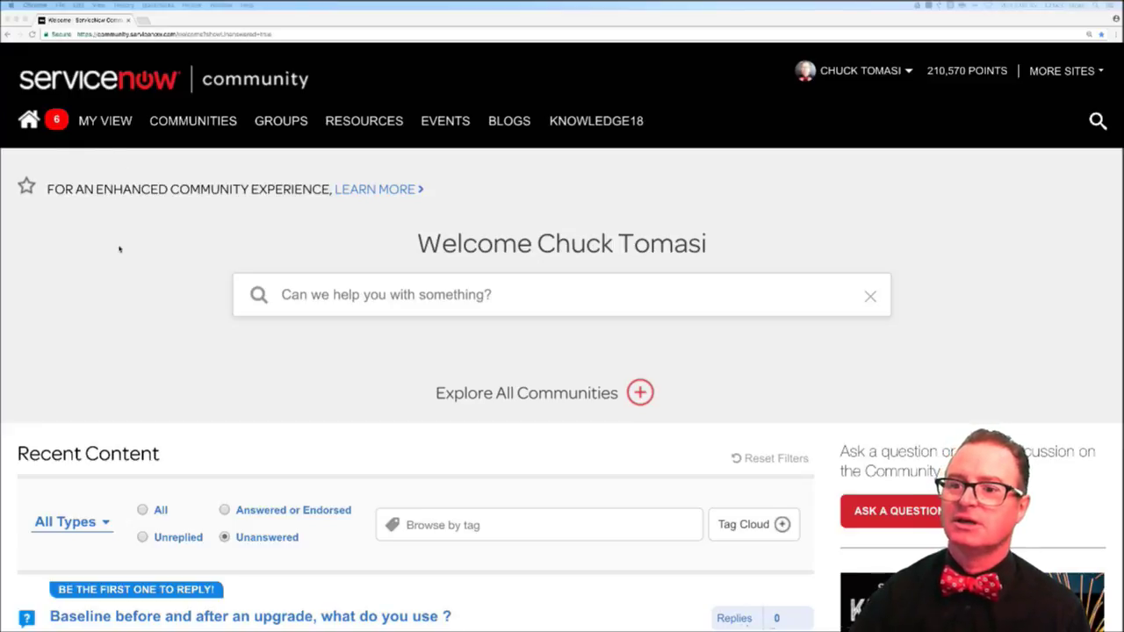
- Open the Phone Number (E164) and Watch List Community questions in their own tabs
scroll(121, 256, "down", 5)
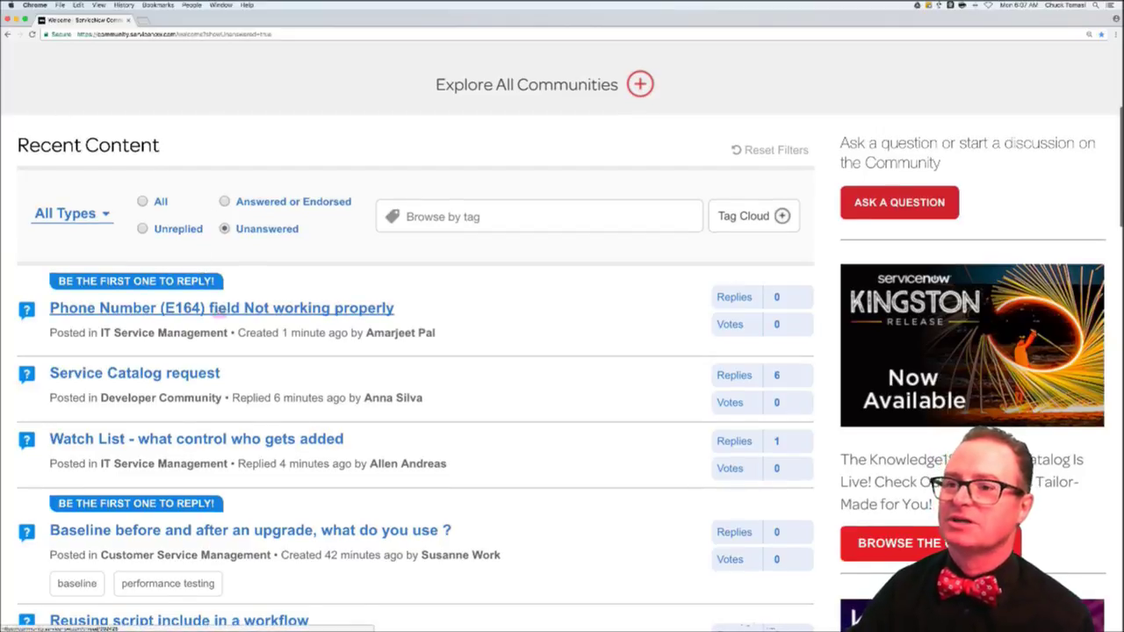
left_click(214, 309, "super")
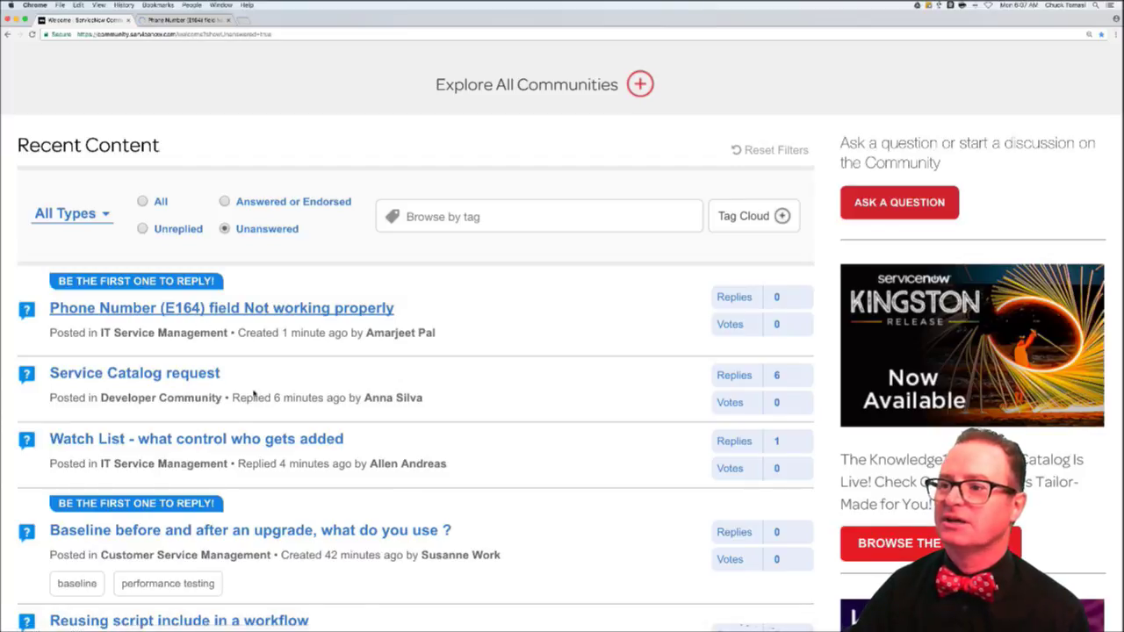
scroll(253, 394, "down", 2)
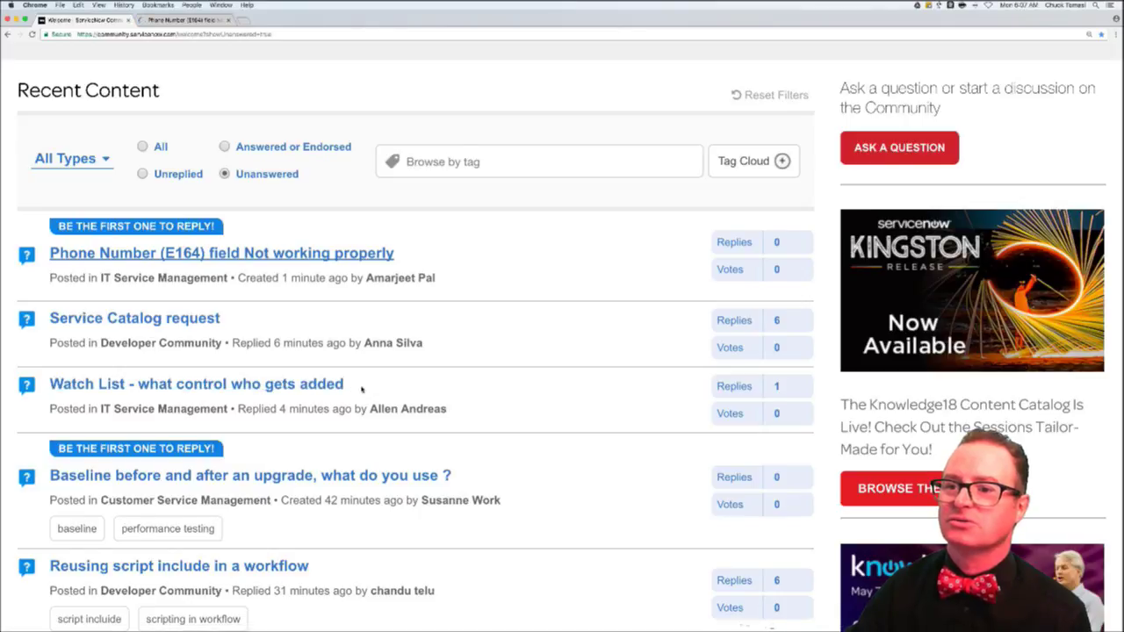
left_click(276, 386, "super")
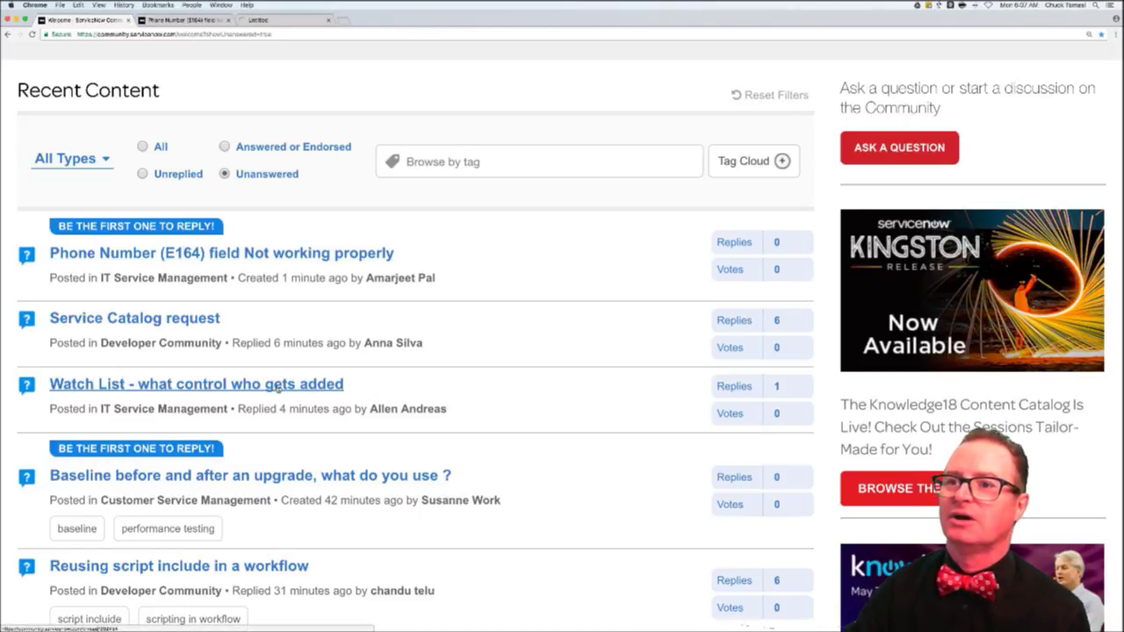
- Return to the Phone Number question's tab and start a new browser tab
scroll(255, 343, "up", 1)
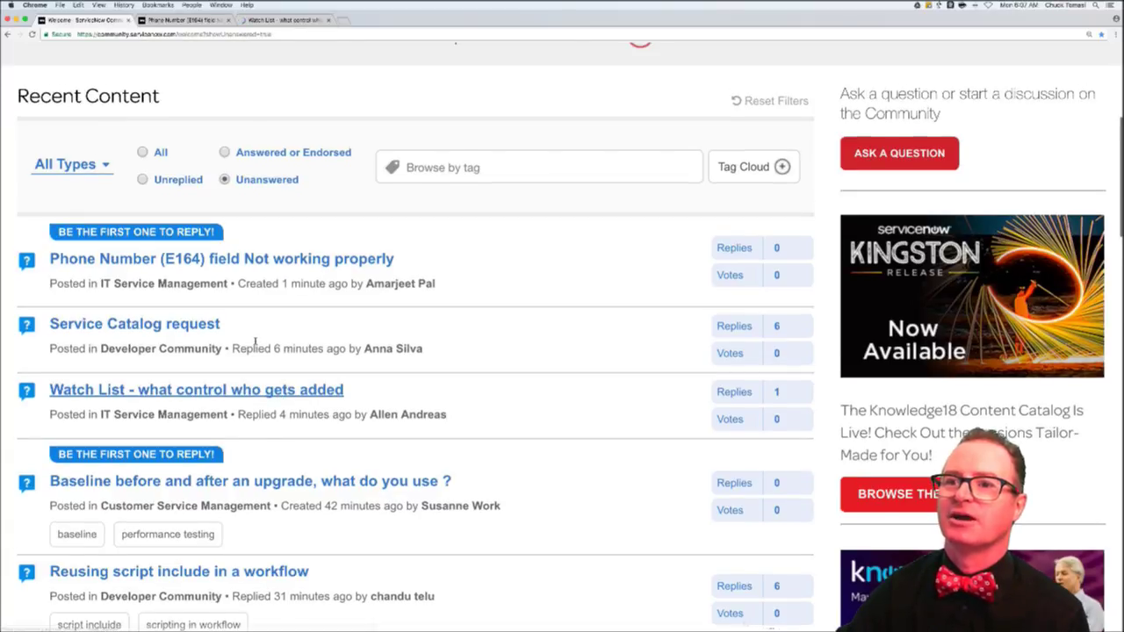
scroll(256, 342, "up", 5)
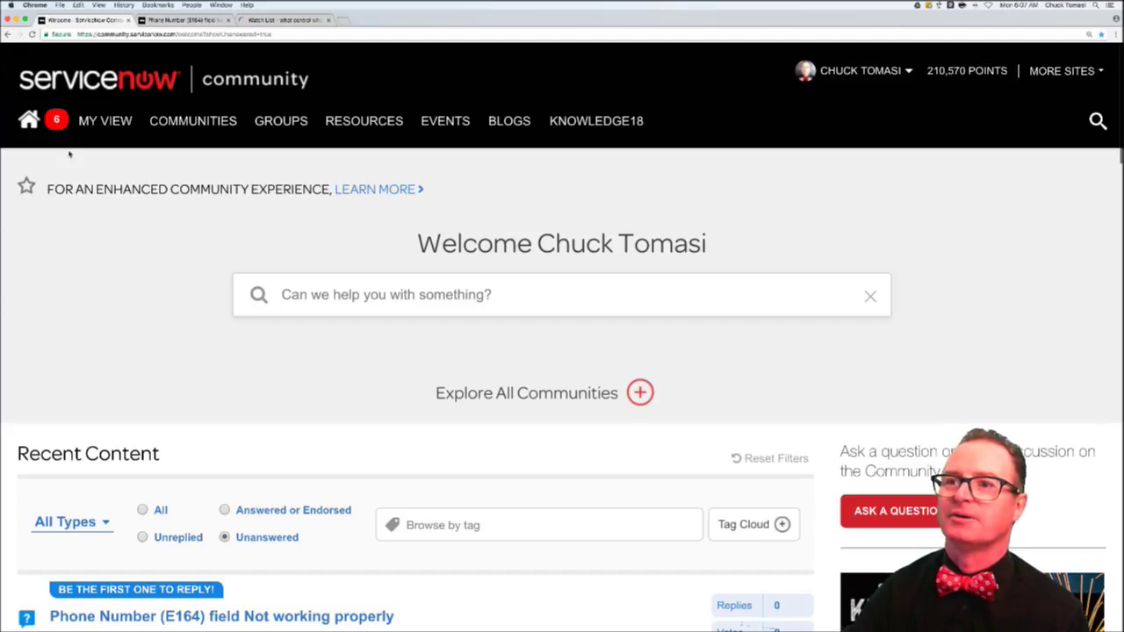
left_click(180, 19)
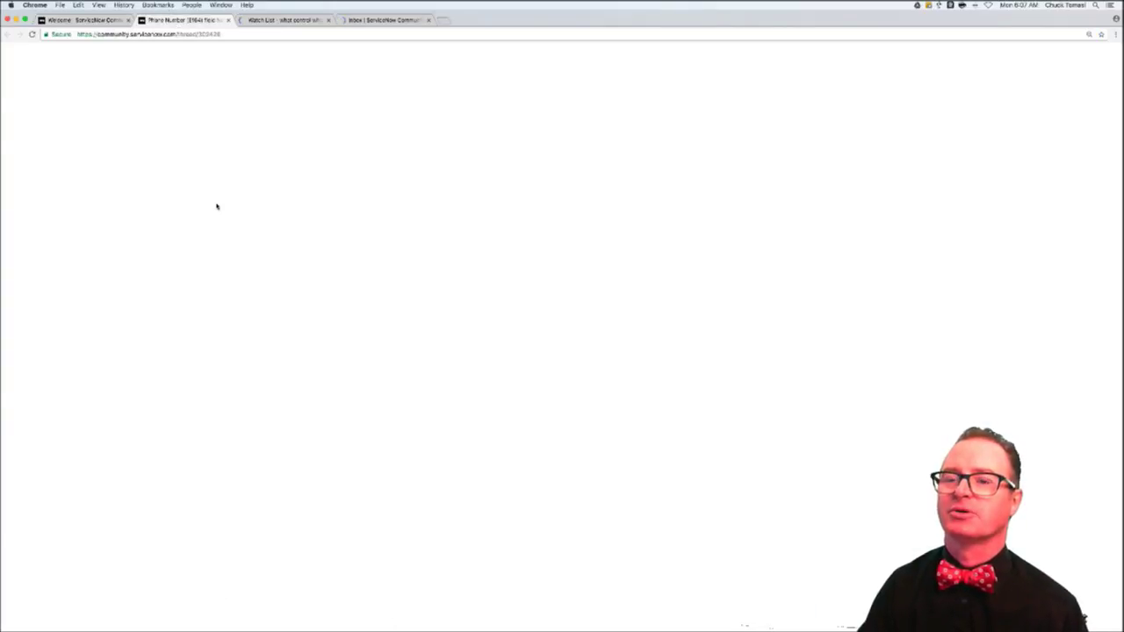
key("ctrl+t")
- Load the developer instance and log in as admin with the account password
type("dev20465.service-now.com/")
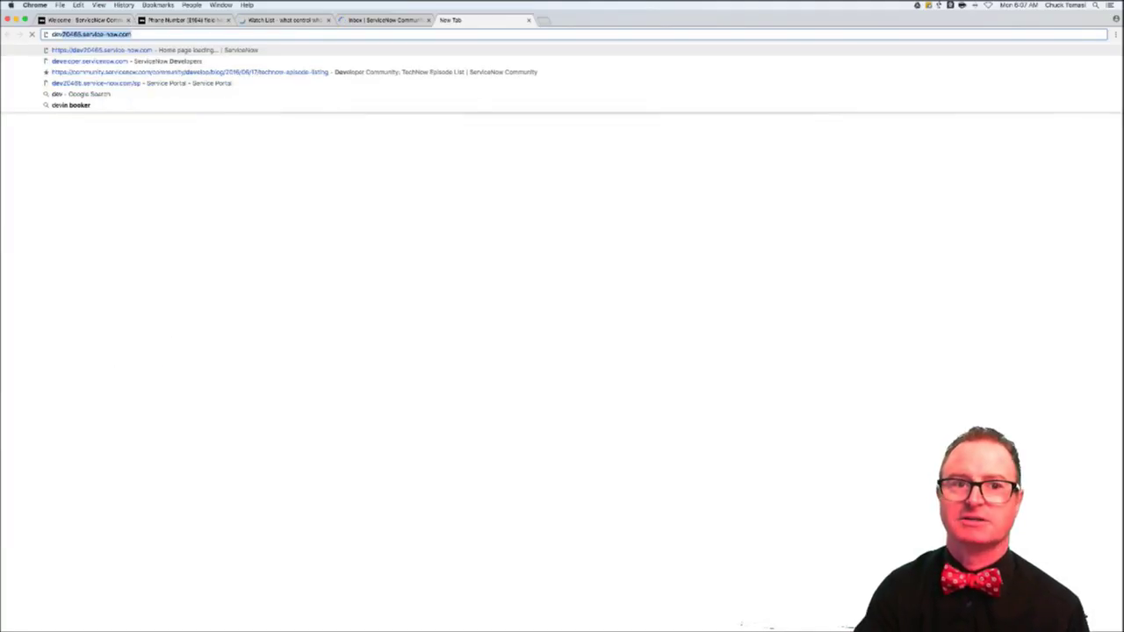
key("Return")
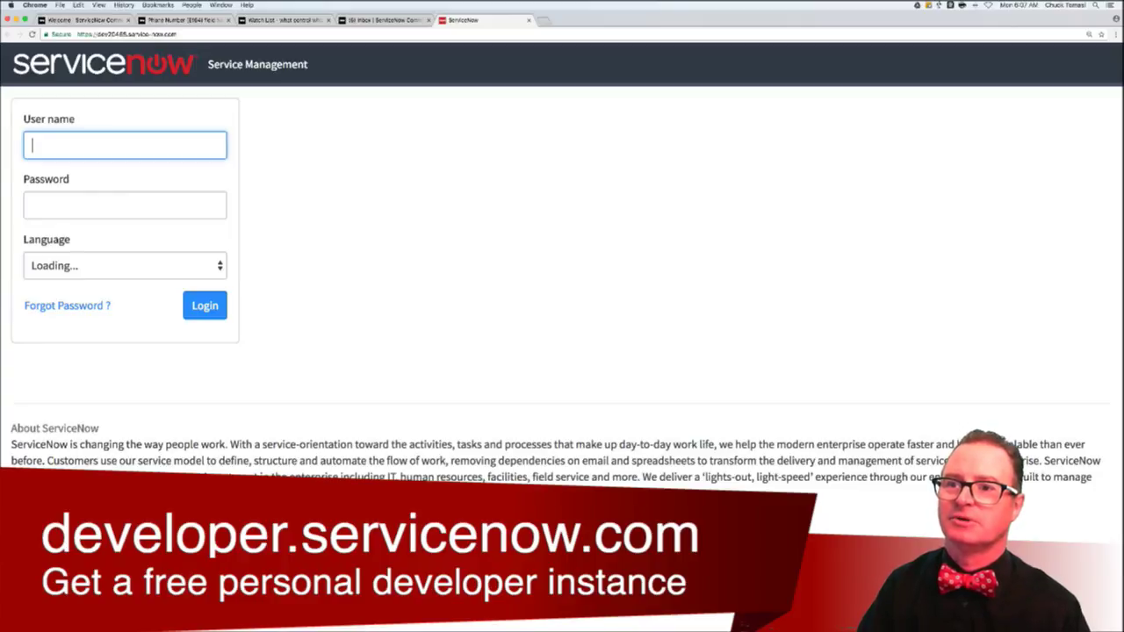
type("chuck")
key("BackSpace")
key("BackSpace")
key("BackSpace")
key("BackSpace")
key("BackSpace")
type("admin")
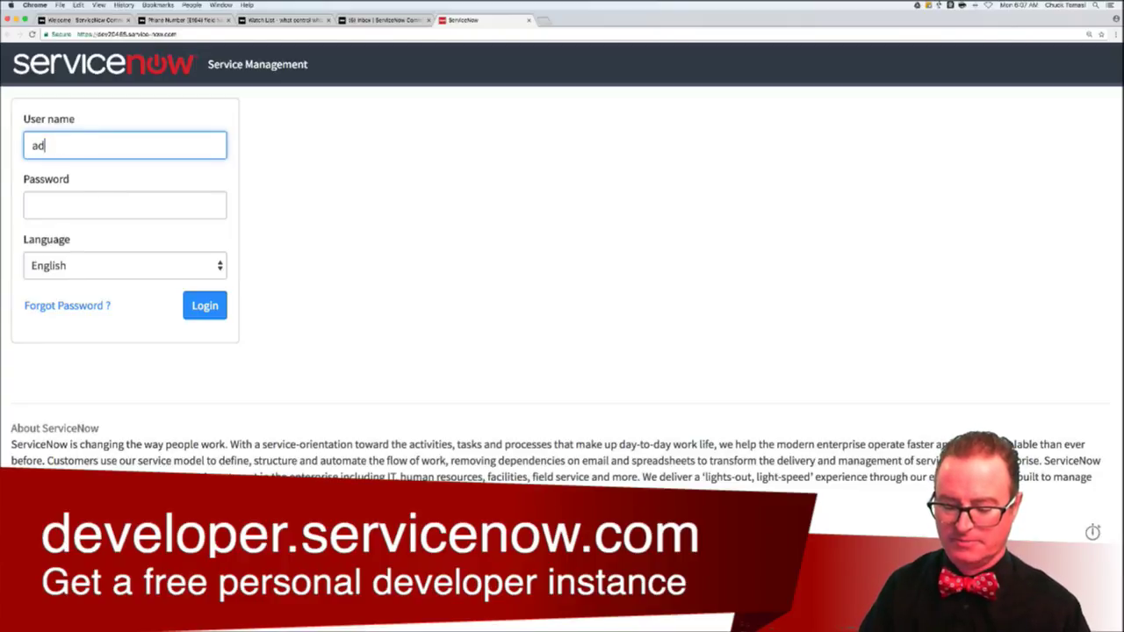
key("Tab")
type("**********")
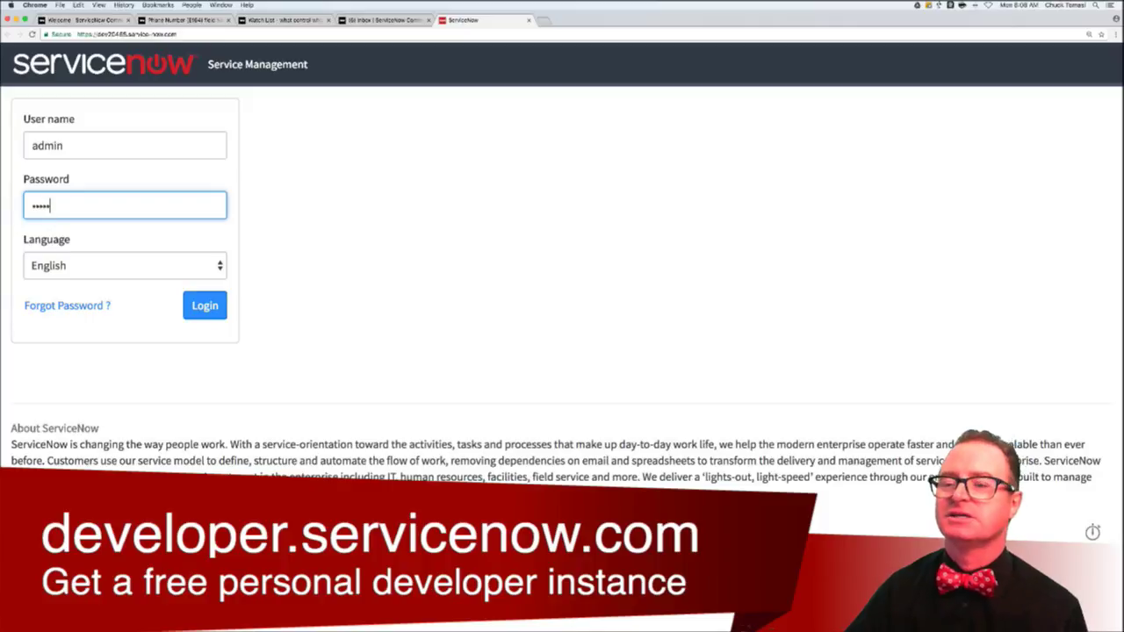
key("Return")
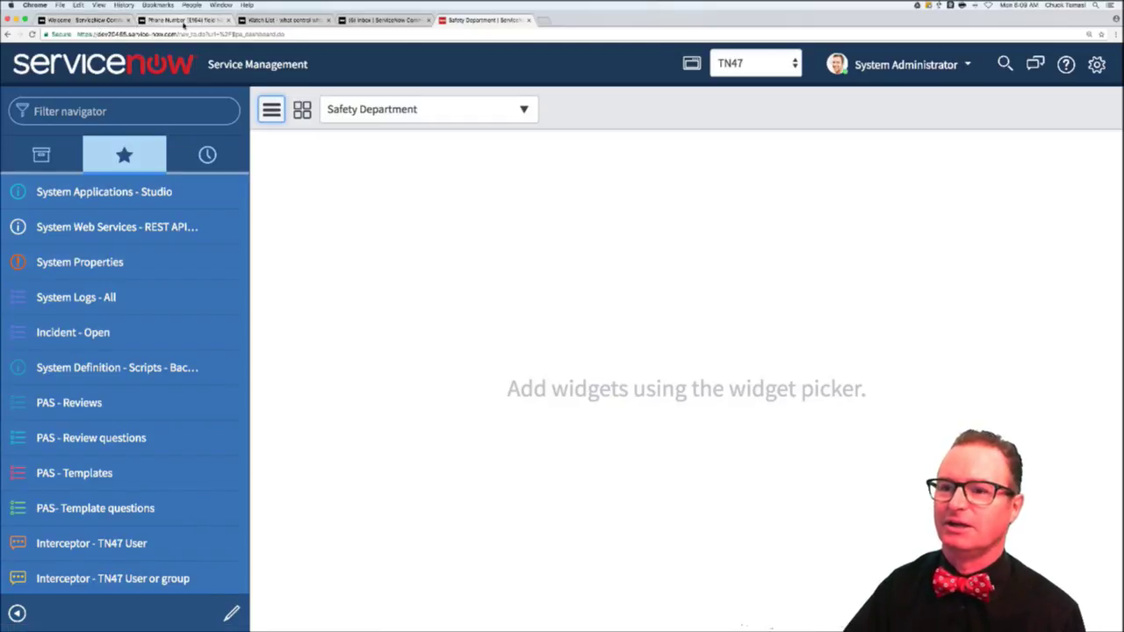
left_click(182, 20)
scroll(319, 397, "down", 2)
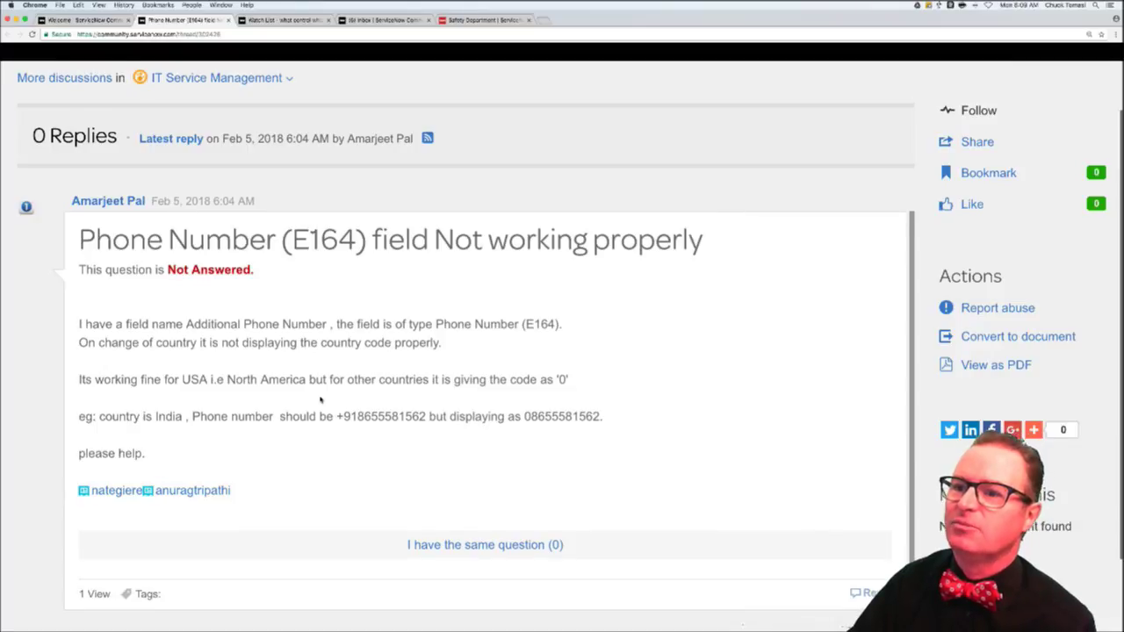
scroll(320, 397, "down", 2)
scroll(320, 399, "down", 1)
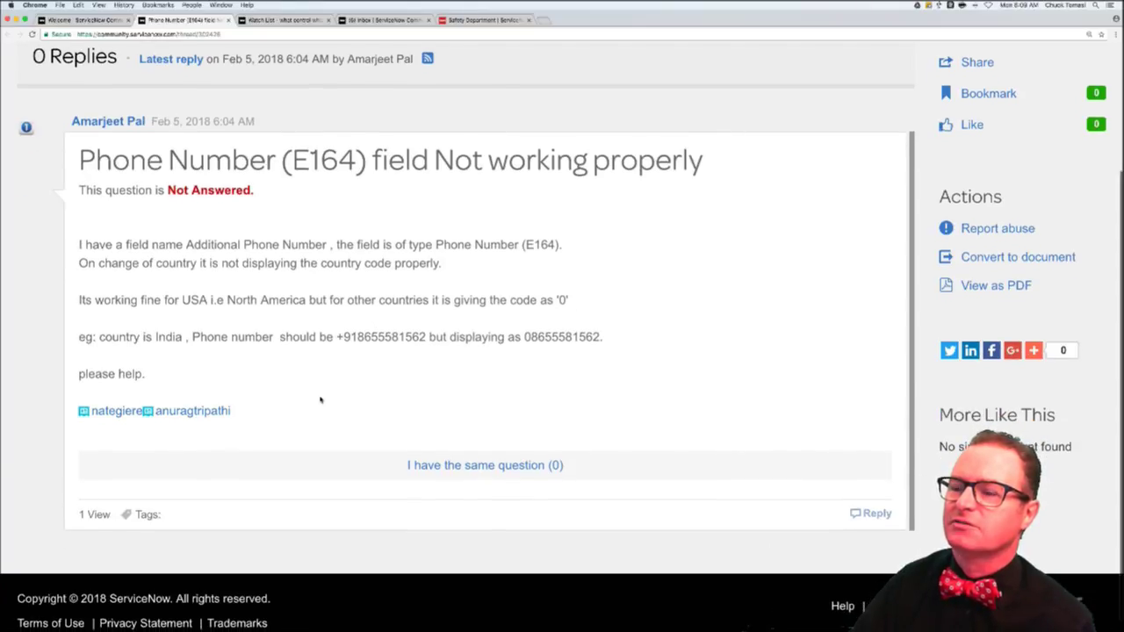
scroll(320, 399, "down", 1)
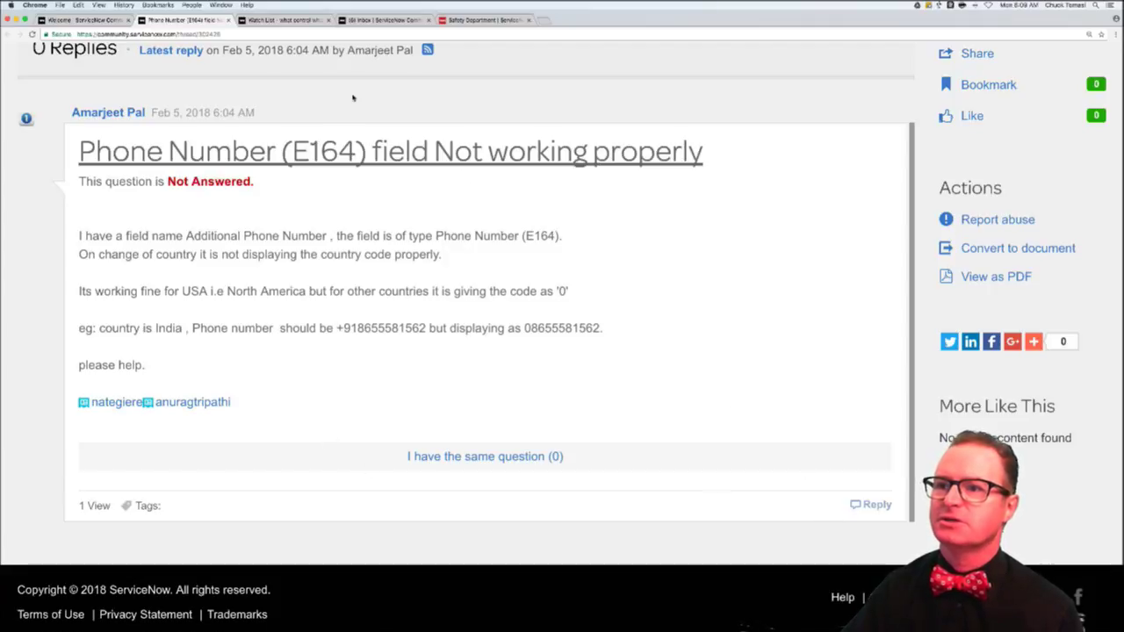
left_click(475, 19)
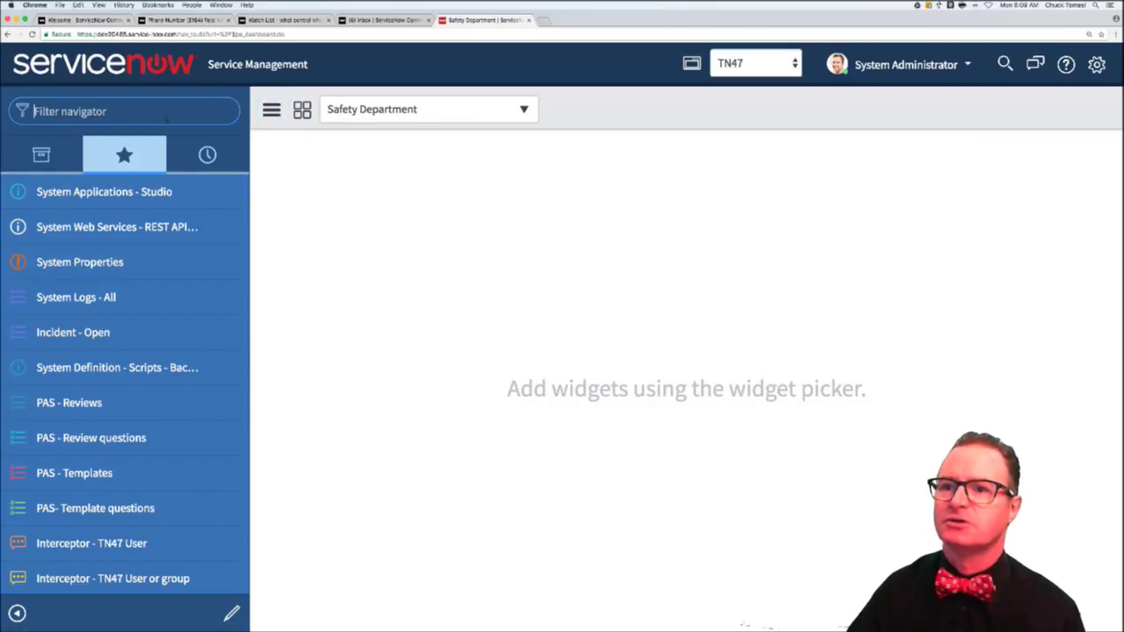
- Filter the navigator with 'user a', open Users, and open the Brewmaster user's record
type("user a")
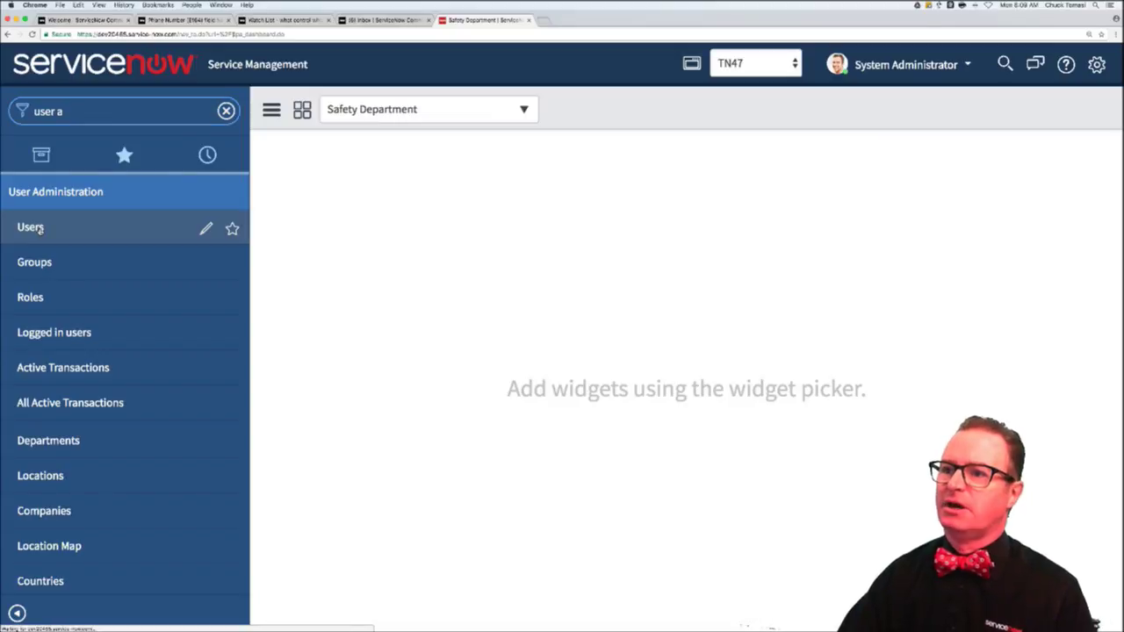
left_click(32, 228)
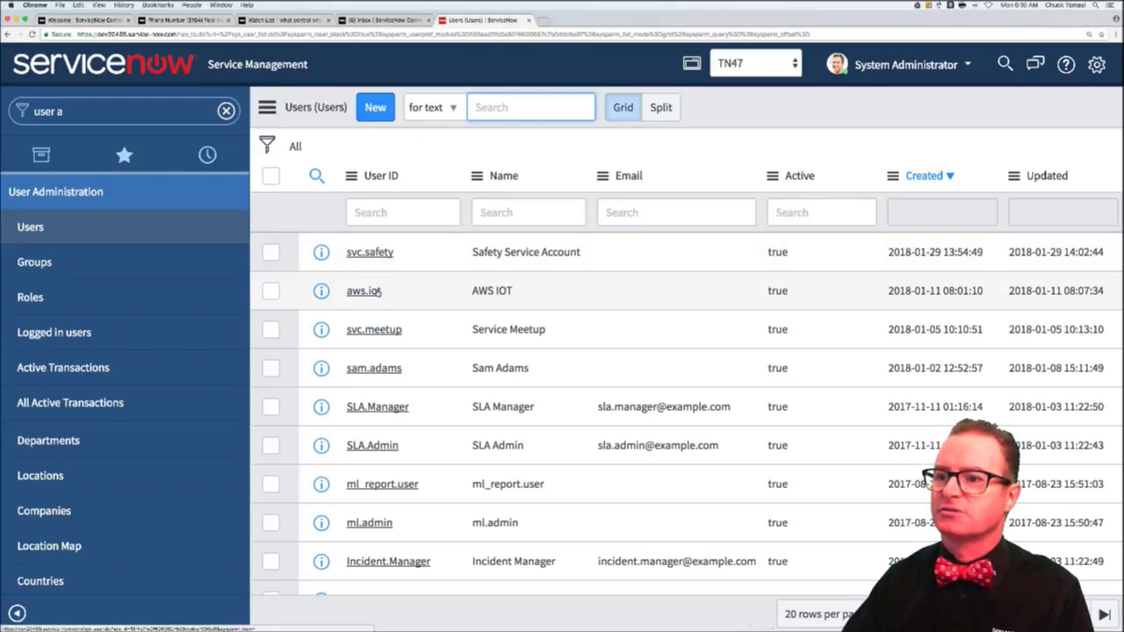
left_click(381, 373)
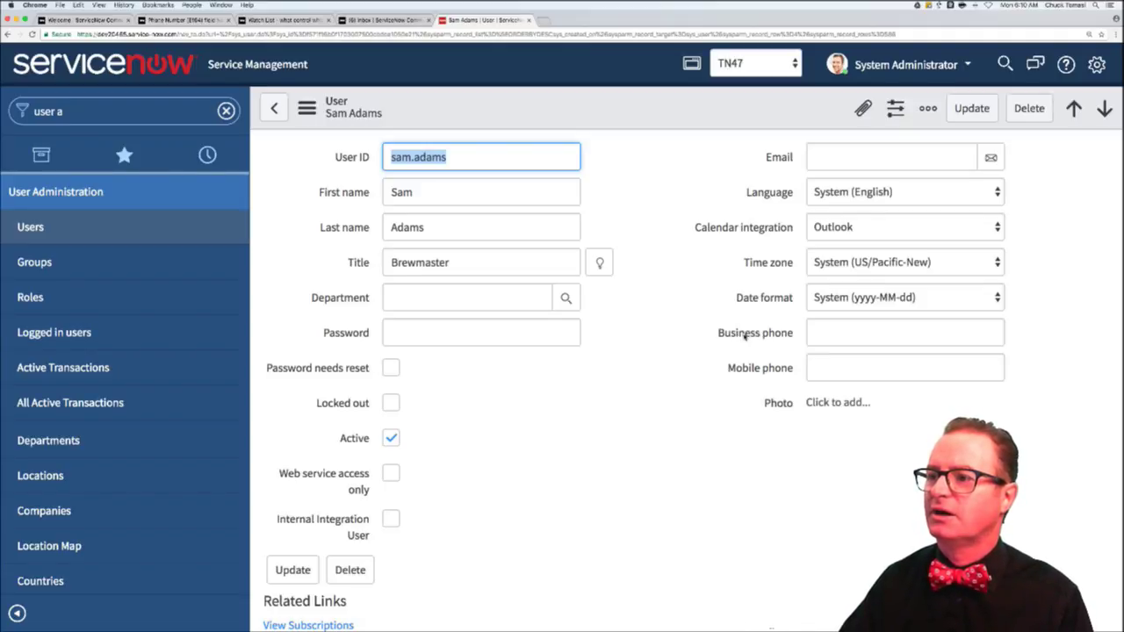
- View the Business phone field's dictionary details, then close them
right_click(745, 335)
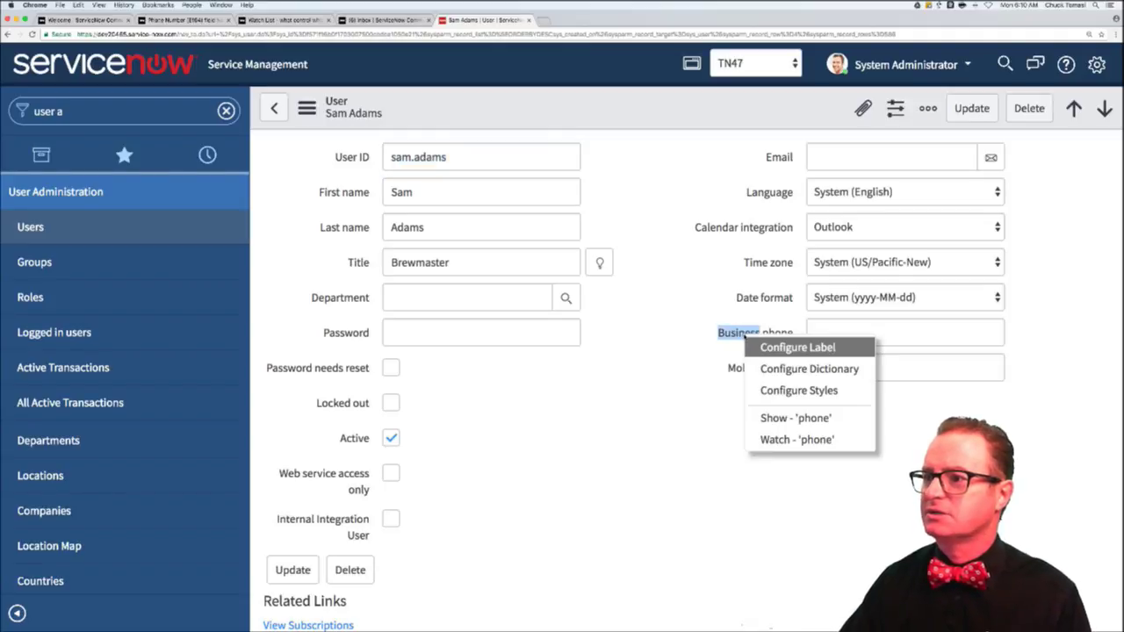
left_click(794, 417)
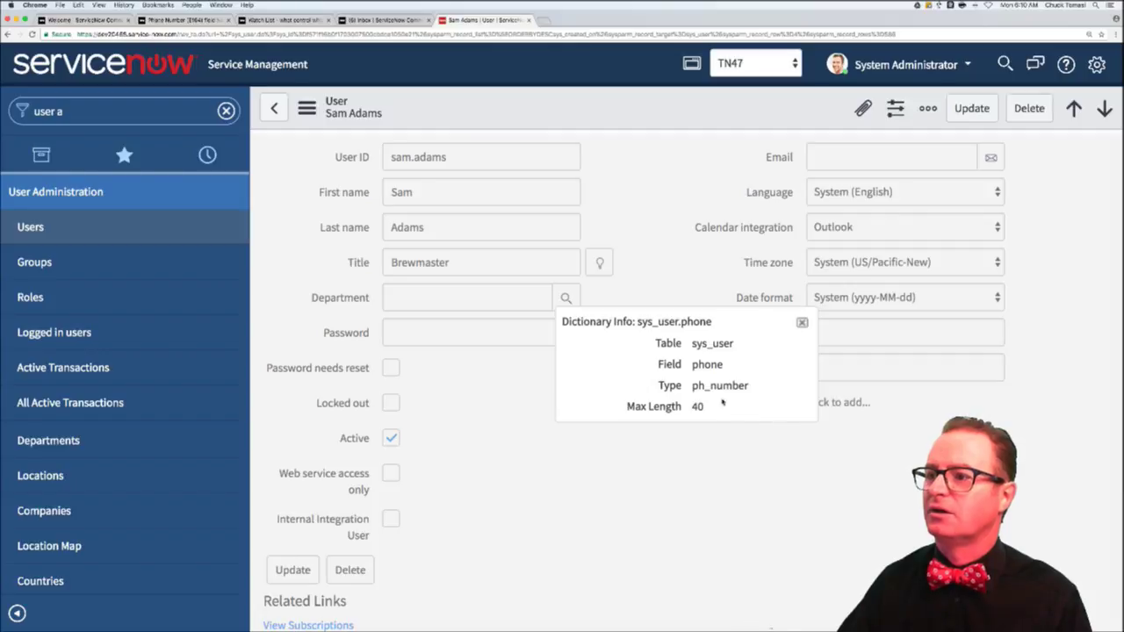
left_click(801, 324)
left_click(848, 339)
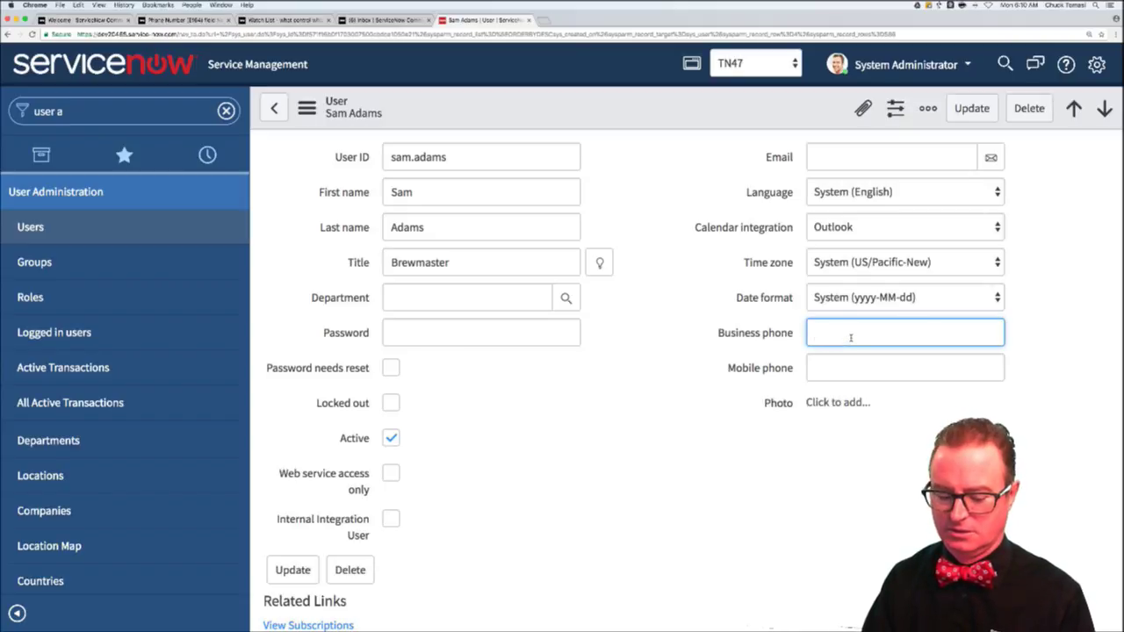
type("999")
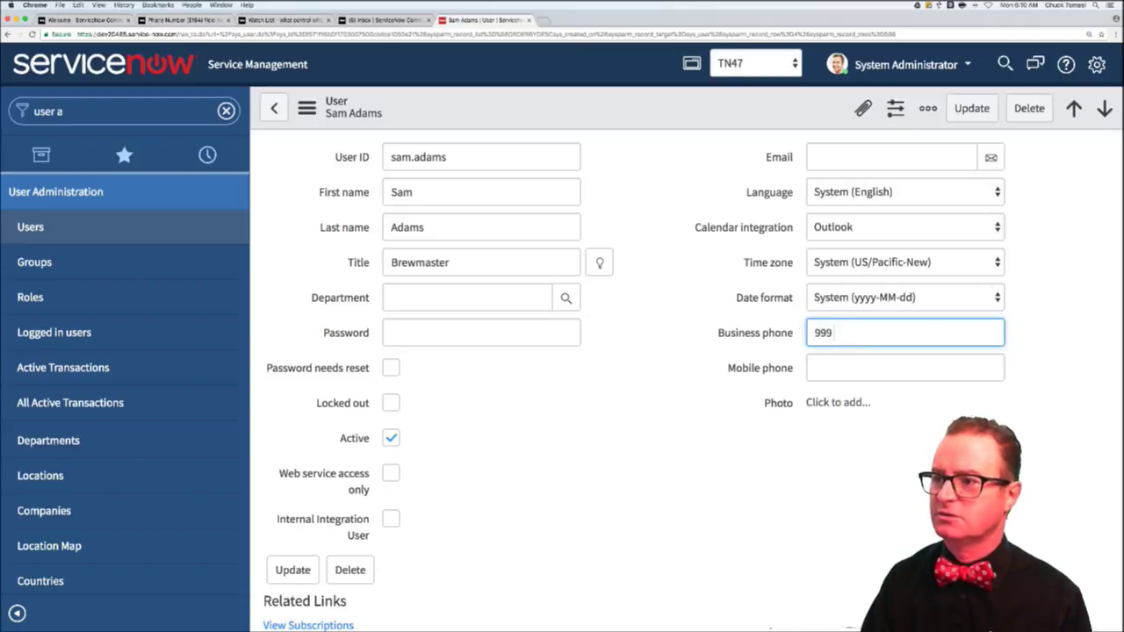
type(" 555 1212")
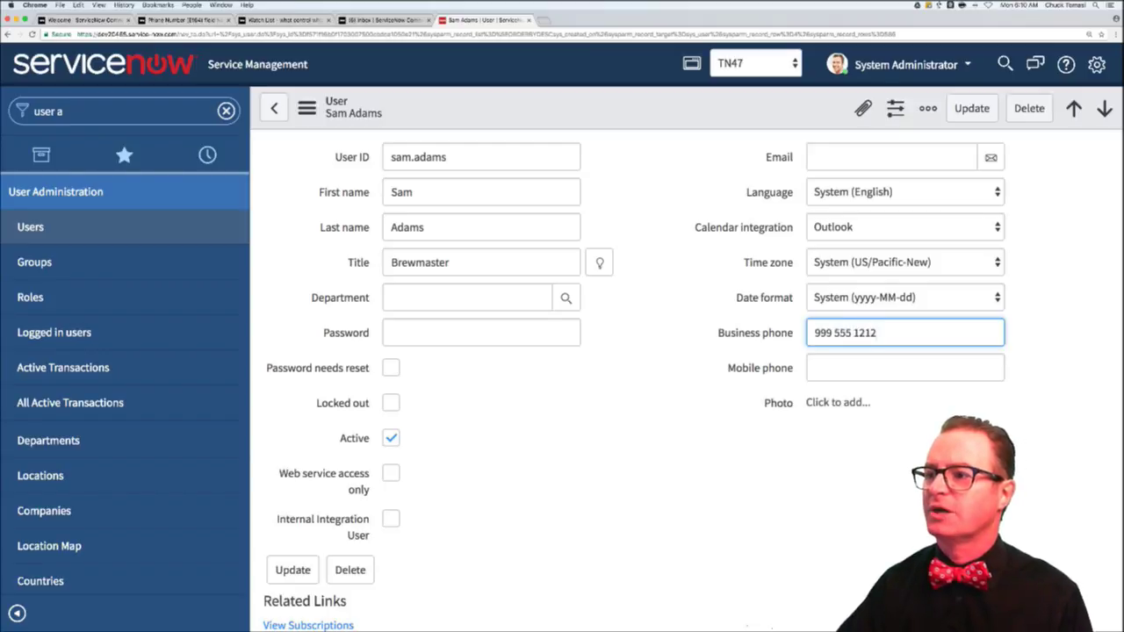
key("Tab")
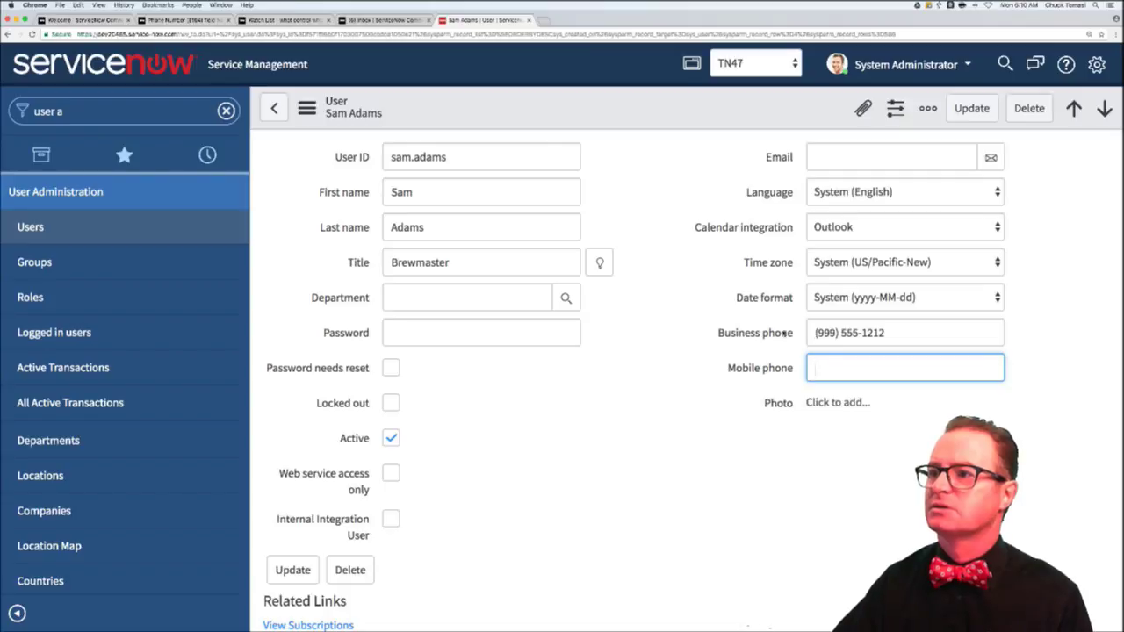
right_click(686, 114)
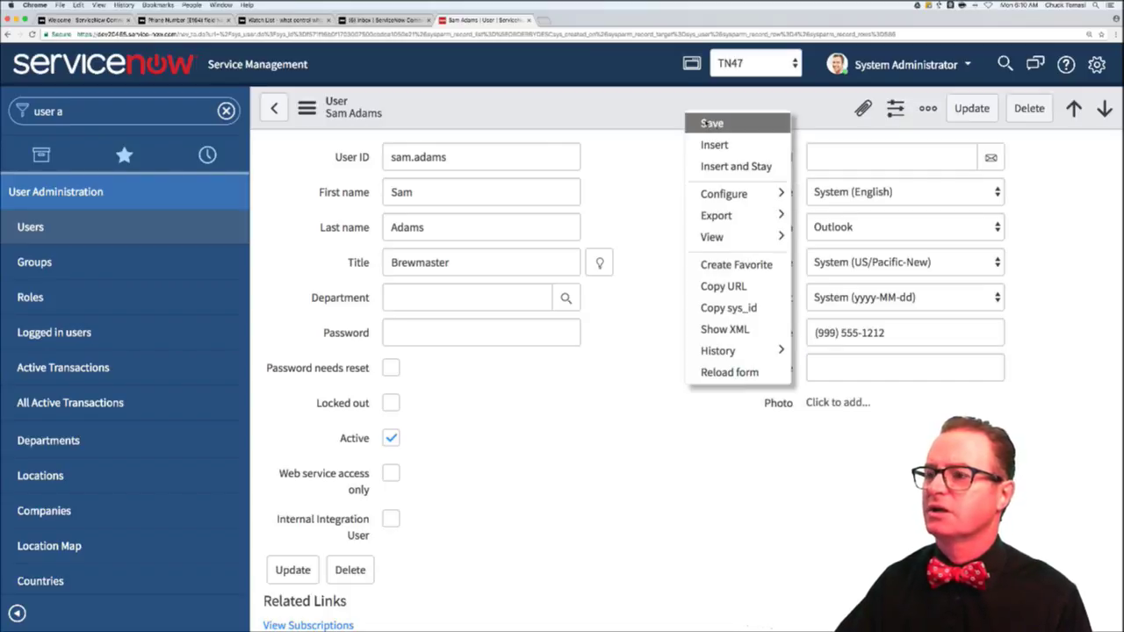
left_click(712, 124)
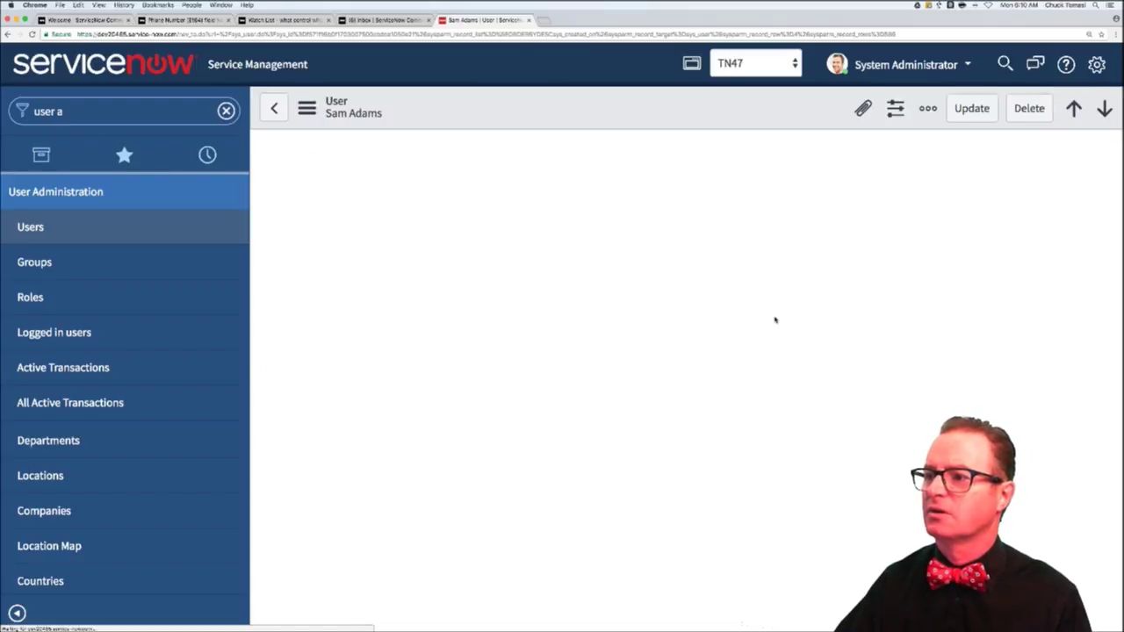
- Bring up the Business phone field's context menu for dictionary configuration
right_click(764, 336)
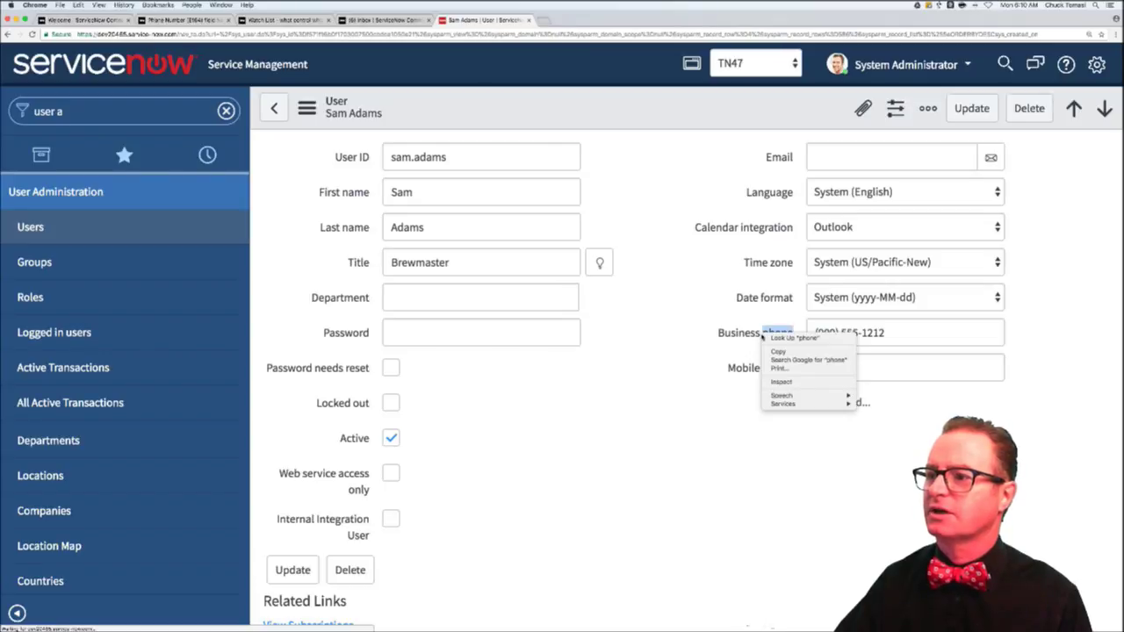
left_click(717, 336)
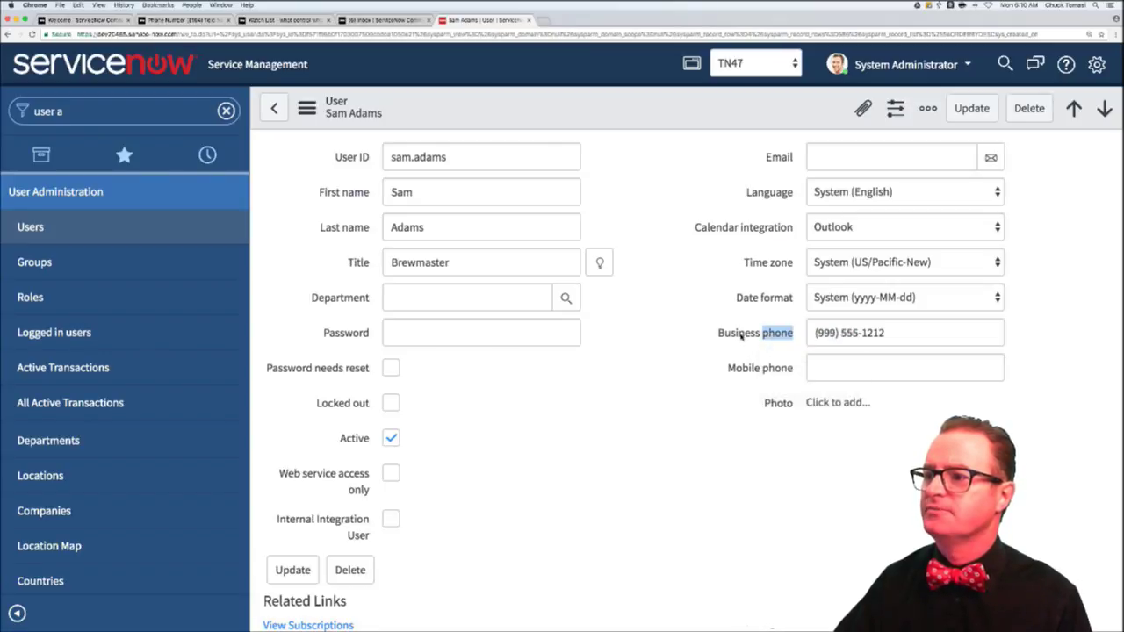
right_click(740, 336)
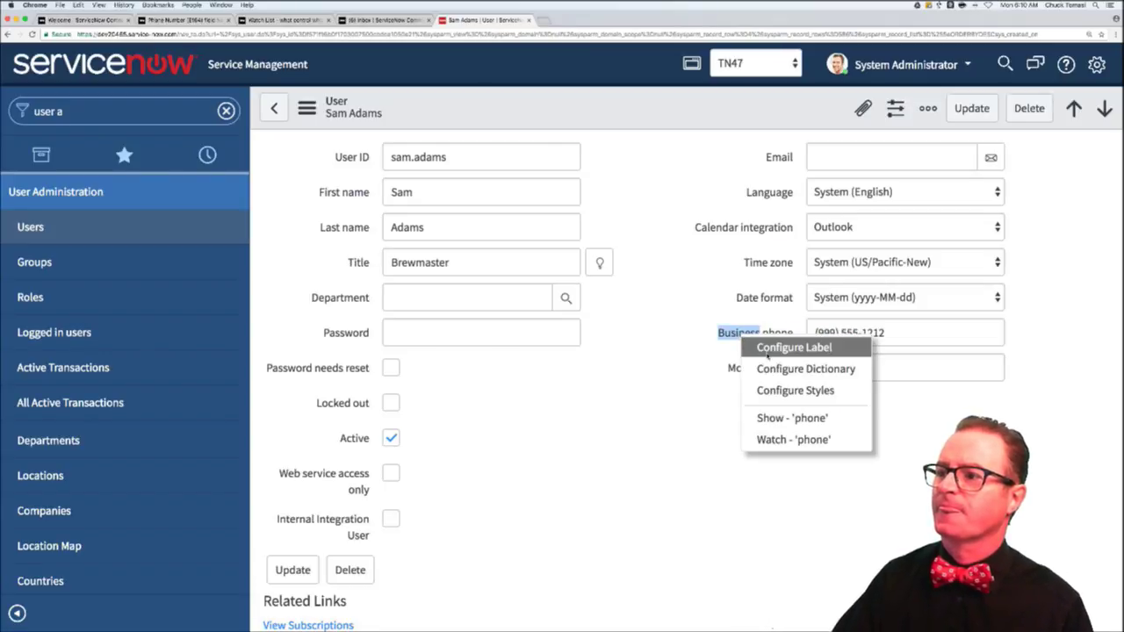
- Open the Business phone dictionary entry and switch the application scope from TN47 to Global
left_click(789, 369)
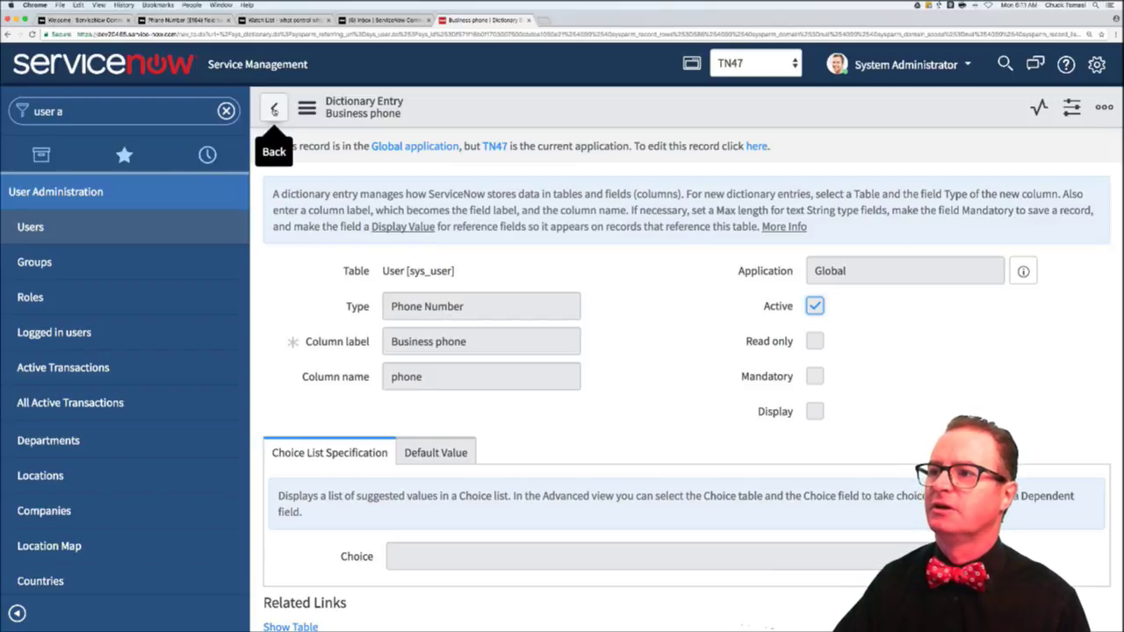
left_click(741, 68)
scroll(738, 15, "up", 10)
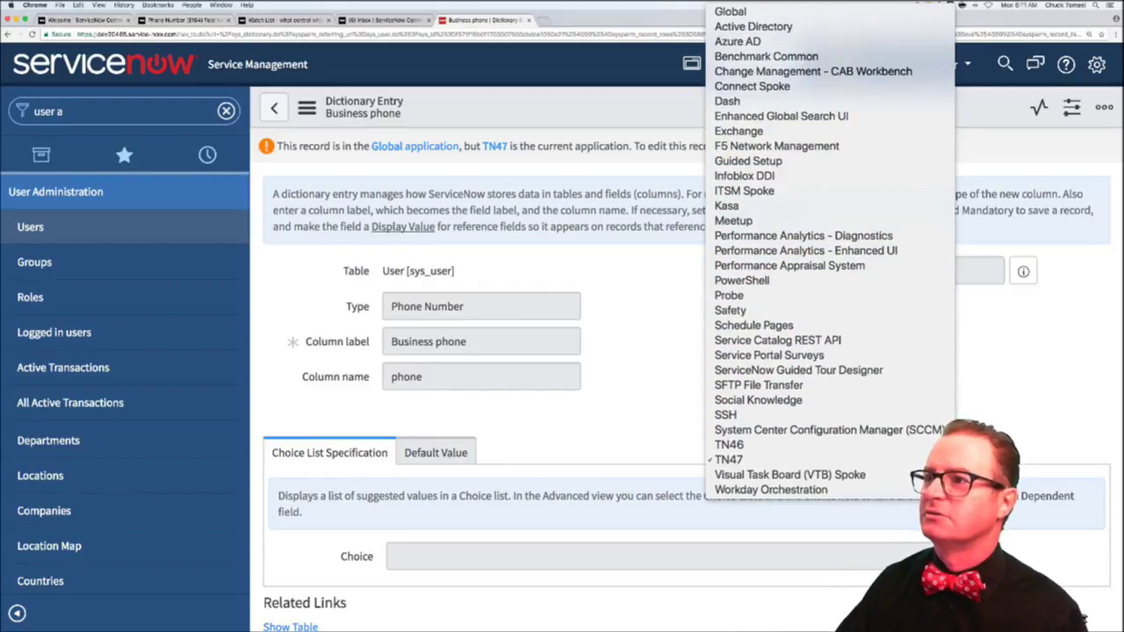
left_click(730, 12)
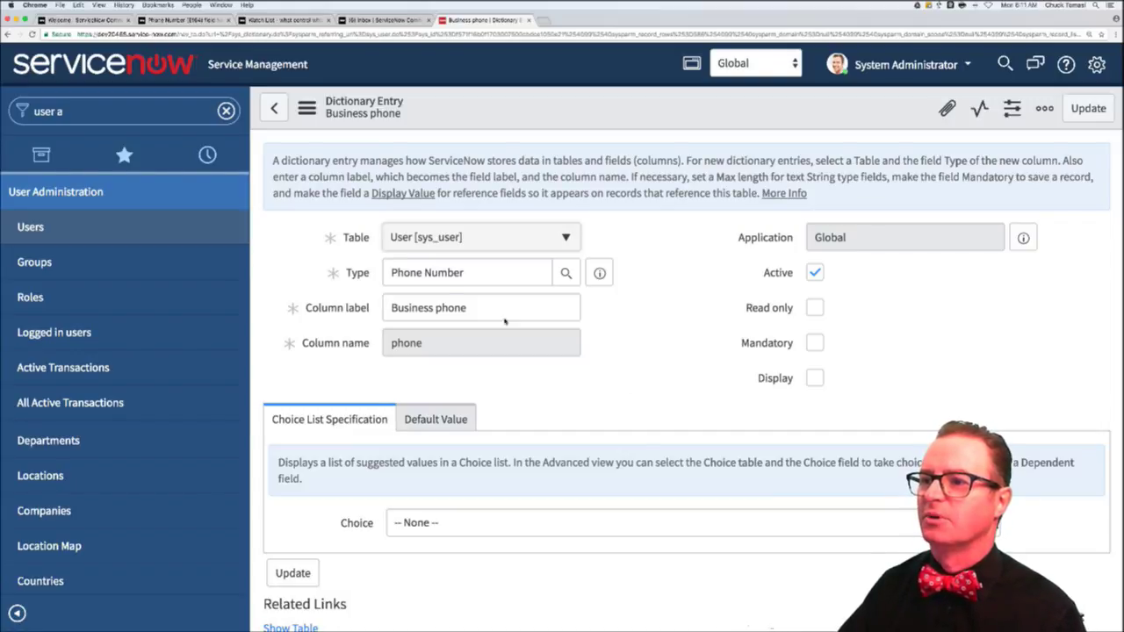
- Clear the Business phone Type value and open the field type lookup
double_click(444, 273)
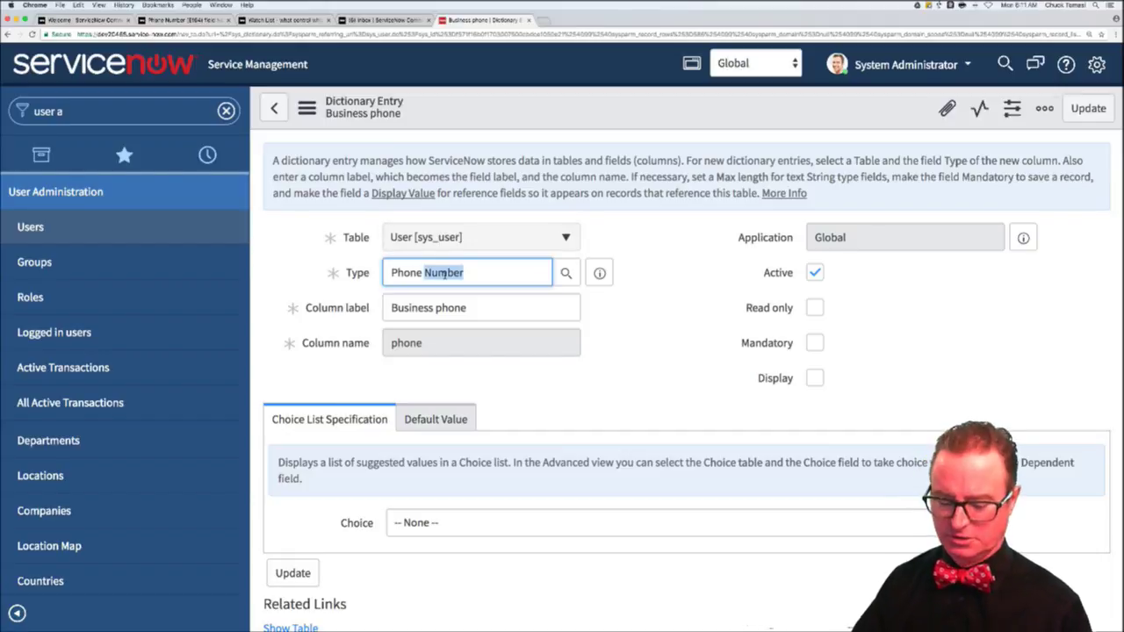
left_click_drag(464, 273, 445, 273)
triple_click(444, 273)
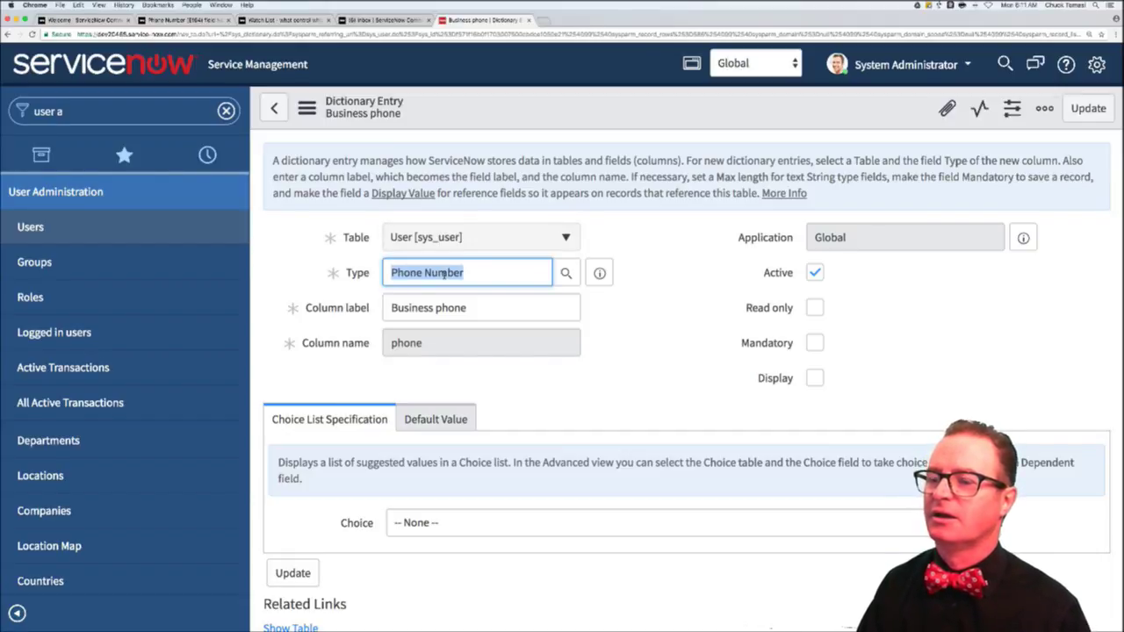
type("E")
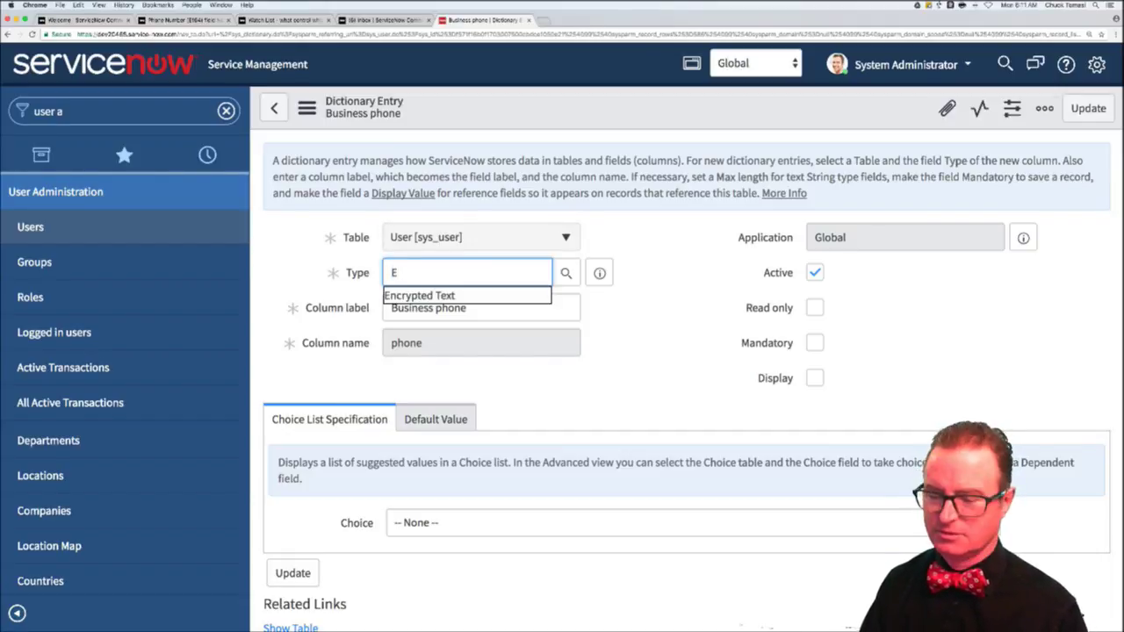
key("BackSpace")
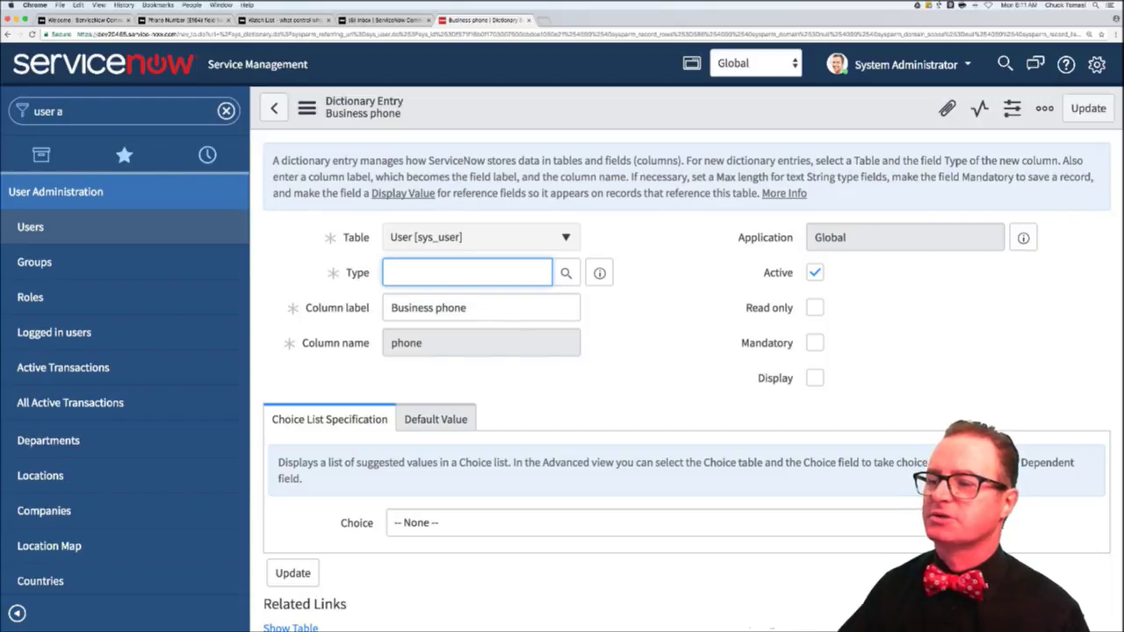
left_click(566, 273)
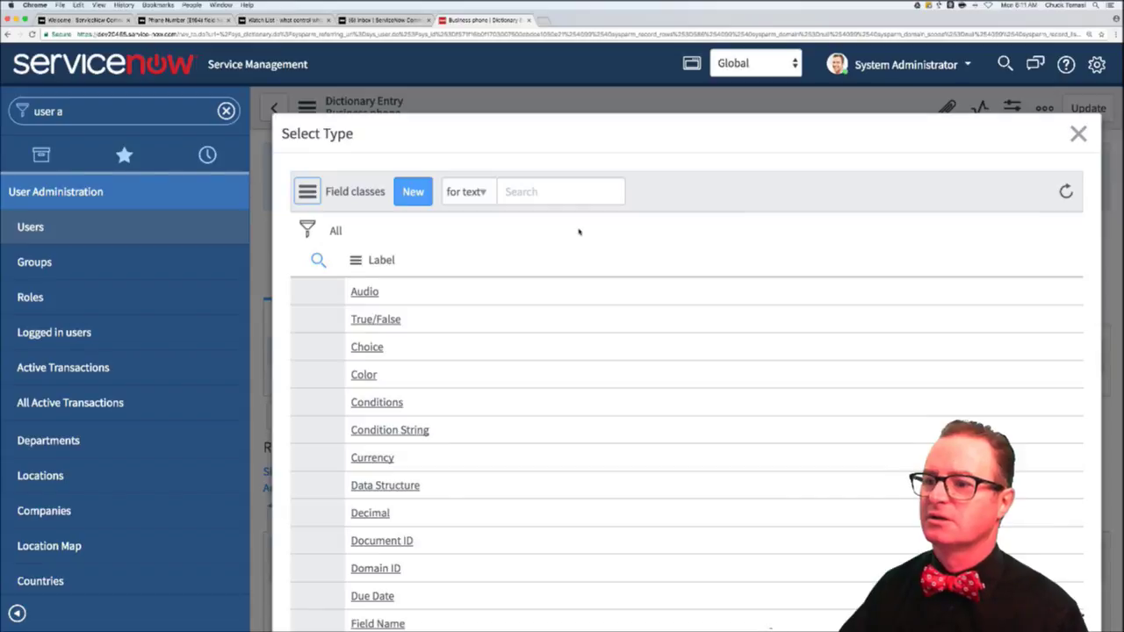
- Sort field types by label, pick Phone Number (E164), and update the dictionary entry
scroll(519, 459, "down", 5)
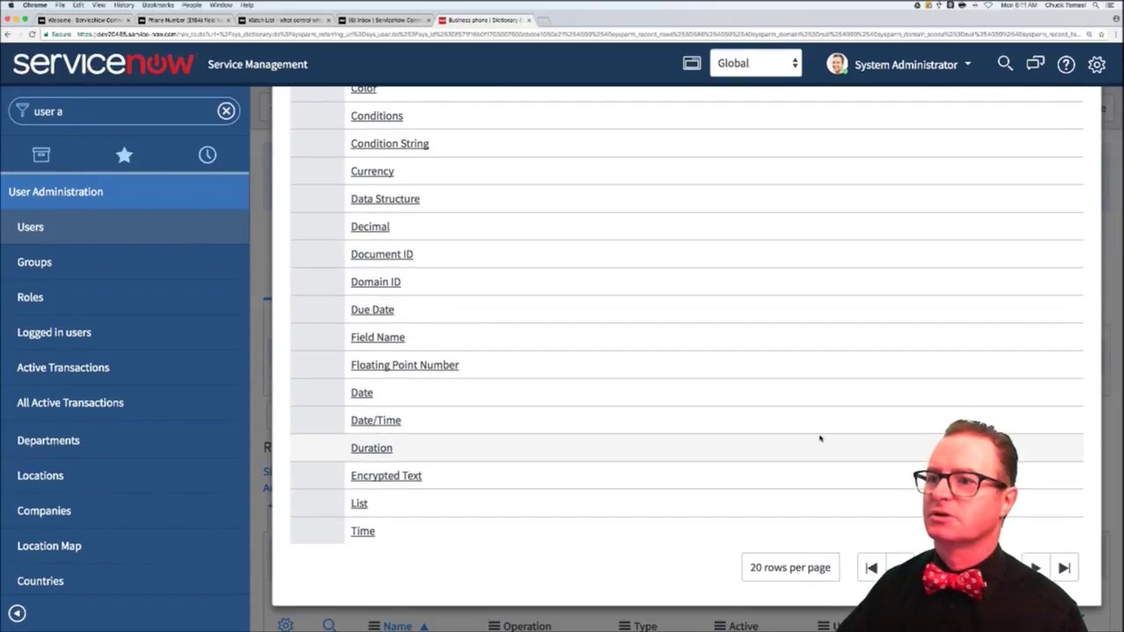
scroll(820, 439, "up", 5)
left_click(355, 260)
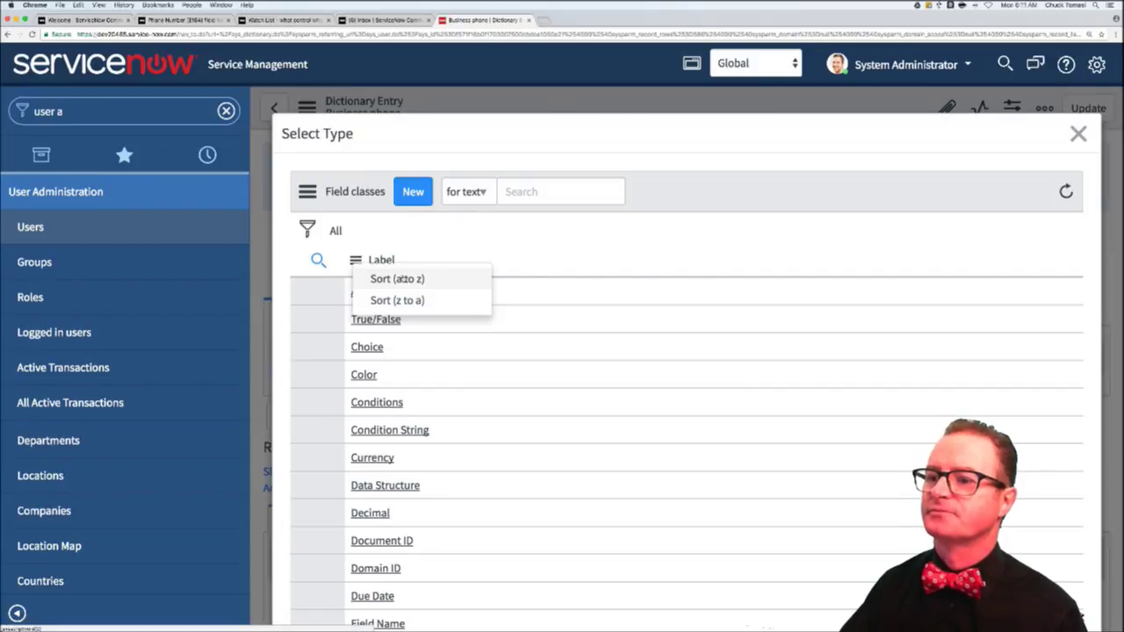
left_click(400, 279)
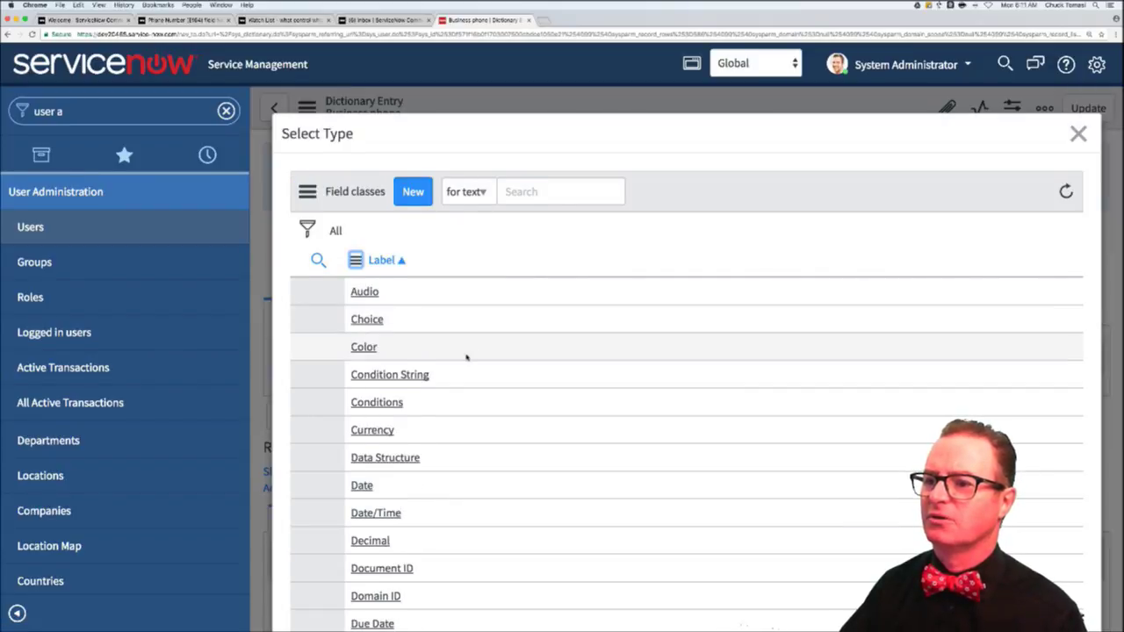
scroll(466, 356, "down", 5)
scroll(466, 356, "down", 3)
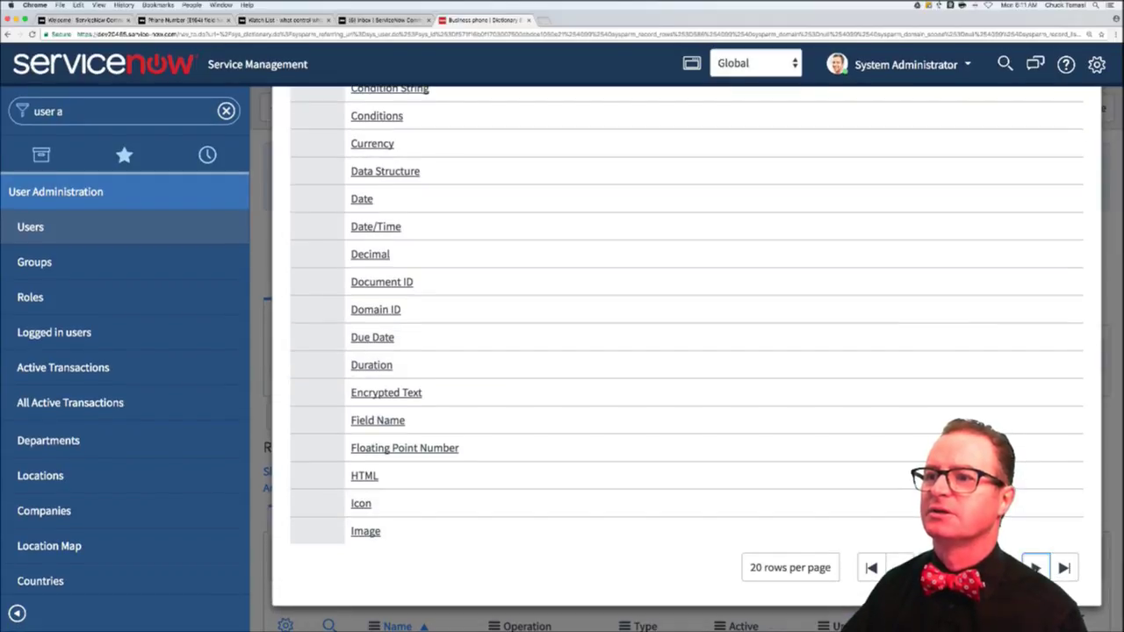
left_click(1036, 567)
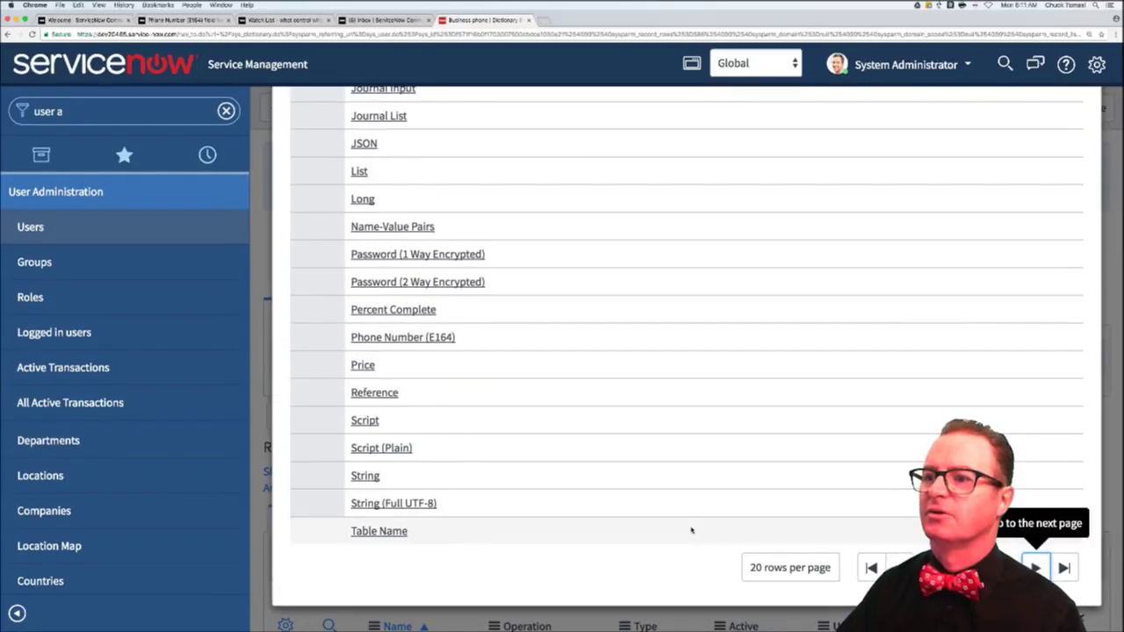
left_click(437, 340)
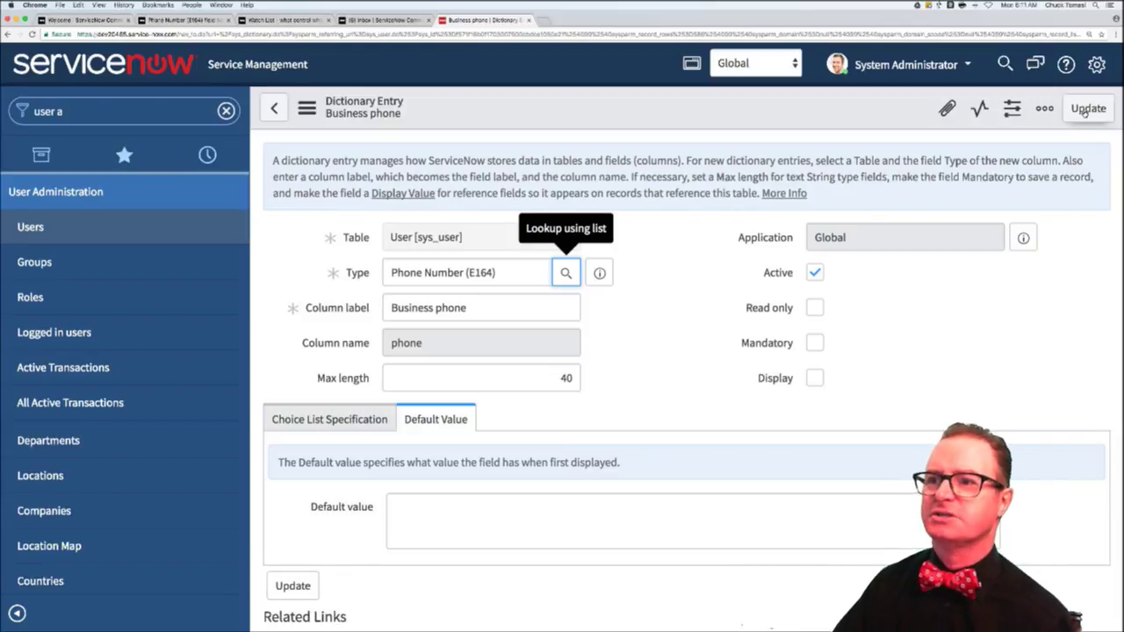
left_click(1087, 107)
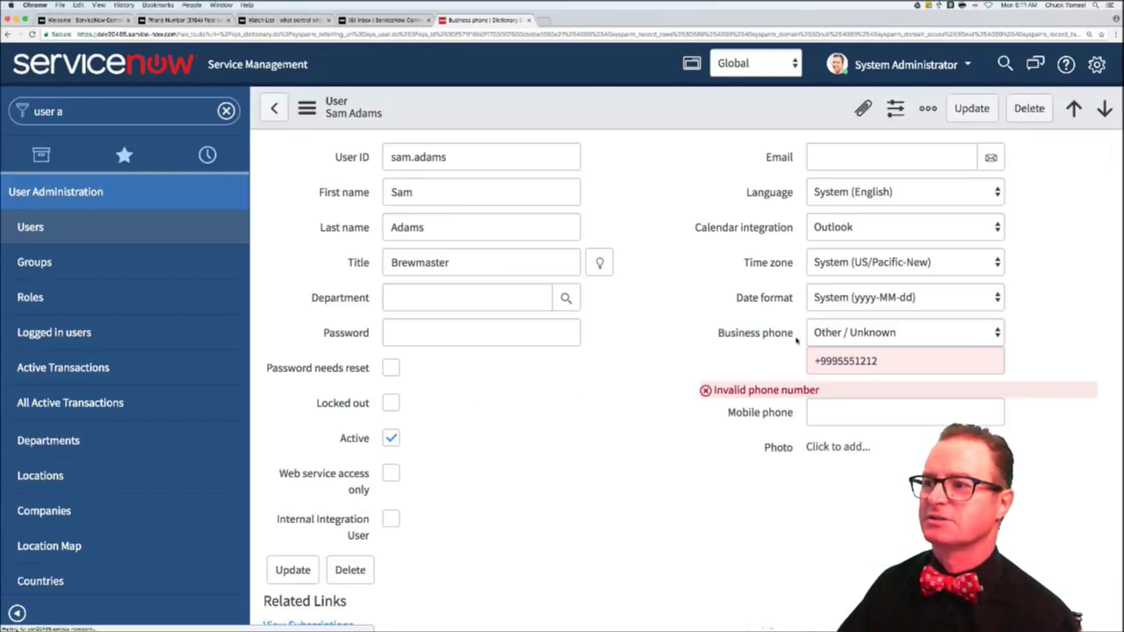
triple_click(862, 361)
type("999")
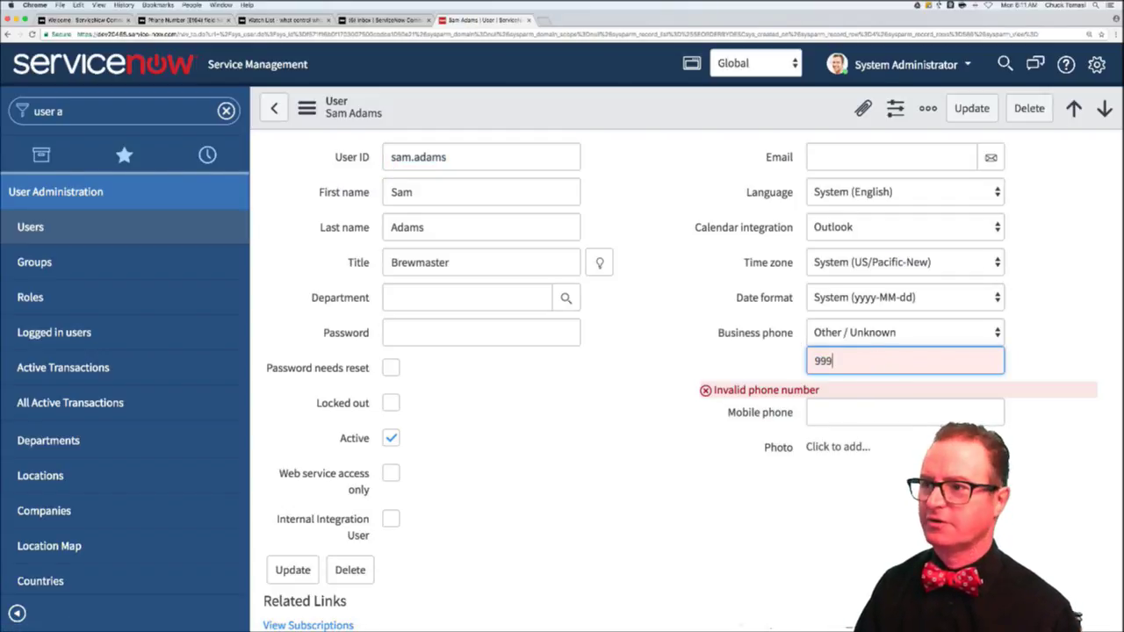
type("55")
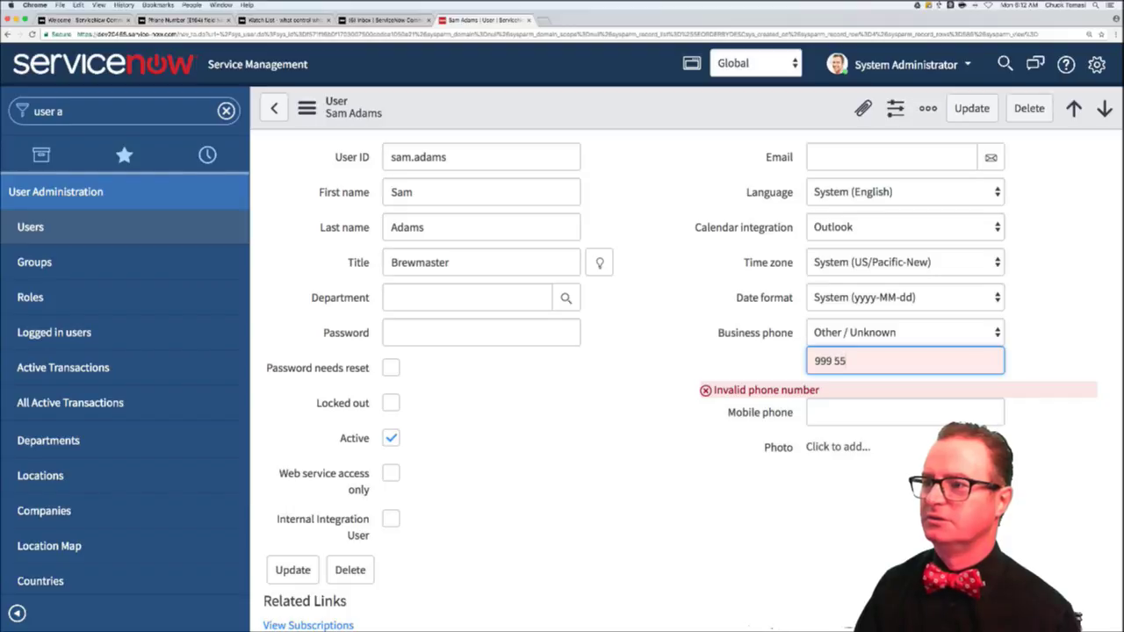
type("5 1212")
key("Tab")
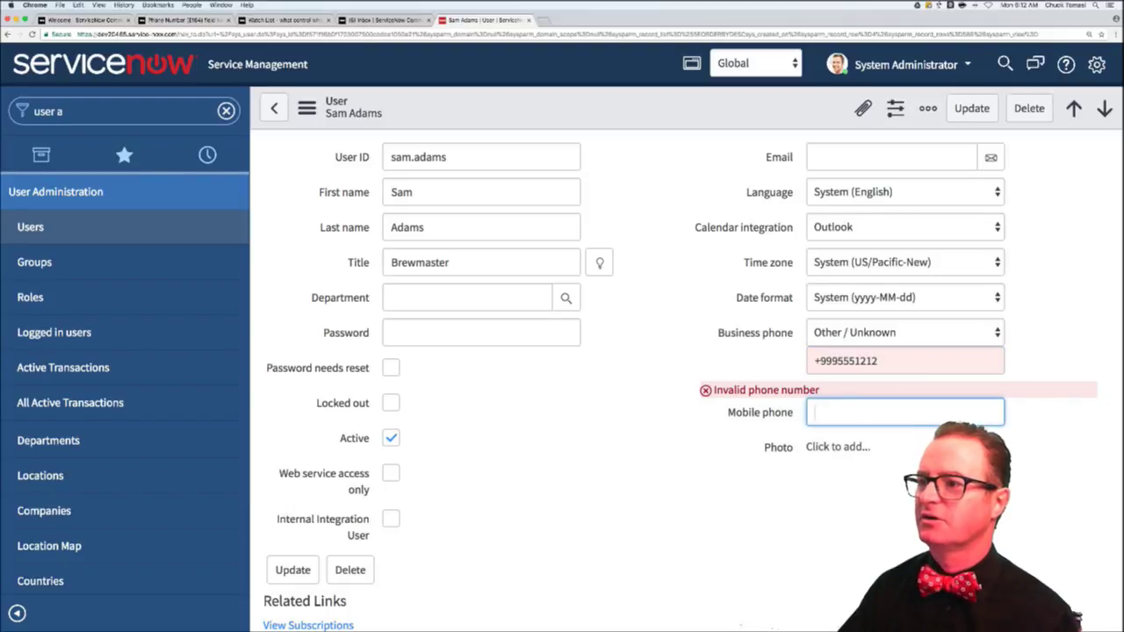
key("shift+Tab")
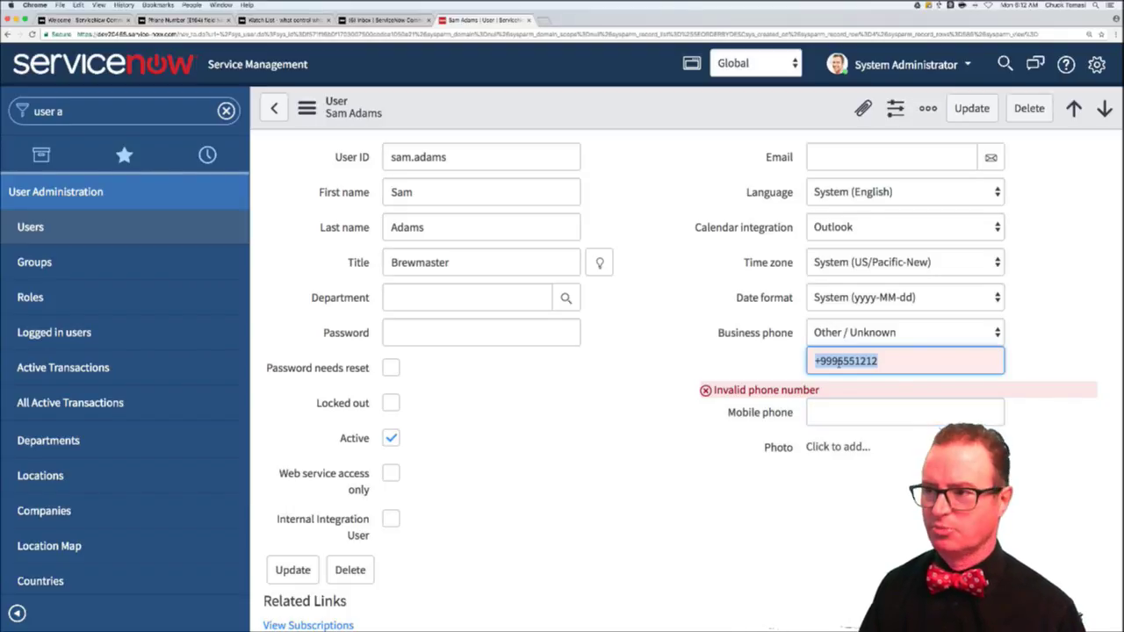
type("+1 (")
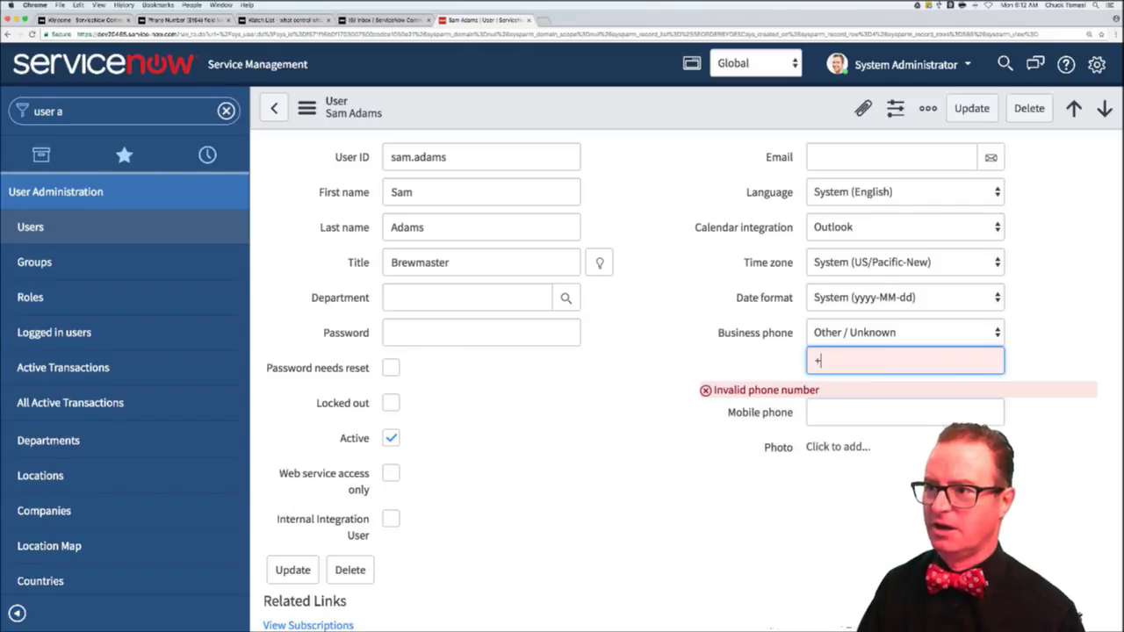
type("9")
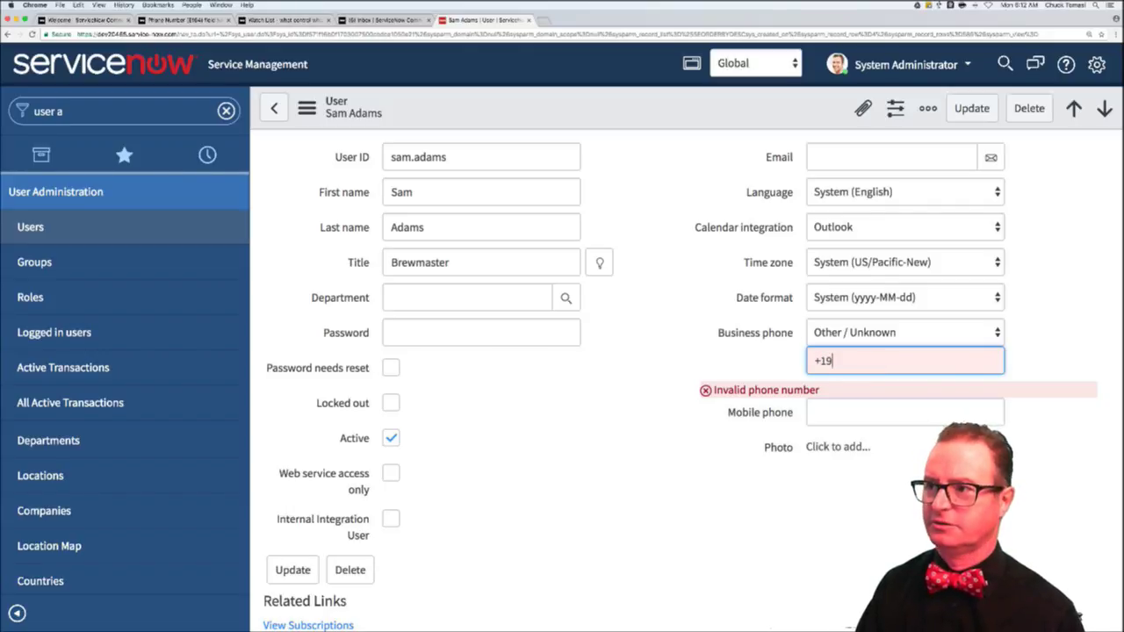
type("99) 555-1212")
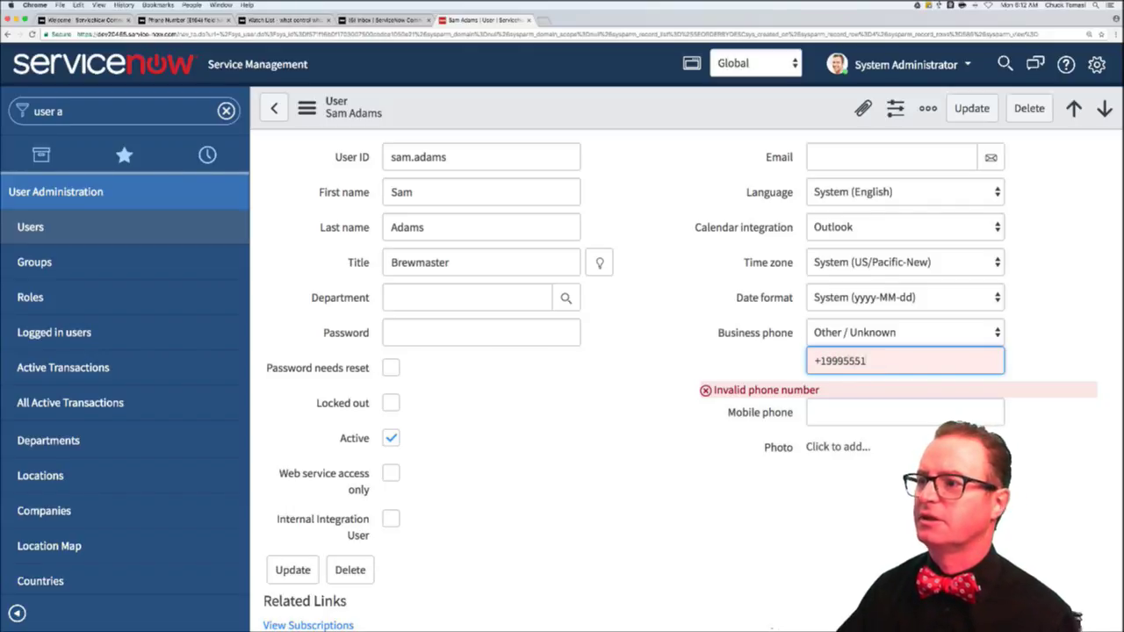
key("Tab")
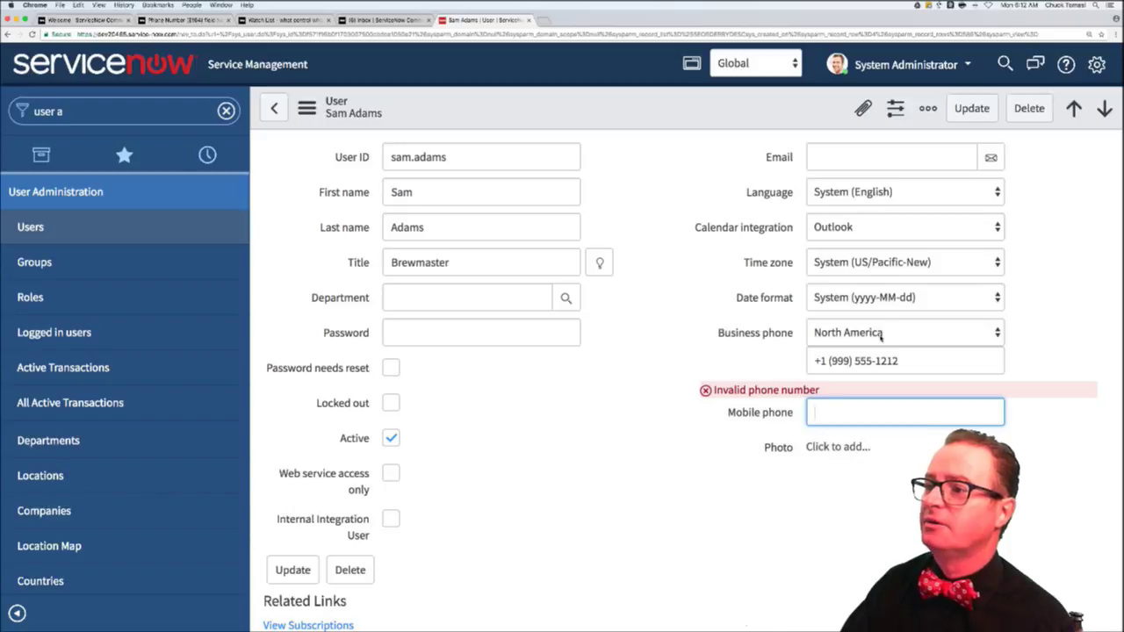
- Change the business phone country to Italy, then to France
left_click(880, 335)
left_click(830, 278)
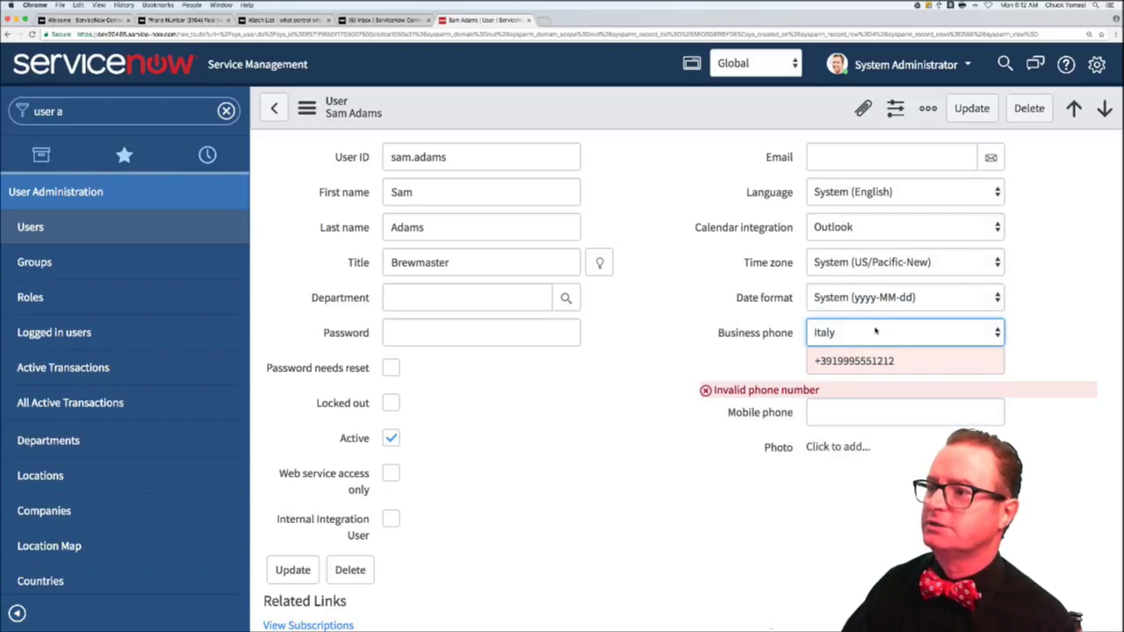
left_click(875, 331)
left_click(838, 288)
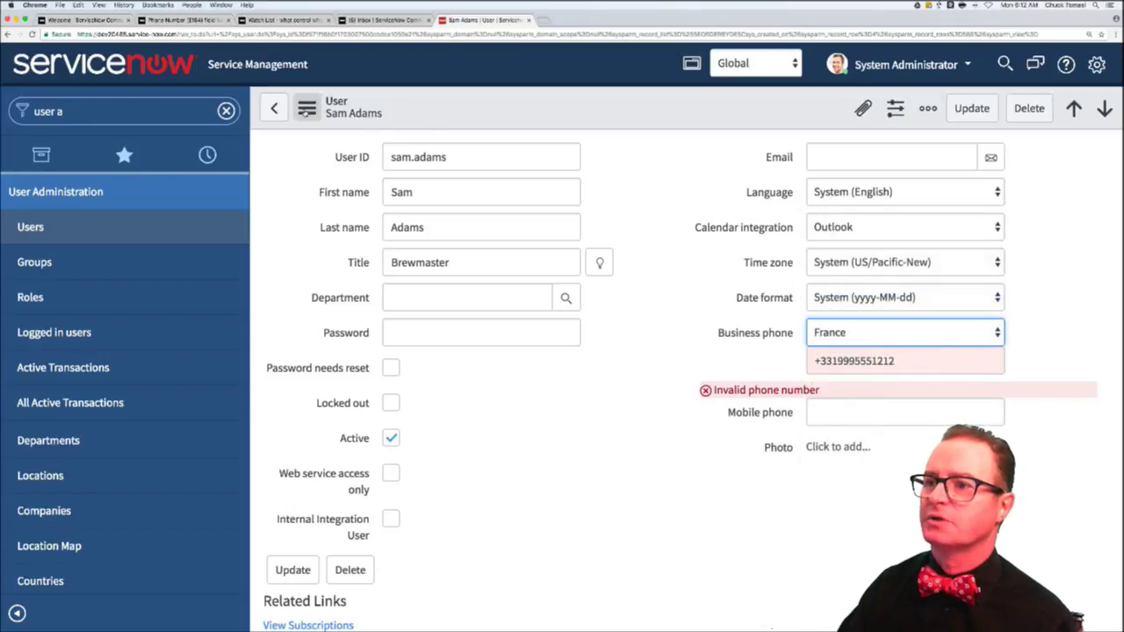
left_click(307, 108)
mouse_move(374, 195)
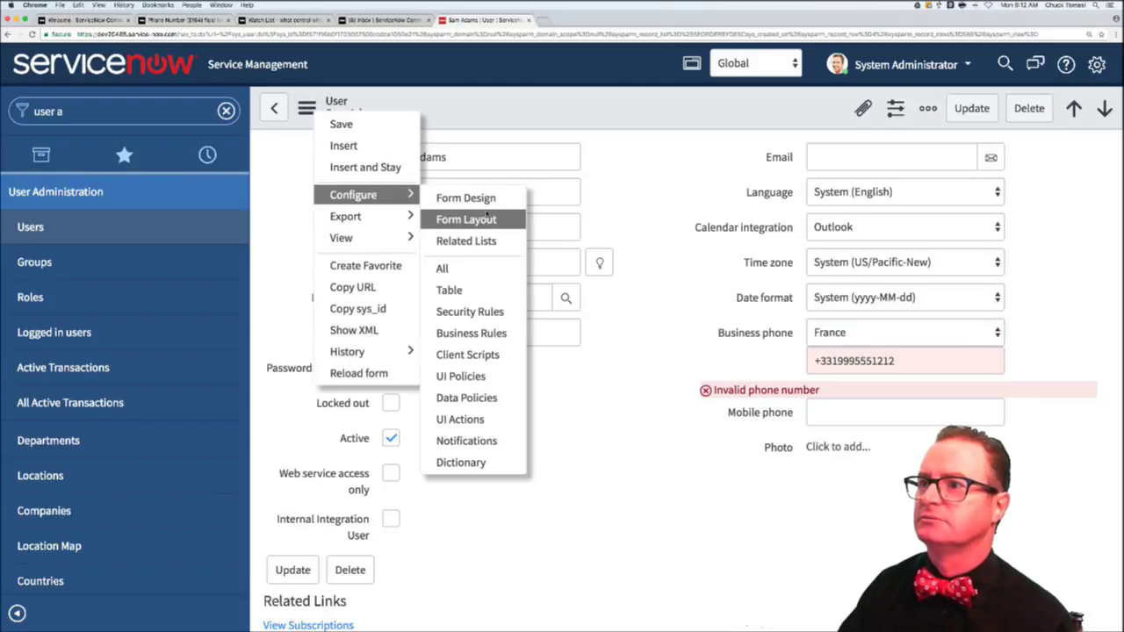
- Open the User form designer and filter its fields and field types for 'phone'
left_click(482, 203)
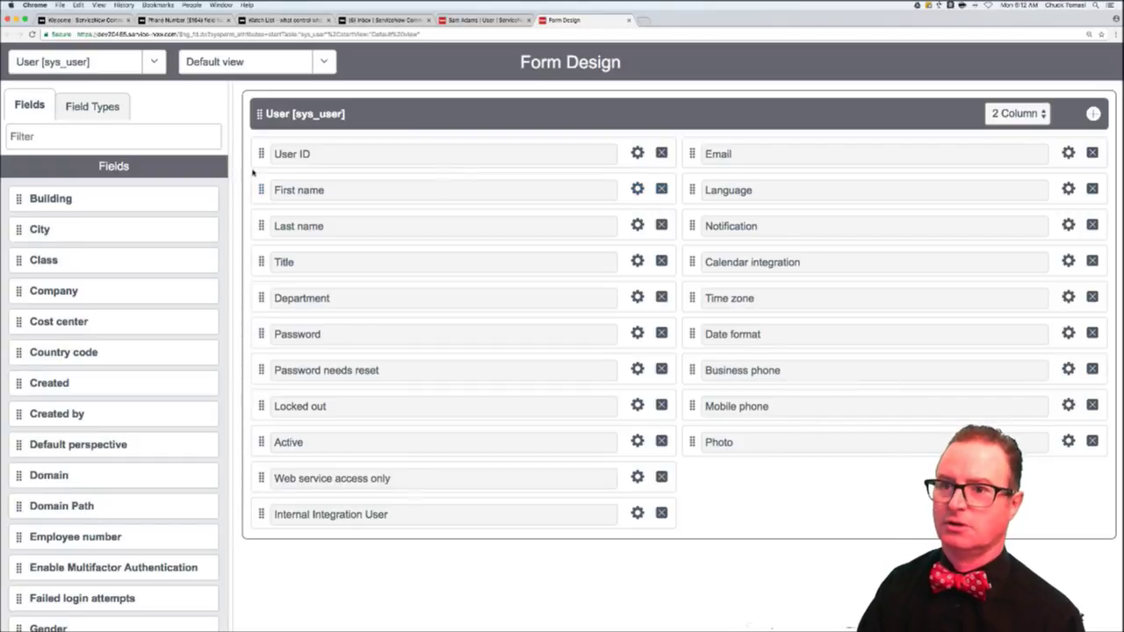
left_click(101, 140)
type("ph")
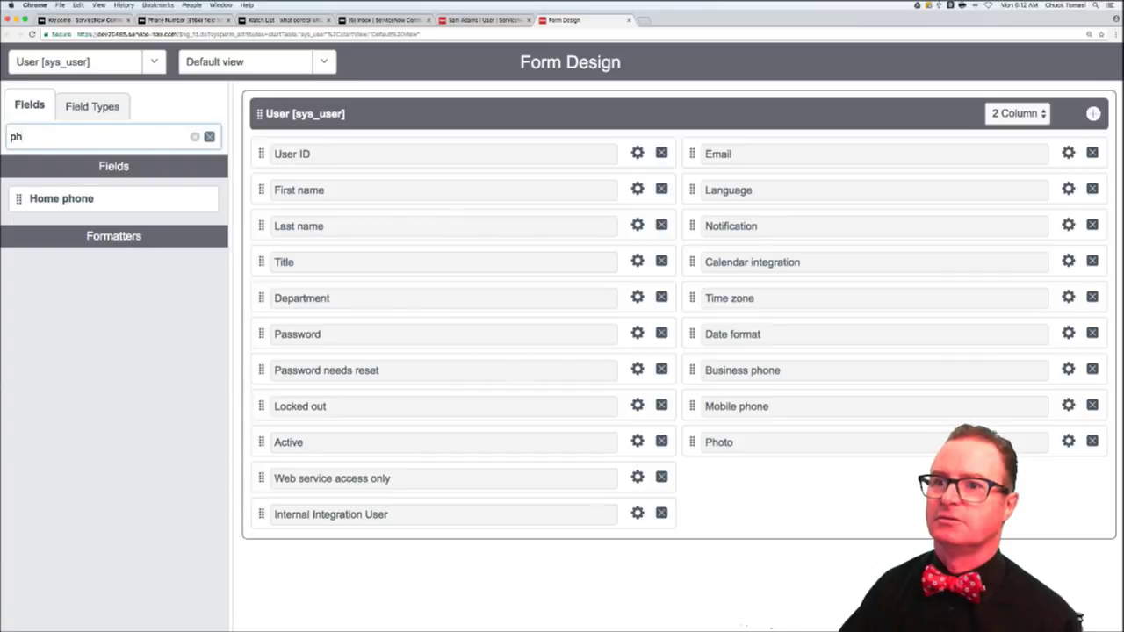
left_click(92, 107)
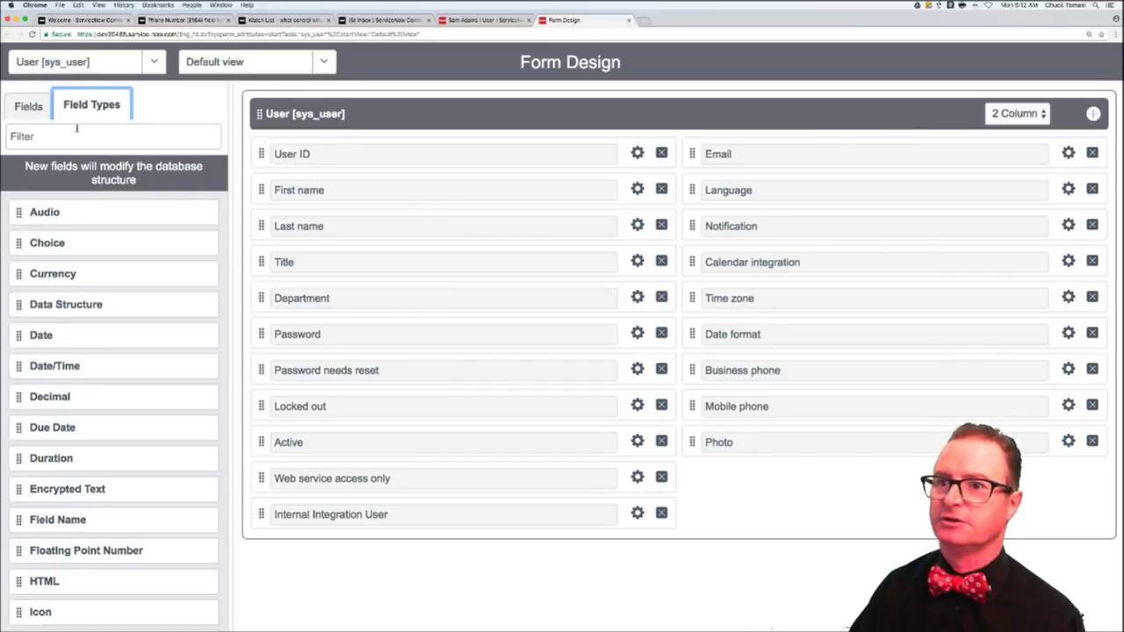
type("phone")
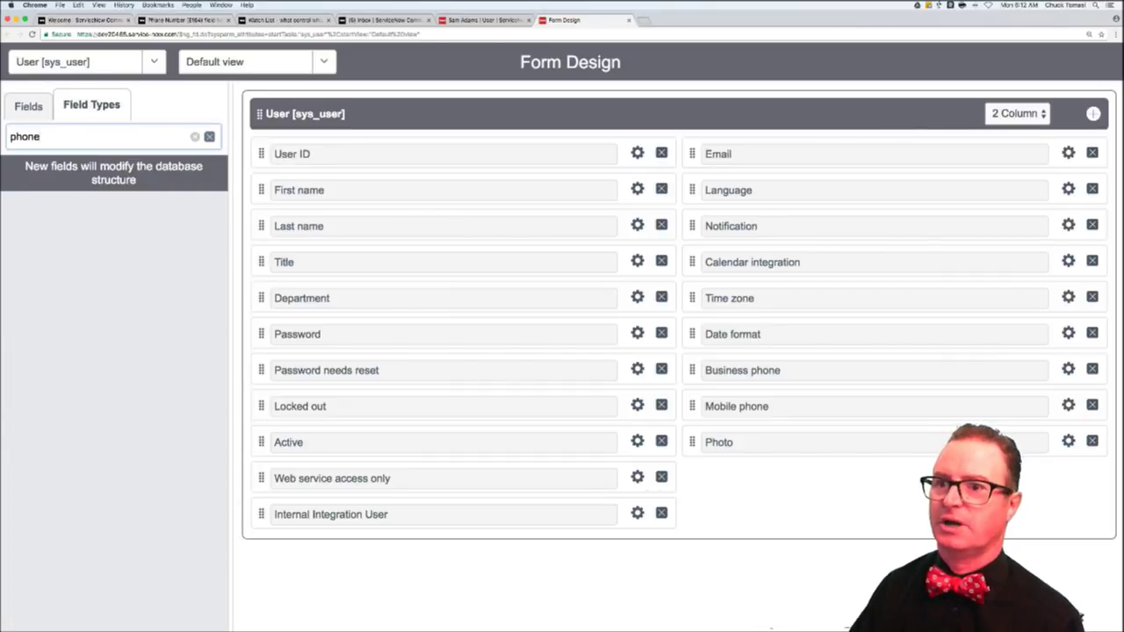
key("BackSpace")
key("BackSpace")
key("BackSpace")
key("BackSpace")
key("BackSpace")
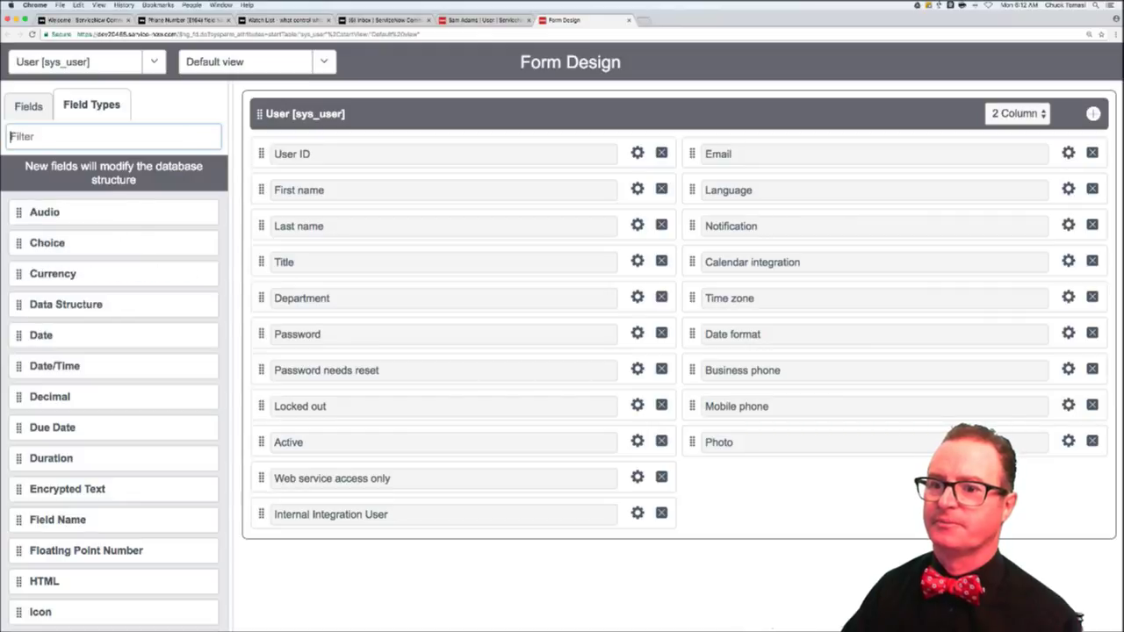
- Scroll through all field types, then close Form Design to return to the user record
scroll(109, 366, "down", 4)
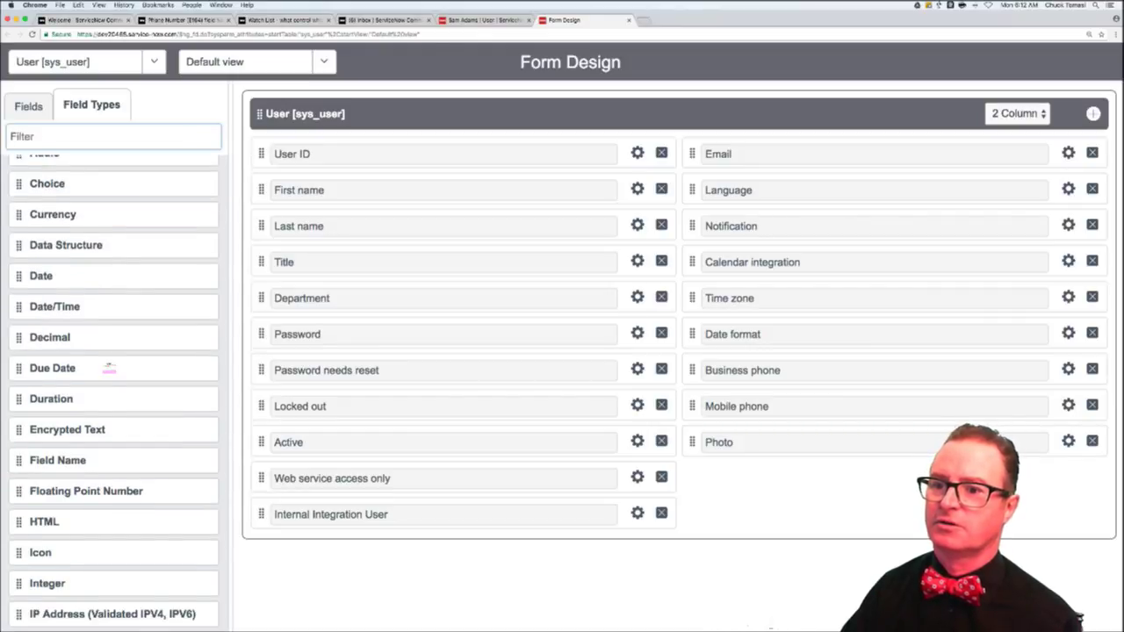
scroll(108, 366, "down", 4)
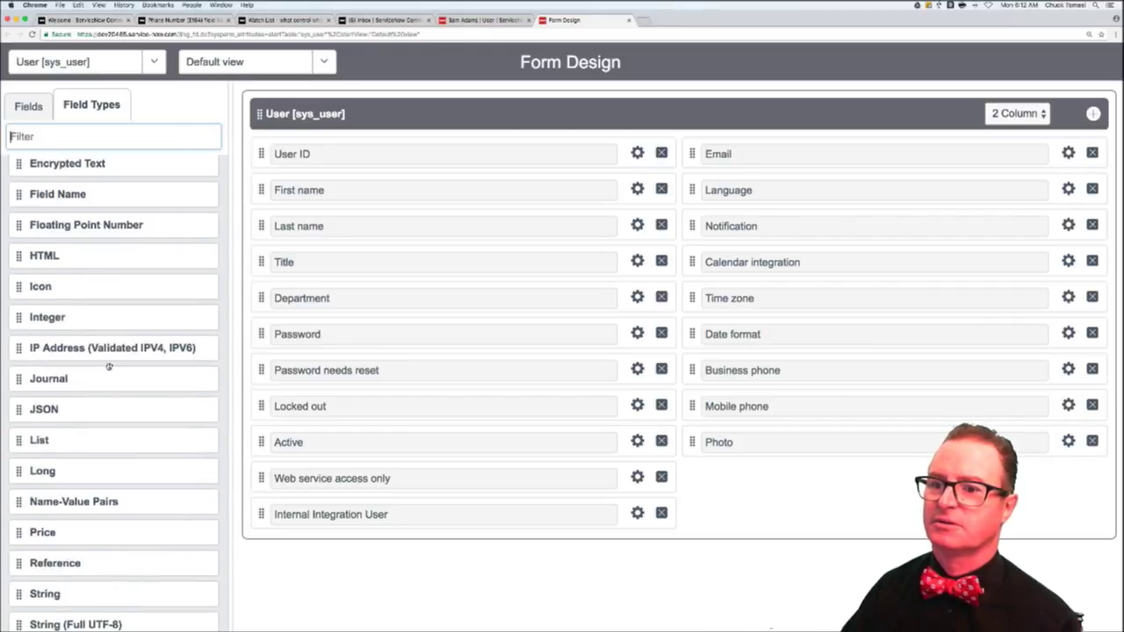
scroll(109, 366, "down", 5)
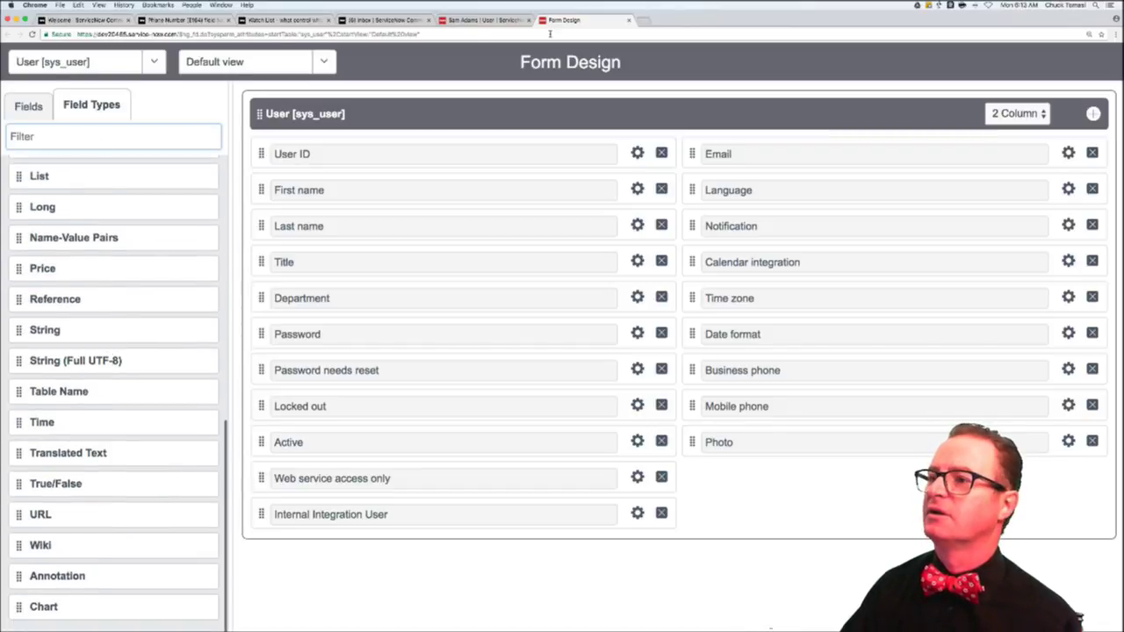
left_click(629, 19)
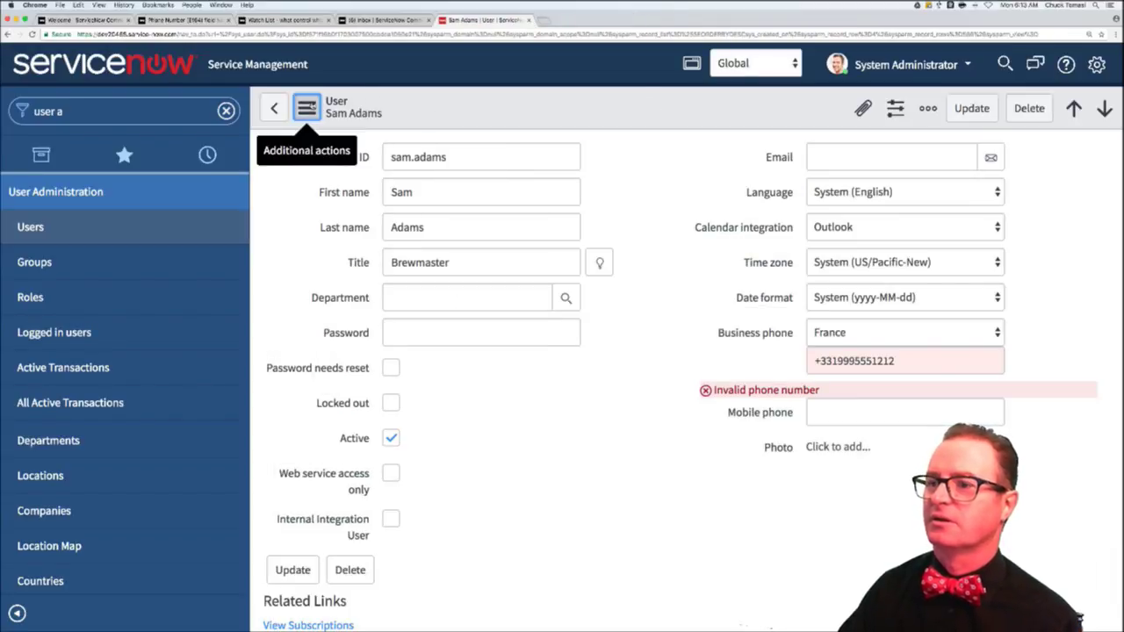
- Open the User Form Layout configuration, leaving the record without saving
left_click(307, 107)
mouse_move(378, 194)
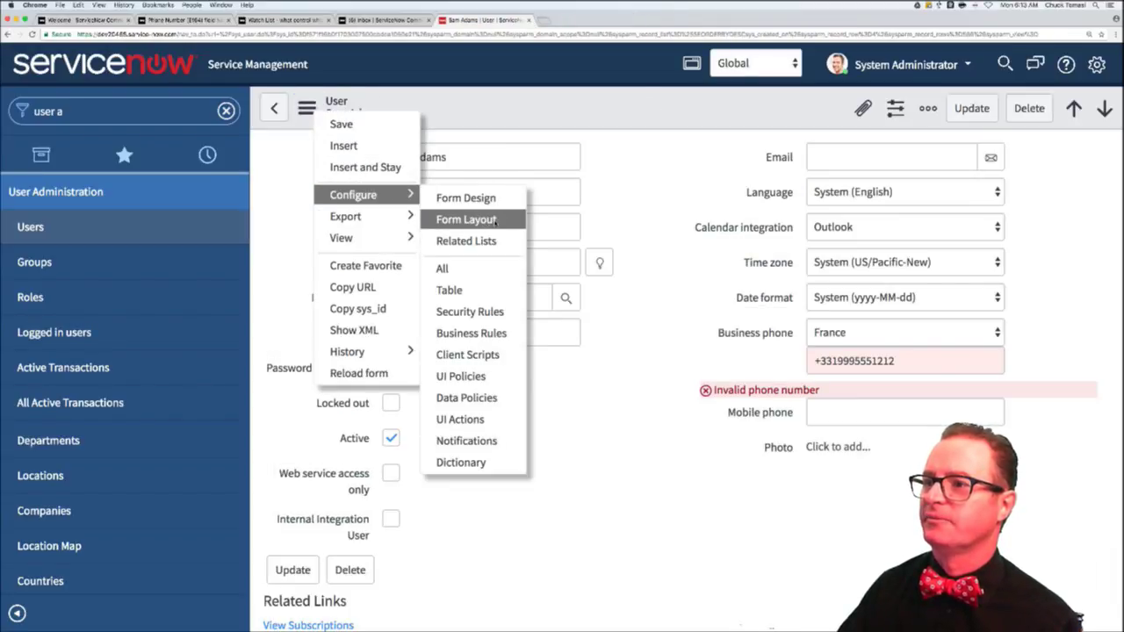
left_click(495, 223)
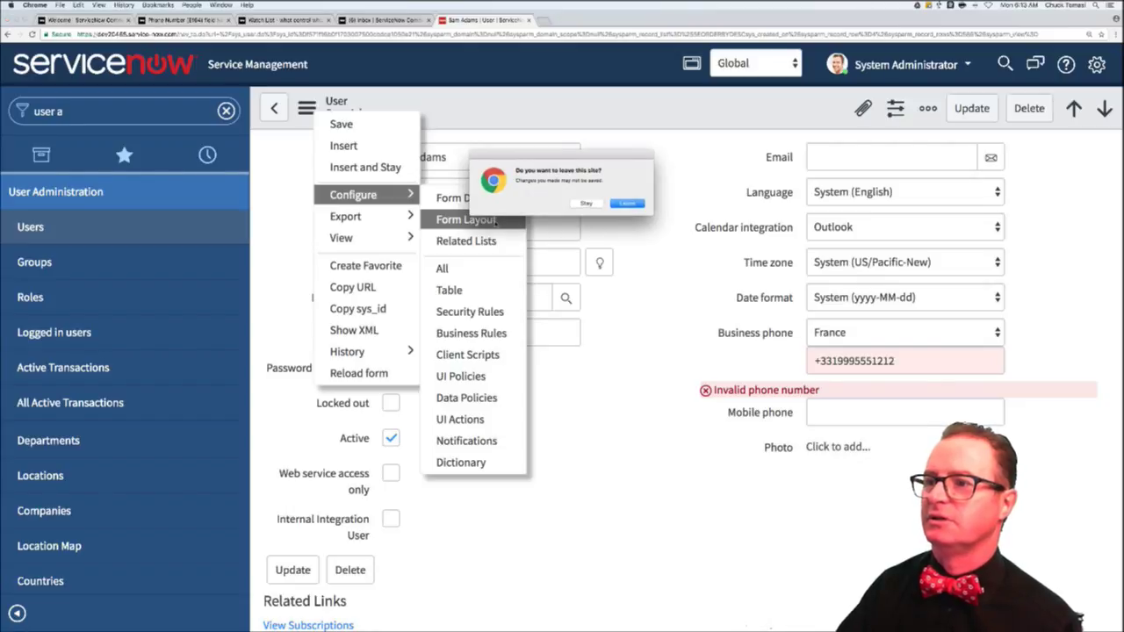
left_click(628, 204)
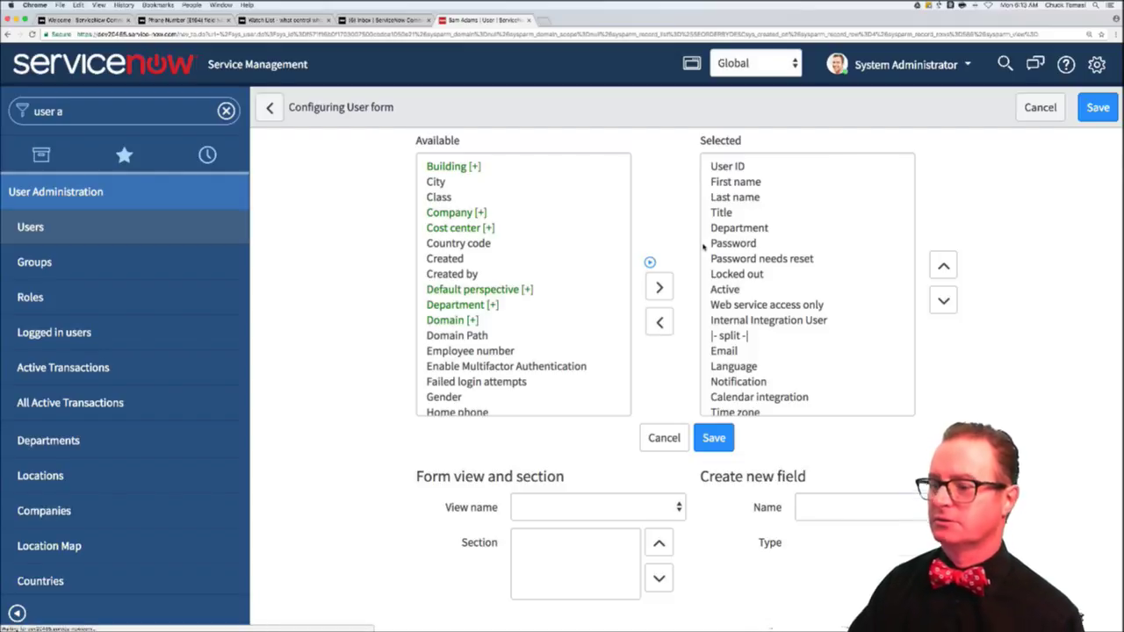
- Create an 'other phone number' field of type Phone Number (E164) and add it to the form
left_click(829, 512)
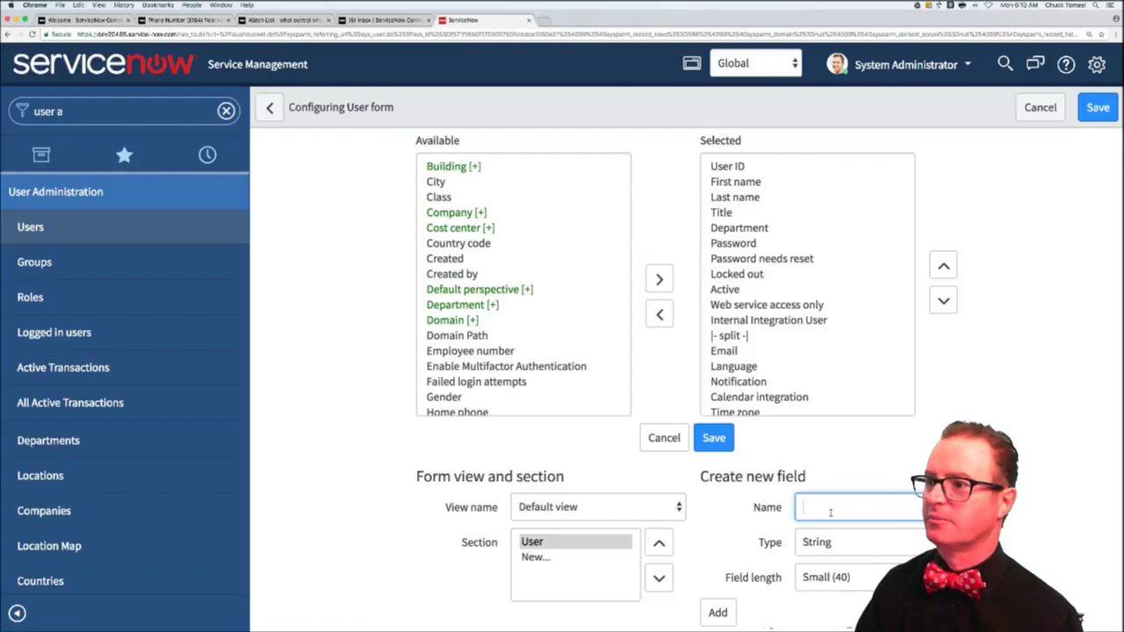
type("other phone number")
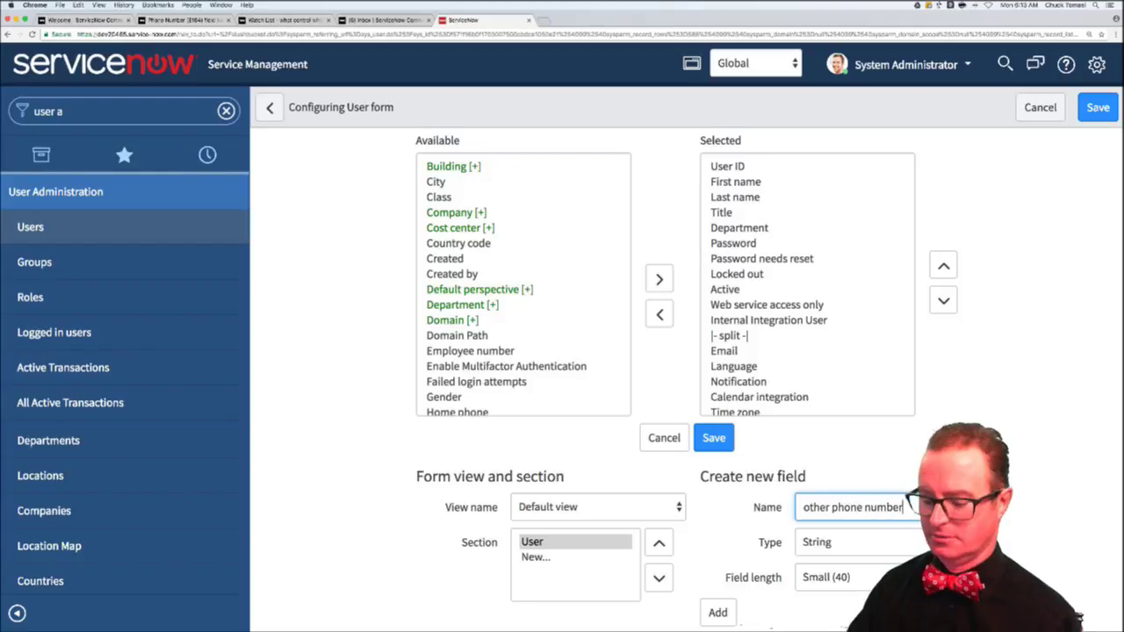
left_click(856, 541)
key("e")
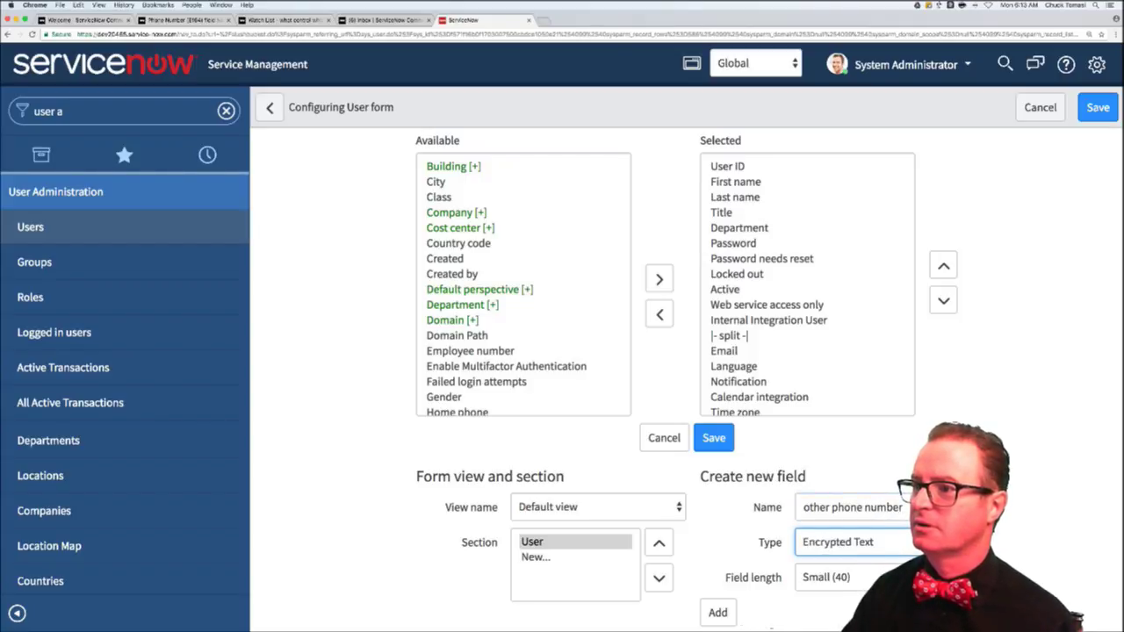
left_click(866, 541)
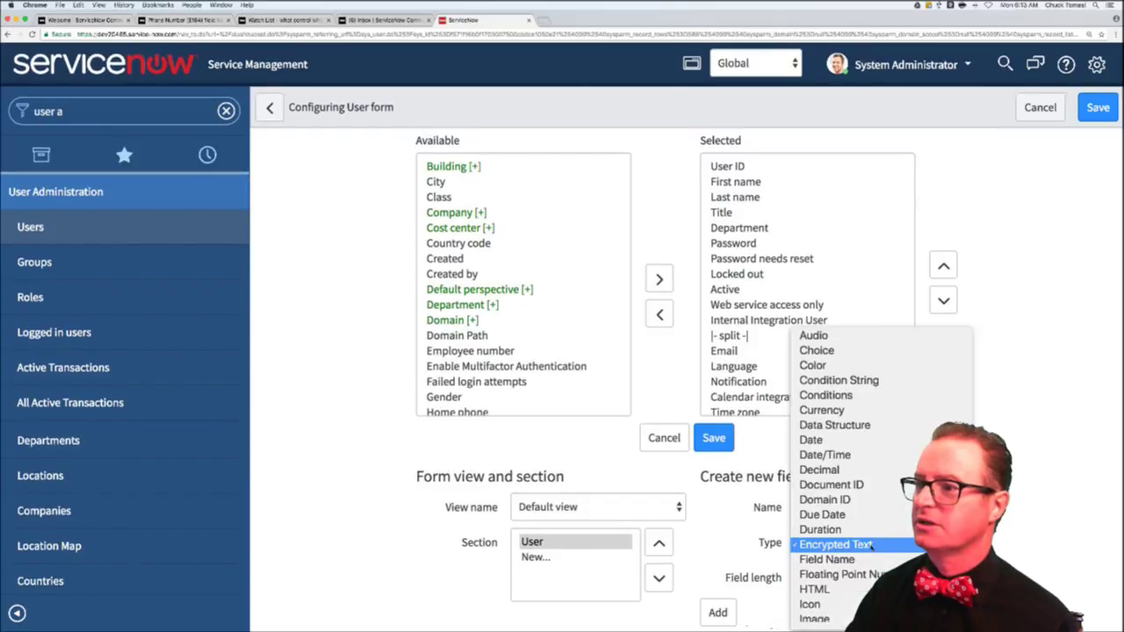
scroll(816, 614, "down", 5)
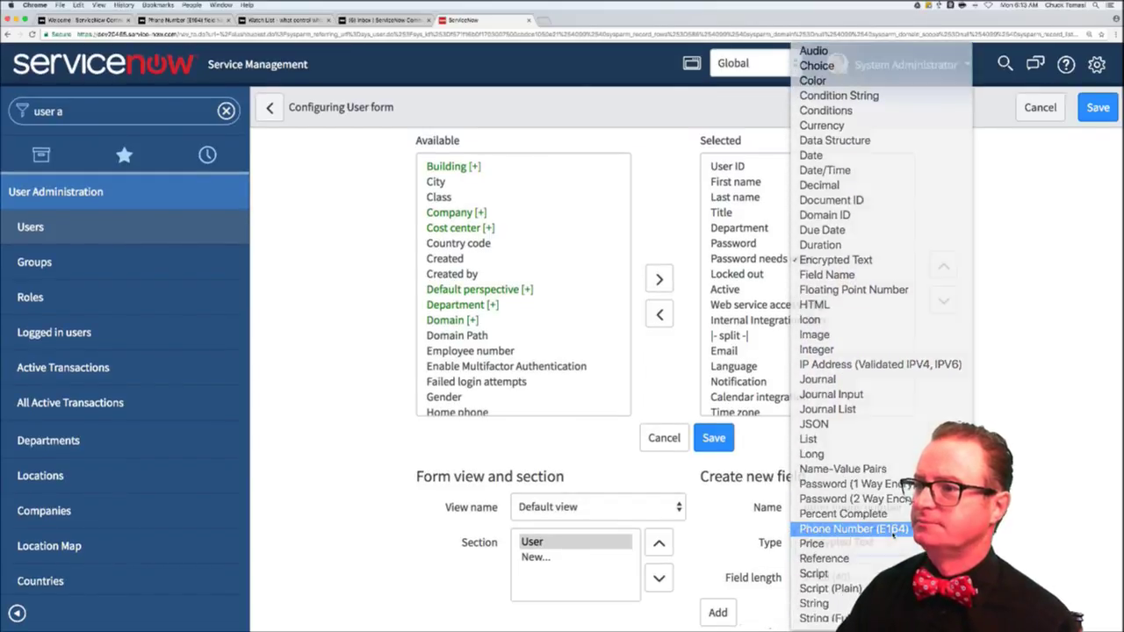
key("Escape")
type("ph")
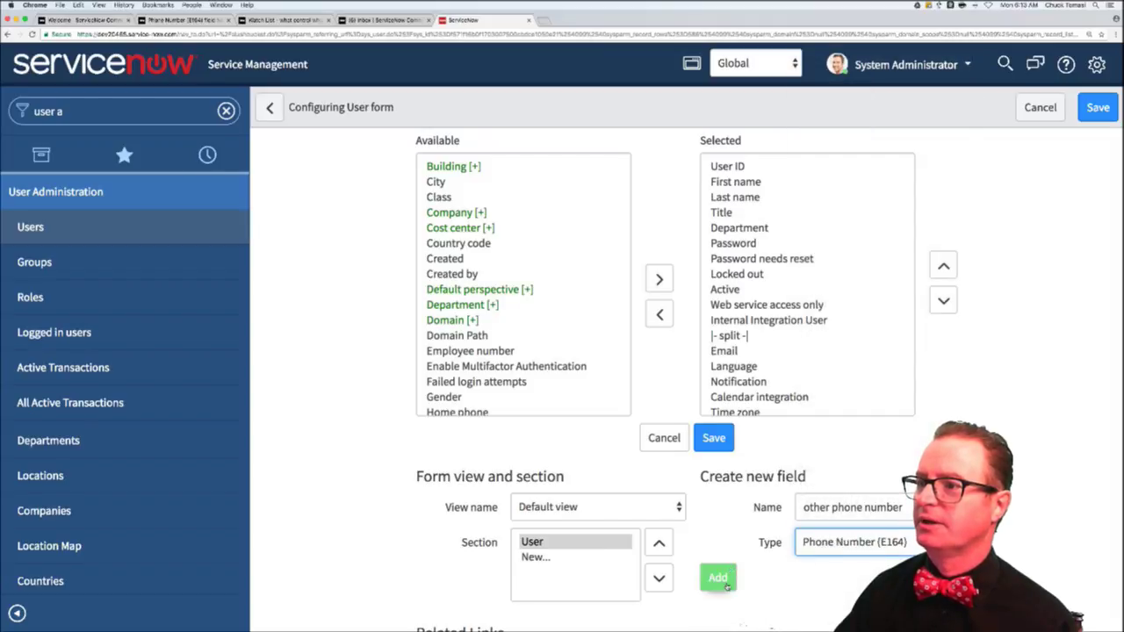
left_click(725, 587)
left_click(787, 397)
- Move other phone number above Photo and save the form layout
scroll(784, 395, "down", 4)
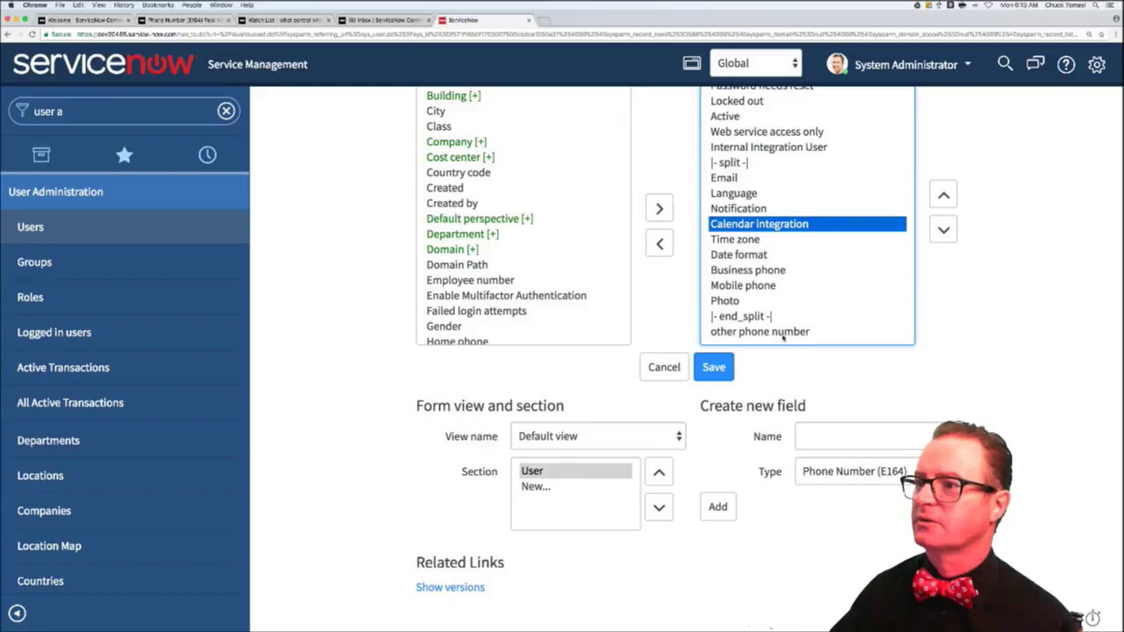
left_click(783, 335)
left_click(943, 202)
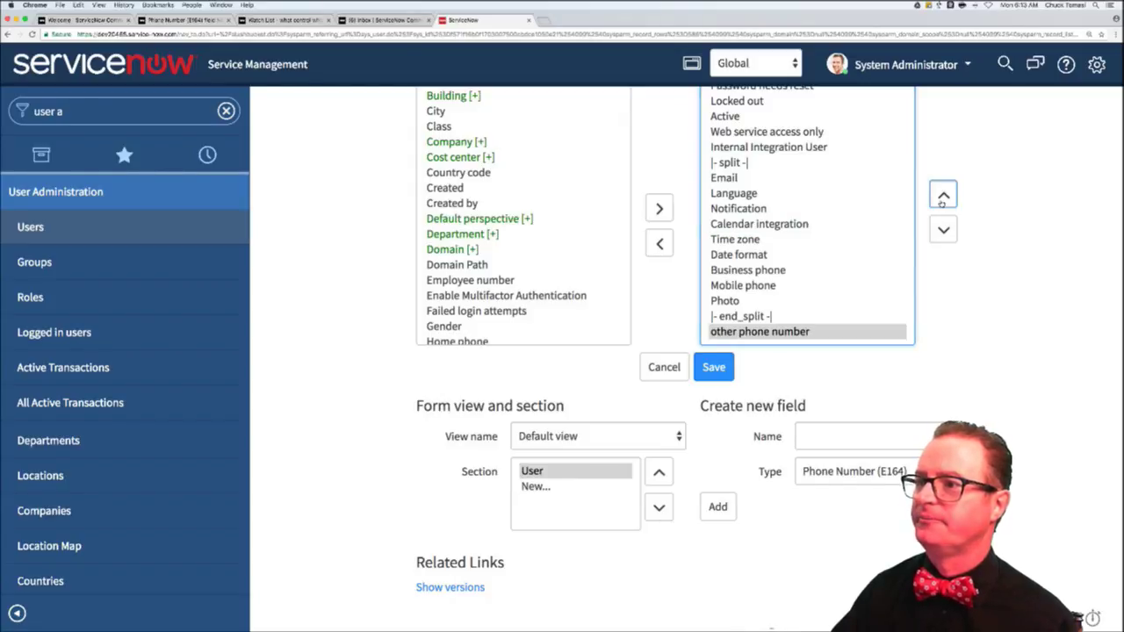
left_click(942, 202)
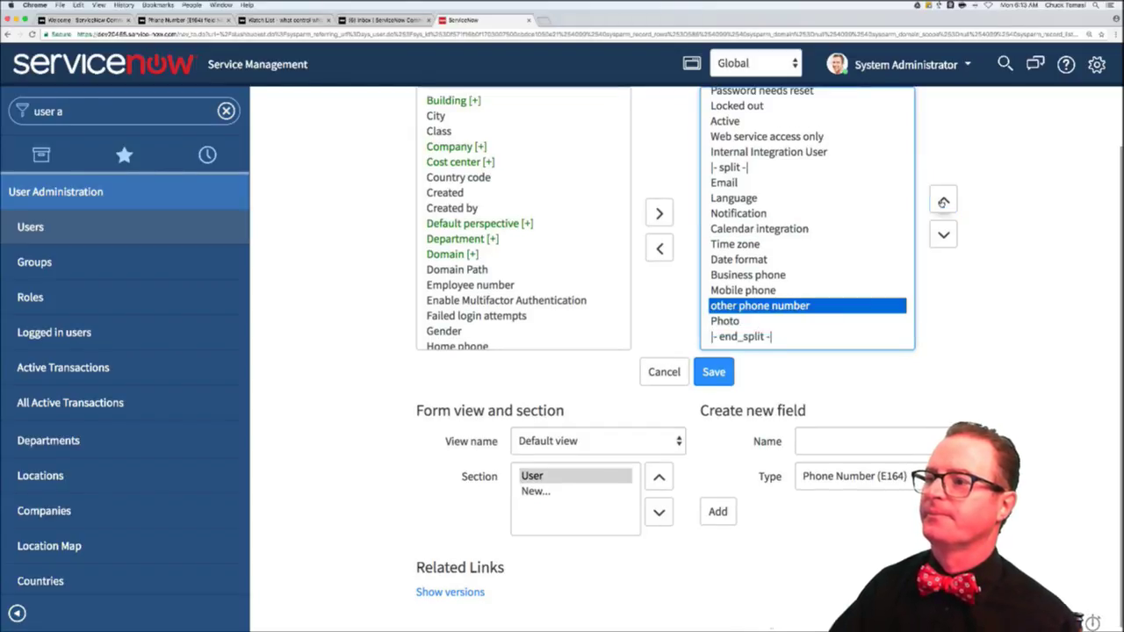
left_click(715, 373)
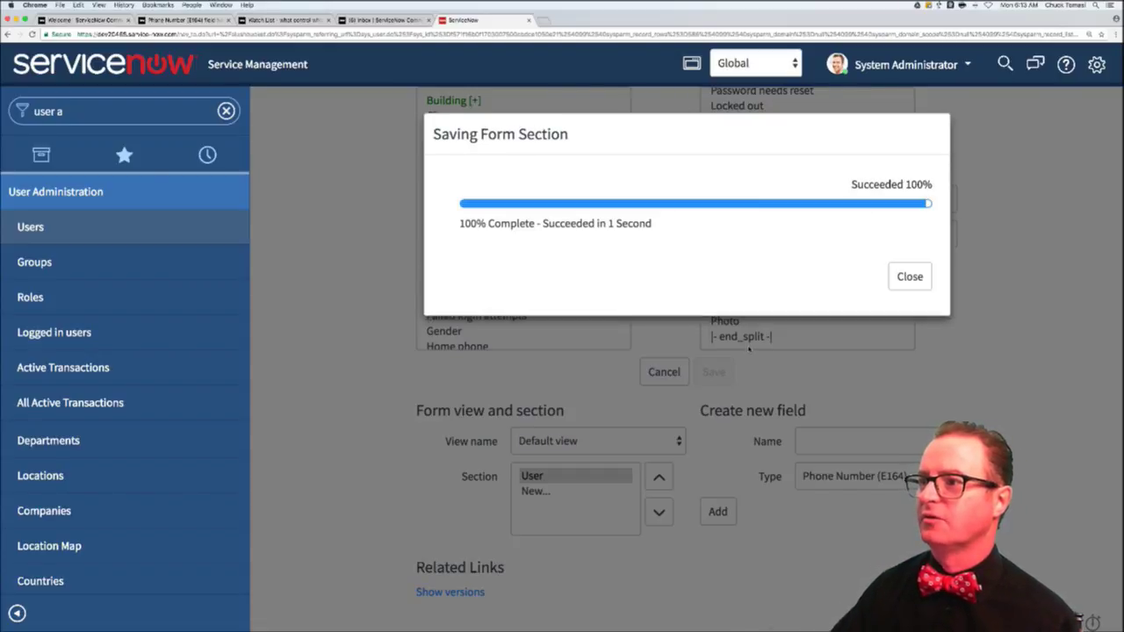
left_click(918, 286)
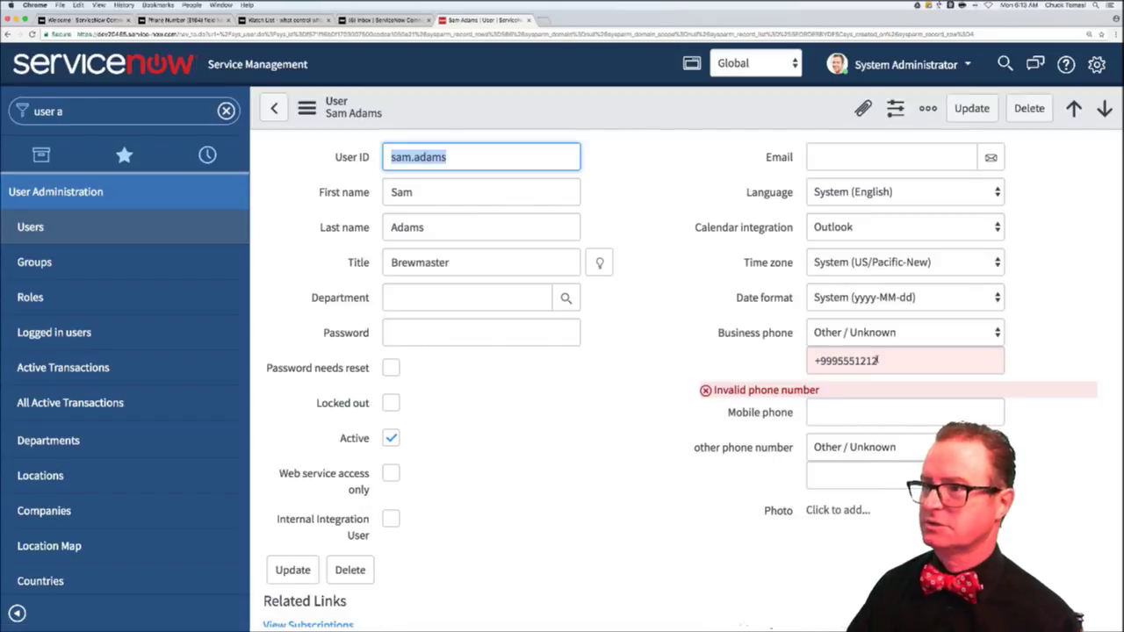
- Clear the business phone number and set its country to North America
triple_click(878, 360)
key("BackSpace")
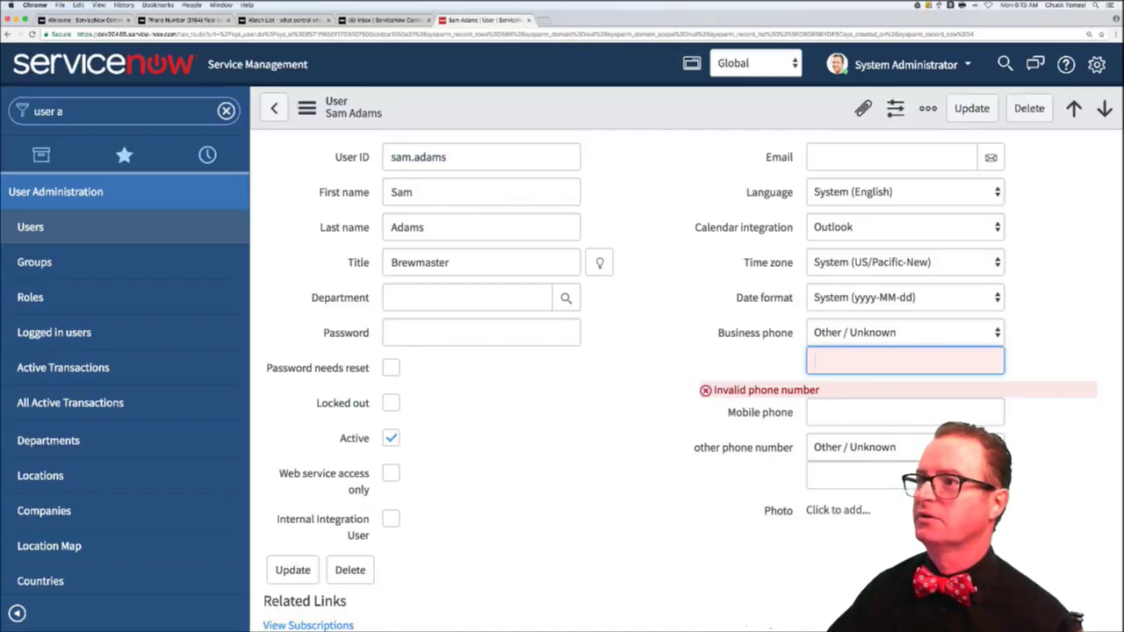
key("Tab")
left_click(904, 332)
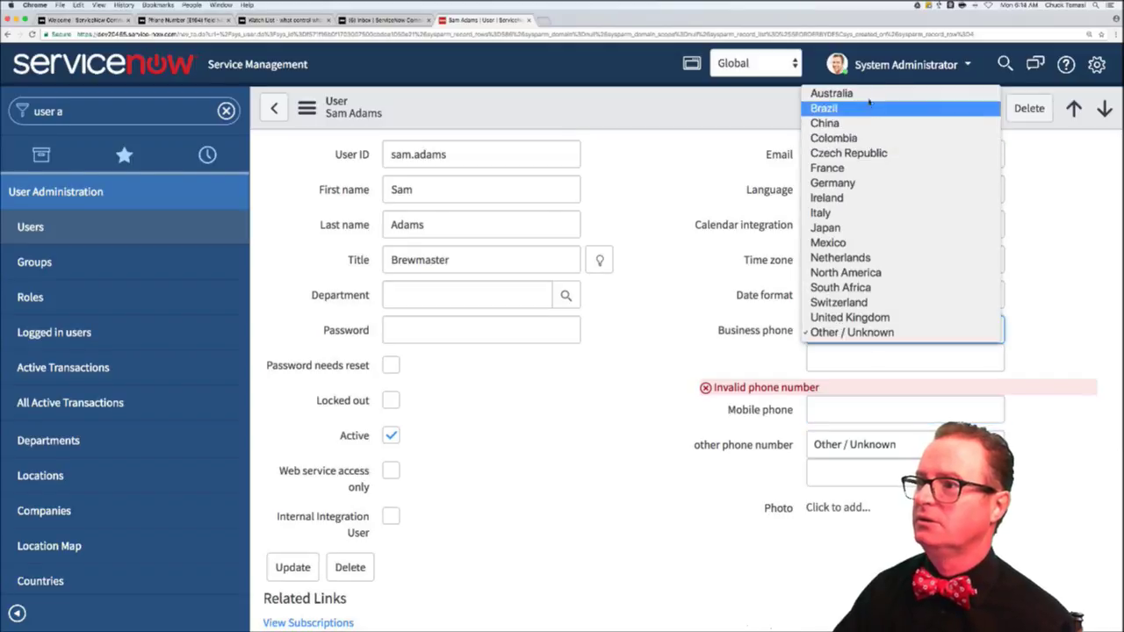
left_click(880, 274)
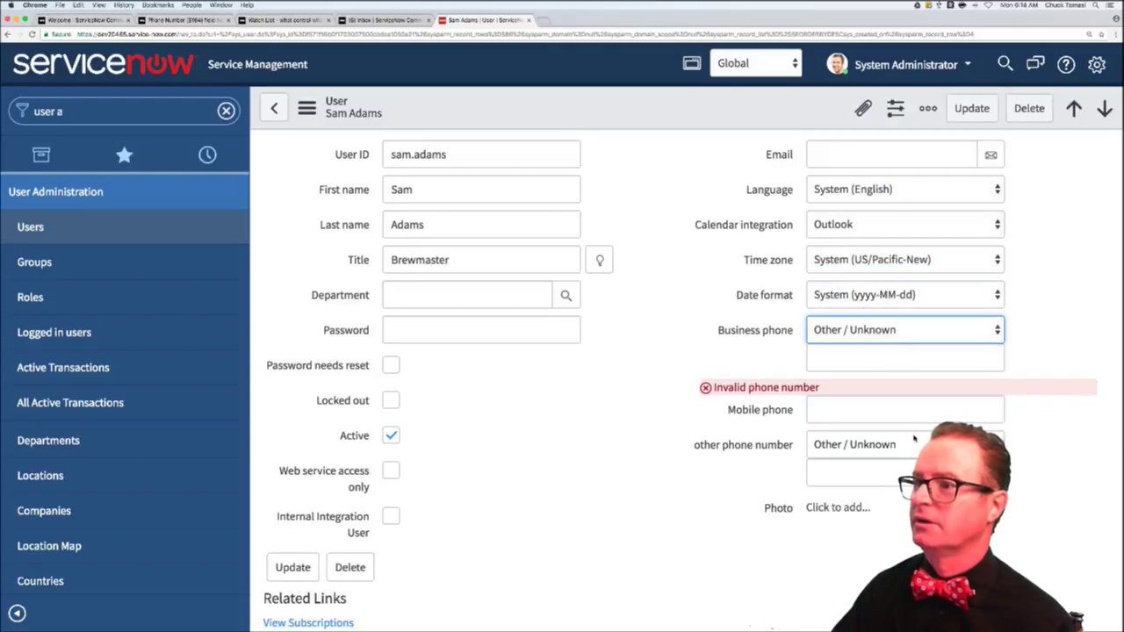
- Enter +1999 555 as the other phone number
left_click(843, 444)
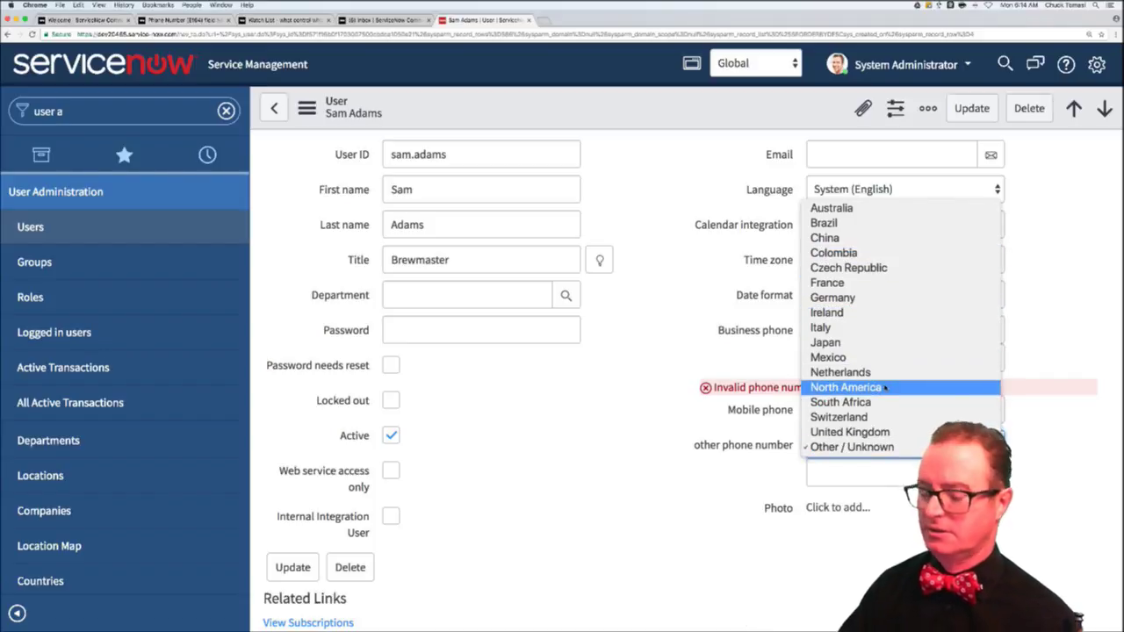
key("Escape")
left_click(874, 474)
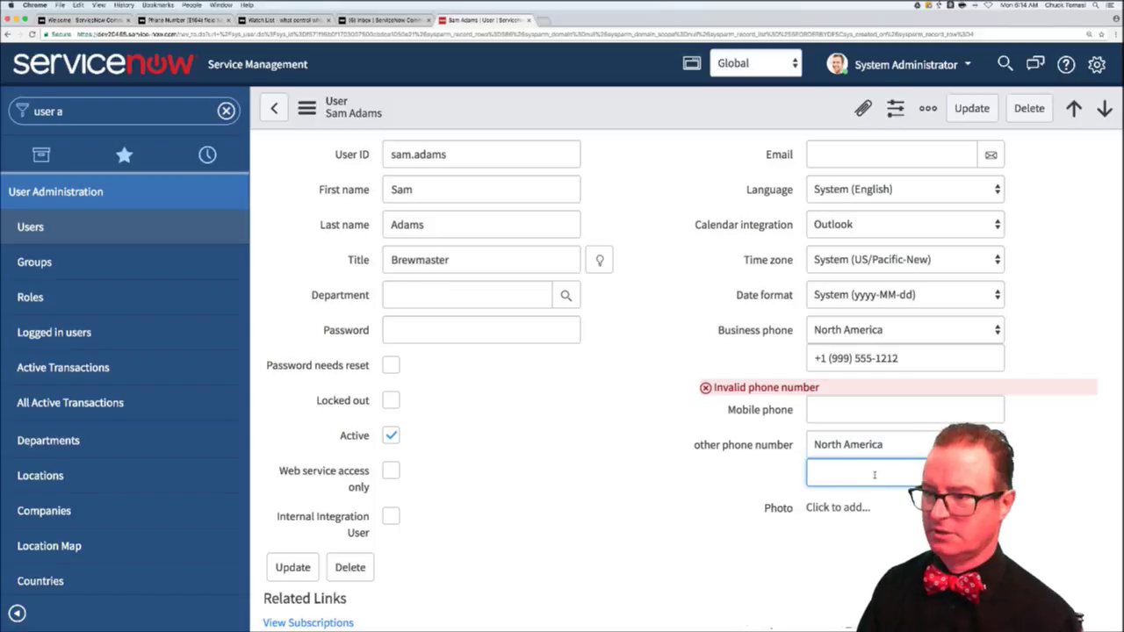
type("+1")
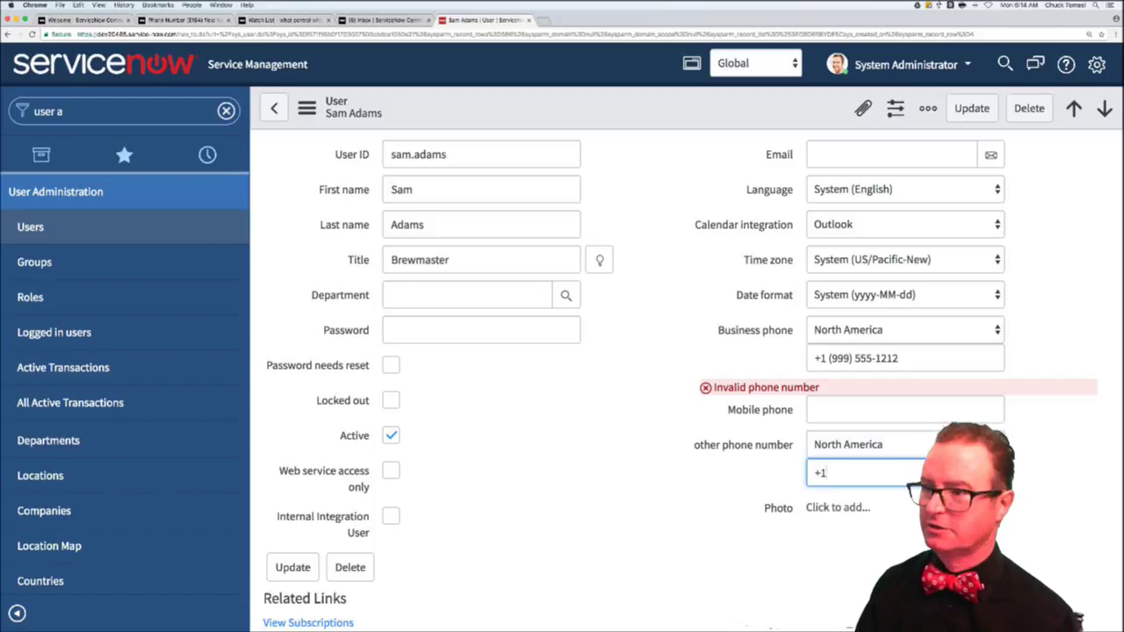
type("999 555 1212")
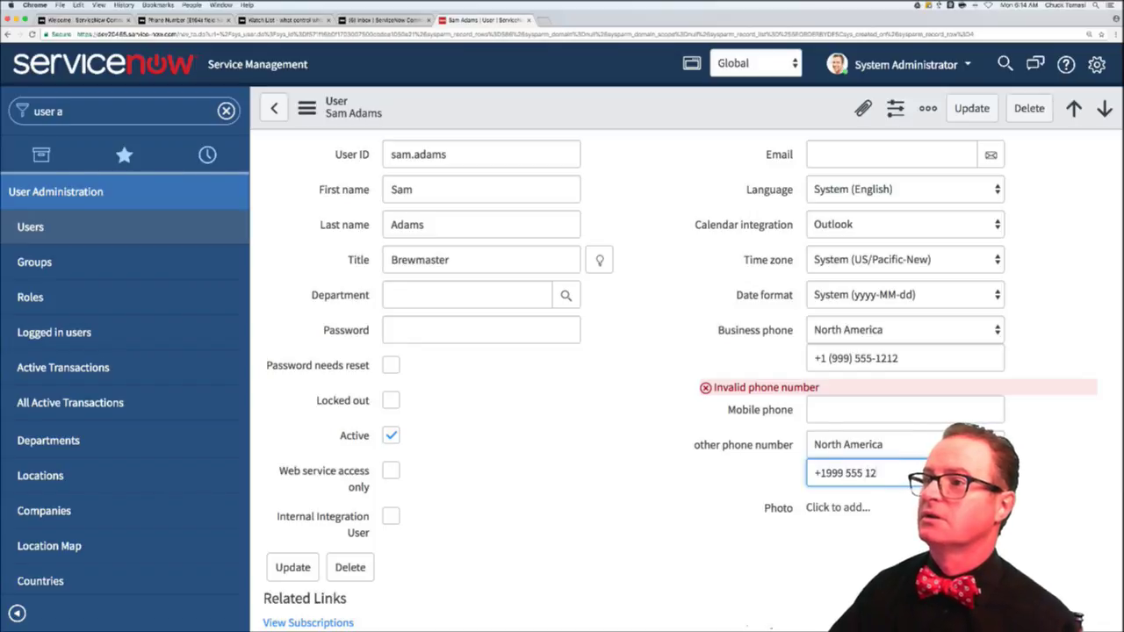
left_click(670, 103)
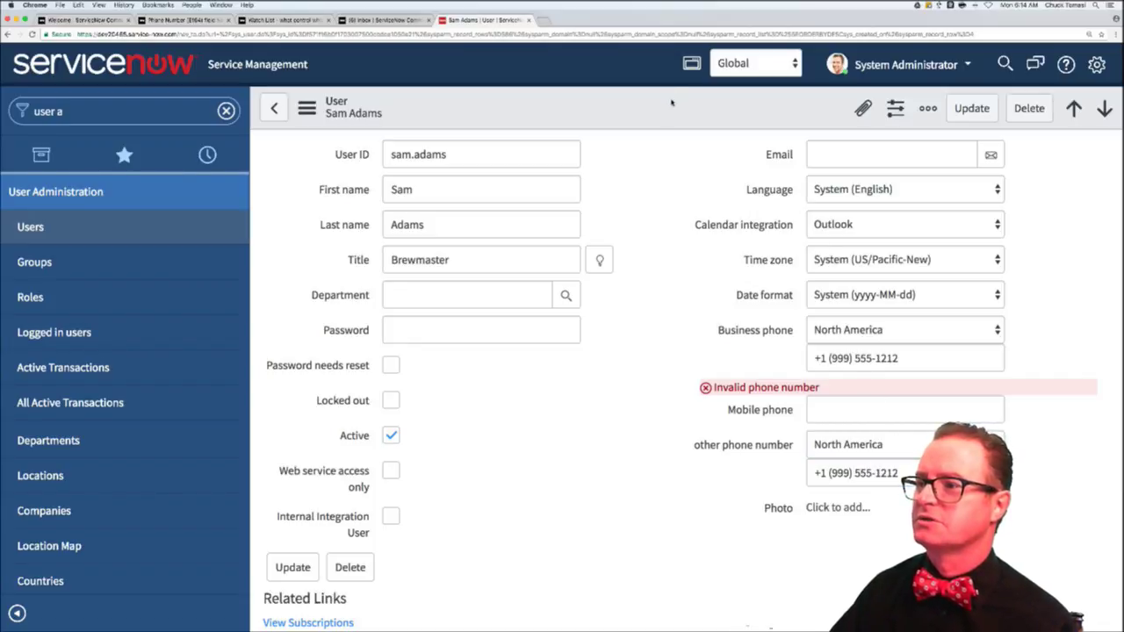
right_click(670, 102)
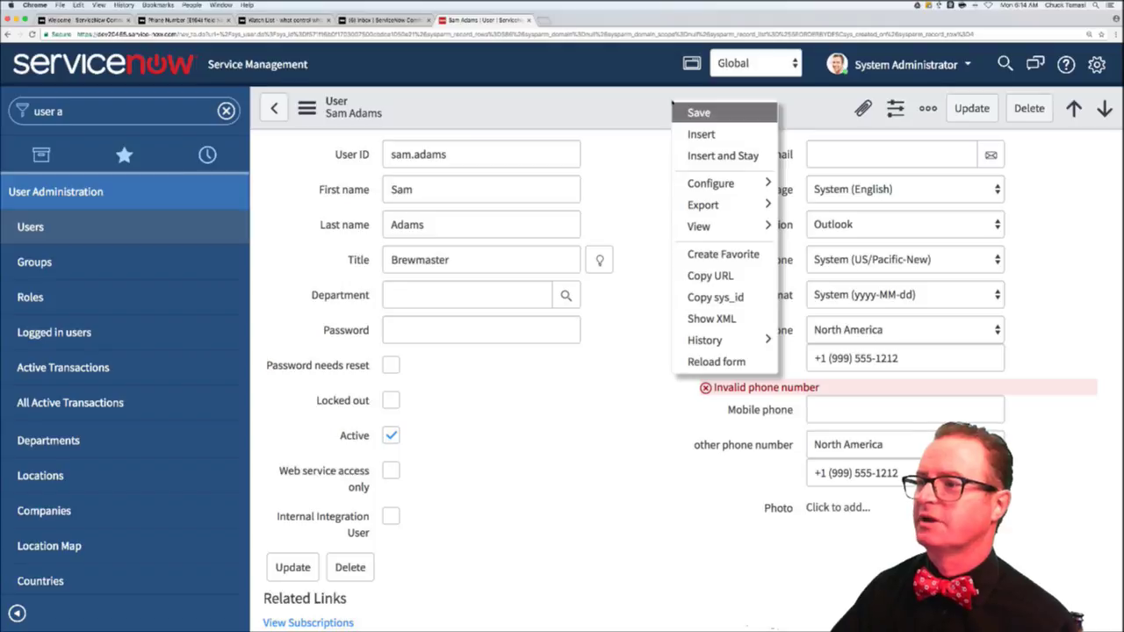
left_click(626, 104)
- Switch the other phone number's country to Ireland, screenshot it, and return to the Community question
left_click(887, 445)
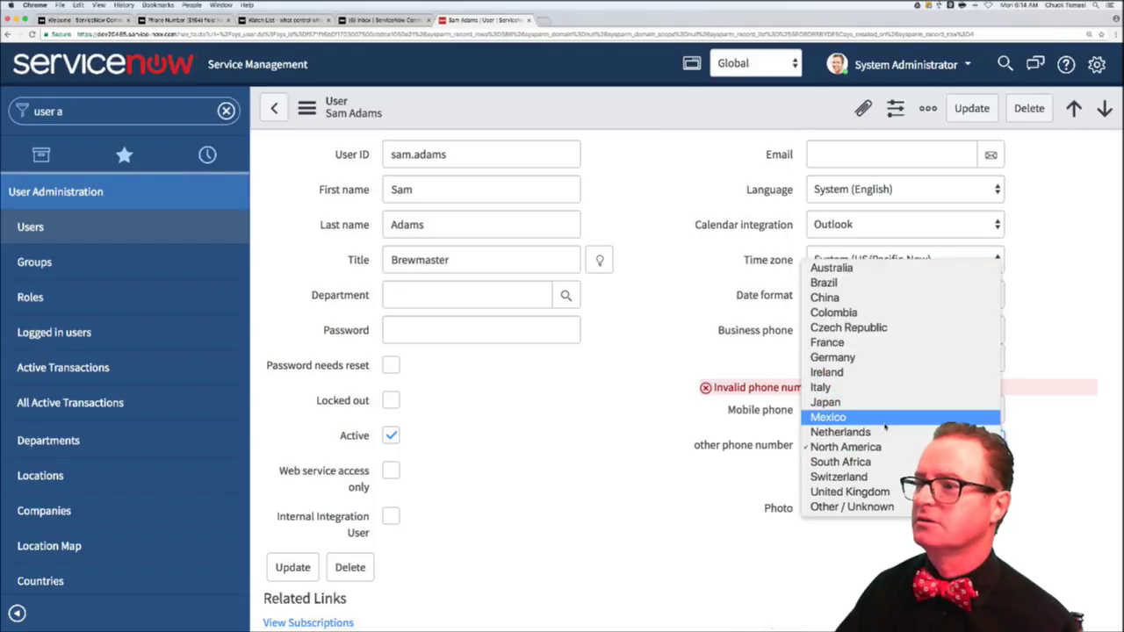
left_click(885, 419)
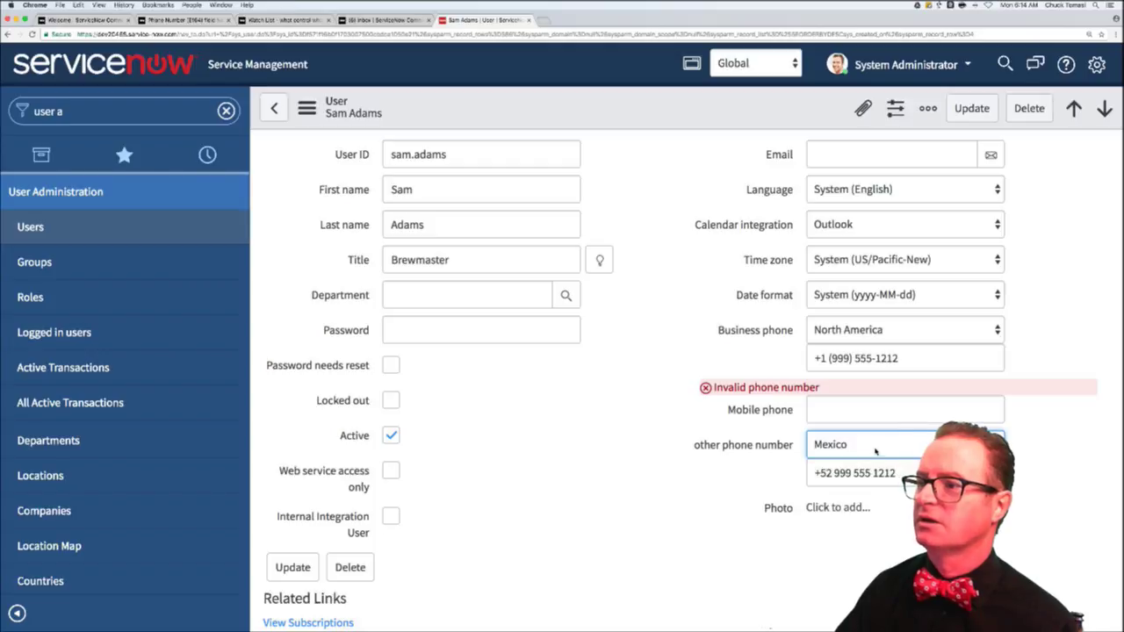
left_click(869, 445)
left_click(862, 401)
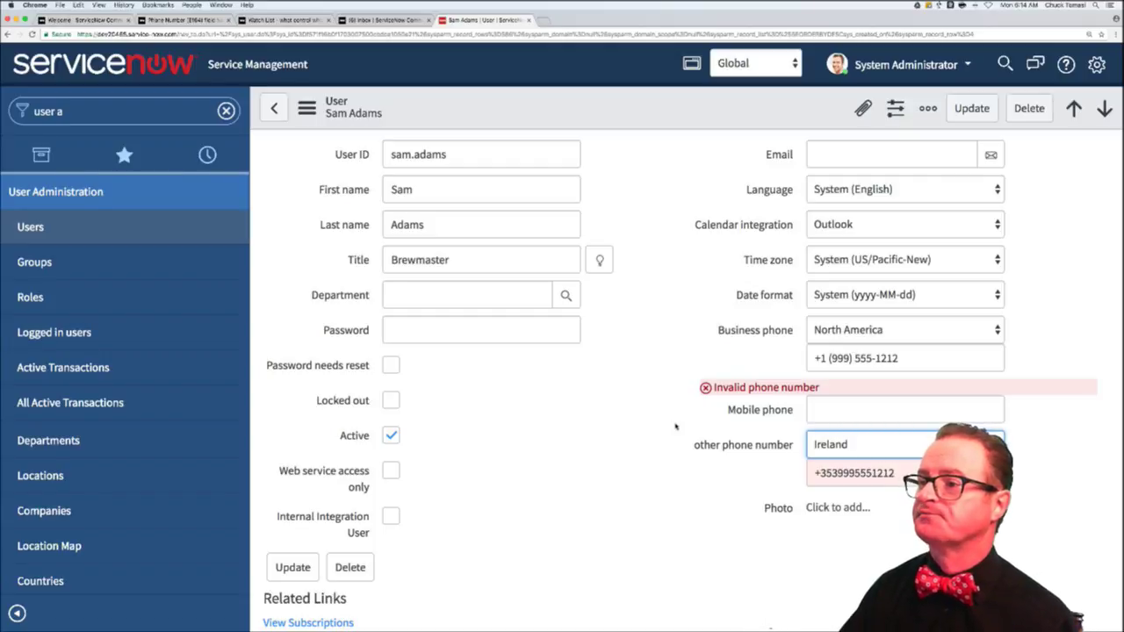
mouse_move(683, 421)
left_mouse_down()
mouse_move(1035, 481)
mouse_move(1037, 499)
left_mouse_up()
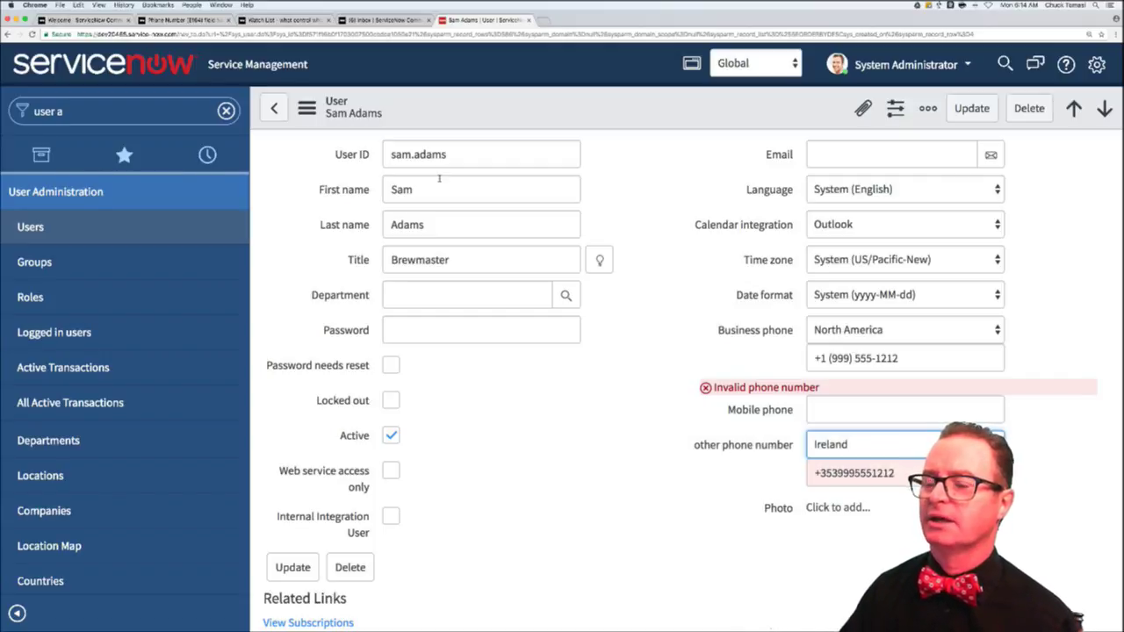
left_click(170, 21)
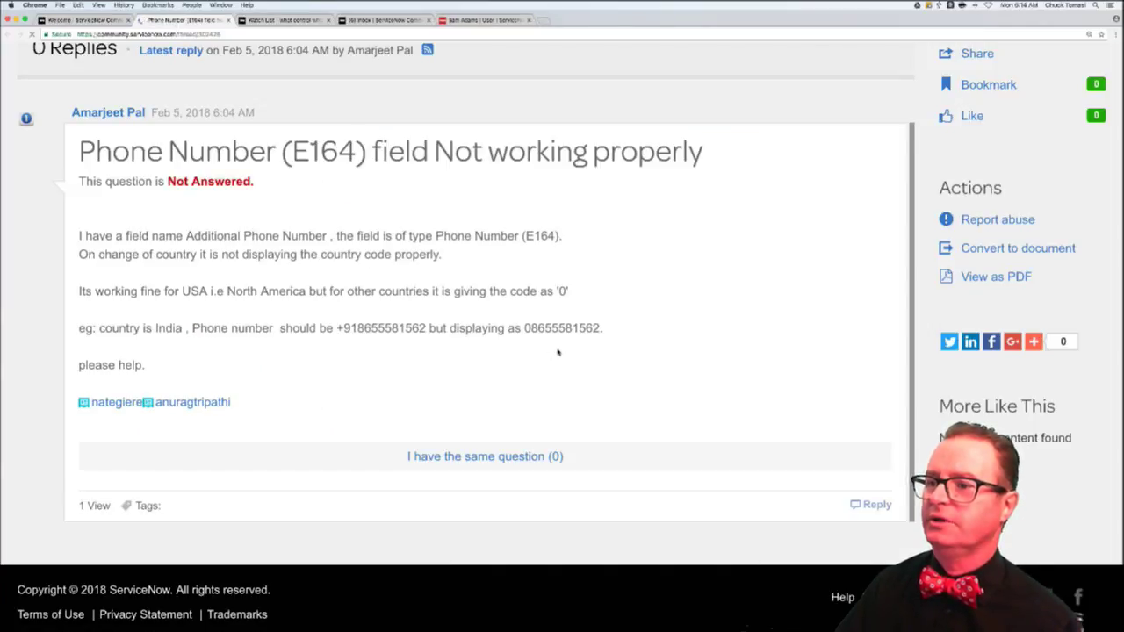
- Start a reply to the question with a greeting addressed to the asker
scroll(590, 398, "down", 2)
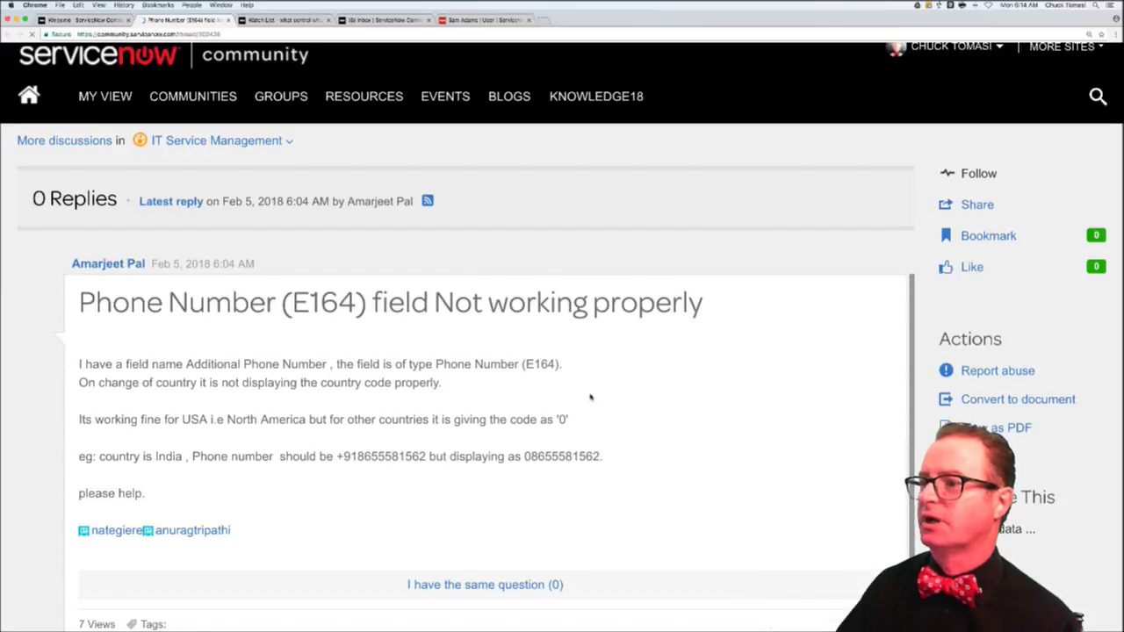
scroll(590, 398, "down", 2)
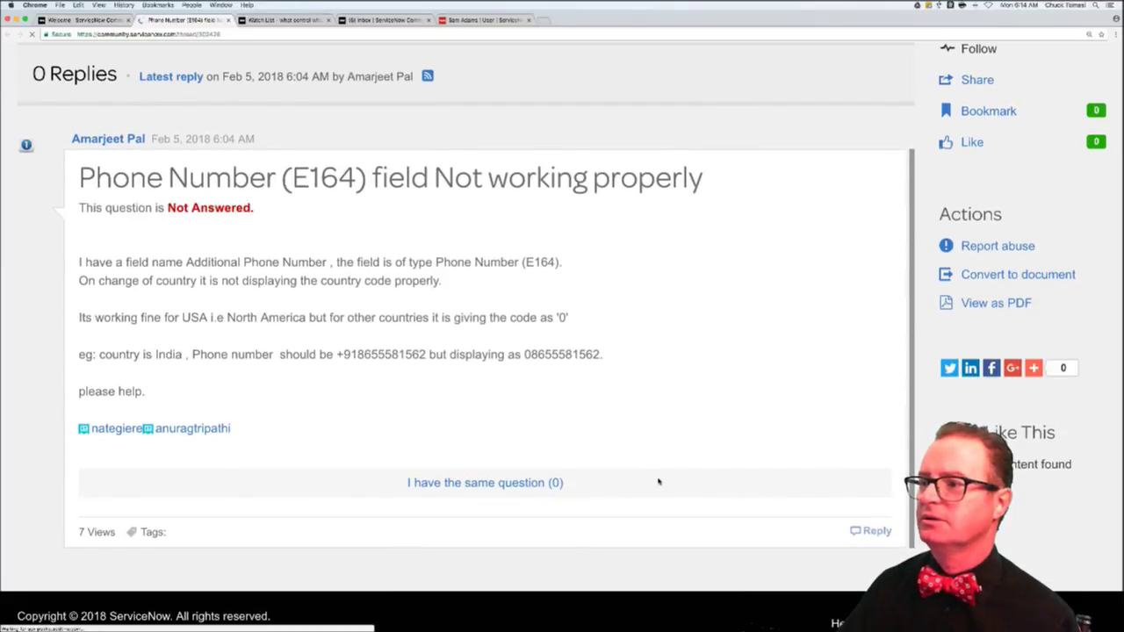
left_click(871, 531)
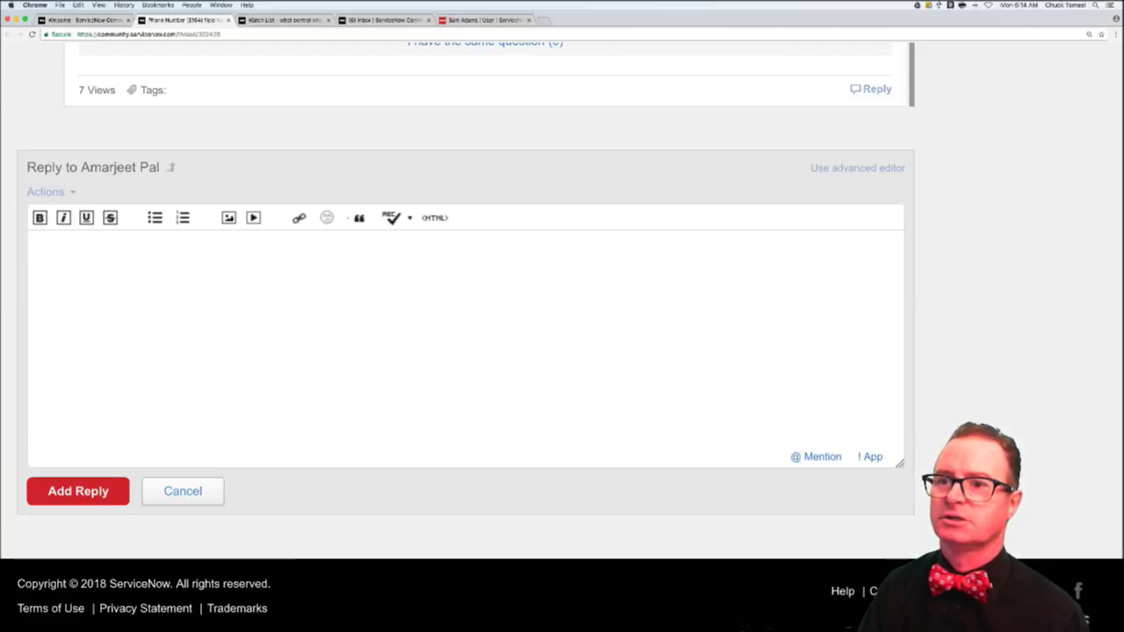
type("Hi Amargje")
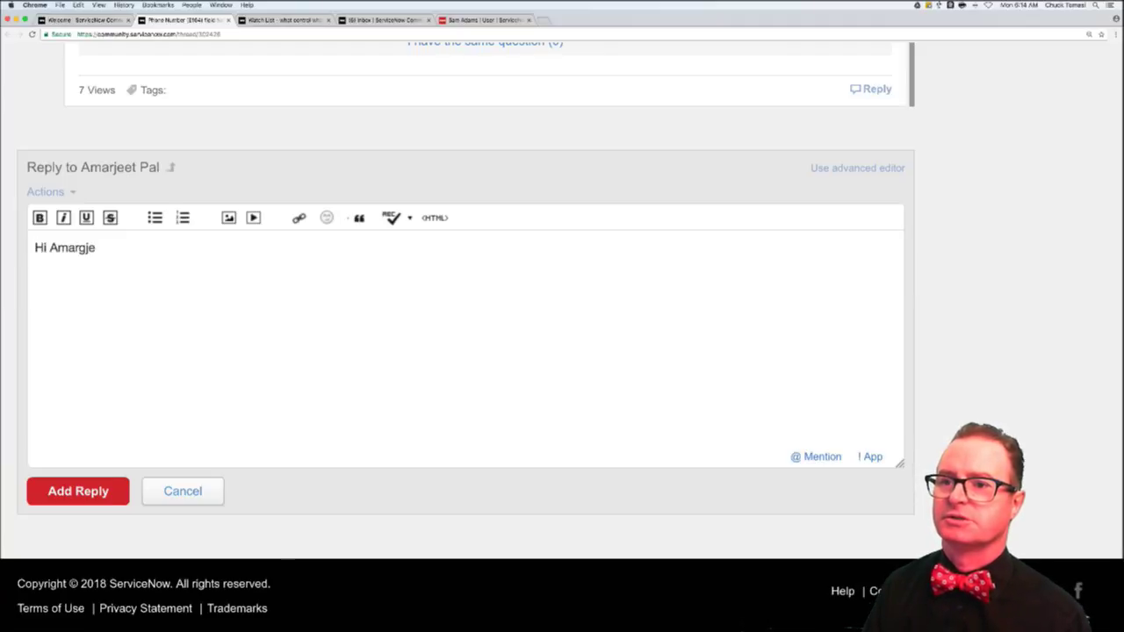
type("et,")
key("Return")
key("BackSpace")
key("BackSpace")
key("BackSpace")
key("BackSpace")
key("BackSpace")
key("BackSpace")
key("BackSpace")
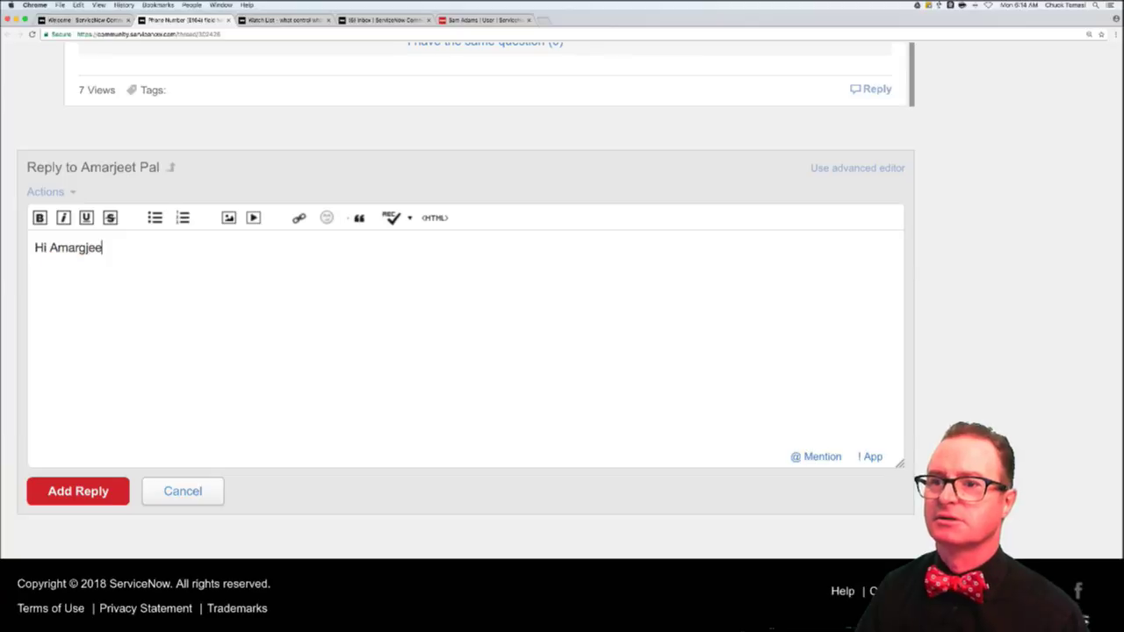
type("jett")
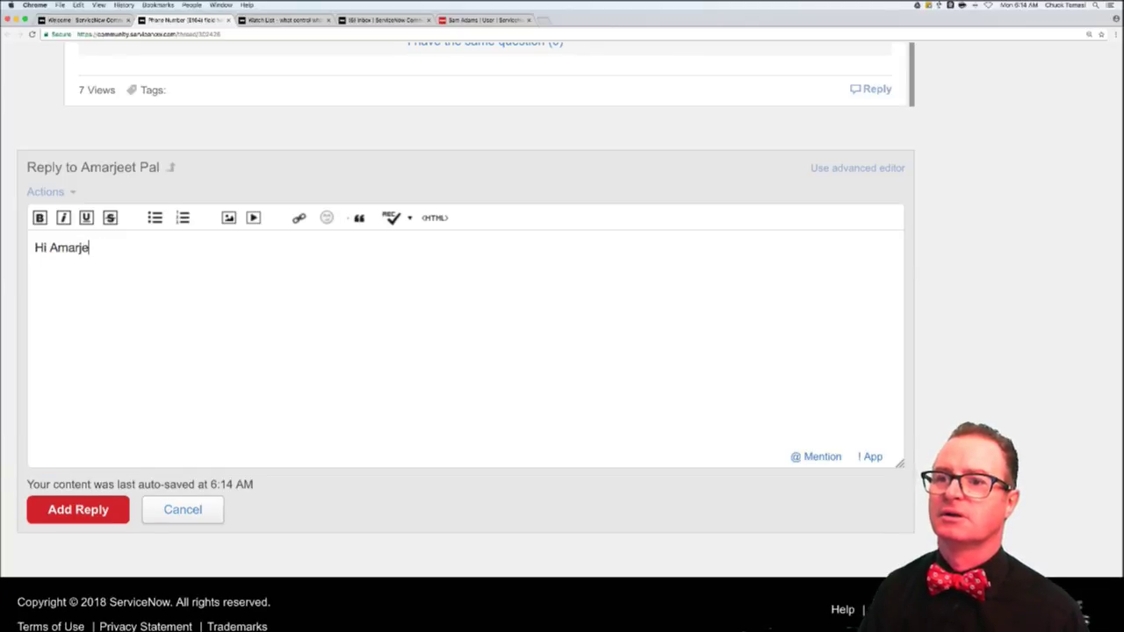
key("BackSpace")
key("BackSpace")
type("et,")
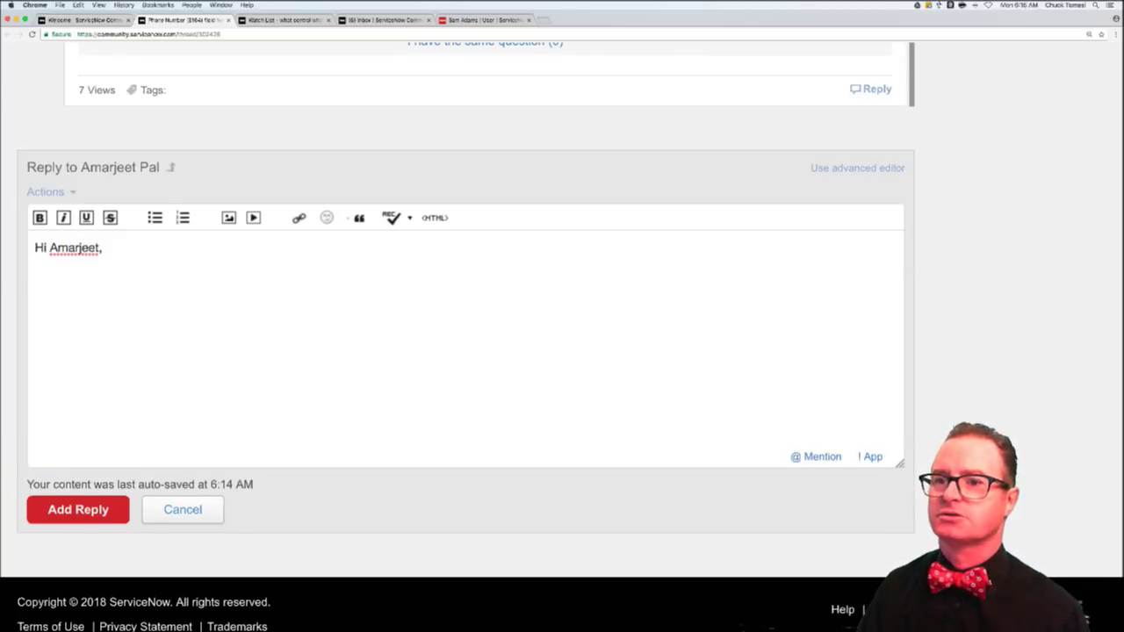
key("Return")
- Explain that a Phone Number (E164) field on Kingston worked and the country picker changed prefix and format
type("I just t")
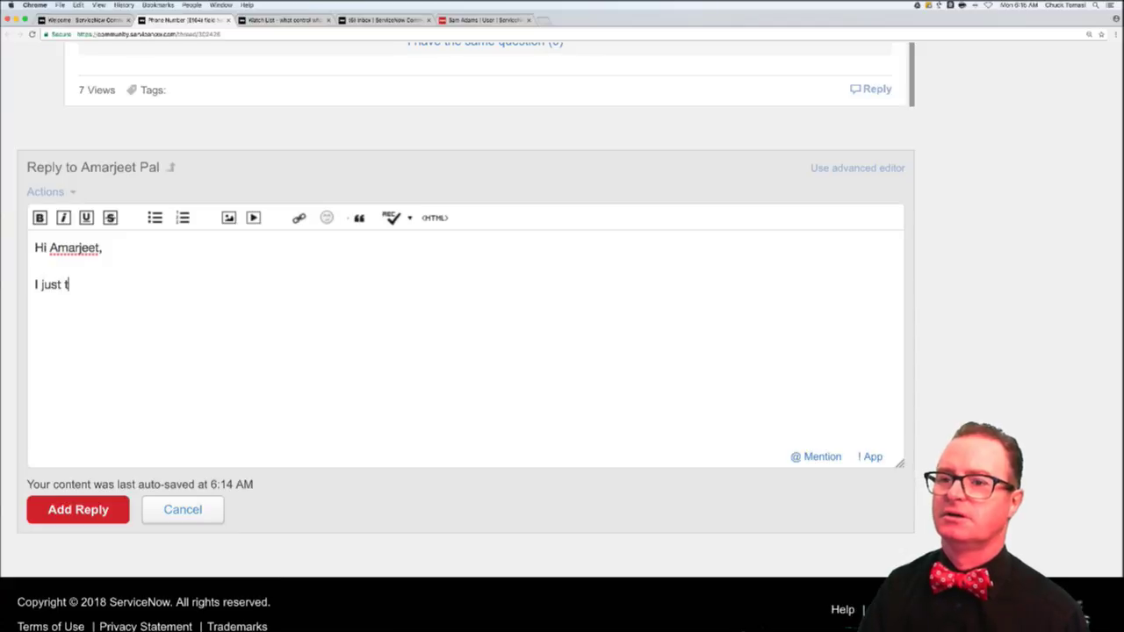
type("ried this ion")
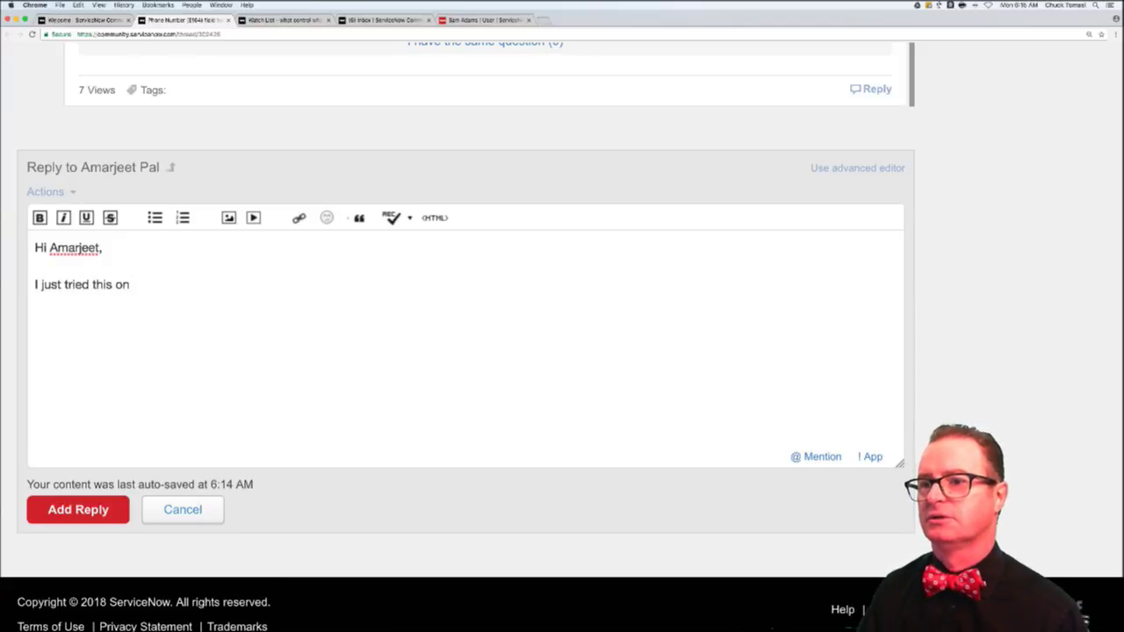
type(" my Personal D")
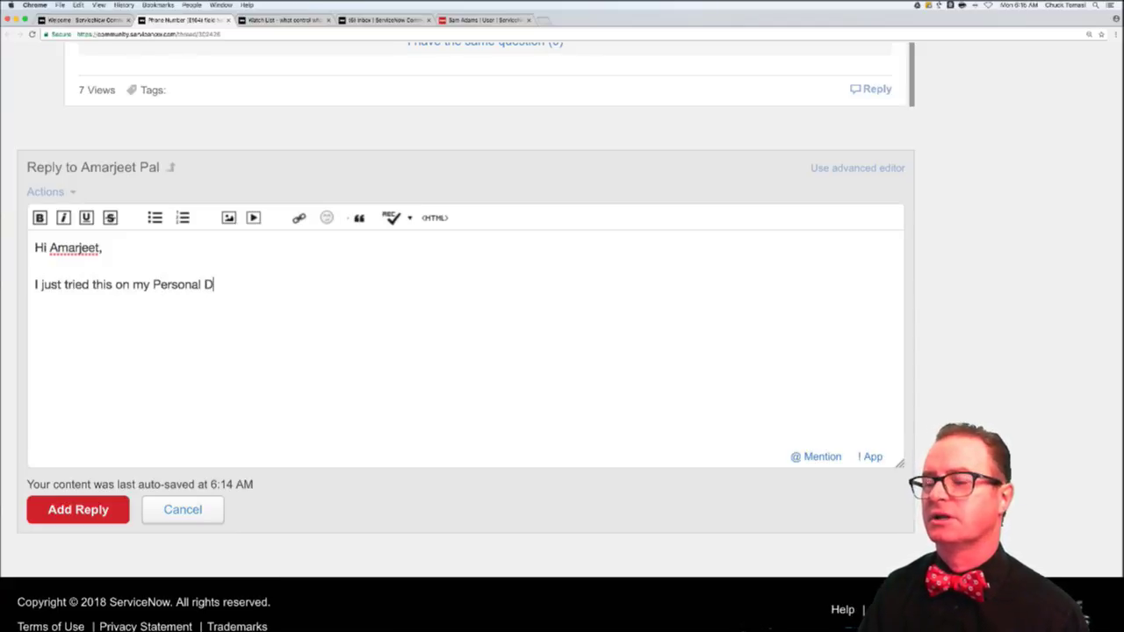
type("eveloper Instance running Kingston. ")
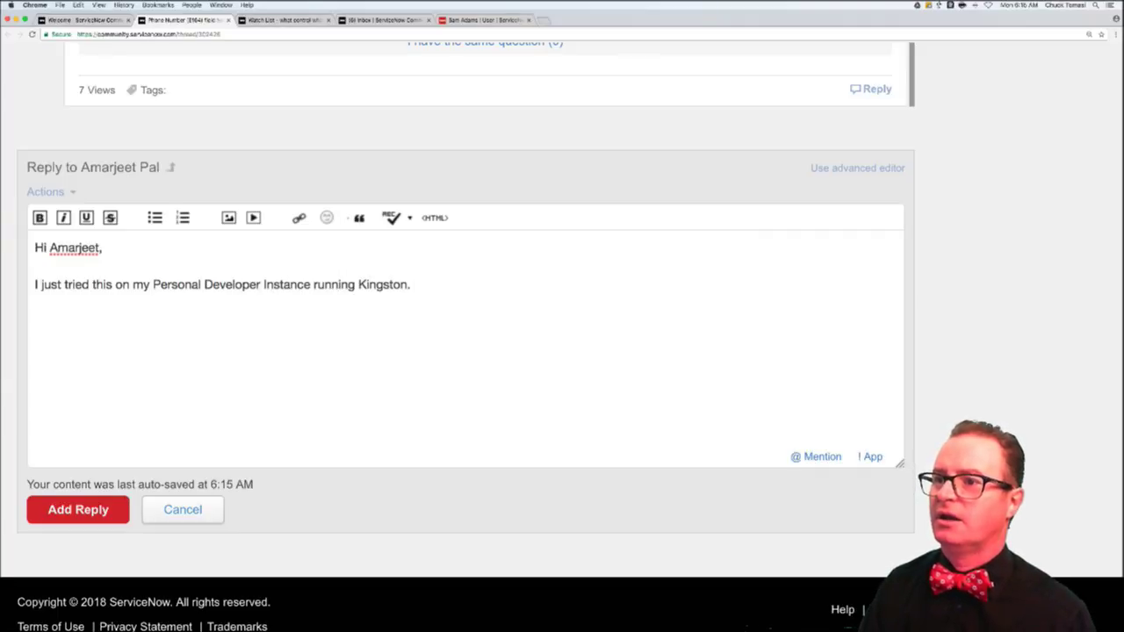
type("I didn'")
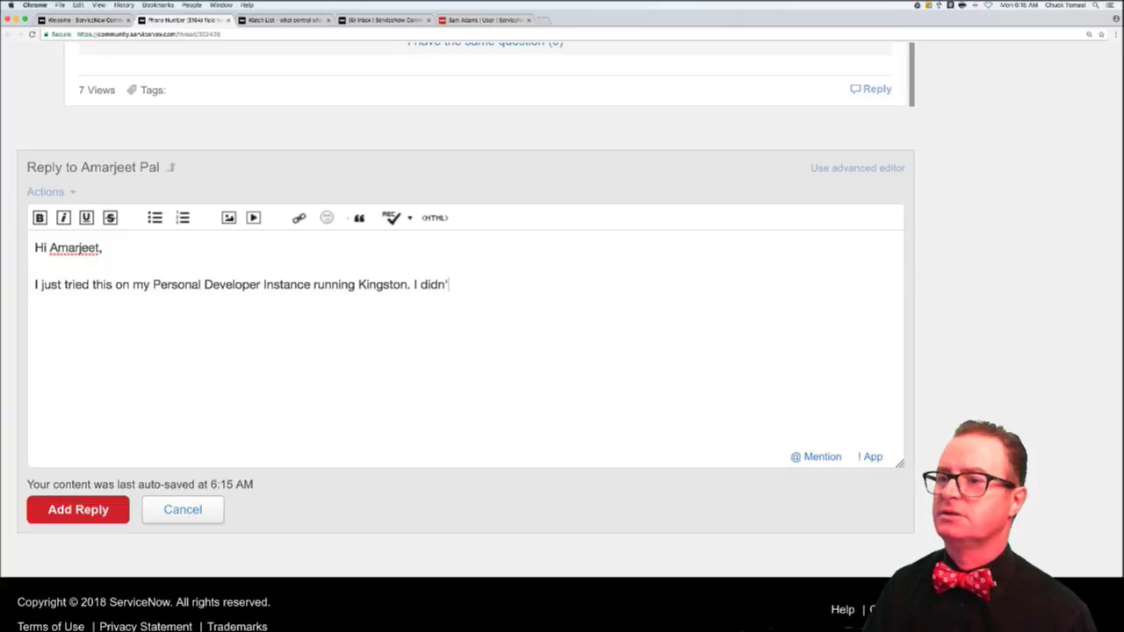
type("t")
key("BackSpace")
key("BackSpace")
key("BackSpace")
type("not s")
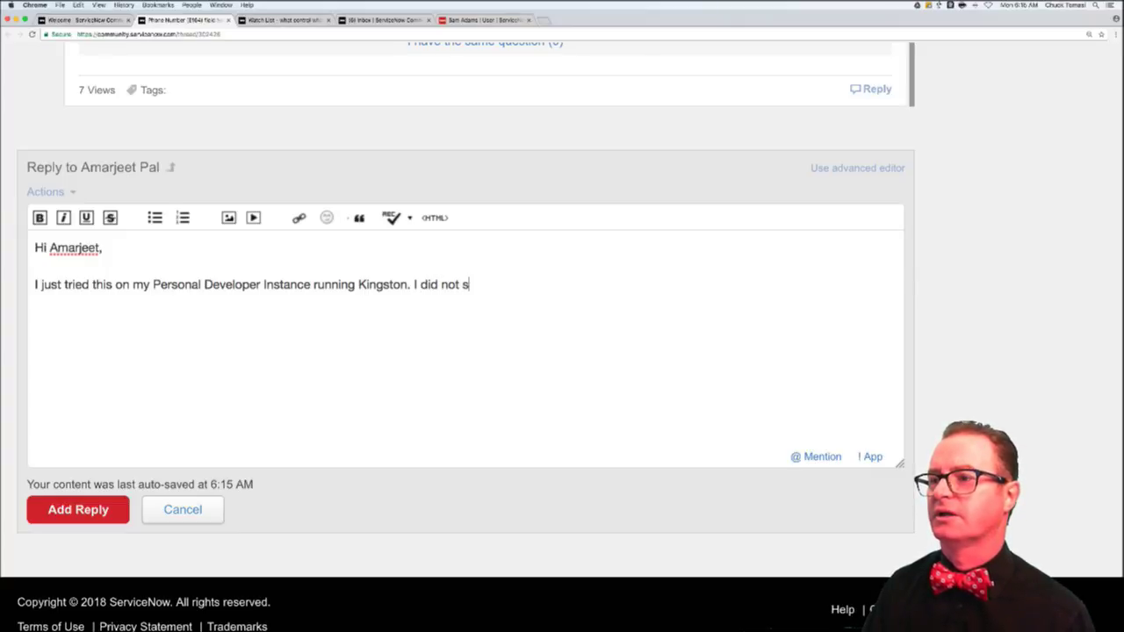
type("ee any issues when I a")
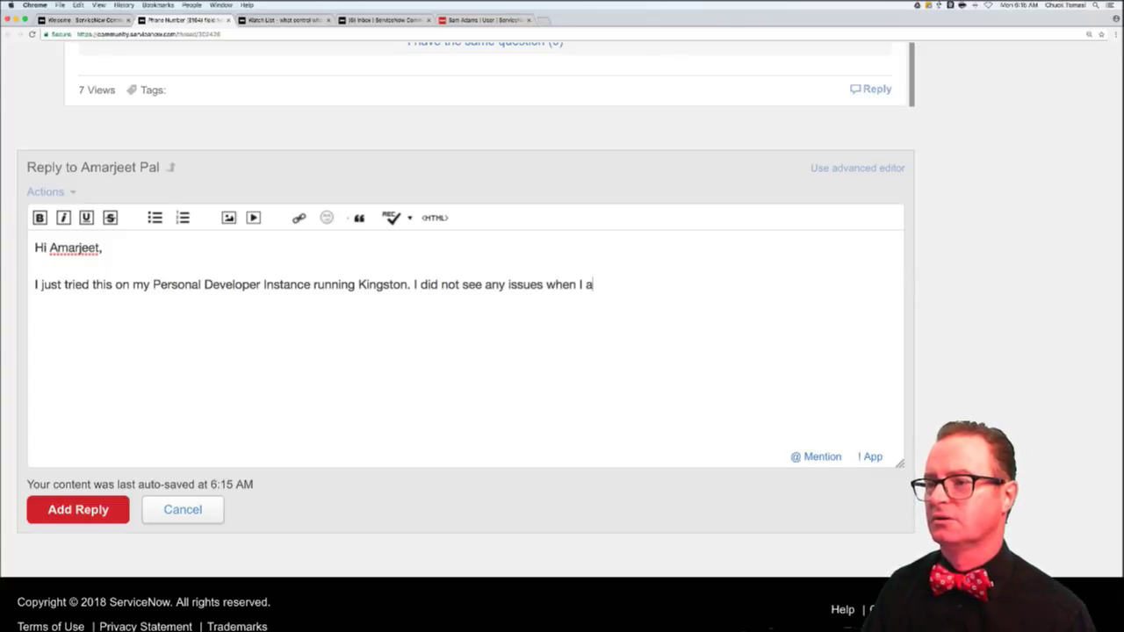
type("dded new")
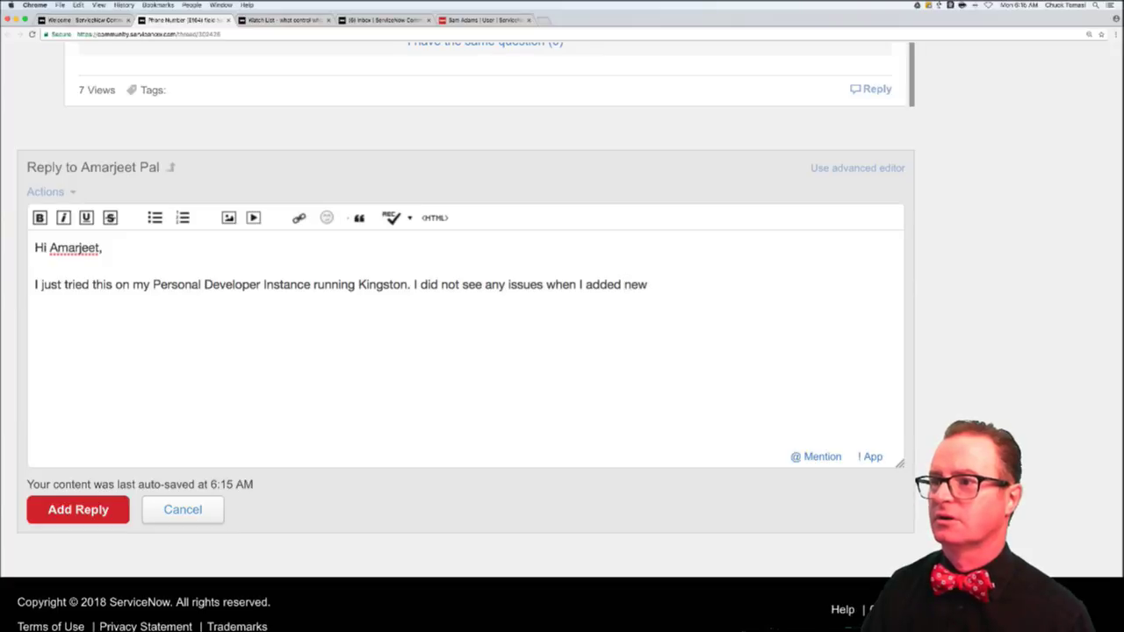
type(" Phon")
type("e N")
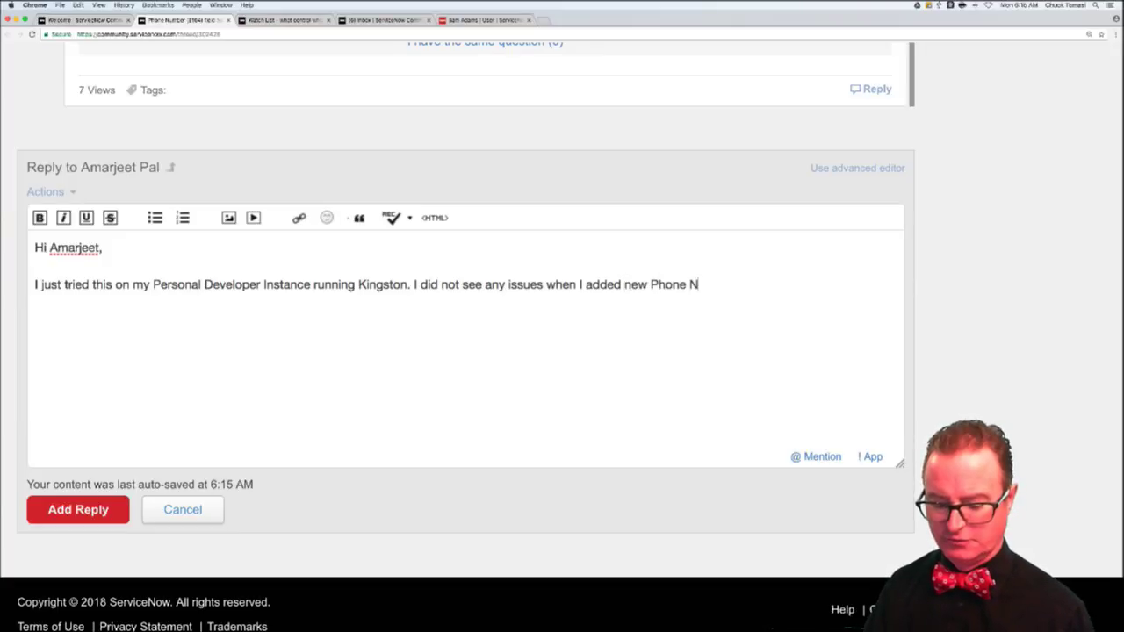
type("umber (E")
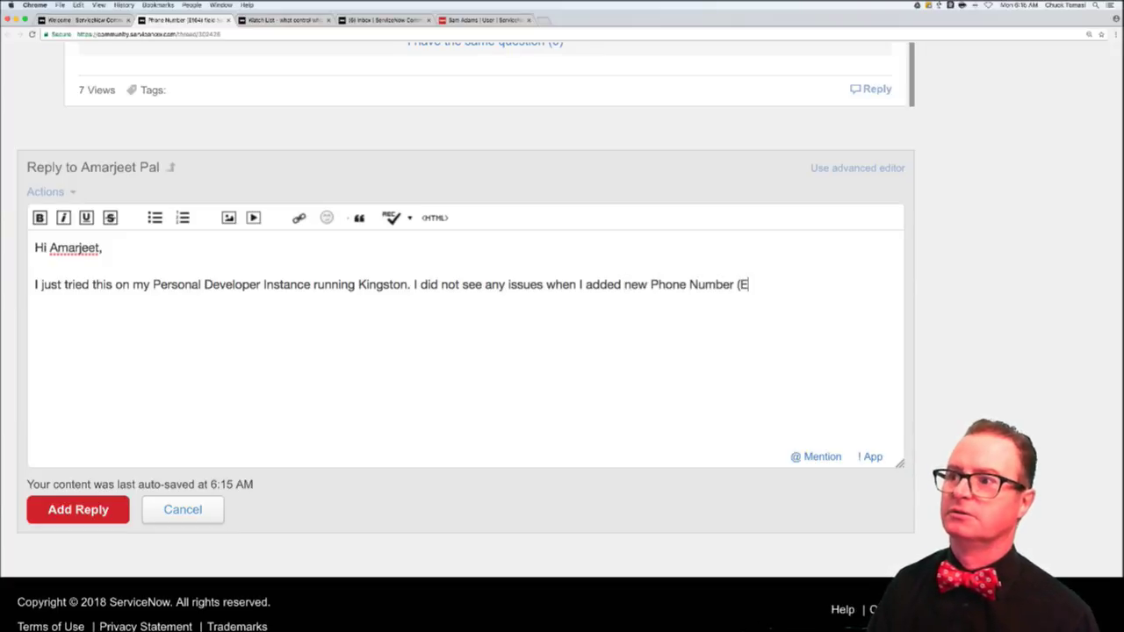
type("164) field ")
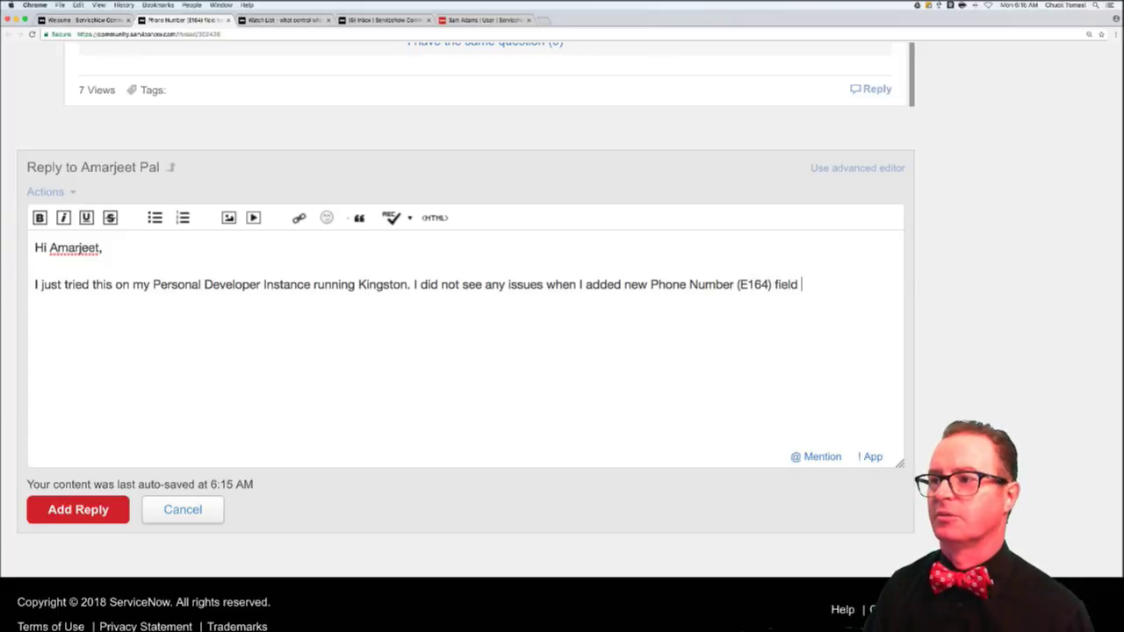
type("called 'other phone")
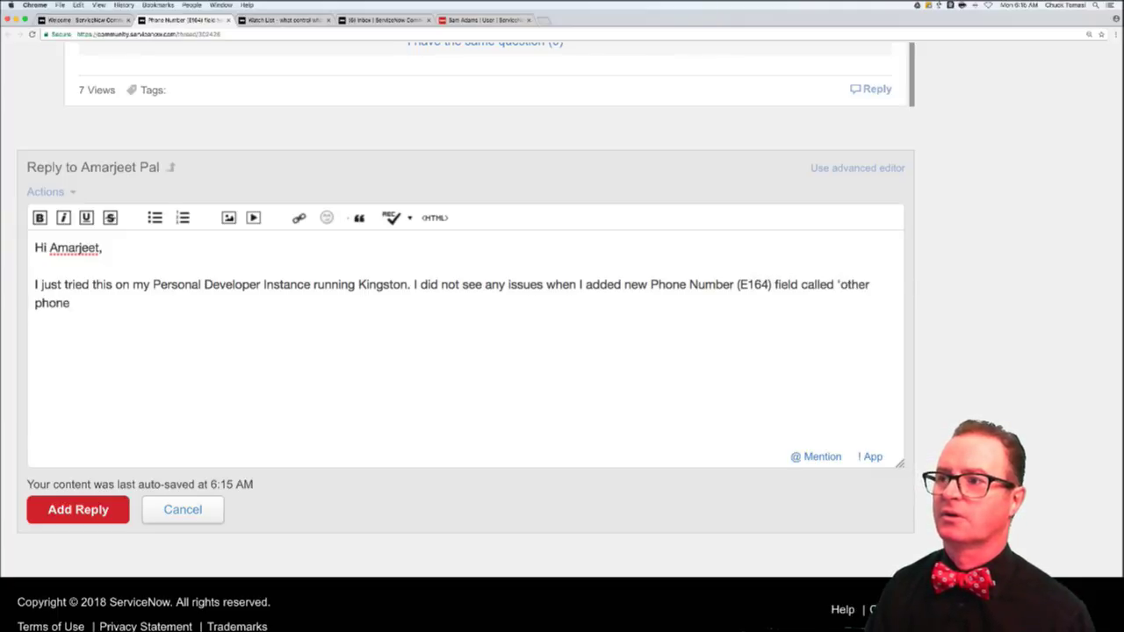
type(" number' (s")
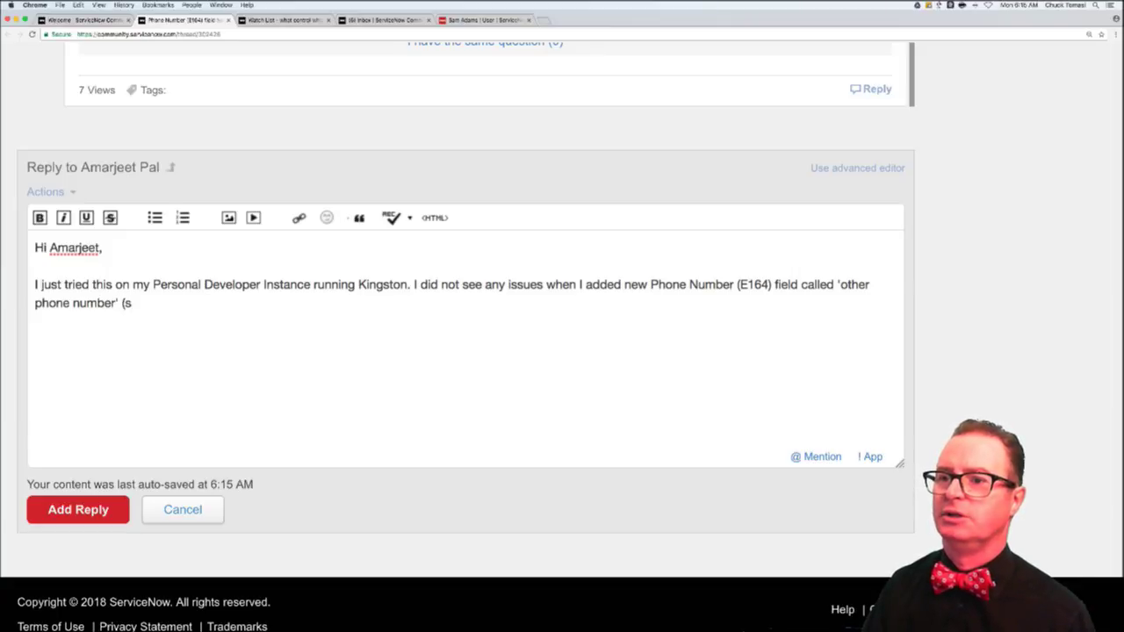
type("ee image")
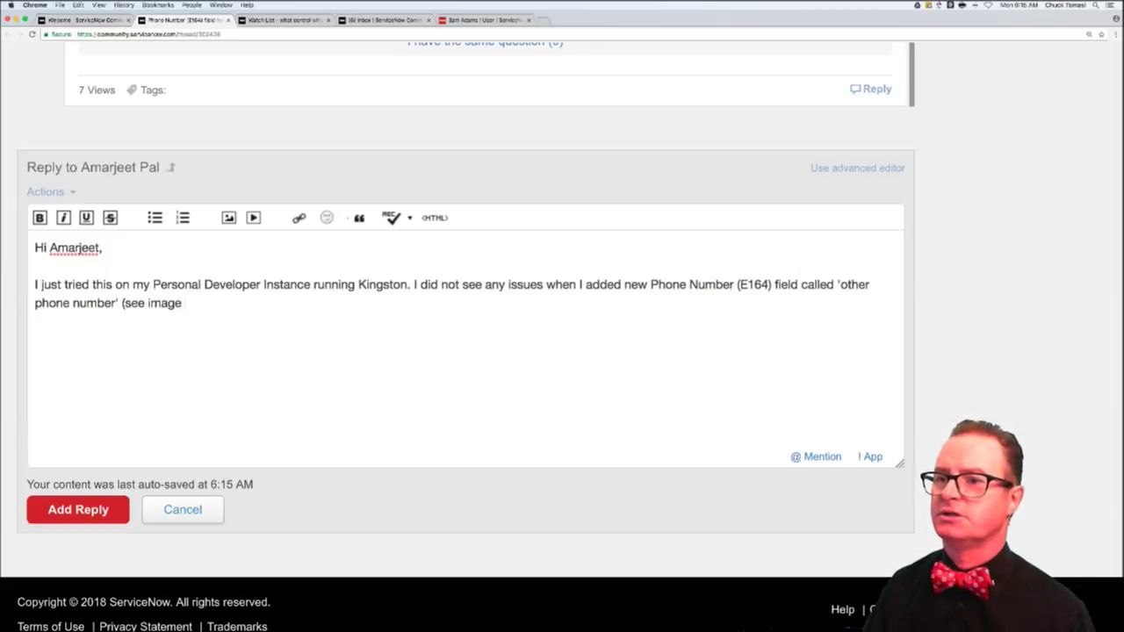
type(" below.) As I chnaged t")
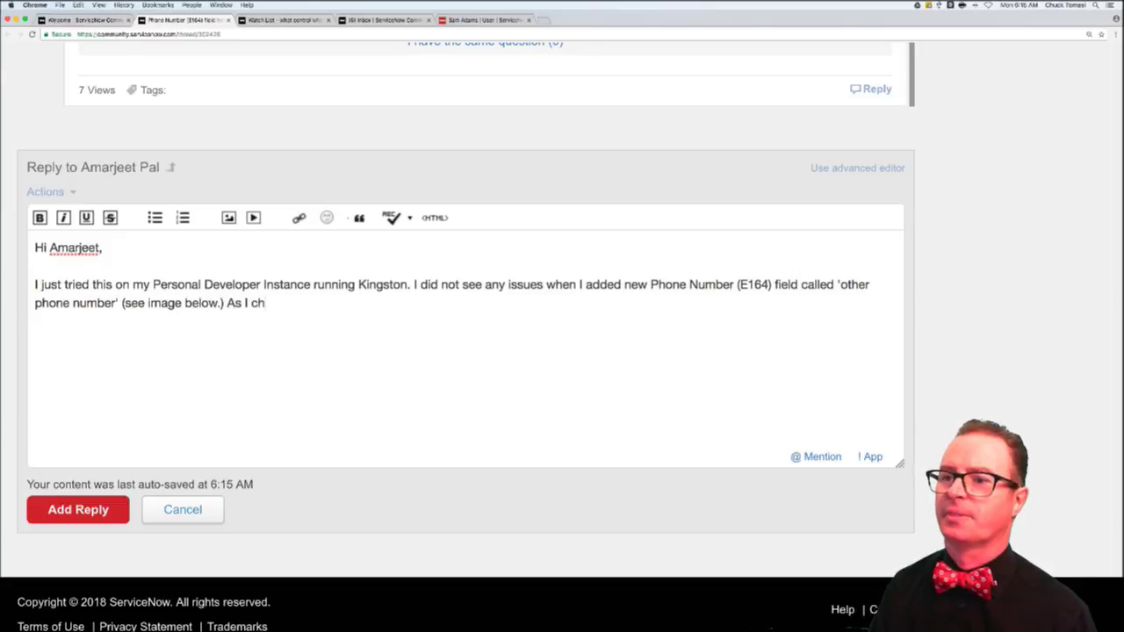
key("BackSpace")
key("BackSpace")
key("BackSpace")
key("BackSpace")
key("BackSpace")
key("BackSpace")
key("BackSpace")
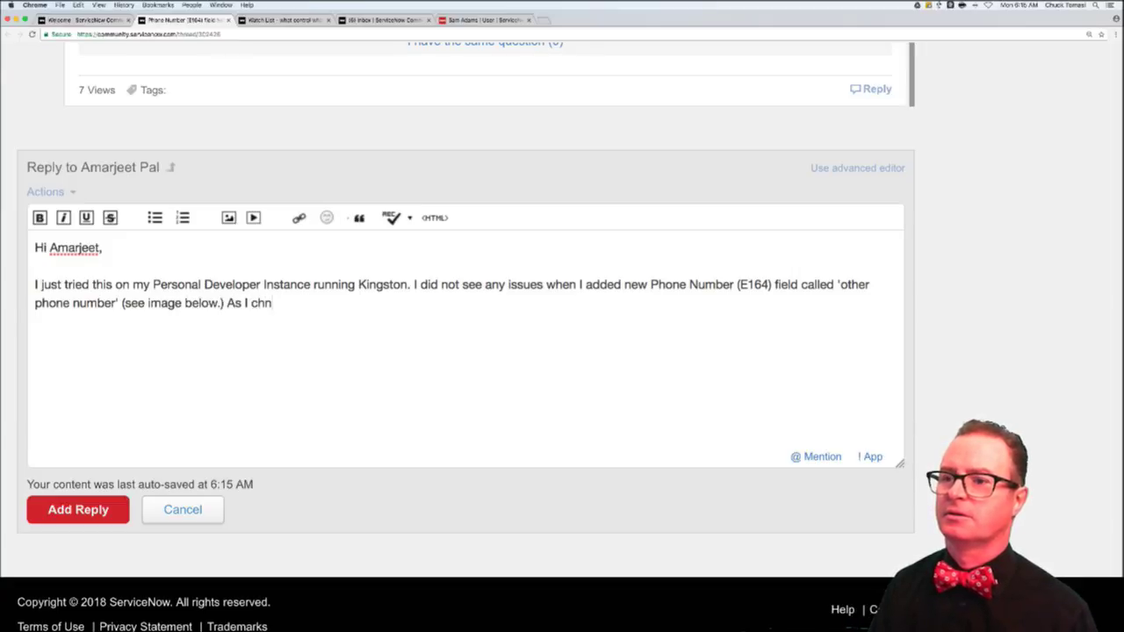
type("ange the")
key("BackSpace")
key("BackSpace")
key("BackSpace")
key("BackSpace")
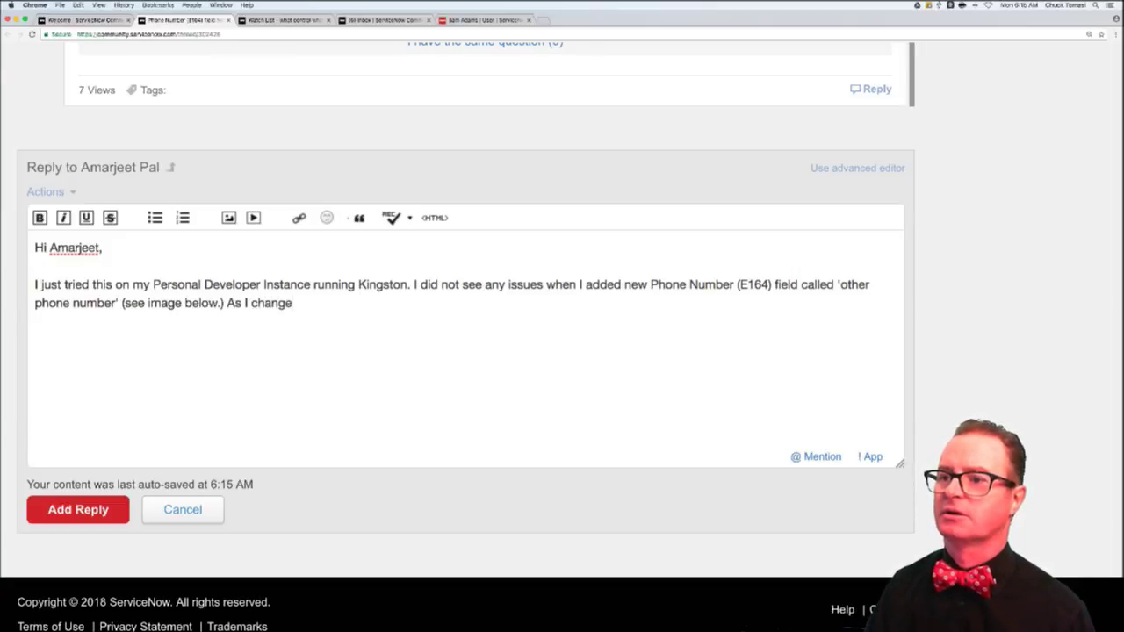
type("d the country pi")
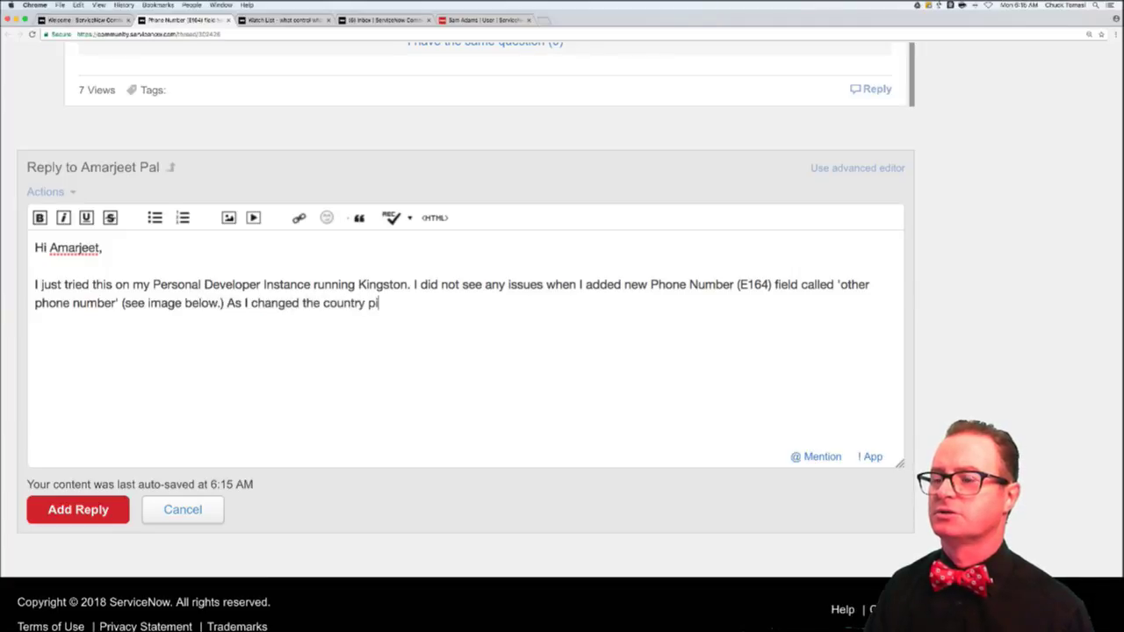
type("cker, it changed")
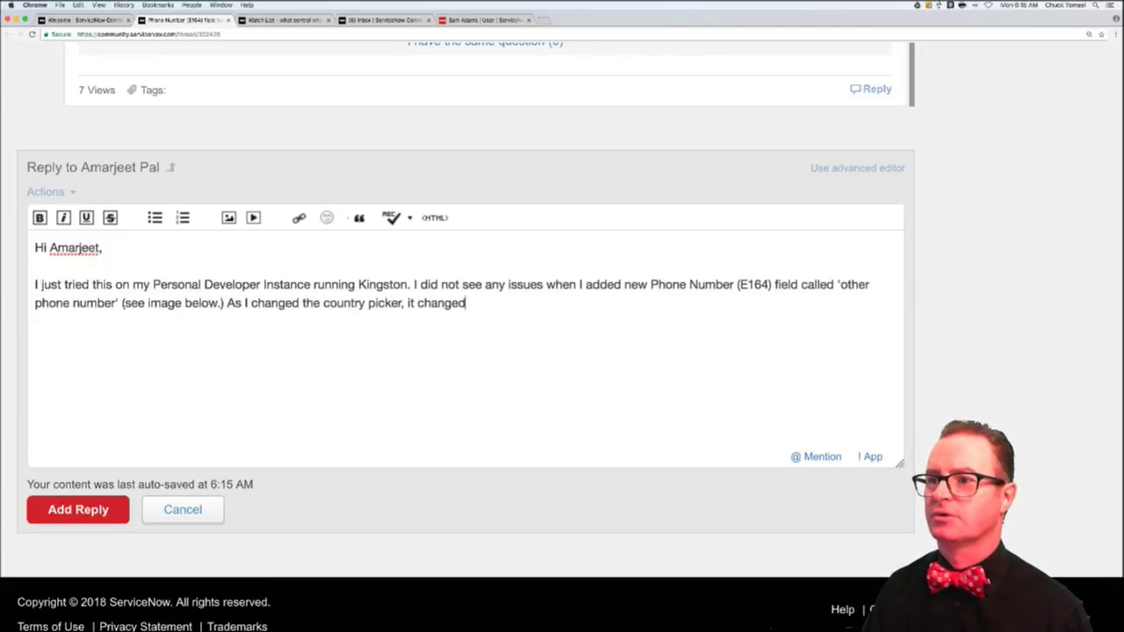
type(" the pre")
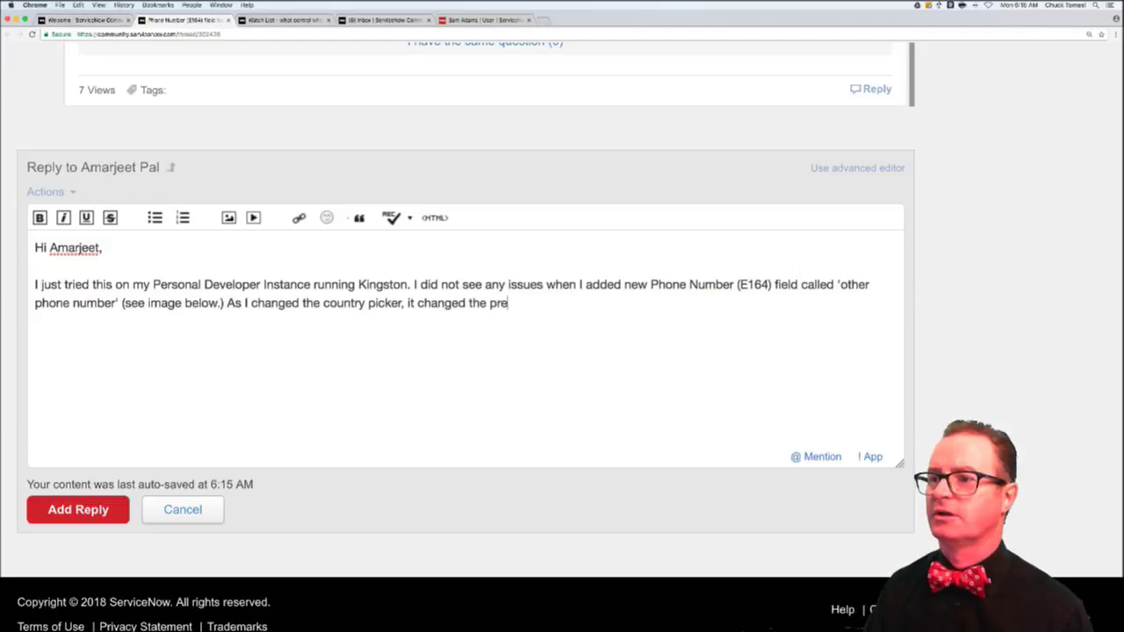
type("fix and format")
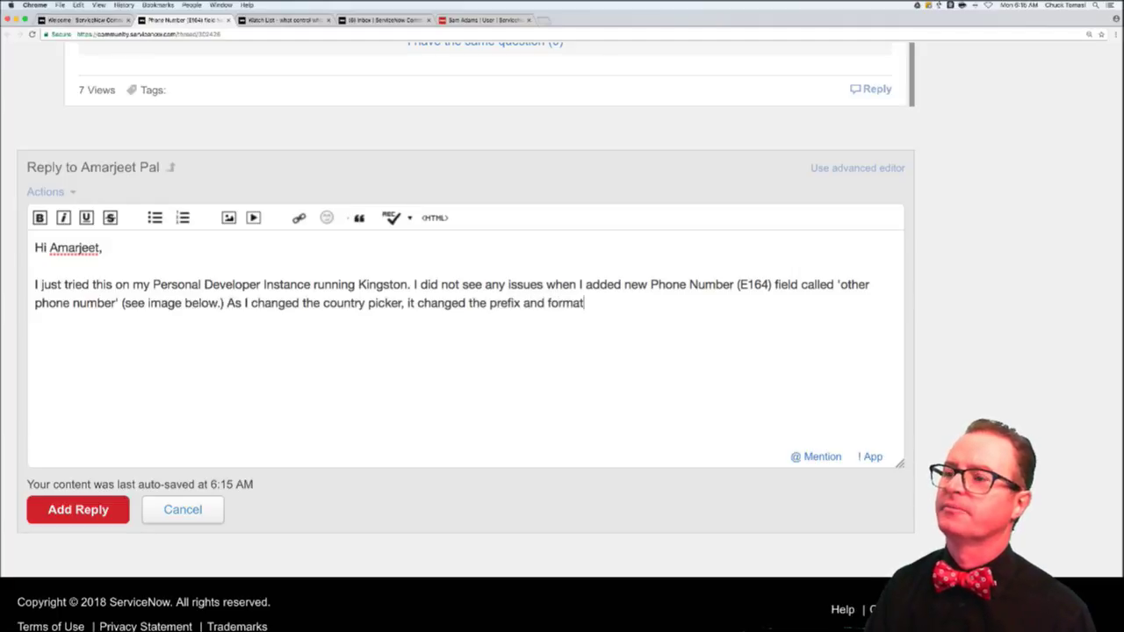
type(" automatically")
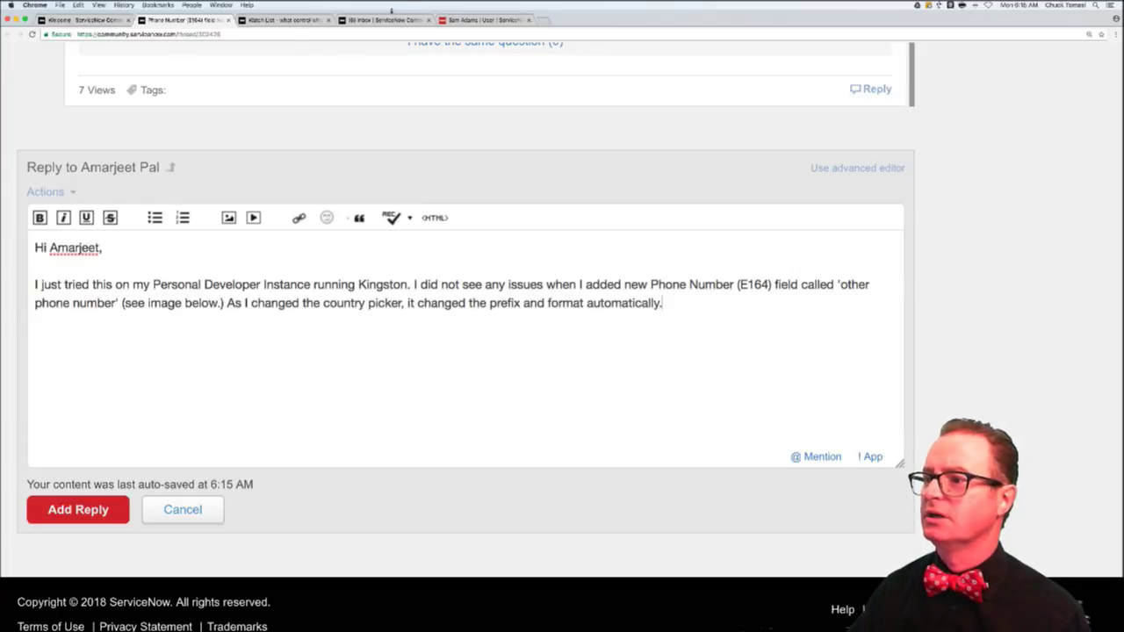
type(".")
- Confirm the test user's other phone number country is still Ireland, then open a new browser tab
left_click(483, 19)
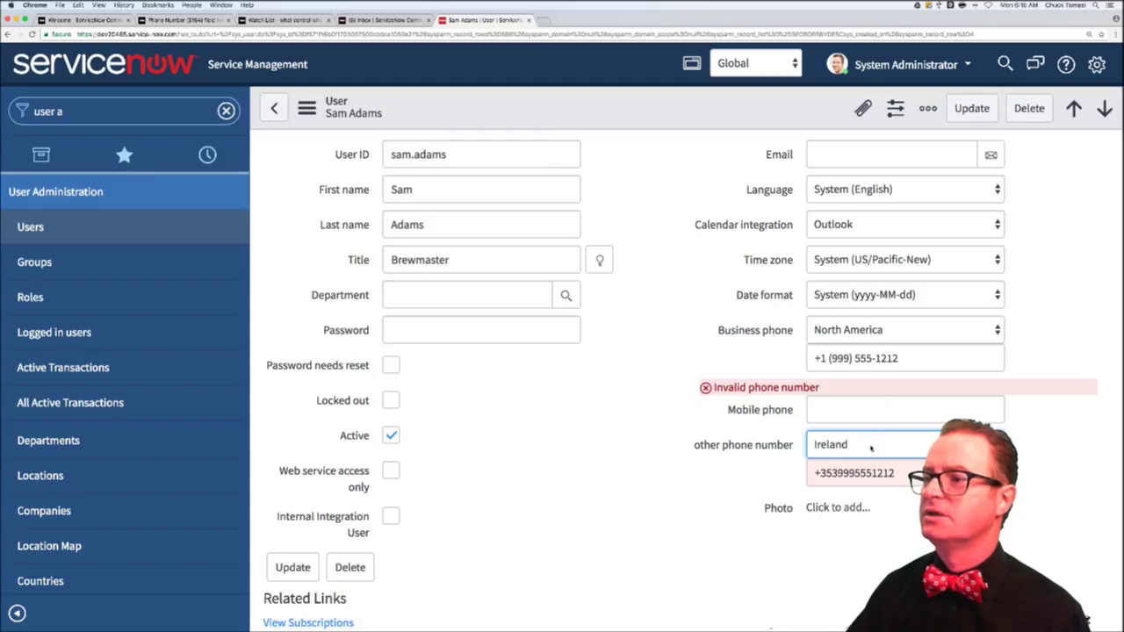
left_click(870, 448)
left_click(678, 467)
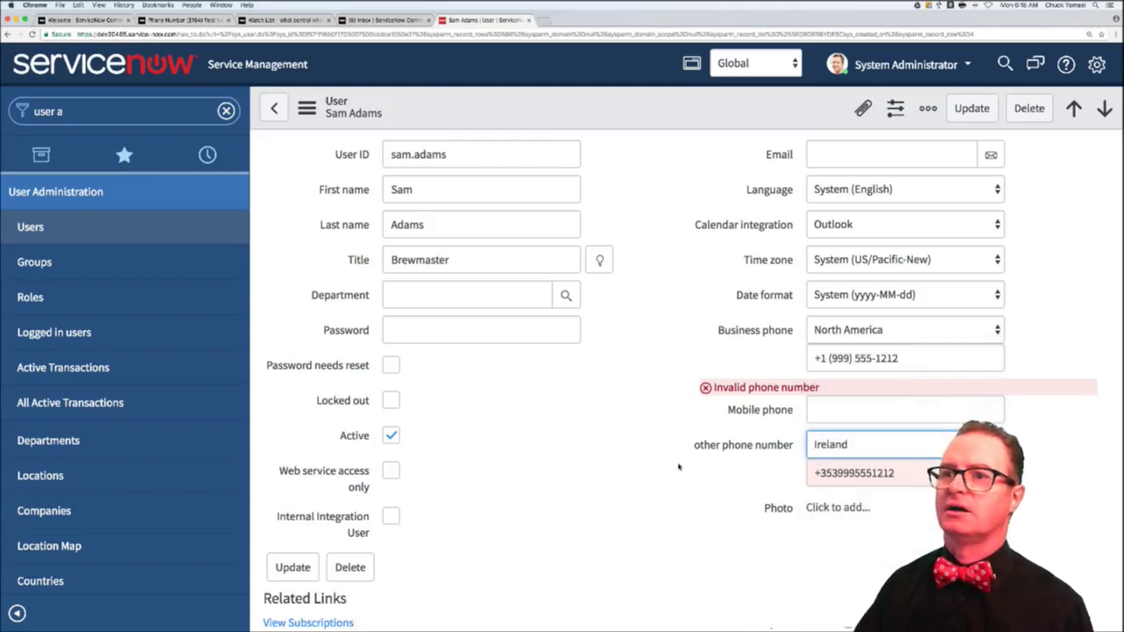
key("super+t")
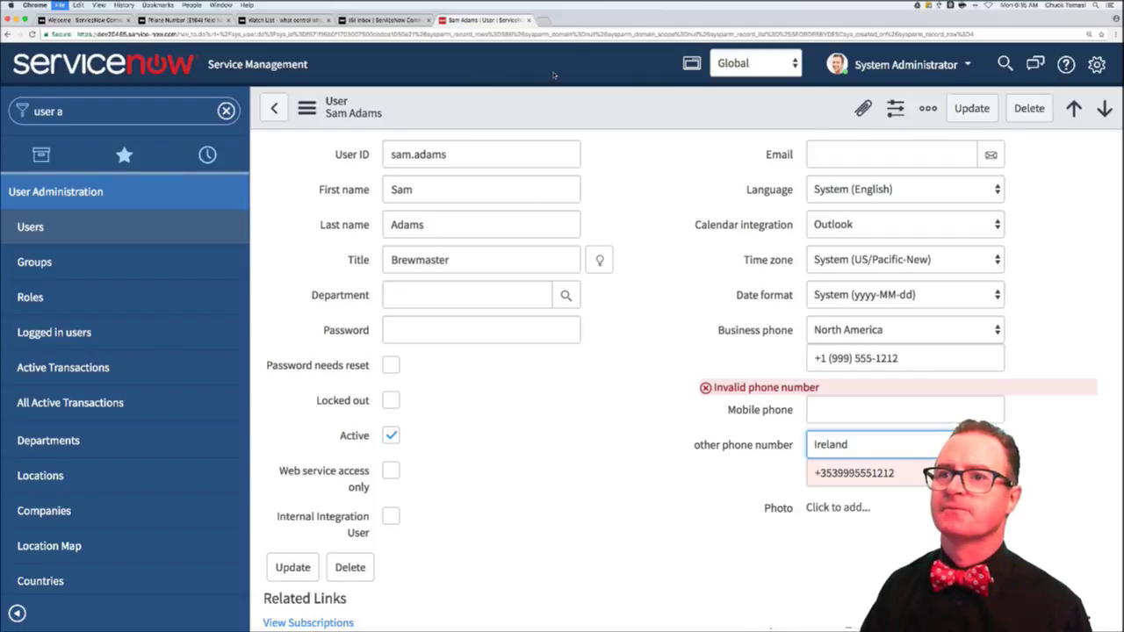
- Load docs.servicenow.com and switch the documentation version from Jakarta to Kingston
type("docs.servicenow.com")
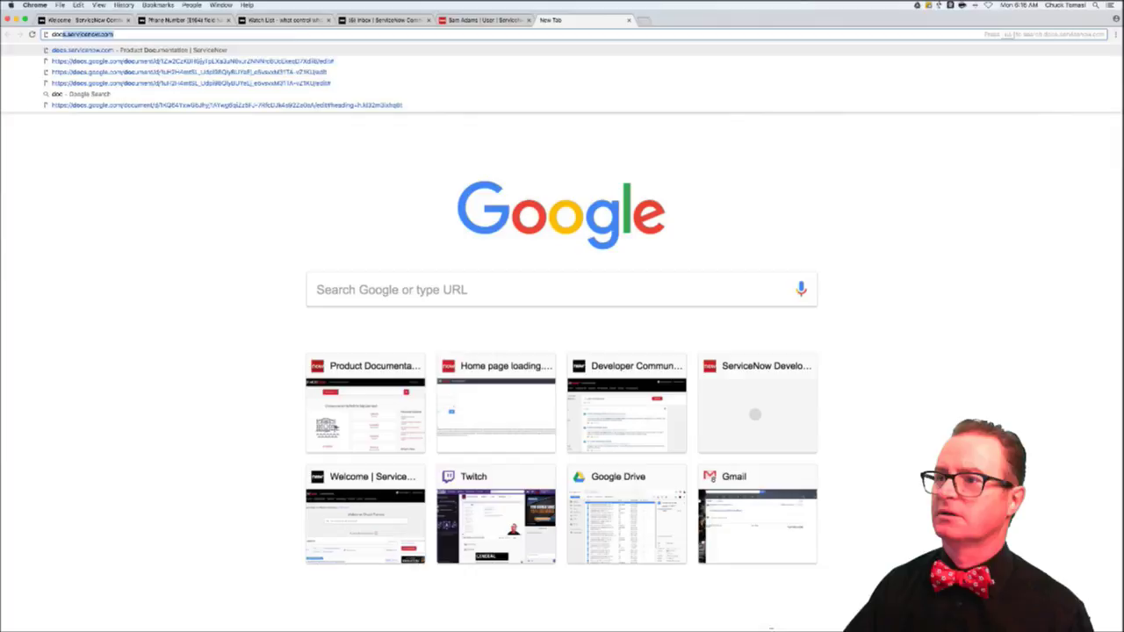
key("Return")
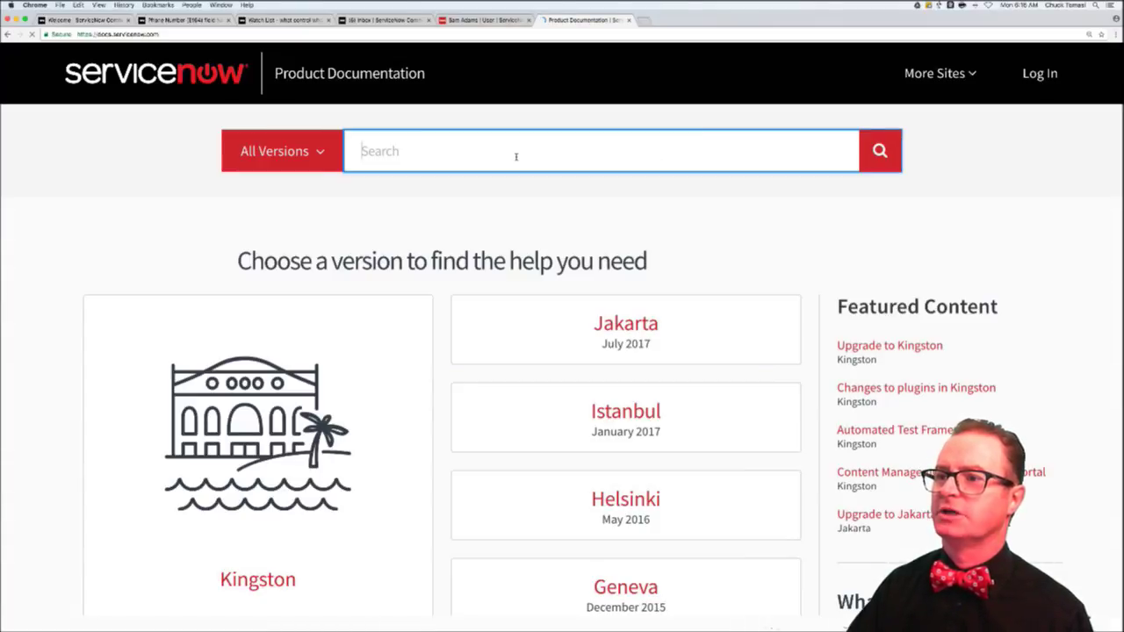
left_click(589, 327)
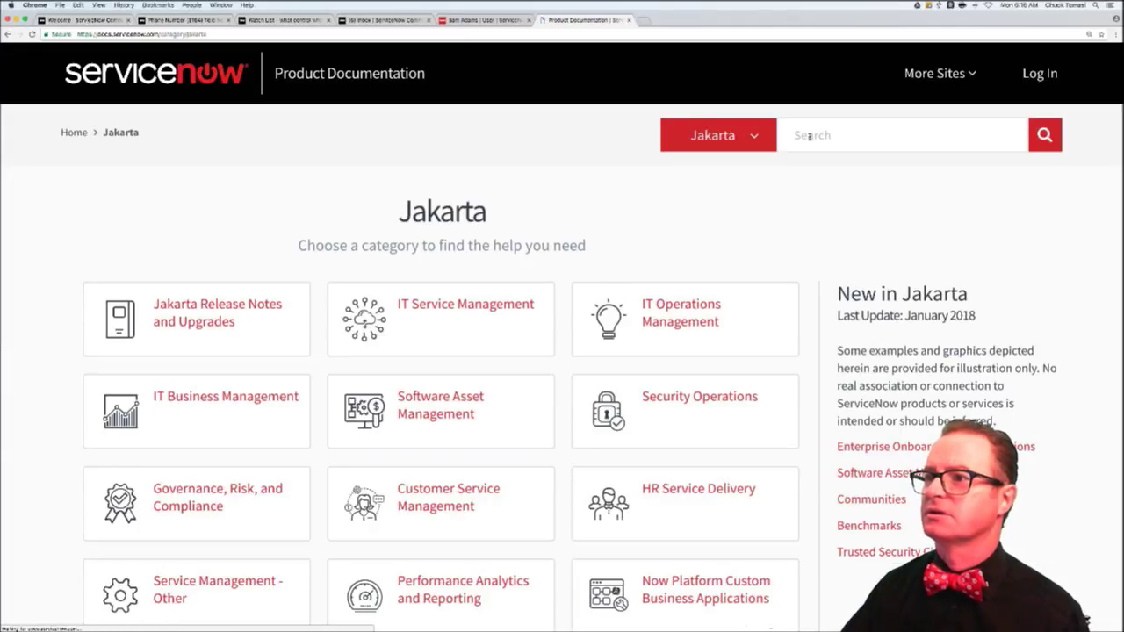
left_click(727, 136)
left_click(711, 171)
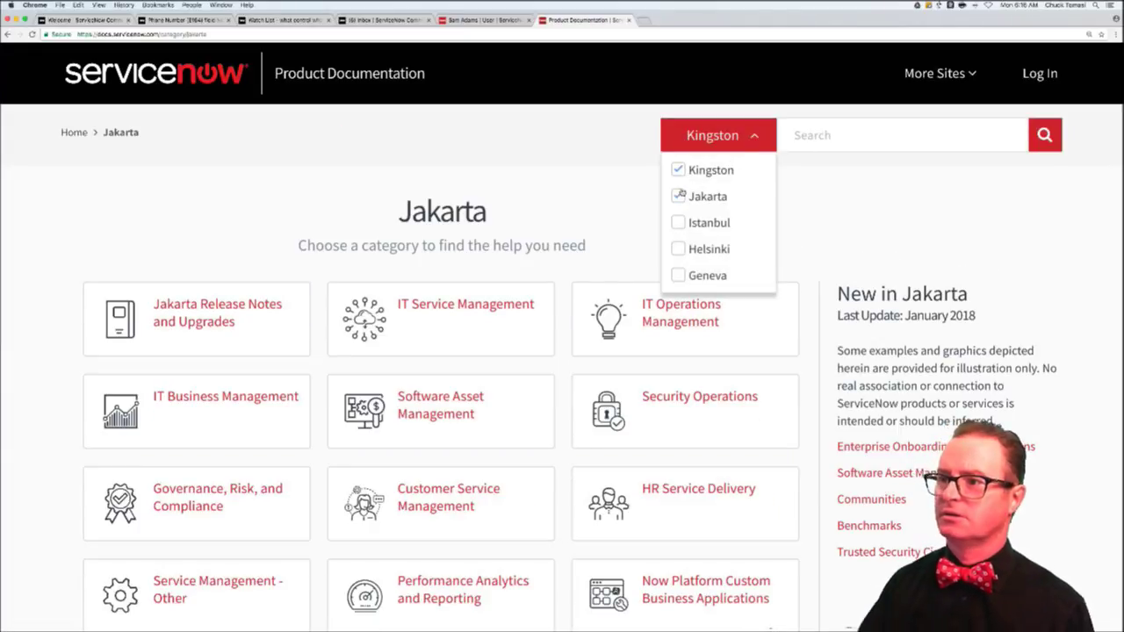
- Search the Kingston documentation for e164
left_click(836, 138)
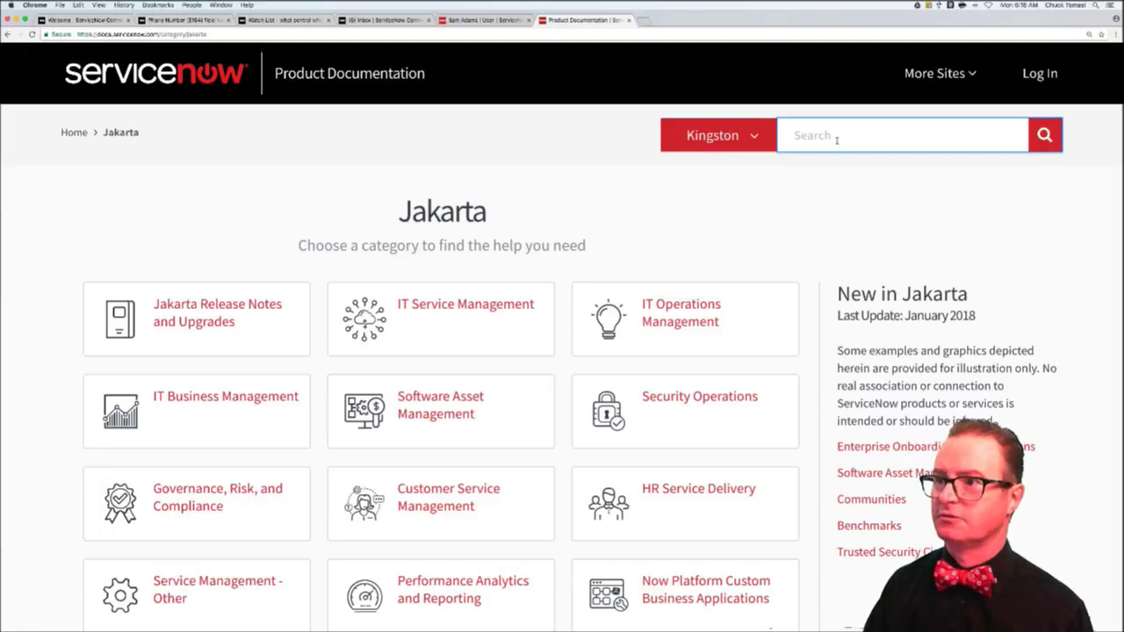
type("e1")
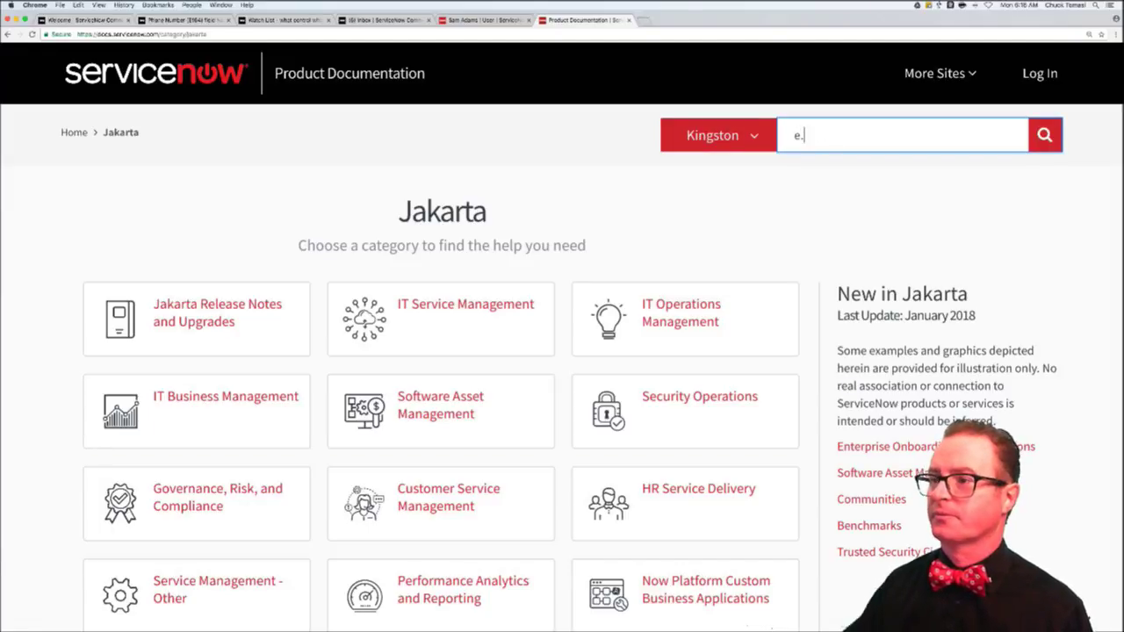
type("64")
key("Return")
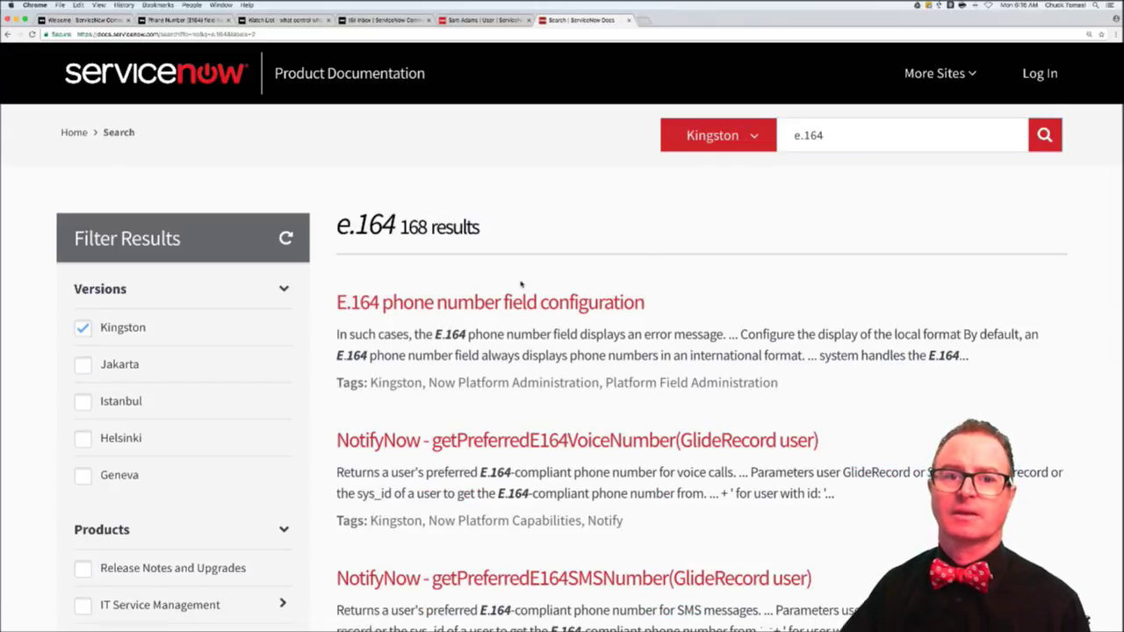
- Open the E.164 phone number field configuration article and read past territory labels and dialing prefixes
left_click(498, 304)
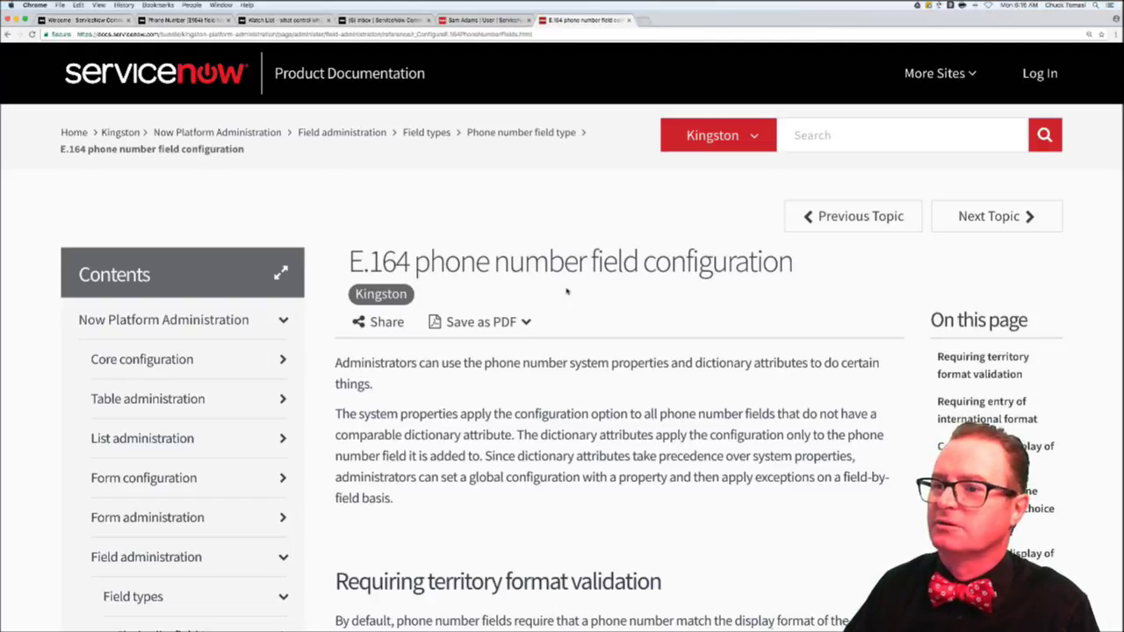
scroll(567, 290, "down", 2)
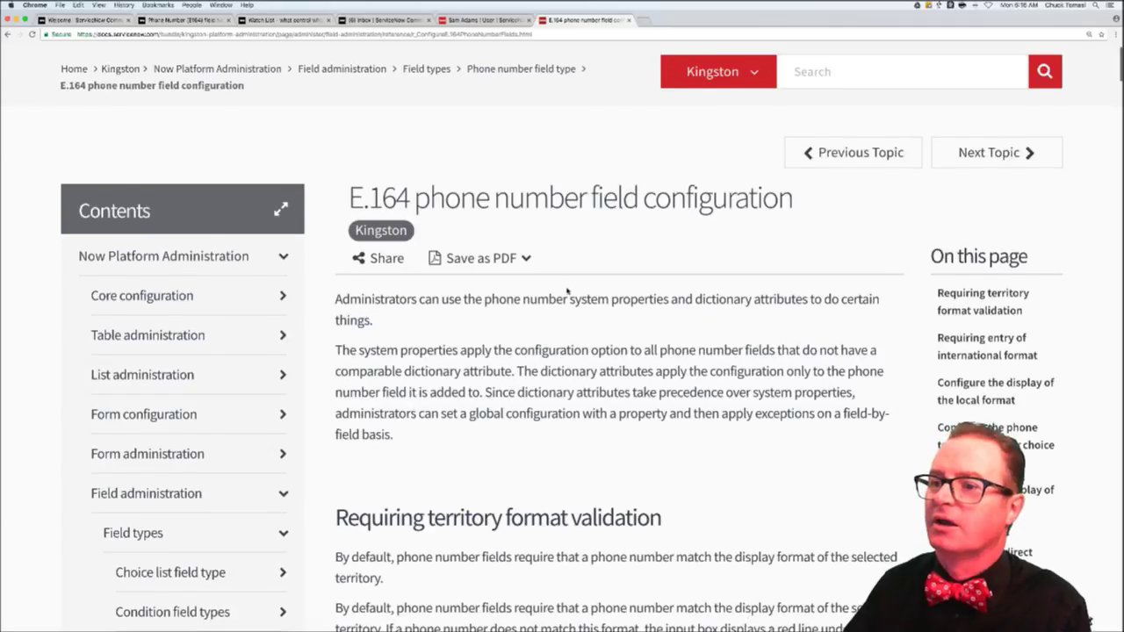
scroll(567, 290, "down", 3)
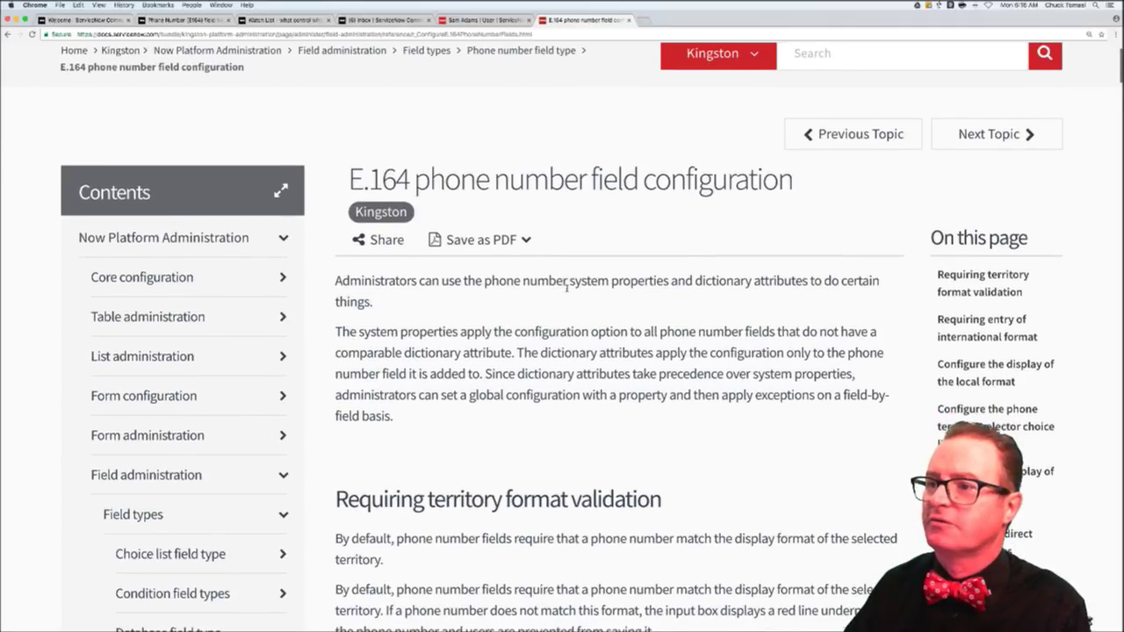
scroll(568, 290, "down", 12)
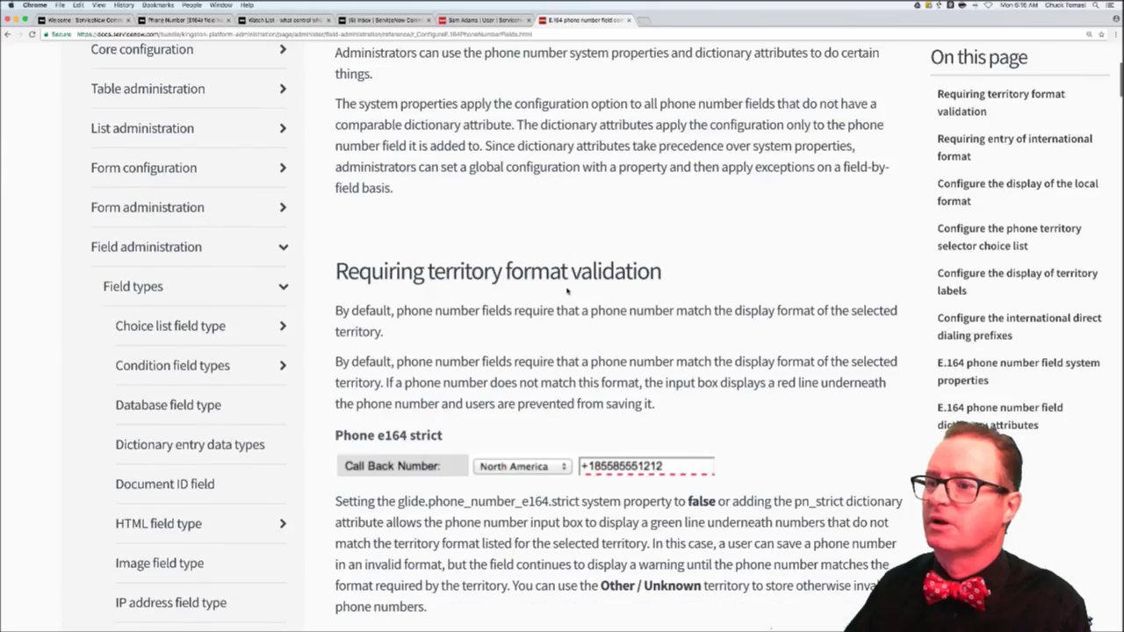
scroll(567, 290, "down", 12)
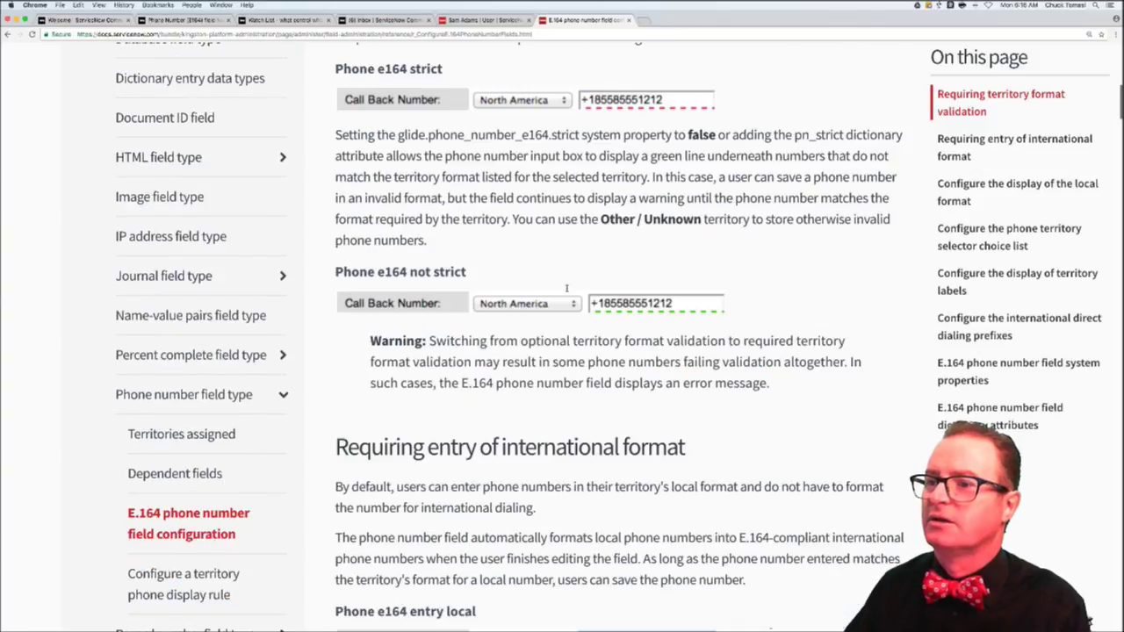
scroll(567, 291, "down", 8)
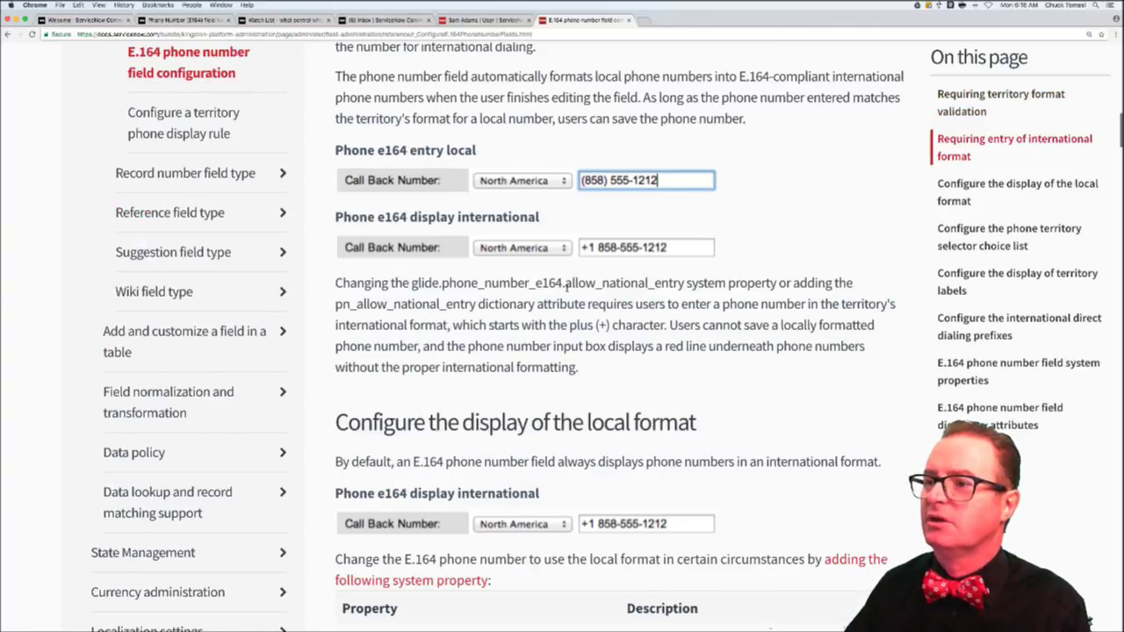
scroll(567, 290, "down", 6)
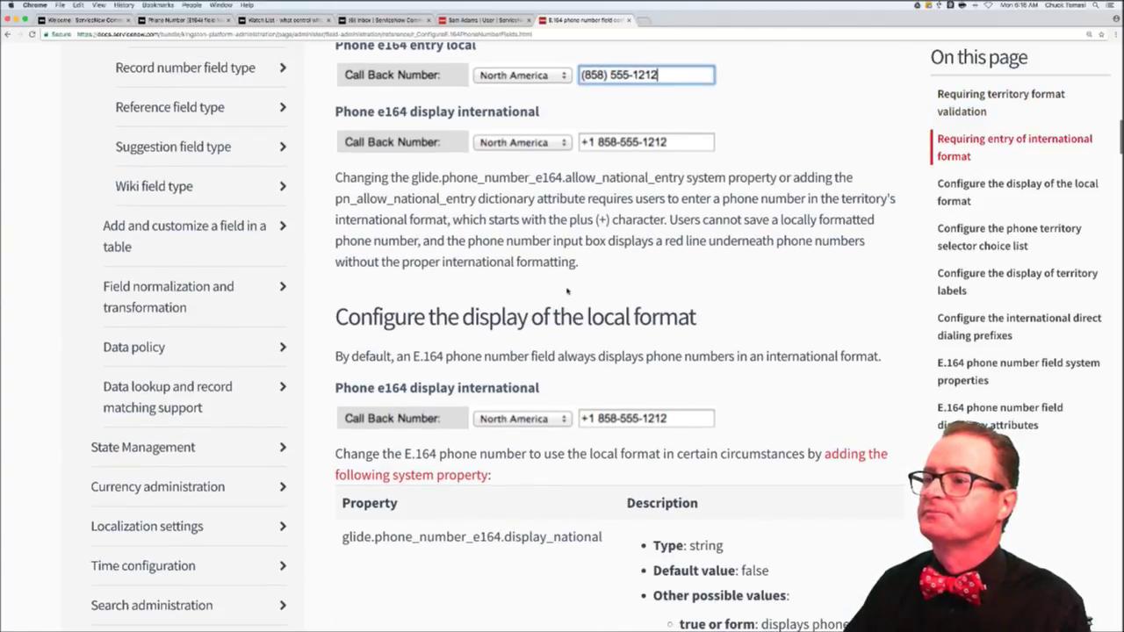
scroll(567, 290, "down", 5)
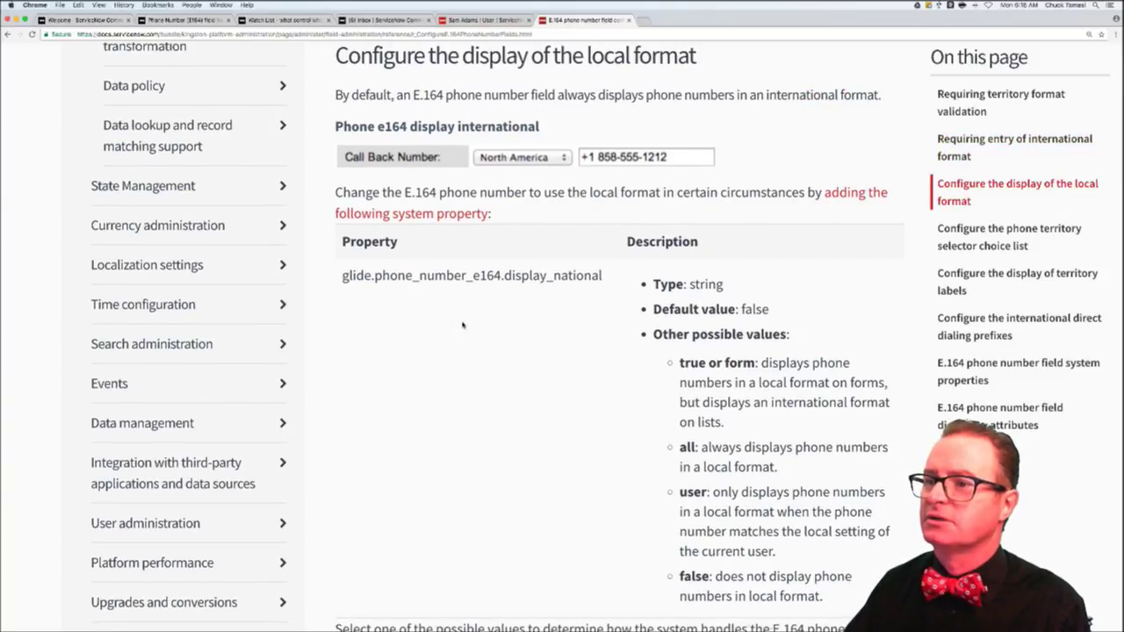
scroll(463, 323, "down", 7)
scroll(462, 324, "down", 8)
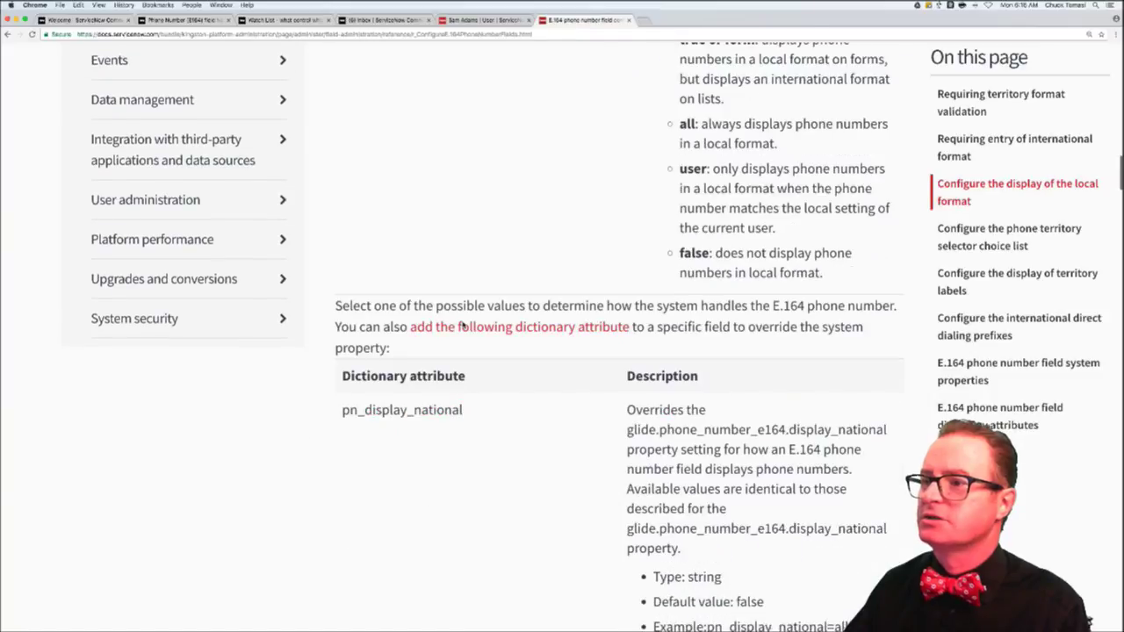
scroll(465, 323, "down", 2)
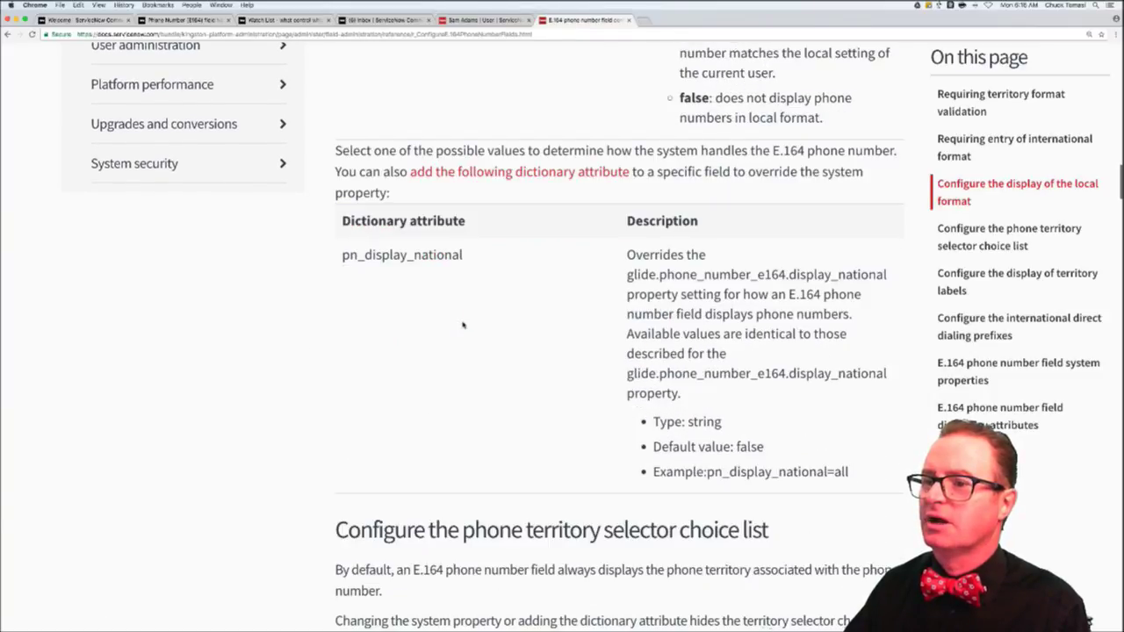
scroll(462, 324, "down", 8)
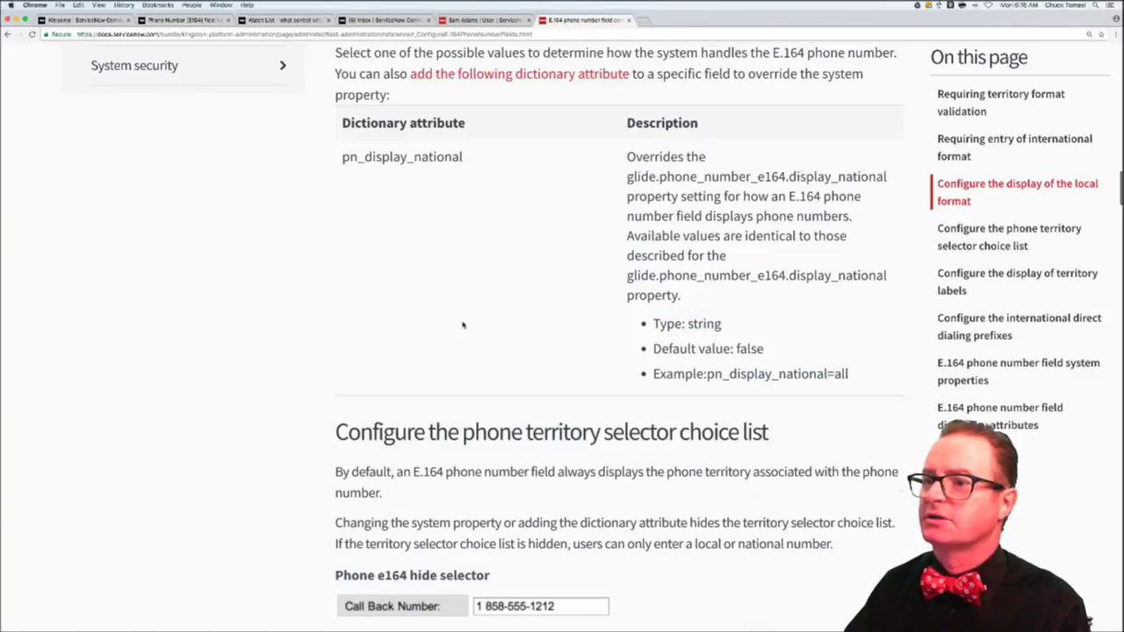
scroll(463, 325, "down", 8)
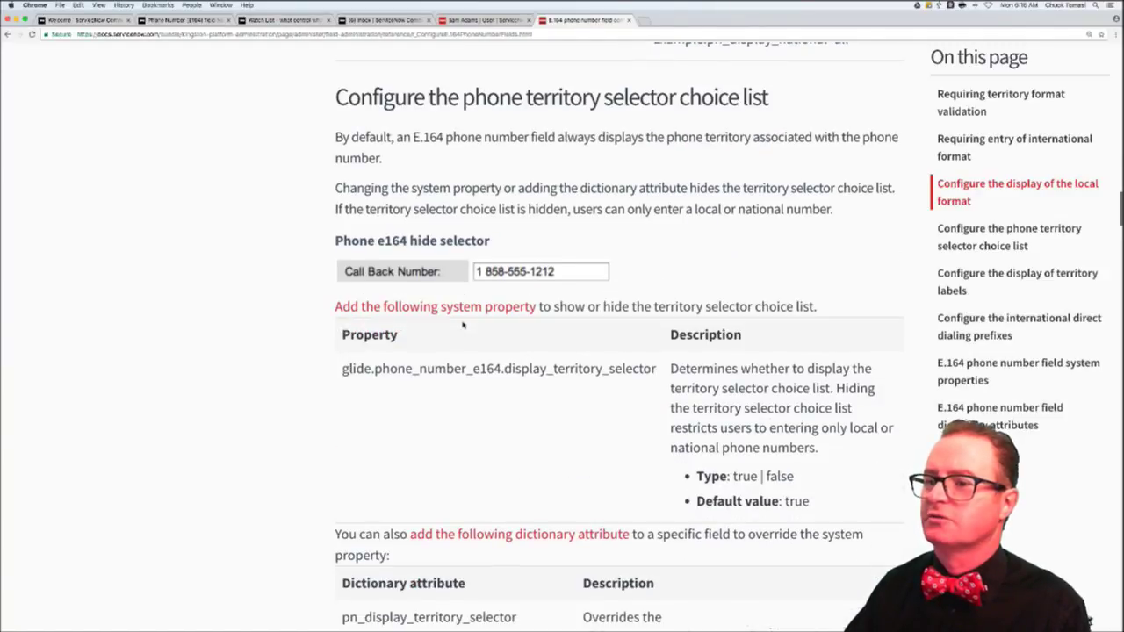
scroll(463, 325, "down", 6)
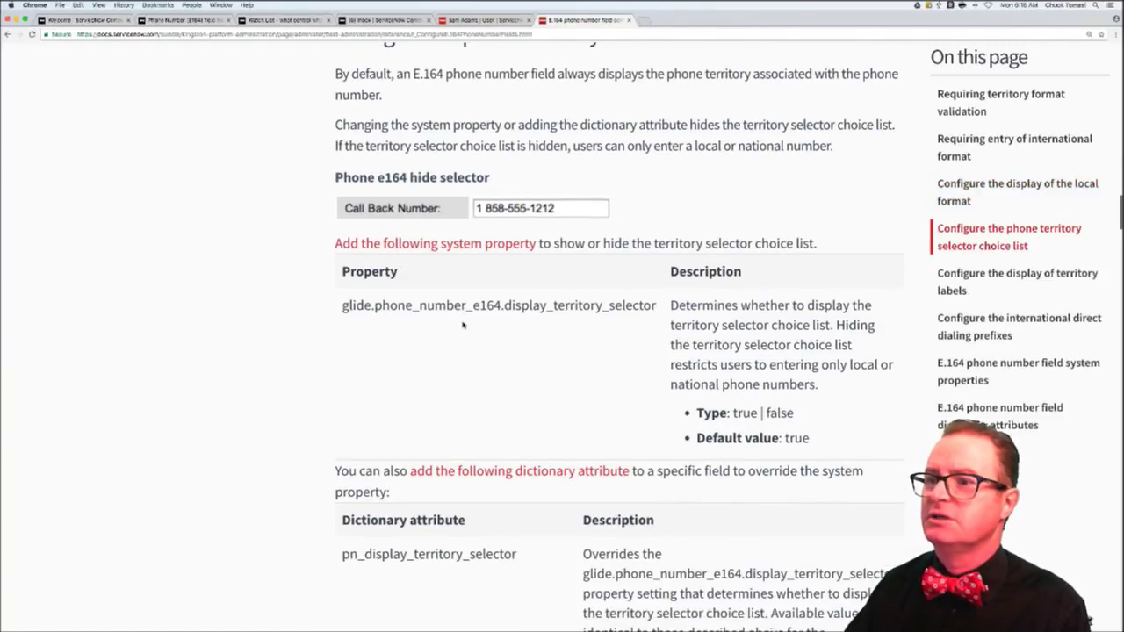
scroll(463, 325, "down", 15)
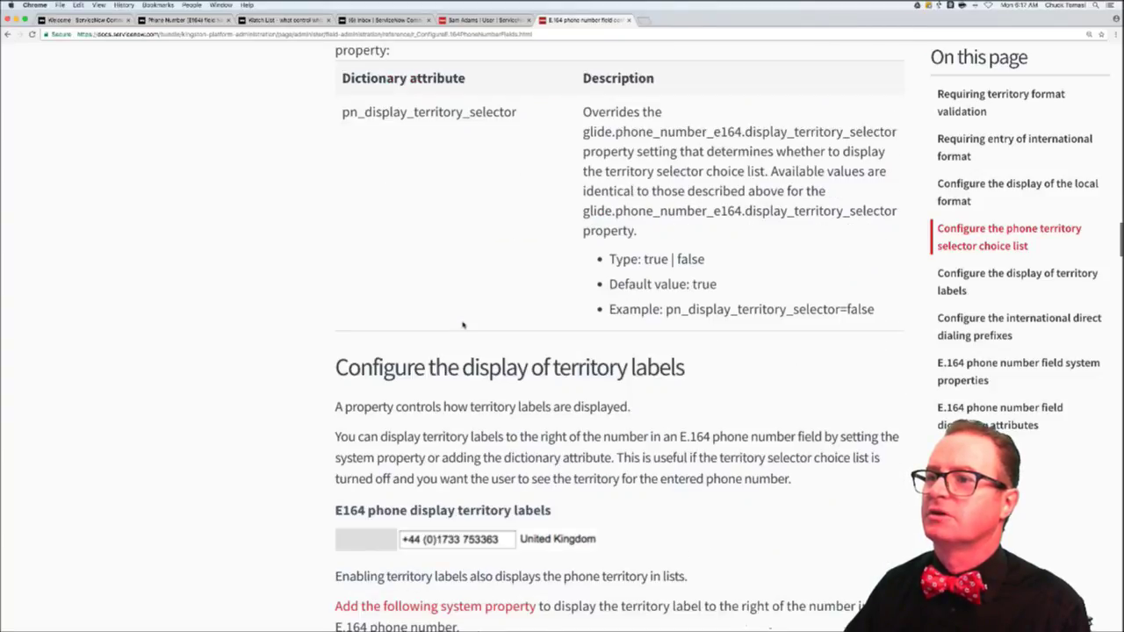
scroll(463, 320, "down", 1)
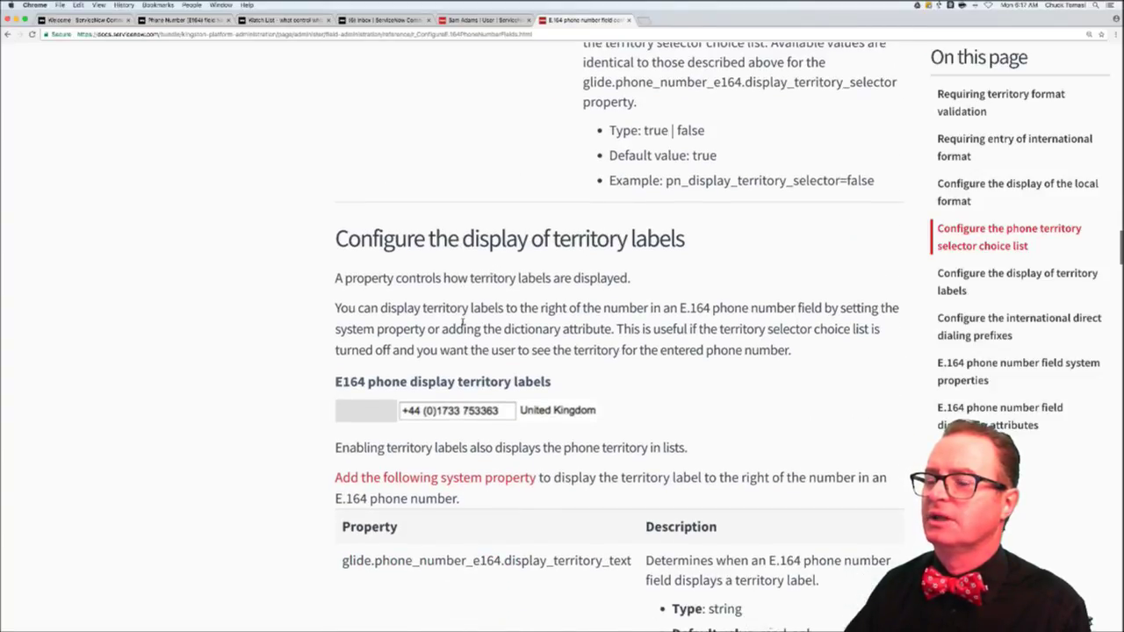
scroll(463, 325, "down", 1)
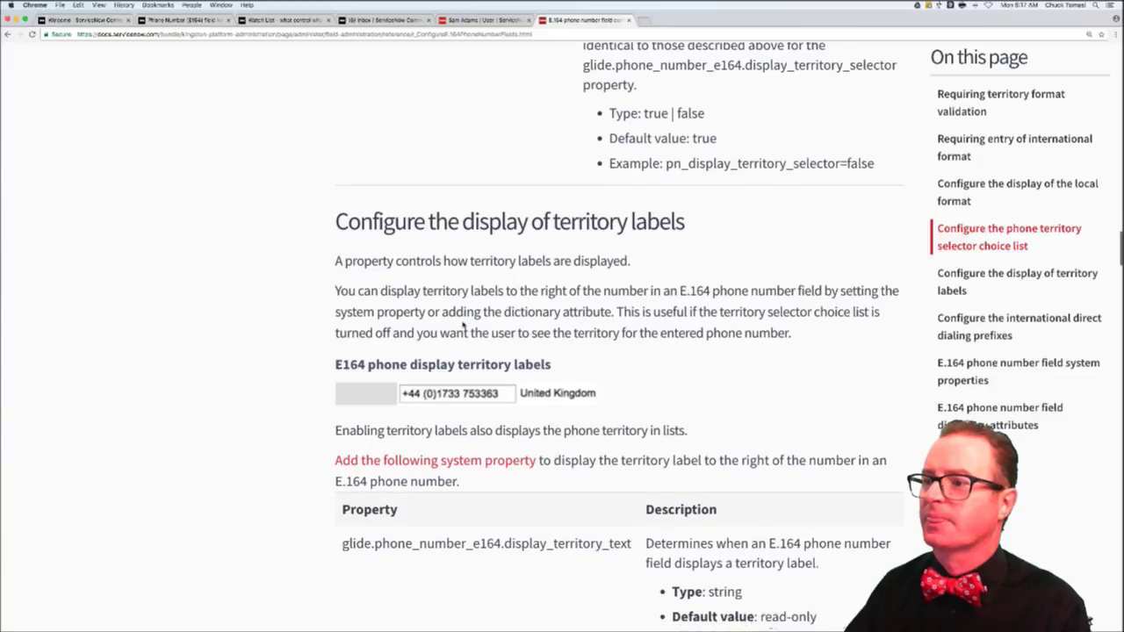
scroll(462, 325, "down", 3)
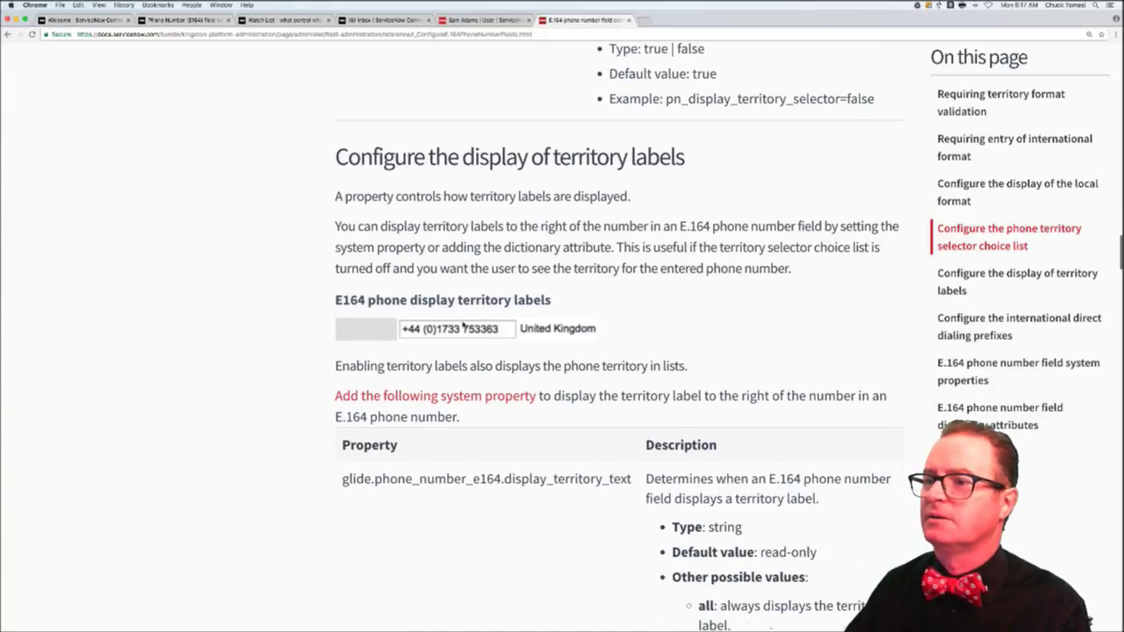
scroll(463, 323, "down", 1)
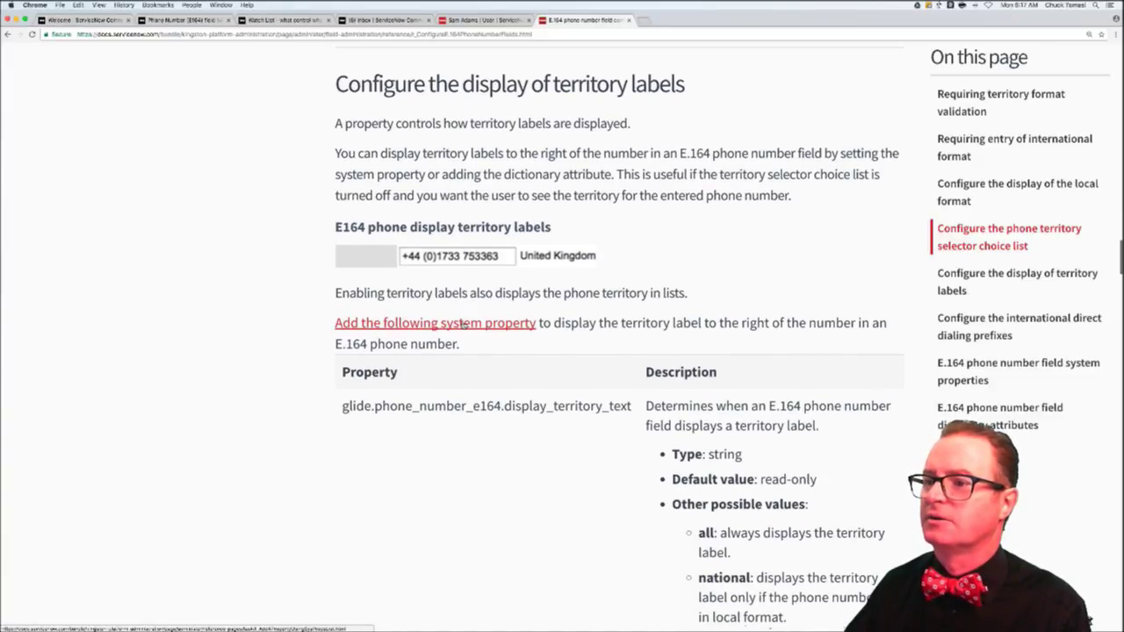
scroll(463, 323, "down", 10)
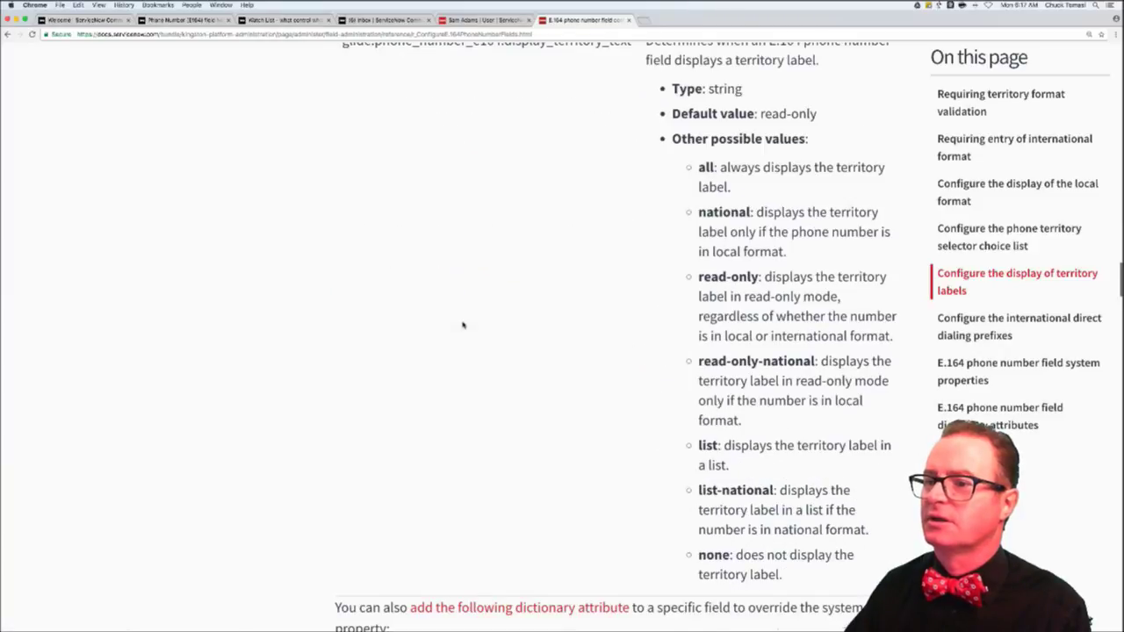
scroll(463, 325, "down", 7)
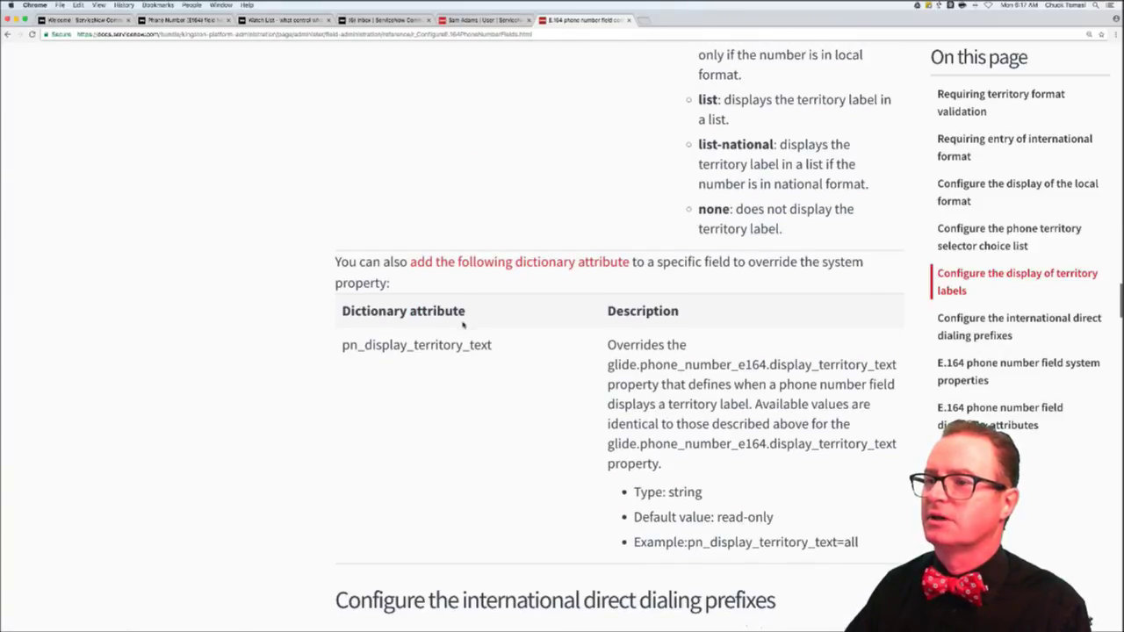
scroll(463, 325, "down", 7)
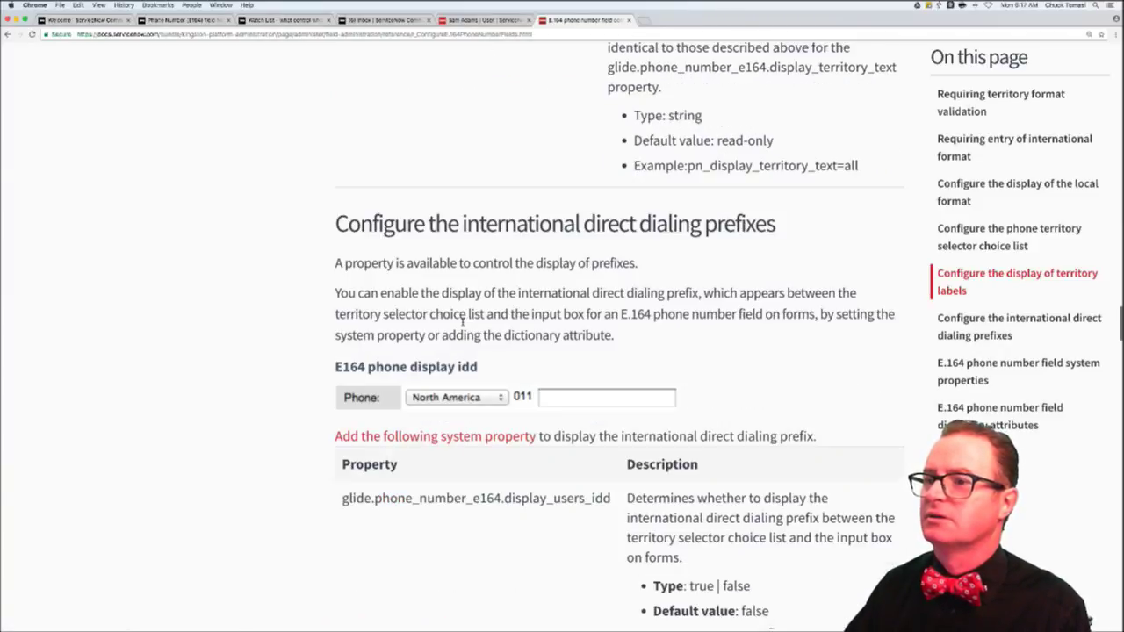
scroll(463, 323, "down", 1)
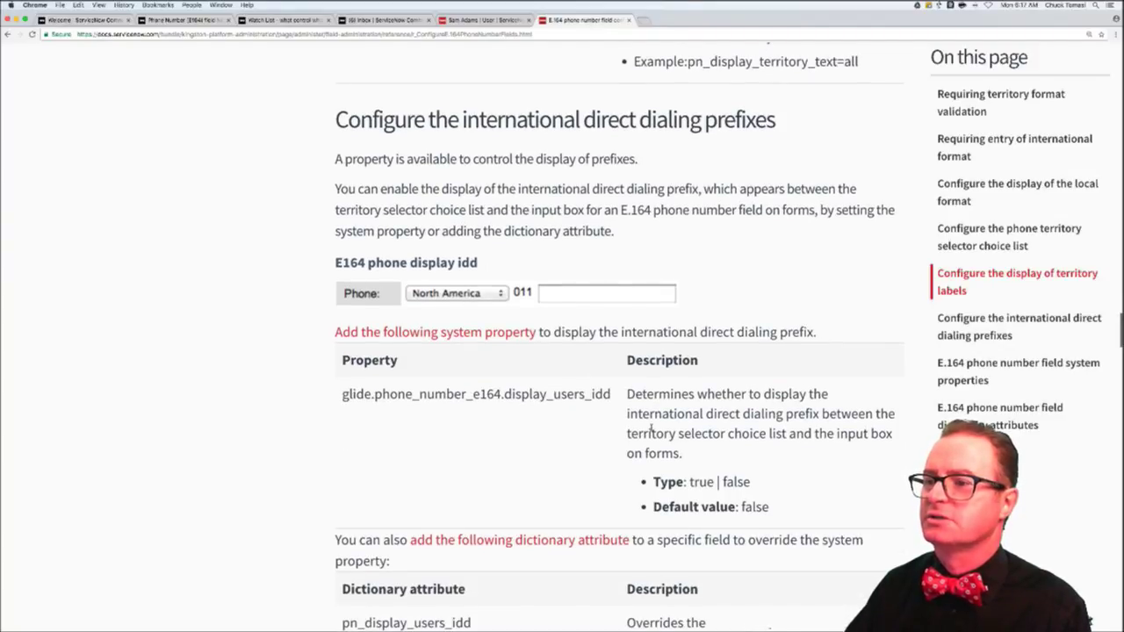
scroll(629, 441, "down", 4)
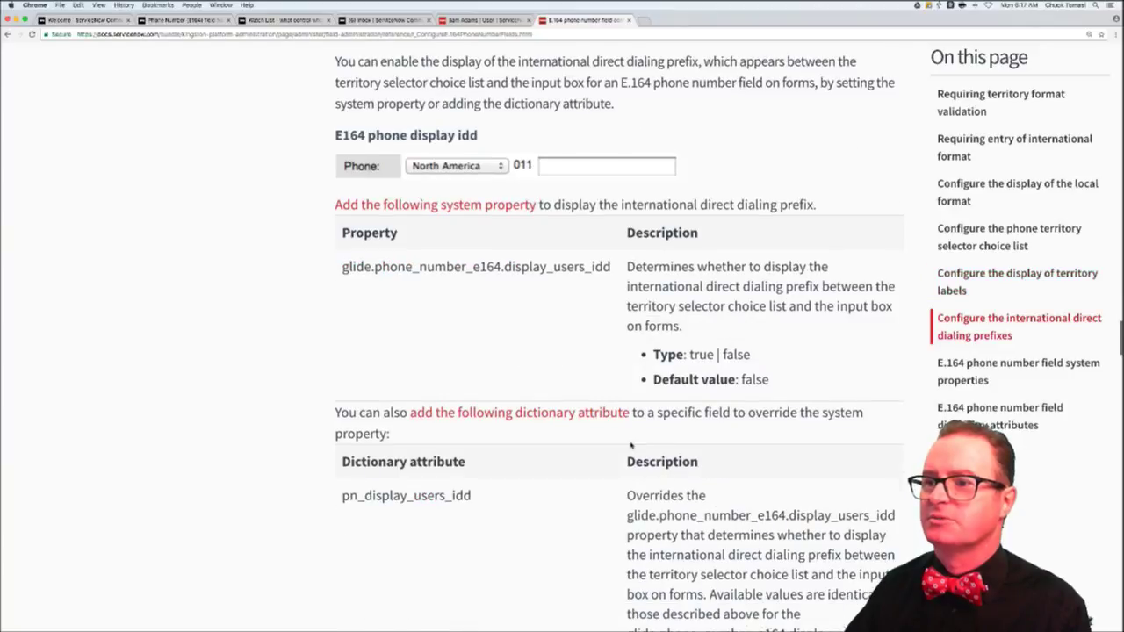
scroll(629, 446, "down", 7)
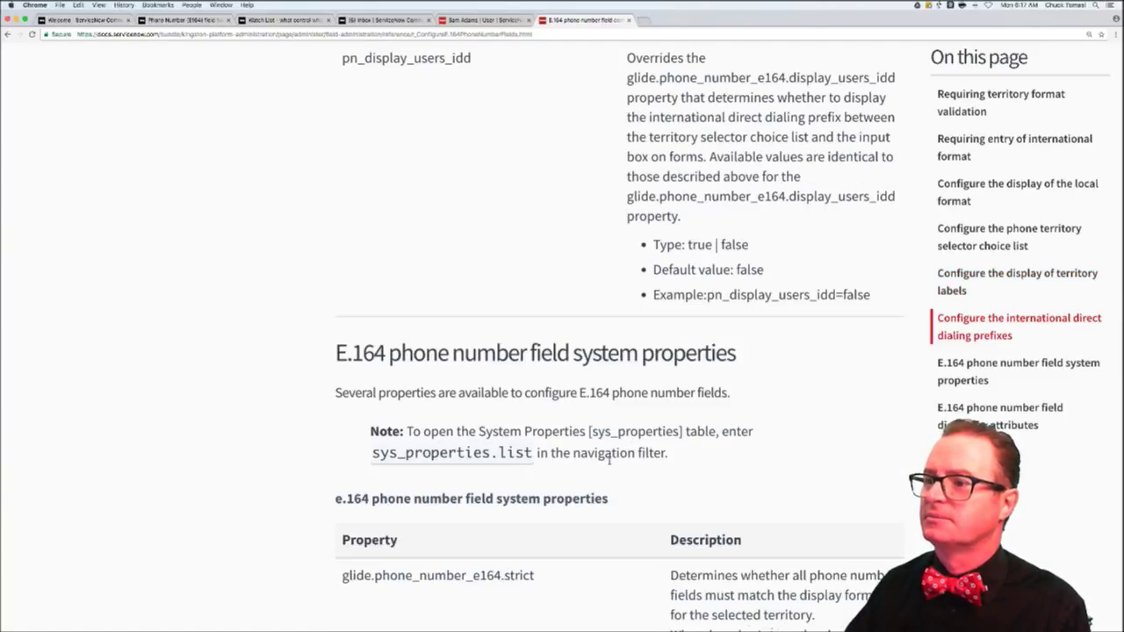
- Read the E.164 system properties and dictionary attributes to the footer, then back up to pn_strict
scroll(610, 461, "down", 7)
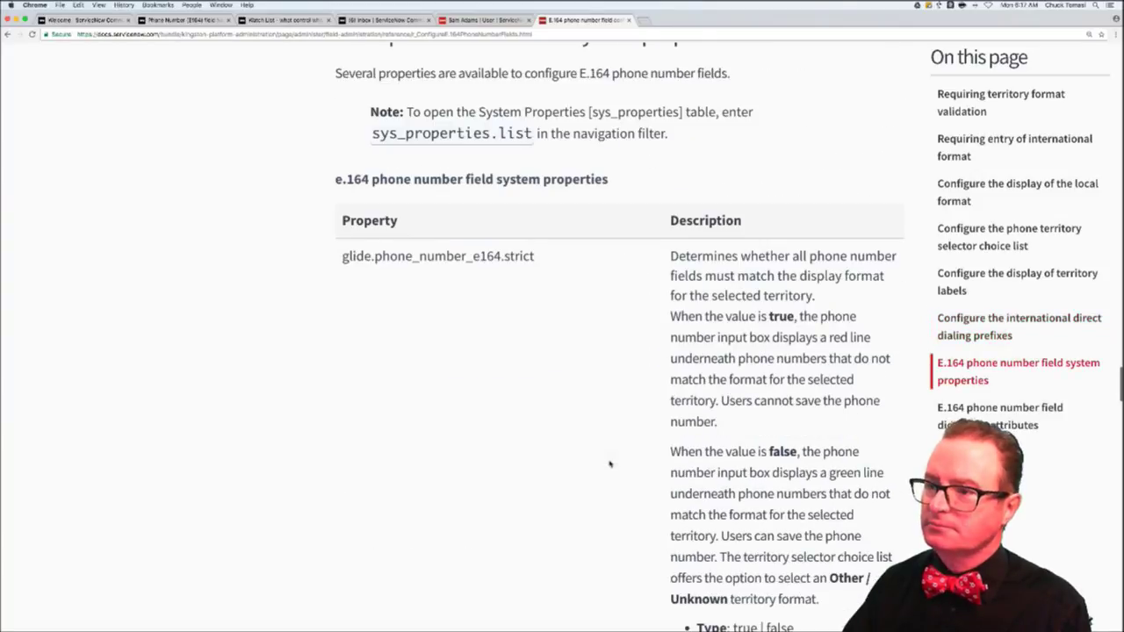
scroll(609, 463, "down", 7)
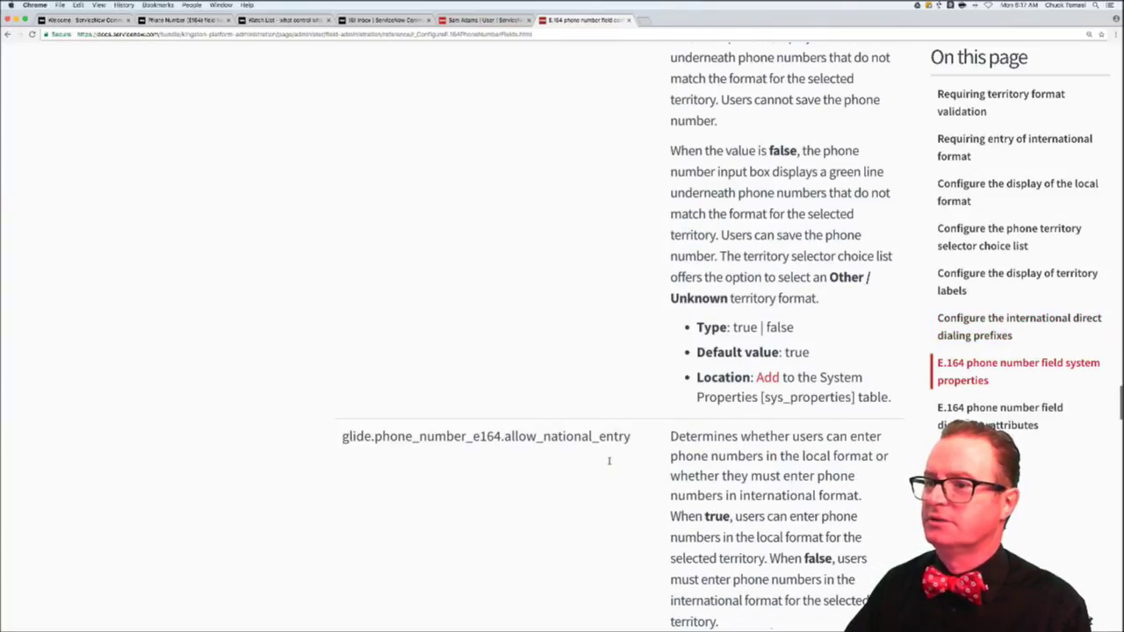
scroll(609, 461, "down", 5)
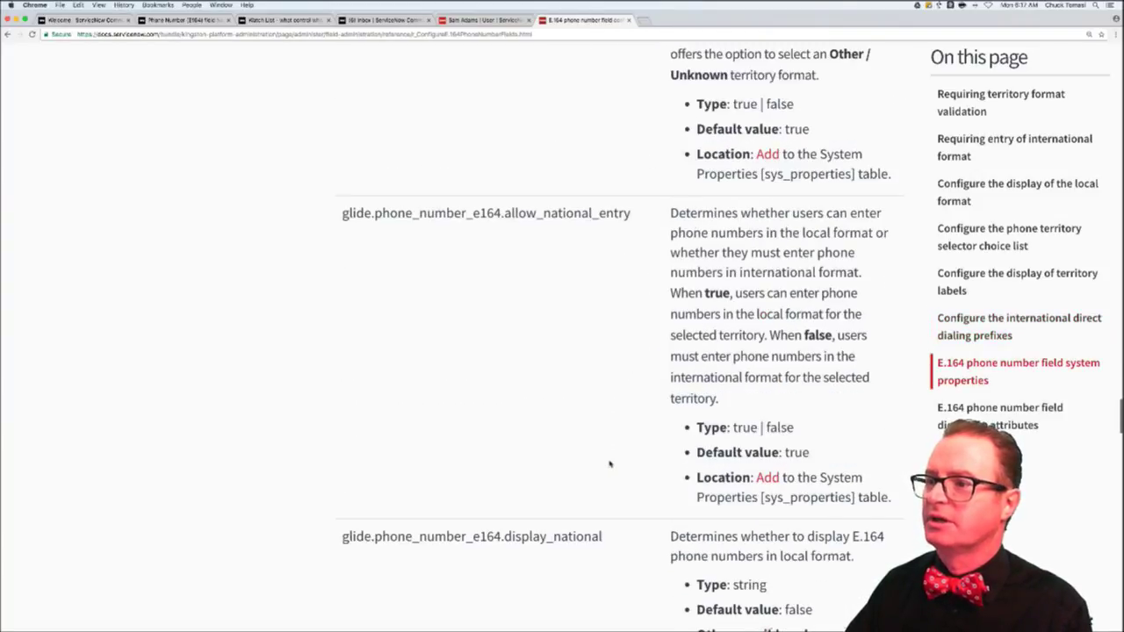
scroll(609, 463, "down", 5)
scroll(609, 463, "down", 10)
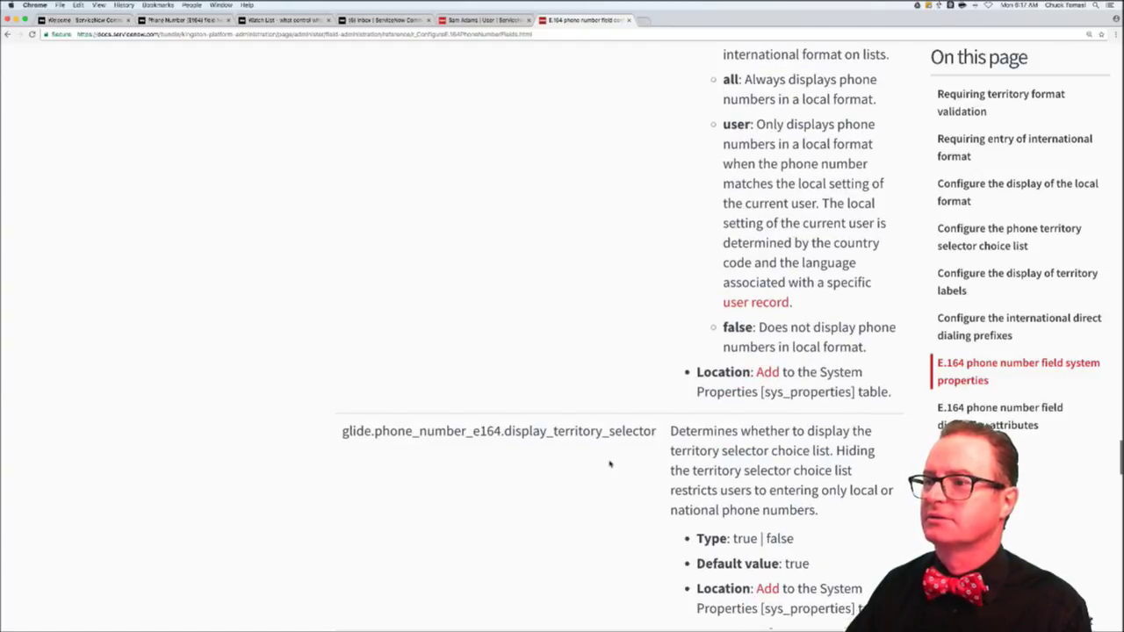
scroll(610, 464, "down", 6)
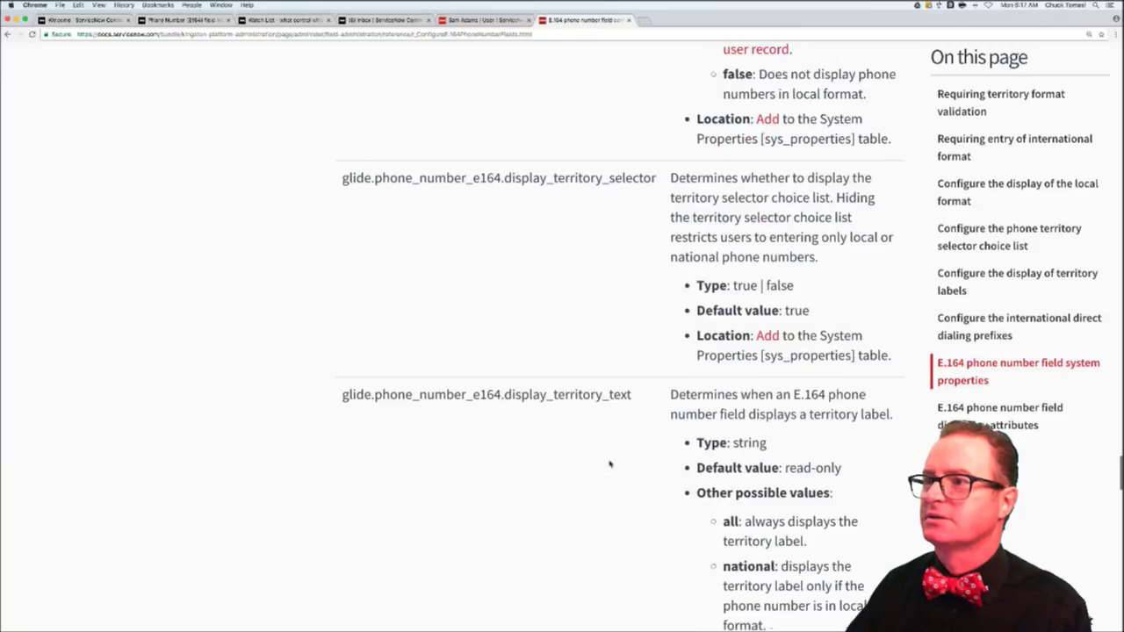
scroll(609, 464, "down", 5)
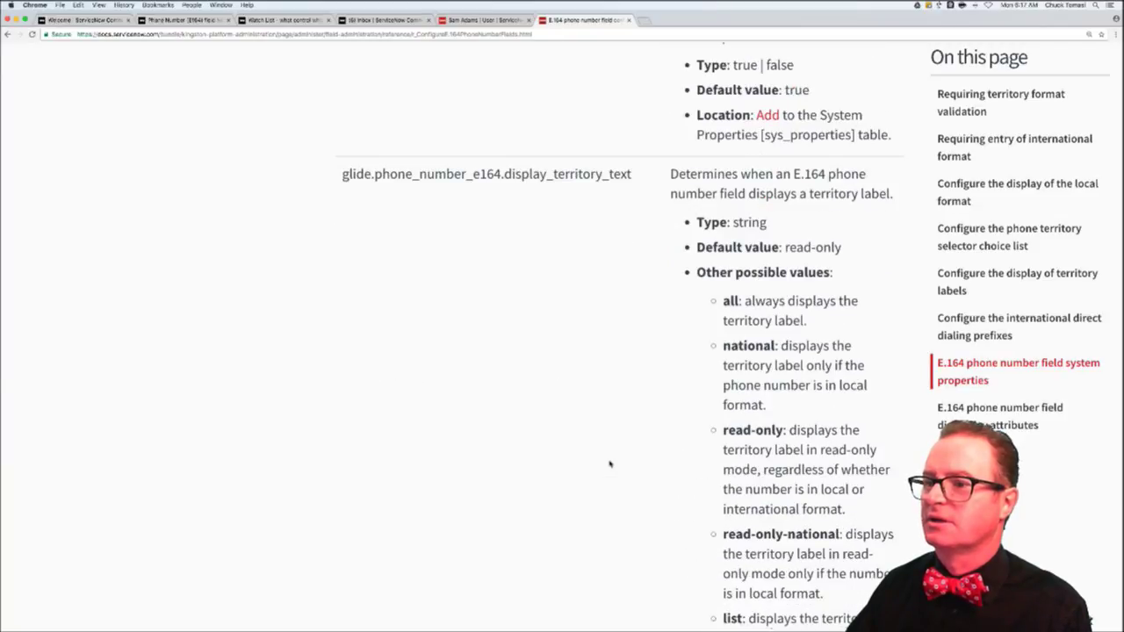
scroll(610, 464, "down", 8)
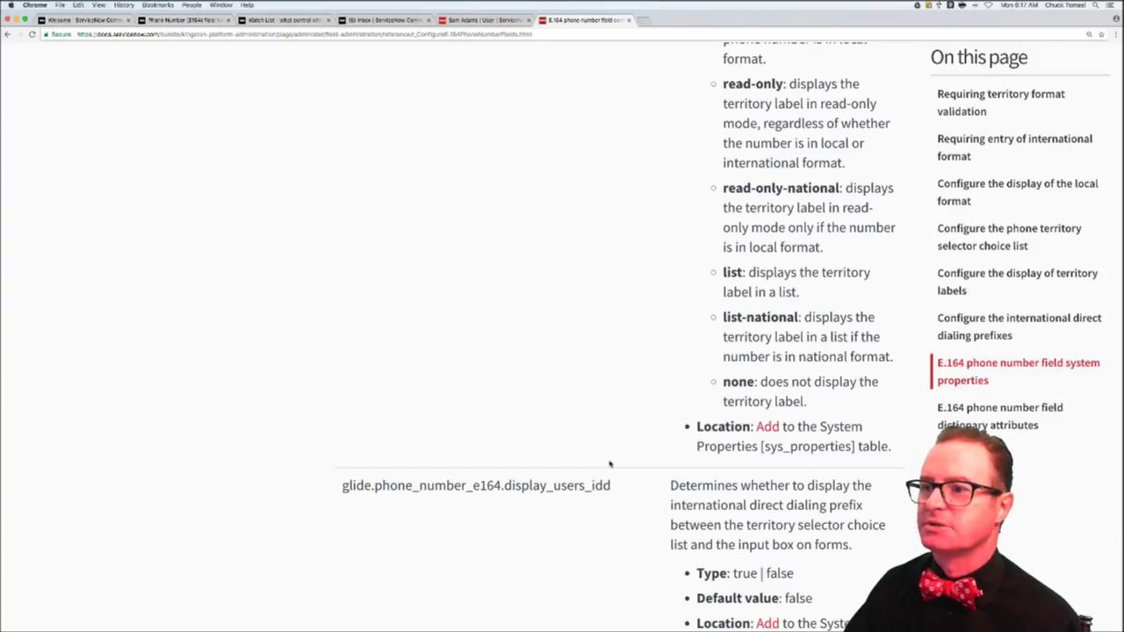
scroll(609, 464, "down", 7)
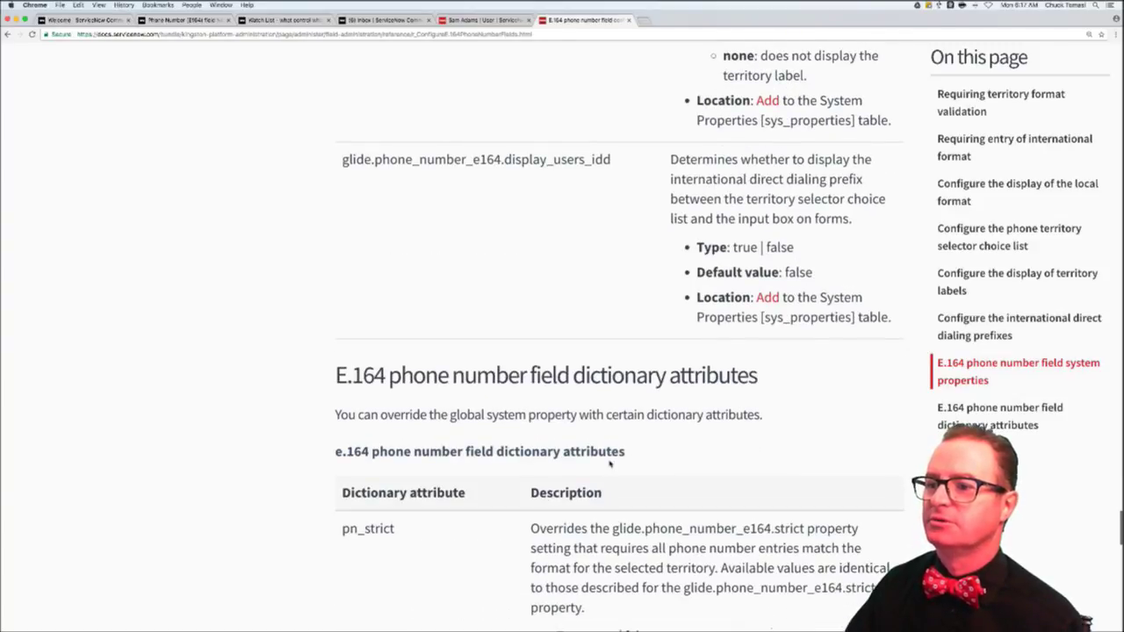
scroll(609, 464, "down", 7)
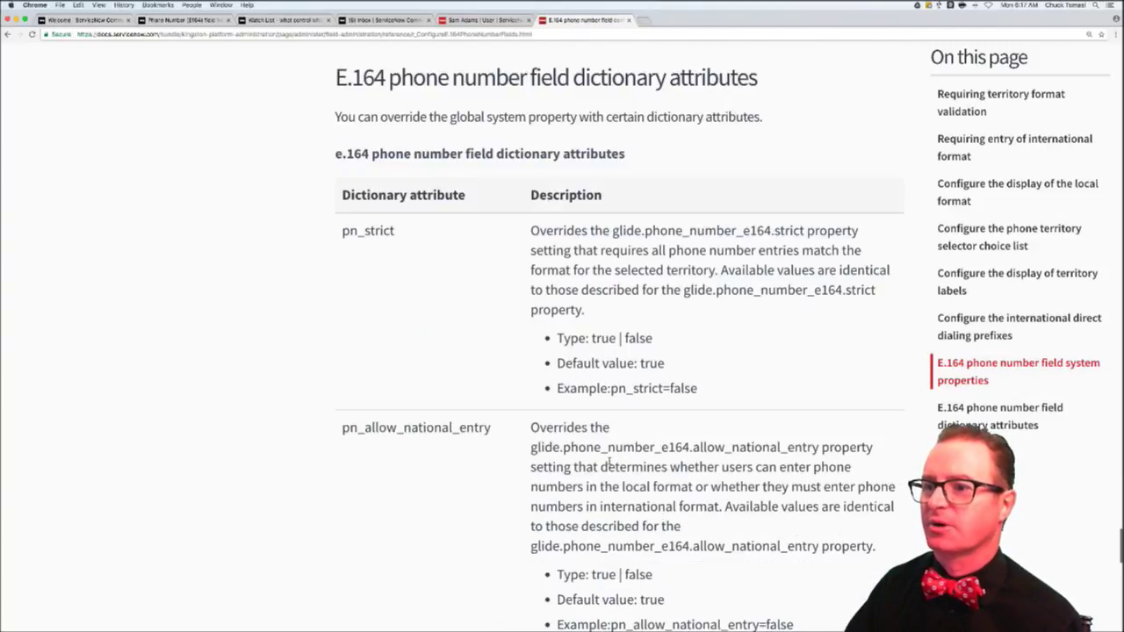
scroll(609, 463, "down", 20)
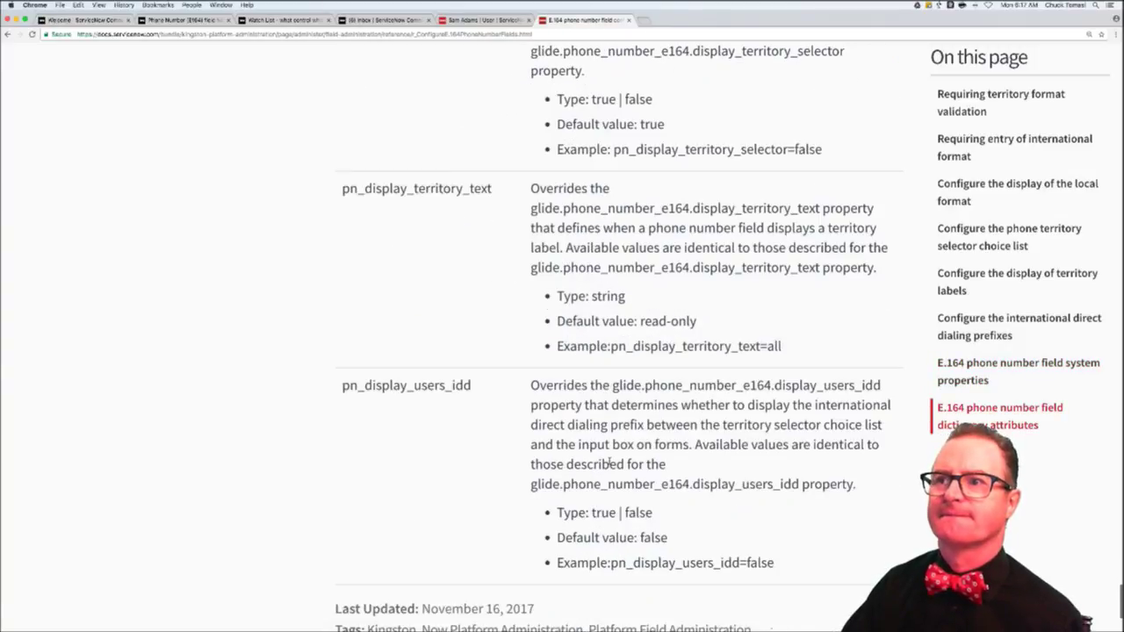
scroll(610, 463, "down", 5)
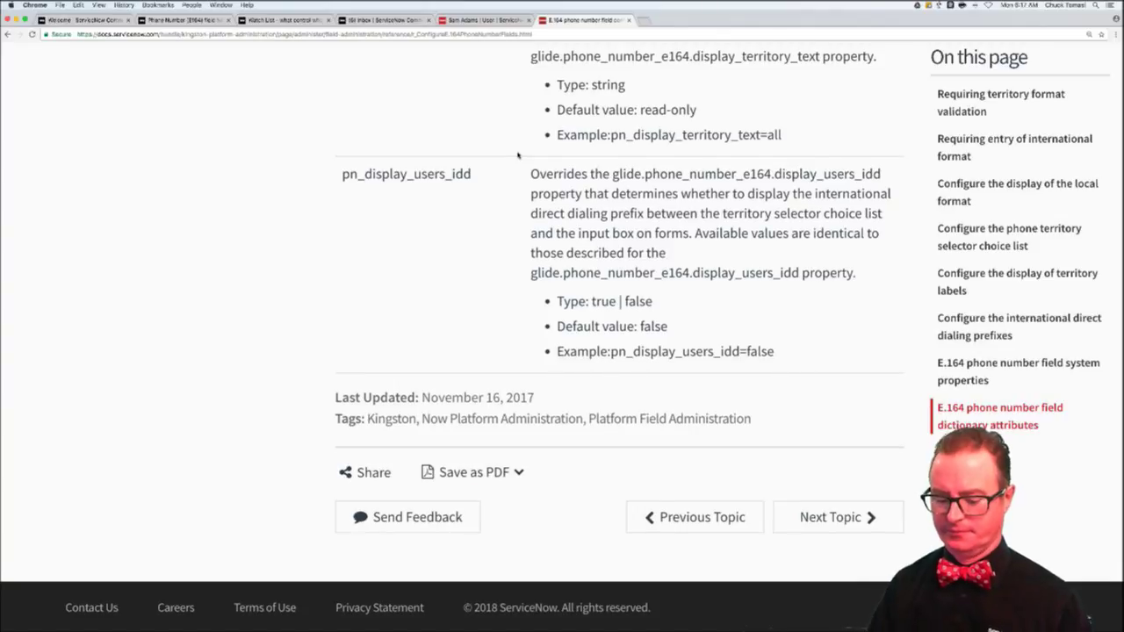
scroll(518, 155, "up", 10)
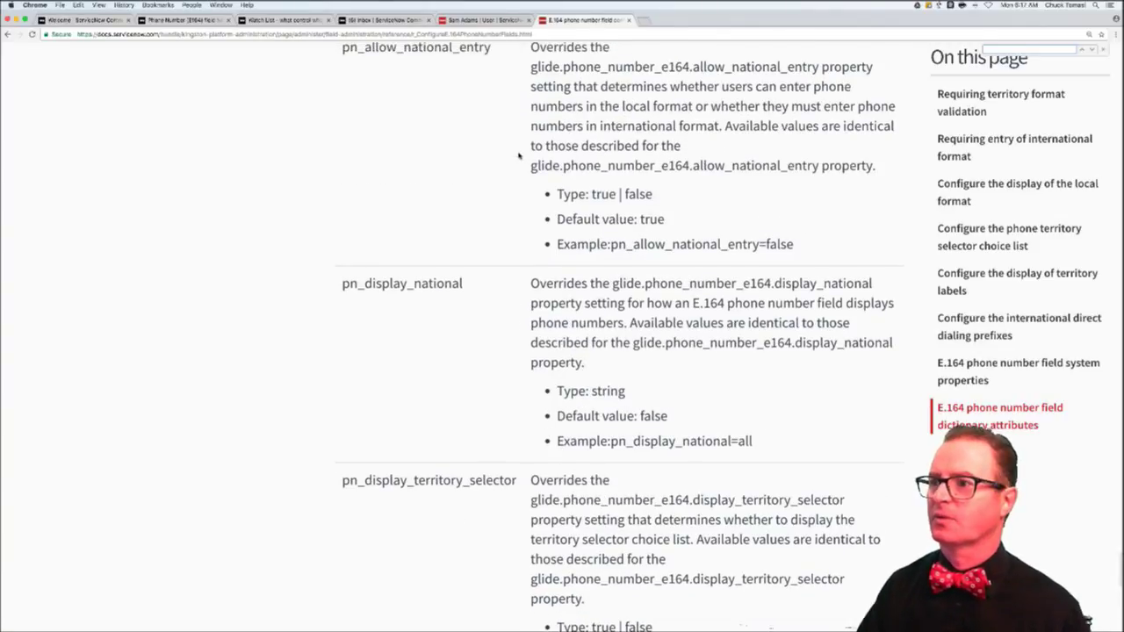
- Find 'country' at glide.phone_number_e164.display_national, select the article URL, and return to the reply draft
type("country")
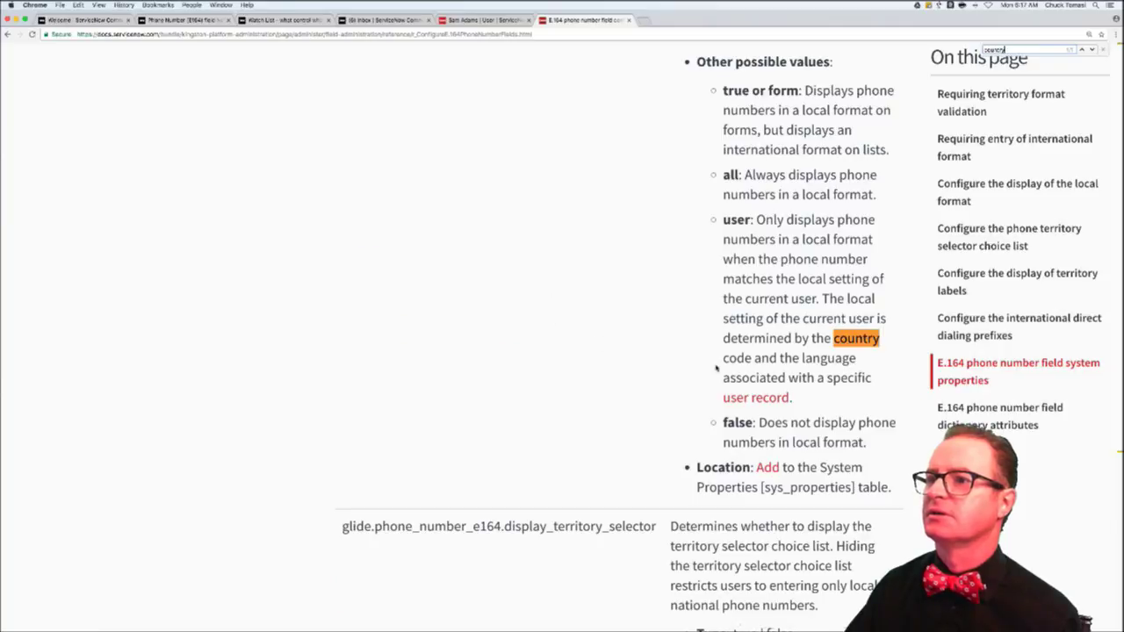
scroll(715, 369, "up", 3)
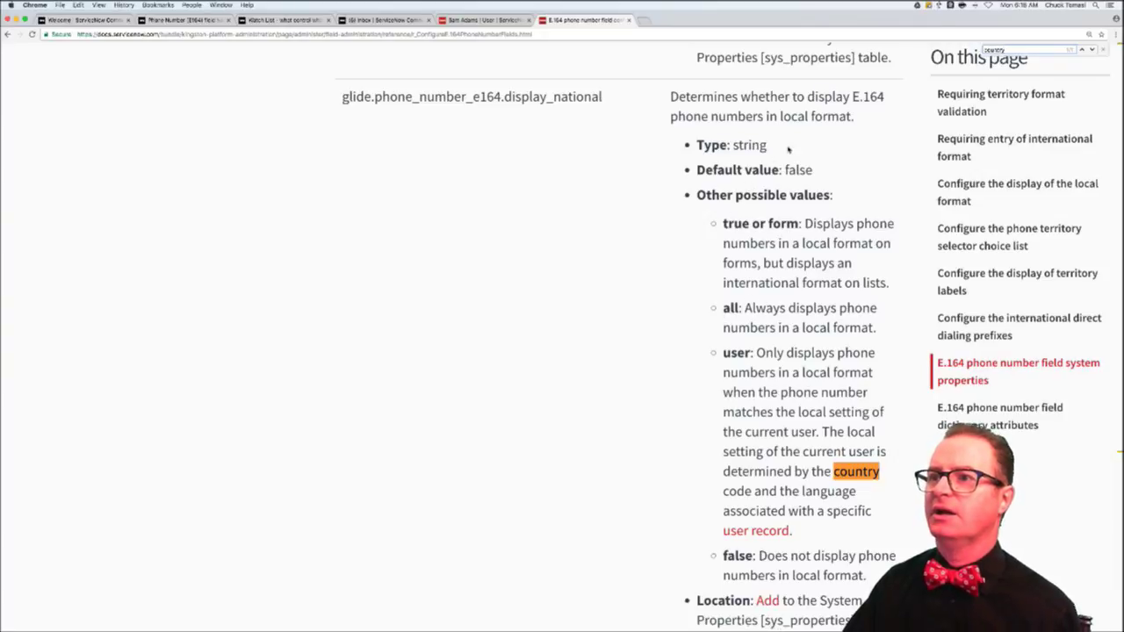
left_click(450, 35)
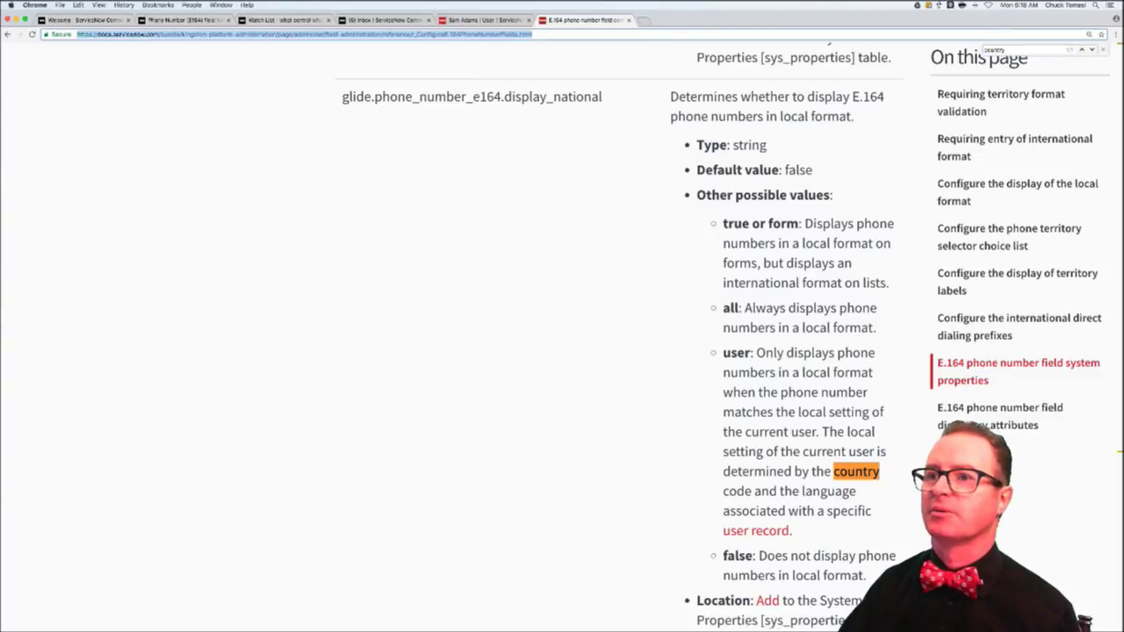
left_click(219, 22)
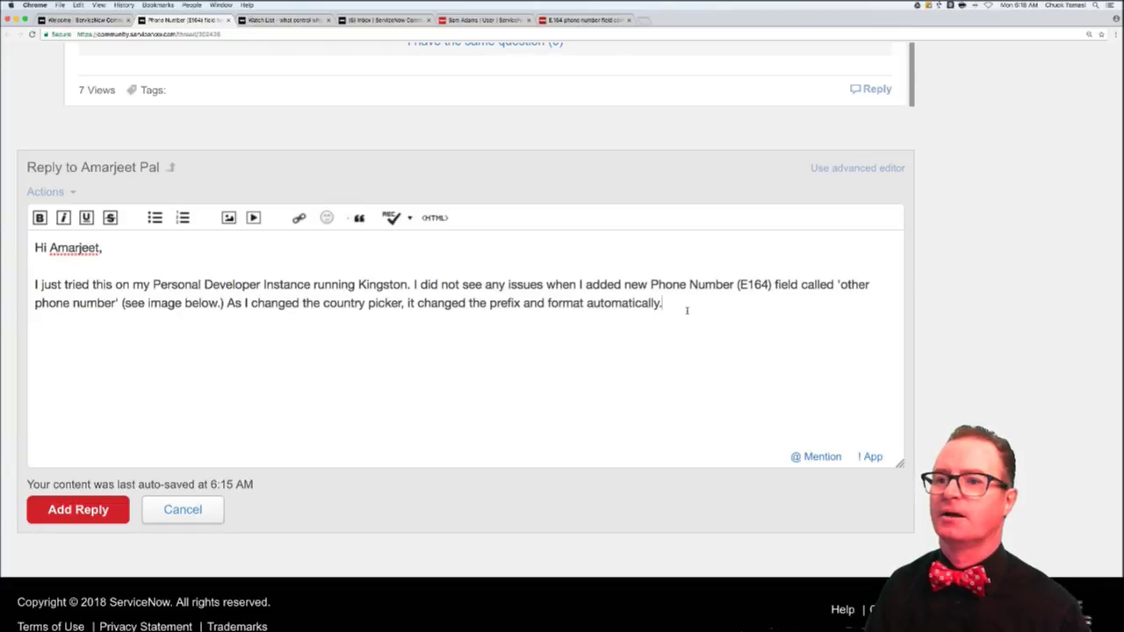
- Begin a new paragraph recommending the properties listed on the E.164 docs page be set correctly
key("Return")
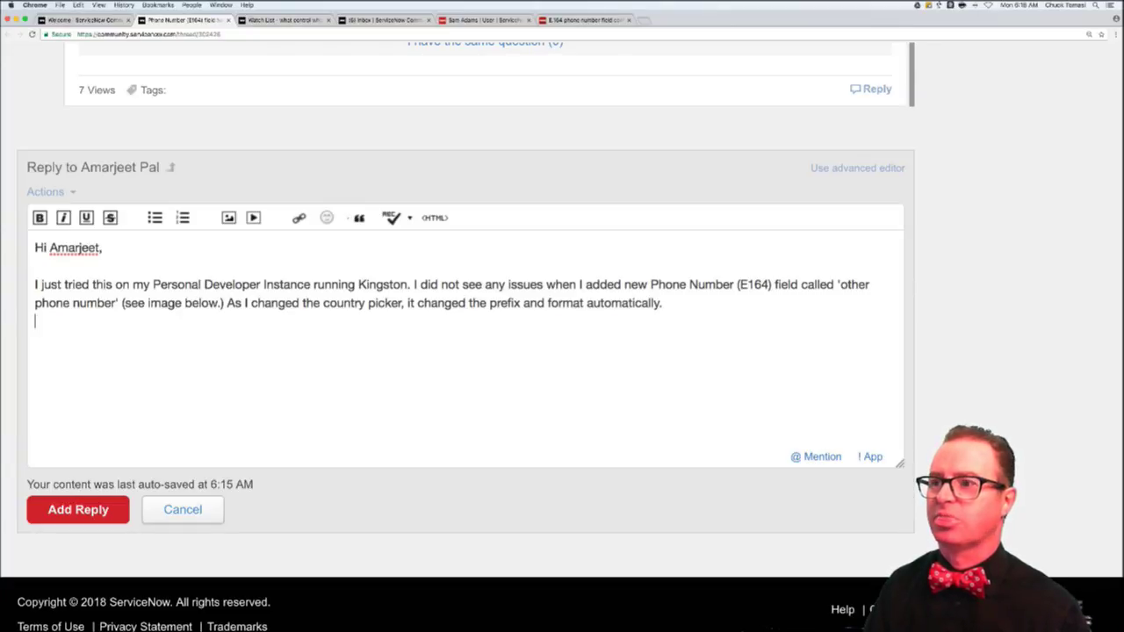
key("Return")
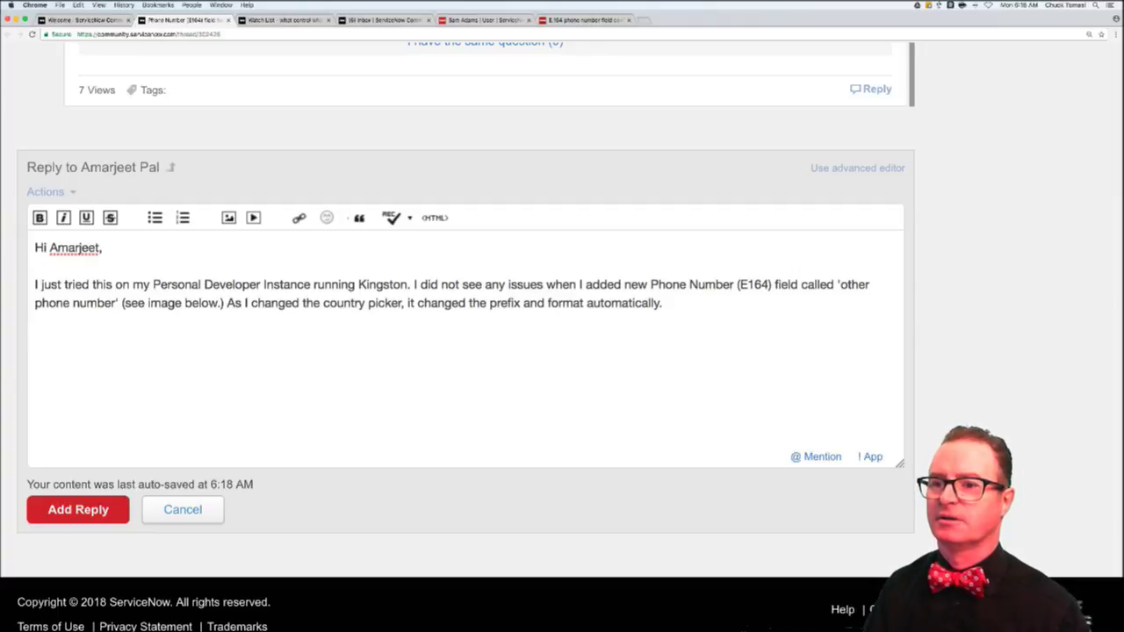
type("I recommen")
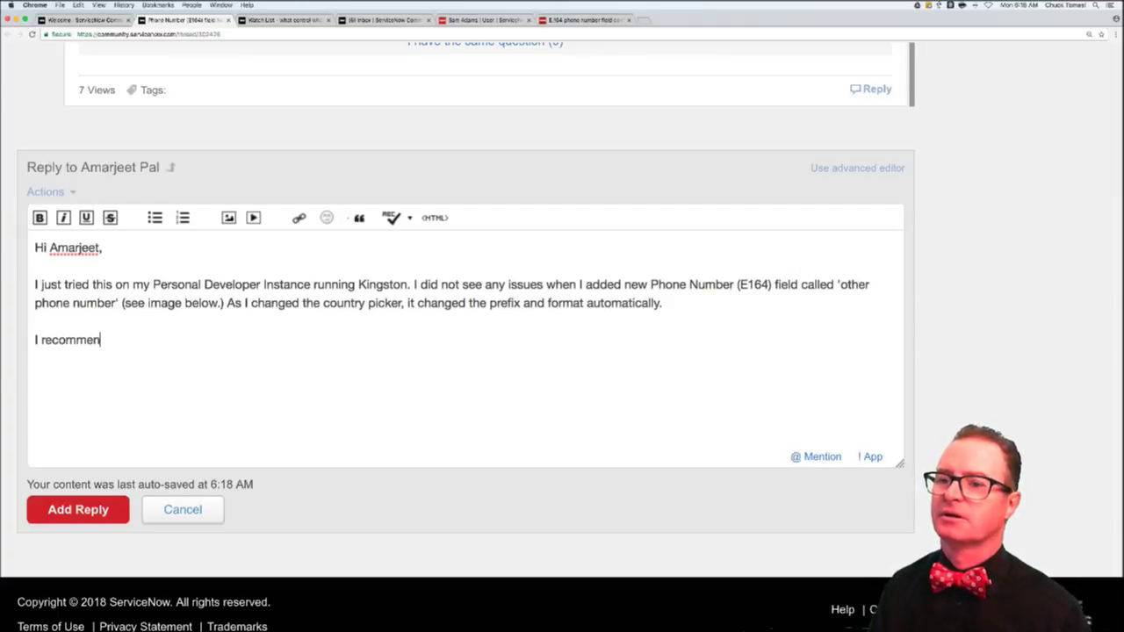
type("d taking alook")
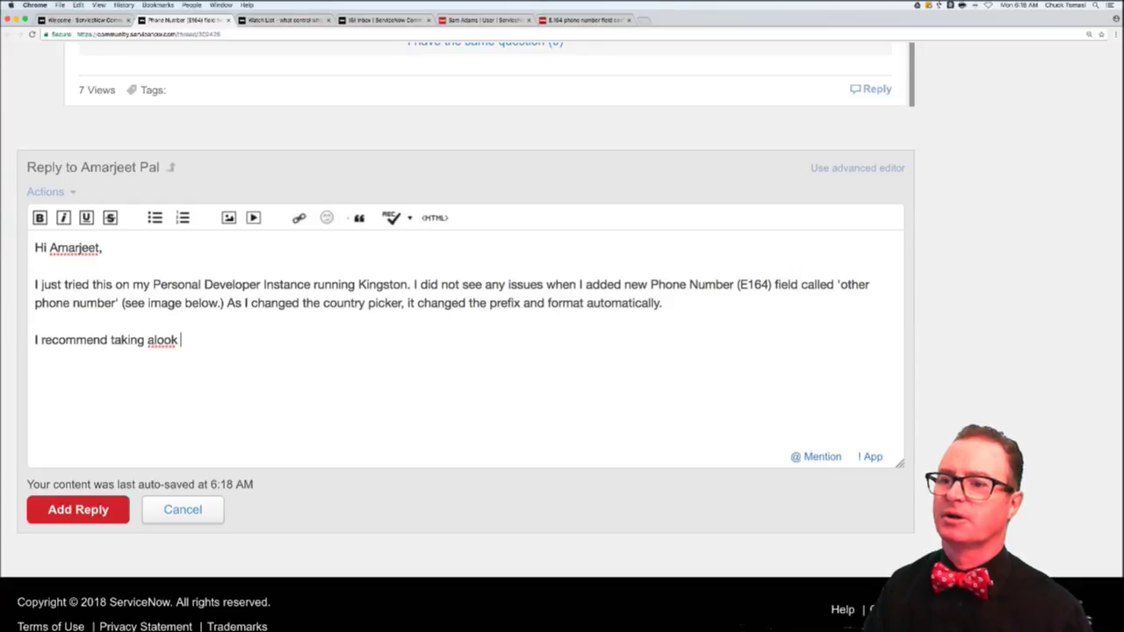
key("BackSpace")
key("BackSpace")
key("BackSpace")
key("BackSpace")
type("look at the pr")
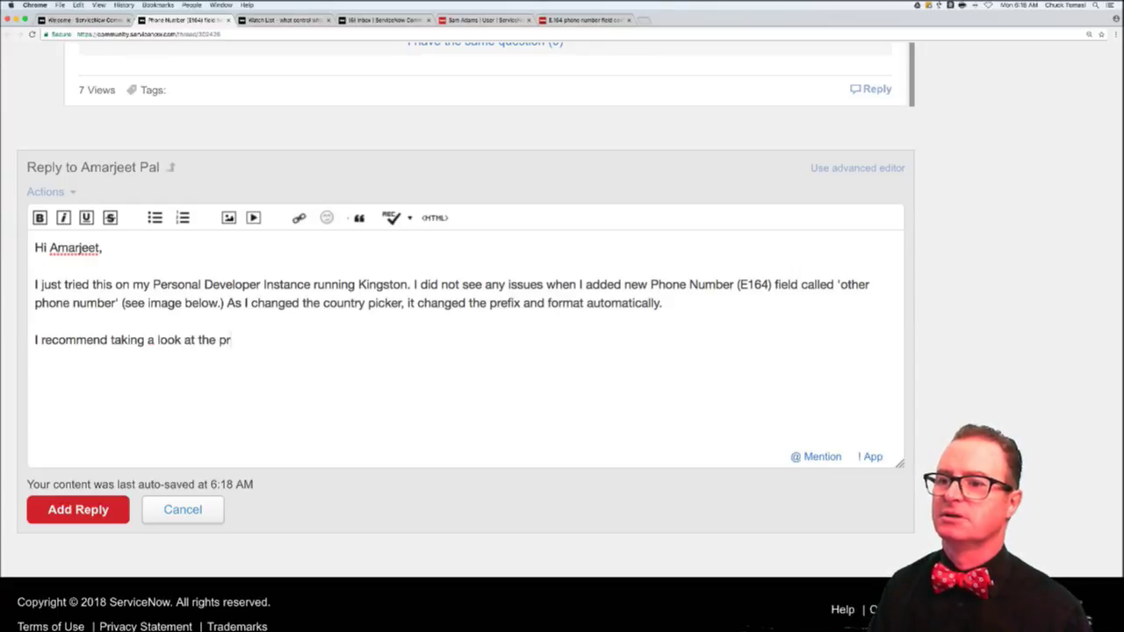
type("operties list")
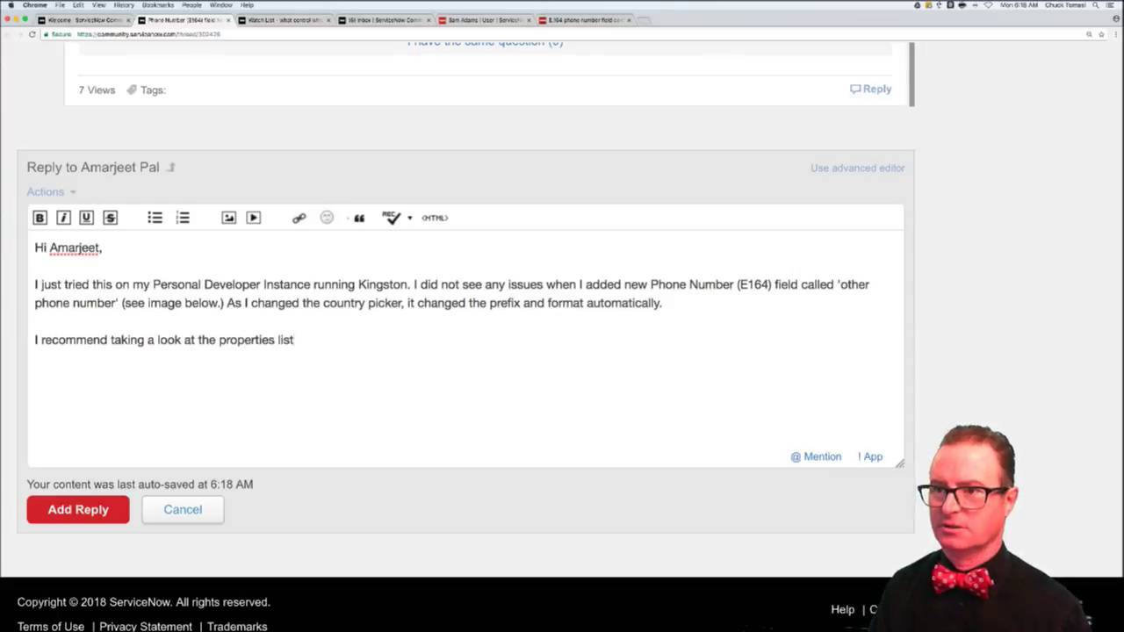
type("ed on teh t")
key("BackSpace")
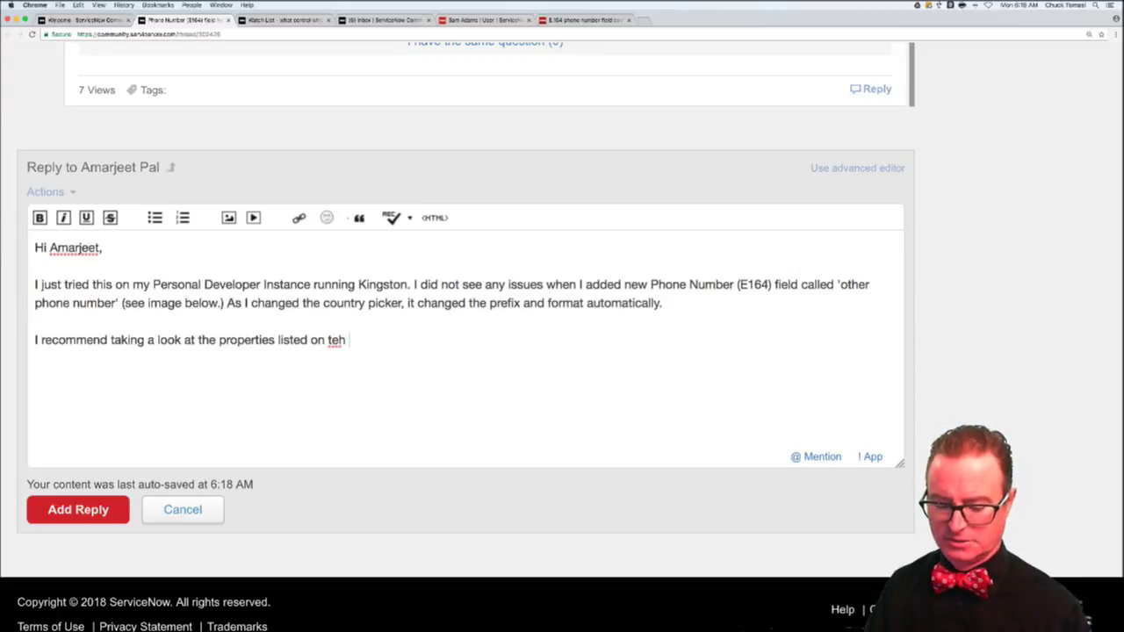
key("BackSpace")
key("BackSpace")
key("BackSpace")
type("he E.1")
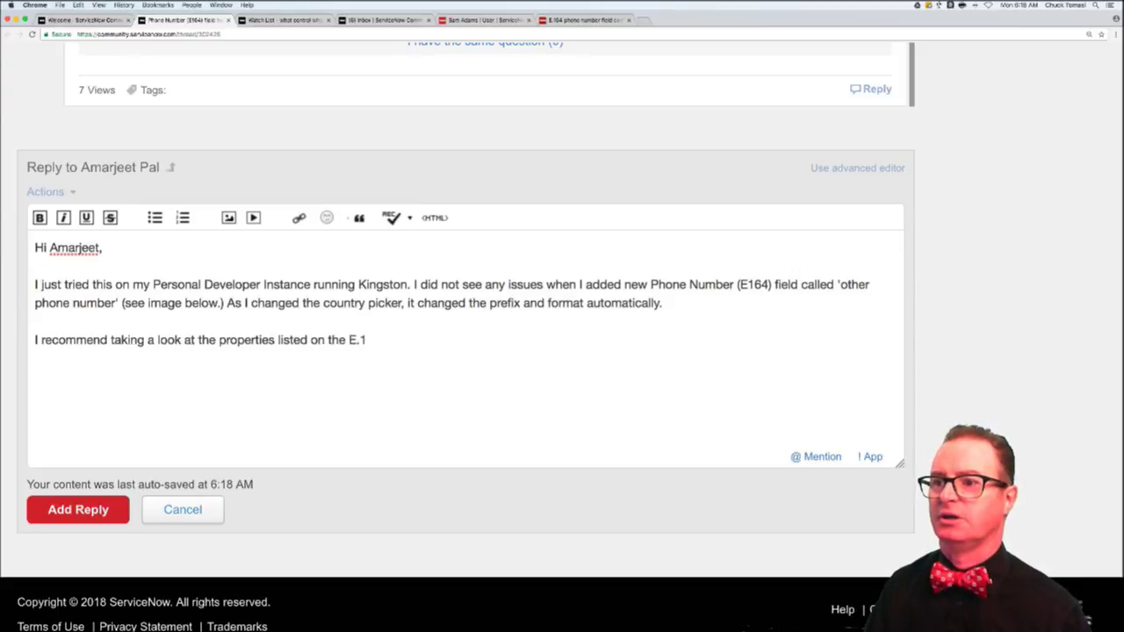
type("64 docs page")
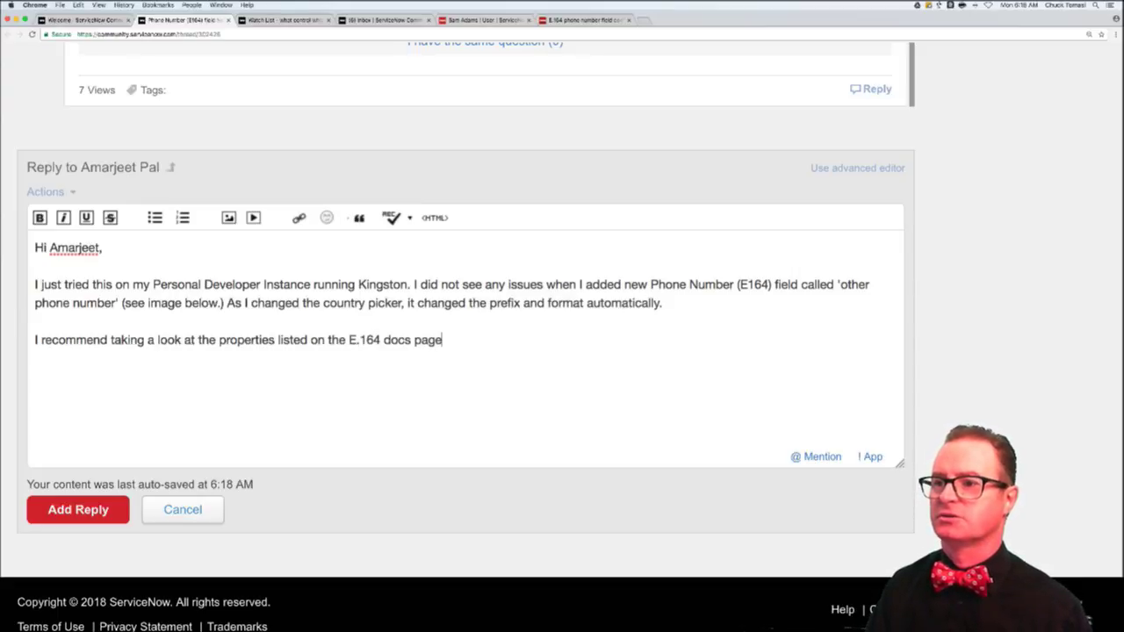
type(" and ensu")
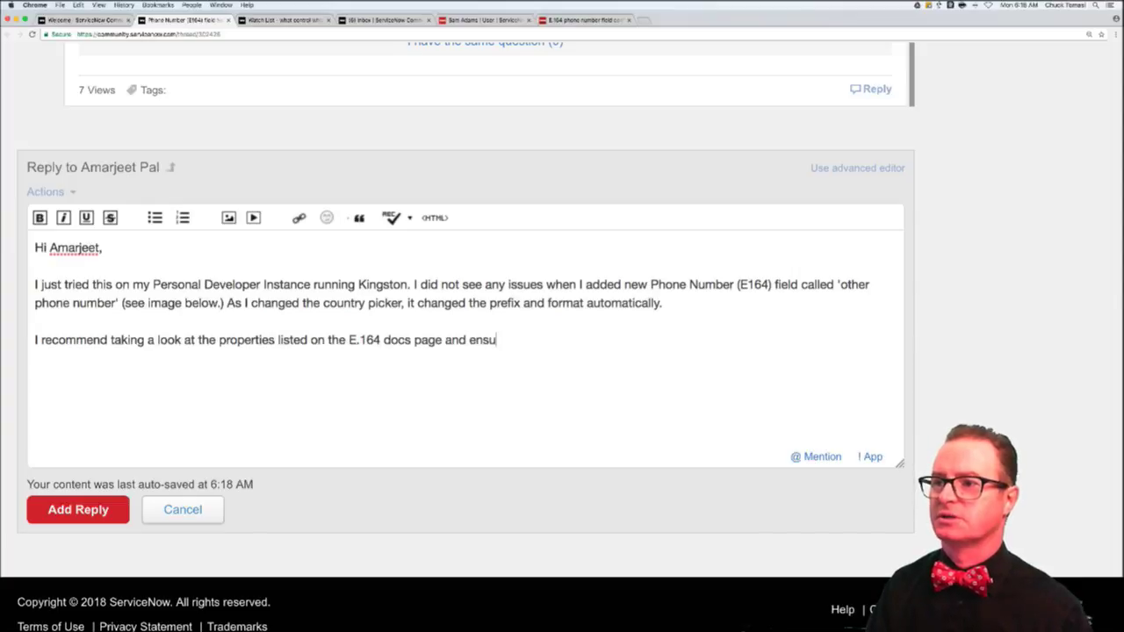
type("re you have them set")
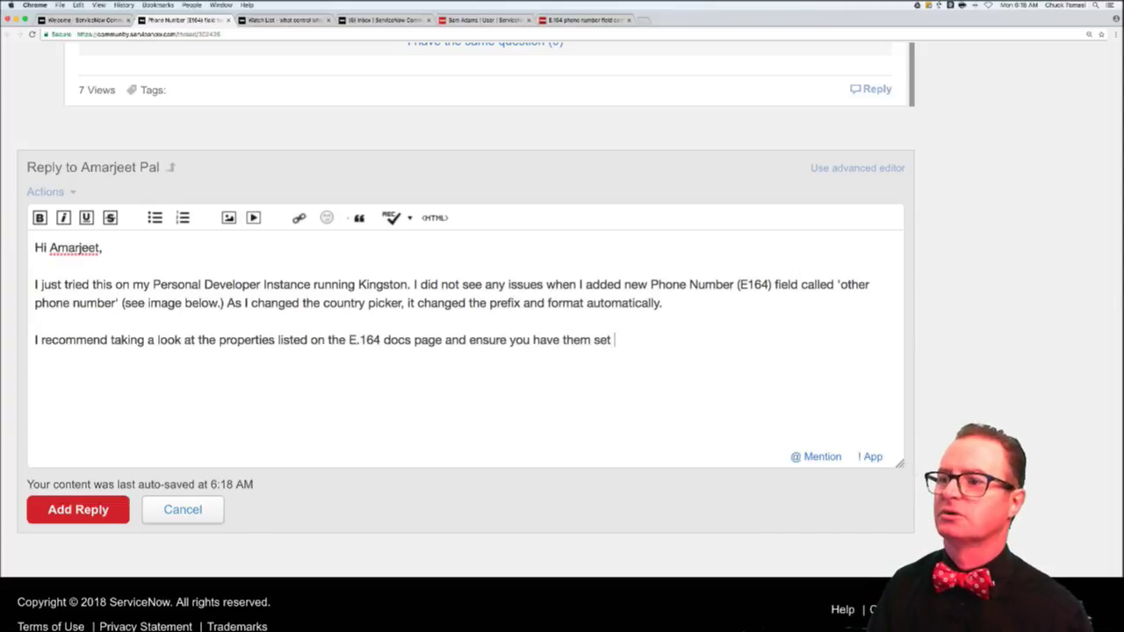
- Note that dictionary attributes override those properties, then paste the E.164 docs link below
type("to your ")
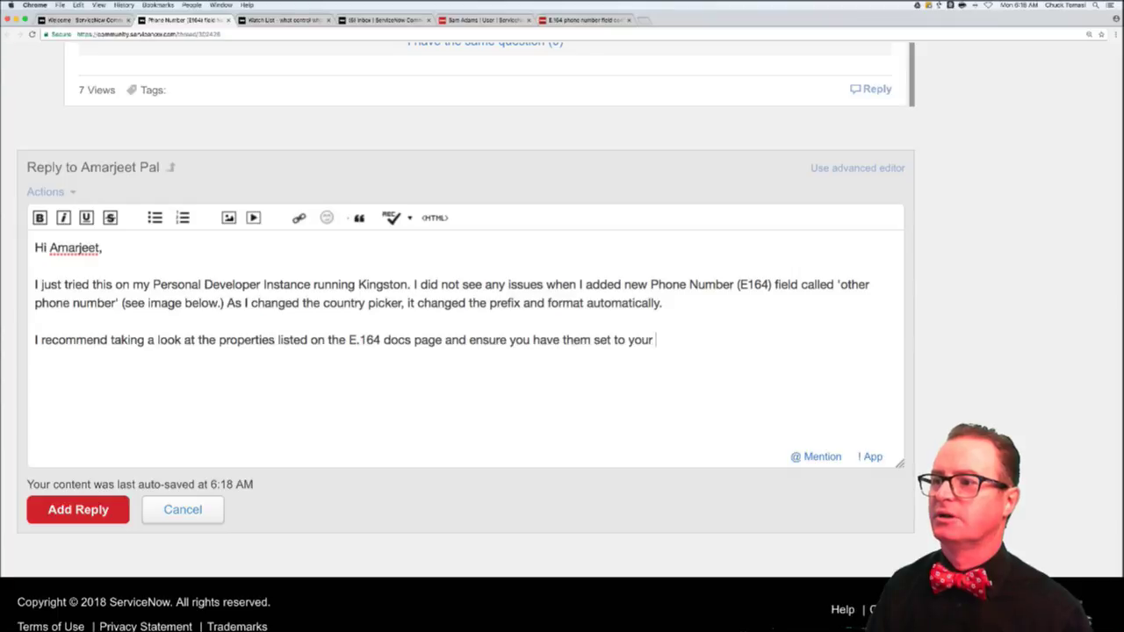
type("requirements. Someon")
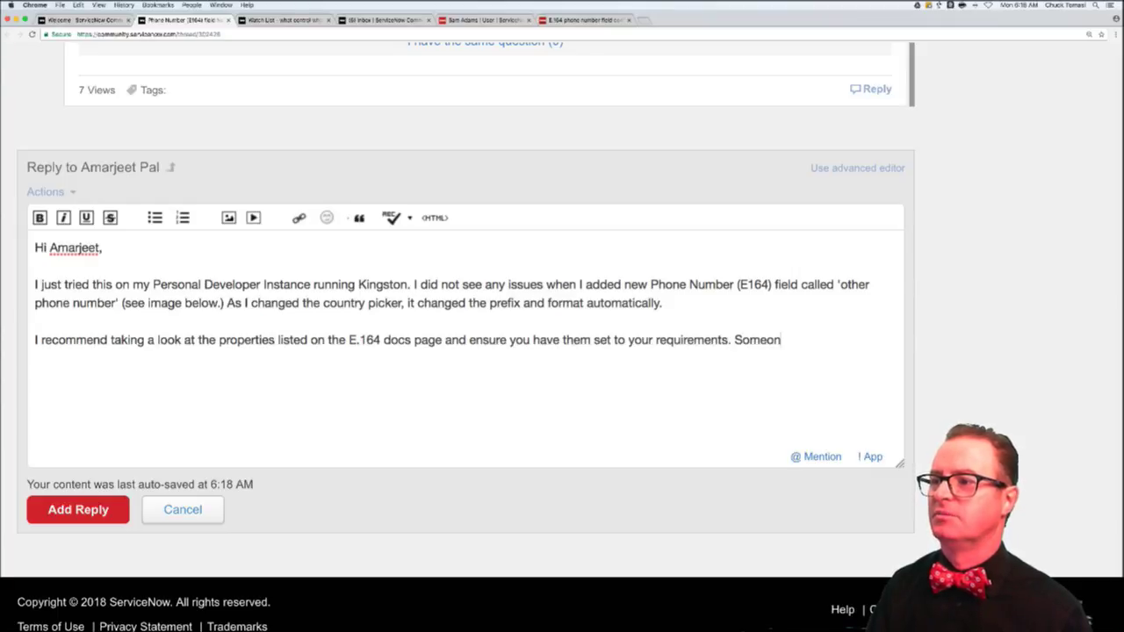
type("e may have changed")
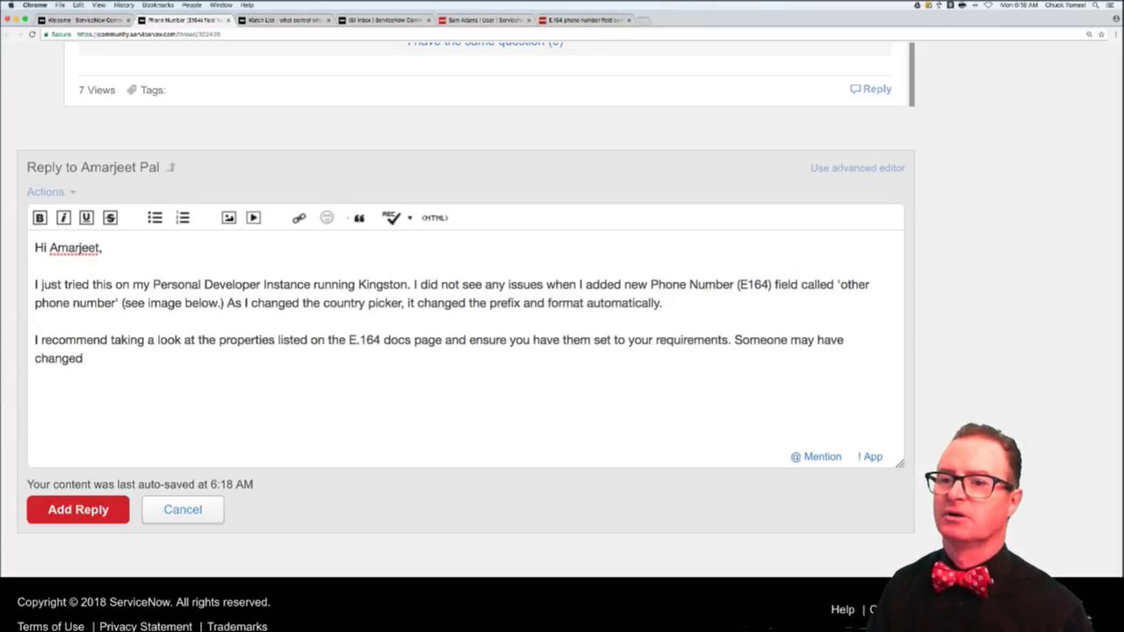
type(" them before.")
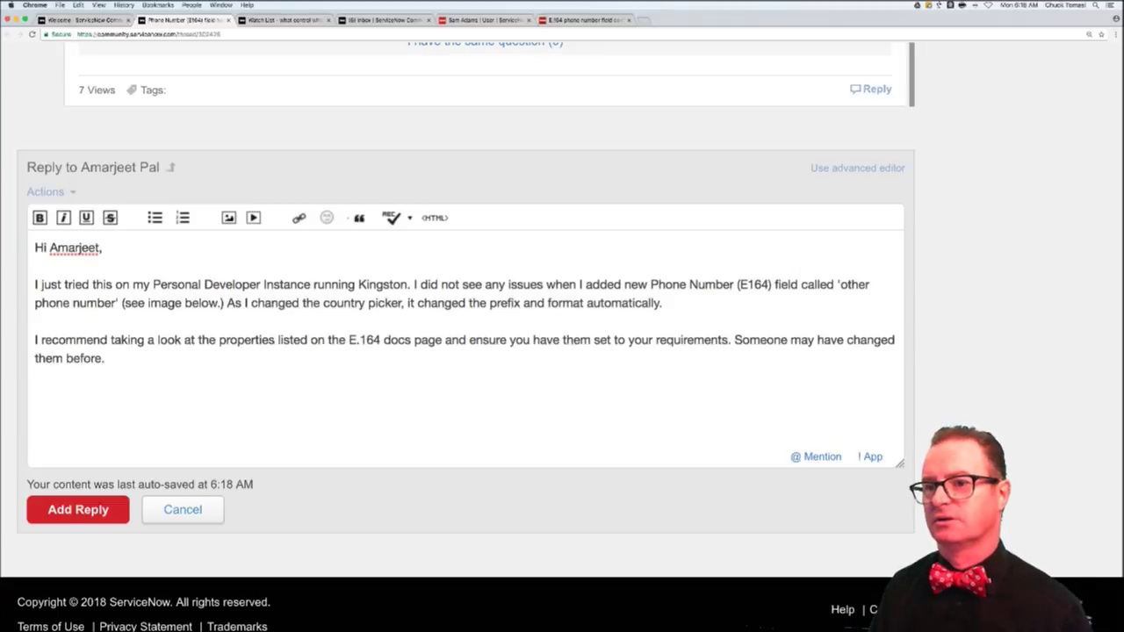
type(" Also note the")
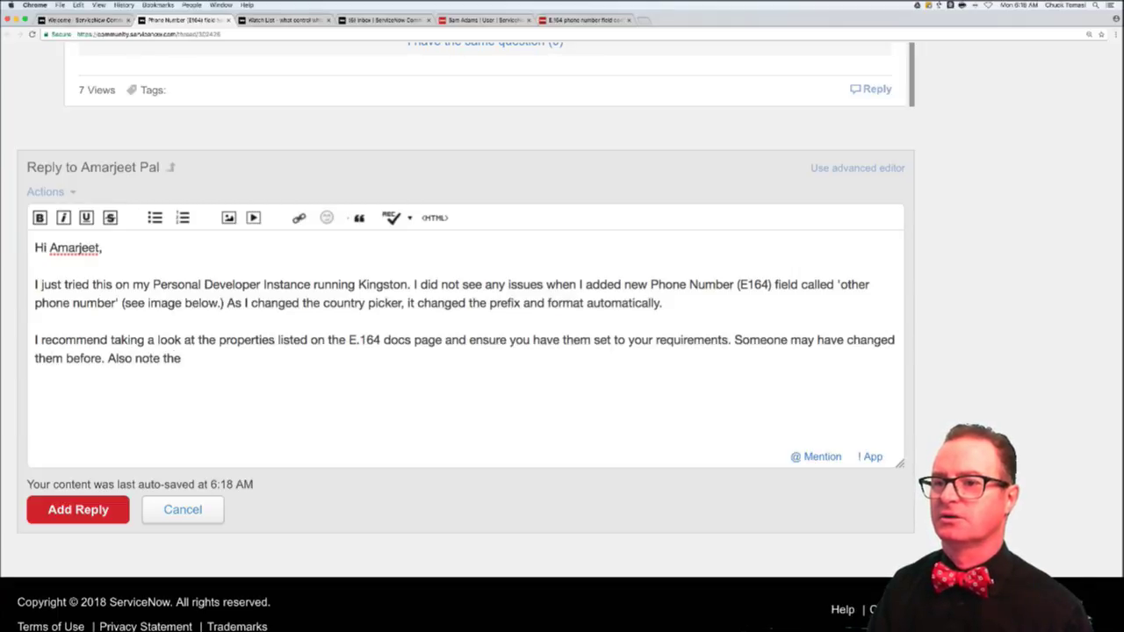
type("re are dictionary overri")
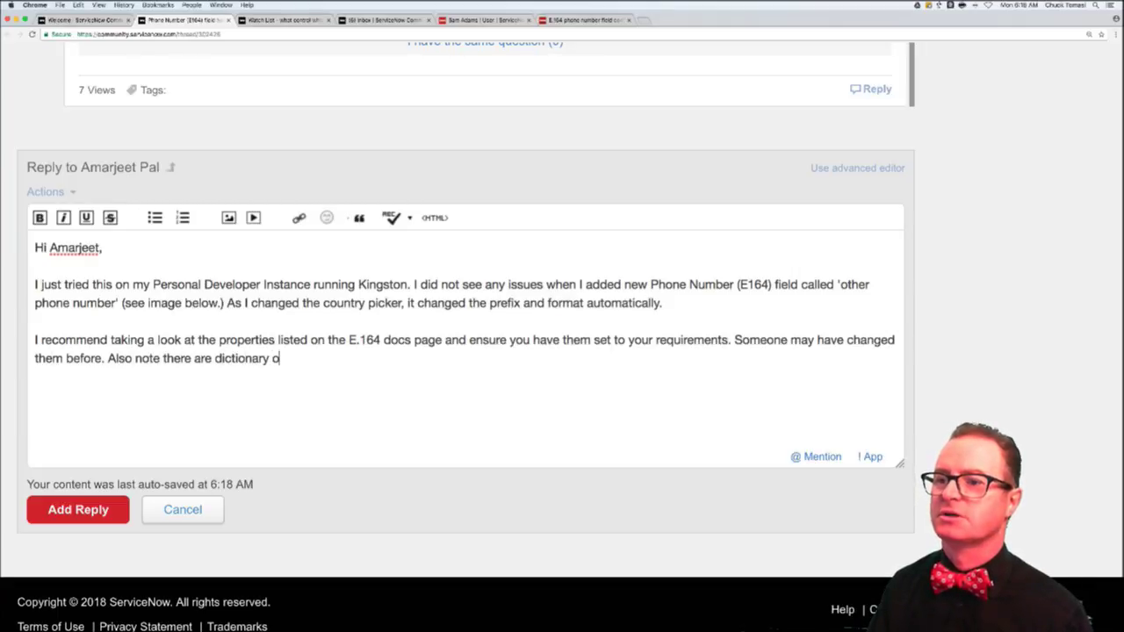
key("BackSpace")
key("BackSpace")
key("BackSpace")
key("BackSpace")
key("BackSpace")
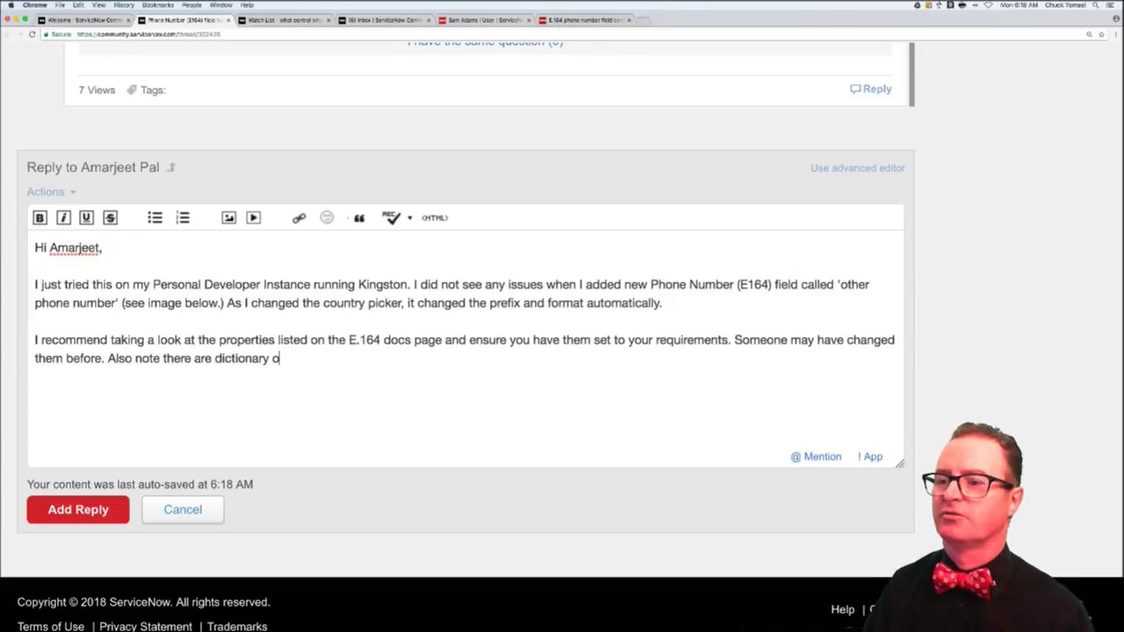
type("ttributes that overr")
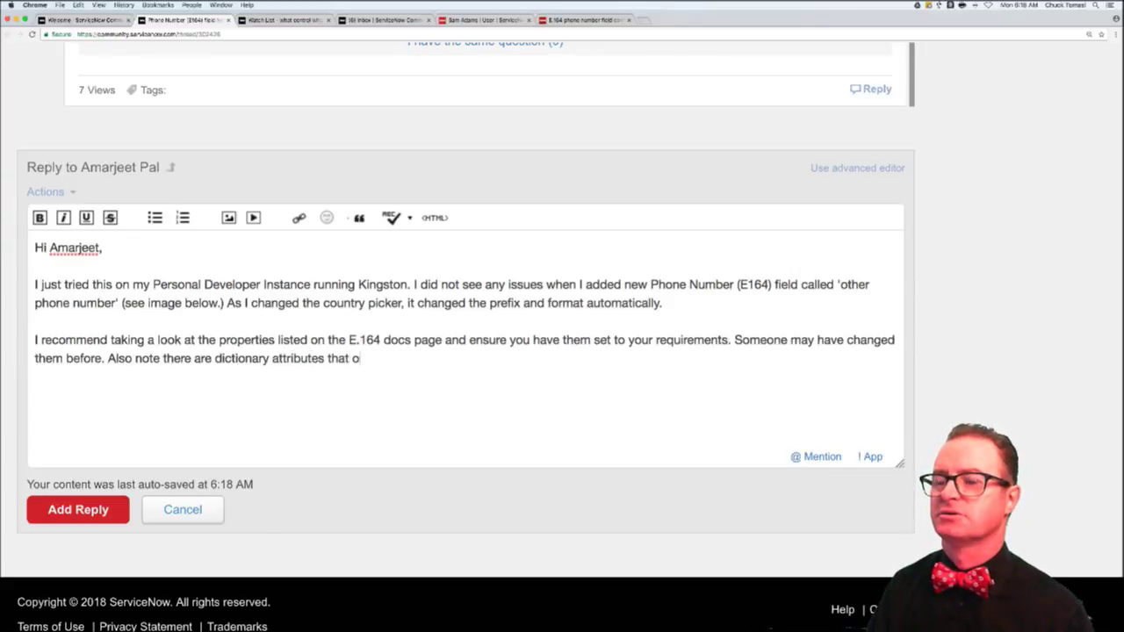
type("id")
key("BackSpace")
key("BackSpace")
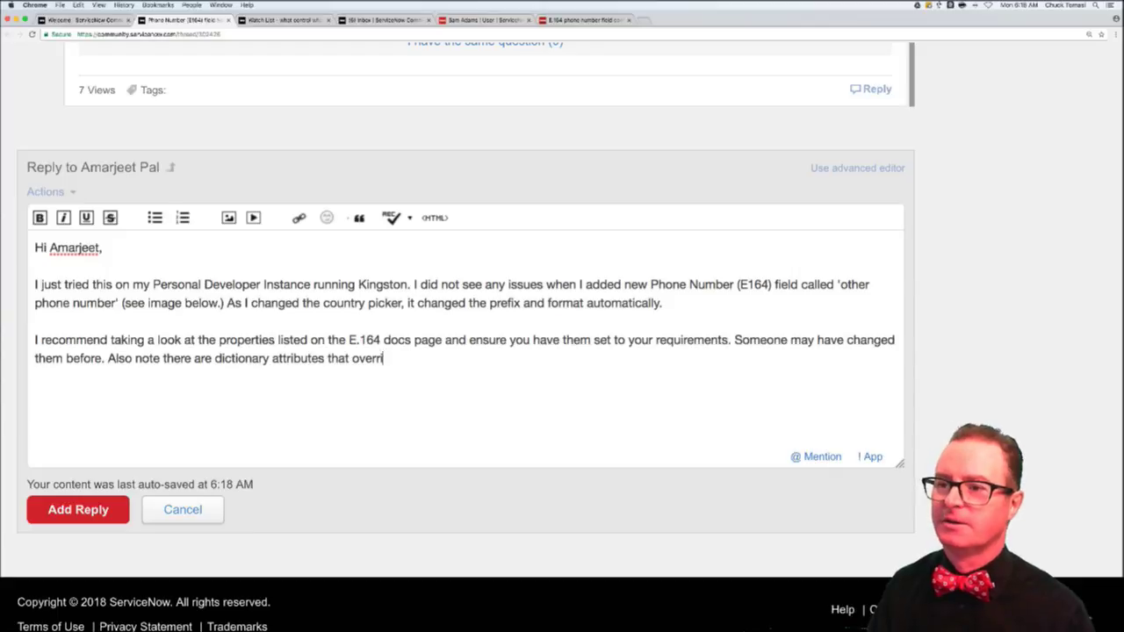
type("ide ")
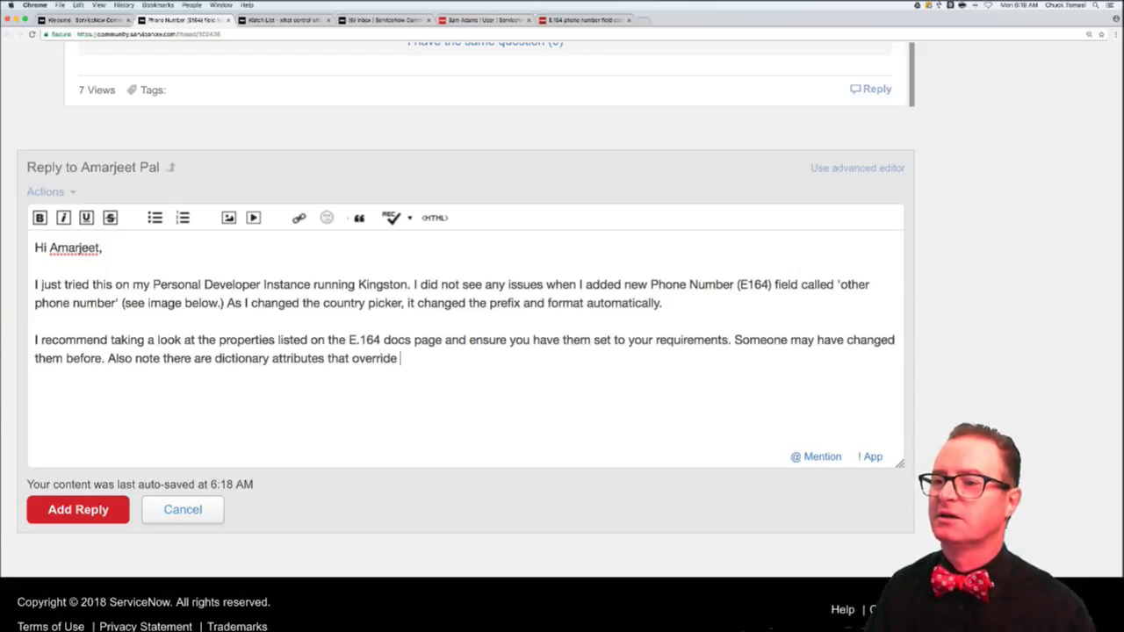
type("the")
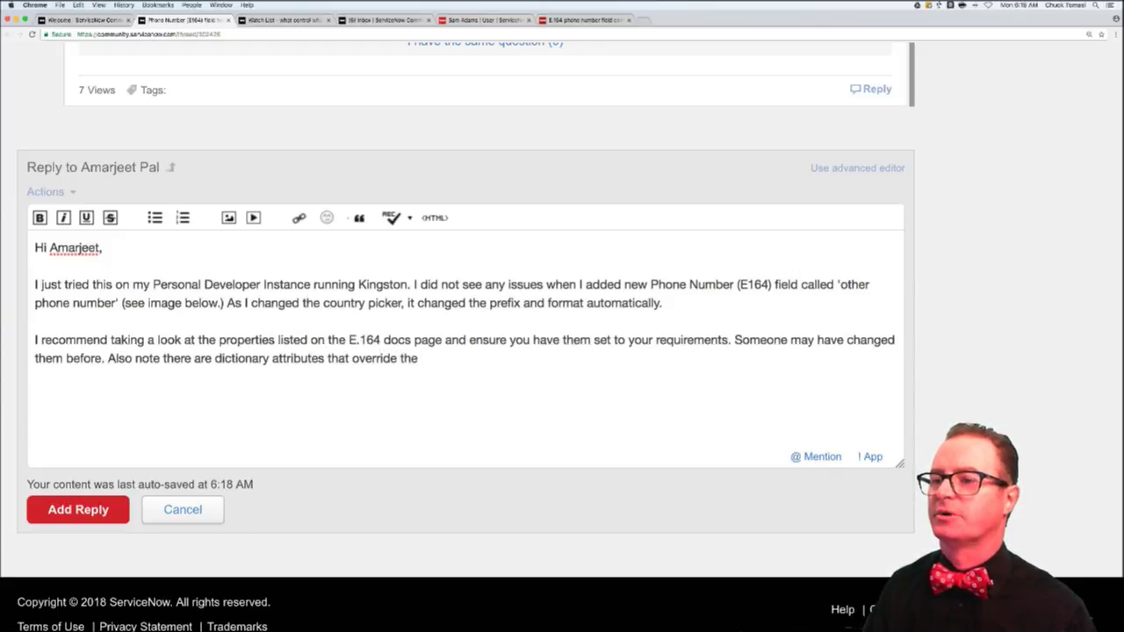
type(" p")
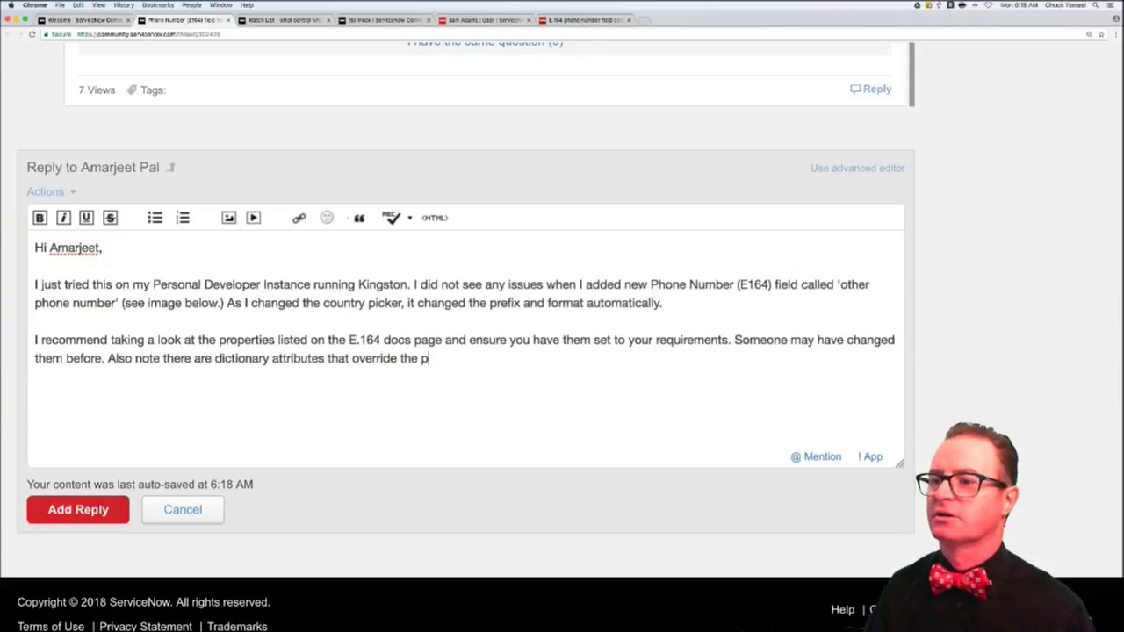
type("roperties. Check")
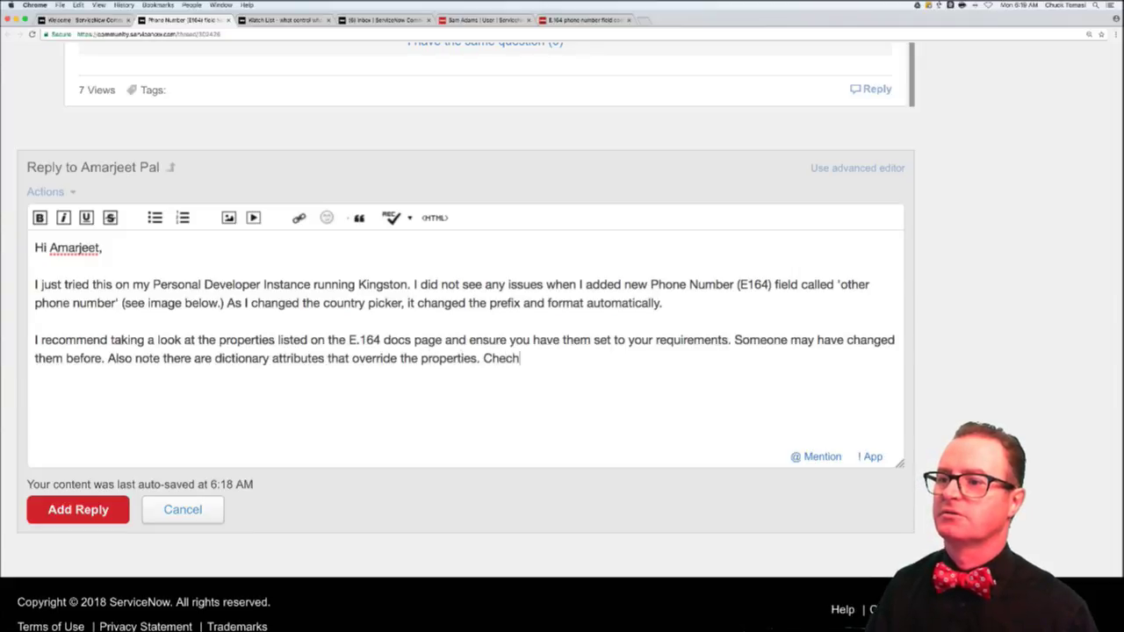
type("n")
key("BackSpace")
key("BackSpace")
type("k those for")
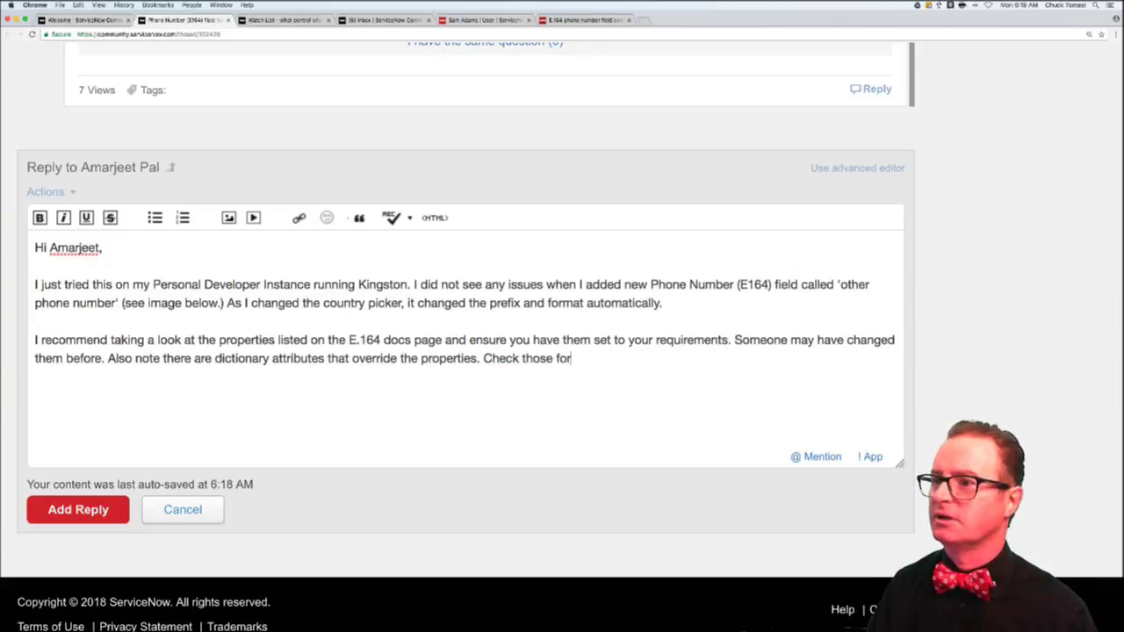
type(" your field as well.")
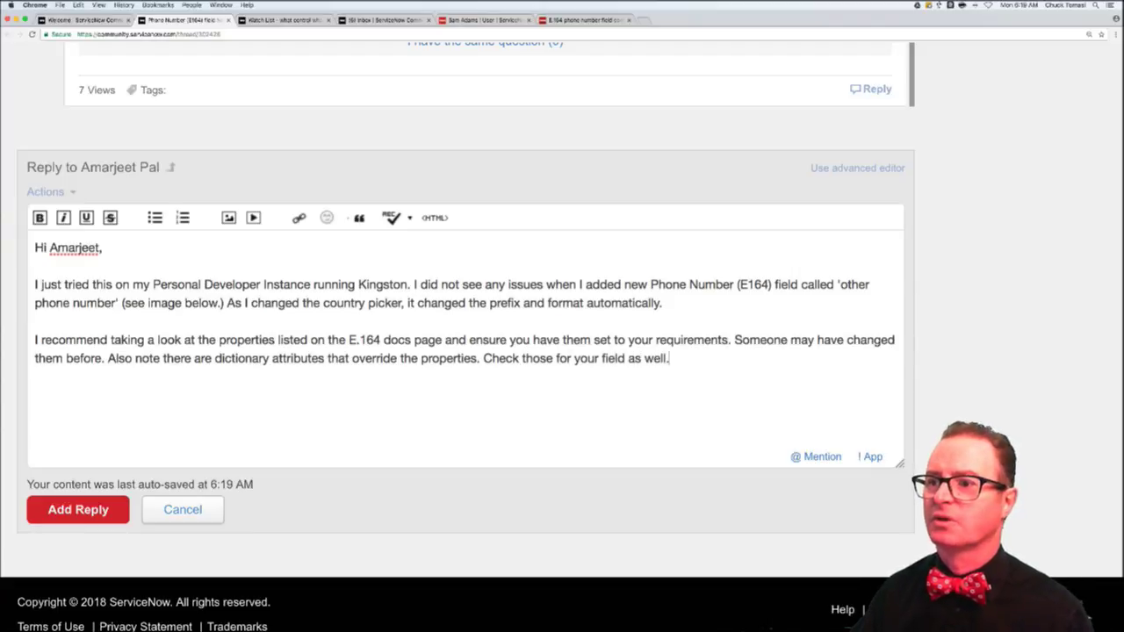
key("Return")
key("Return")
type("https://docs.servicenow.com/bundle/kingston-platform-administration/page/administer/field-administration/reference/r_ConfigureE164PhoneNumberFields.html")
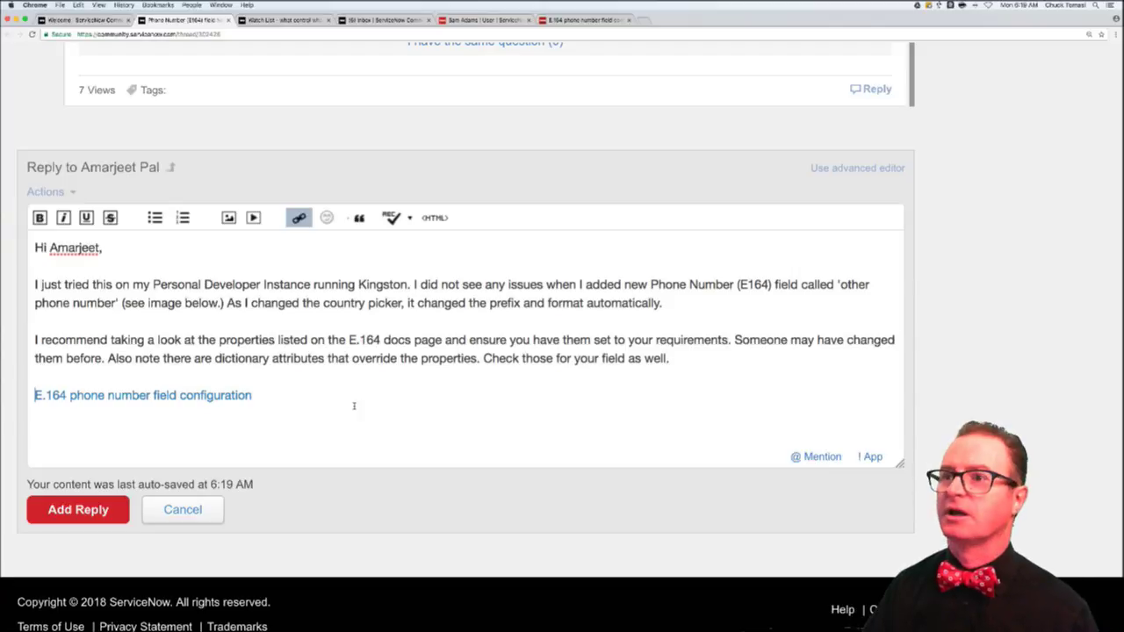
- Add the test user's Ireland other phone number screenshot on a new line below the docs link
left_click(343, 431)
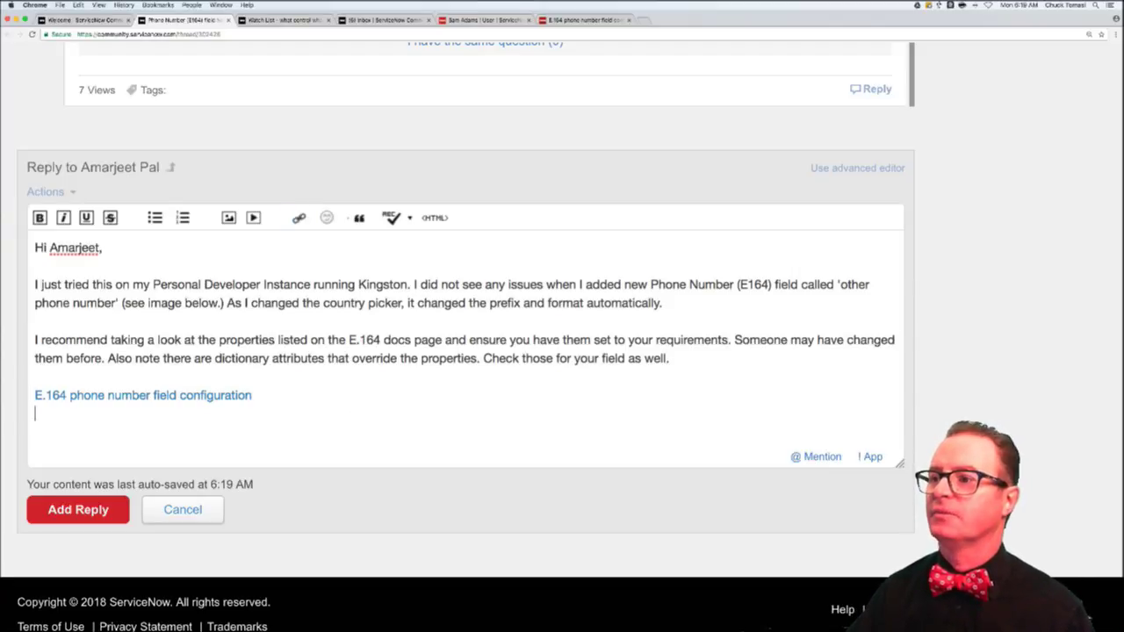
key("Return")
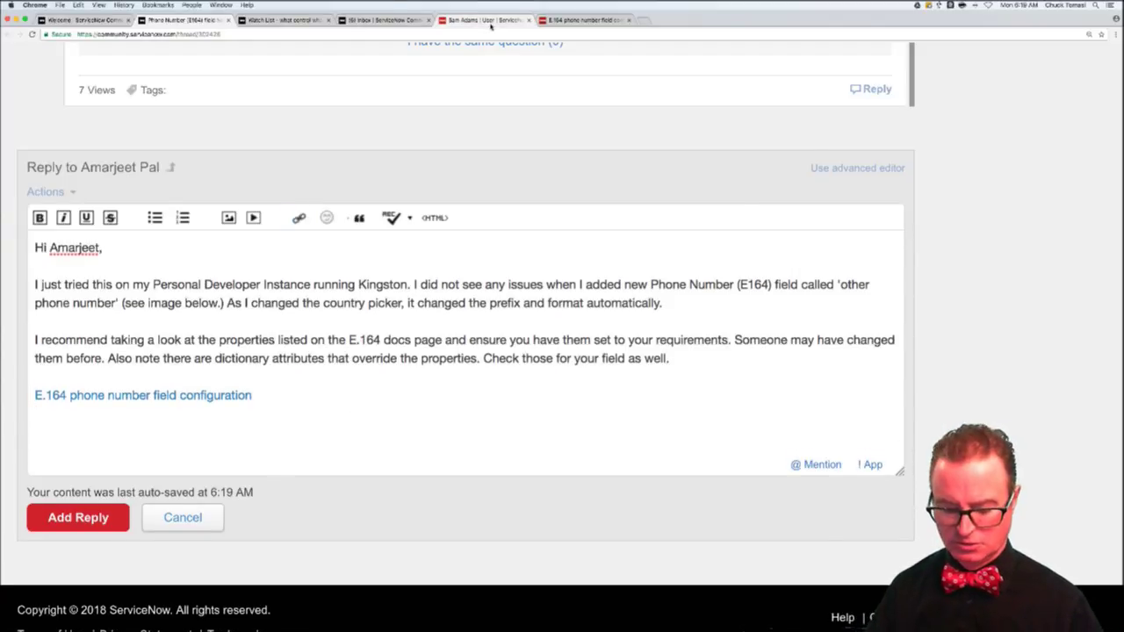
left_click(490, 20)
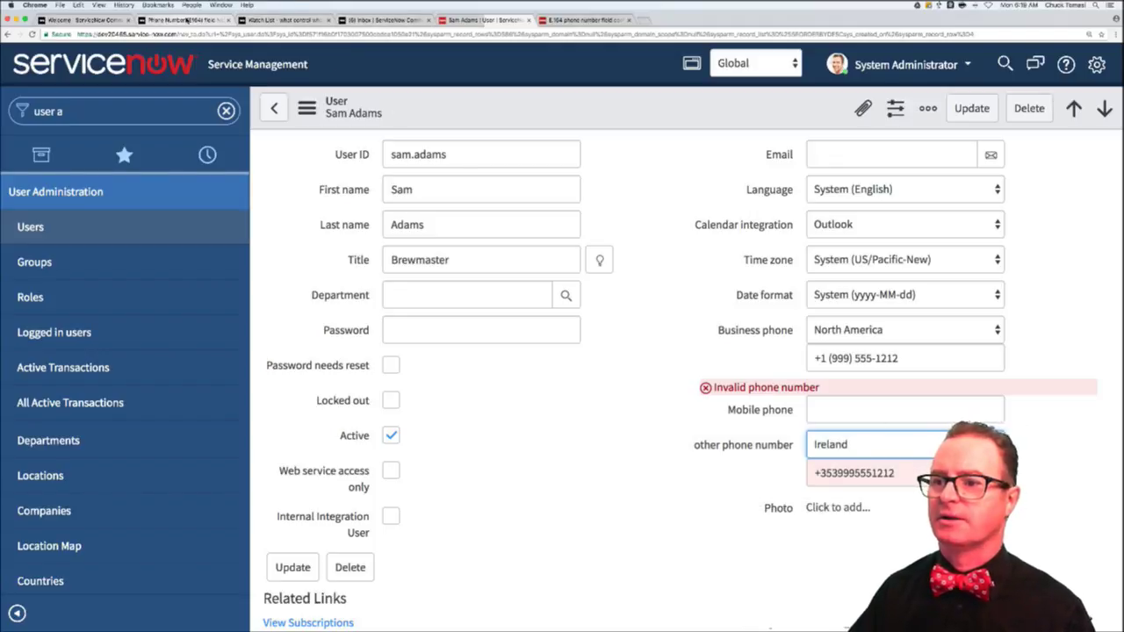
left_click(225, 19)
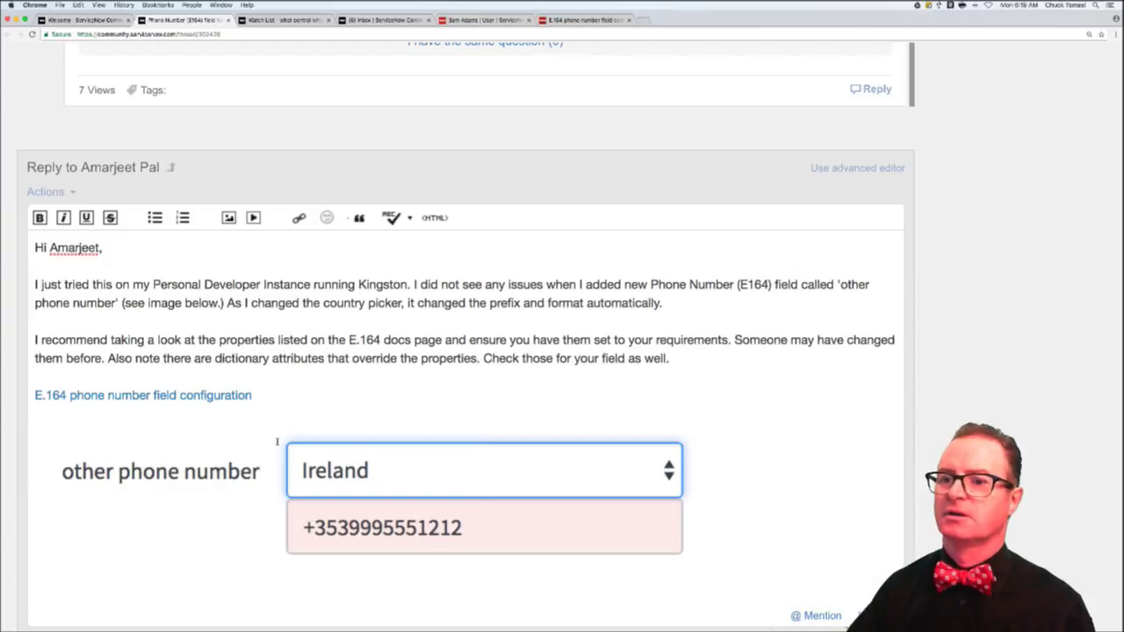
- Post the reply with Add Reply and close the phone number thread
scroll(86, 496, "down", 3)
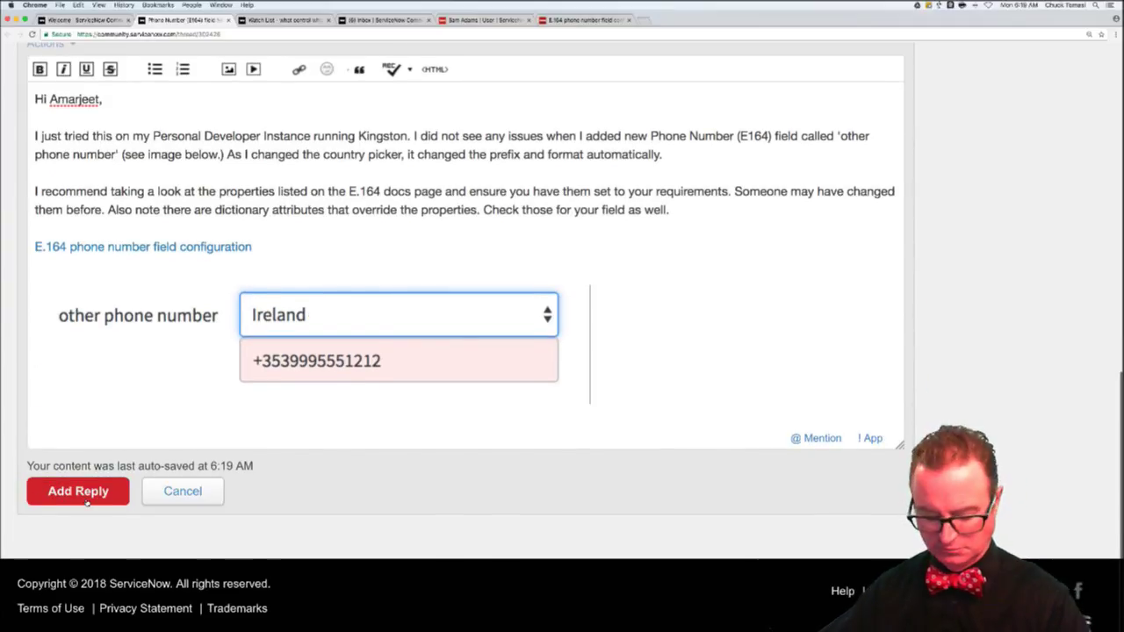
left_click(86, 496)
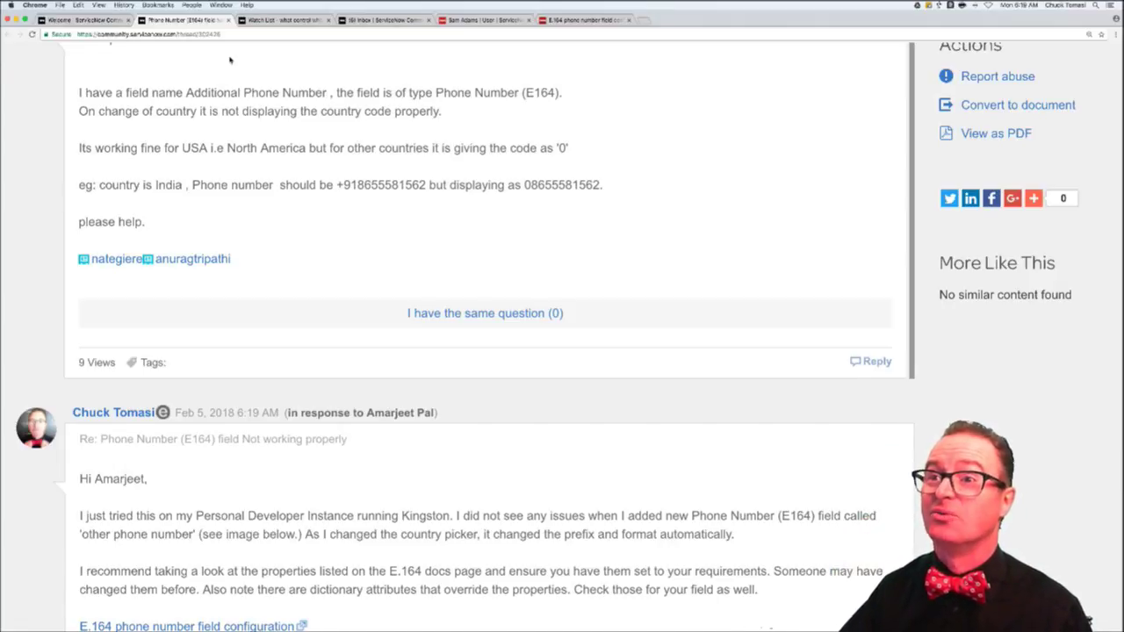
key("super+w")
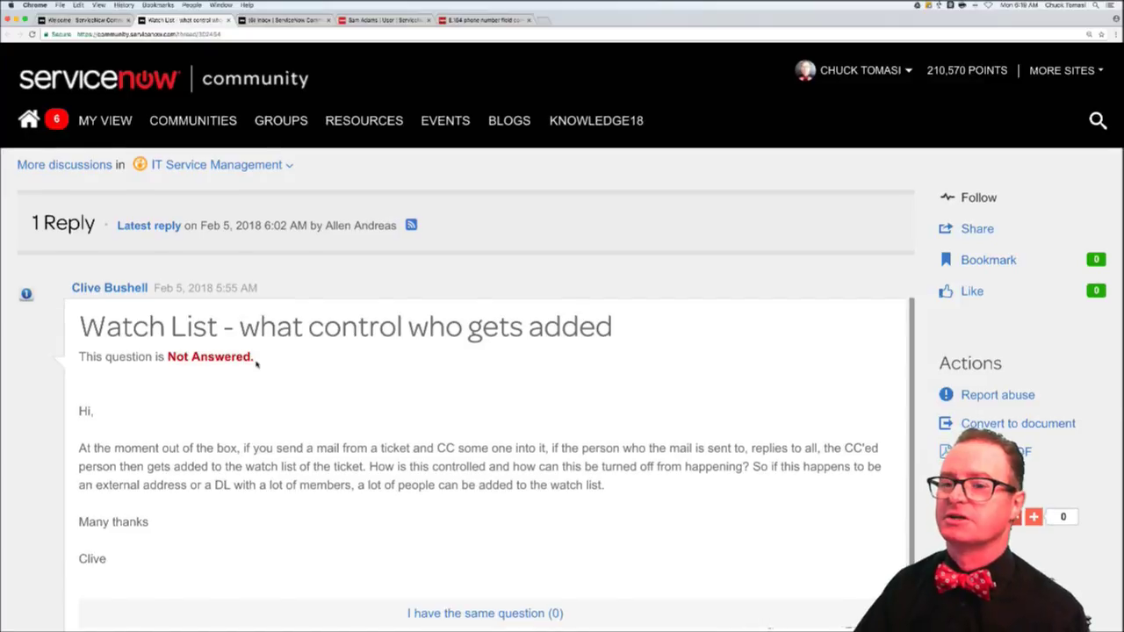
scroll(257, 365, "down", 2)
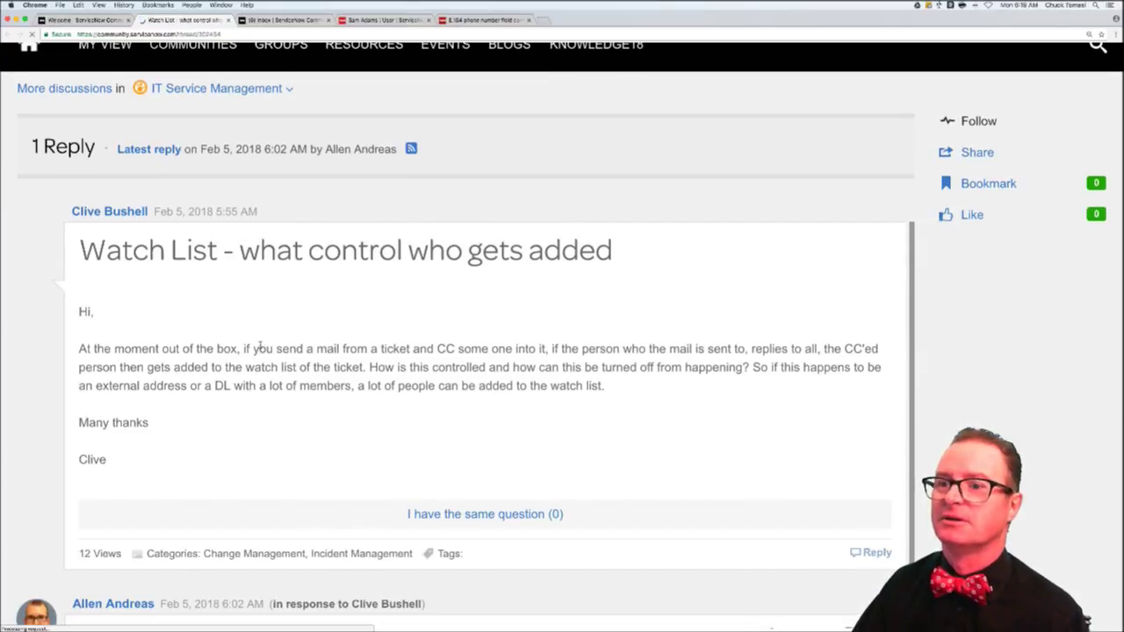
scroll(260, 346, "down", 2)
scroll(260, 347, "down", 1)
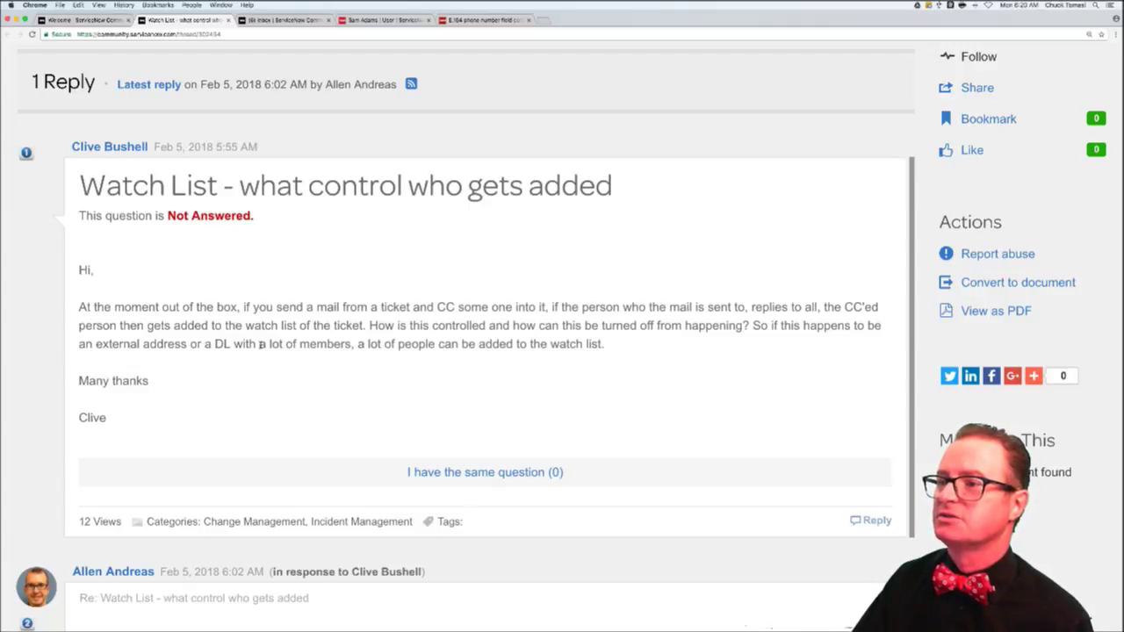
scroll(260, 346, "down", 1)
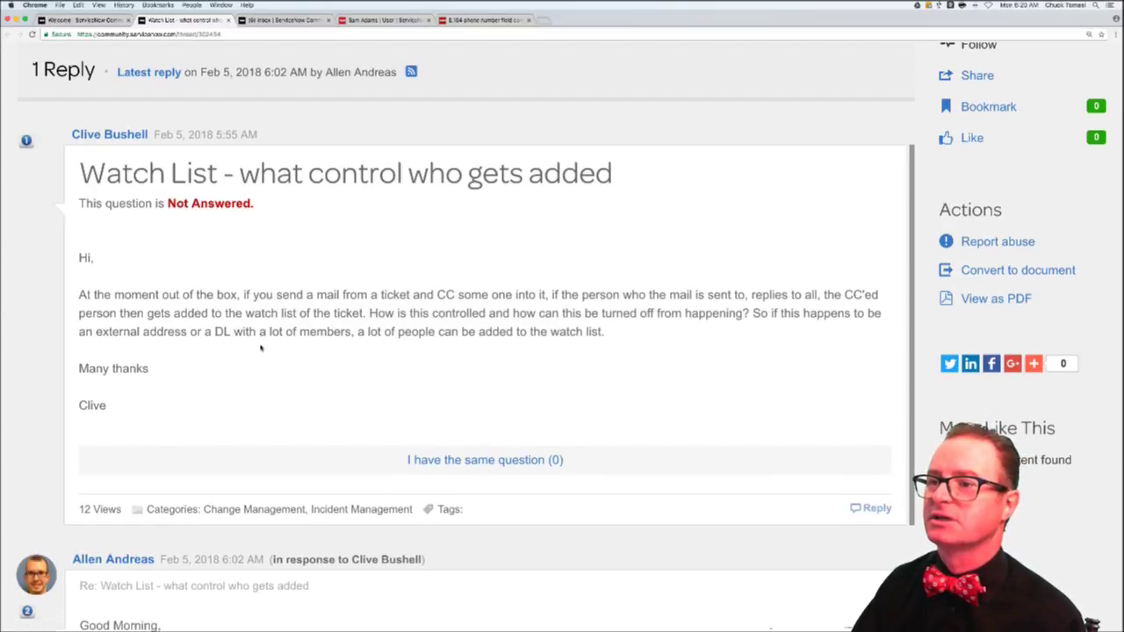
scroll(260, 346, "down", 1)
scroll(260, 347, "down", 3)
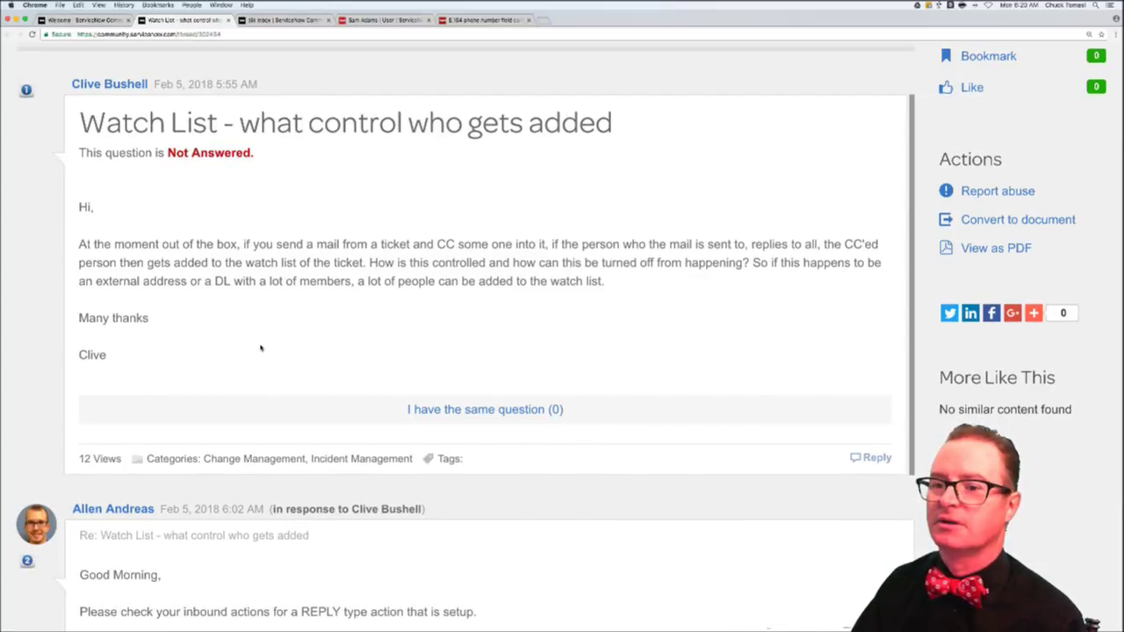
scroll(260, 346, "down", 3)
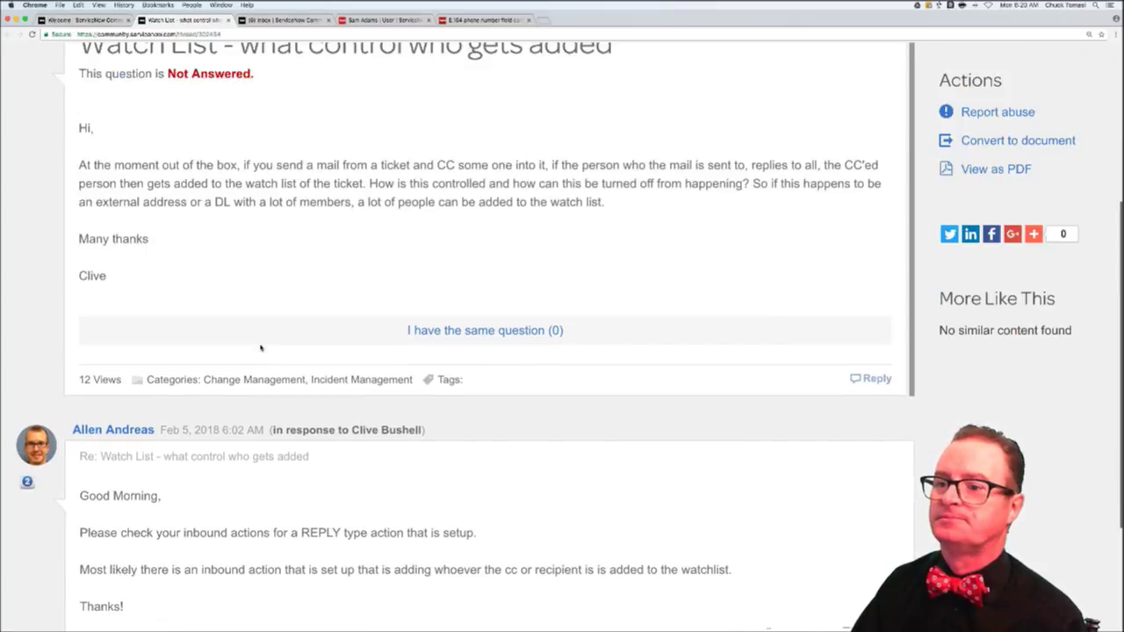
scroll(260, 347, "down", 1)
scroll(260, 346, "down", 5)
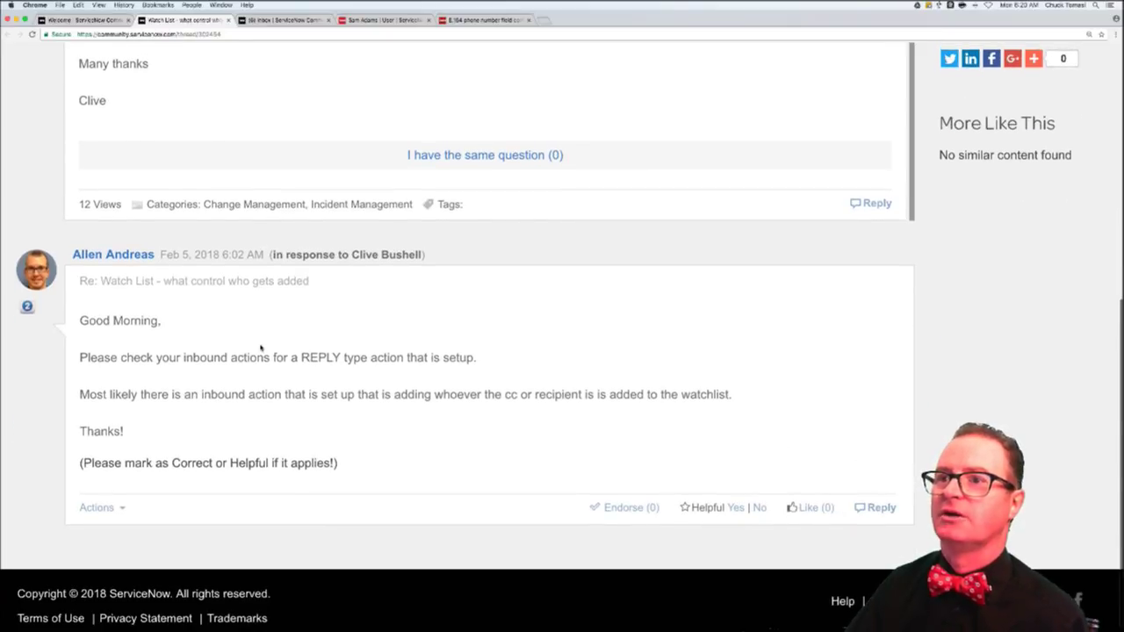
scroll(261, 347, "up", 10)
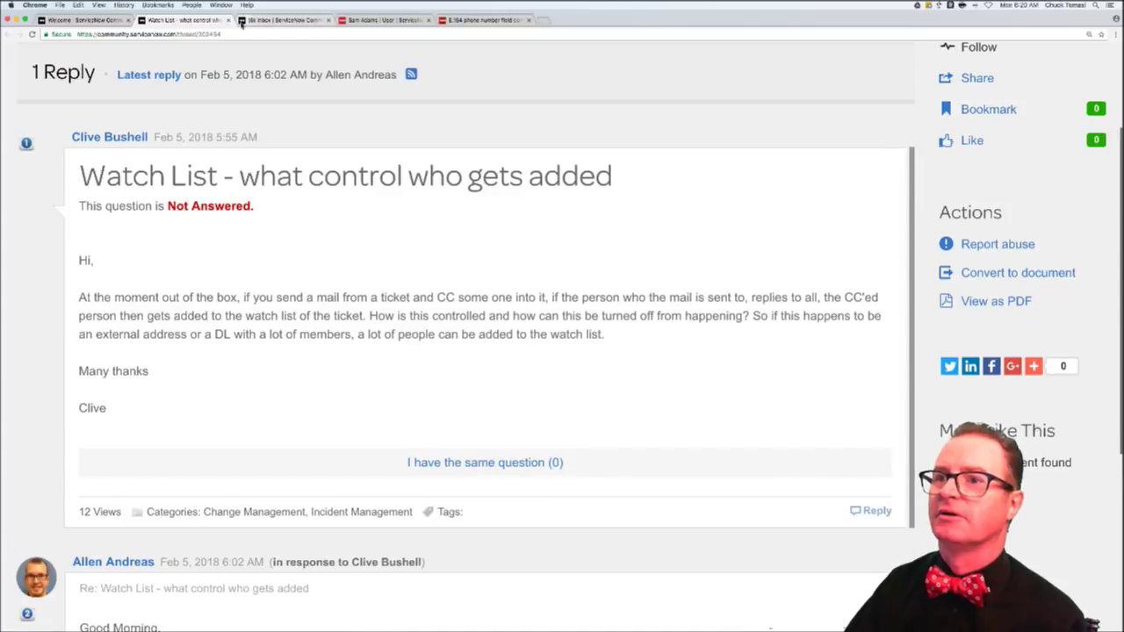
- Close the Watch List thread and scroll the Welcome page to the Unanswered Recent Content list
left_click(228, 20)
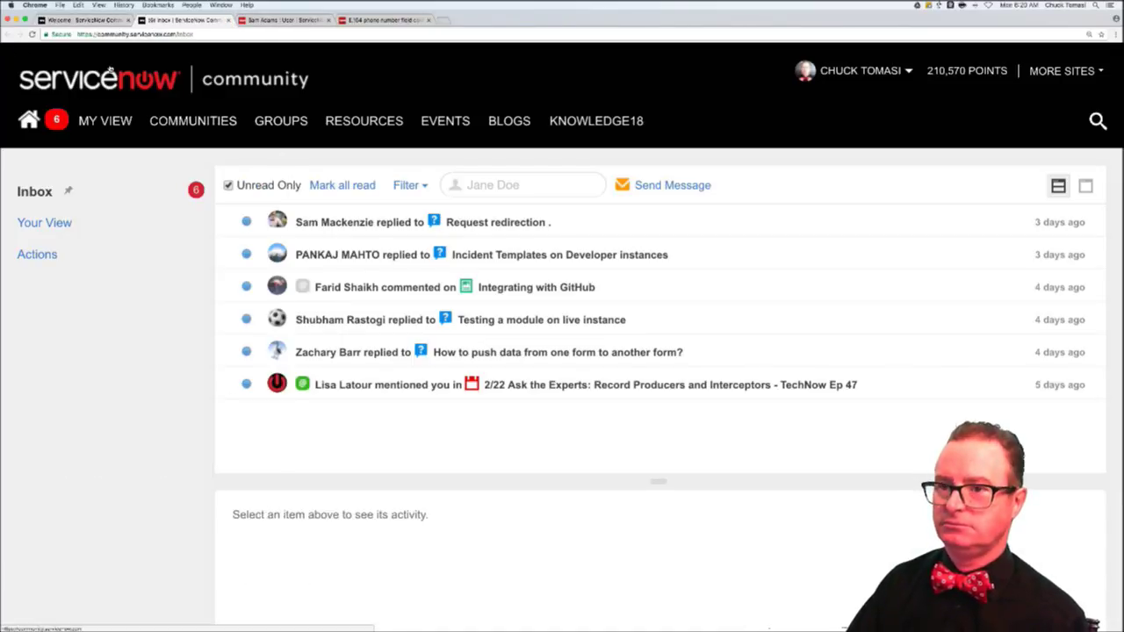
left_click(95, 20)
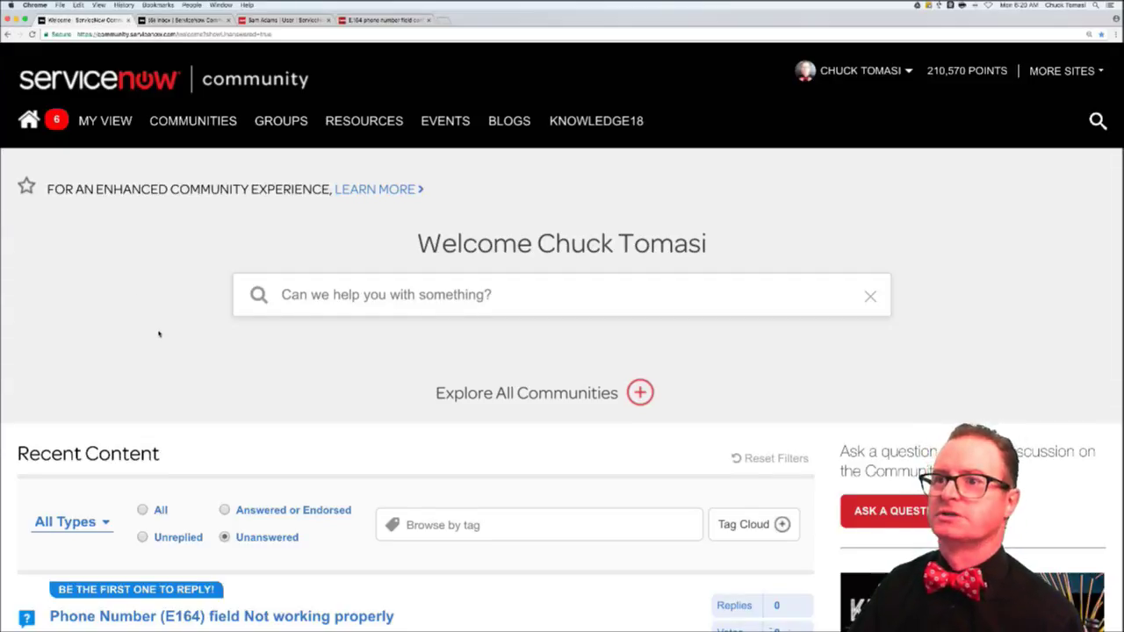
scroll(159, 334, "down", 5)
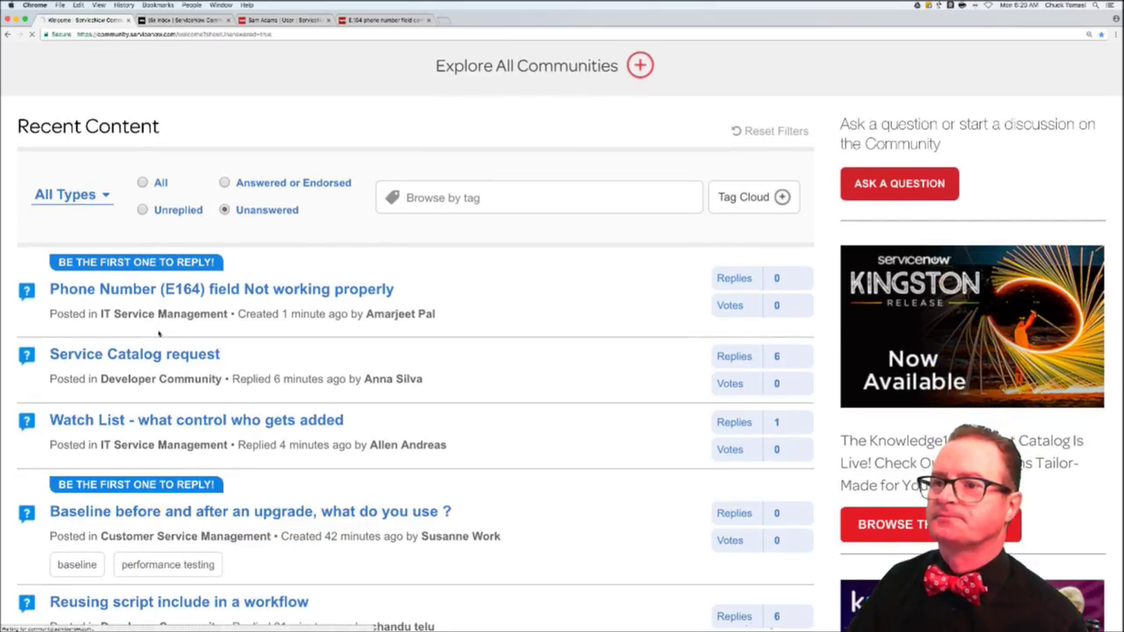
scroll(159, 333, "down", 1)
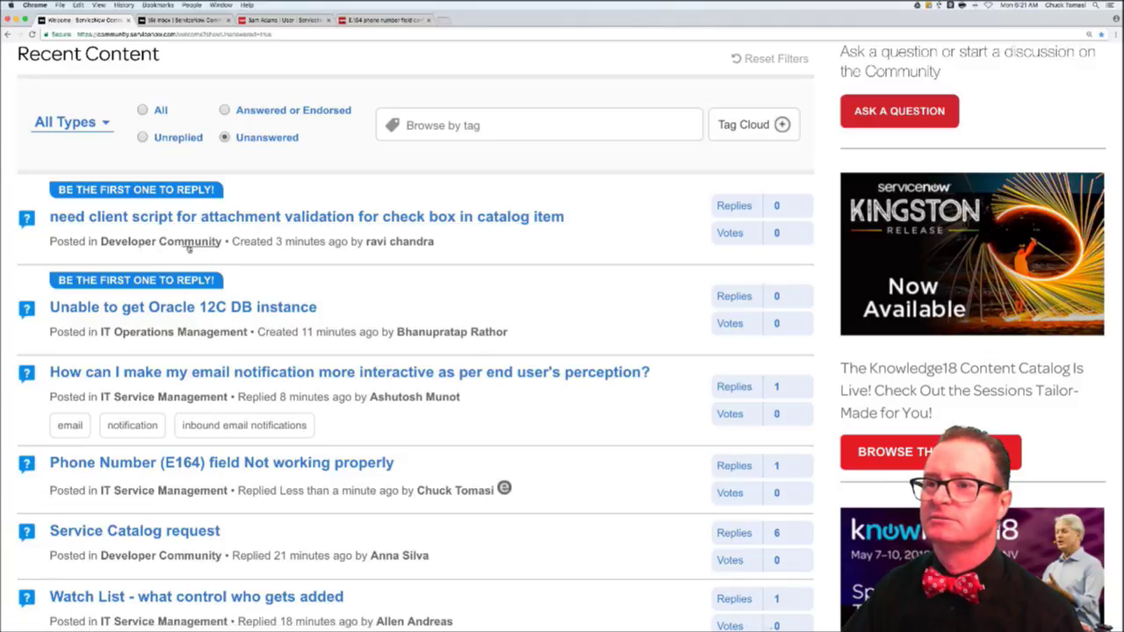
mouse_move(256, 221)
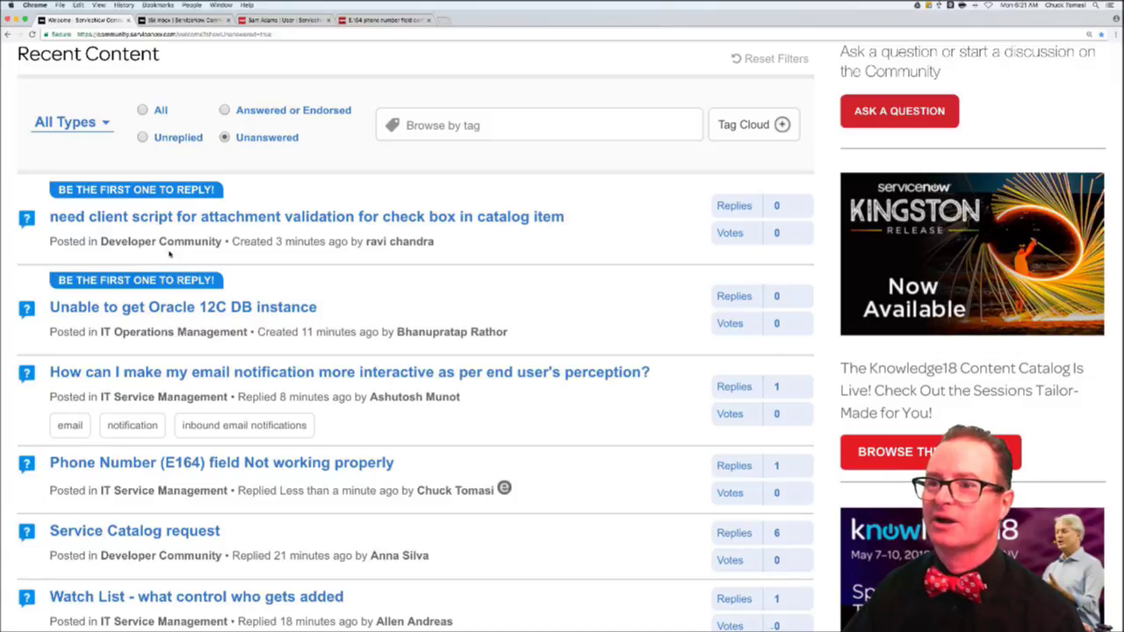
- Open 'need client script for attachment validation' in a new tab and review its onSubmit code
left_click(274, 220, "super")
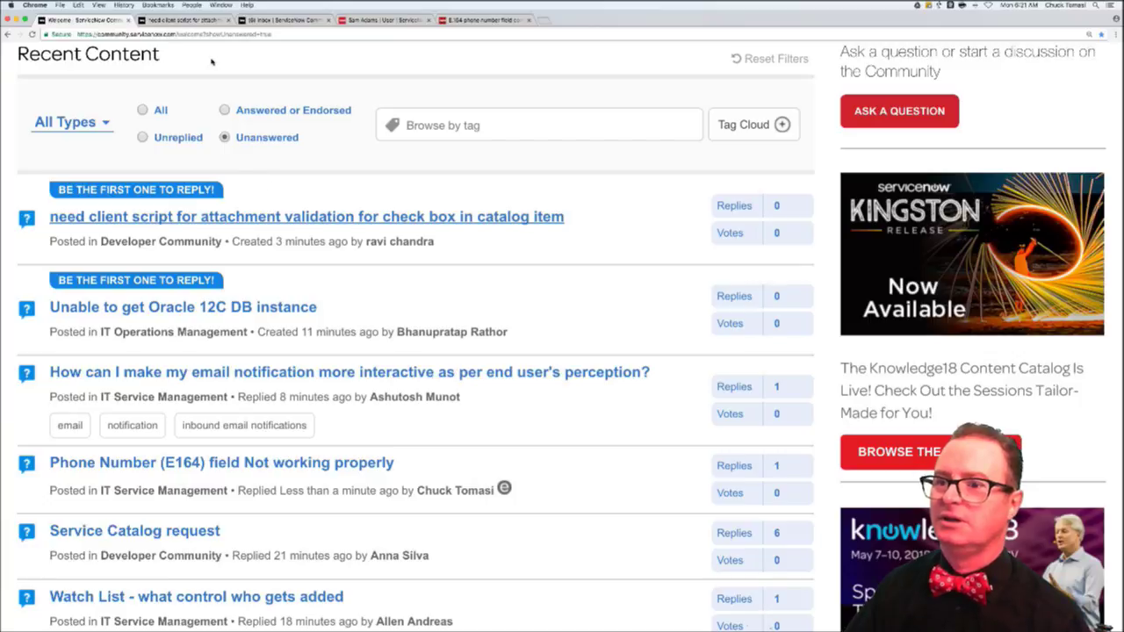
left_click(182, 19)
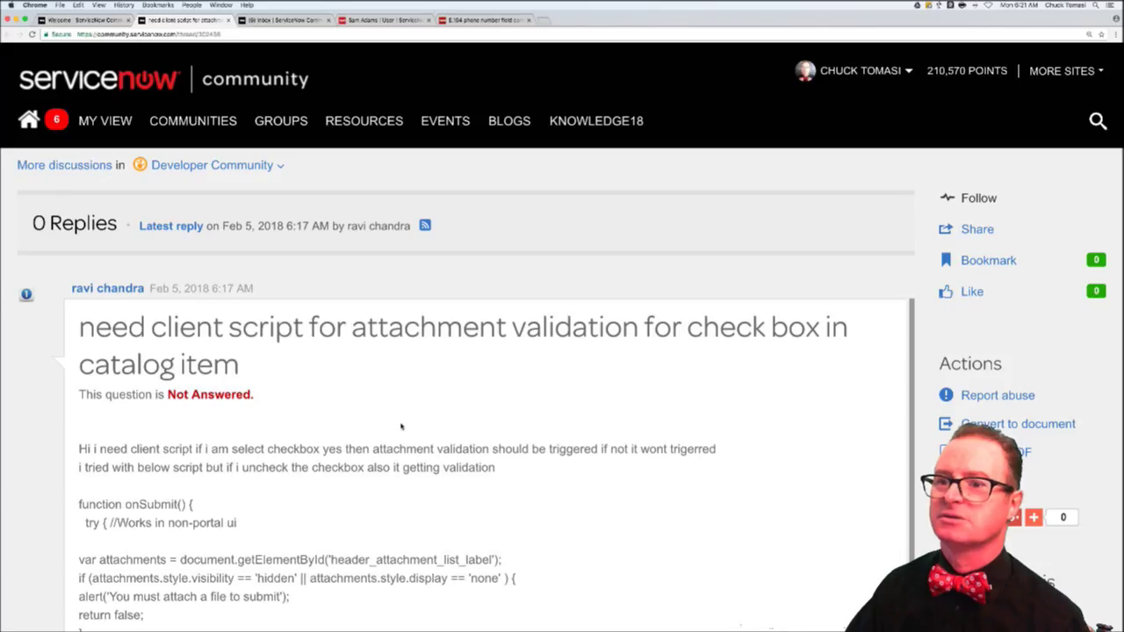
scroll(401, 426, "down", 3)
scroll(401, 425, "down", 2)
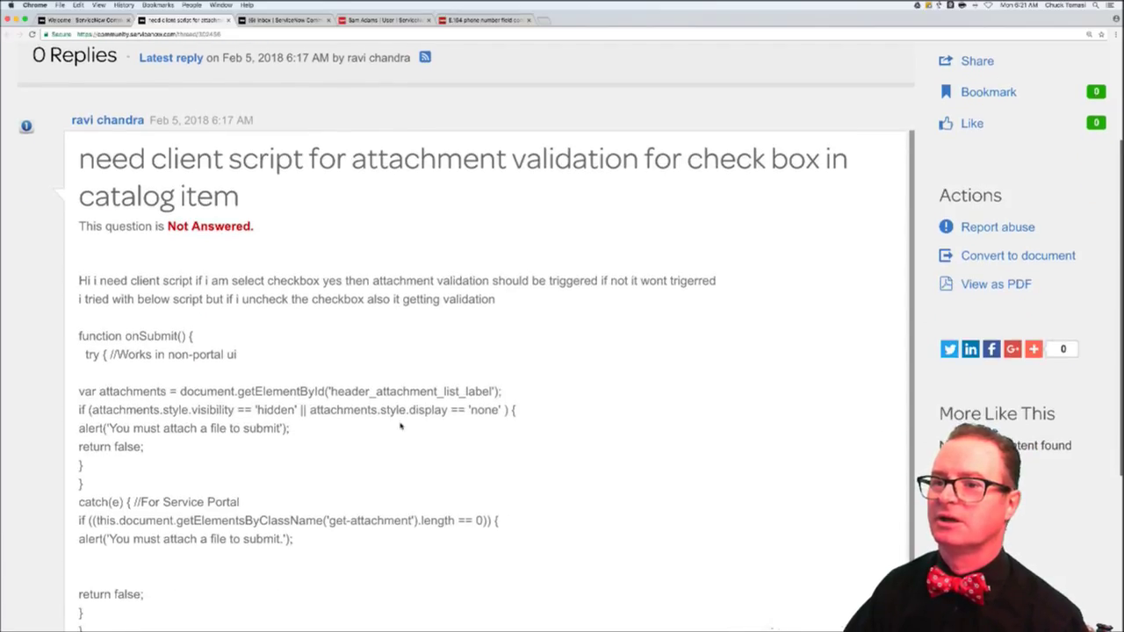
scroll(401, 417, "down", 4)
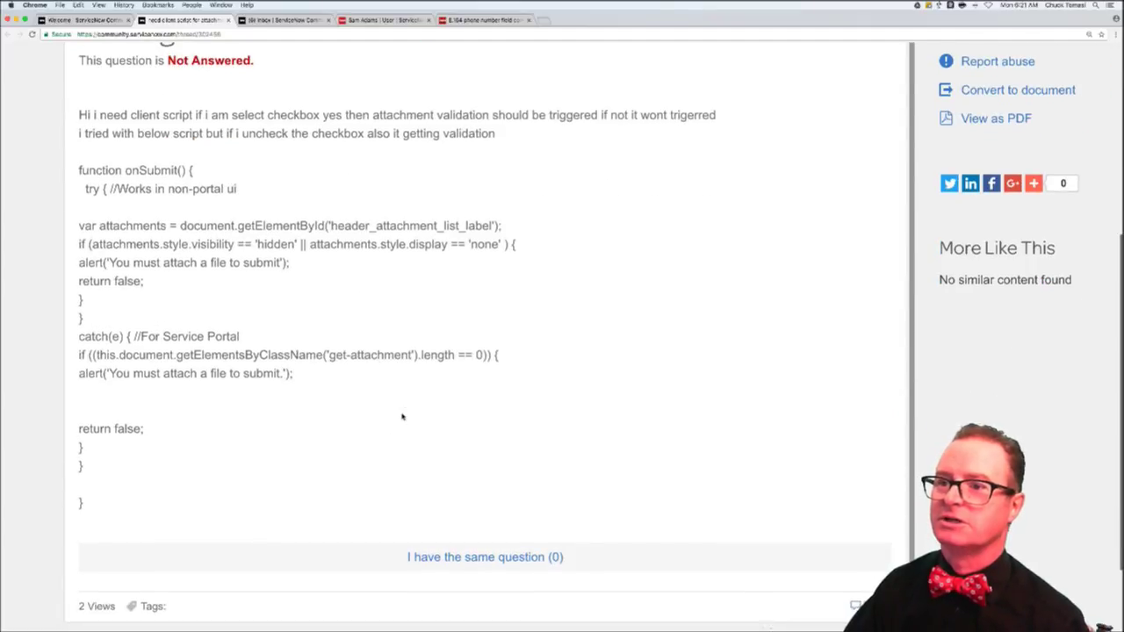
scroll(401, 416, "down", 1)
left_click_drag(119, 323, 309, 323)
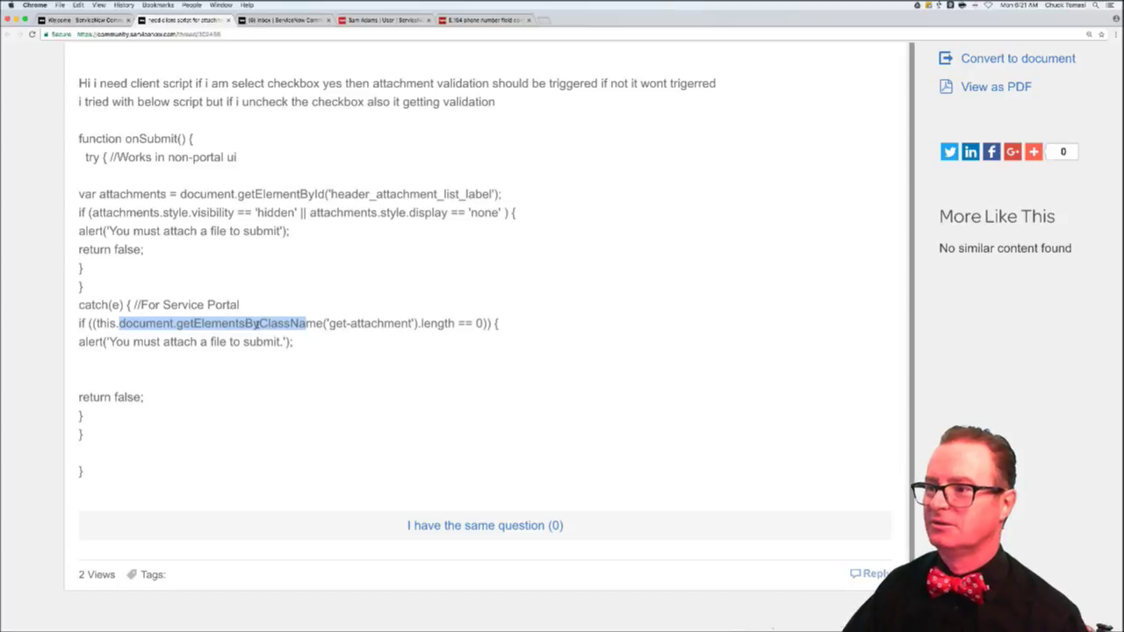
left_click(488, 393)
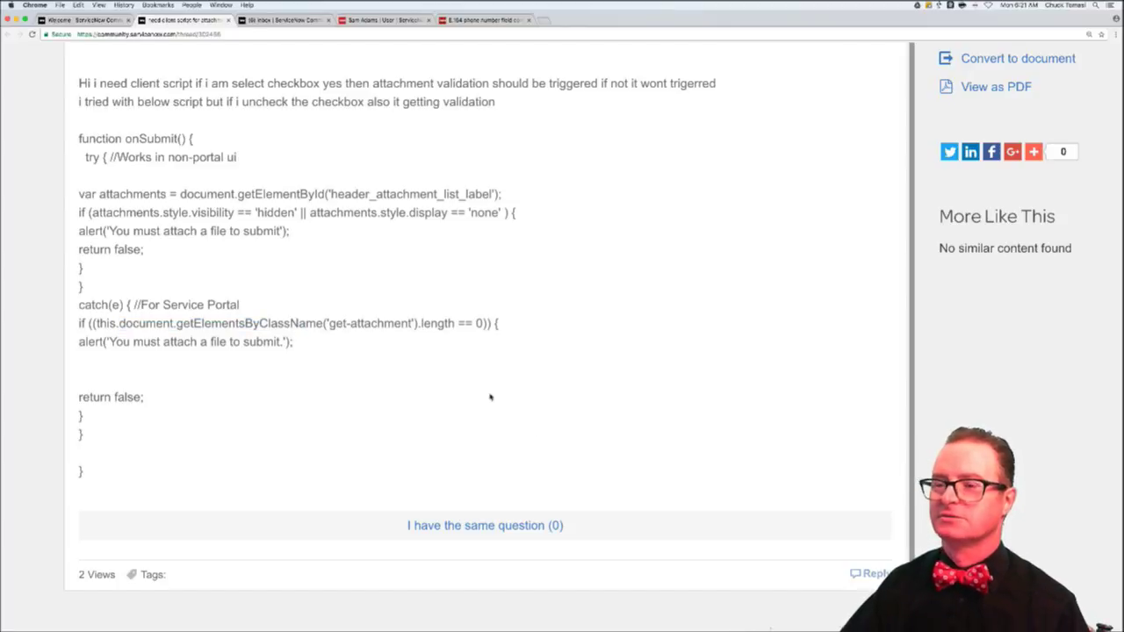
- Write the opening paragraph: don't manipulate the DOM from a client script, the number 1 upgrade-issue cause
left_click(875, 574)
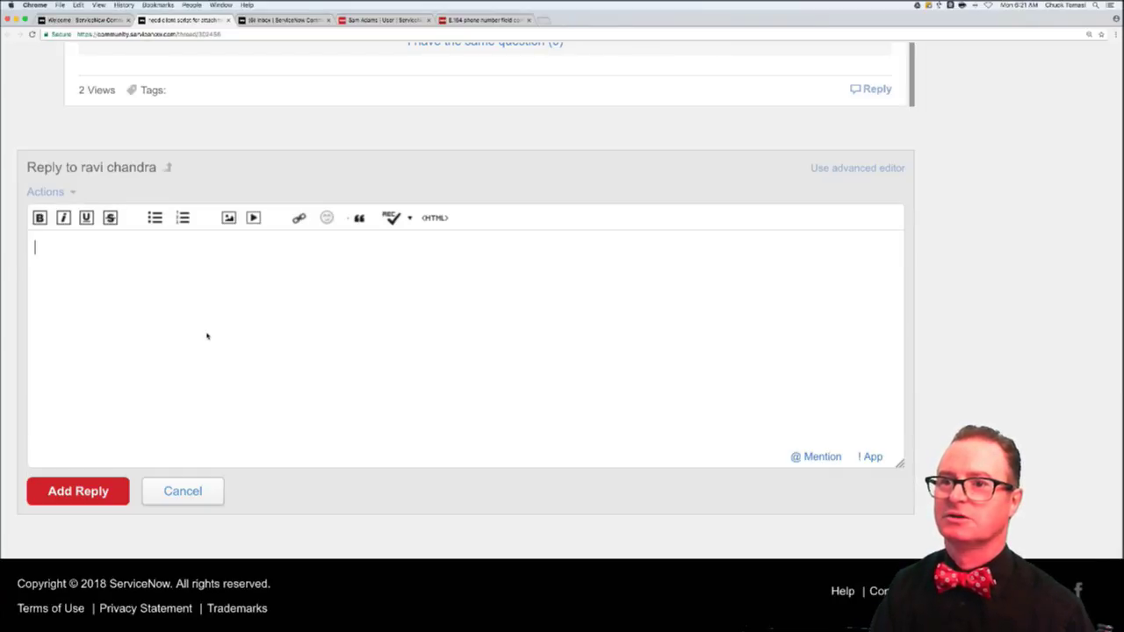
type("My first")
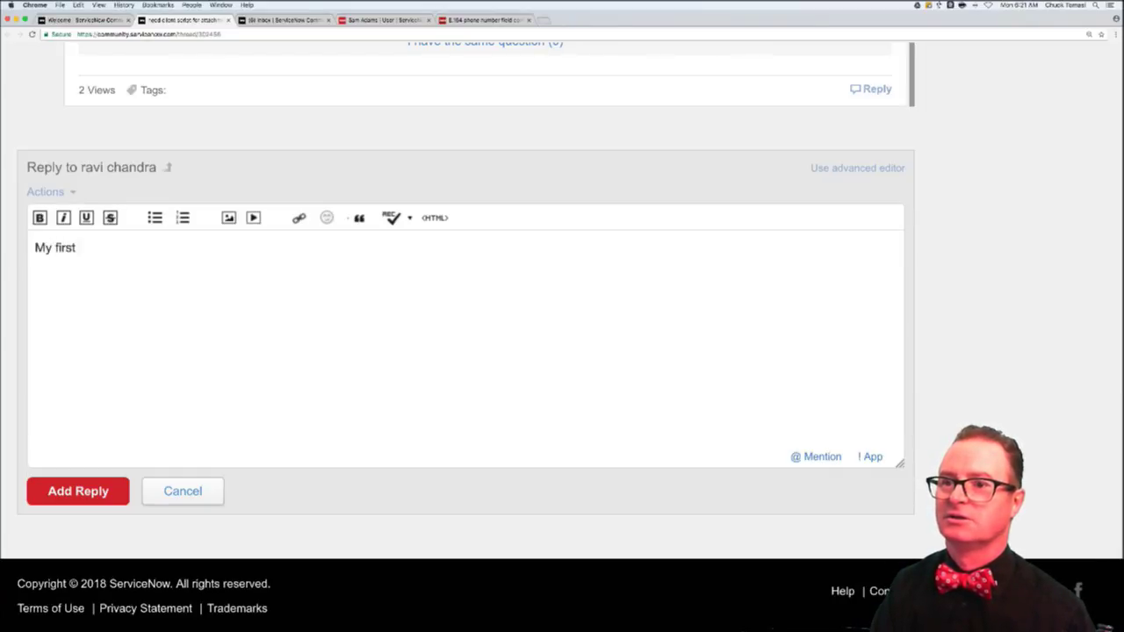
type(" note on this is - ")
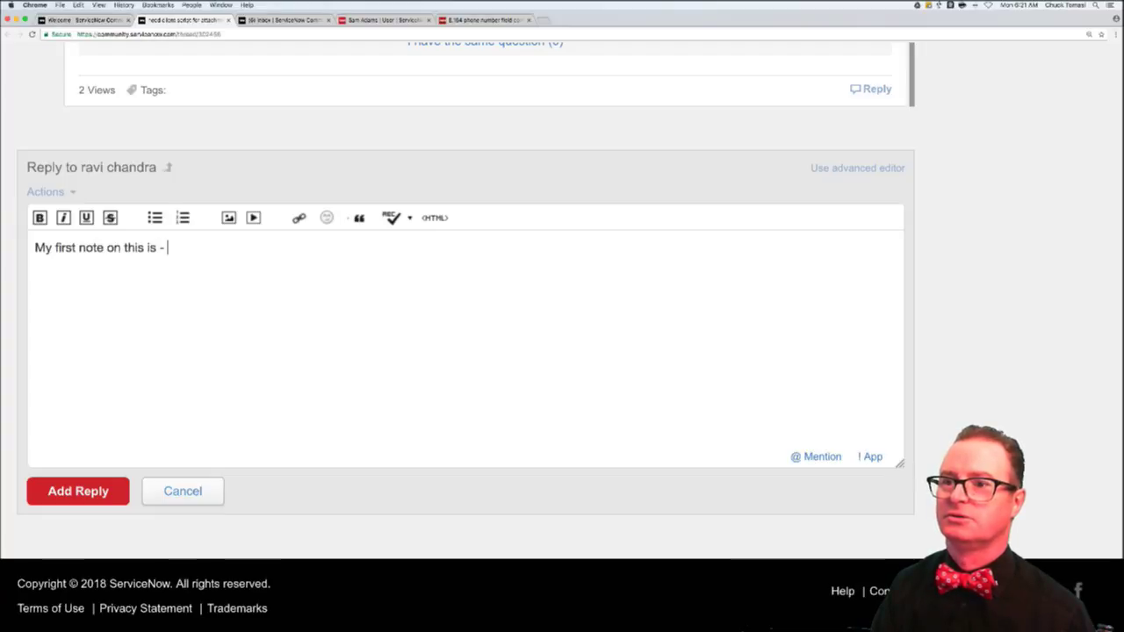
type("don't do DOM")
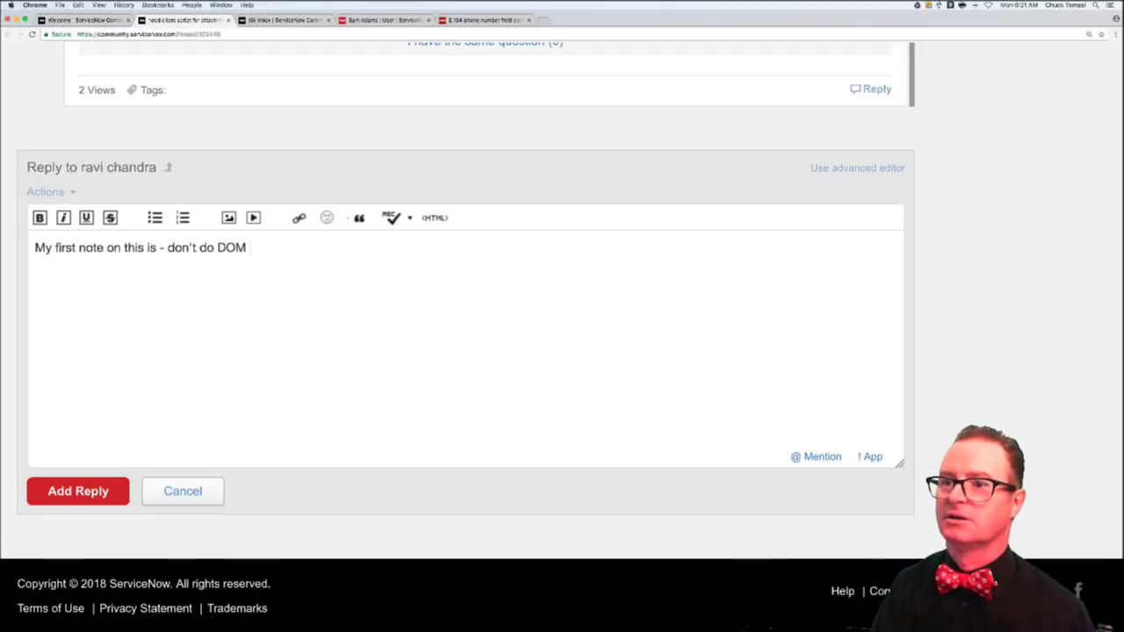
type(" manipu")
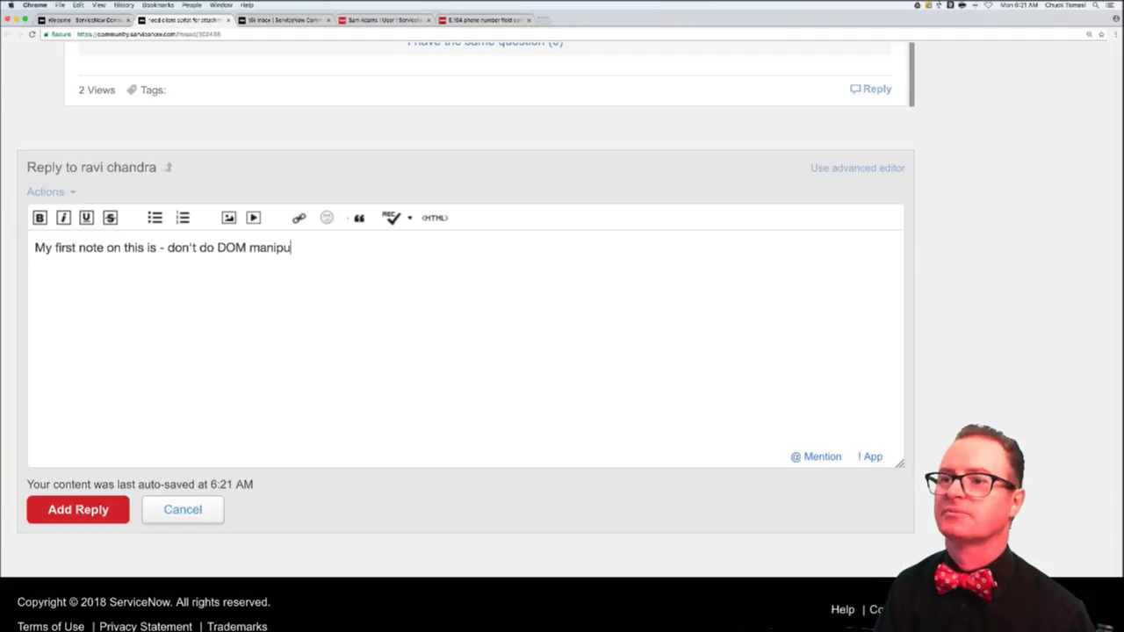
type("lation froma client")
key("BackSpace")
key("BackSpace")
key("BackSpace")
key("BackSpace")
key("BackSpace")
key("BackSpace")
key("BackSpace")
key("BackSpace")
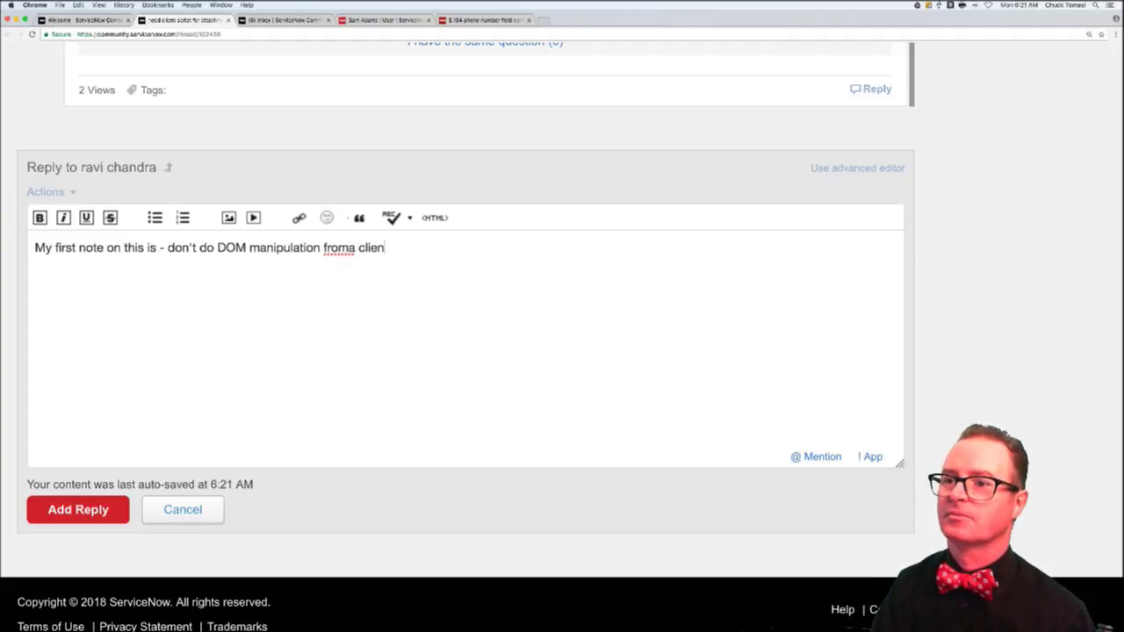
type("a client")
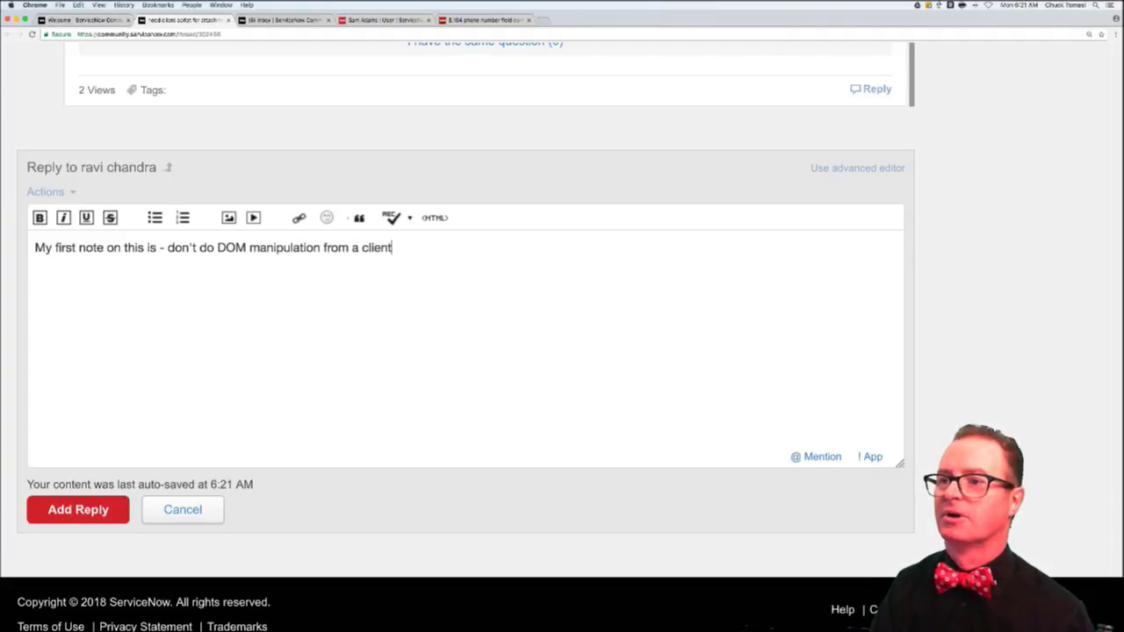
type(" script. It's the number 1")
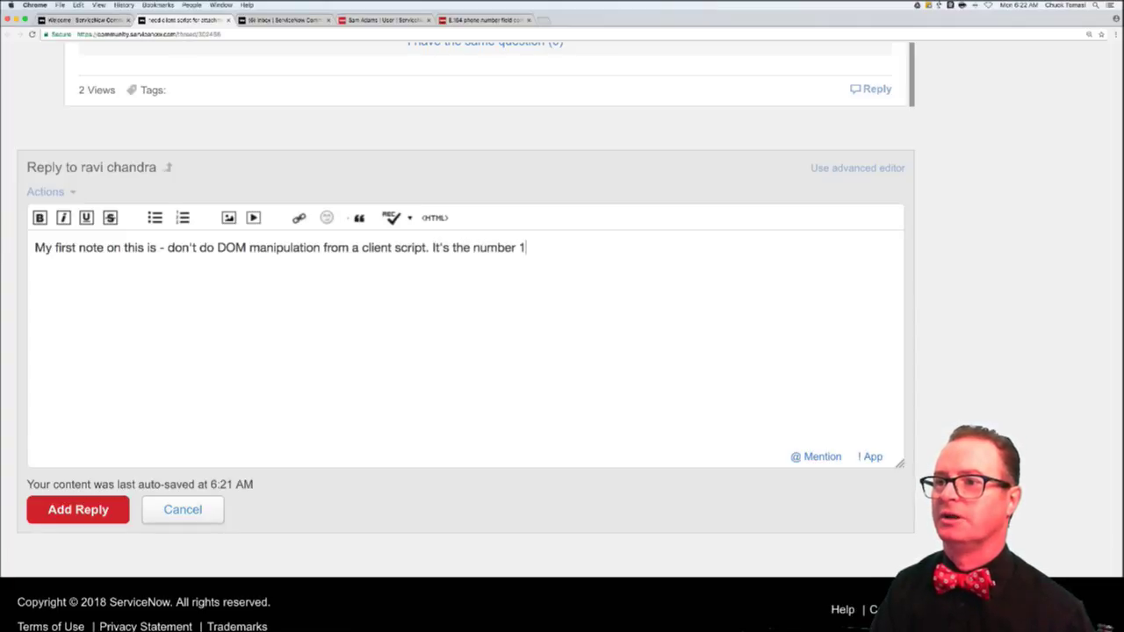
type("cause of upgrad")
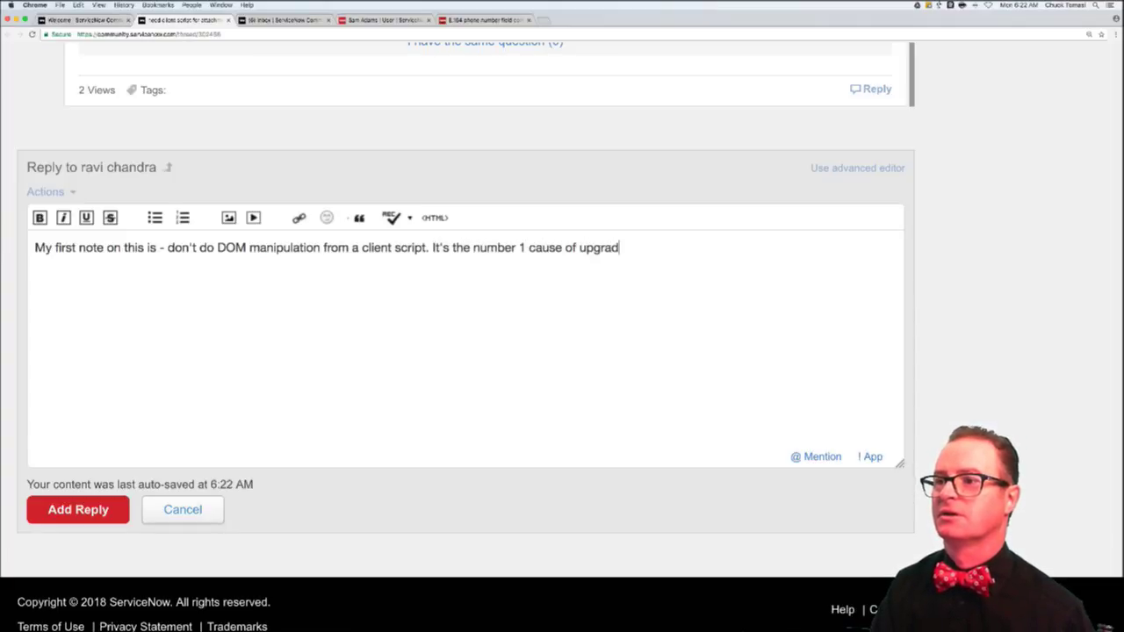
type("e issues.")
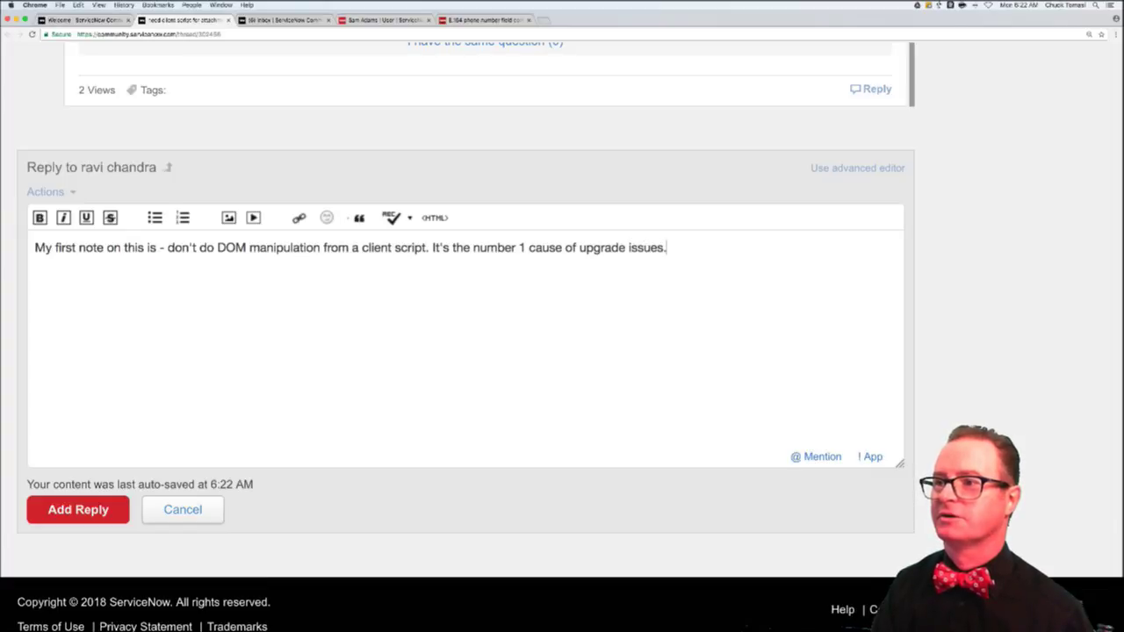
type(" If you ref")
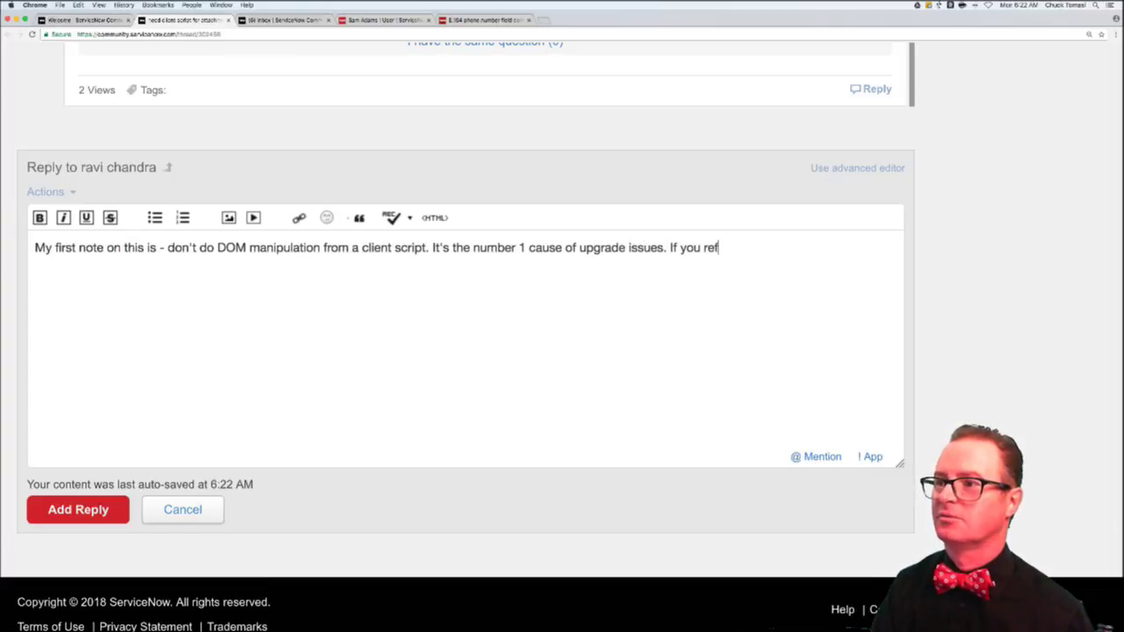
type("erence anything from a client script as")
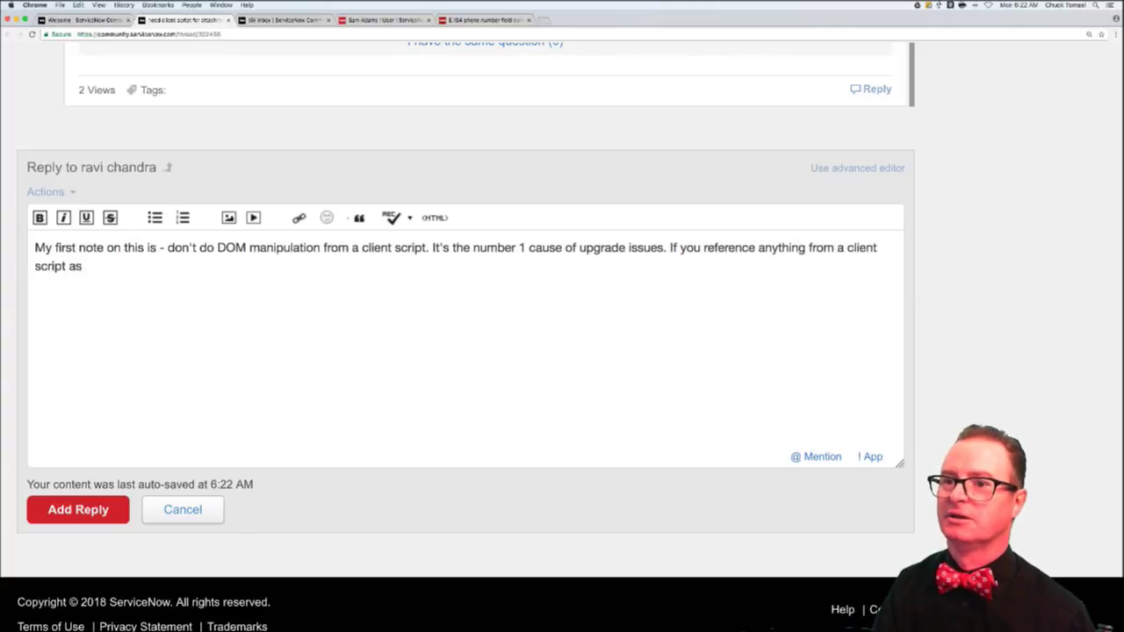
type(" document.something,")
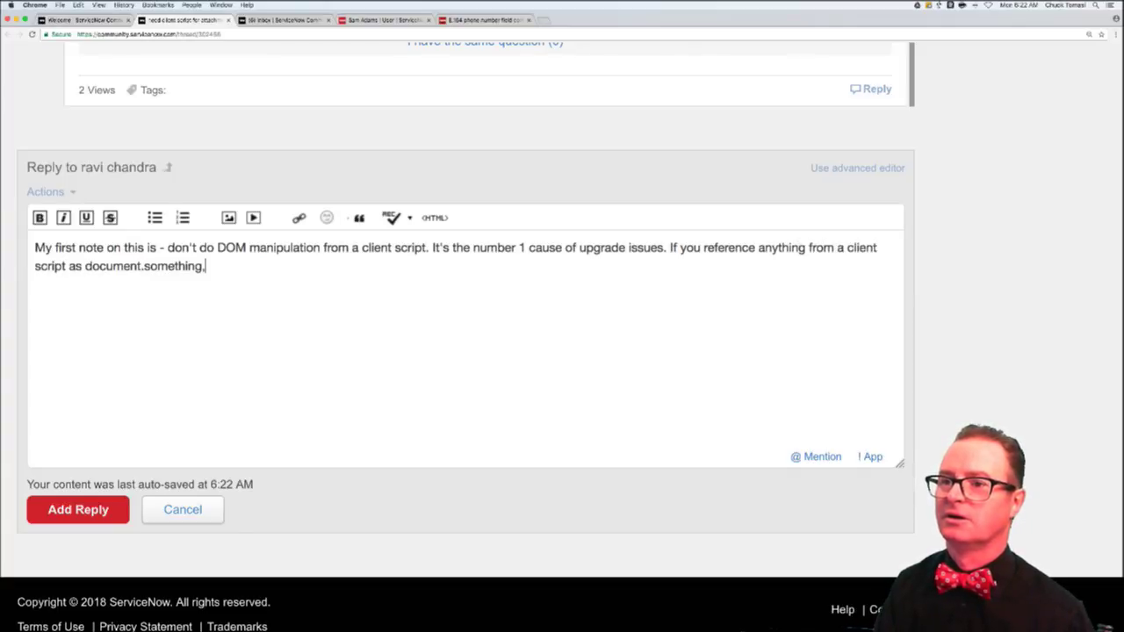
type(" you're doing r")
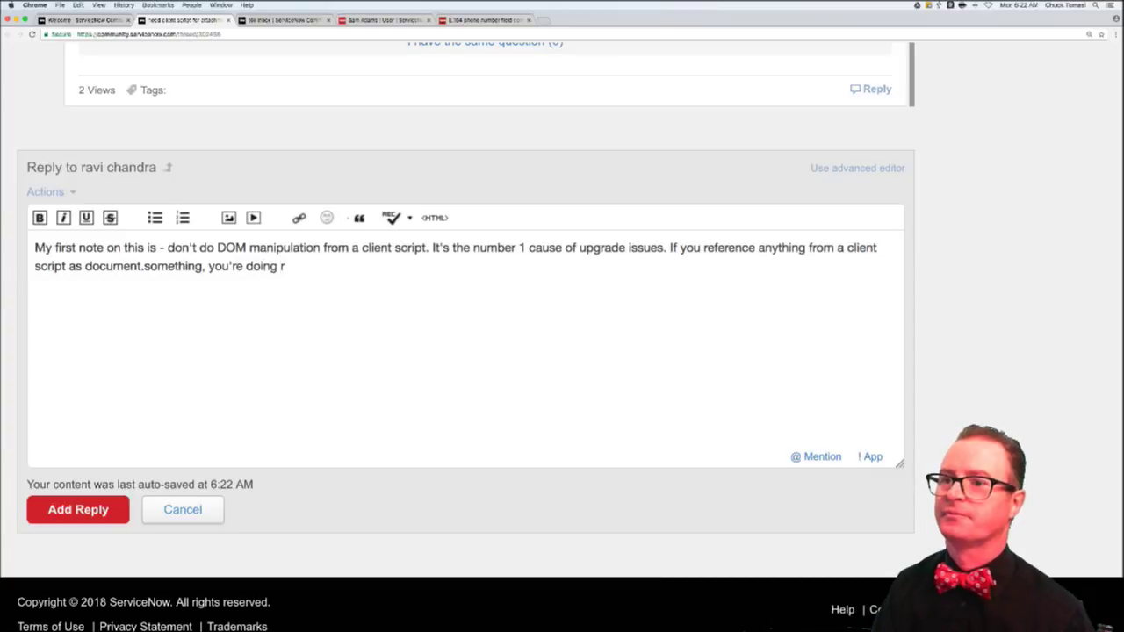
key("BackSpace")
type("it wrong.")
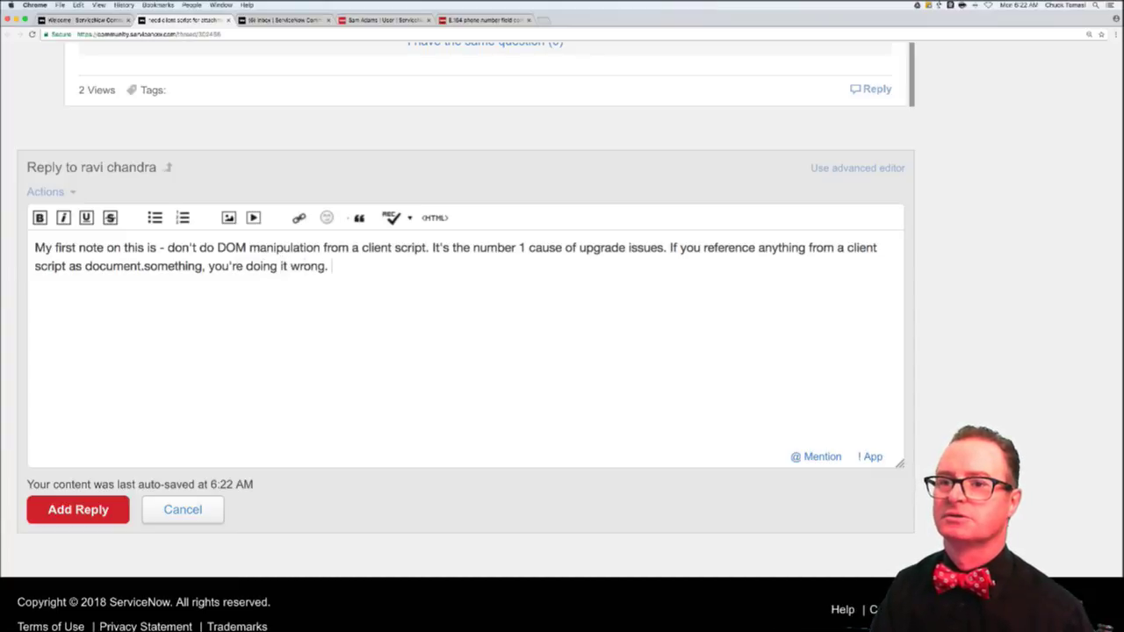
key("Return")
key("Return")
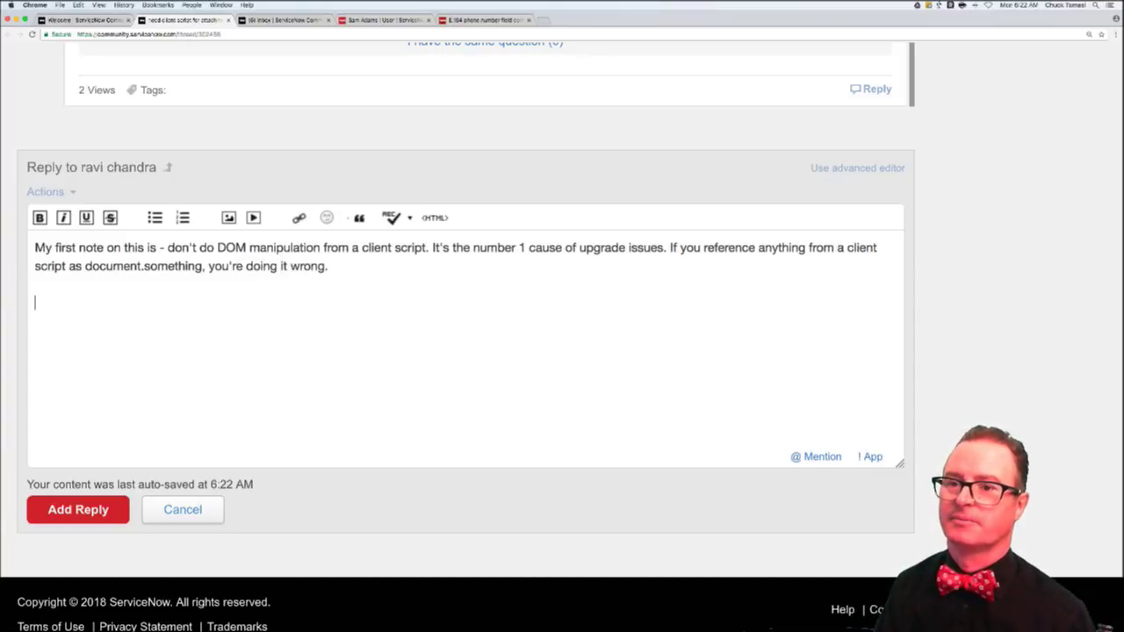
- Write the second note: use a GlideAjax call to check sys_attachment for one or more records with the table
type("SEcond")
key("BackSpace")
key("BackSpace")
key("BackSpace")
key("BackSpace")
key("BackSpace")
key("BackSpace")
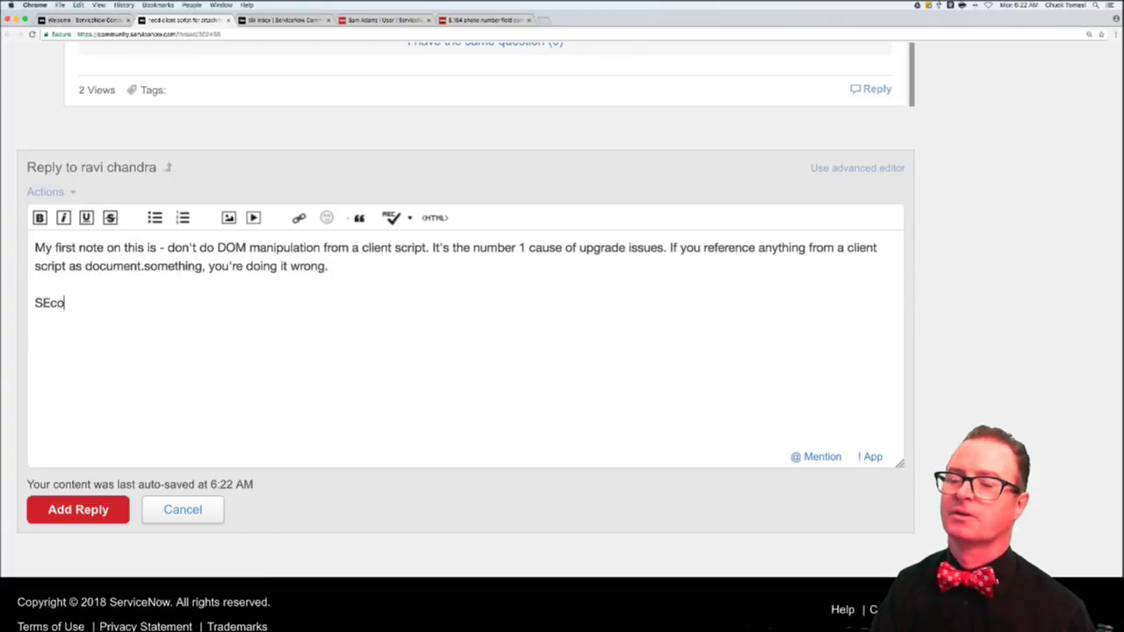
type("econd note,")
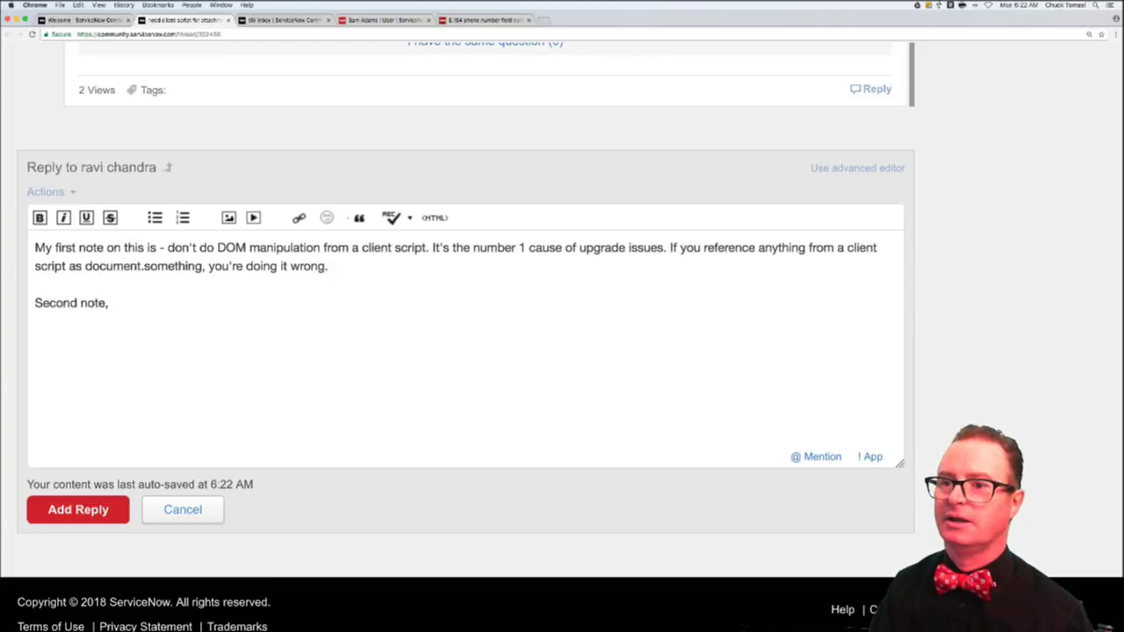
type(" use a Glide")
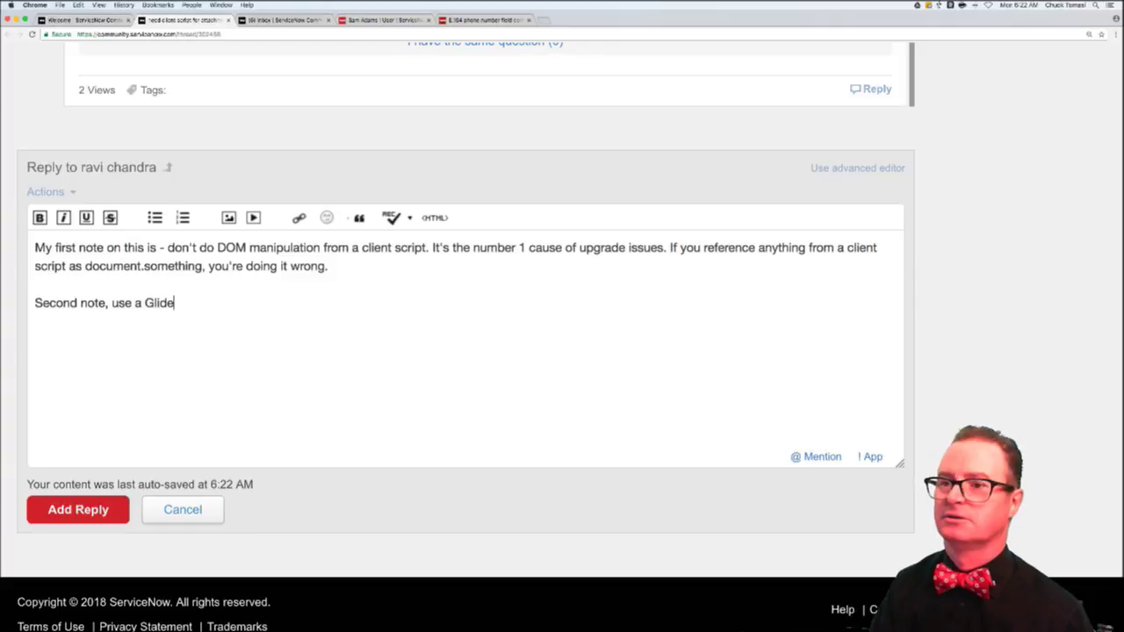
type("Ajax call to ")
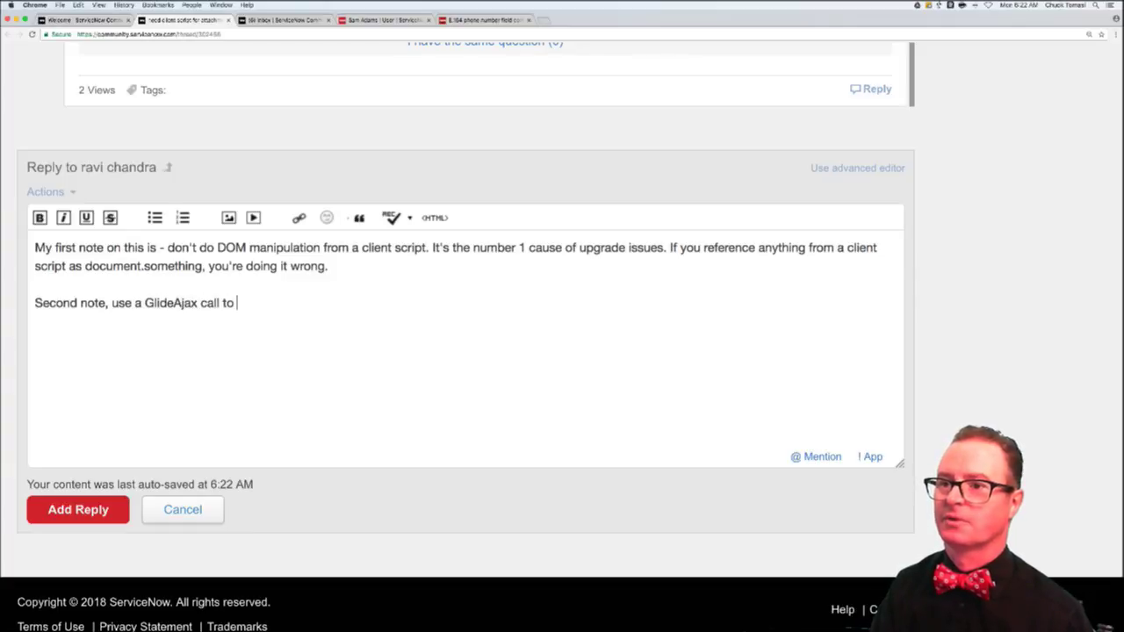
type("query the serve")
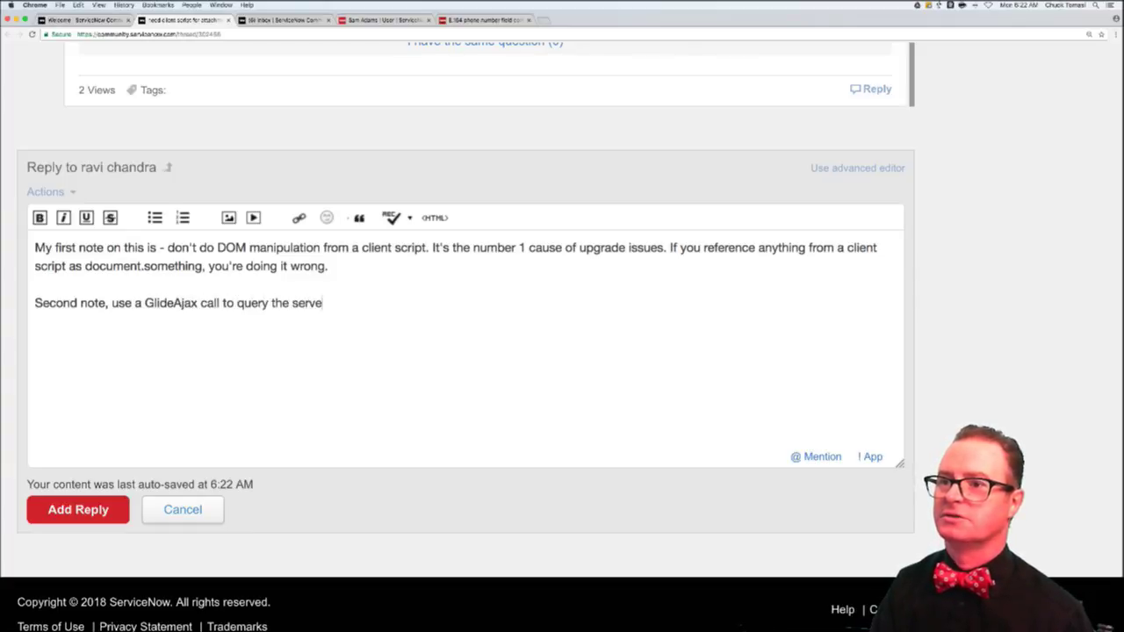
type("r and check if the ")
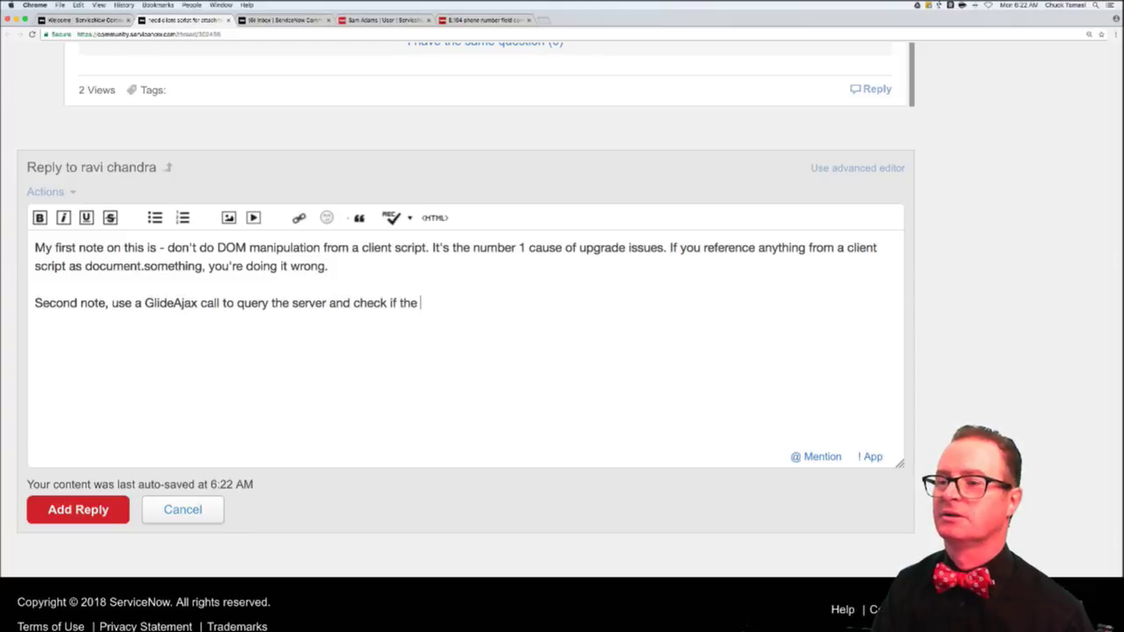
type("sys_attachment")
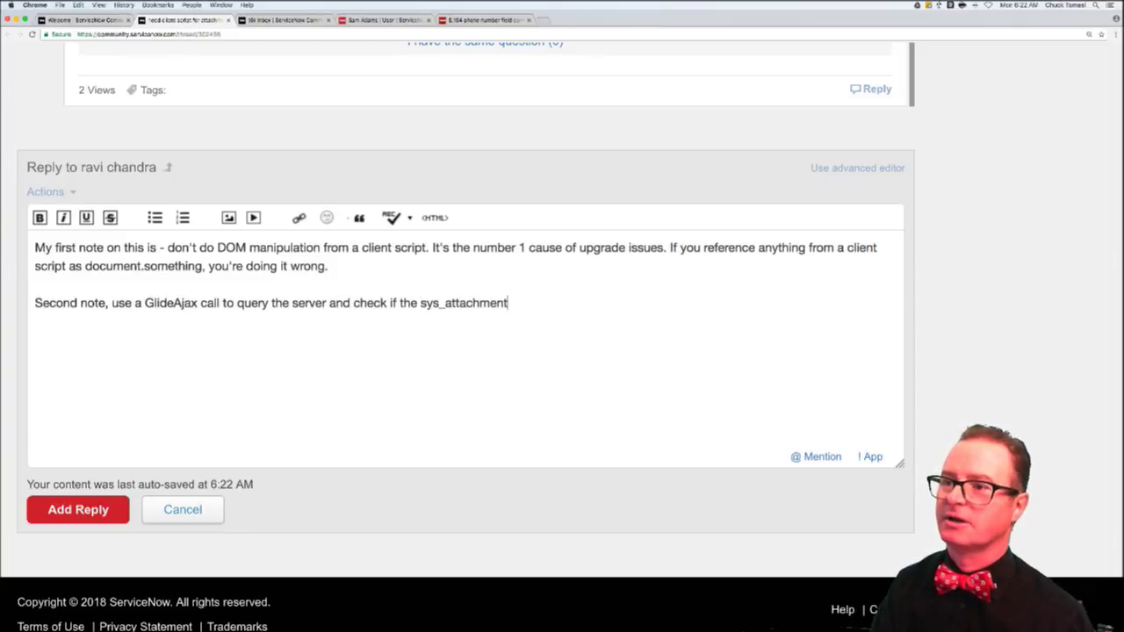
type(" table has a r")
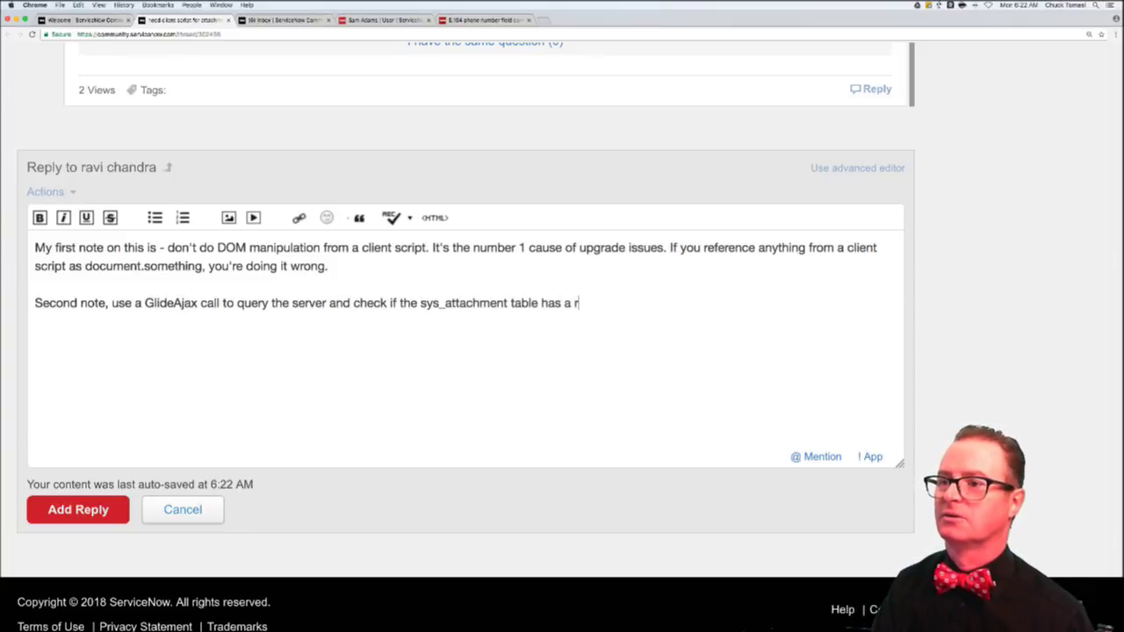
type("ecord (or")
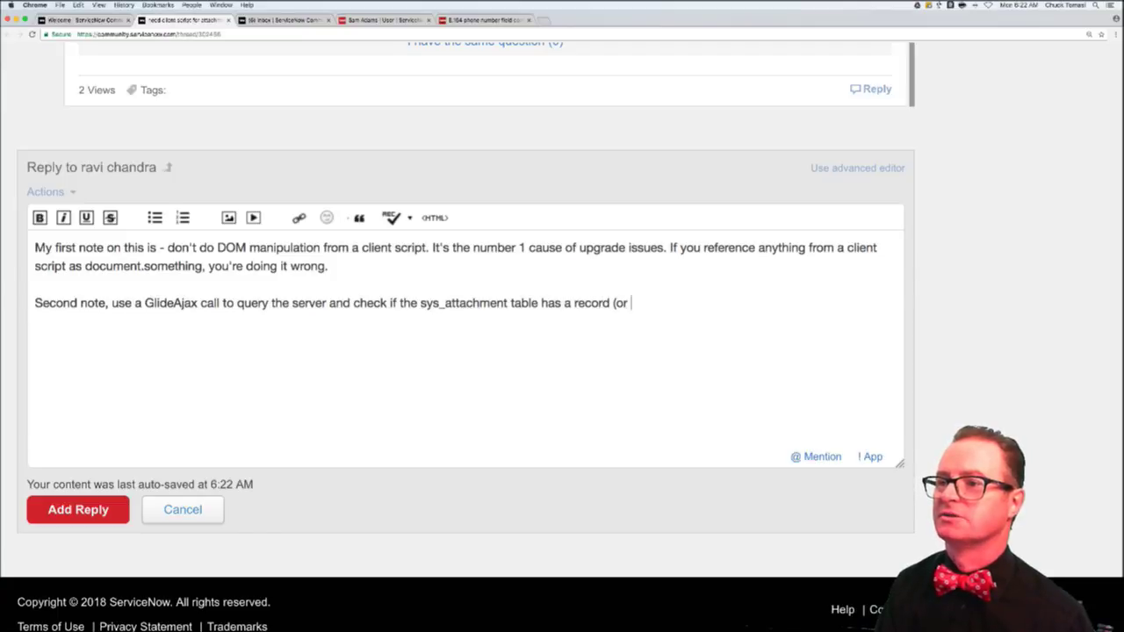
key("BackSpace")
key("BackSpace")
key("BackSpace")
key("BackSpace")
key("BackSpace")
key("BackSpace")
key("BackSpace")
key("BackSpace")
key("BackSpace")
key("BackSpace")
key("BackSpace")
key("BackSpace")
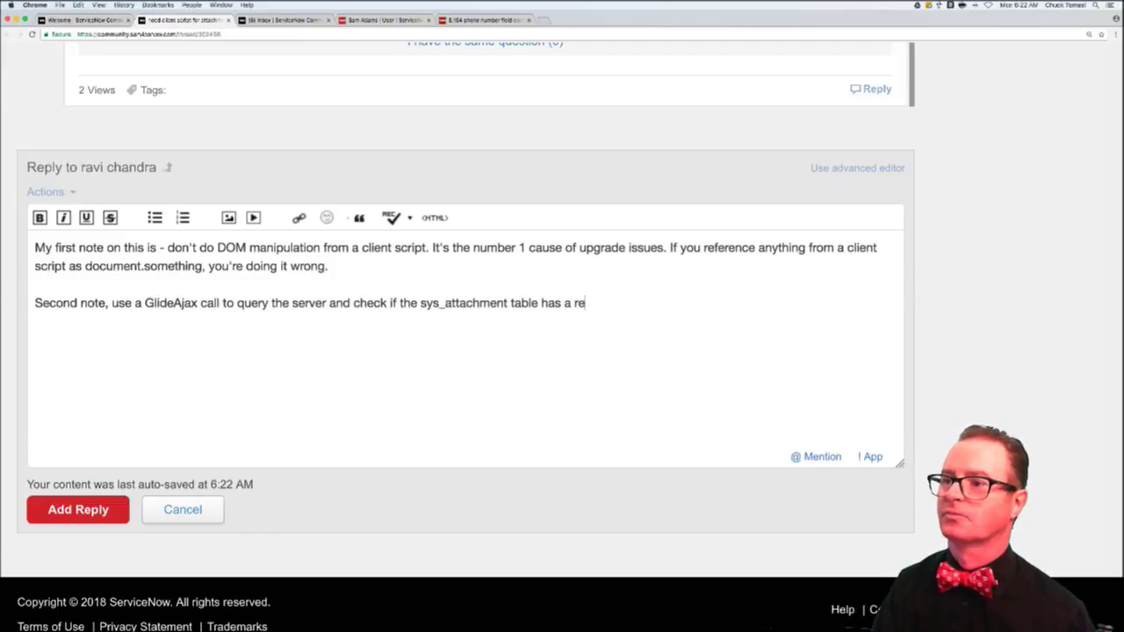
type("one or more re")
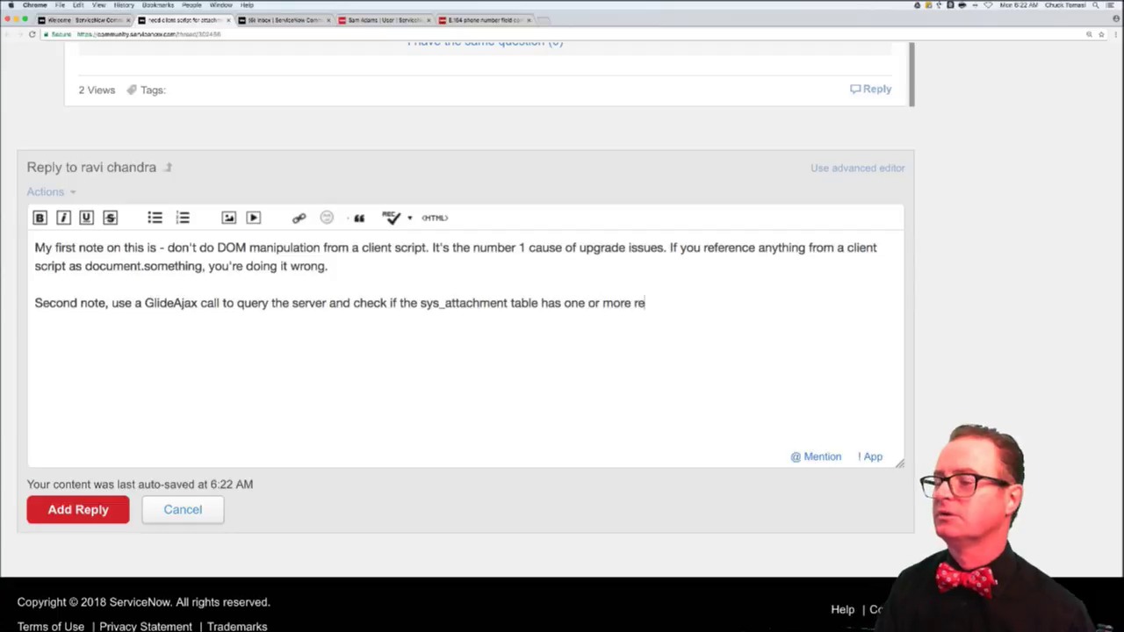
type("cords with teh tabl")
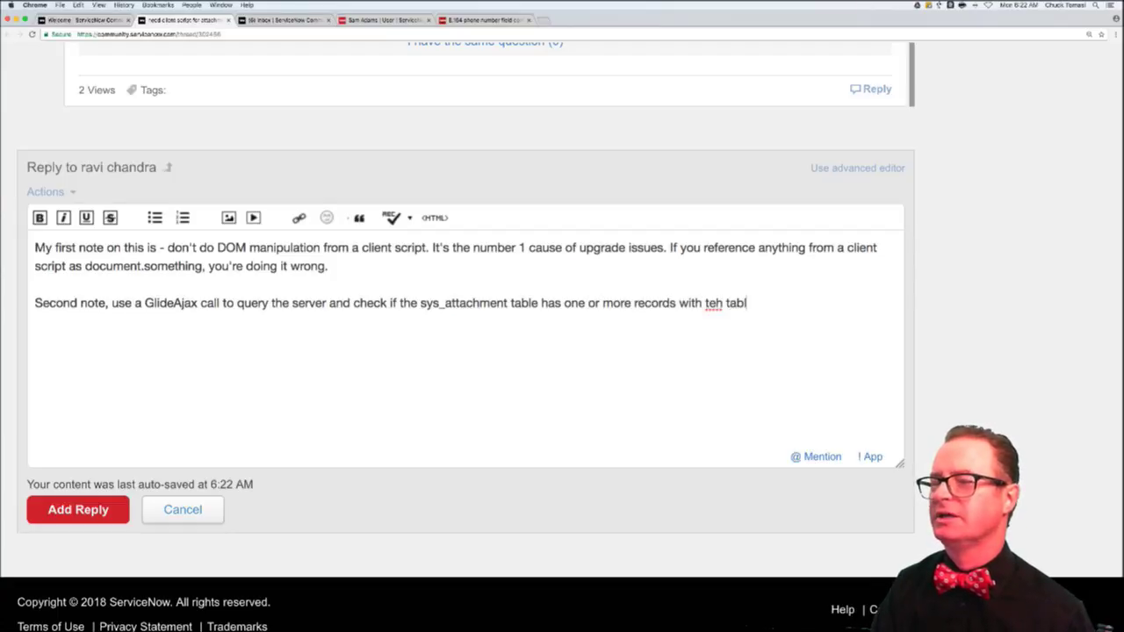
key("BackSpace")
key("BackSpace")
key("BackSpace")
key("BackSpace")
key("BackSpace")
key("BackSpace")
key("BackSpace")
type("he")
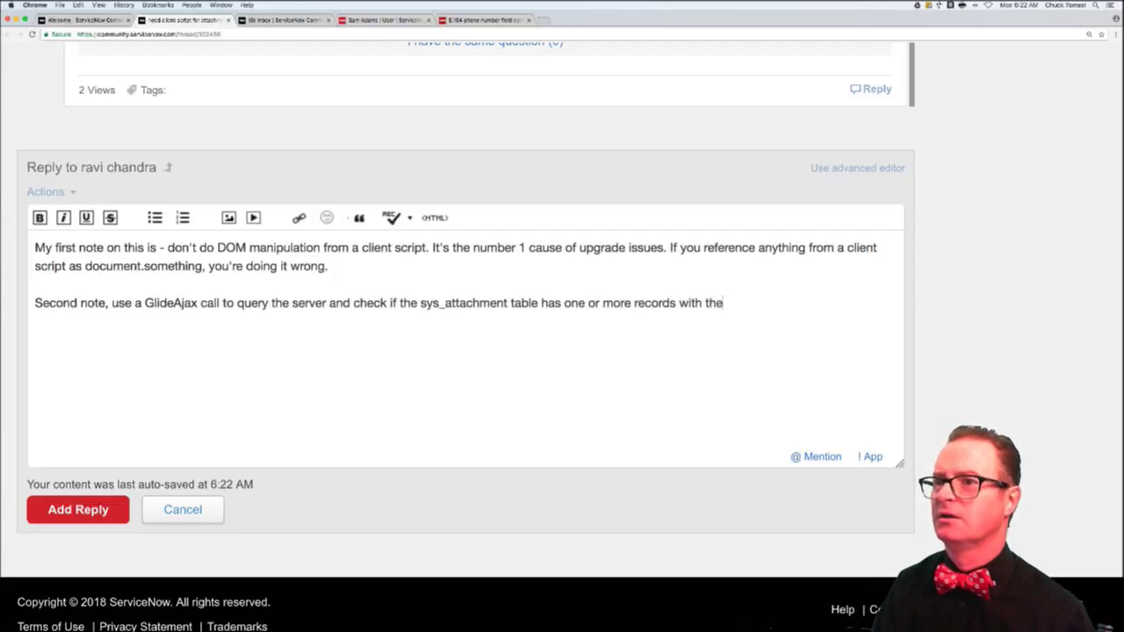
type(" table")
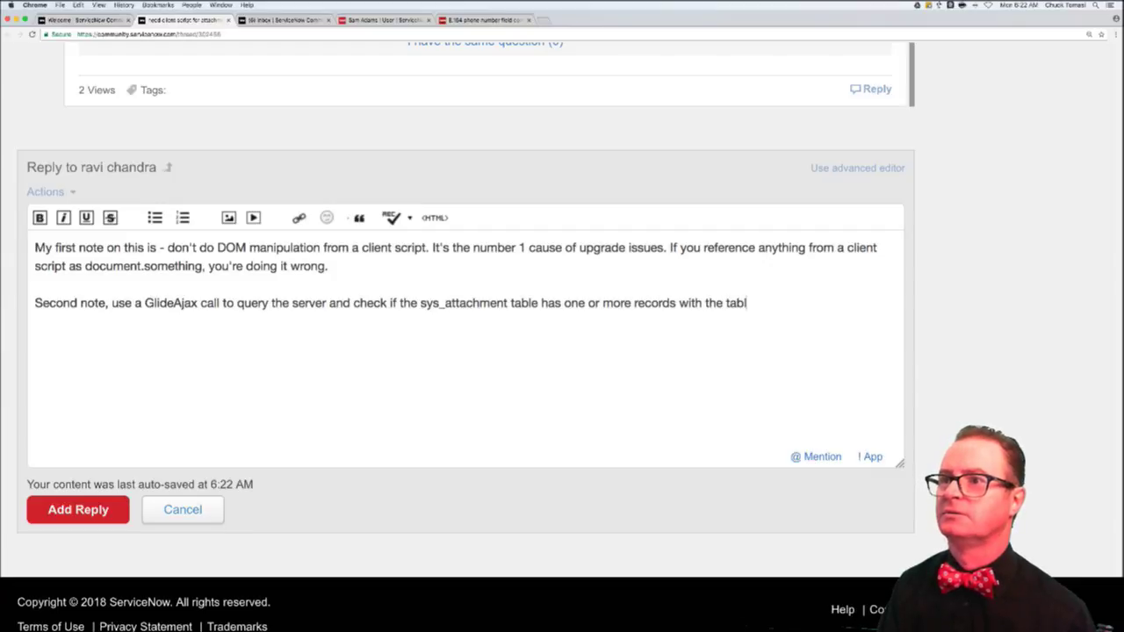
- Glance at the E.164 docs, return to the user record, and search the navigator for 'sys'
key("super+5")
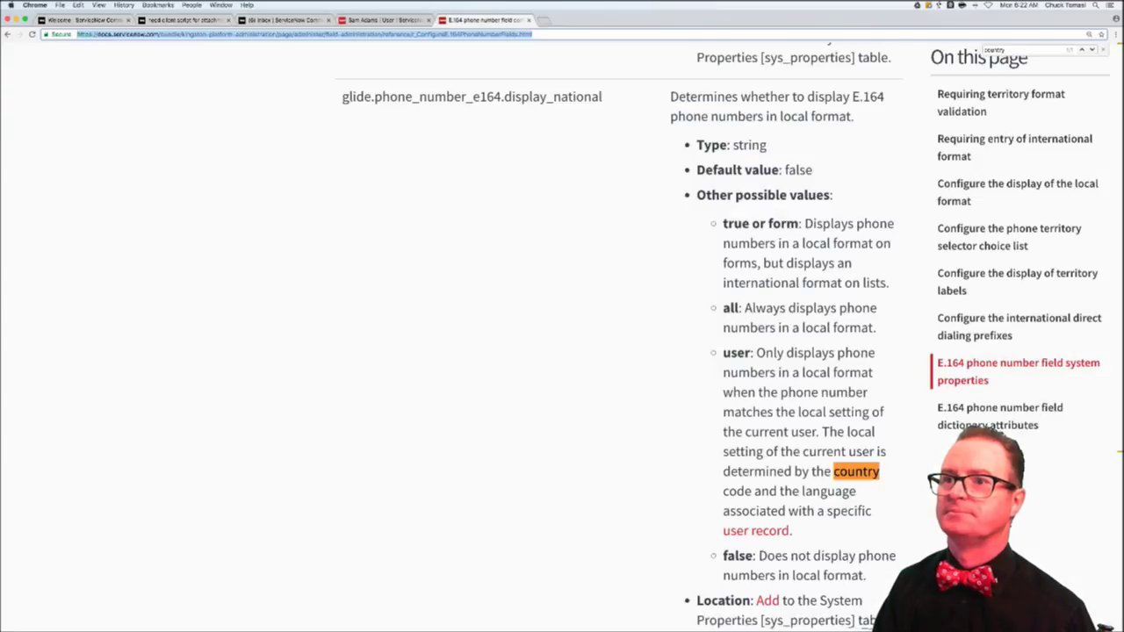
key("super+4")
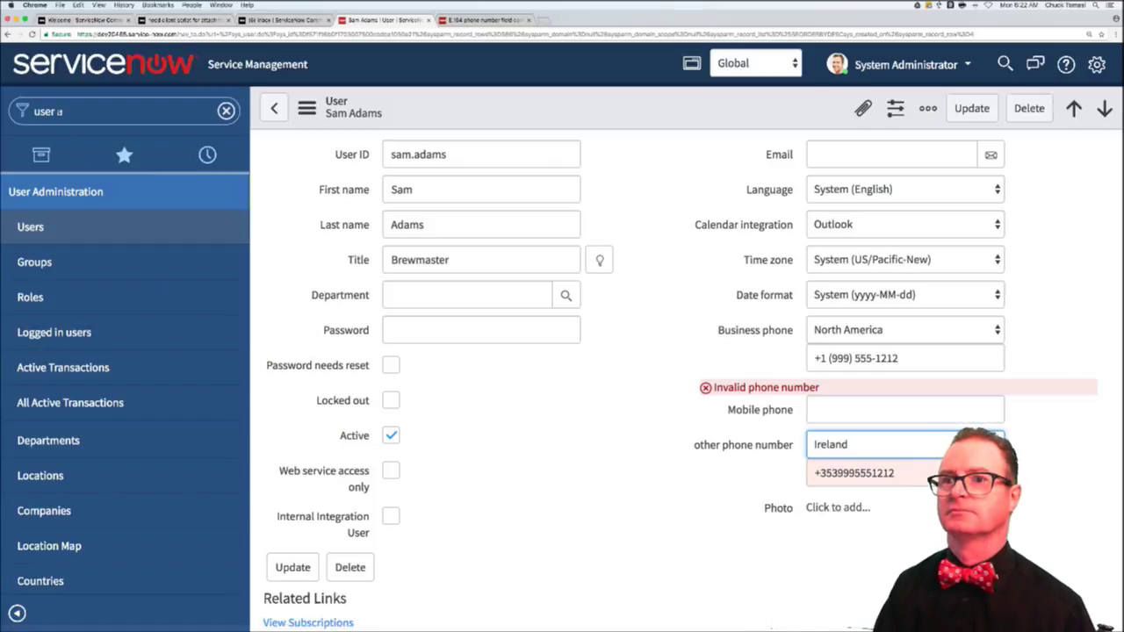
key("ctrl+alt+f")
type("sys")
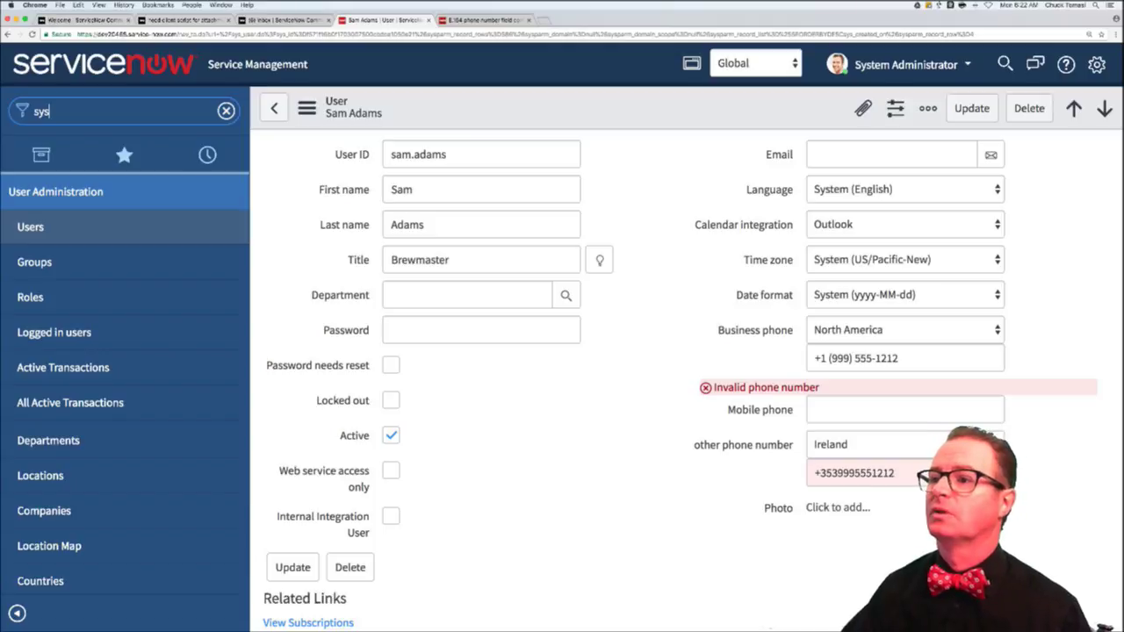
key("Return")
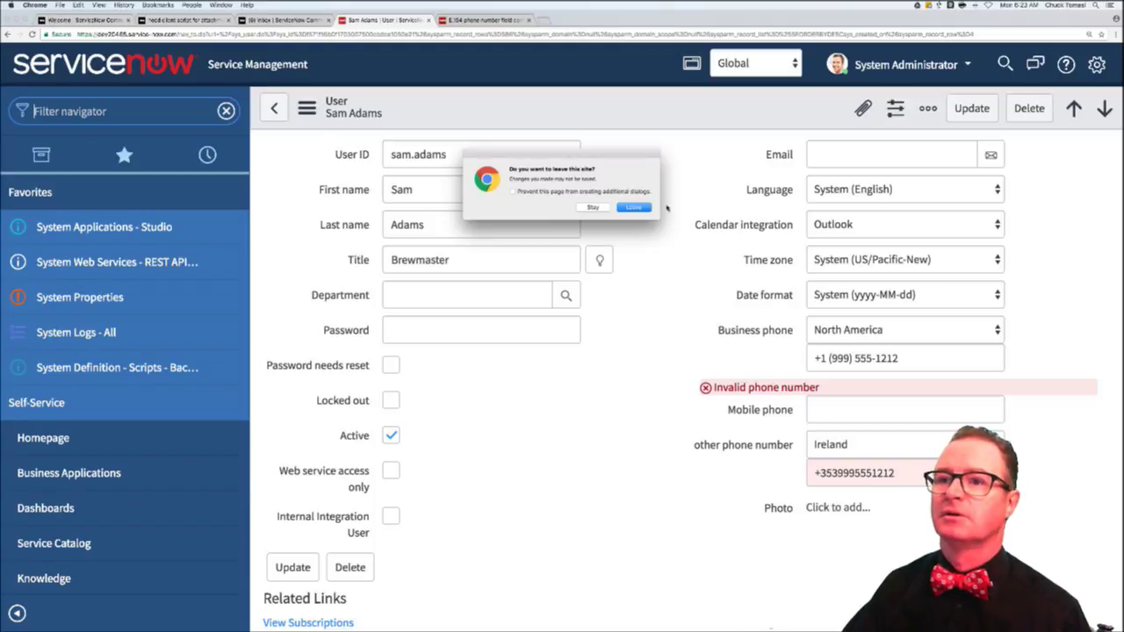
- Leave the unsaved user record to load the Attachments list, then go back to the reply draft
left_click(632, 207)
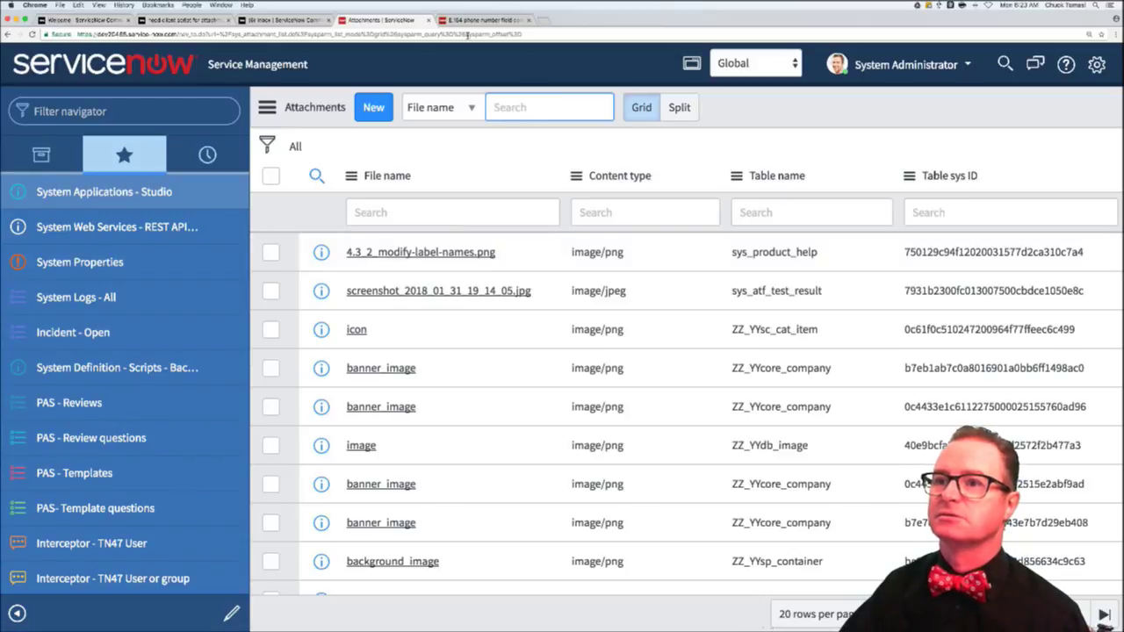
left_click(281, 19)
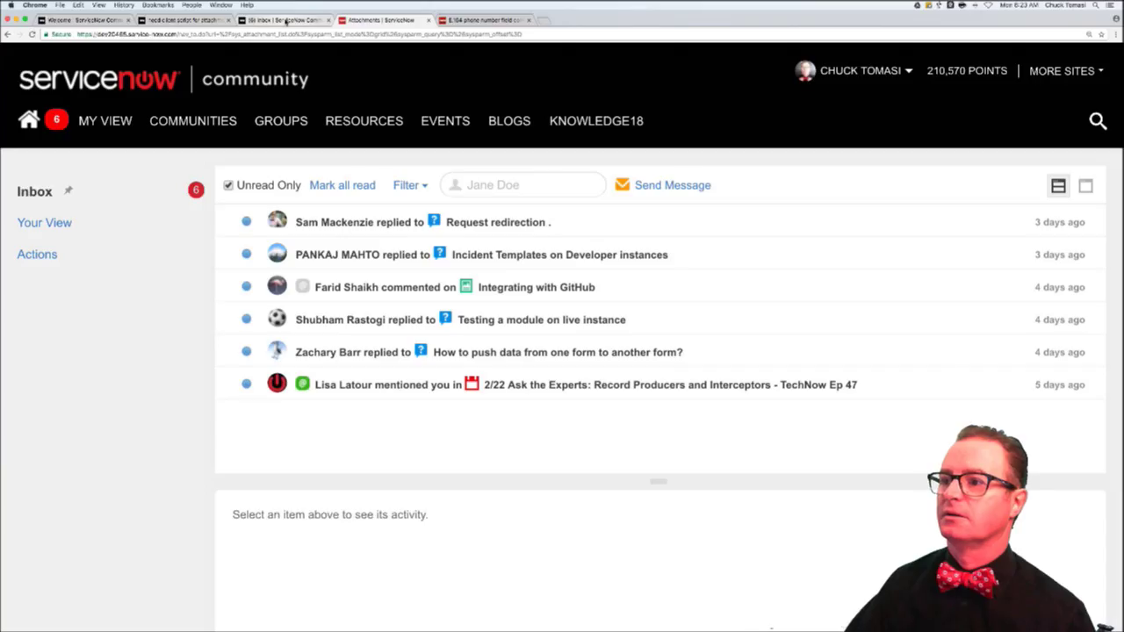
left_click(176, 19)
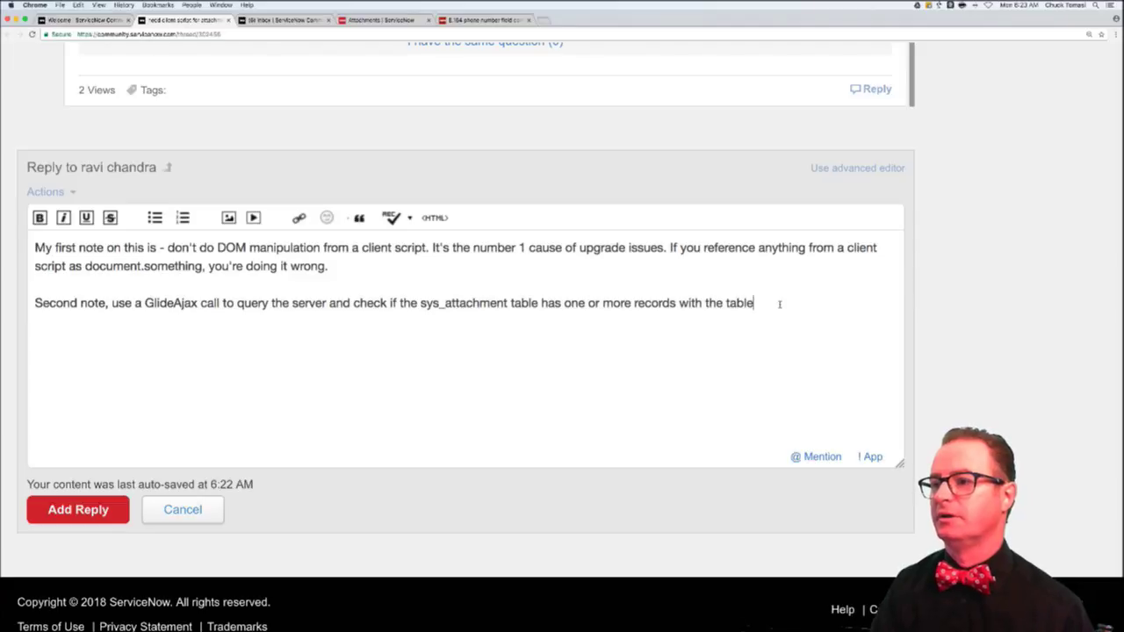
- Finish the note with table_name/table_sys_id matching and a GlideAggregate query to count records VERY fast
type("_name ")
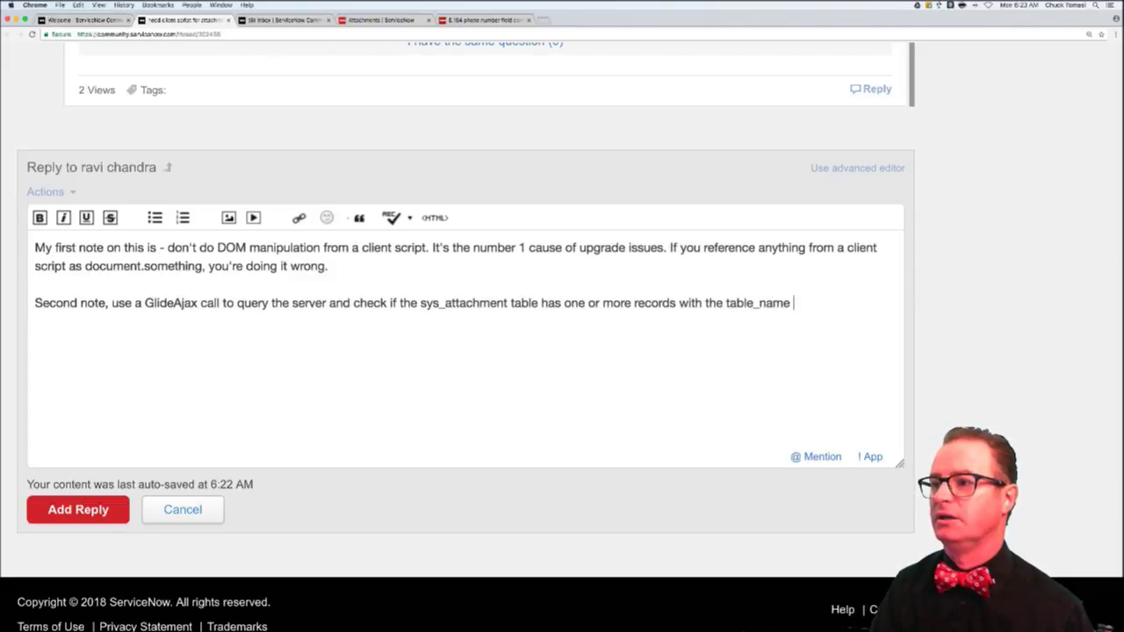
type("and table_sys_id")
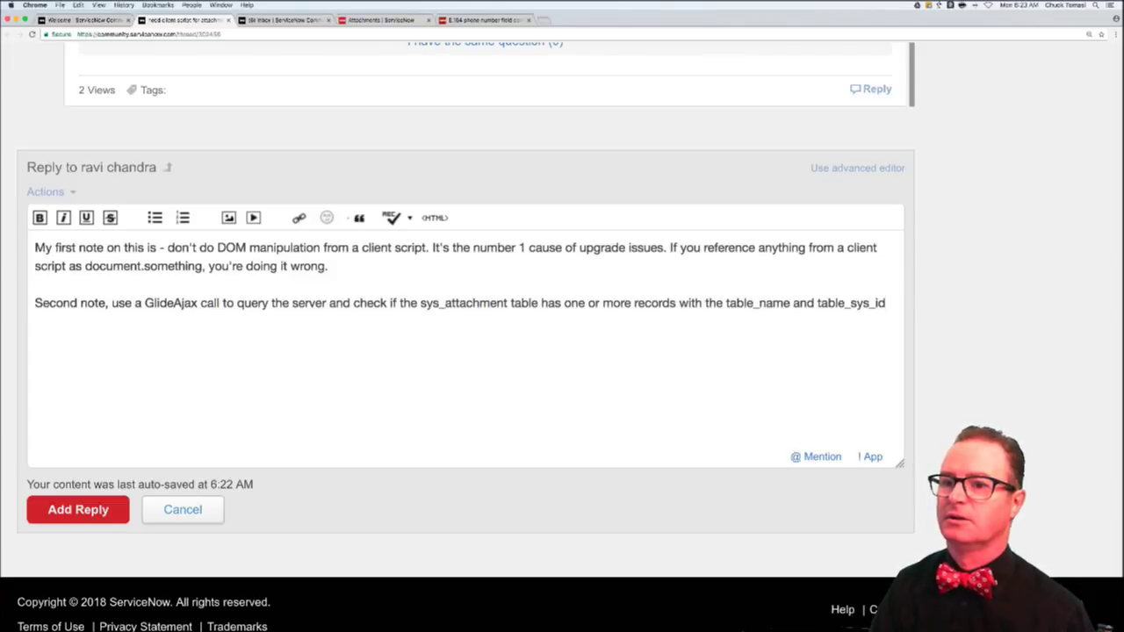
type(" corresponding")
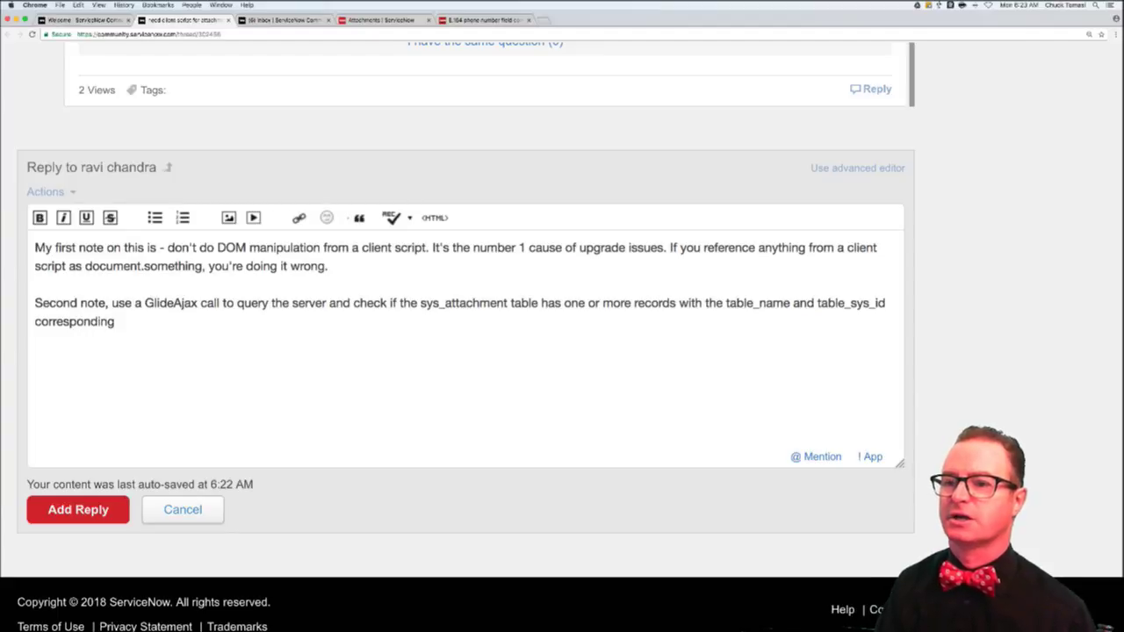
type(" to the reocr dyou")
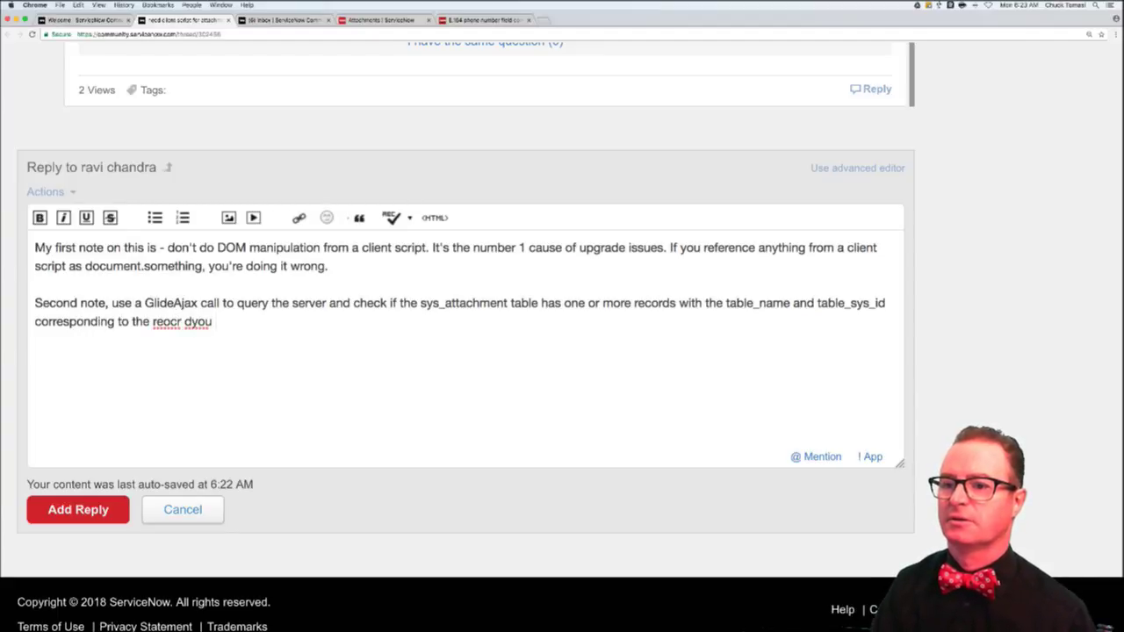
key("BackSpace")
key("BackSpace")
key("BackSpace")
key("BackSpace")
key("BackSpace")
key("BackSpace")
key("BackSpace")
key("BackSpace")
type("cord")
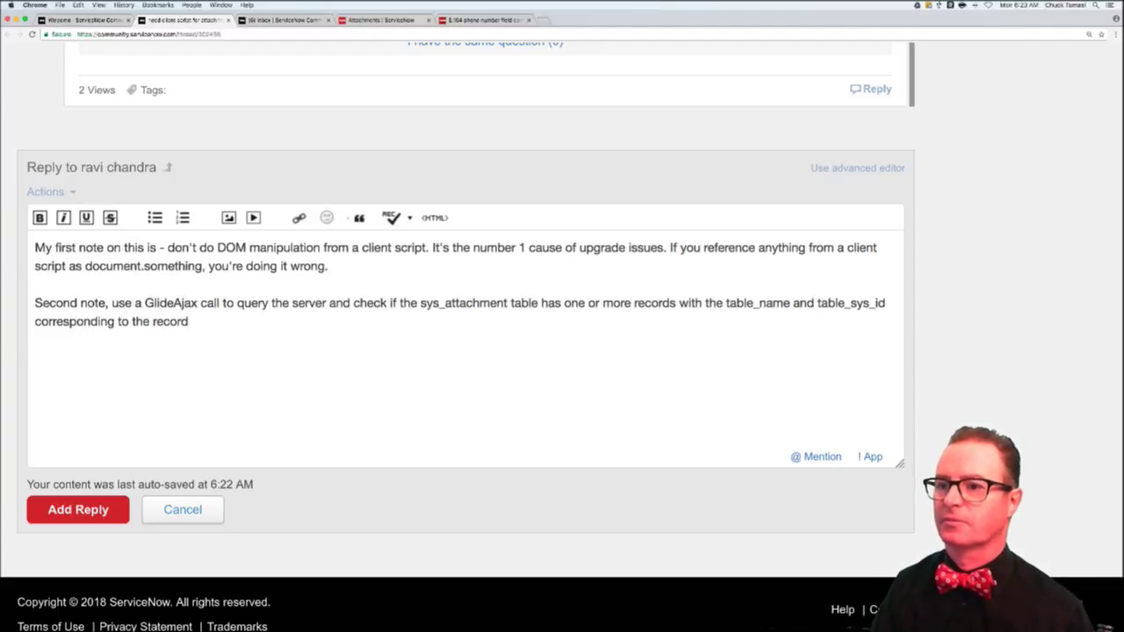
type(" you want to check again")
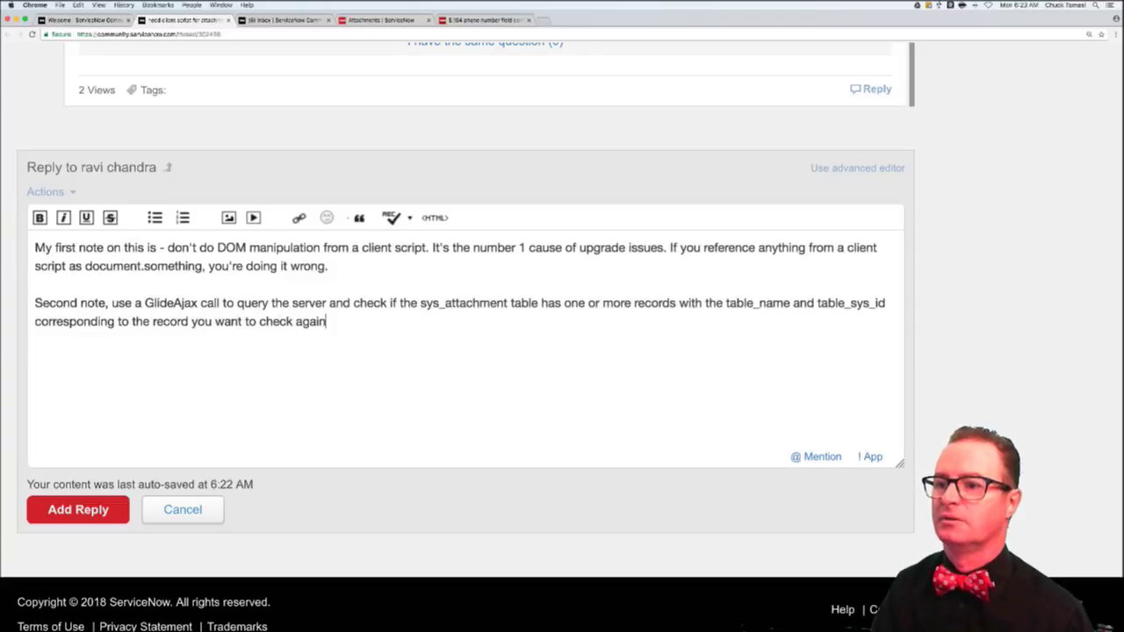
type("st. You c")
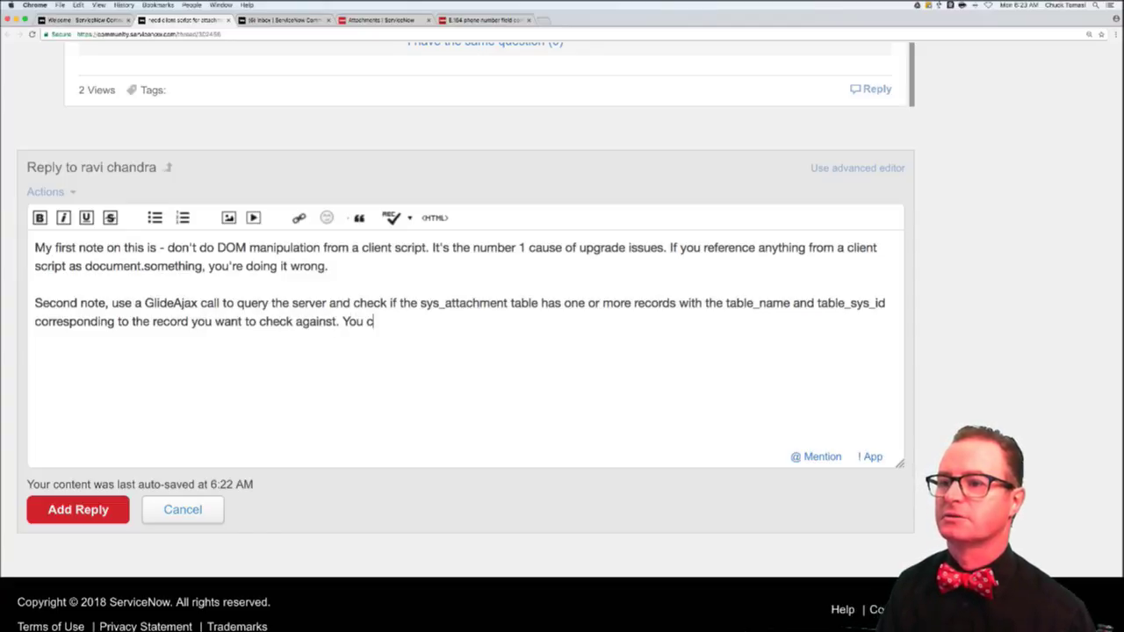
type("an use a GLideA")
key("BackSpace")
key("BackSpace")
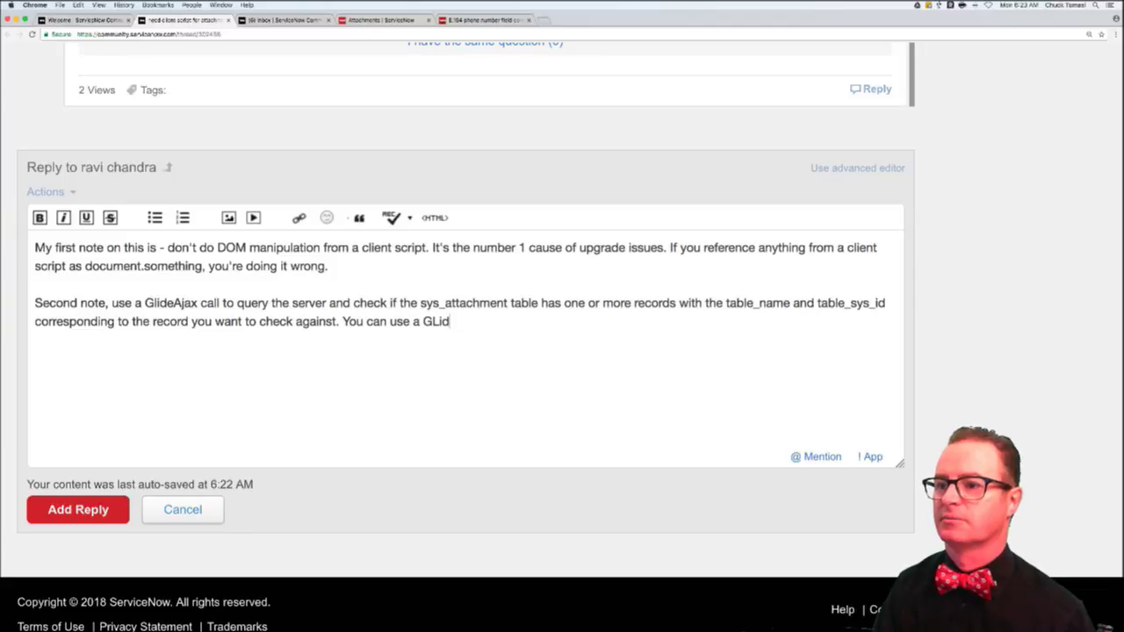
key("BackSpace")
key("BackSpace")
key("BackSpace")
type("lideAgg")
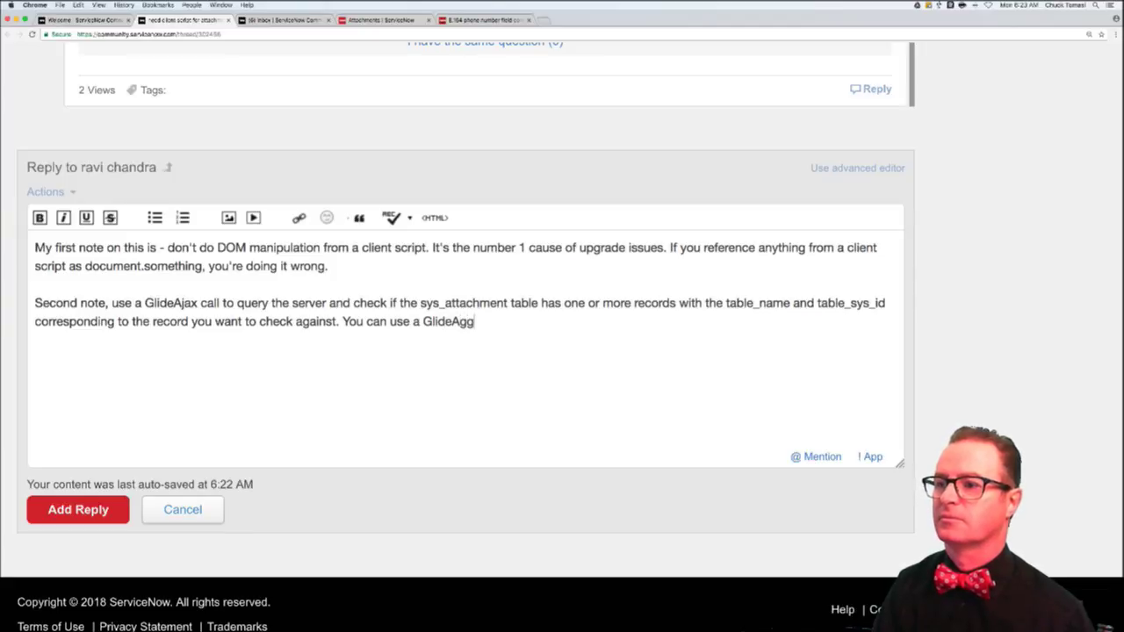
type("regate query to c")
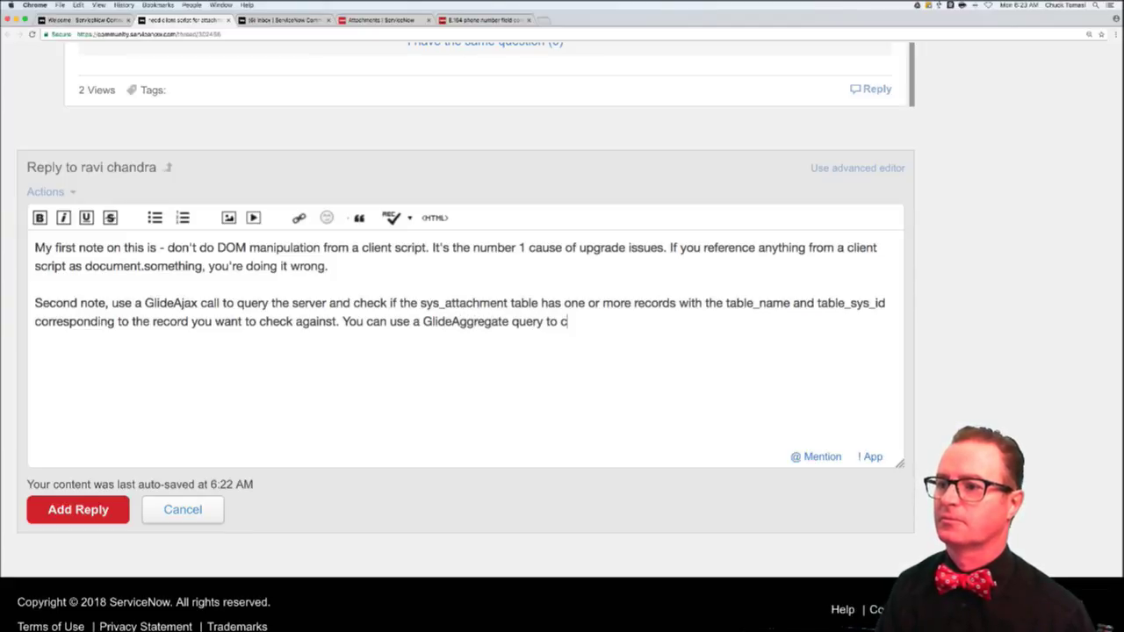
type("ount those reoc")
key("BackSpace")
key("BackSpace")
type("cords")
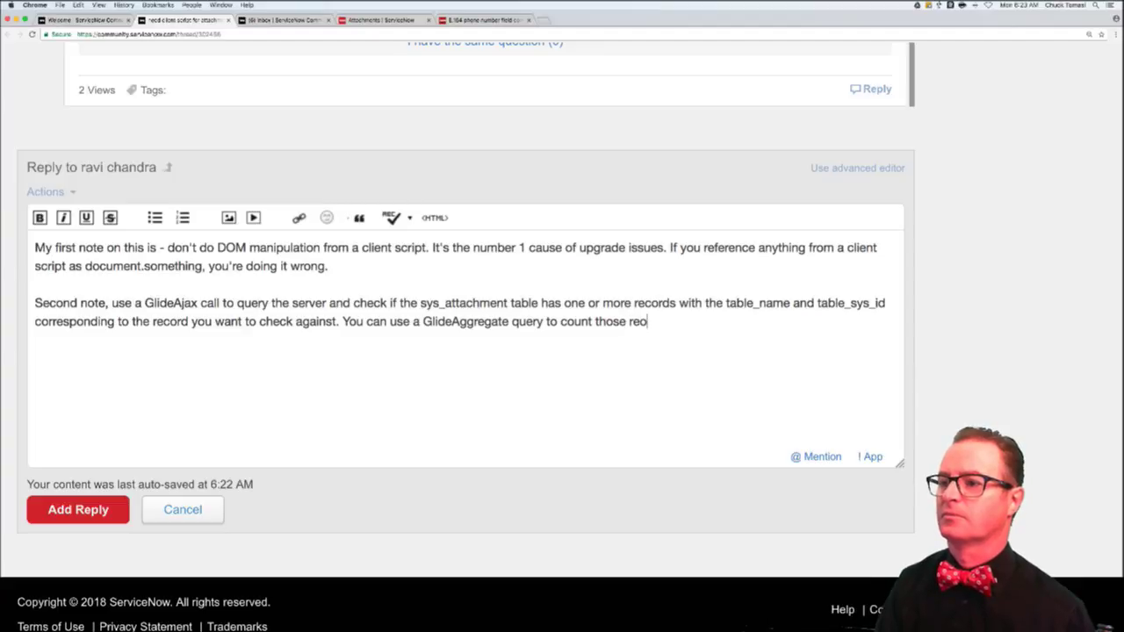
type(" VERY fast.")
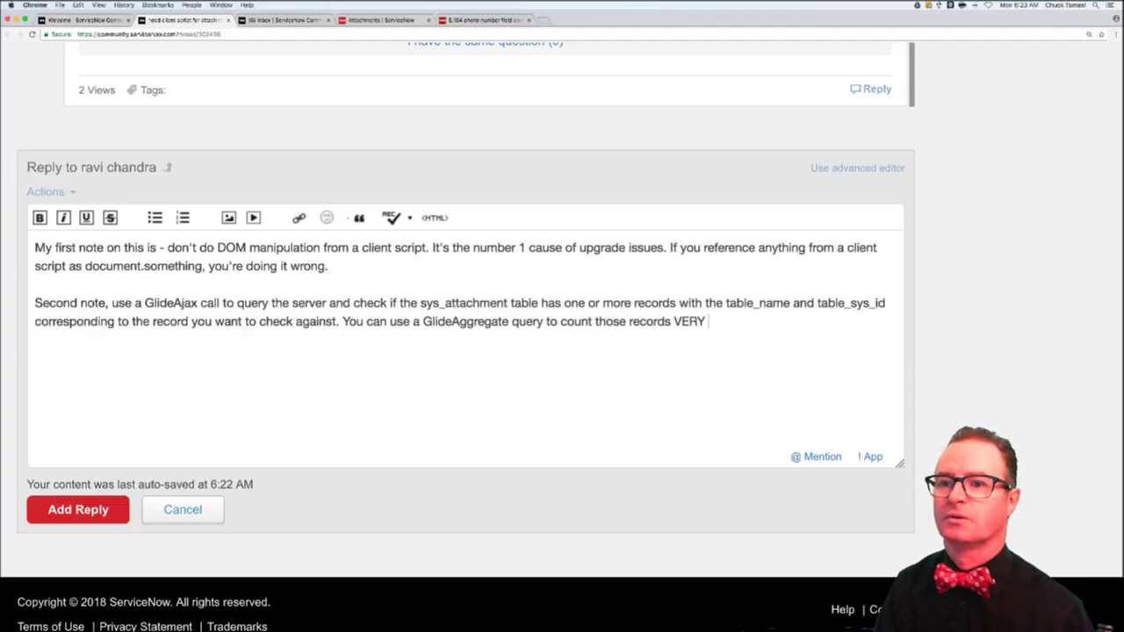
key("Return")
key("Return")
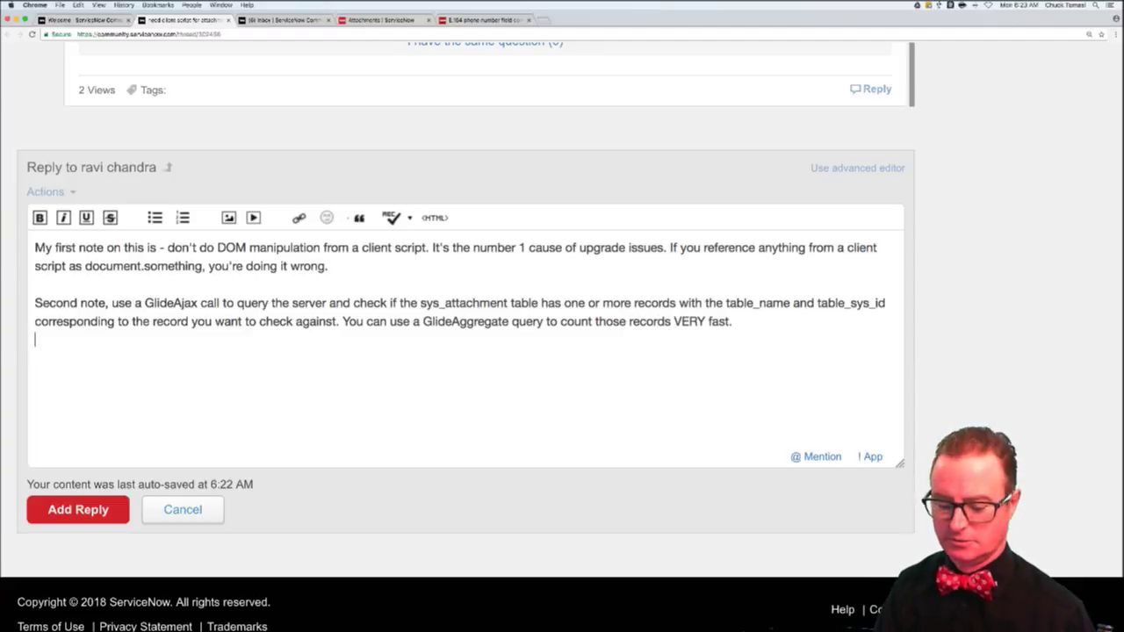
- Add 'See TechNow episodes 5, 6, and 33 for more information on client scripts, GlideAjax, and script includes.'
type("See episodes")
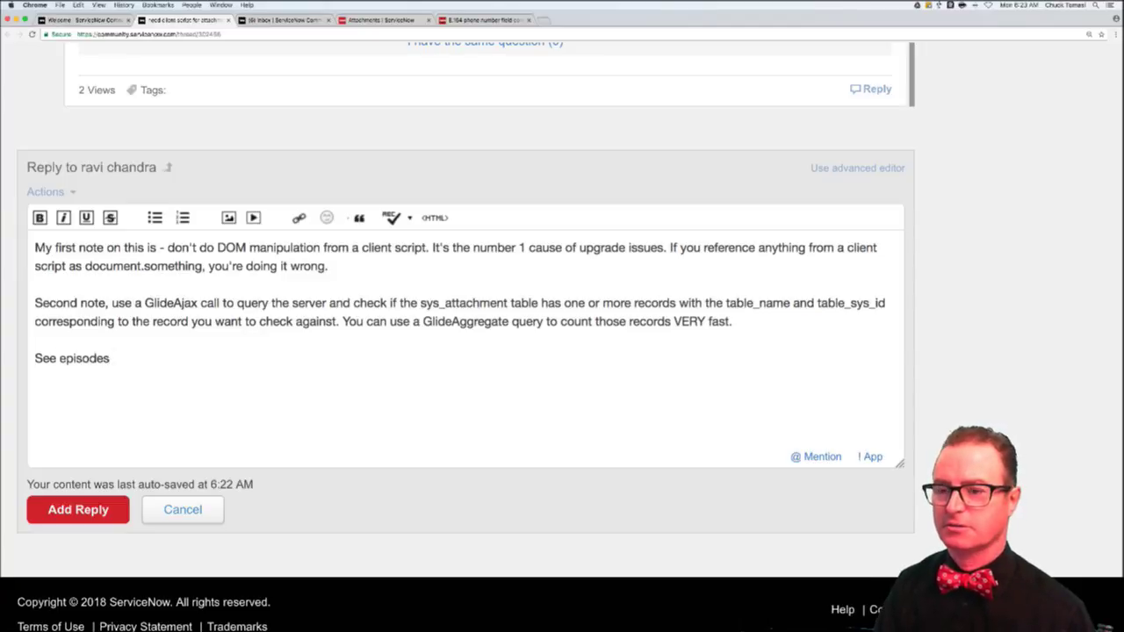
type(" 5, 6, and 33")
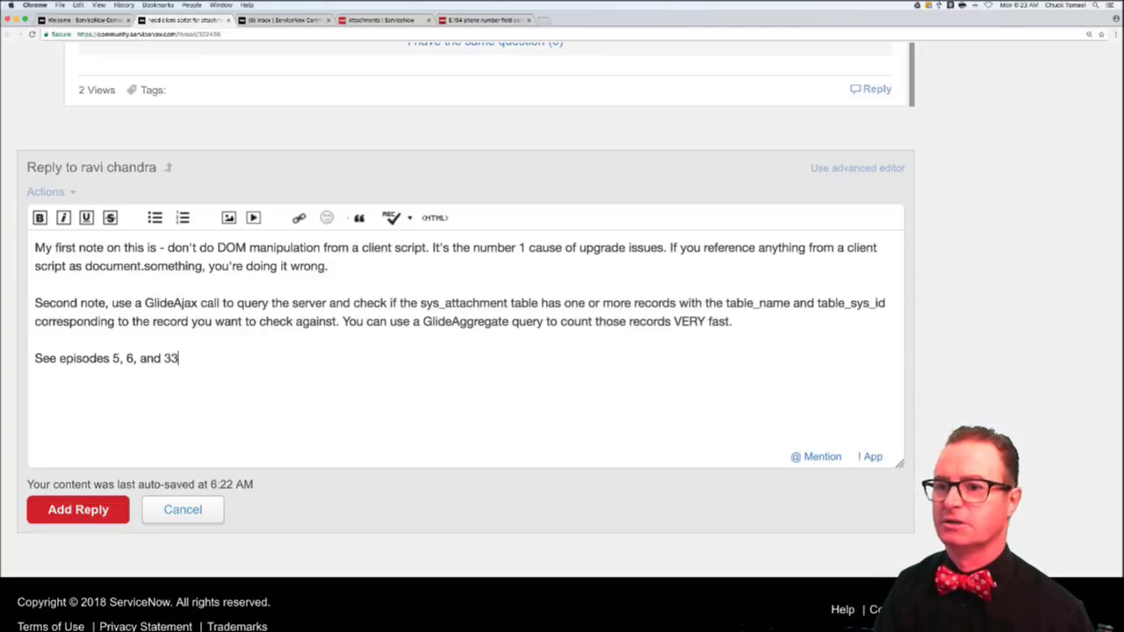
type(" for more information")
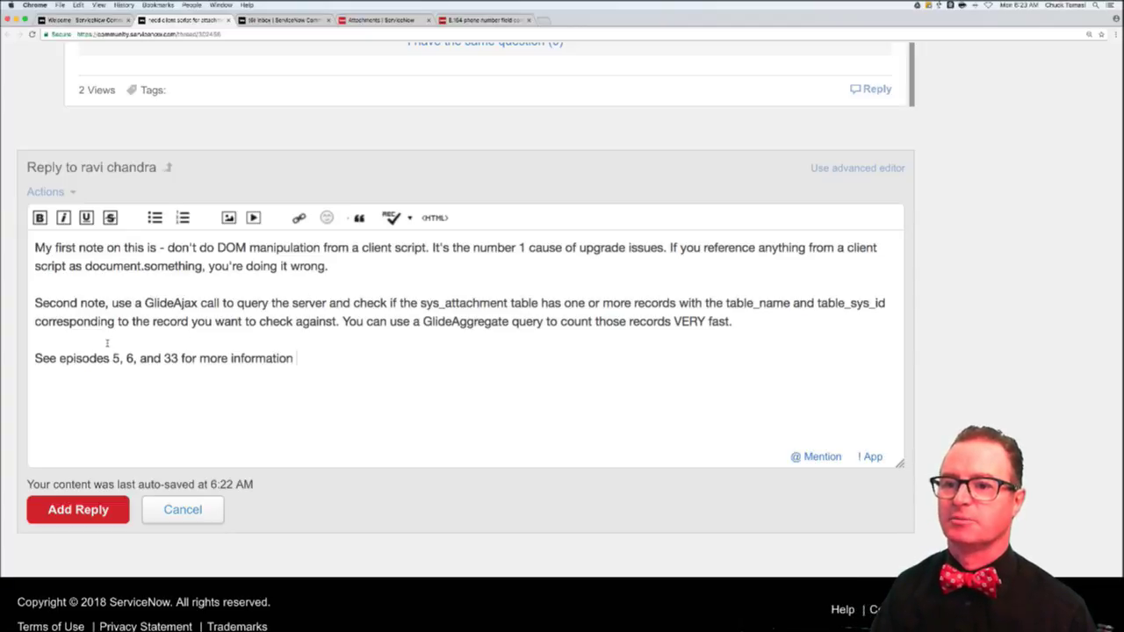
left_click(59, 358)
type("TechNow")
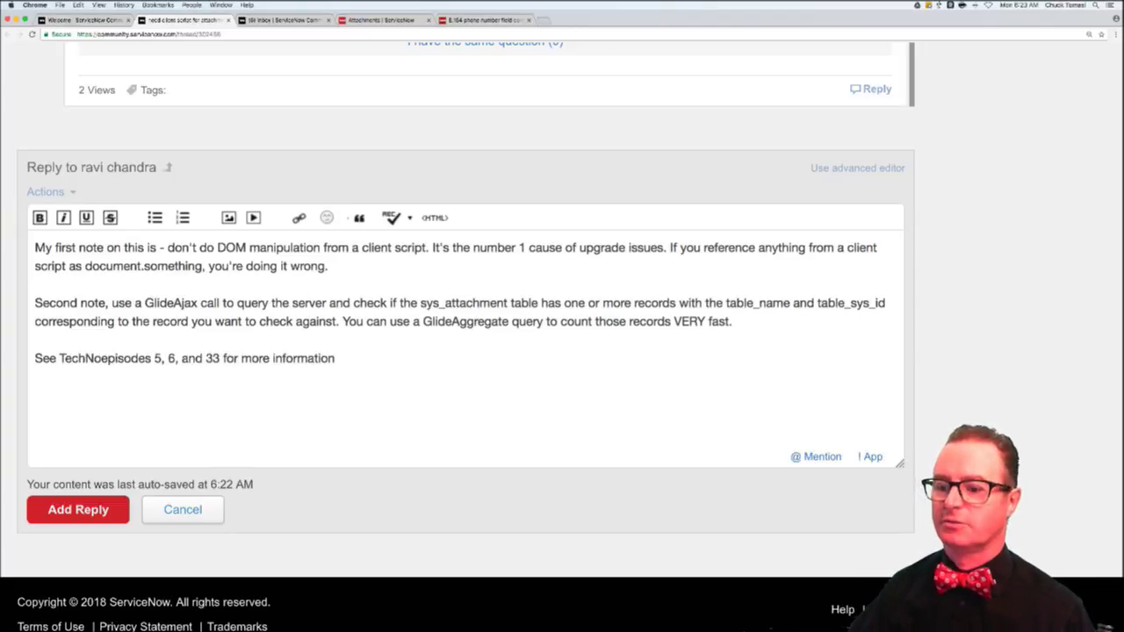
left_click(367, 358)
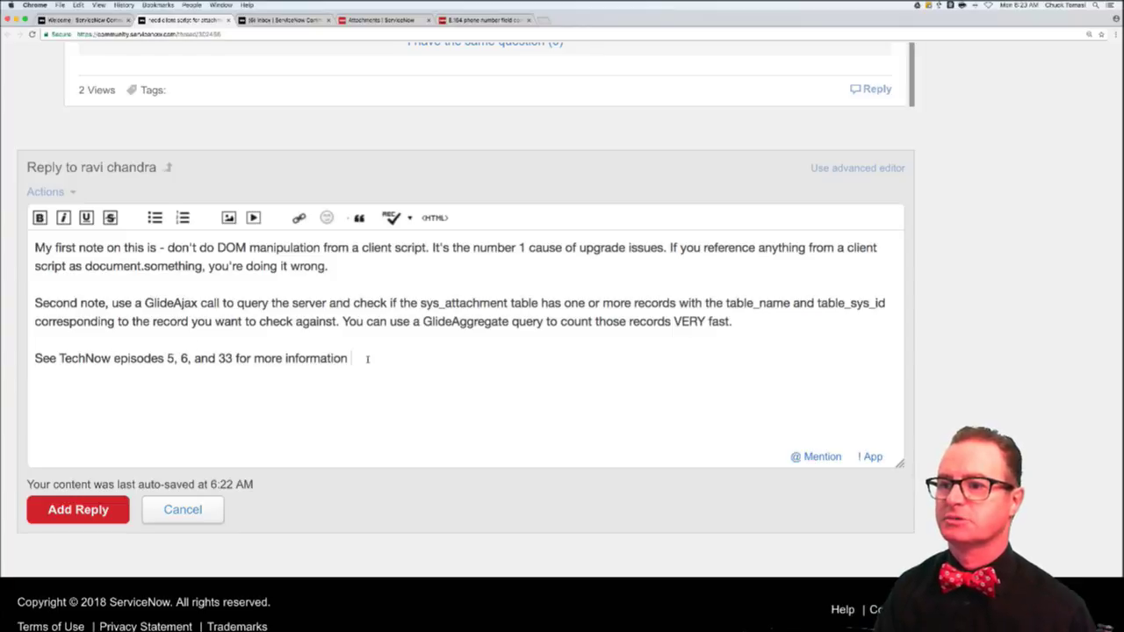
type("on client scri")
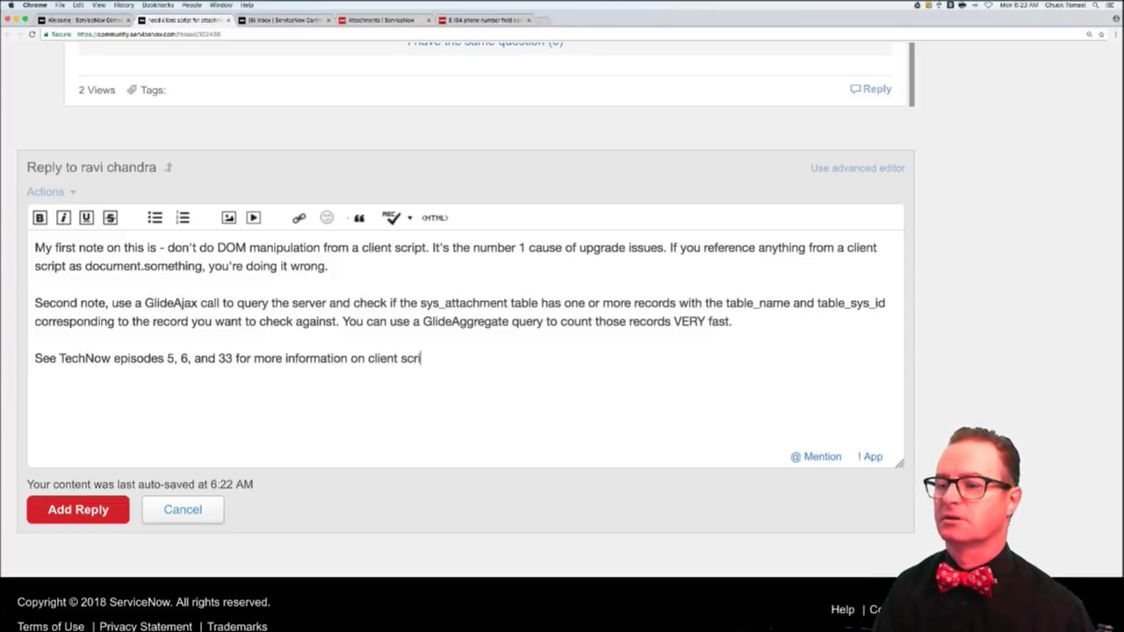
type("pts, GlideAJax")
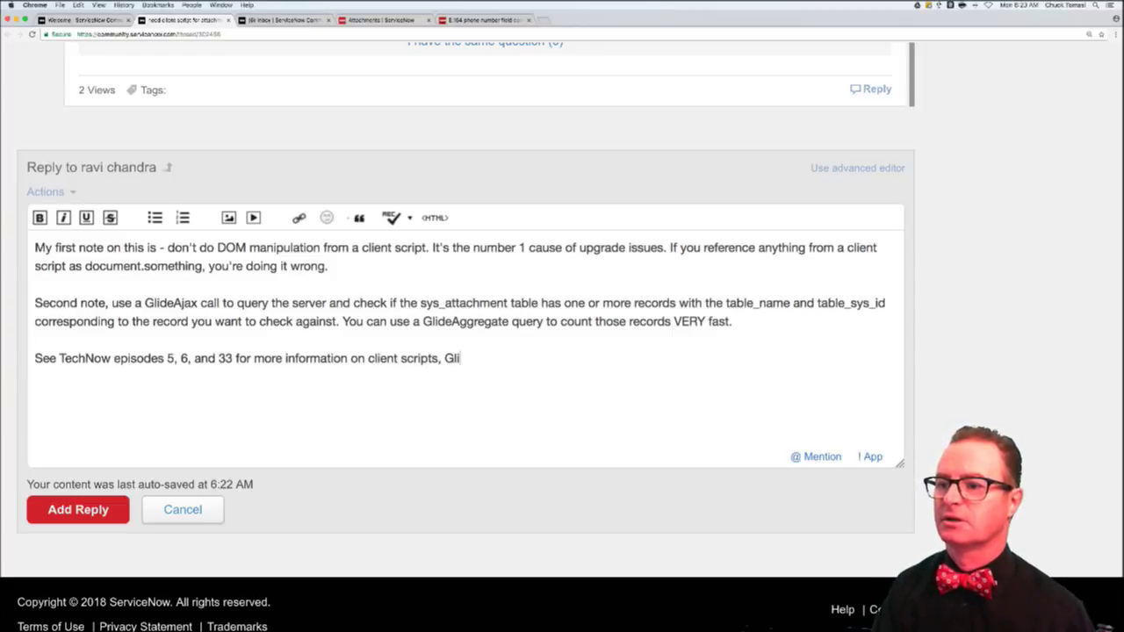
key("BackSpace")
key("BackSpace")
key("BackSpace")
type("jax, and ")
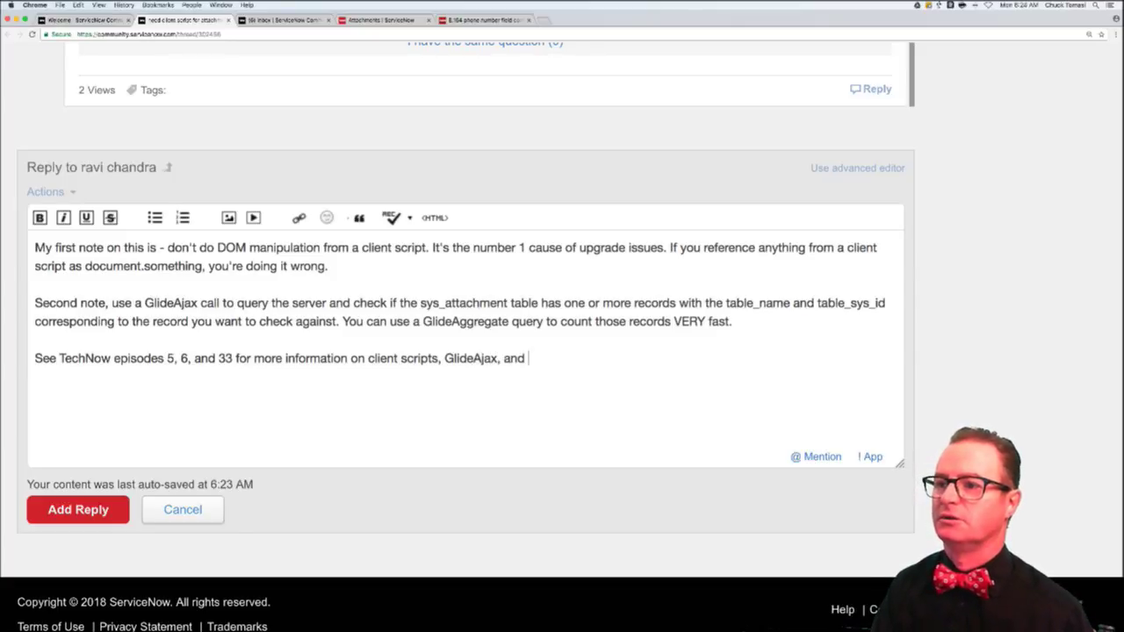
type("script includes.")
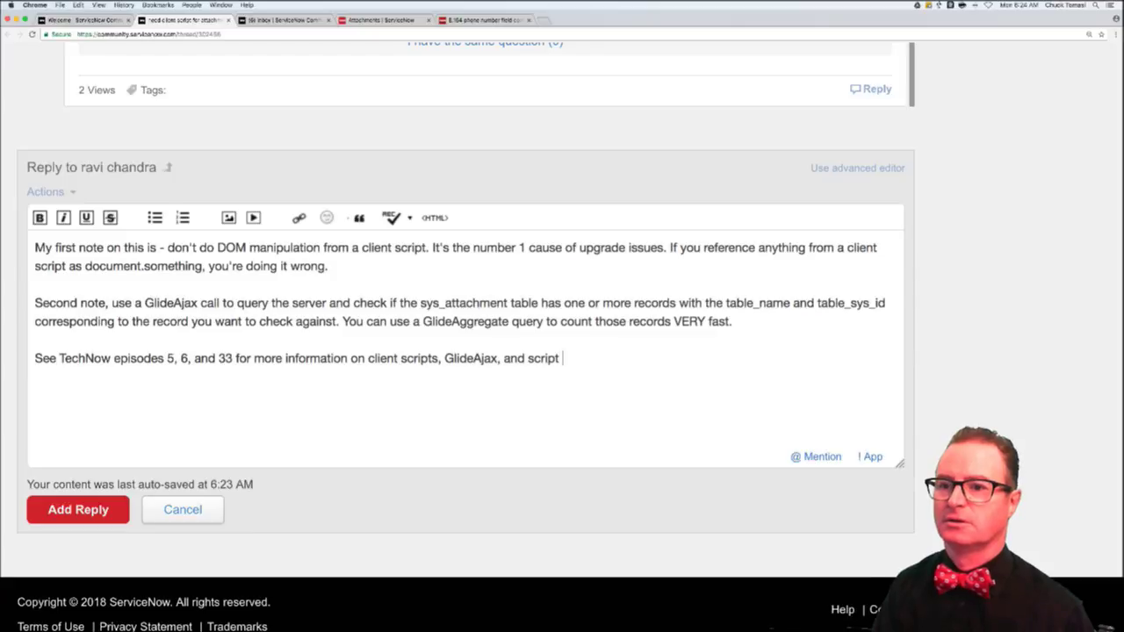
key("Return")
key("Return")
type("@c")
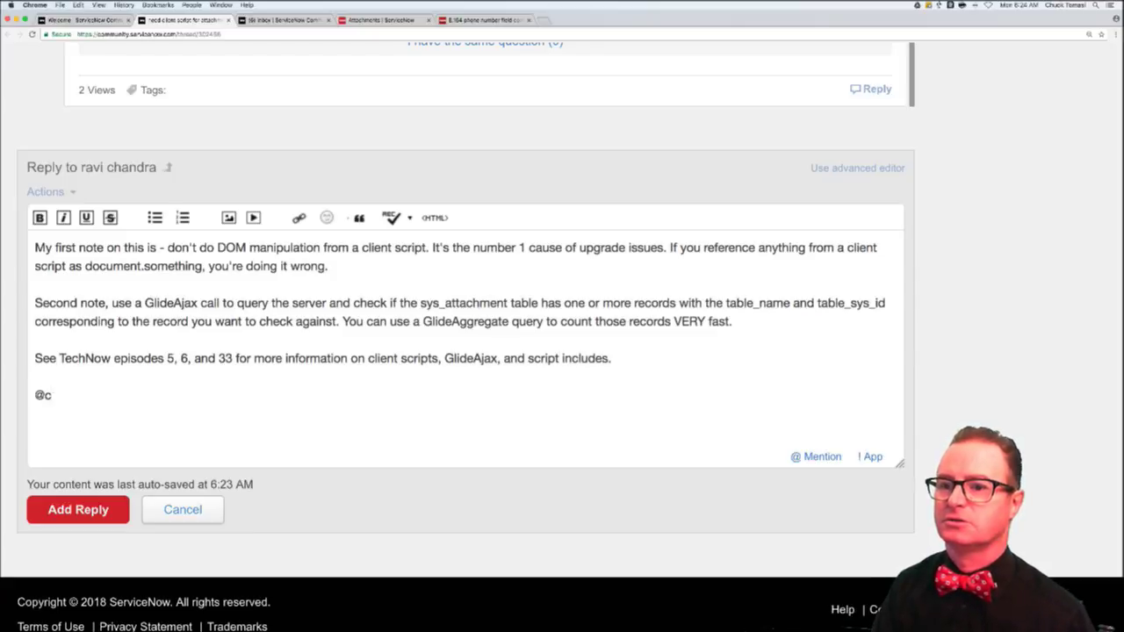
type(":techno")
key("super+BackSpace")
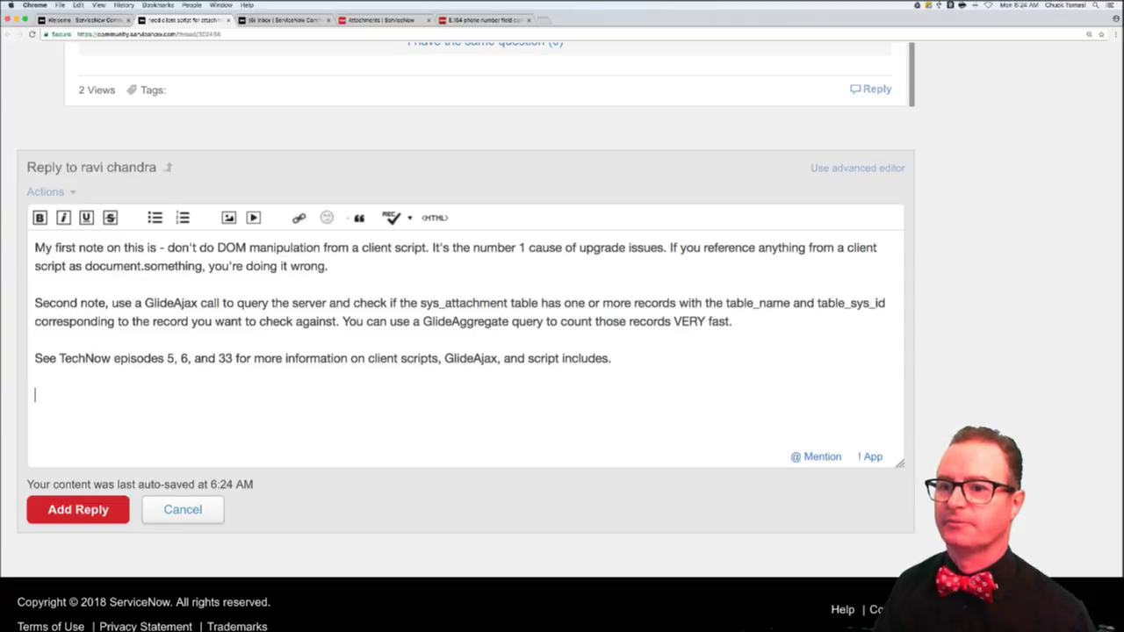
- Paste the TechNow Episode List link and the four Docs/Developer links, then post the reply
type("TechNow Episode List")
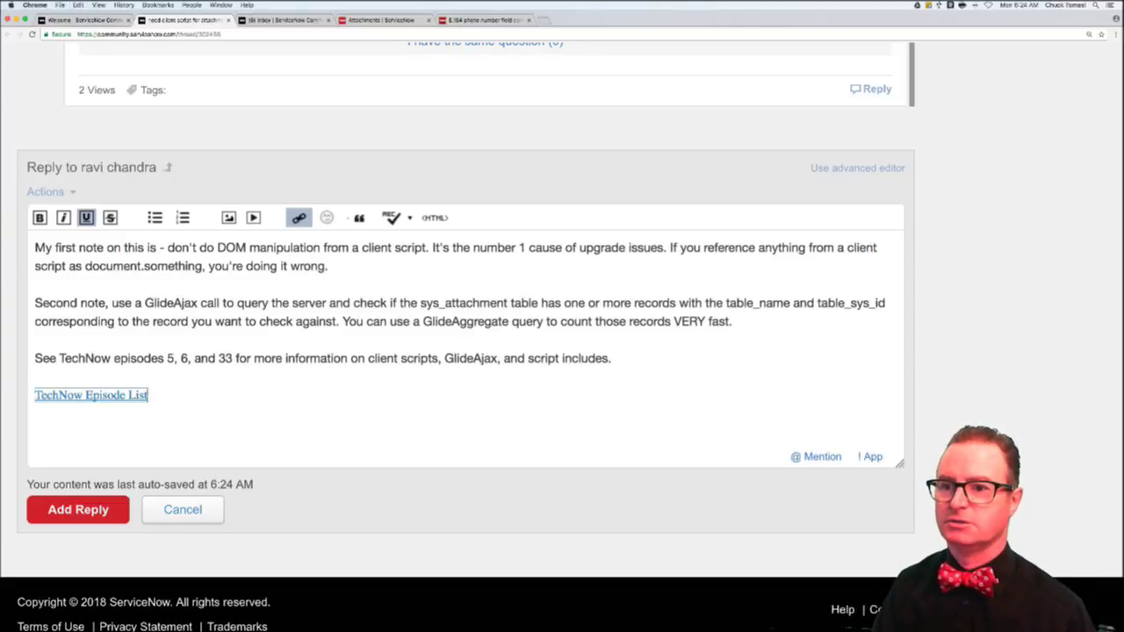
key("Return")
key("Return")
type("@")
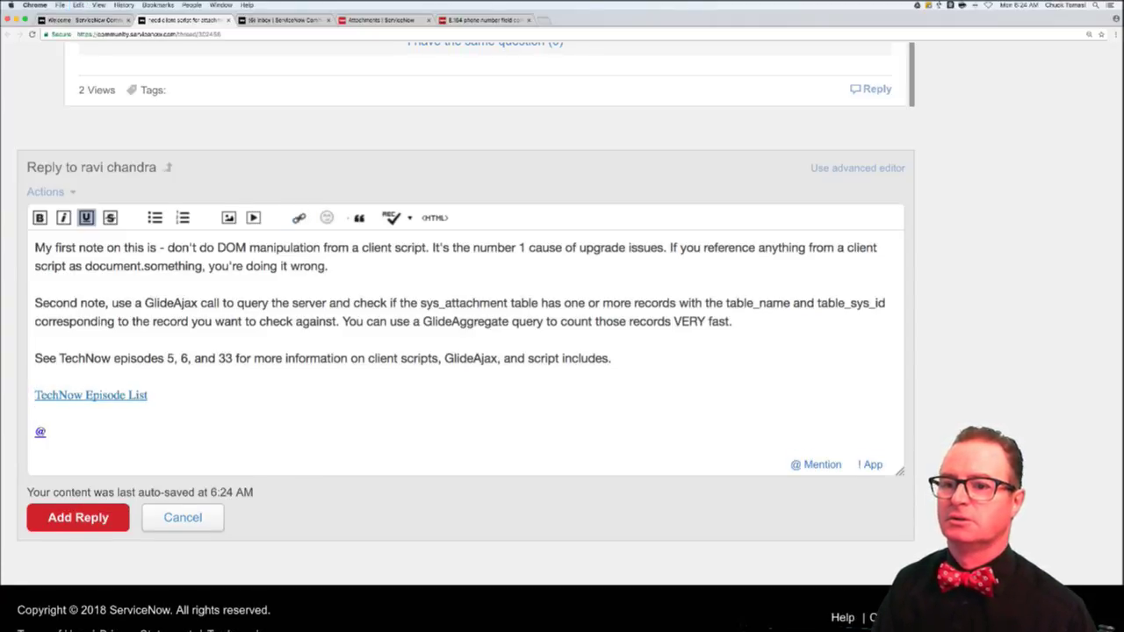
type("rav")
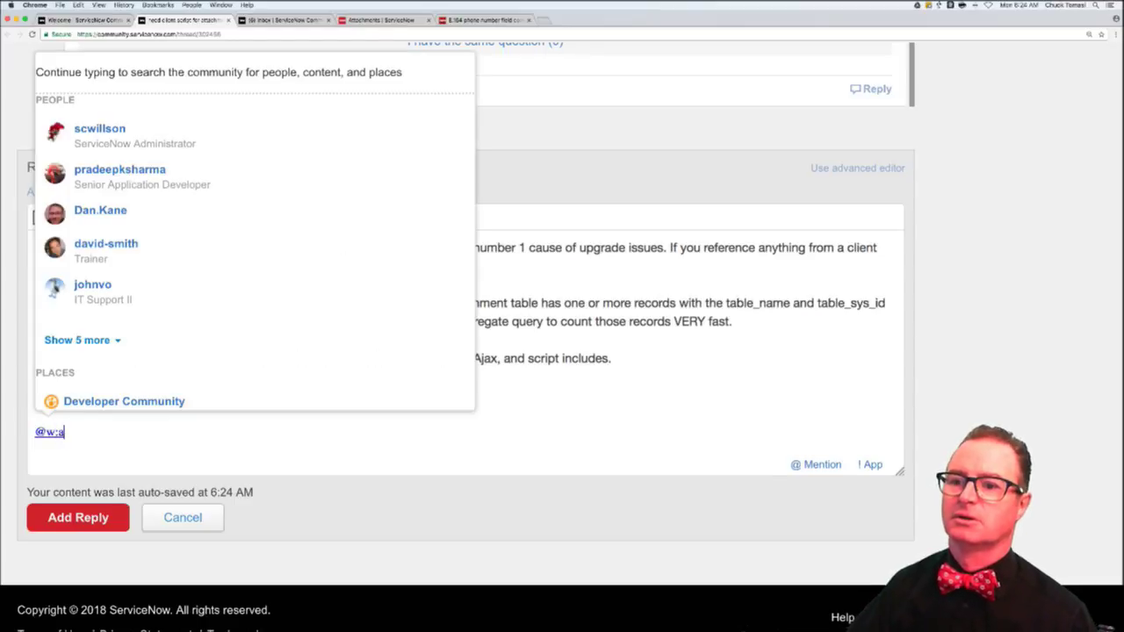
key("BackSpace")
key("BackSpace")
key("BackSpace")
key("BackSpace")
type("Docs: Client Scripts Docs: GlideForm Docs: GlideAjax Developer: Client Scripting Technical Best Practices Overview")
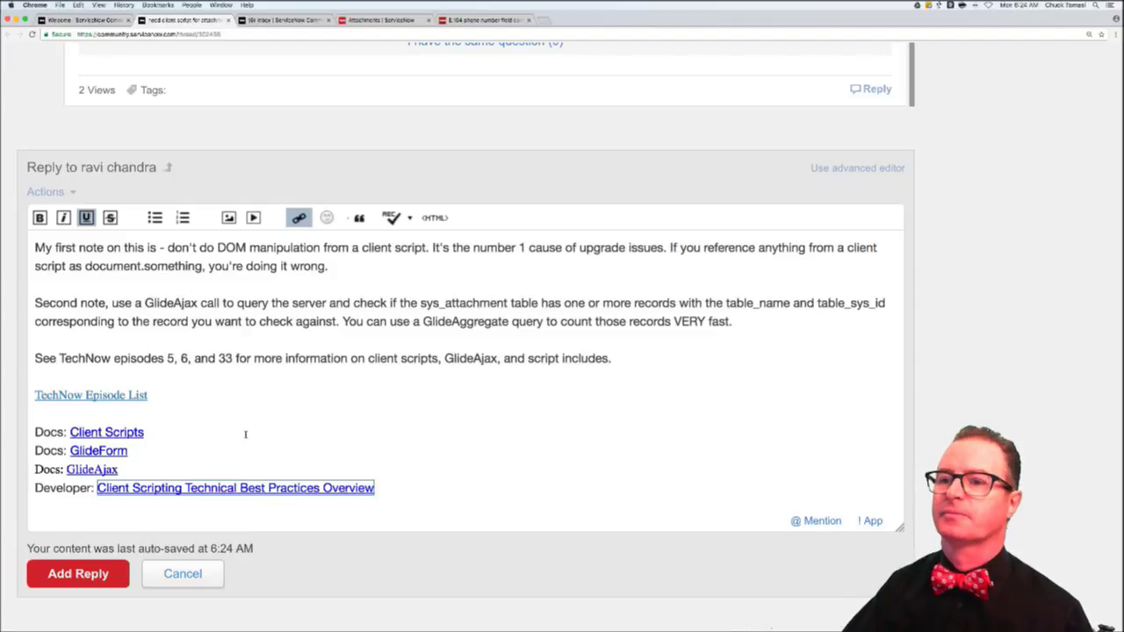
left_click(79, 574)
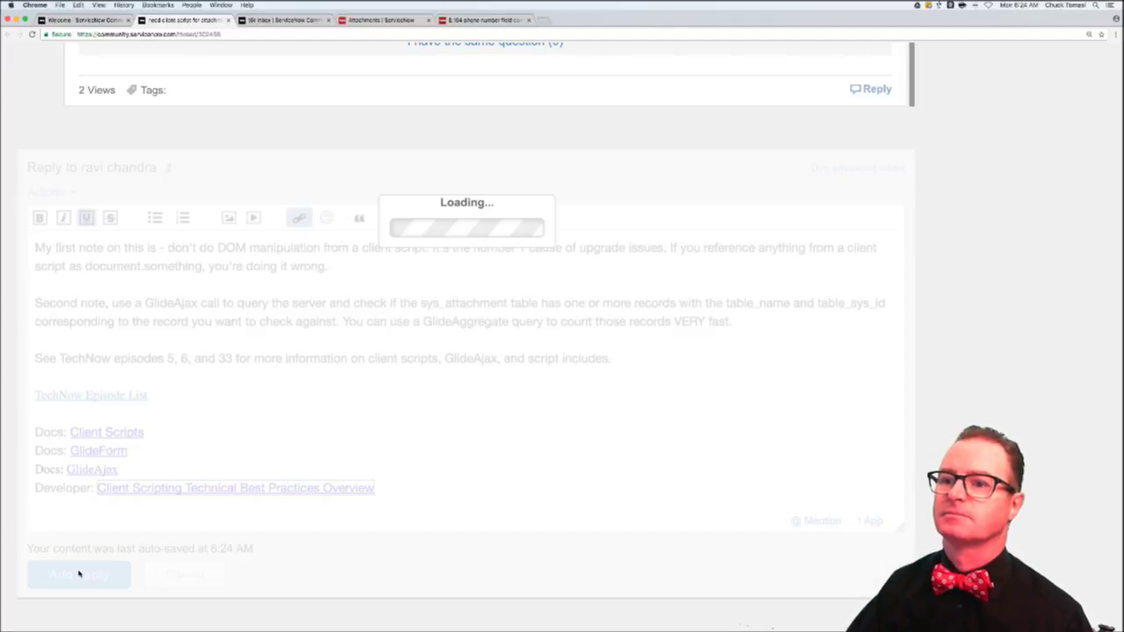
- Check the posted reply, close the thread, and go back to the Recent Content list
scroll(206, 322, "up", 5)
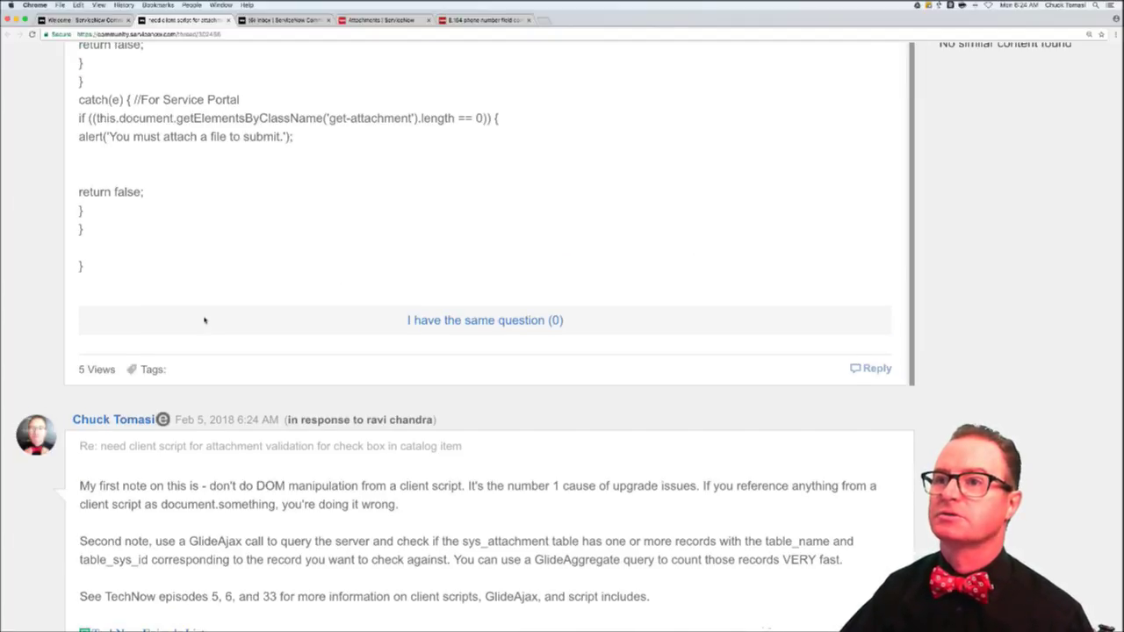
scroll(204, 322, "up", 5)
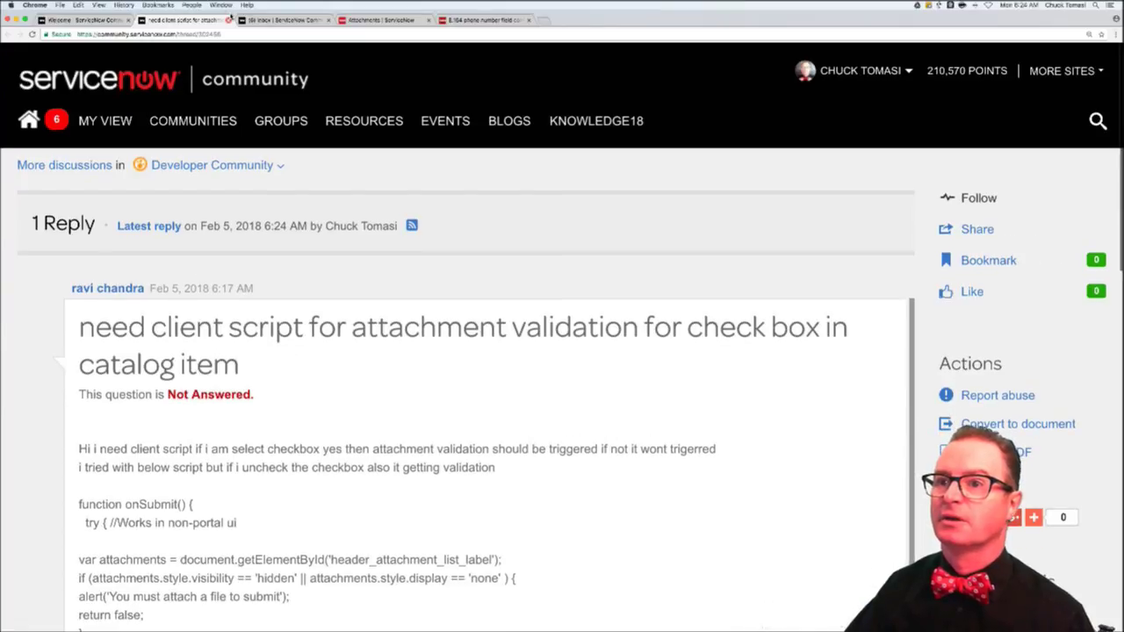
left_click(228, 19)
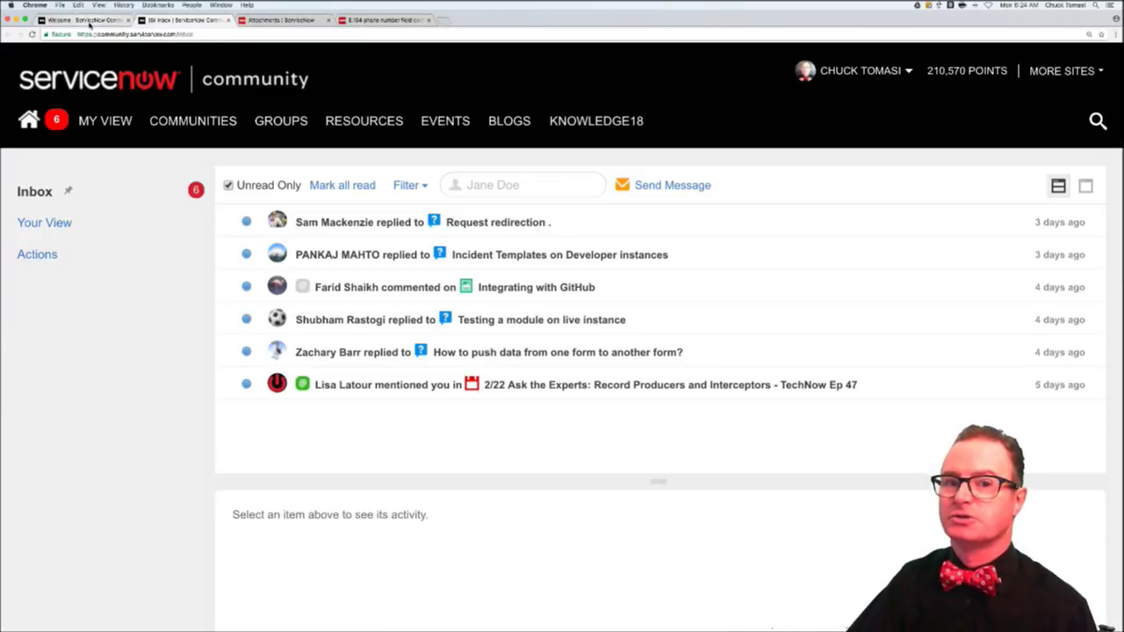
left_click(89, 21)
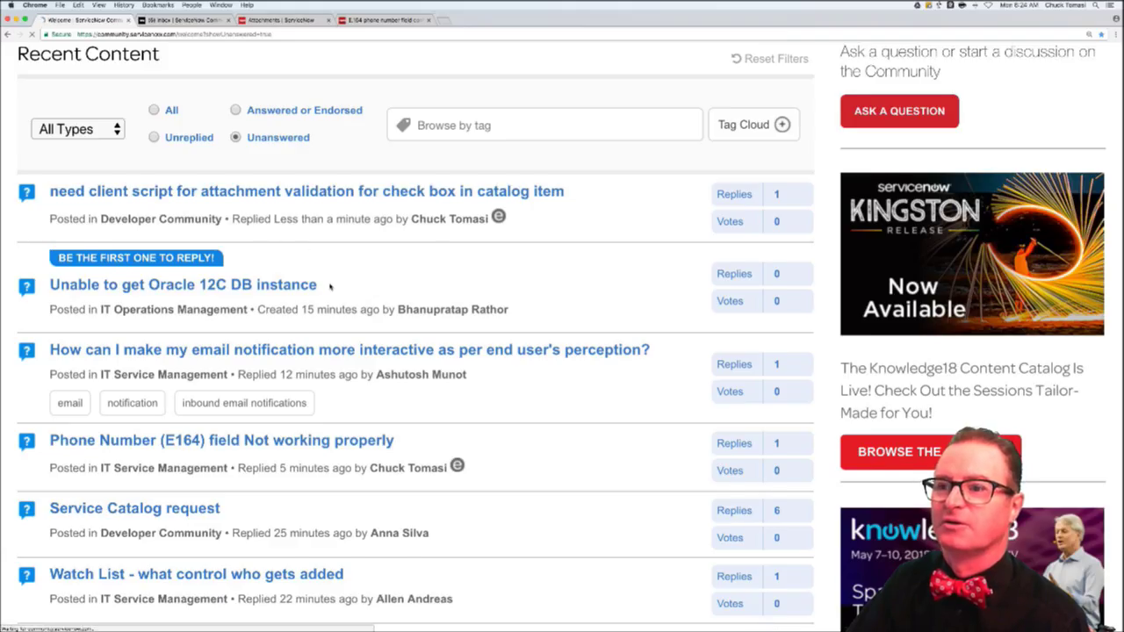
- Open 'How can I make my email notification more interactive' in a new tab and read to its reply
scroll(330, 283, "down", 2)
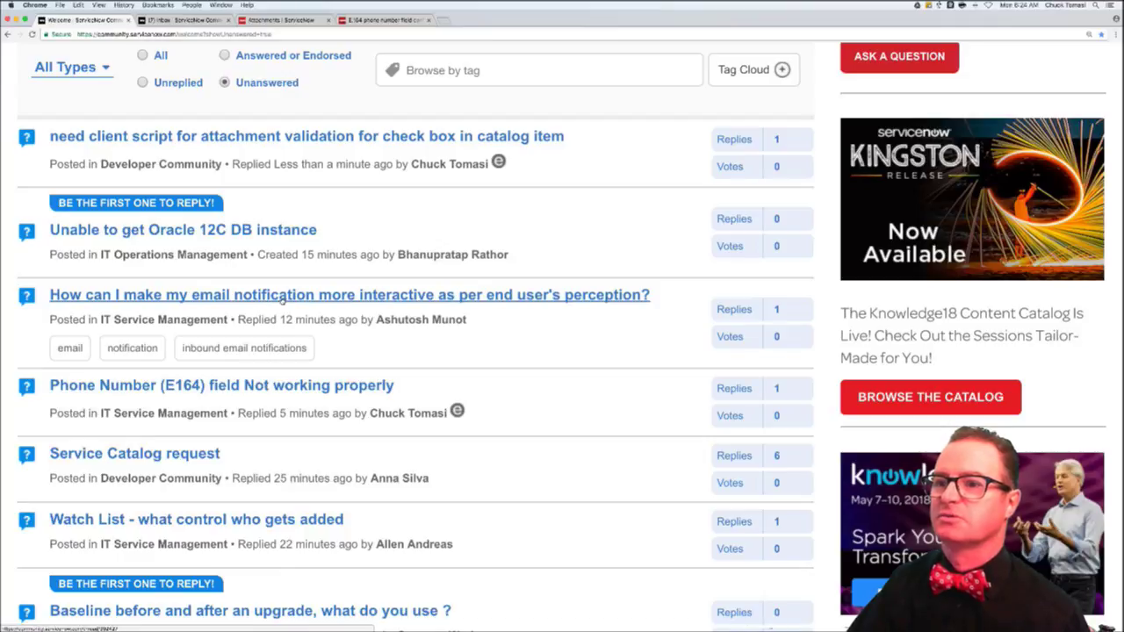
left_click(282, 299, "super")
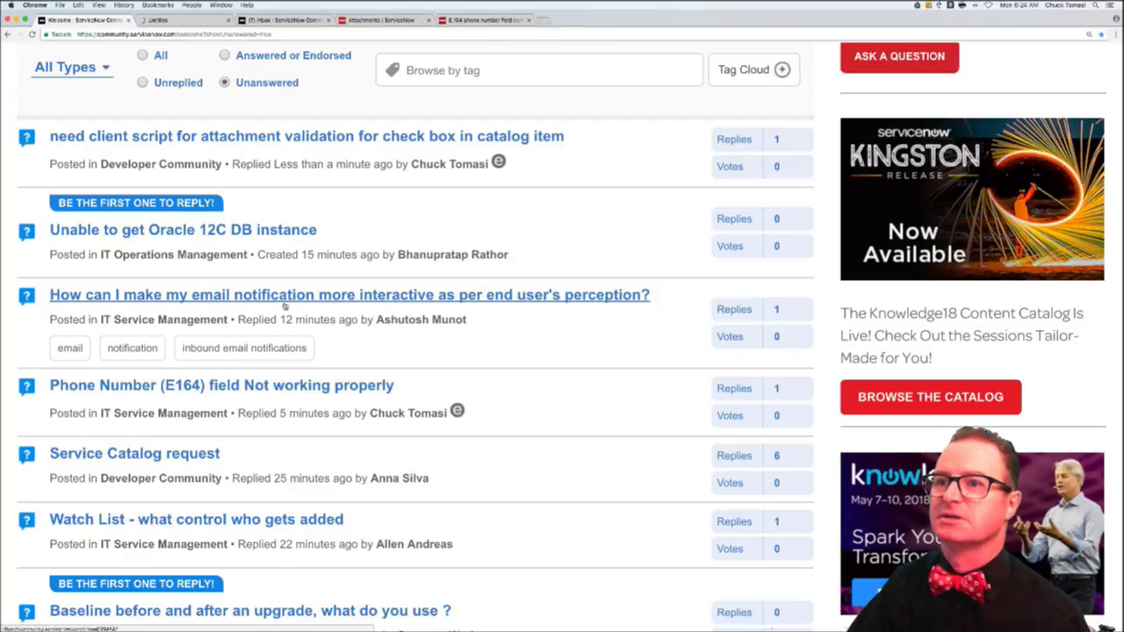
left_click(194, 21)
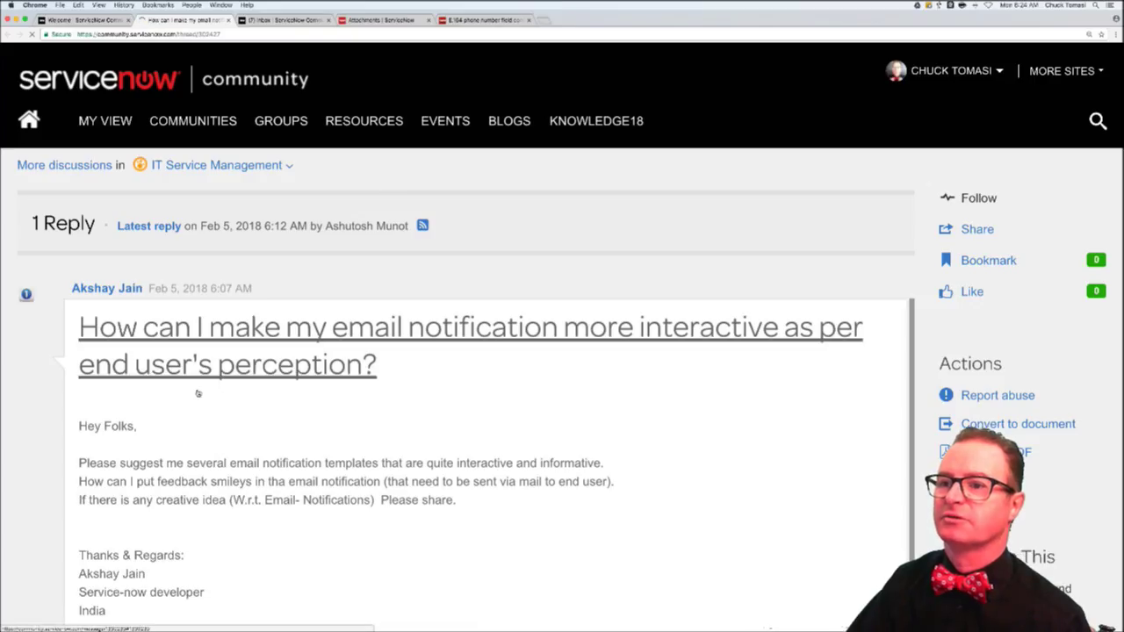
scroll(199, 392, "down", 2)
scroll(199, 392, "down", 5)
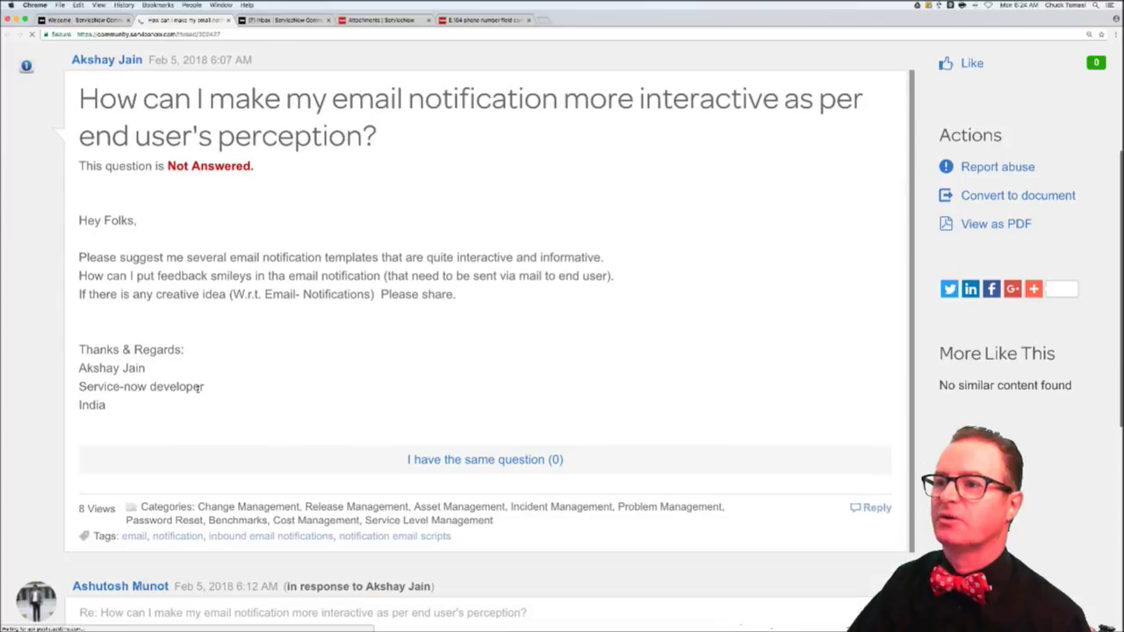
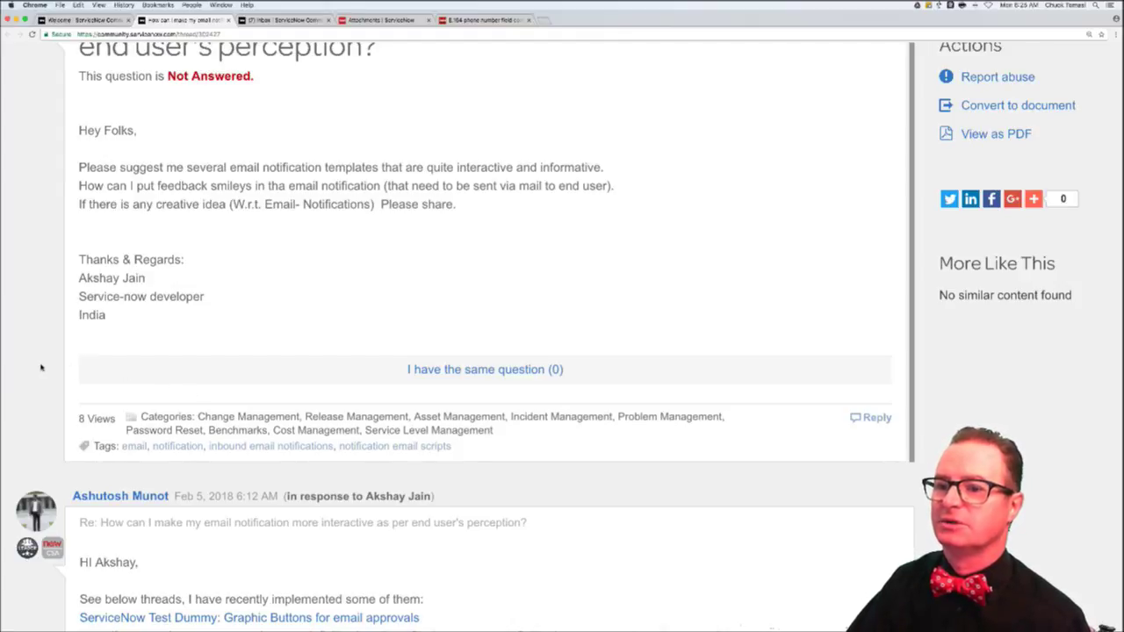
- Skim the email-notification interactivity thread, then close its tab to get back to the Unanswered list
scroll(40, 366, "down", 5)
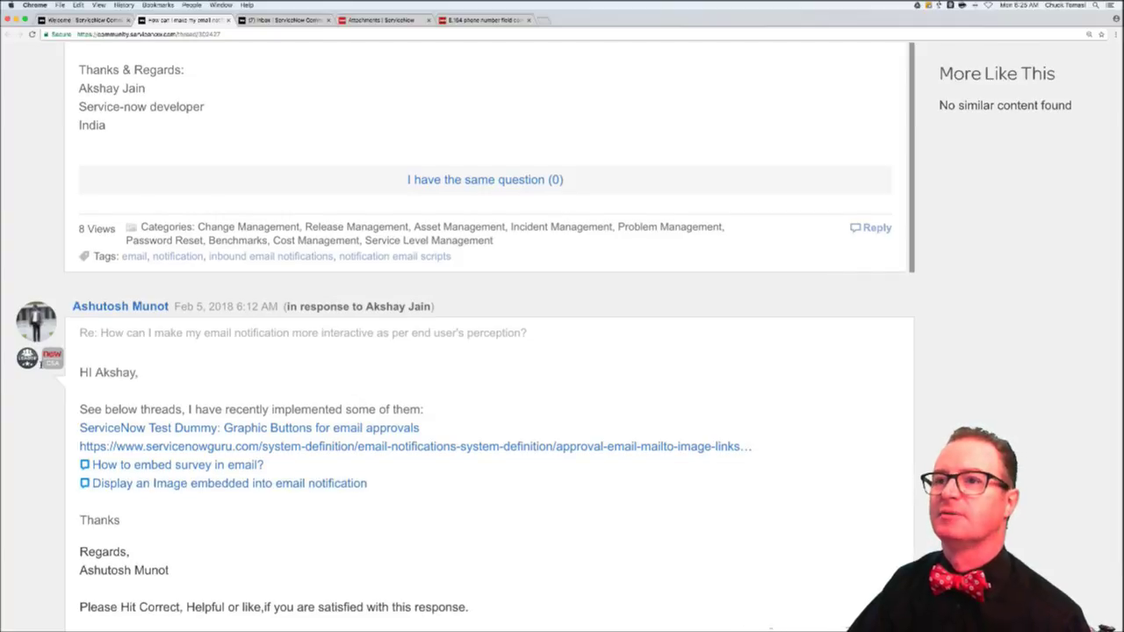
scroll(40, 367, "down", 2)
scroll(48, 360, "up", 10)
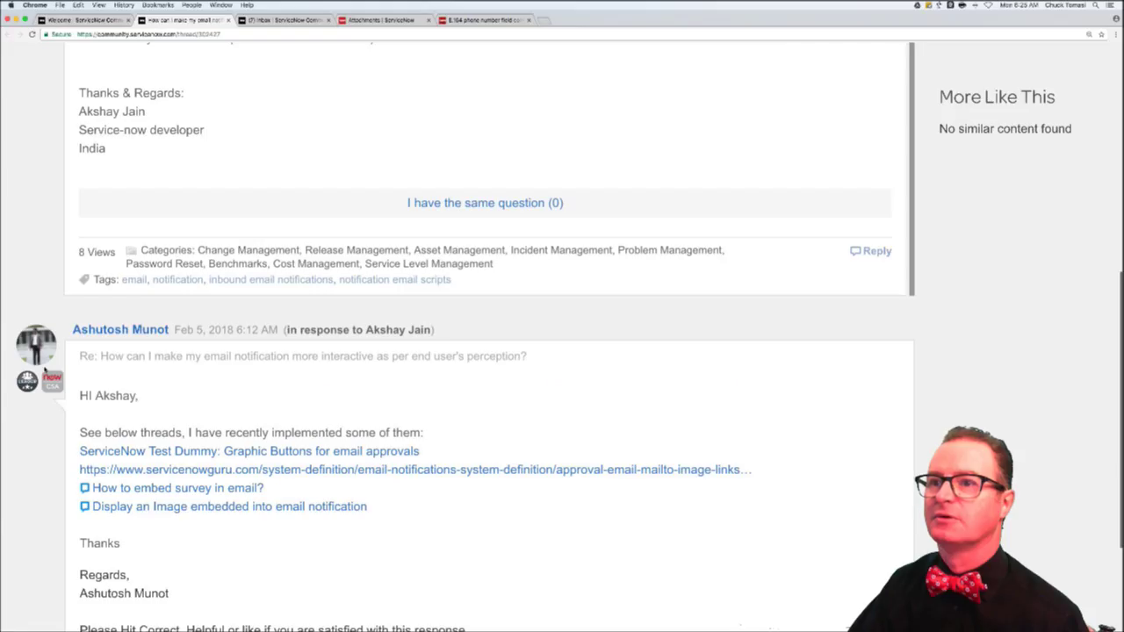
key("super+w")
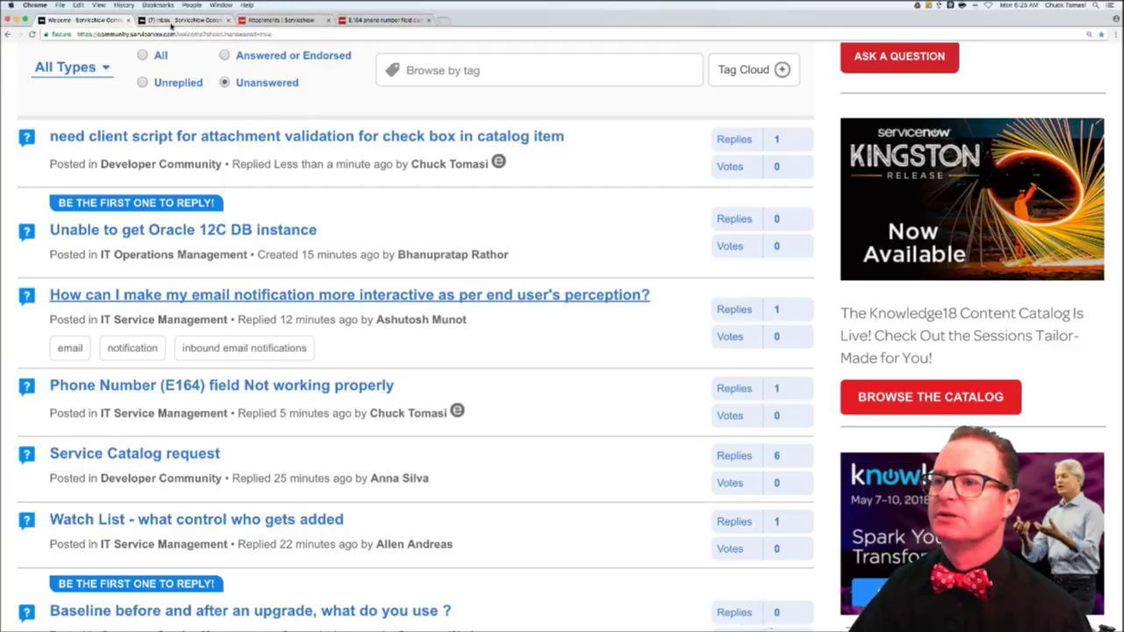
- From the inbox, open the 'Few choices are not getting displayed to some users.' activity and read its replies
left_click(172, 22)
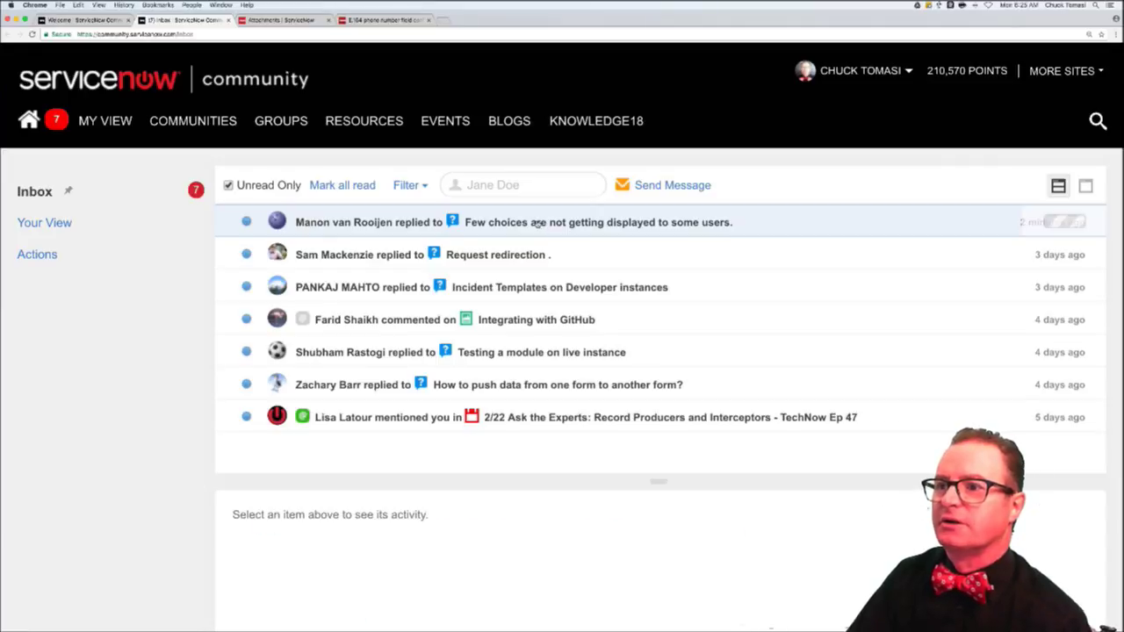
left_click(538, 223)
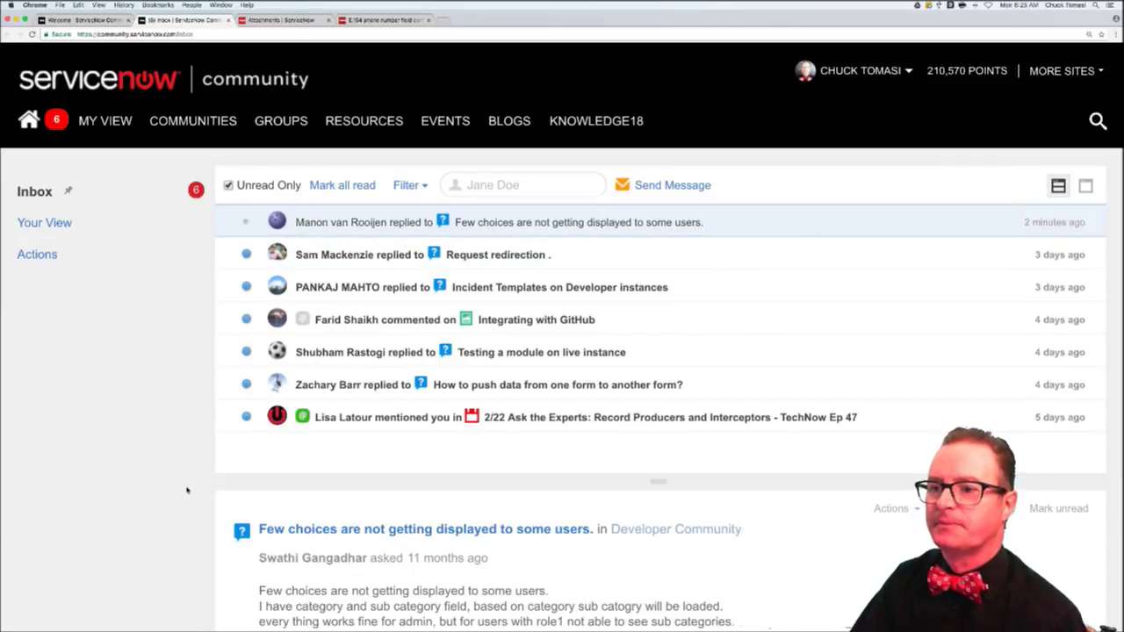
scroll(187, 490, "down", 5)
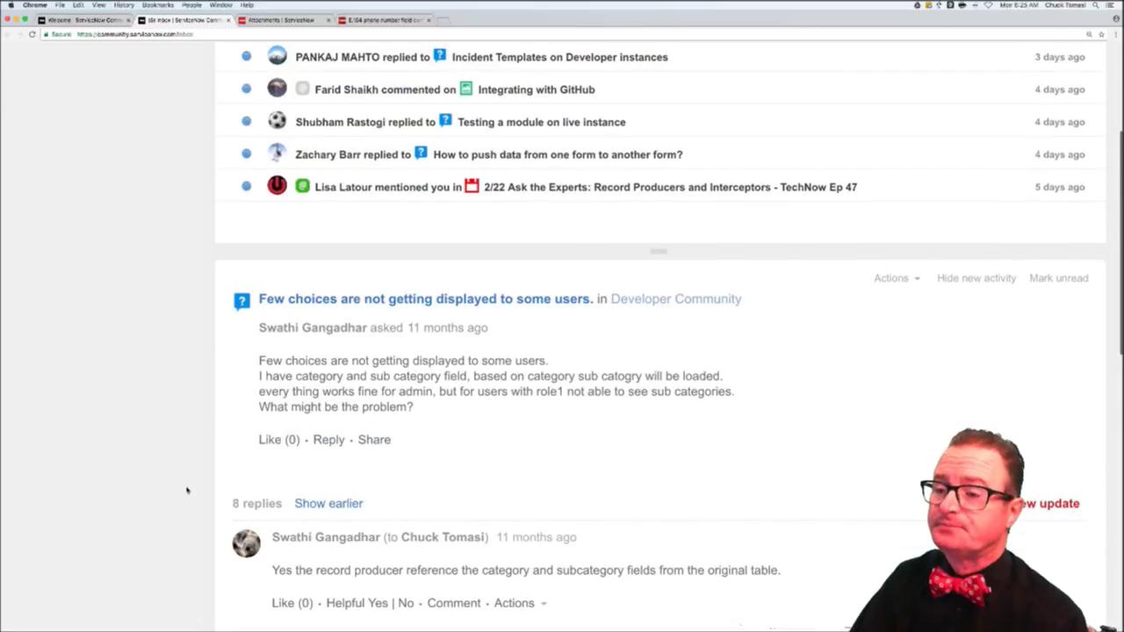
scroll(186, 490, "down", 1)
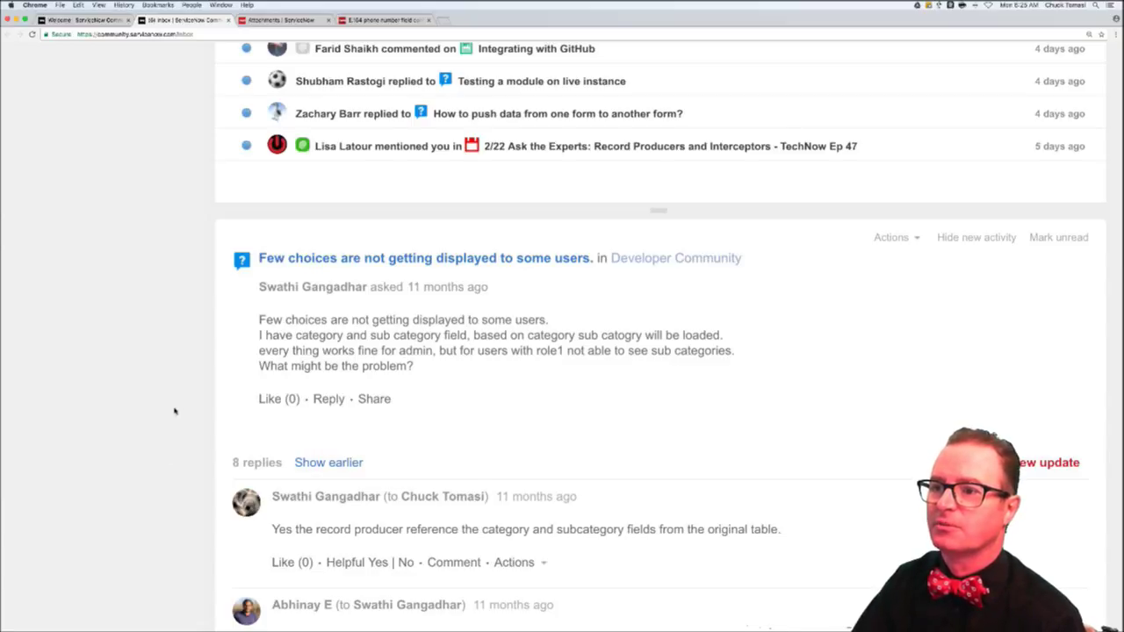
scroll(174, 410, "down", 1)
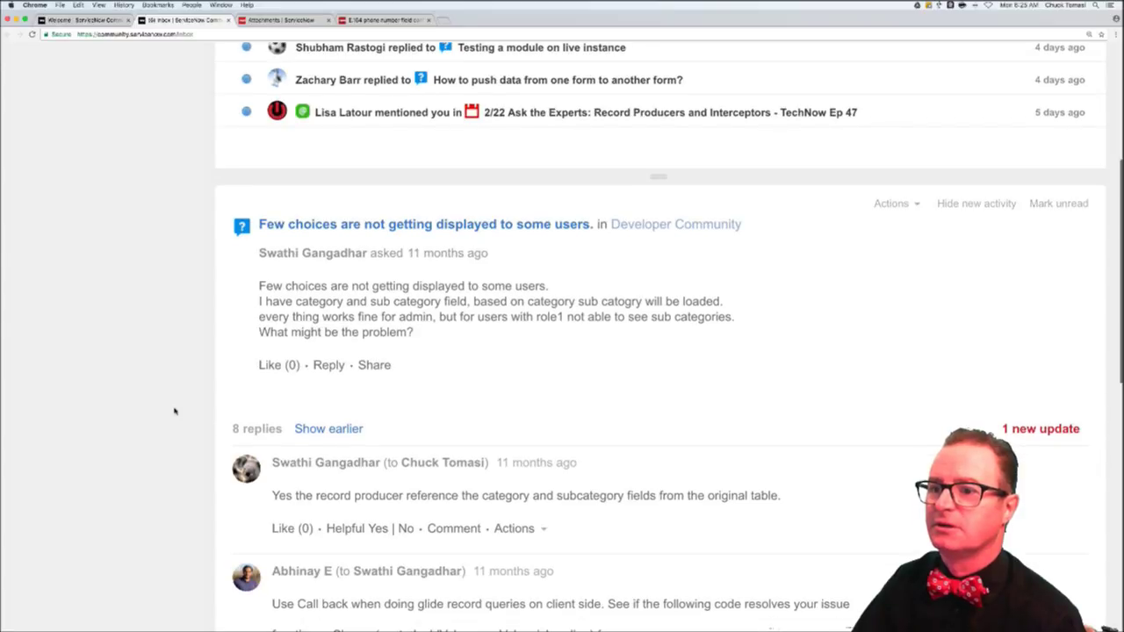
scroll(174, 410, "down", 10)
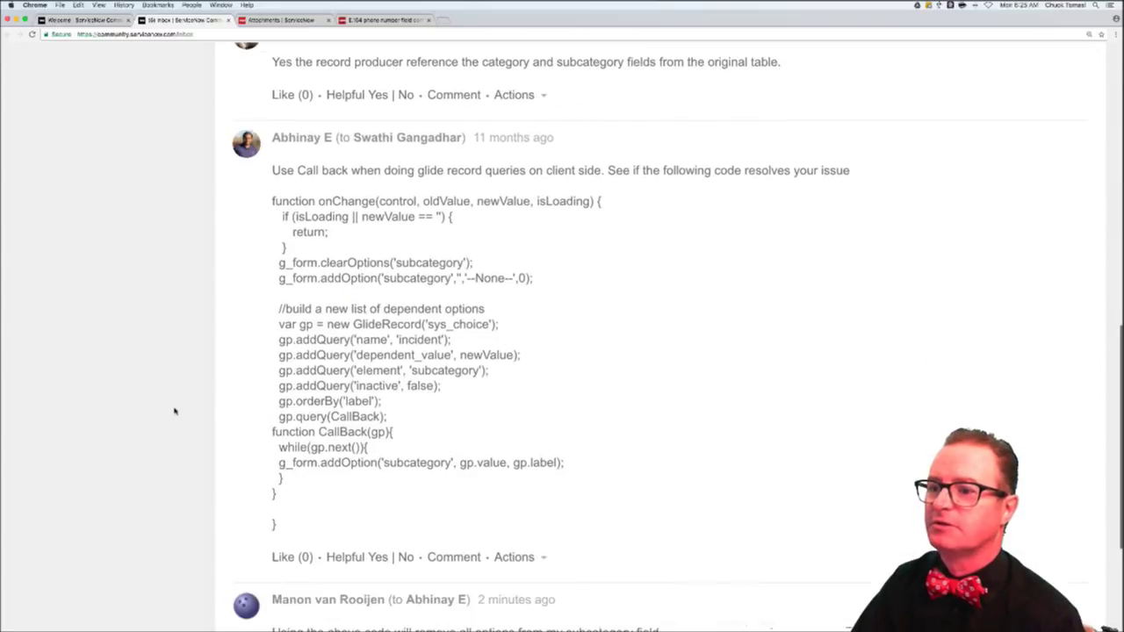
scroll(174, 410, "down", 4)
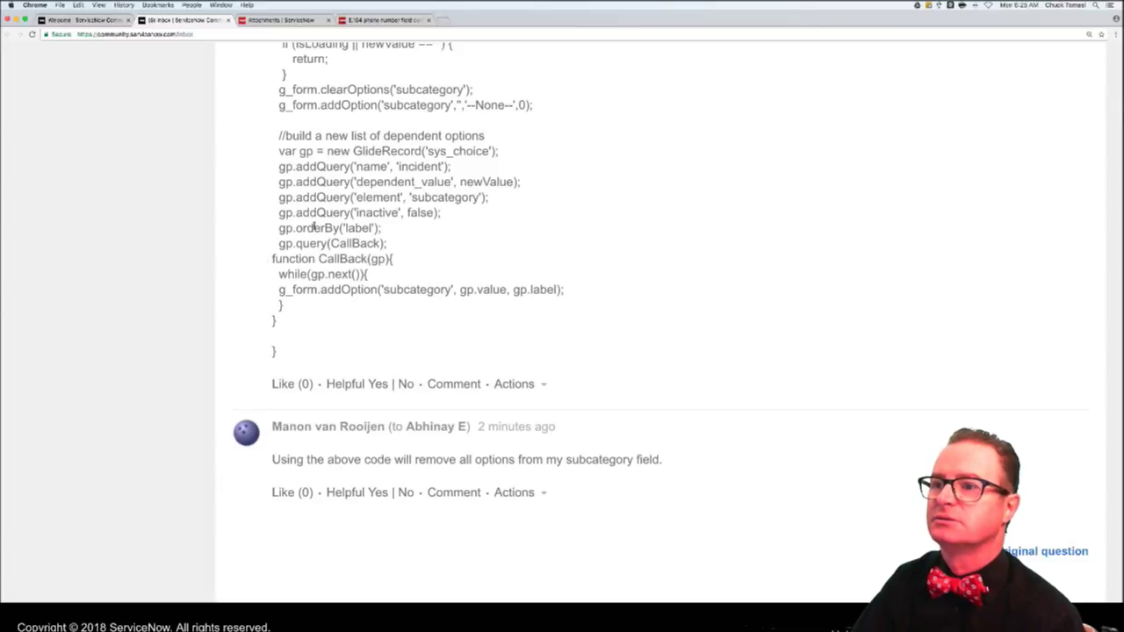
- Highlight the clearOptions('subcategory') call in the reply's code, then return to the top
scroll(320, 201, "up", 2)
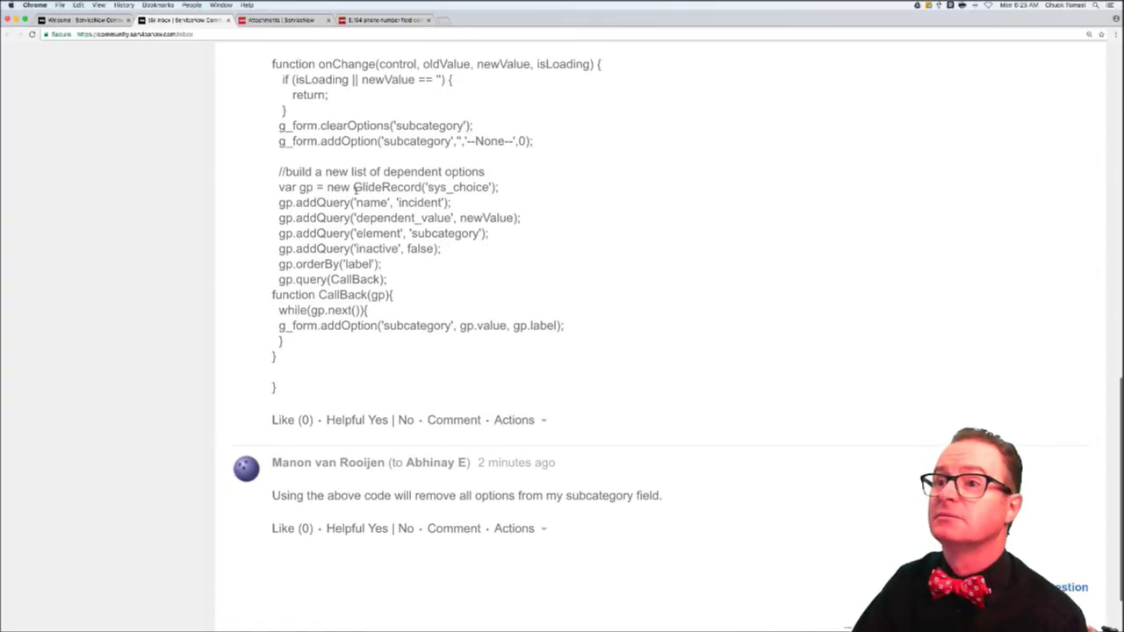
scroll(312, 117, "up", 2)
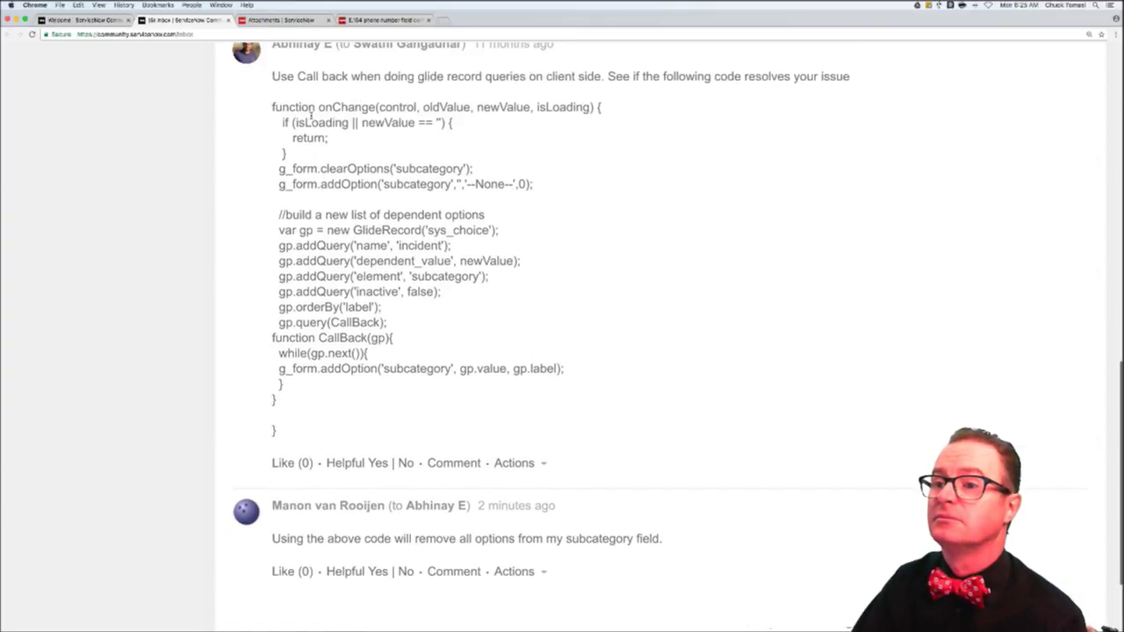
scroll(273, 318, "down", 1)
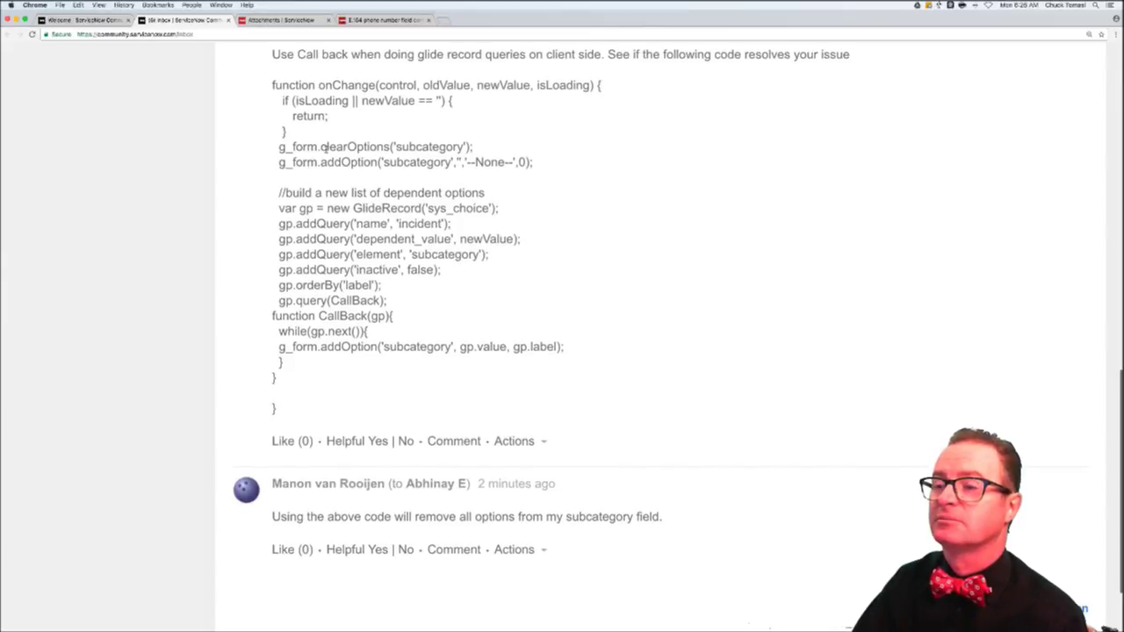
left_click_drag(323, 148, 480, 151)
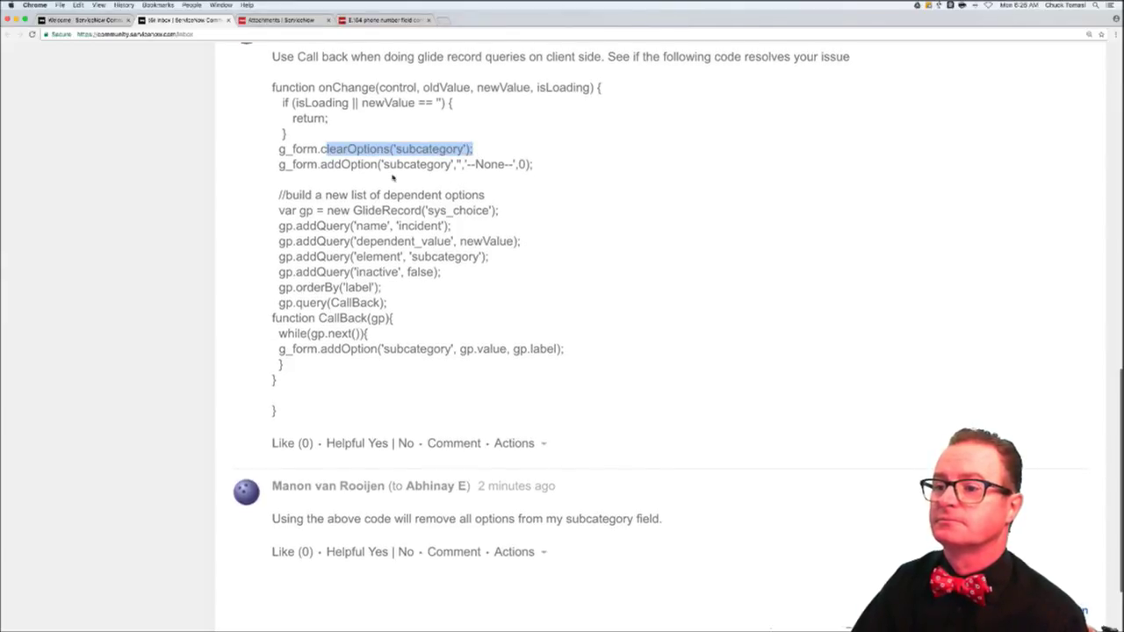
scroll(366, 179, "down", 1)
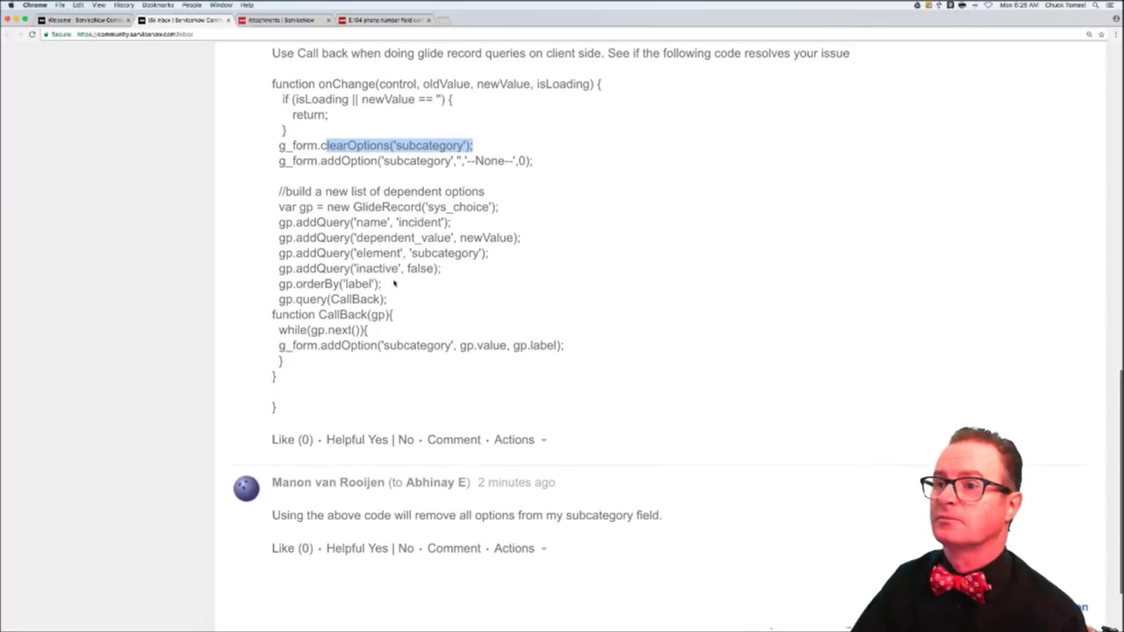
scroll(395, 284, "up", 15)
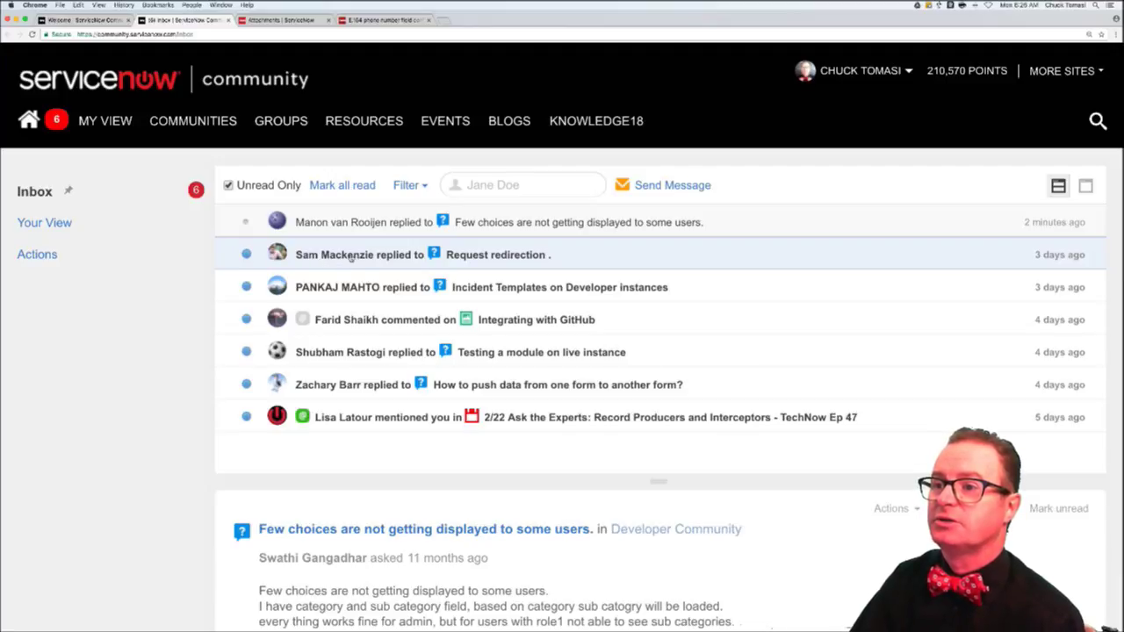
- Open the Request redirection activity and select the latest reply's three lines of redirect code
left_click(349, 255)
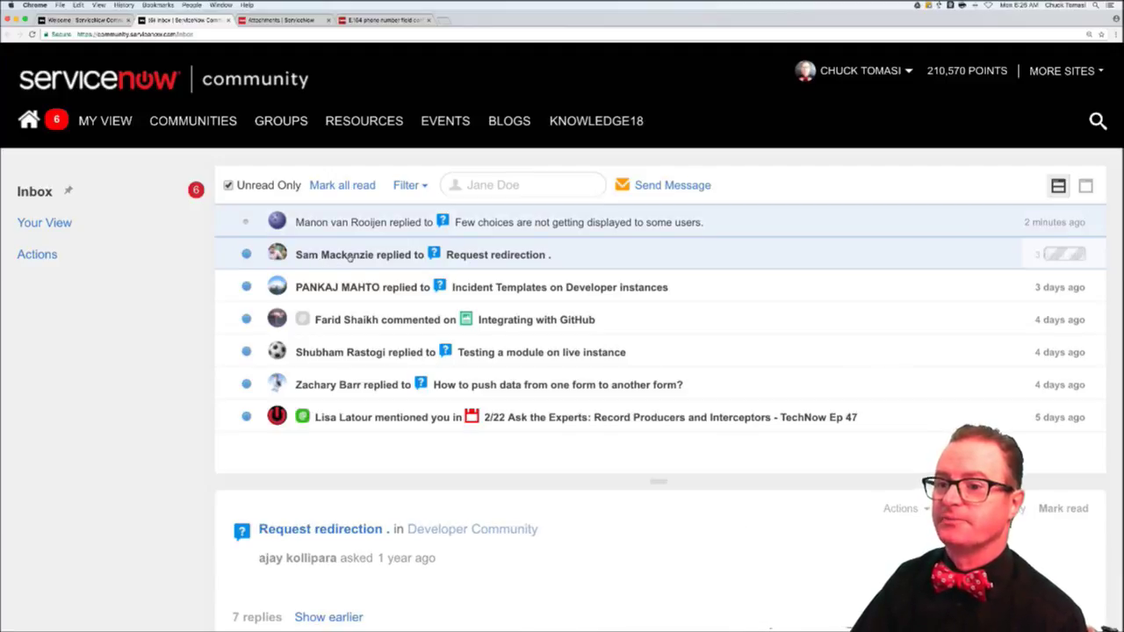
scroll(201, 415, "down", 5)
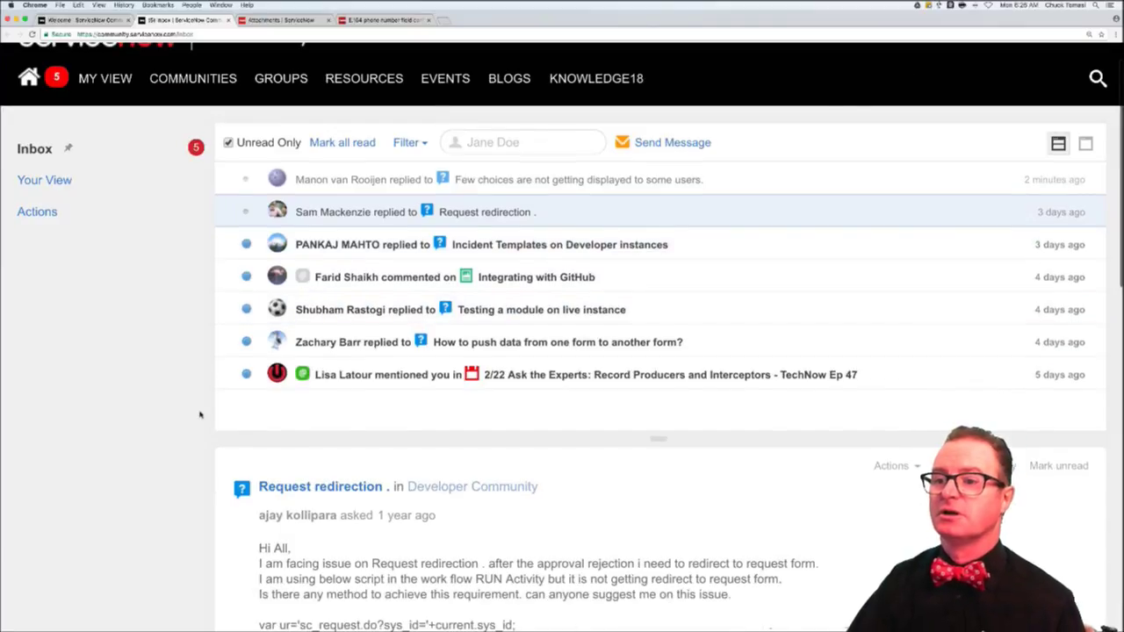
scroll(200, 414, "down", 10)
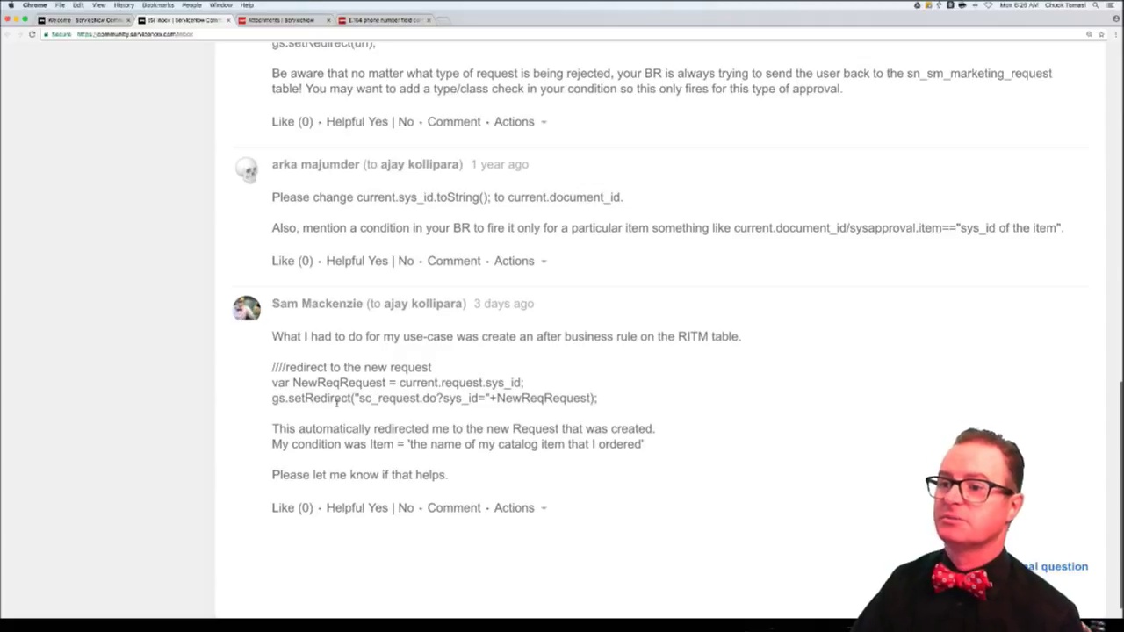
left_click_drag(400, 383, 527, 386)
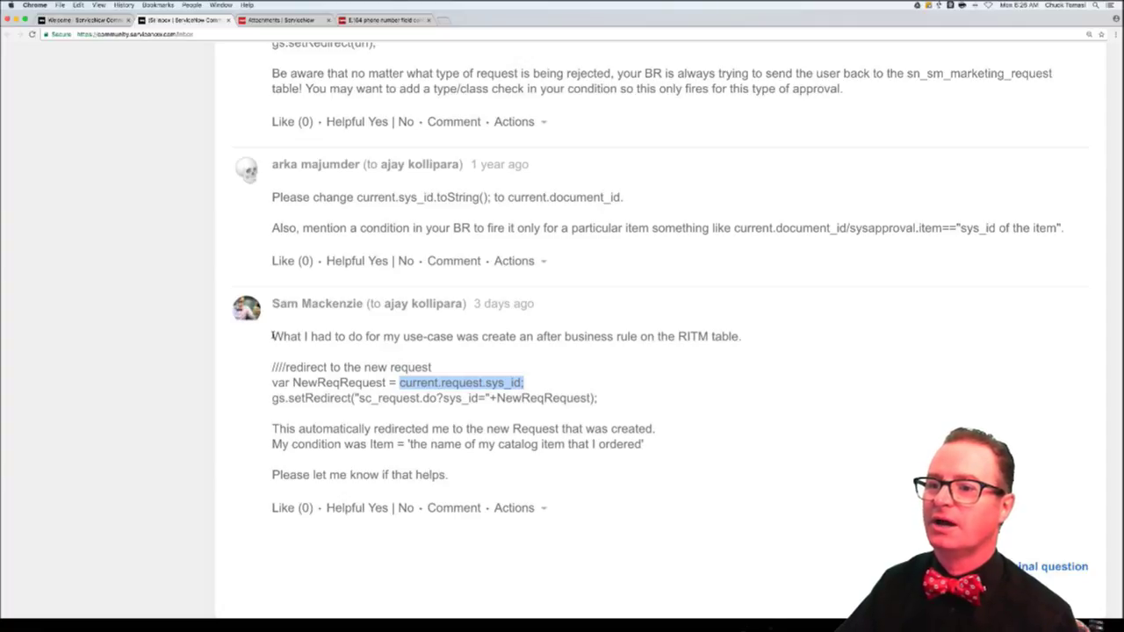
left_click(273, 336)
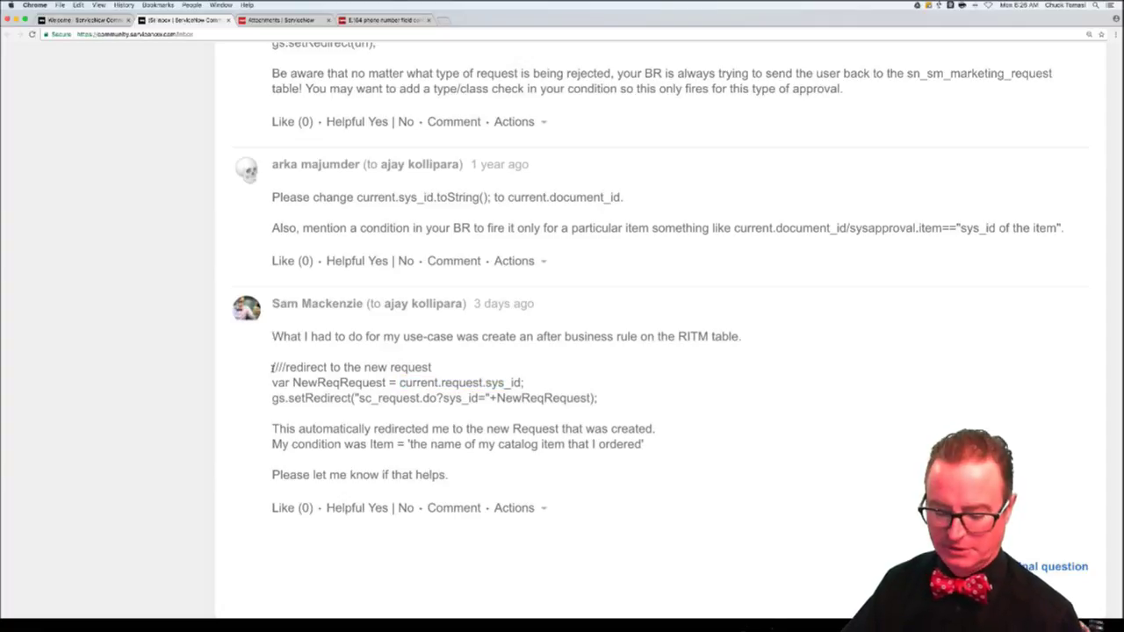
left_click_drag(272, 367, 604, 409)
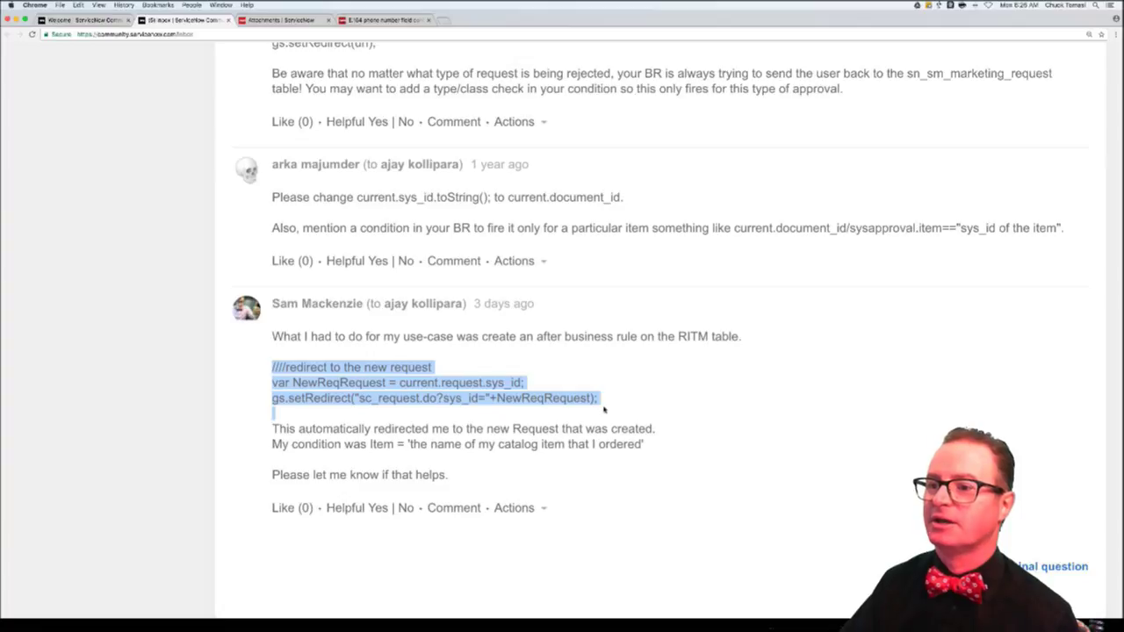
- Start a reply explaining that a reference field already holds a sys_id, so dot-walking to sys_id is bad practice
left_click(454, 508)
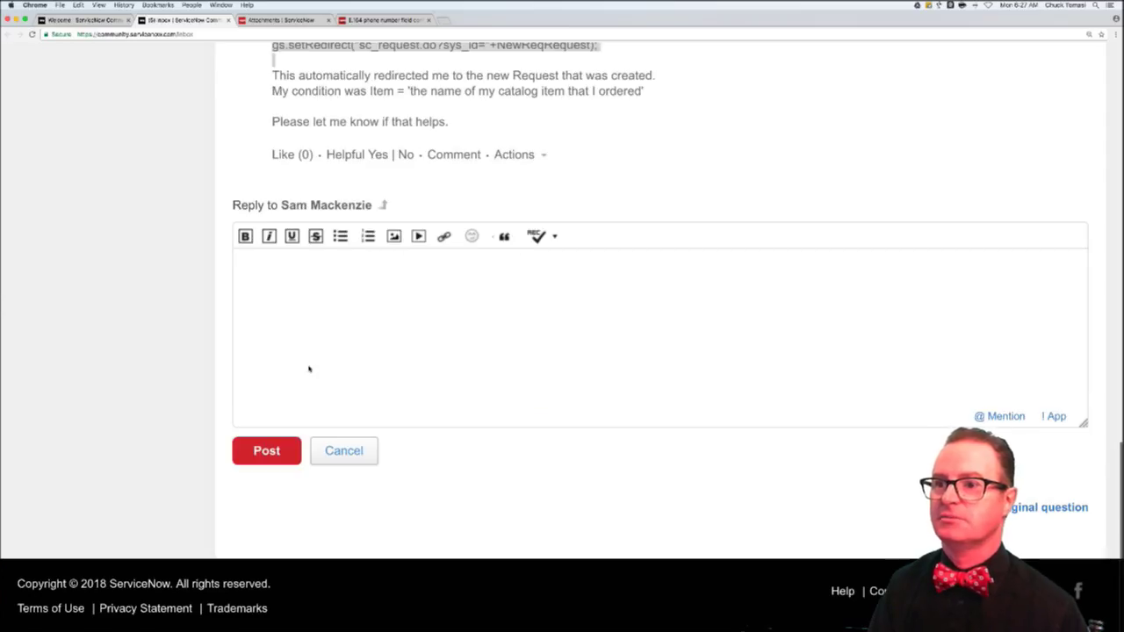
type("Hi Sam")
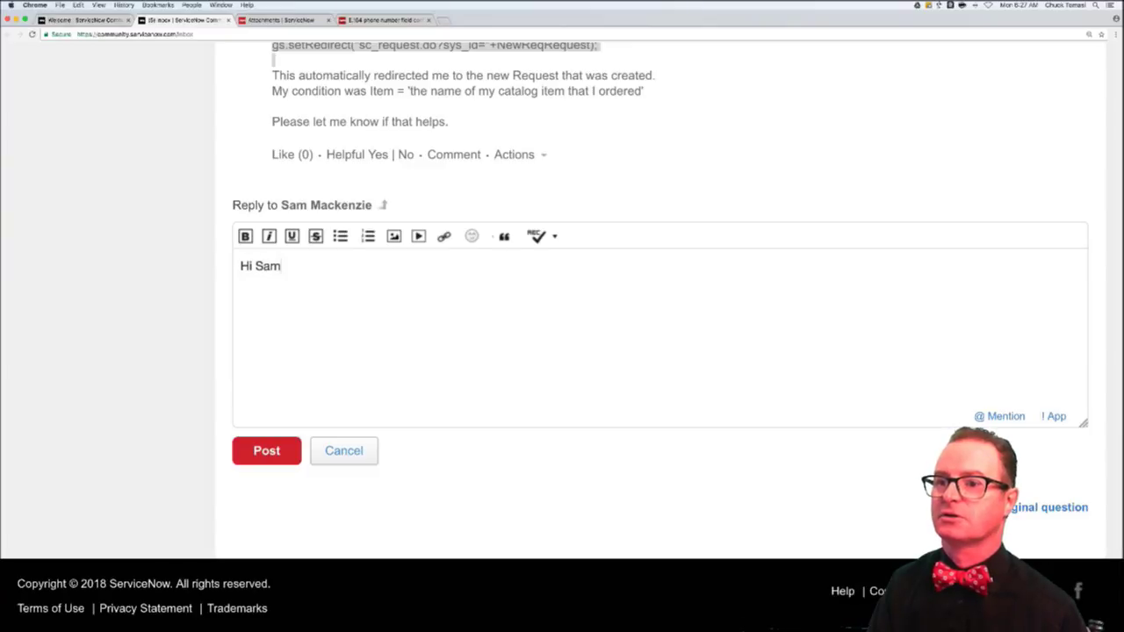
type("Just a")
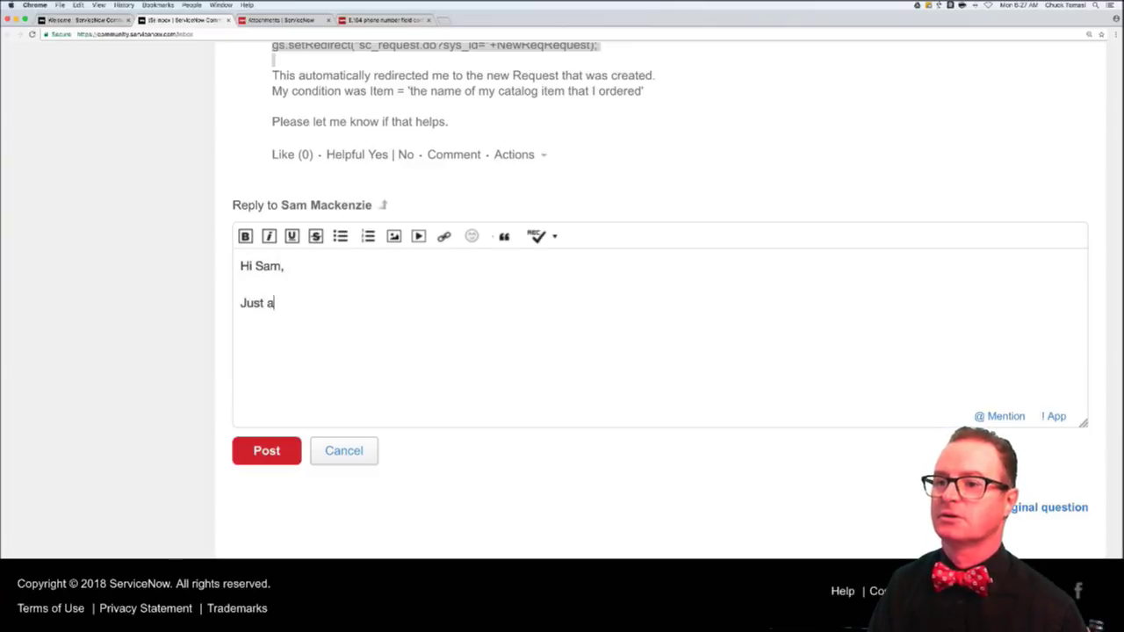
type(" quick note")
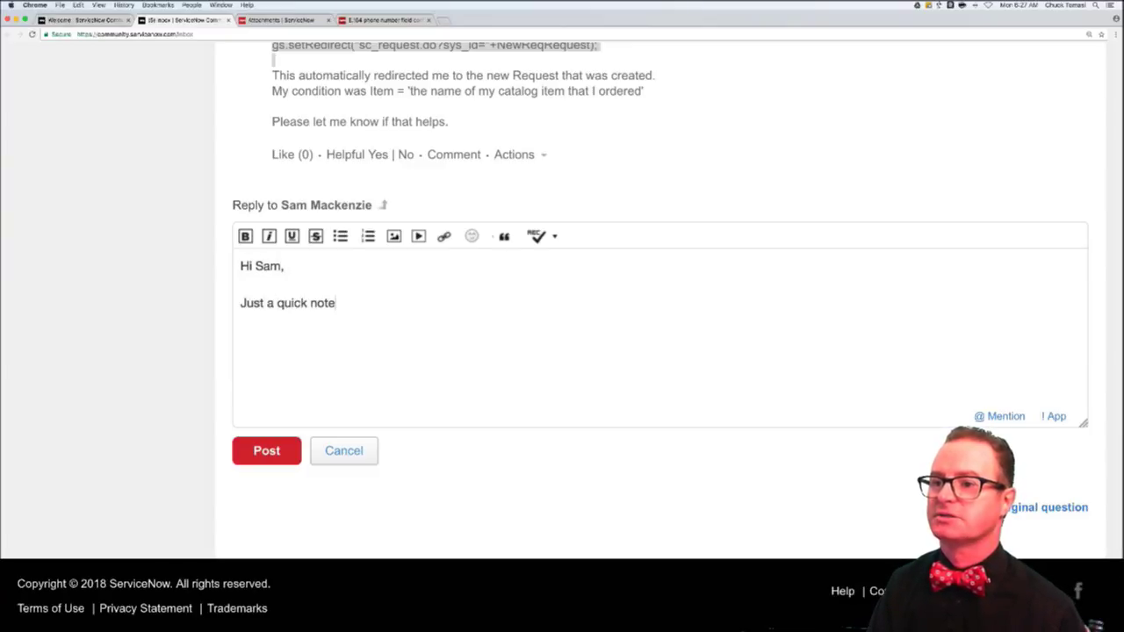
type(" - it's bad pra")
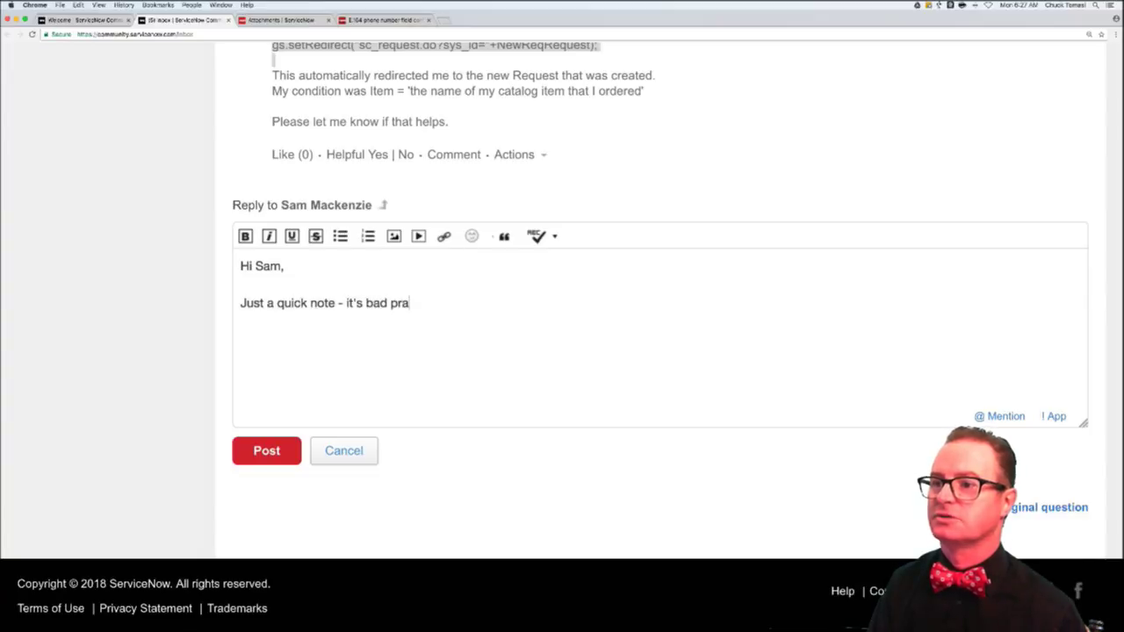
type("ctice to dot-walk to a d")
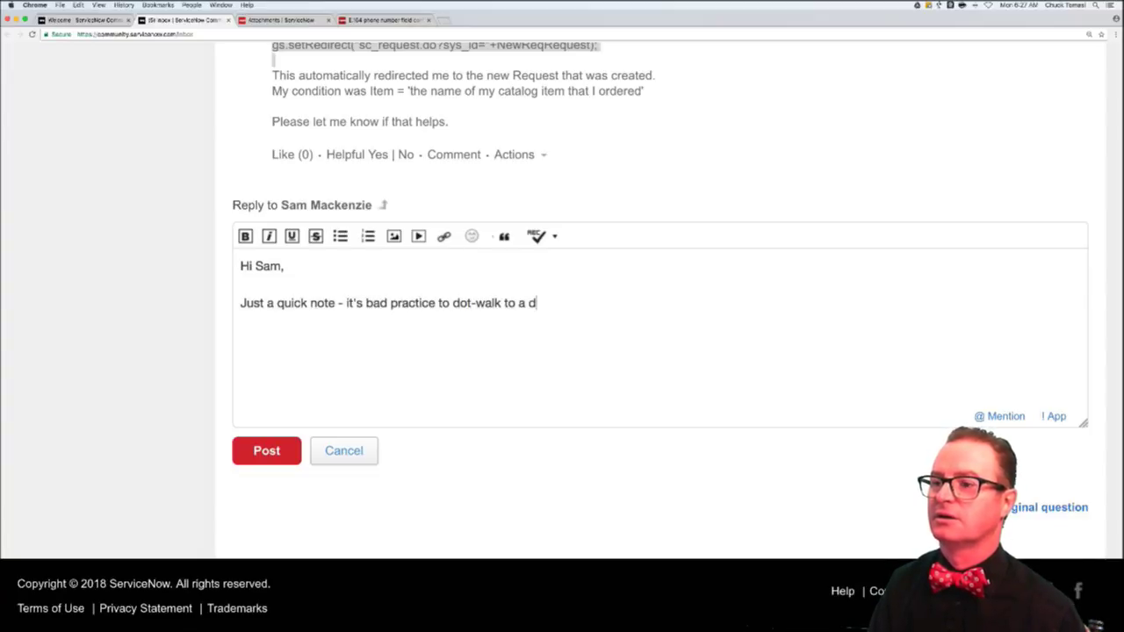
key("BackSpace")
type("sys_id on a")
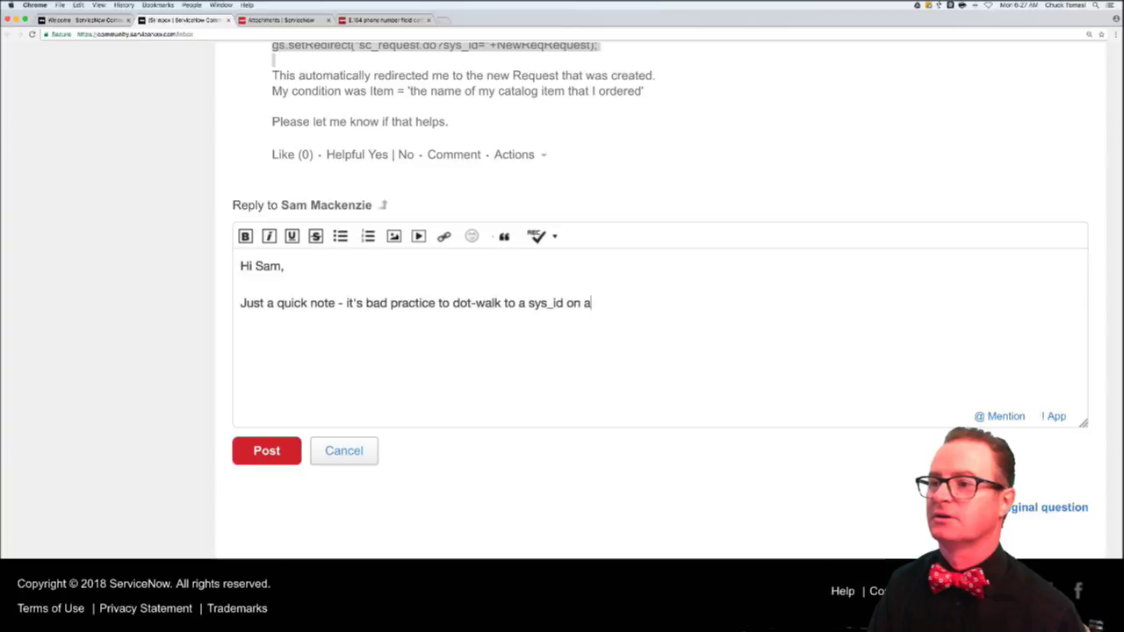
type(" reference field. The f")
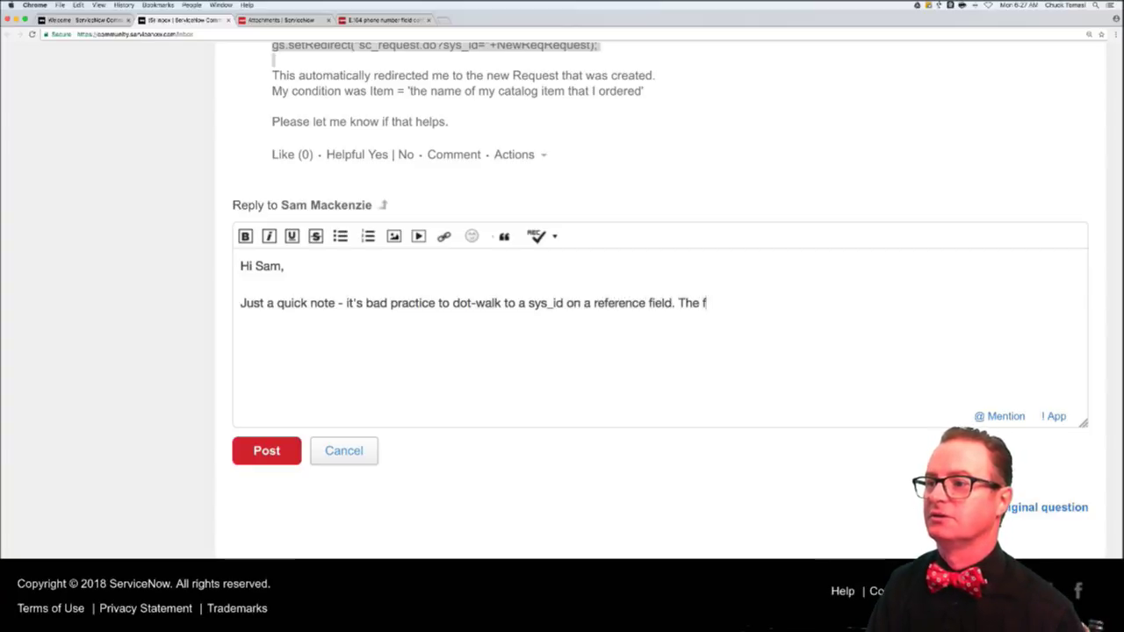
key("BackSpace")
type("value in the reference i")
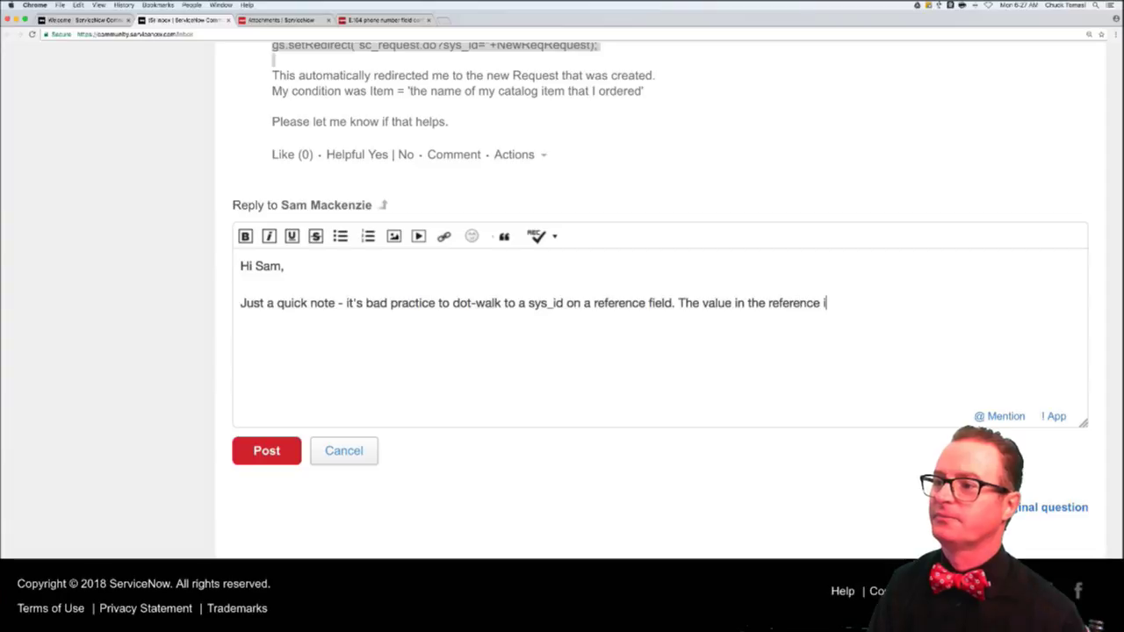
key("BackSpace")
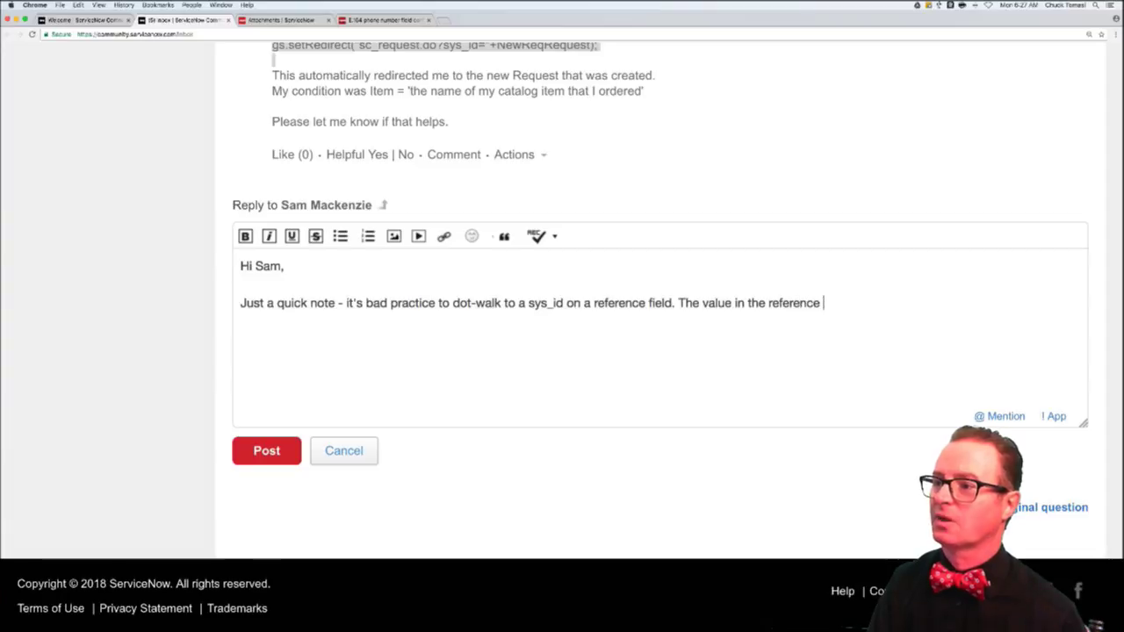
type("field is alr")
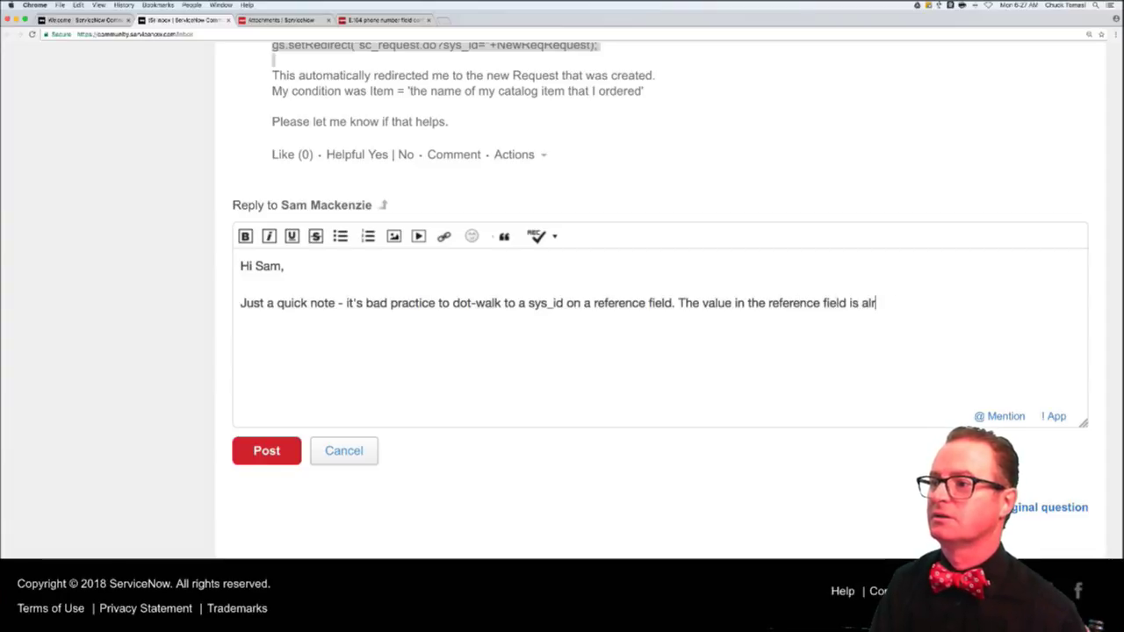
type("eady a sys_id")
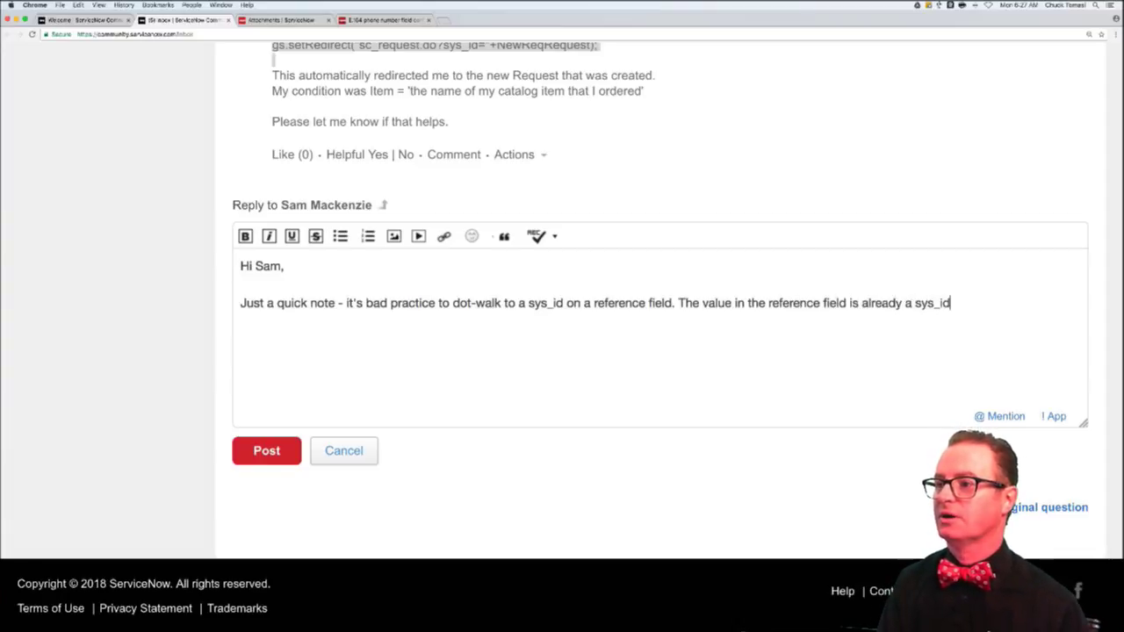
type(" so dot-")
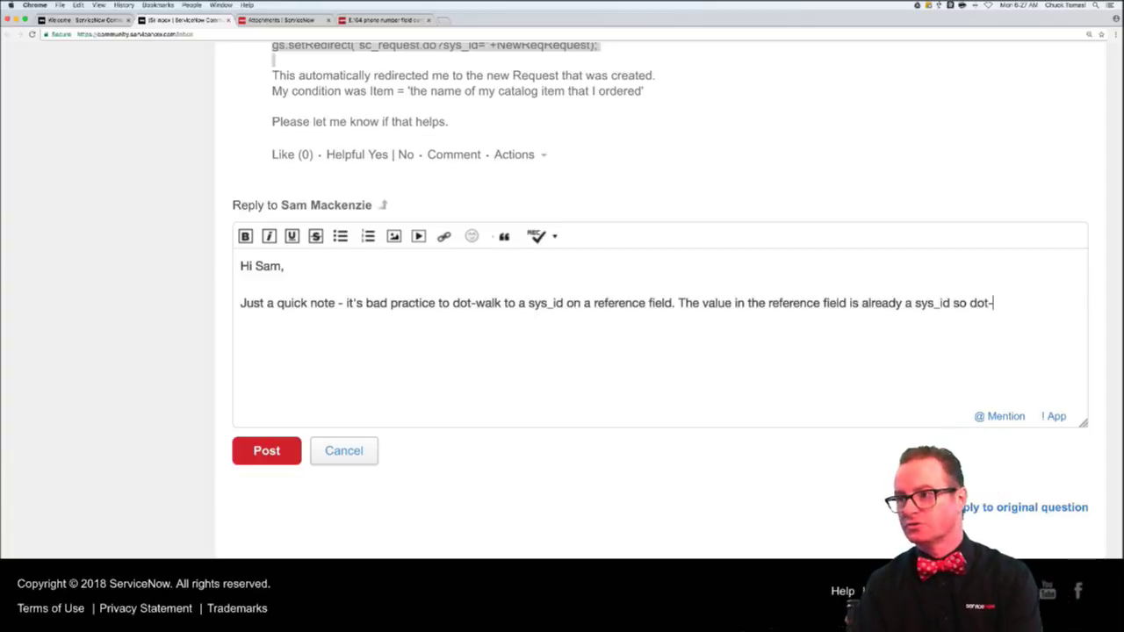
type("walking to")
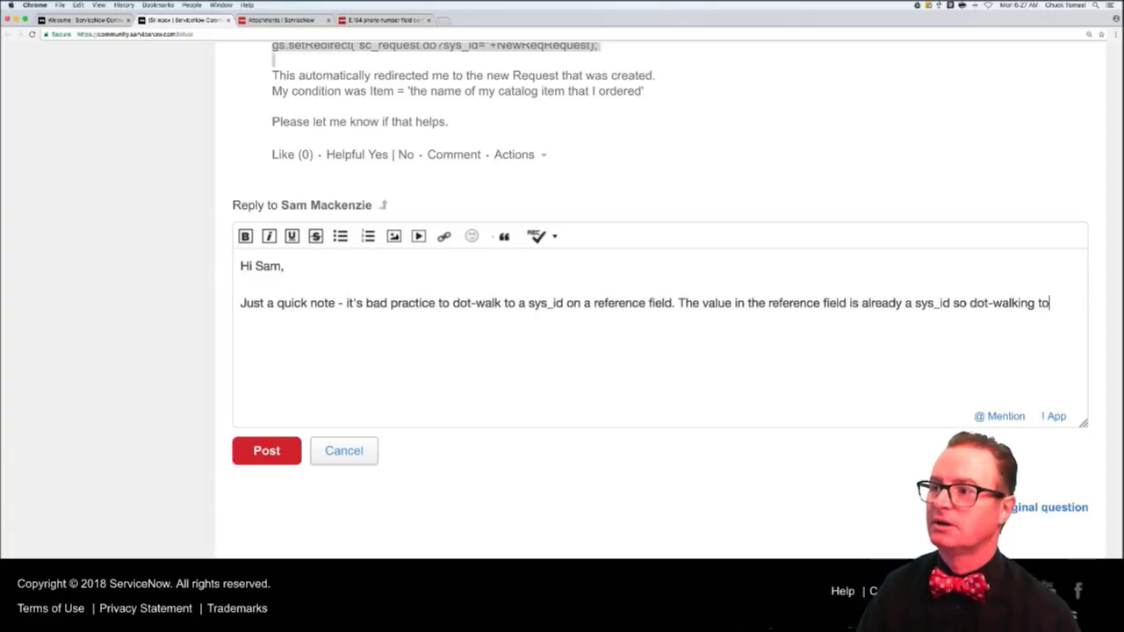
type(" rth")
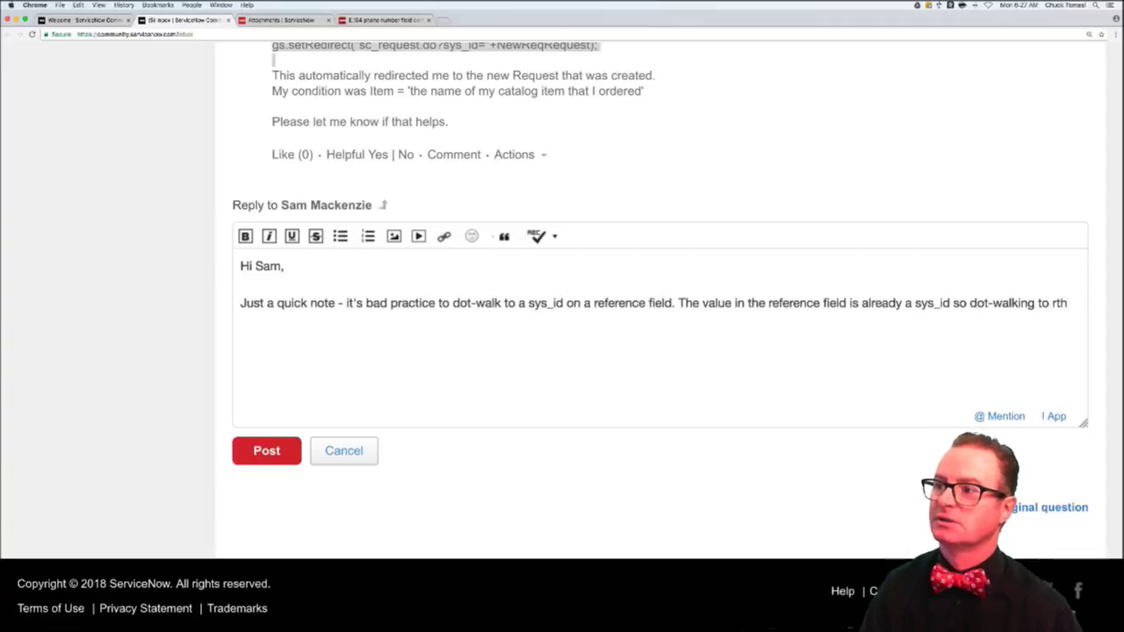
key("BackSpace")
key("BackSpace")
key("BackSpace")
type("the sts")
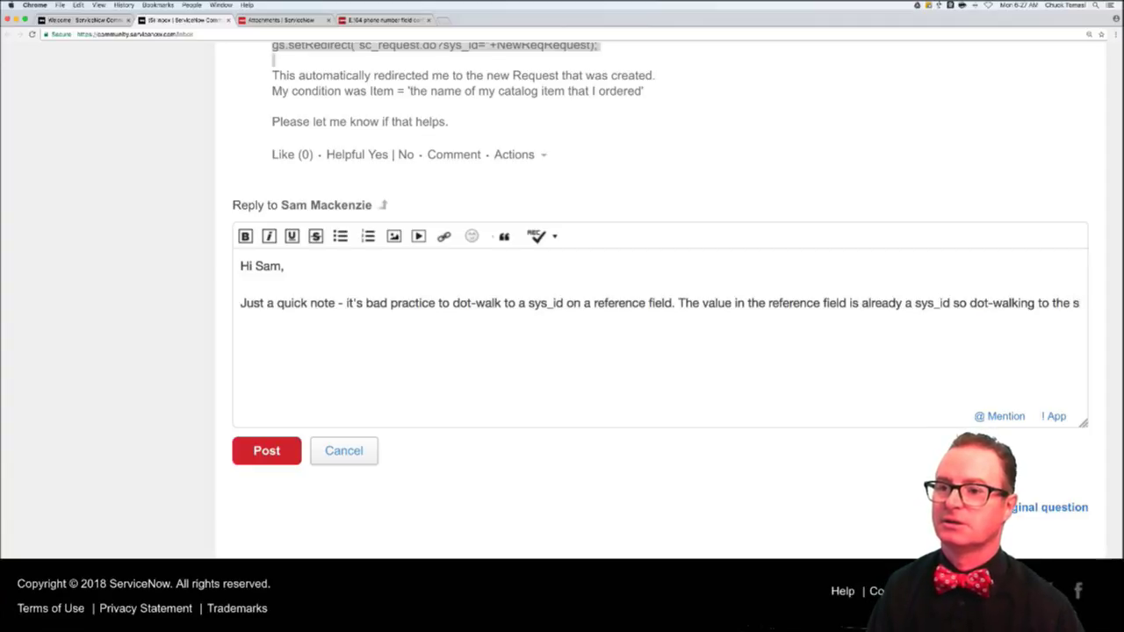
key("BackSpace")
key("BackSpace")
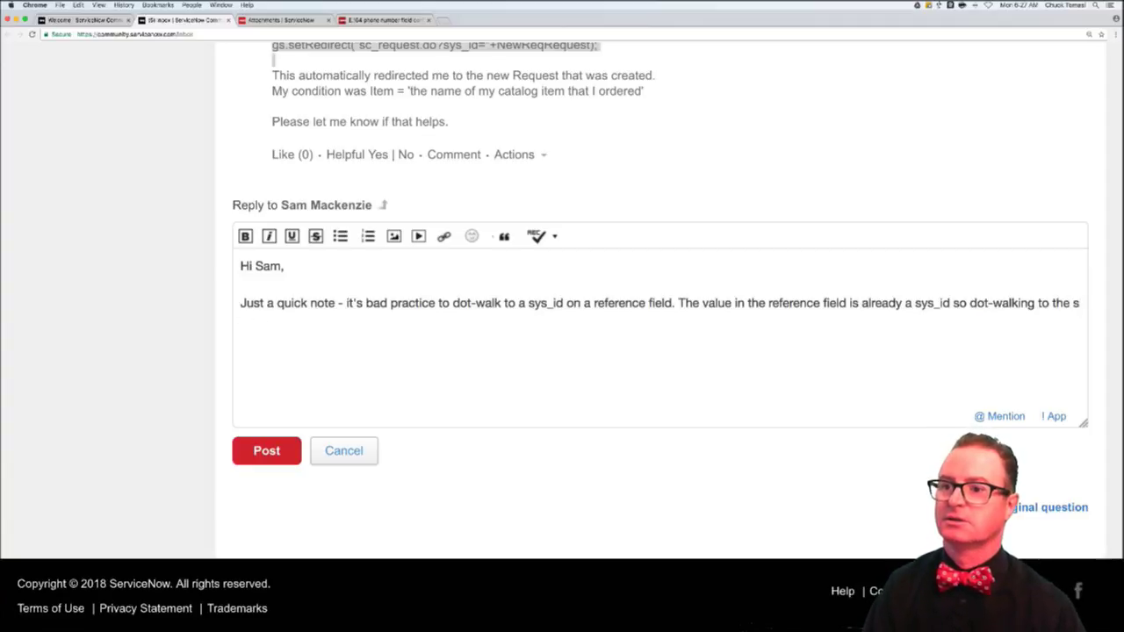
type("ys_id ")
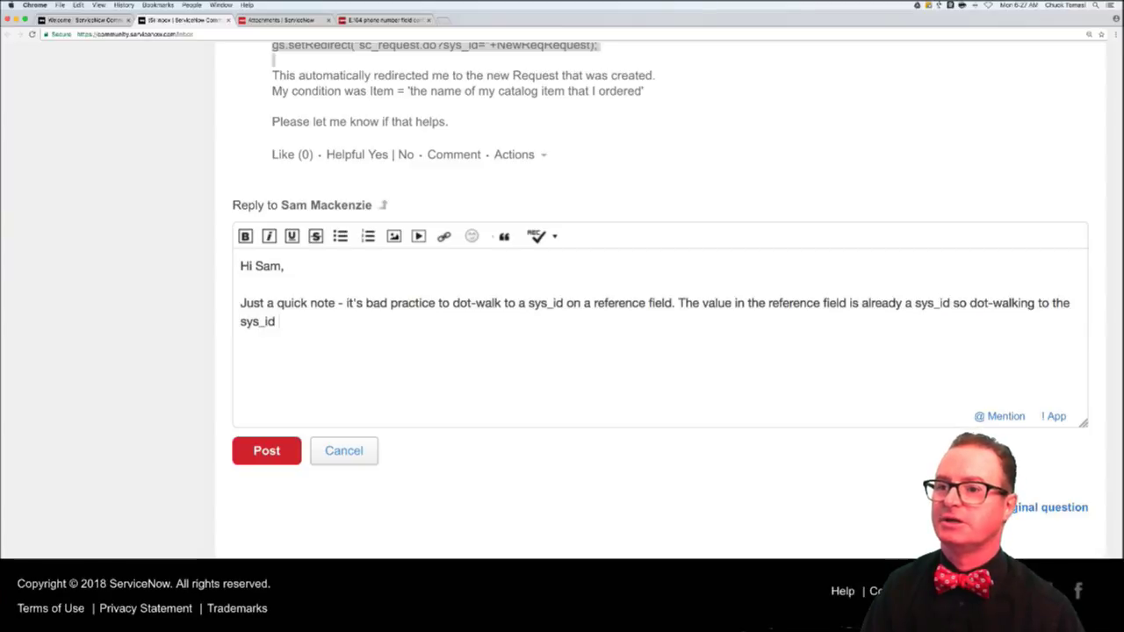
type("tells the dta")
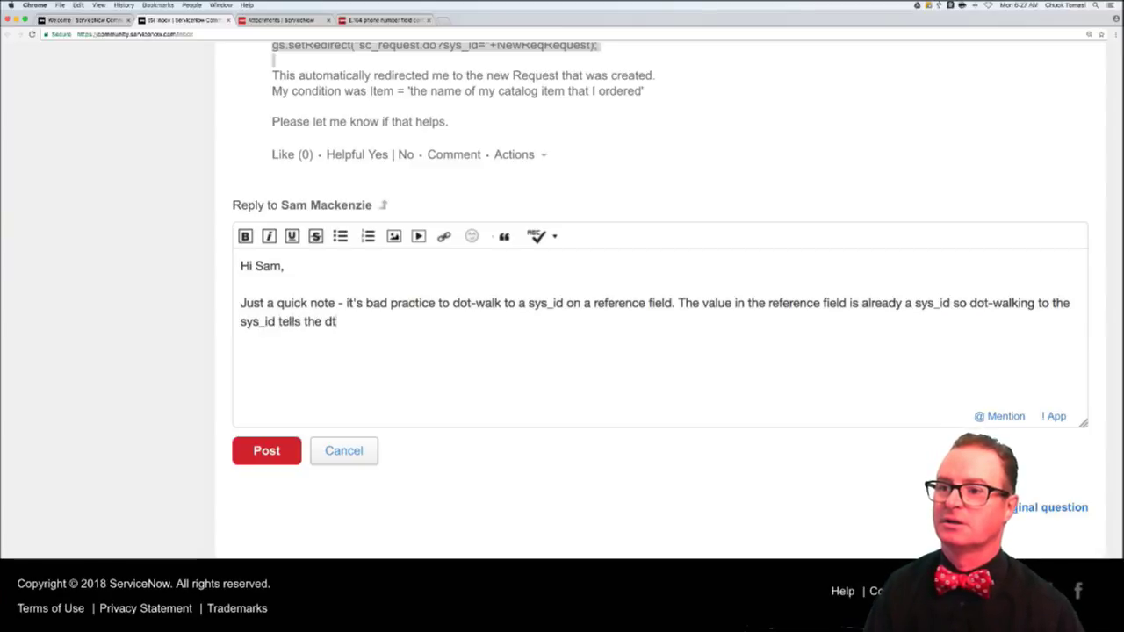
key("BackSpace")
key("BackSpace")
type("atabse")
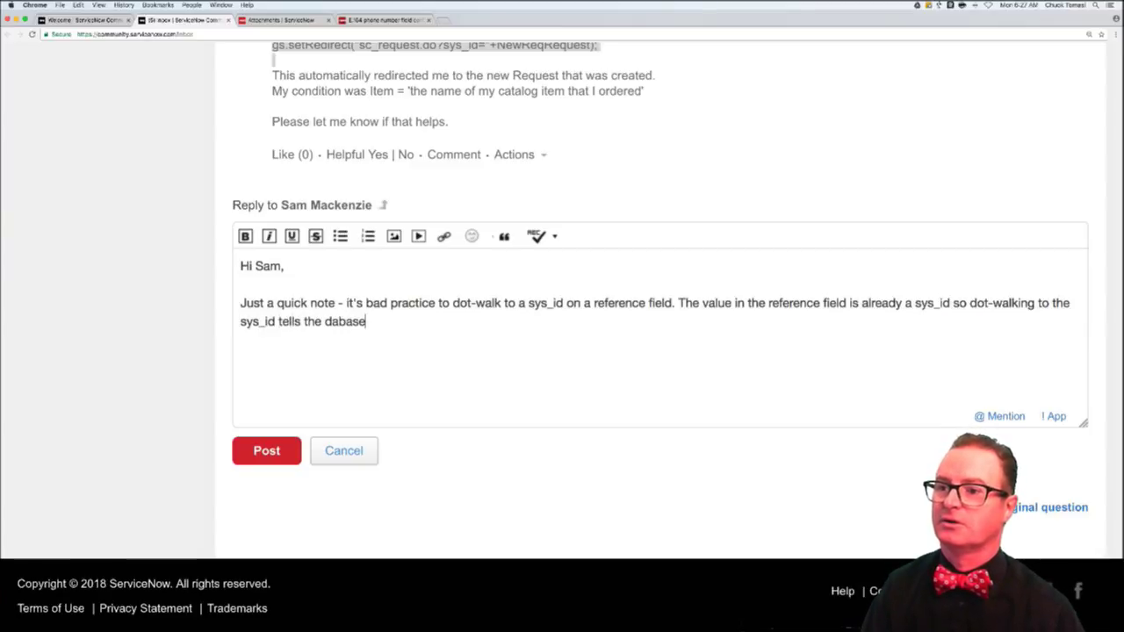
key("BackSpace")
key("BackSpace")
type("ase \"Go ")
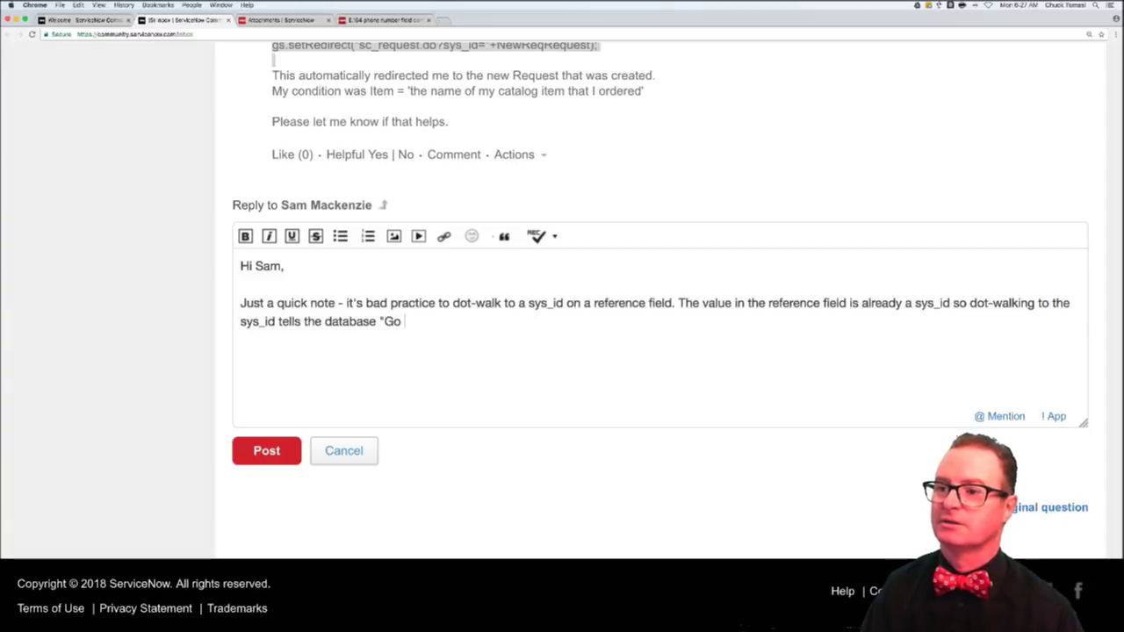
type("get the t")
key("BackSpace")
type("entire recor")
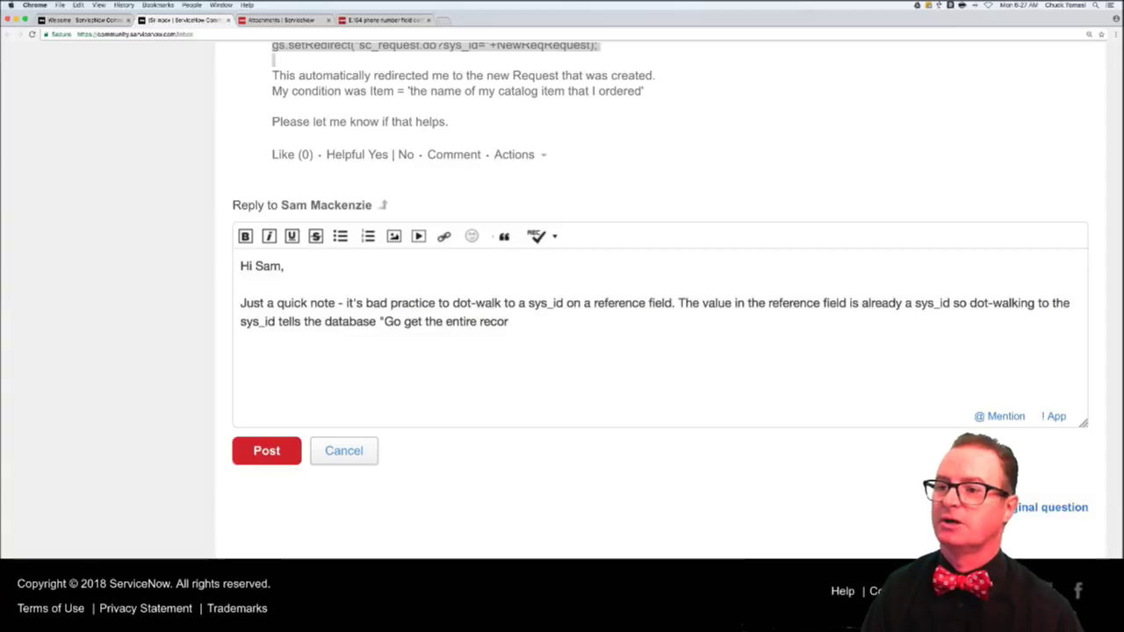
type("d ")
type("correspd")
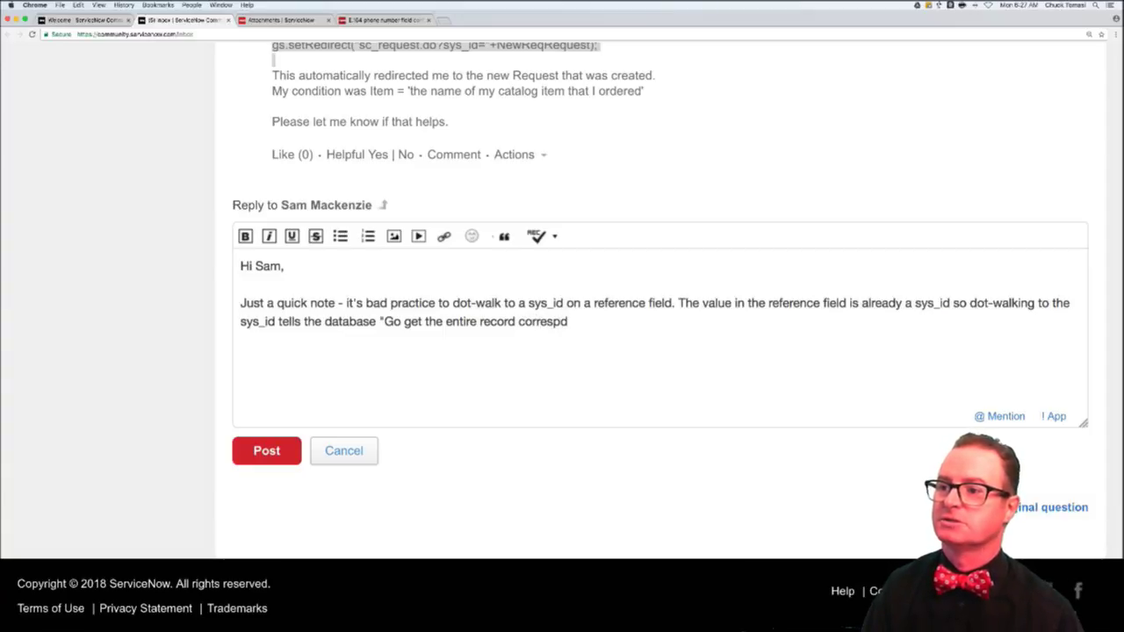
key("BackSpace")
type("ond")
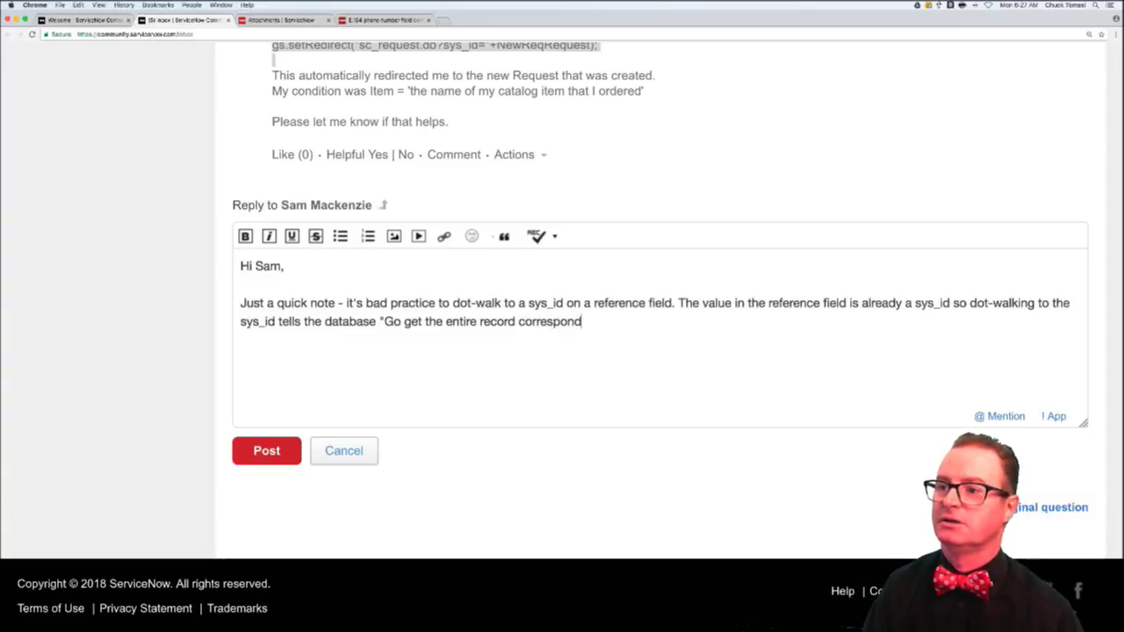
type("ing to this sys_i")
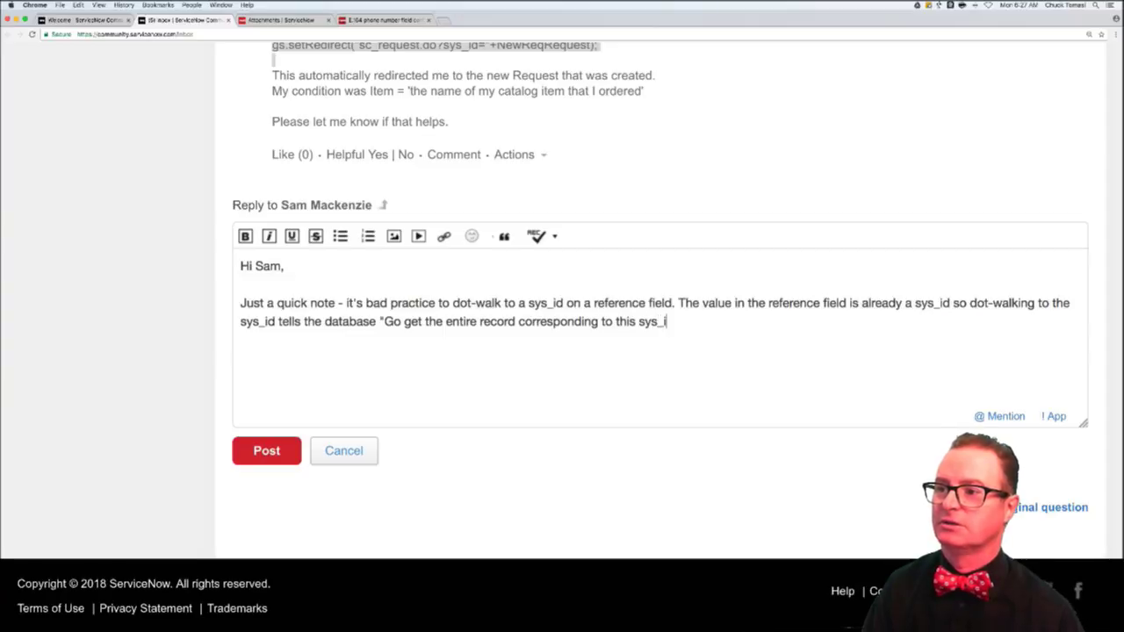
type("d and give me the system")
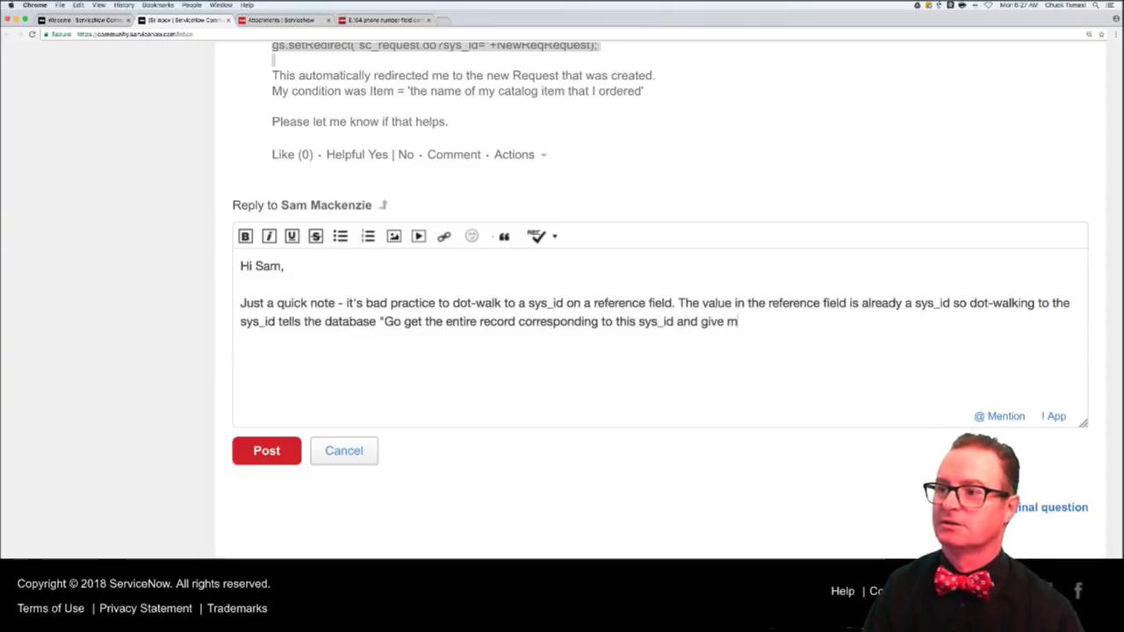
key("BackSpace")
key("BackSpace")
key("BackSpace")
type("_id.\"")
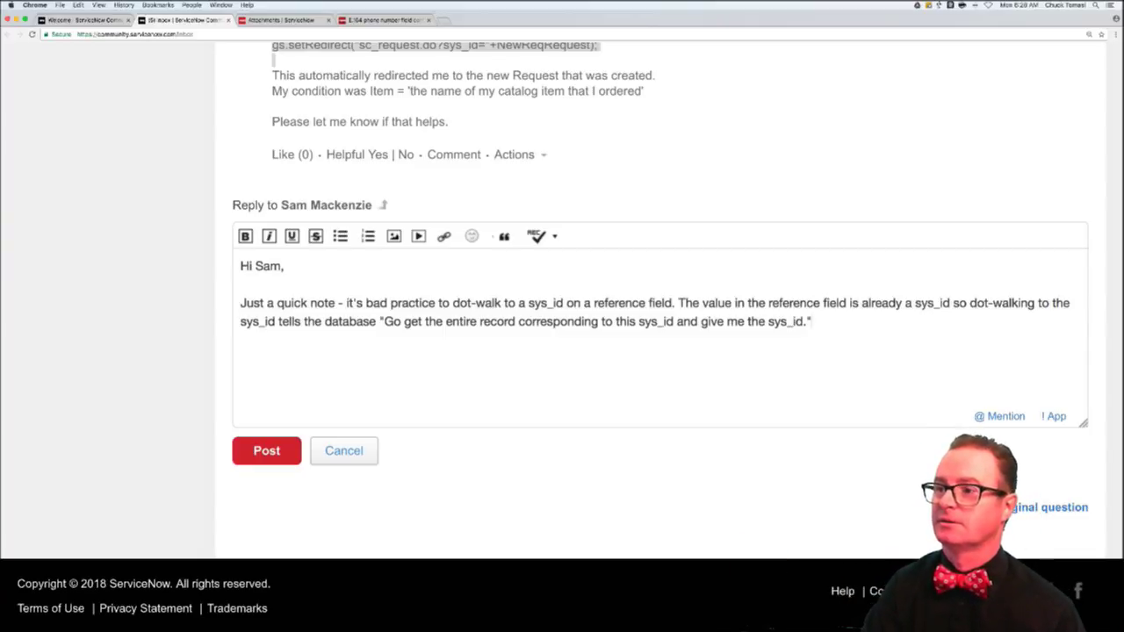
- Add 'Kind of pointless when I say it that way…', then 'instead...' with the redirect script pasted below
type("K")
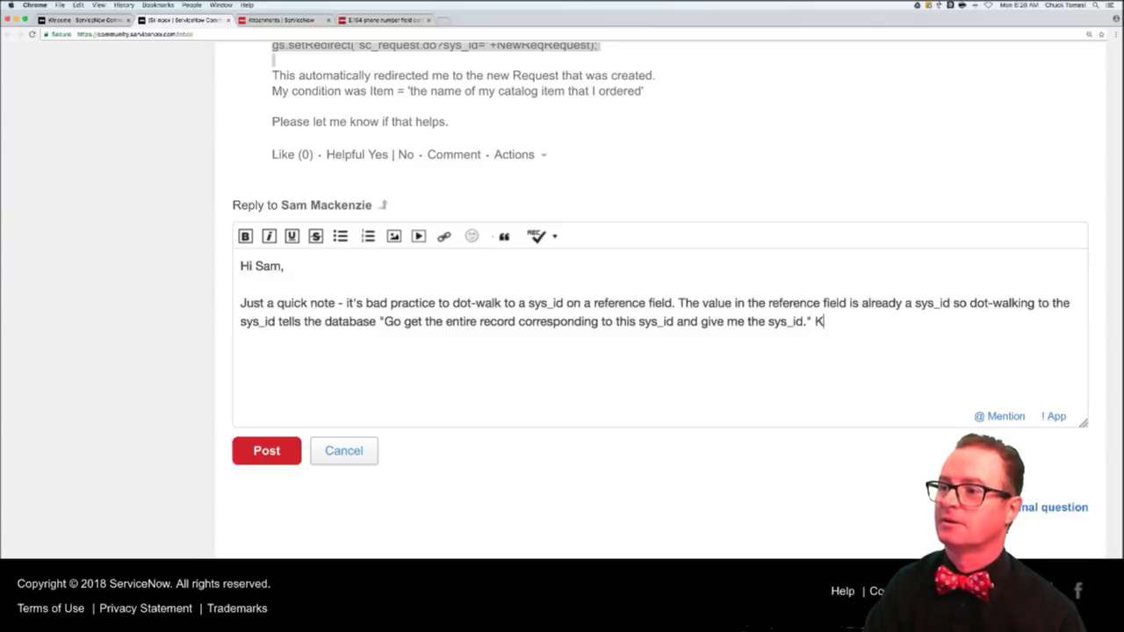
type("ind of pointless wh")
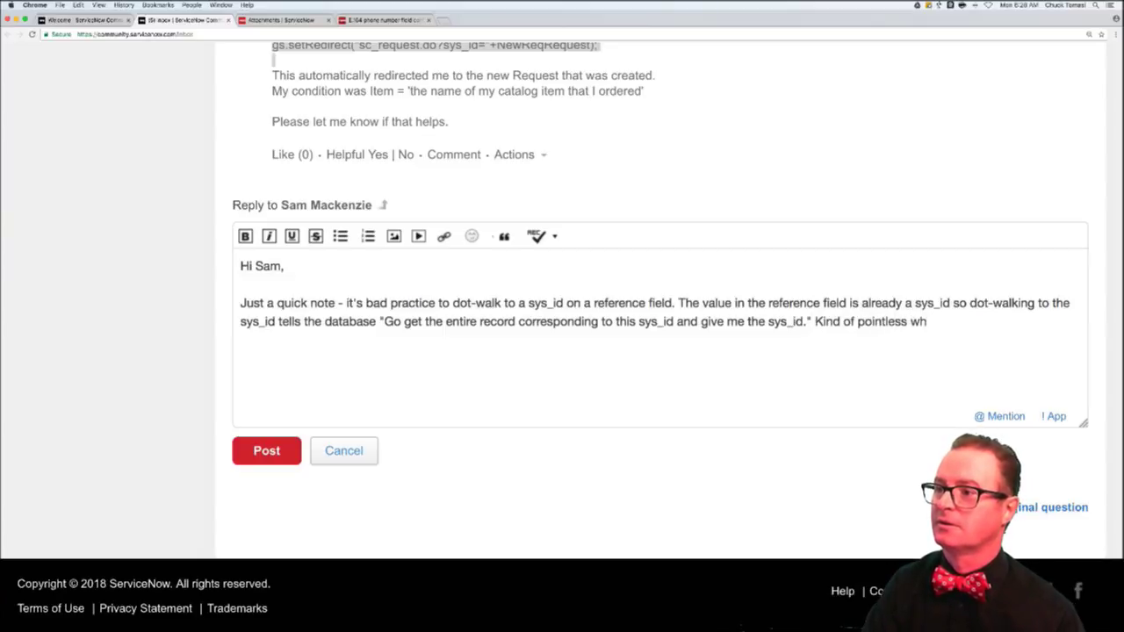
type("en I say it that")
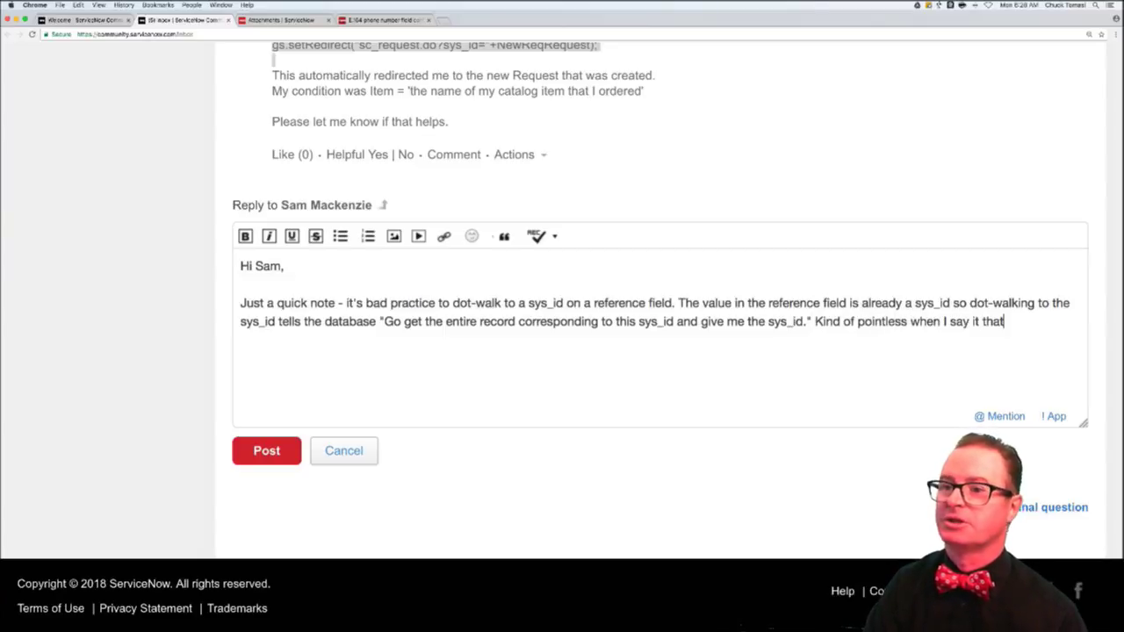
type(" way, but that's what")
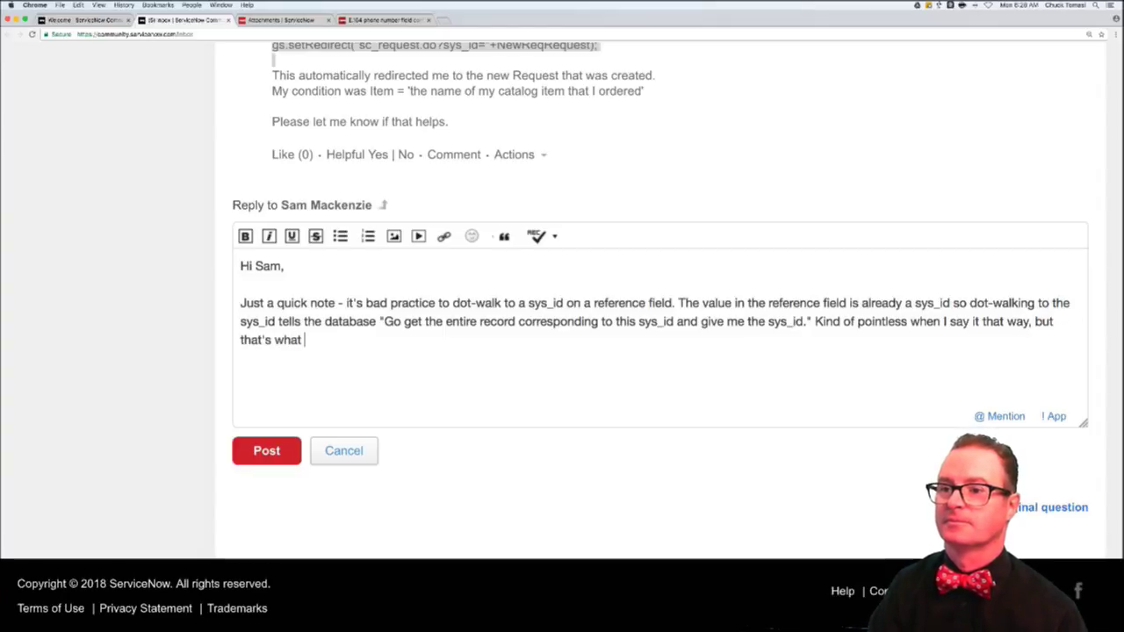
type("'s ")
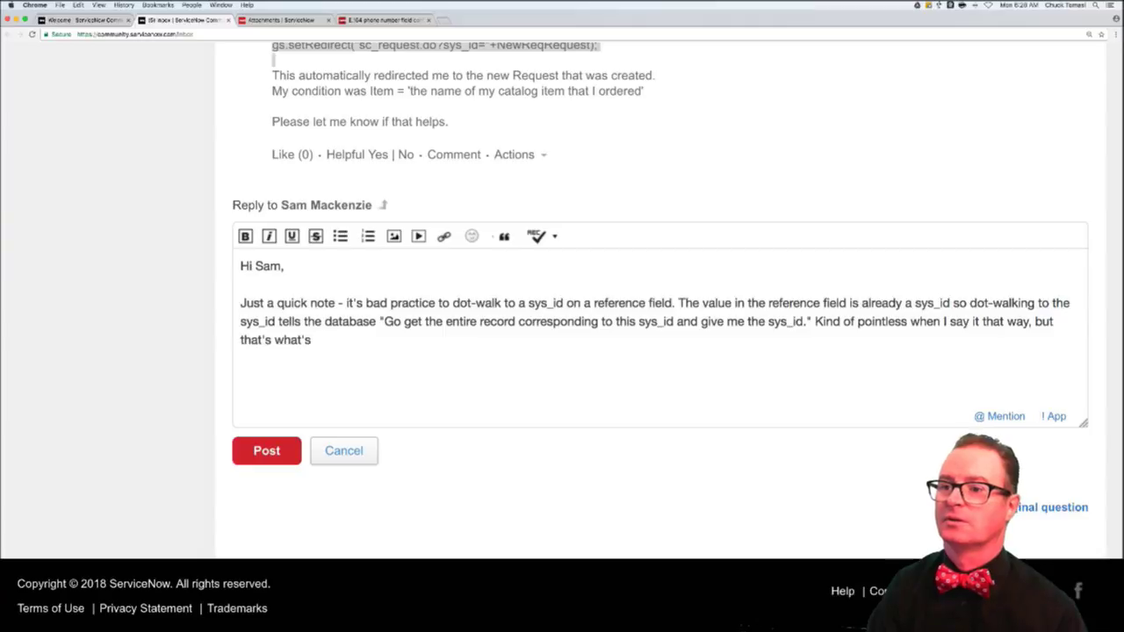
type("happening.")
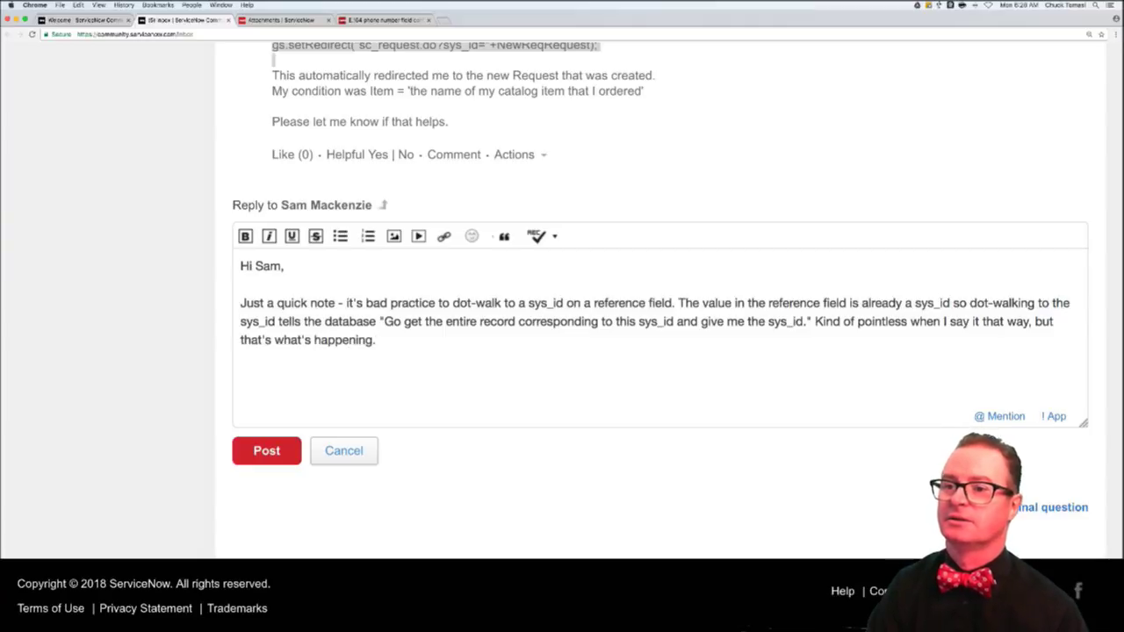
key("Return")
key("Return")
type("instead.")
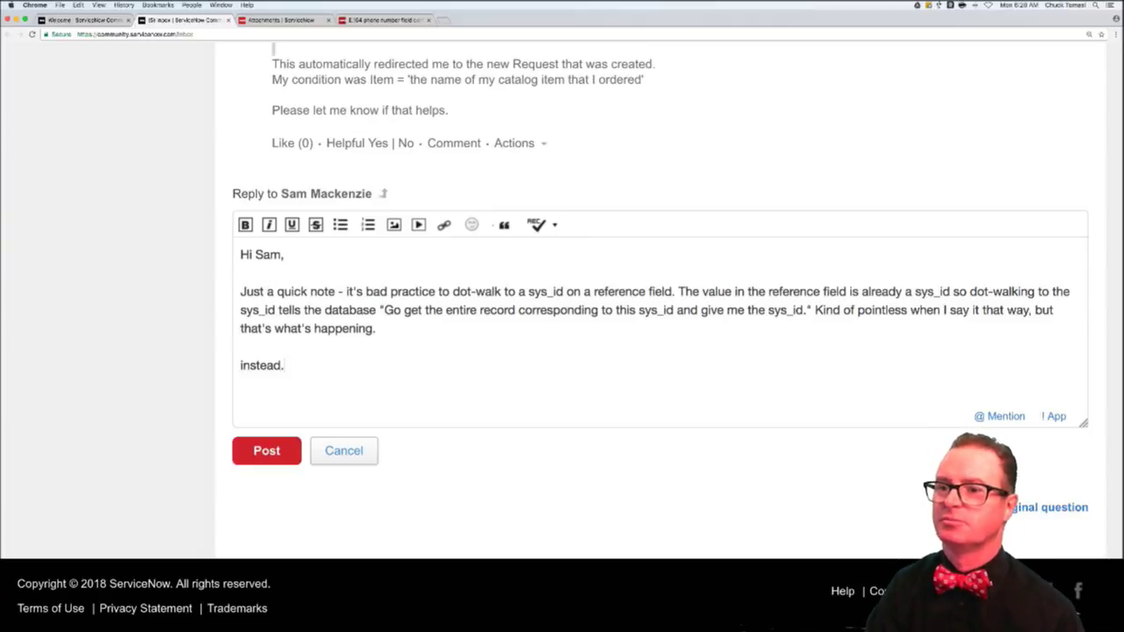
type("..")
key("Return")
key("Return")
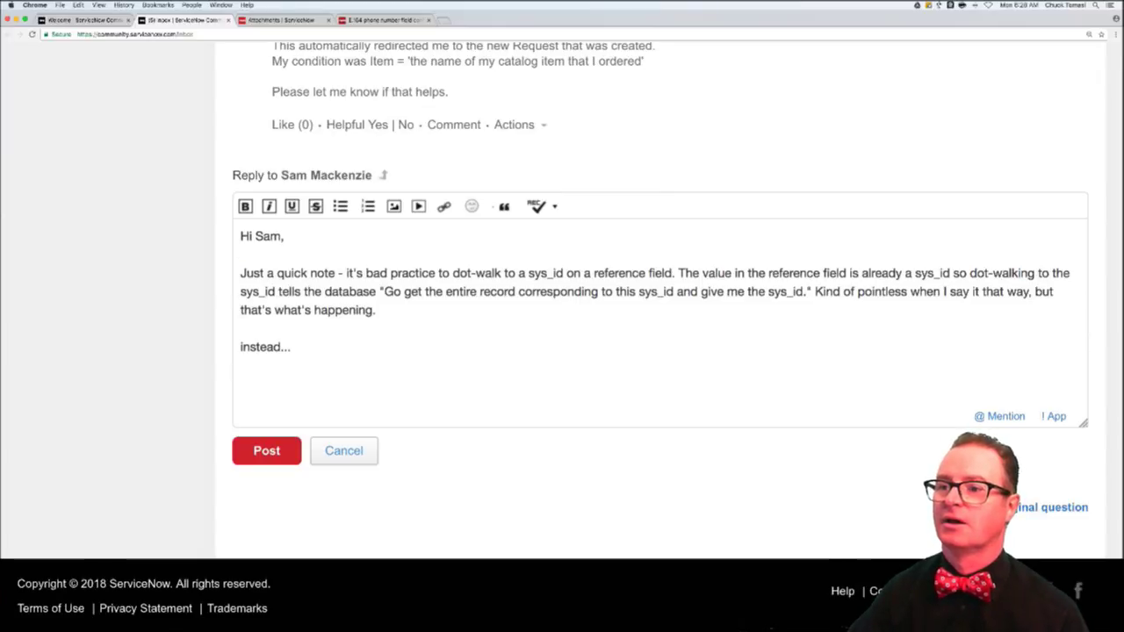
type("////redirect to the new request var NewReqRequest = current.request.sys_id; gs.setRedirect(\"sc_request.do?sys_id=\"+NewReqRequest);")
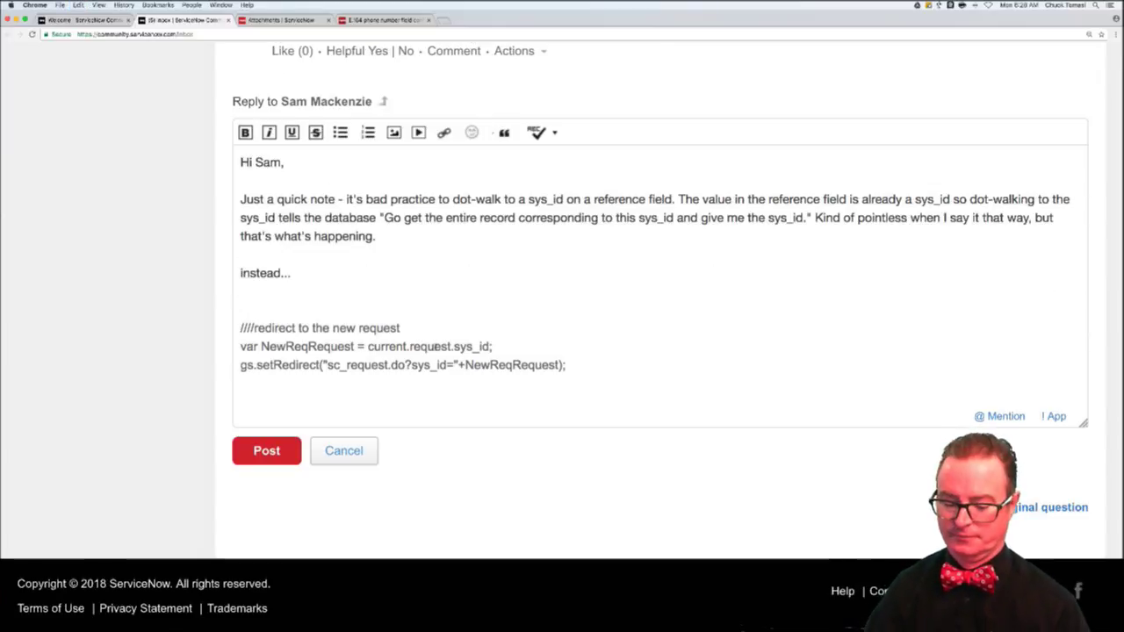
- Rewrite the pasted script to use current.getValue('request') instead of current.request.sys_id
left_click(411, 347)
key("super+b")
type("getValue(")
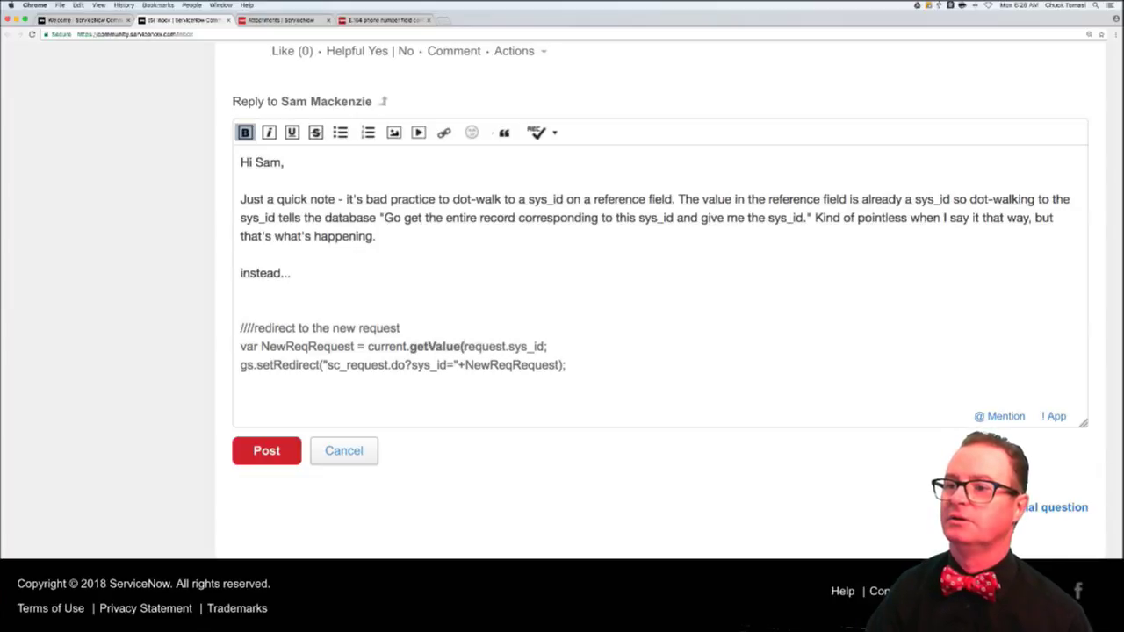
type("'")
key("Right")
key("Right")
key("Right")
key("Right")
key("Right")
key("Right")
key("Right")
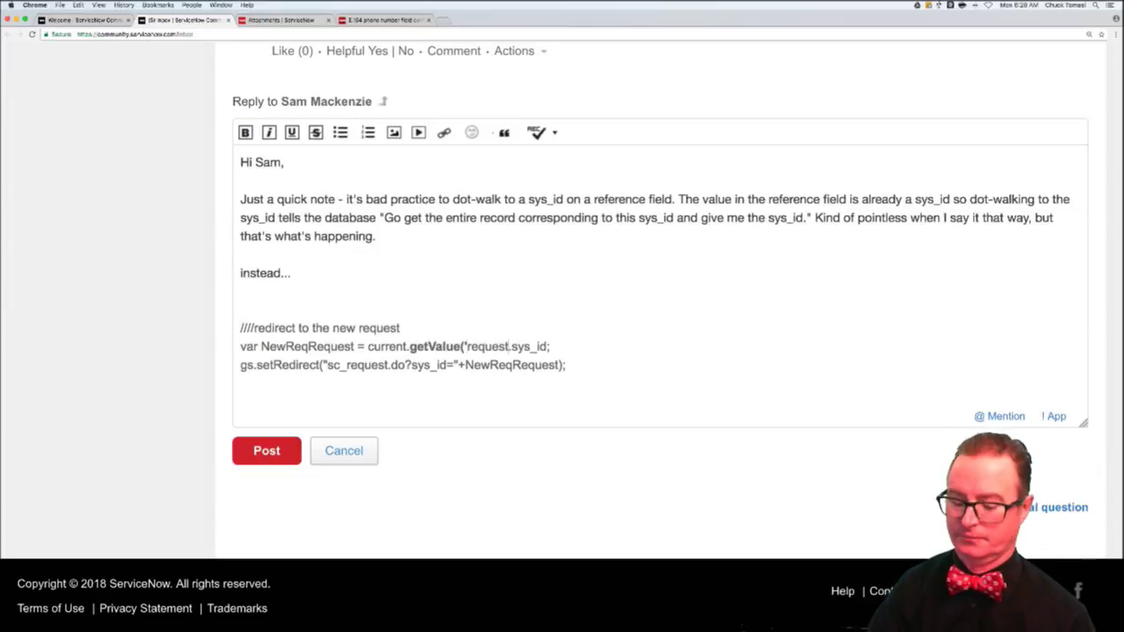
key("shift+Right")
key("shift+Right")
key("shift+Right")
key("shift+Right")
key("shift+Right")
key("shift+Right")
key("shift+Right")
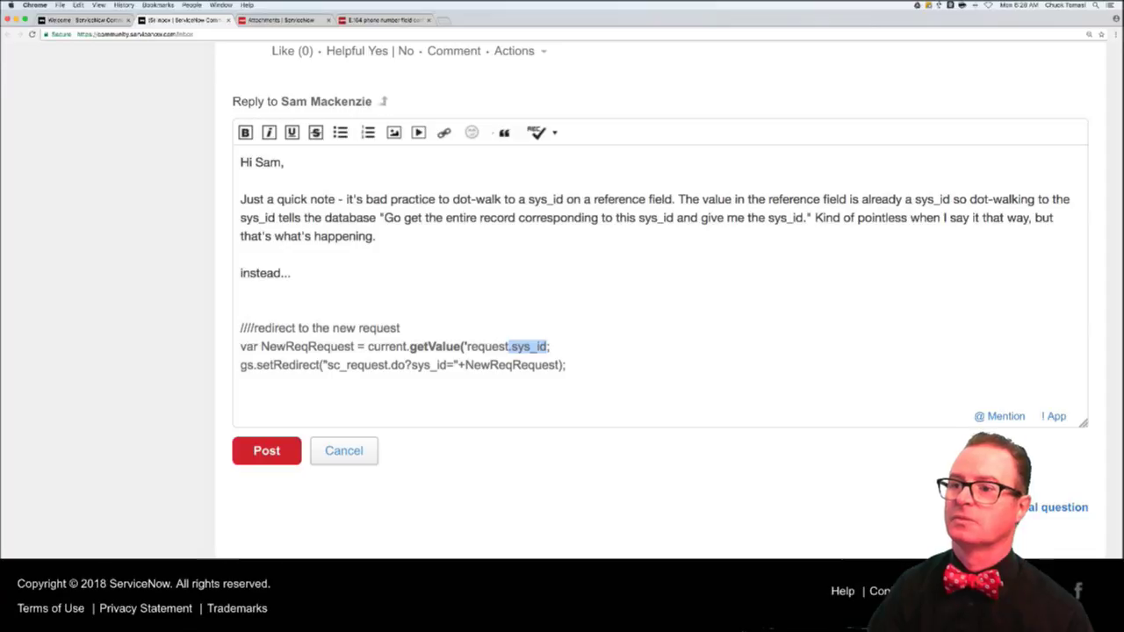
key("BackSpace")
type("'")
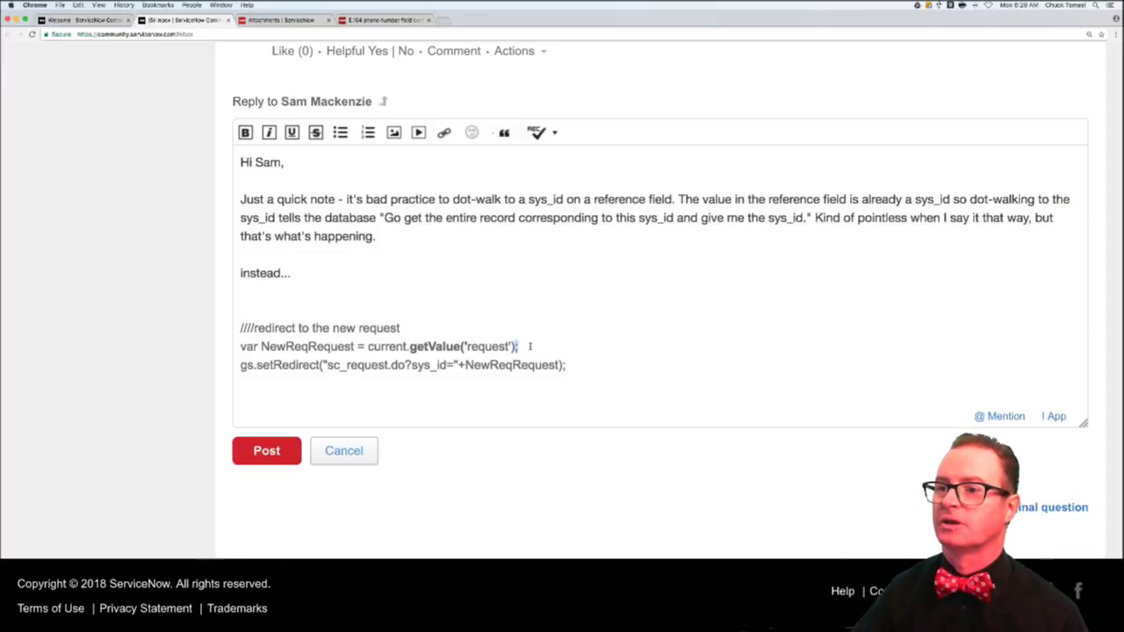
left_click_drag(518, 347, 462, 347)
key("super+b")
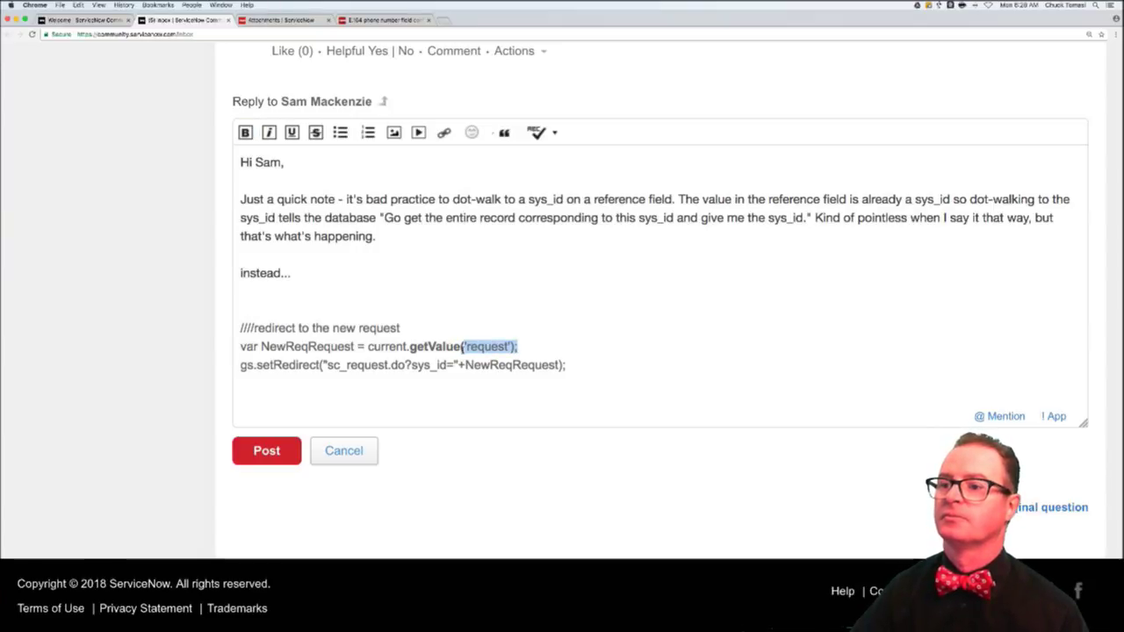
key("super+b")
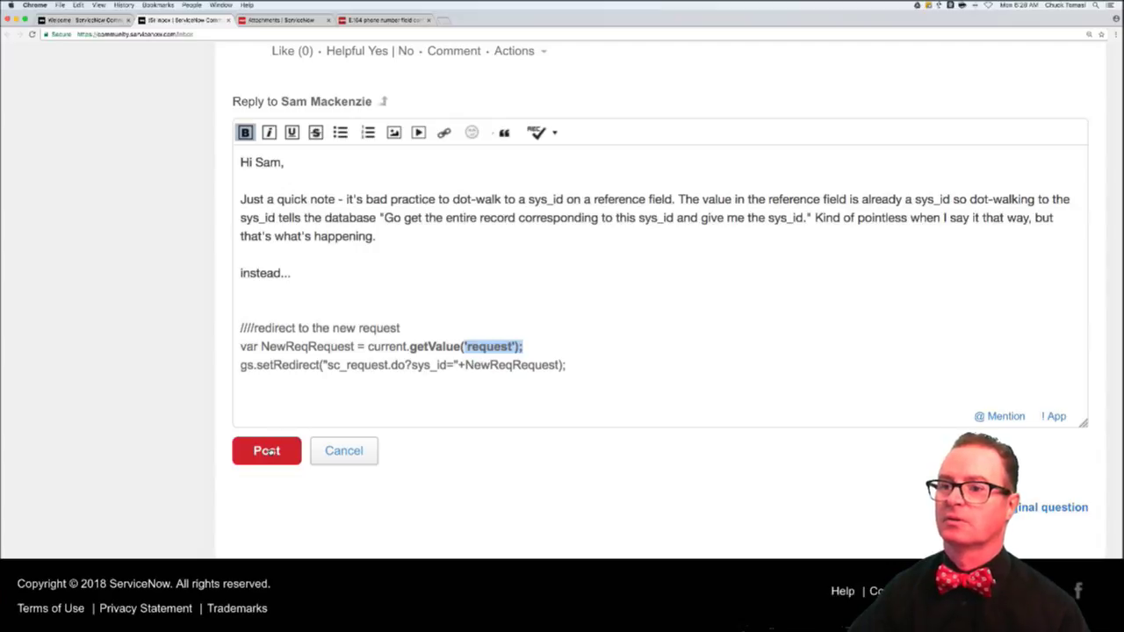
- Complete the line as 'instead... here's a better way.' and post the reply
left_click(322, 273)
type("here's")
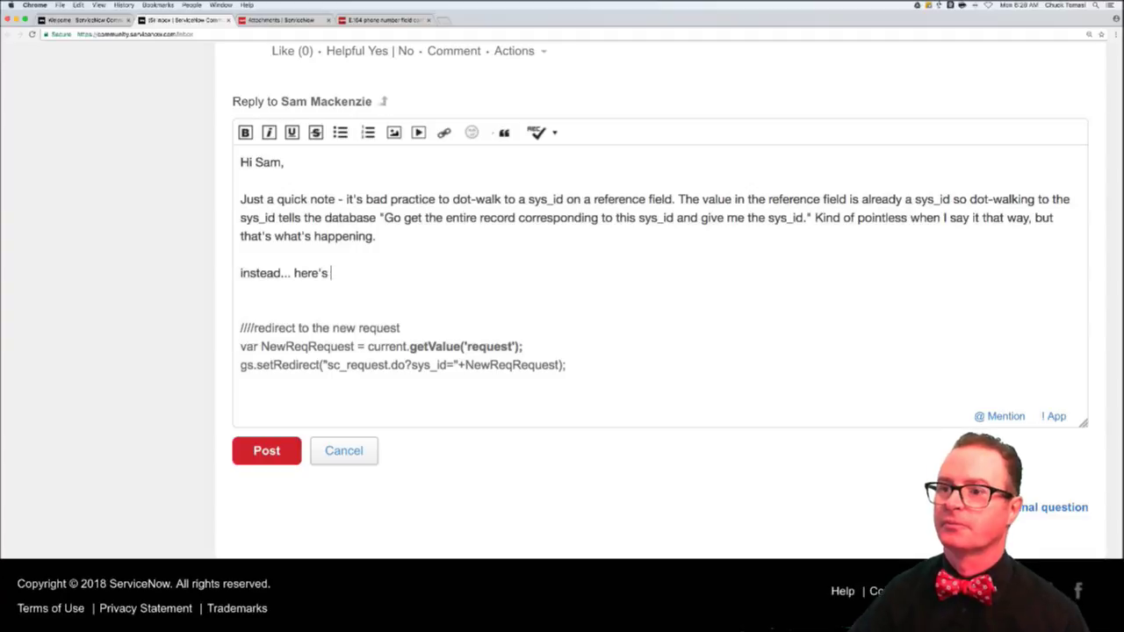
type(" a better way")
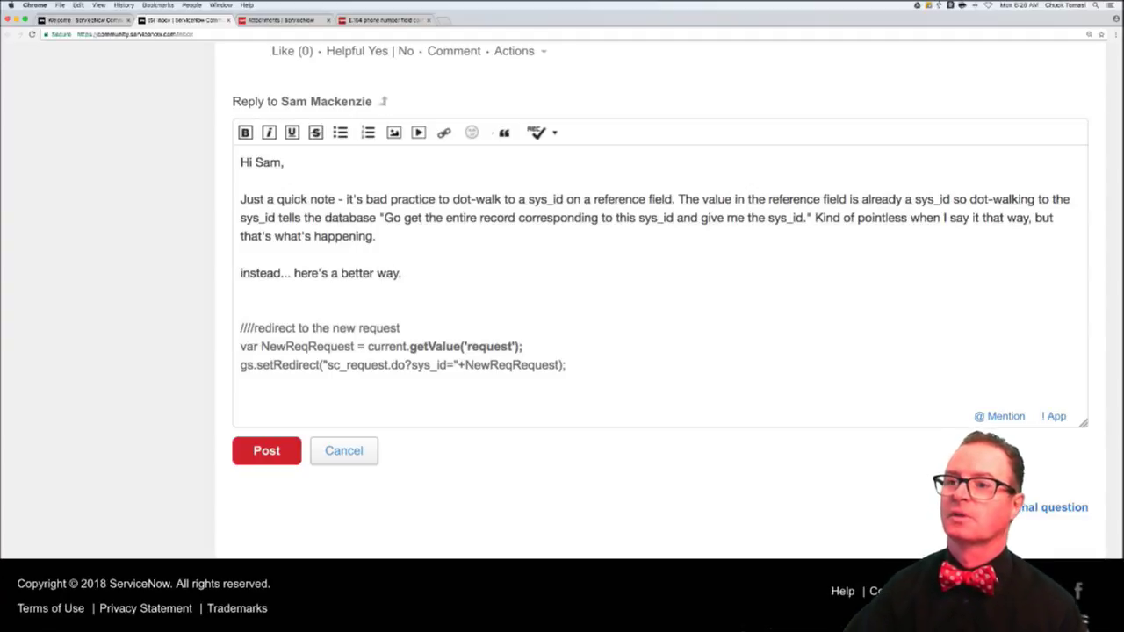
type(".")
left_click(267, 450)
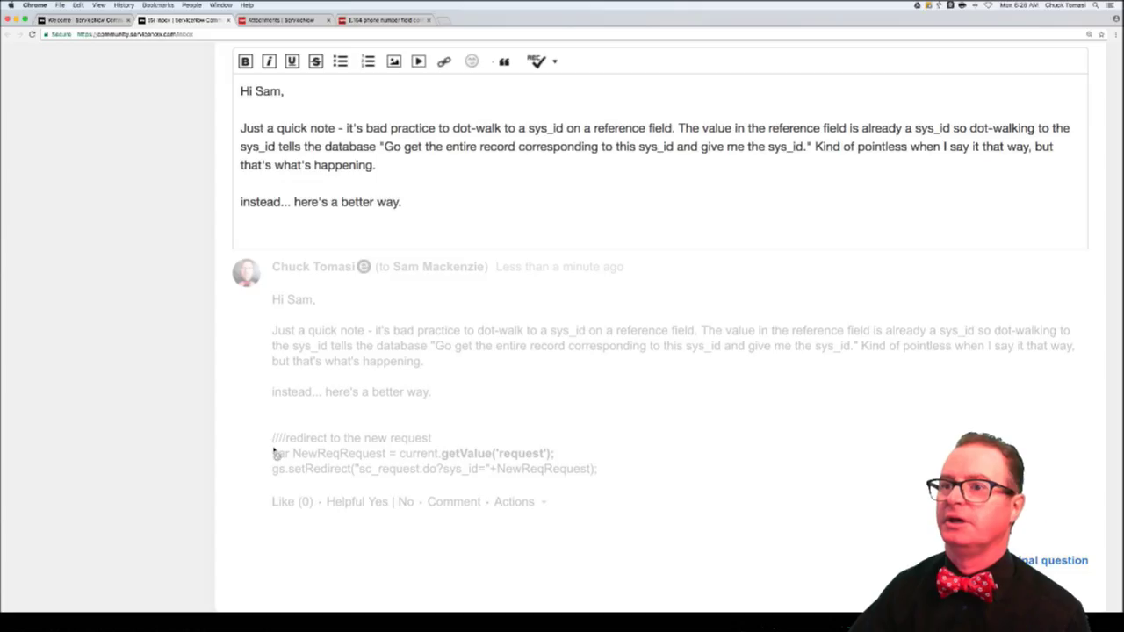
- Open the Incident Templates on Developer instances thread and read down to the Jakarta migration post
scroll(416, 329, "up", 15)
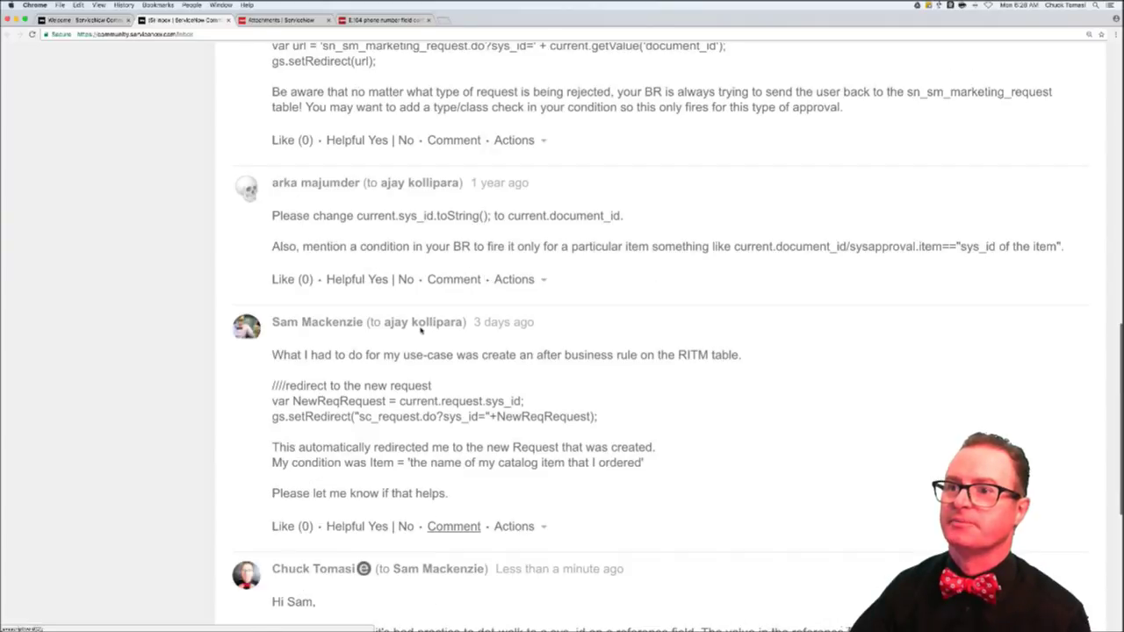
scroll(420, 329, "up", 5)
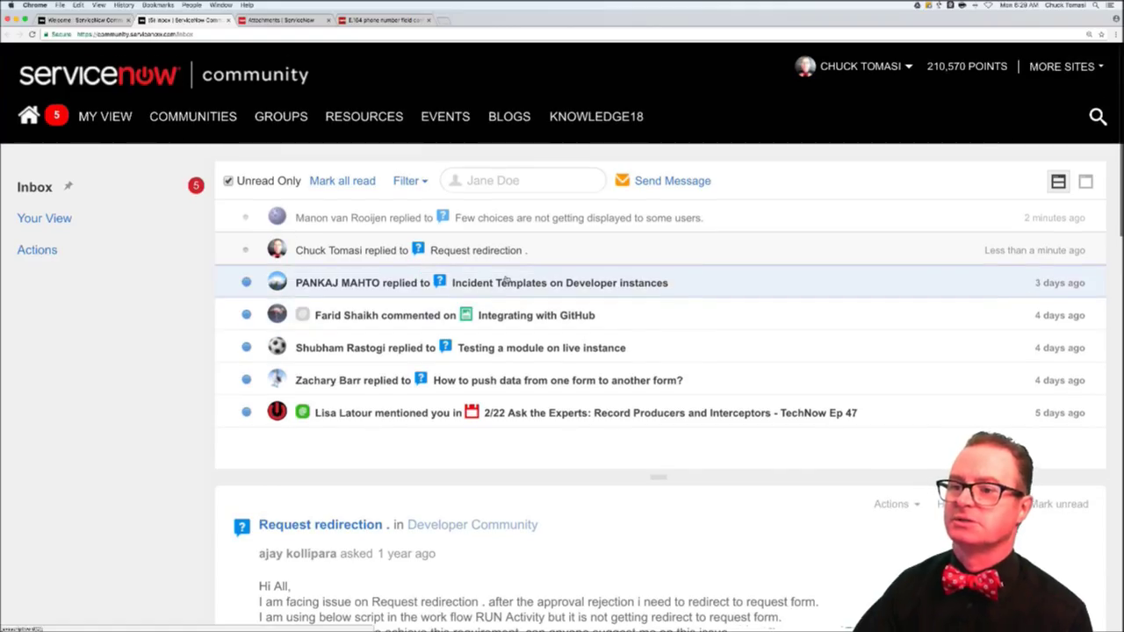
left_click(506, 282)
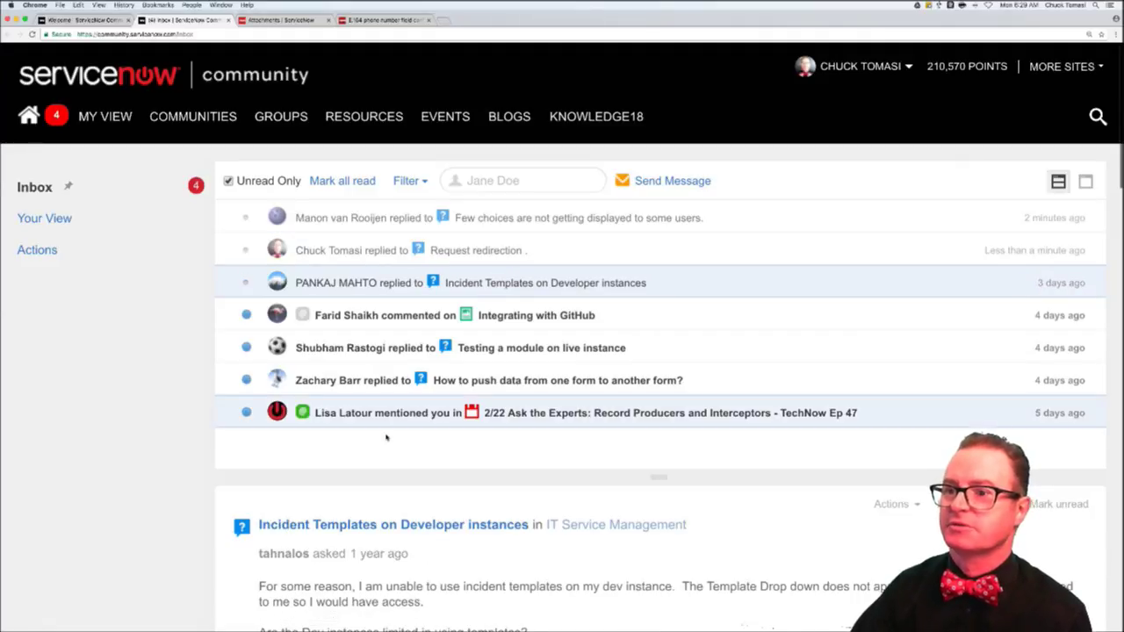
scroll(257, 552, "down", 10)
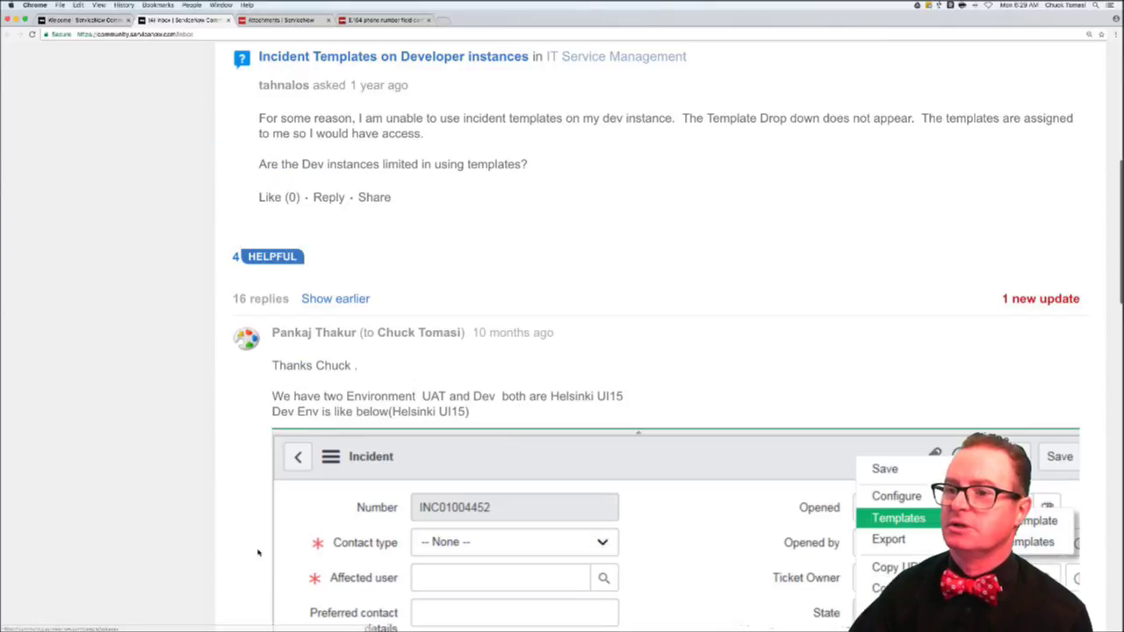
scroll(257, 552, "down", 10)
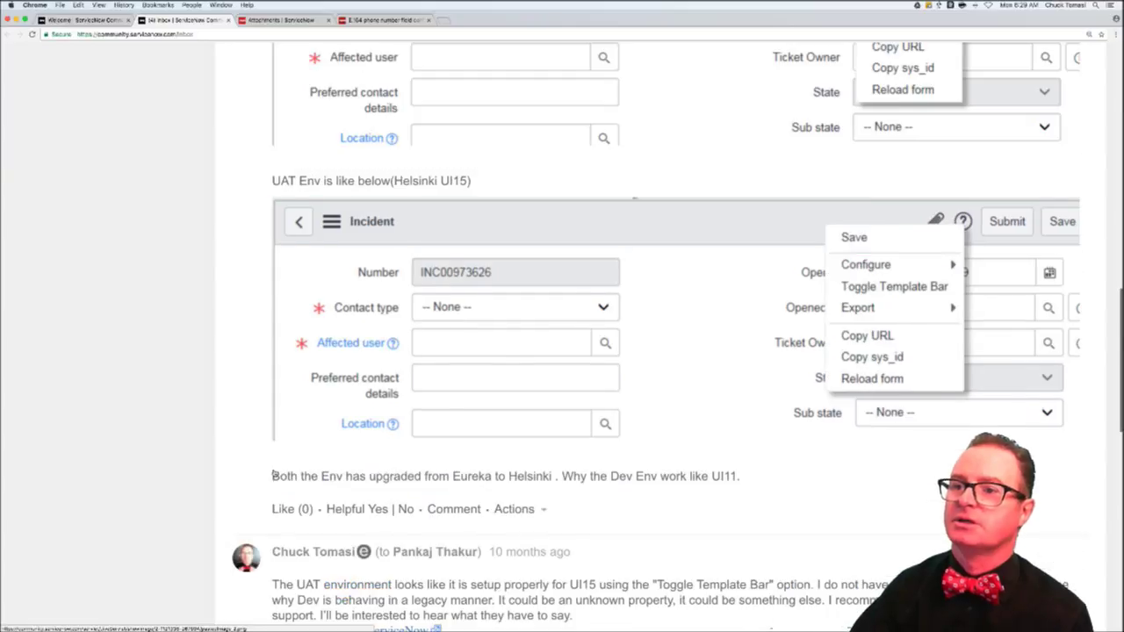
scroll(274, 473, "down", 3)
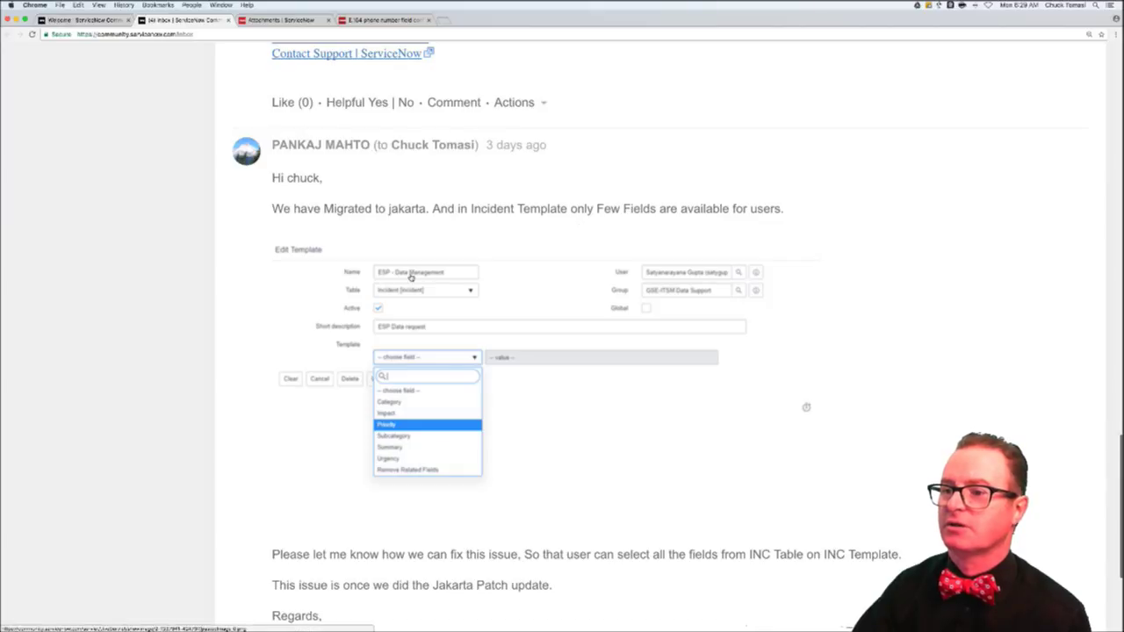
scroll(267, 500, "down", 1)
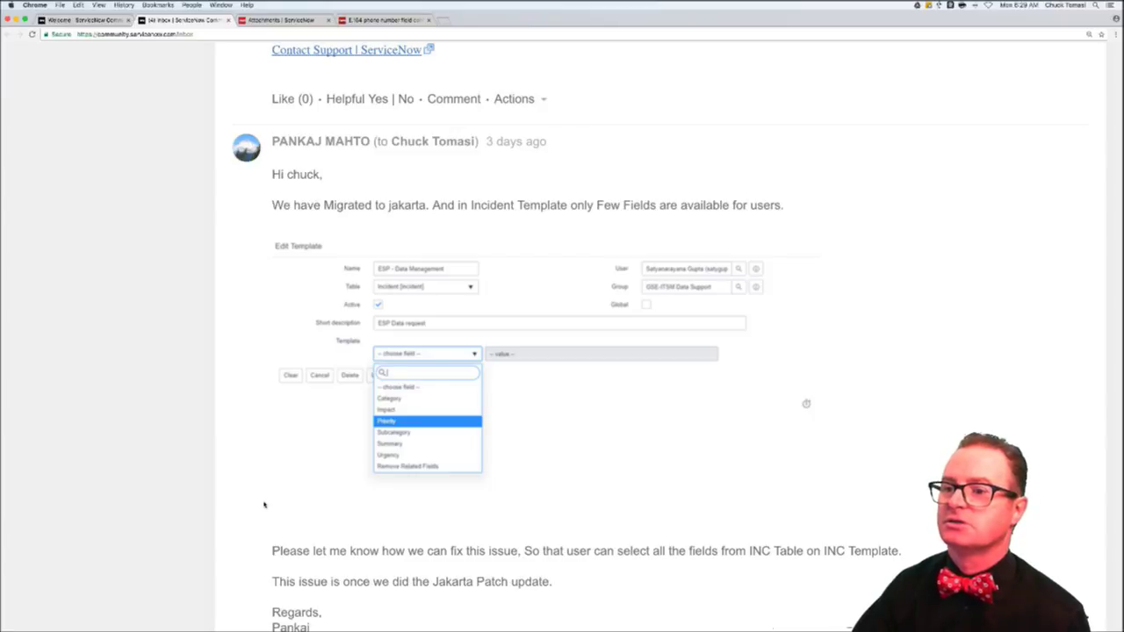
scroll(264, 504, "down", 5)
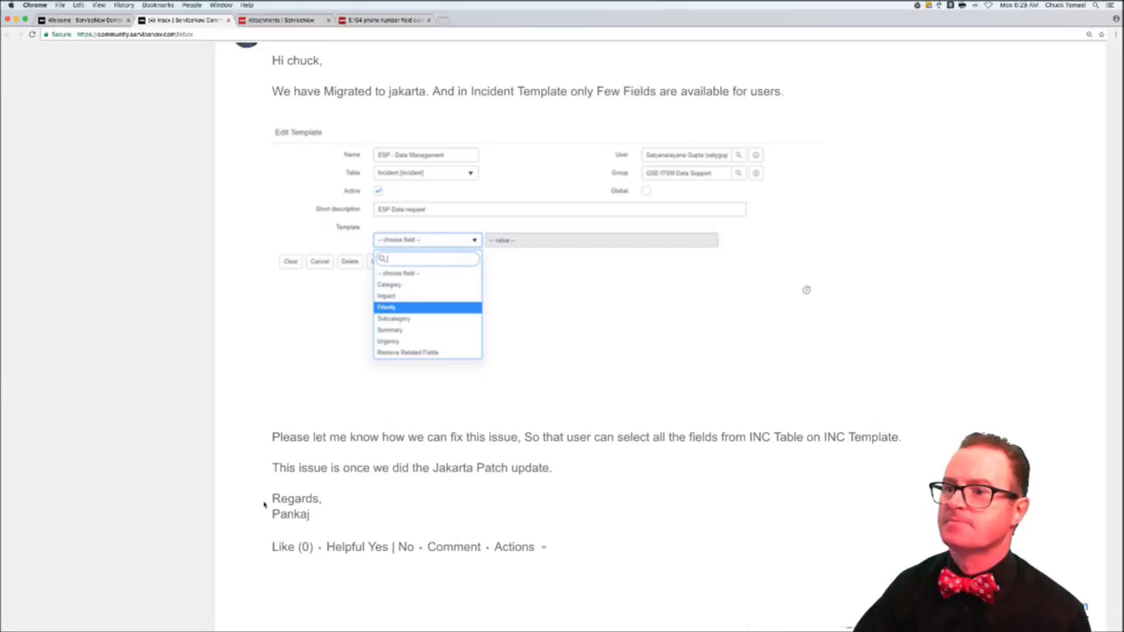
scroll(404, 544, "up", 1)
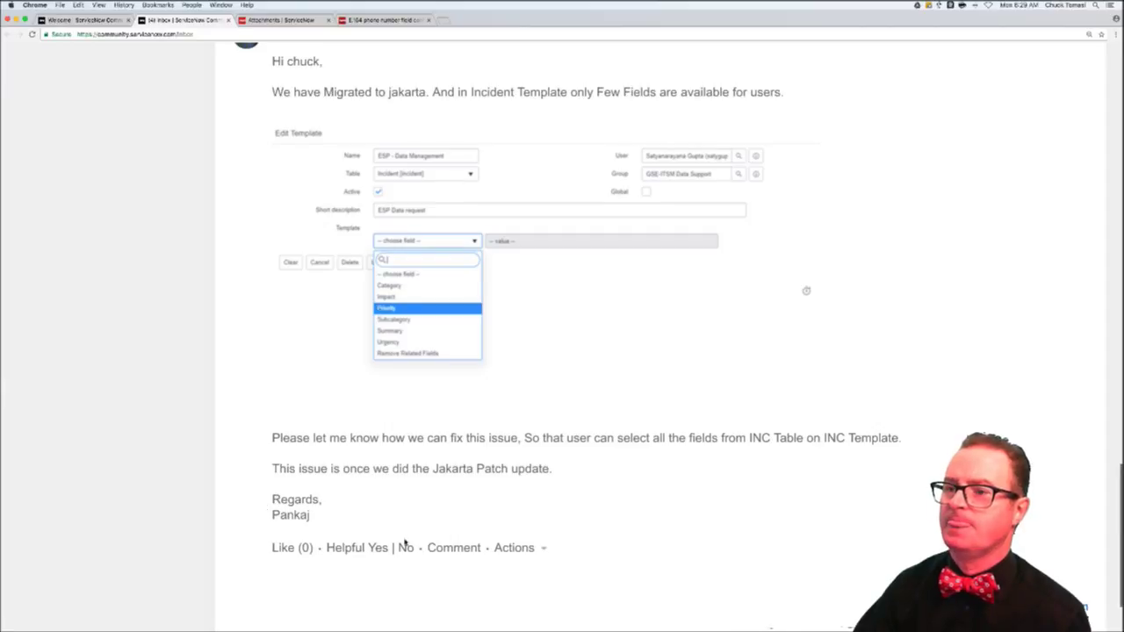
- Post a reply noting no known Jakarta PRBs, suggesting an ACL check and asking whether admins are affected
left_click(453, 549)
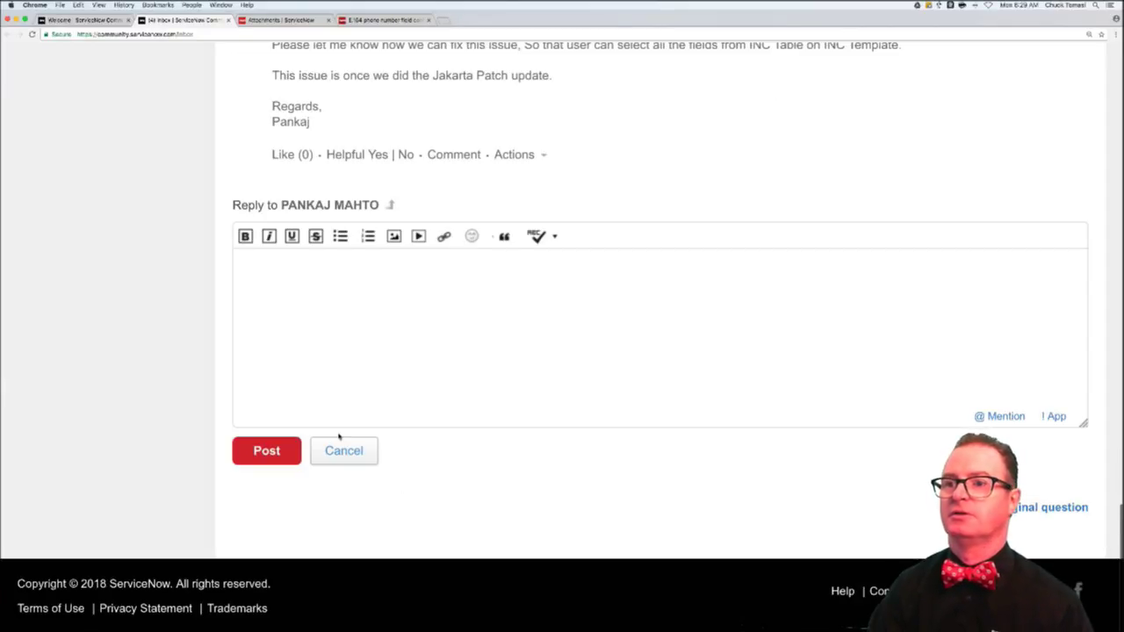
type("I don't")
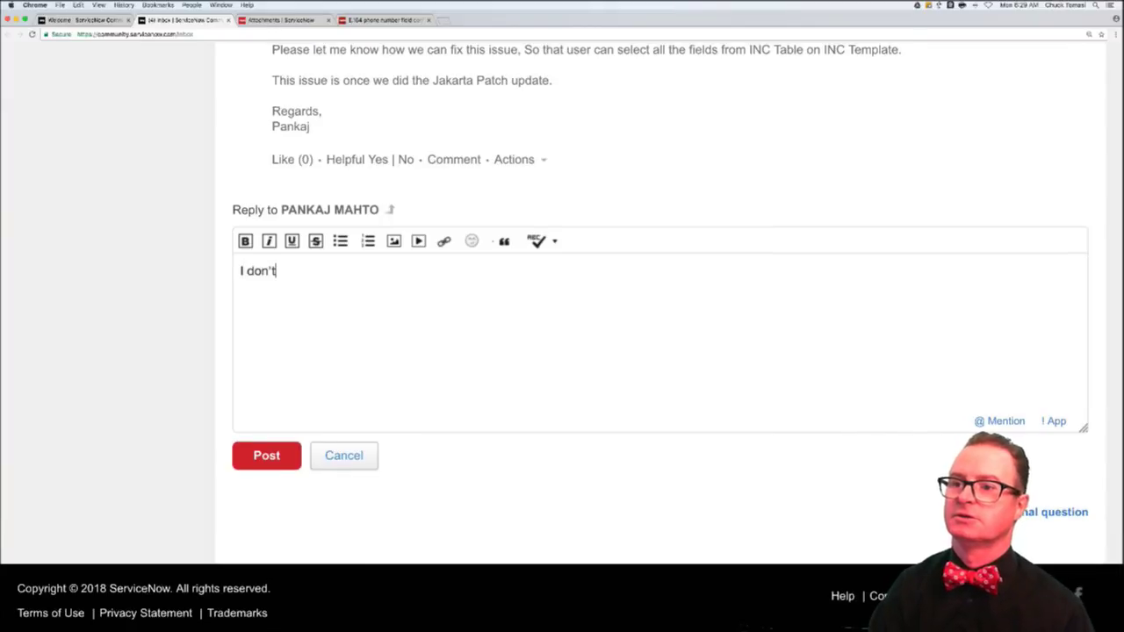
type(" know any specif")
key("BackSpace")
type("any spec")
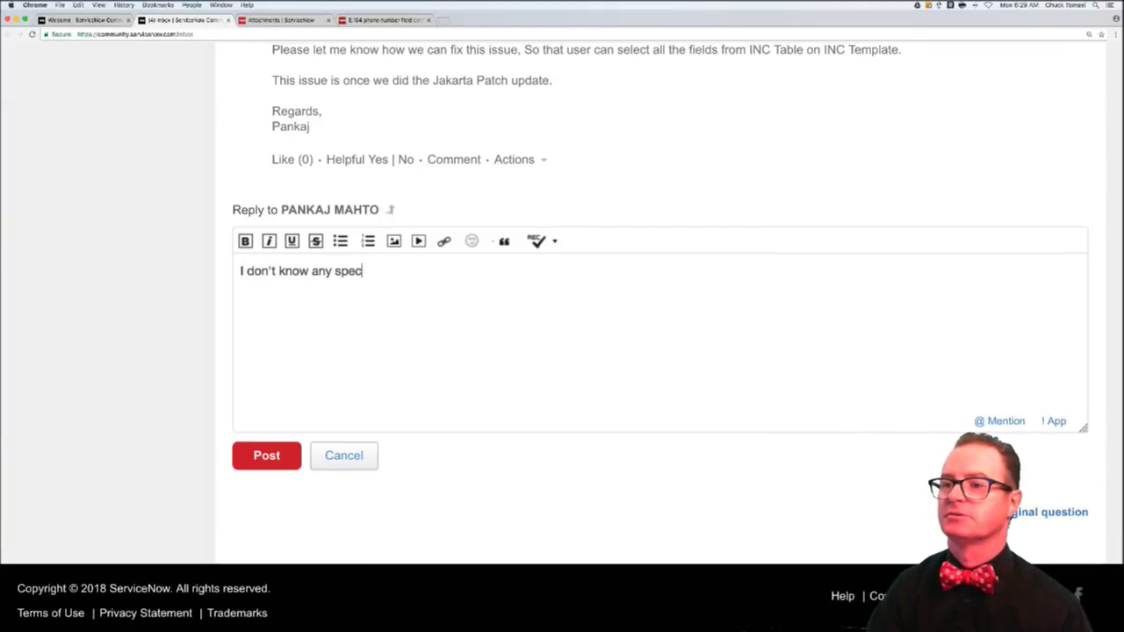
type("ific PRBs ")
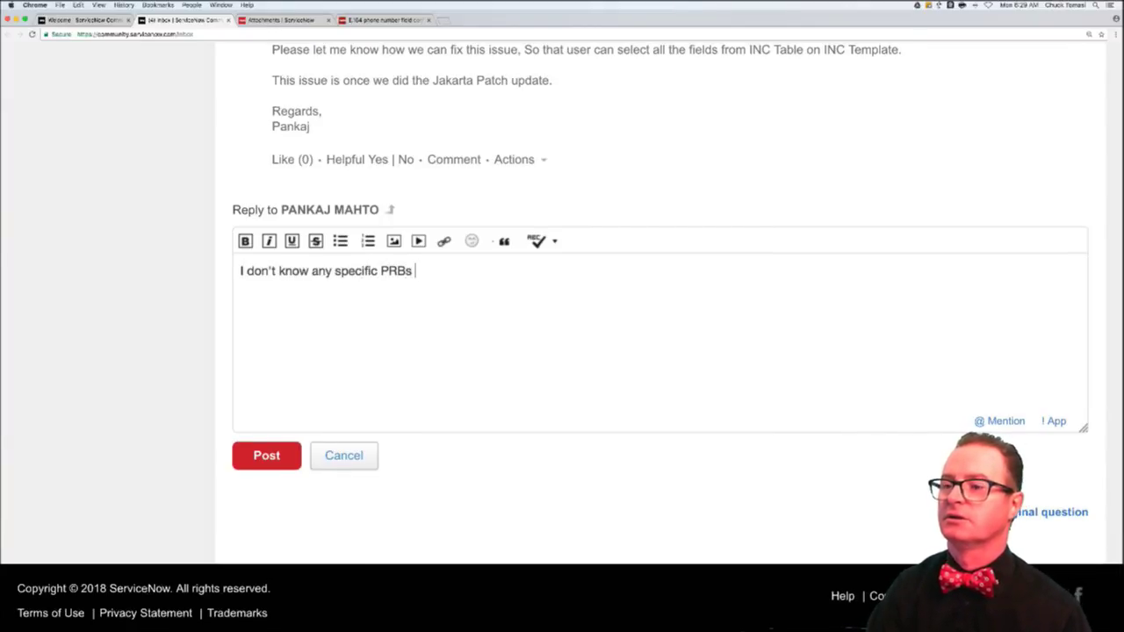
type("related to Jakarta")
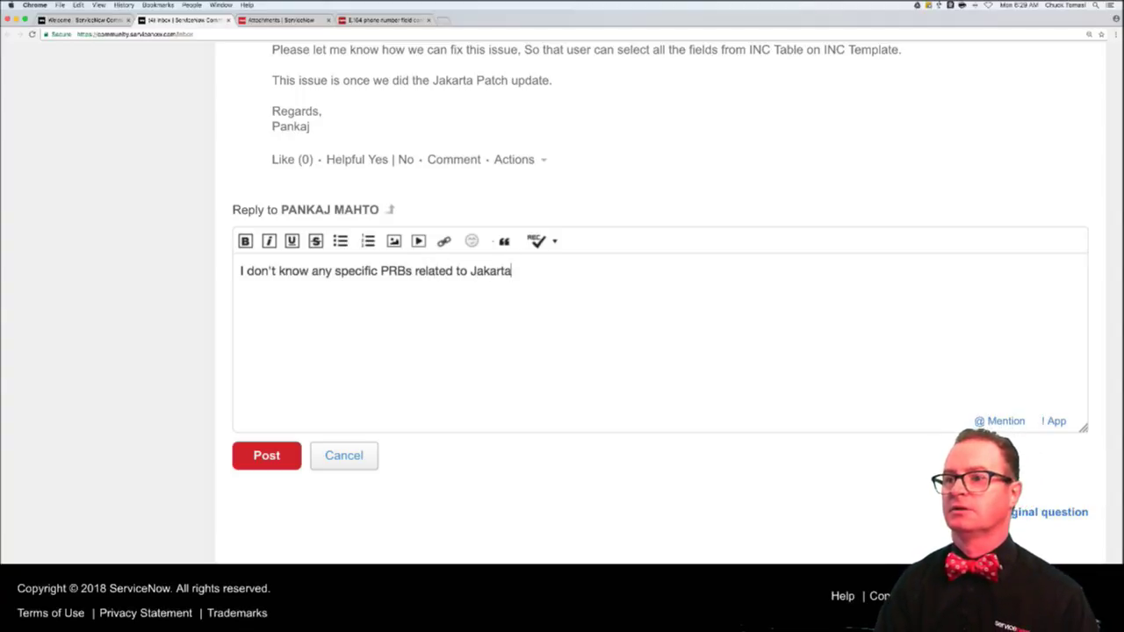
type(". ")
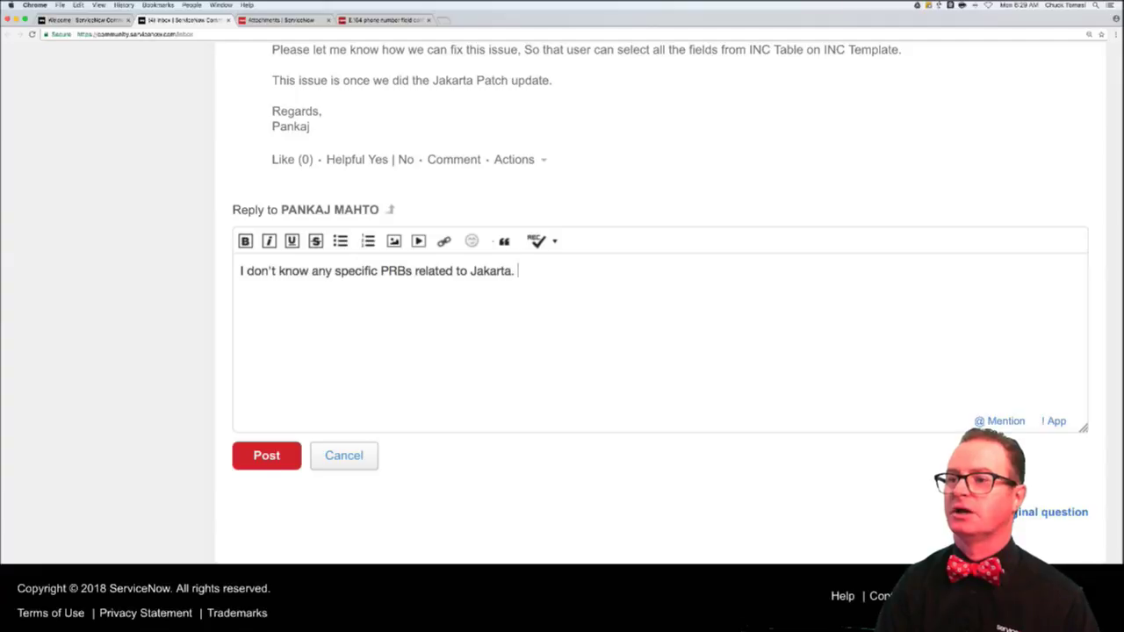
type("The first thing I would c")
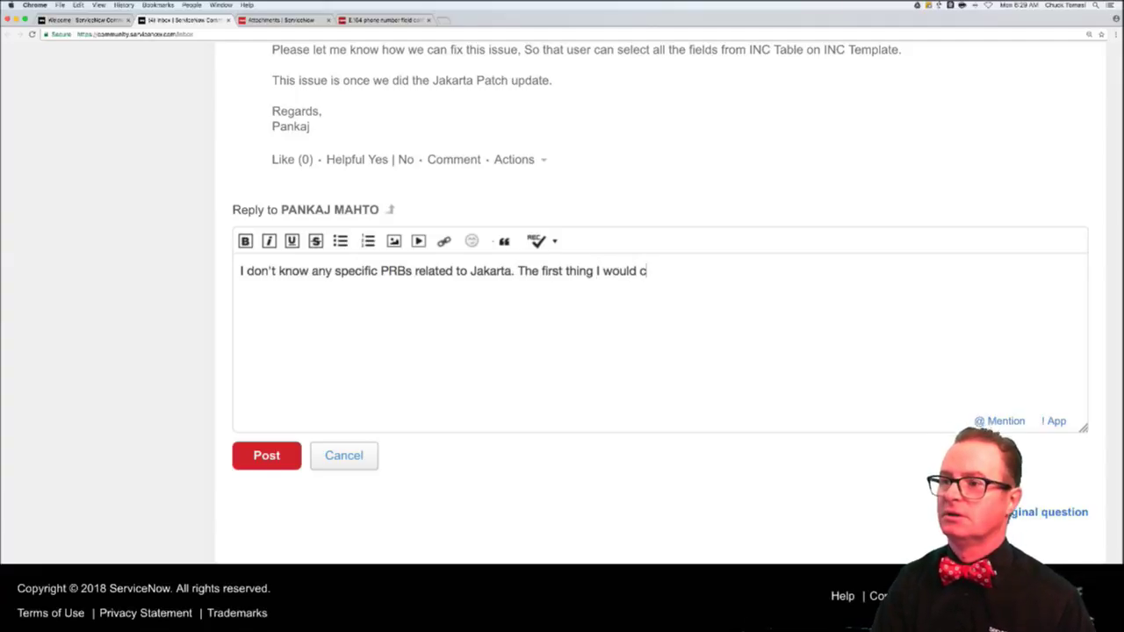
type("heck is the ")
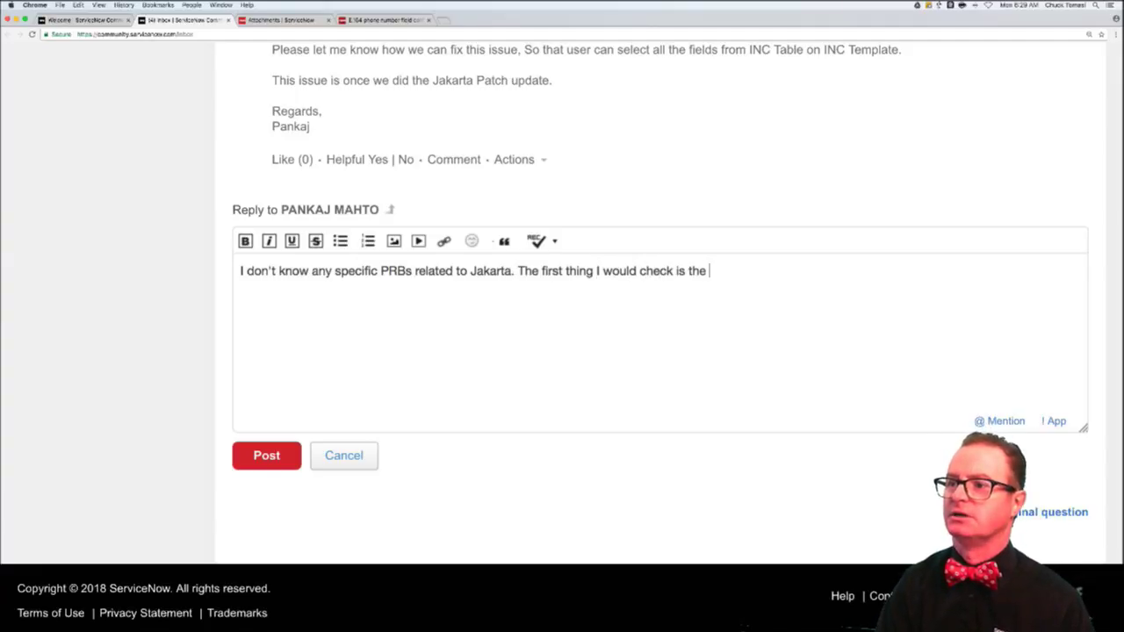
type("ACL")
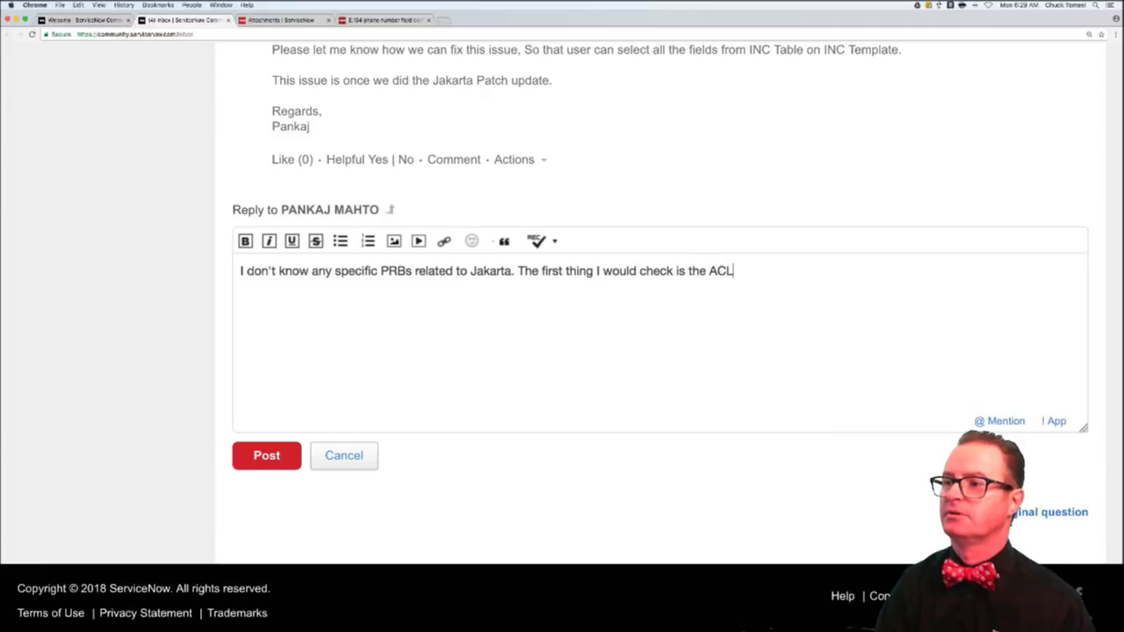
type("s. Does this happen")
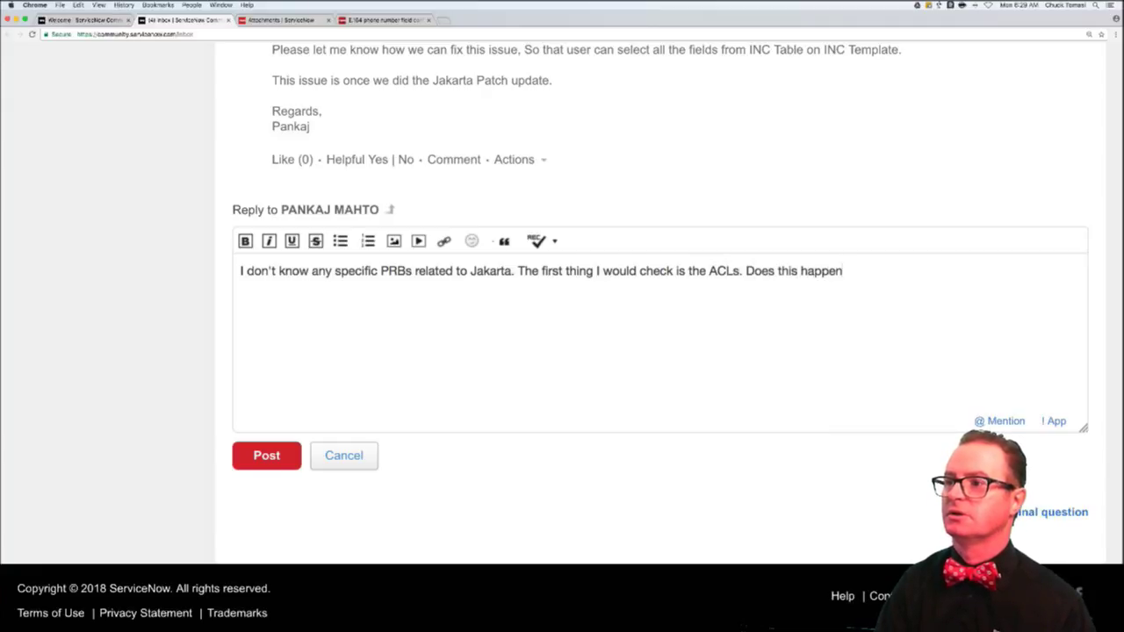
type(" to all users (i")
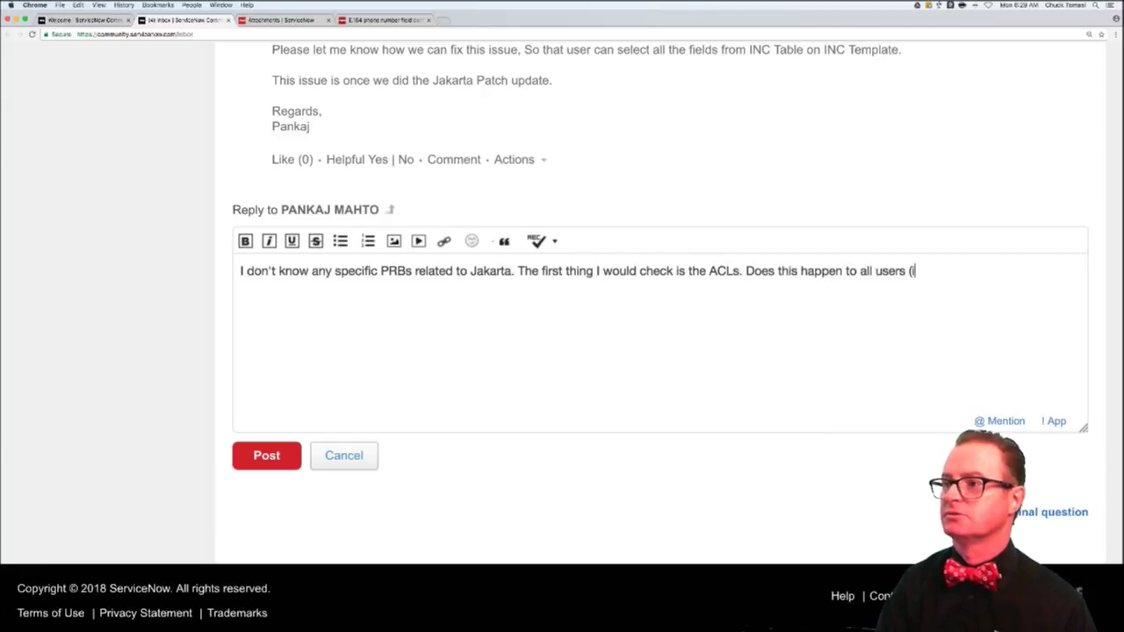
type("ncluding a those")
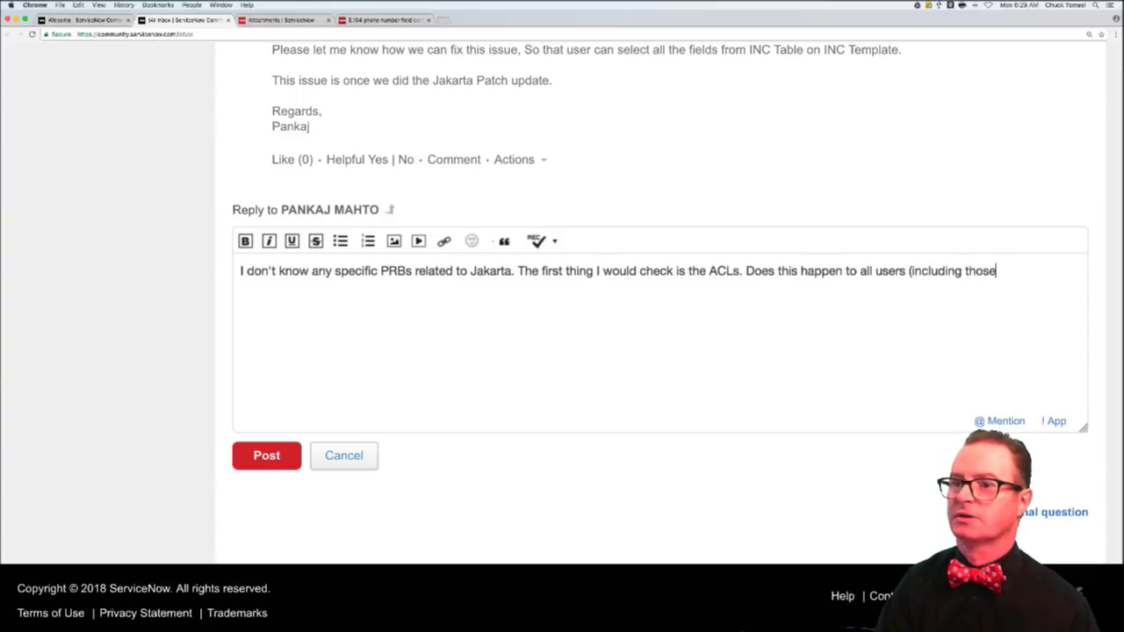
type(" with admin role) consistently?")
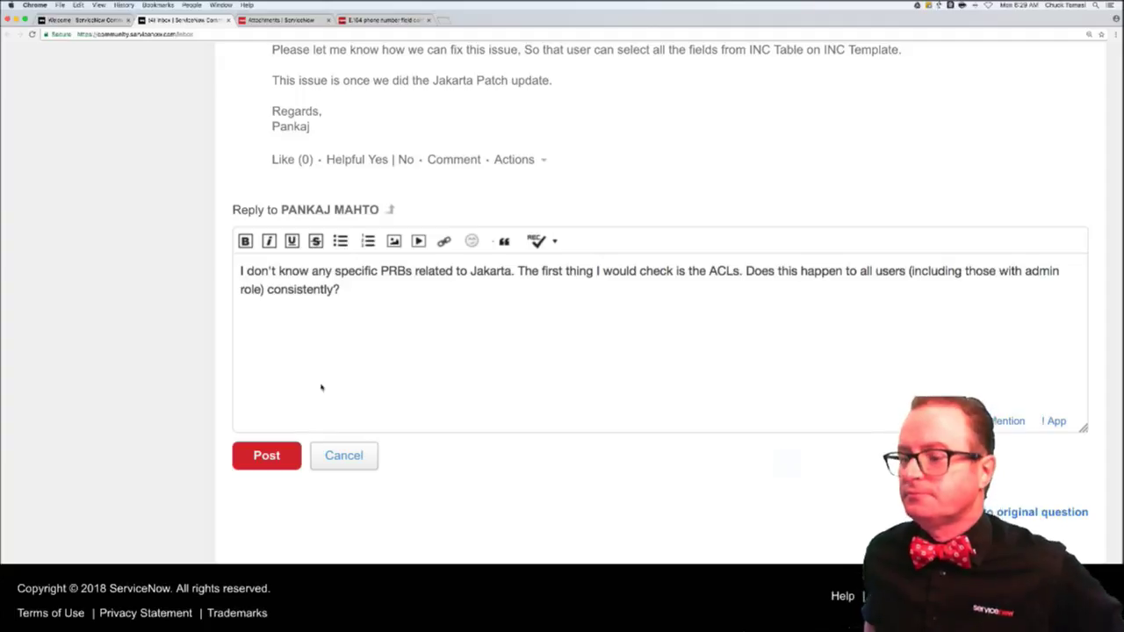
left_click(288, 457)
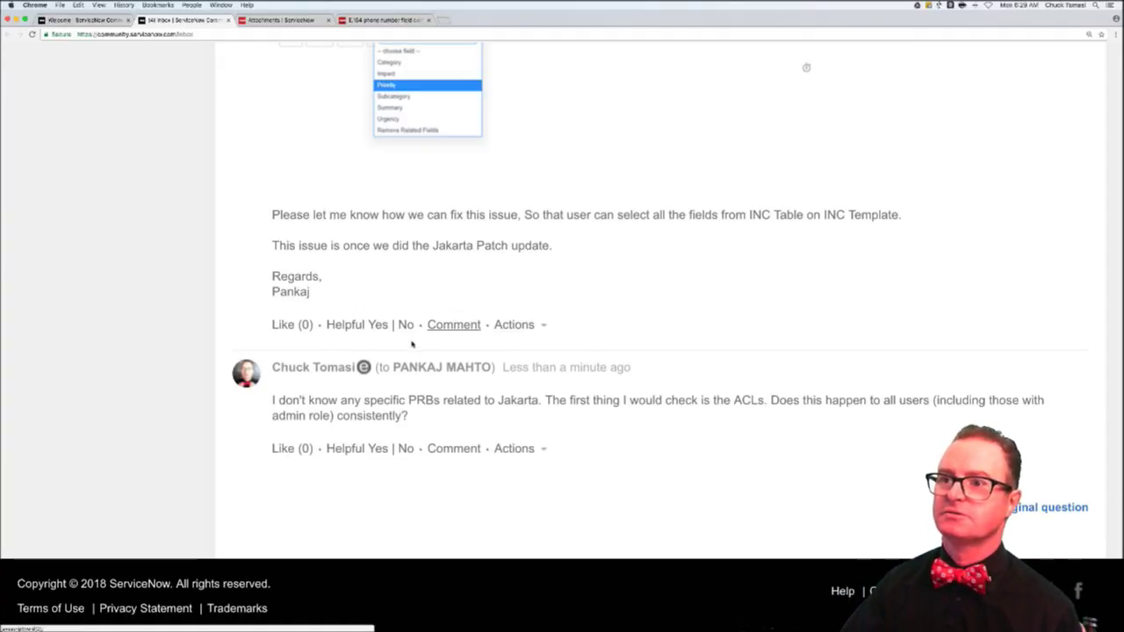
scroll(412, 344, "up", 20)
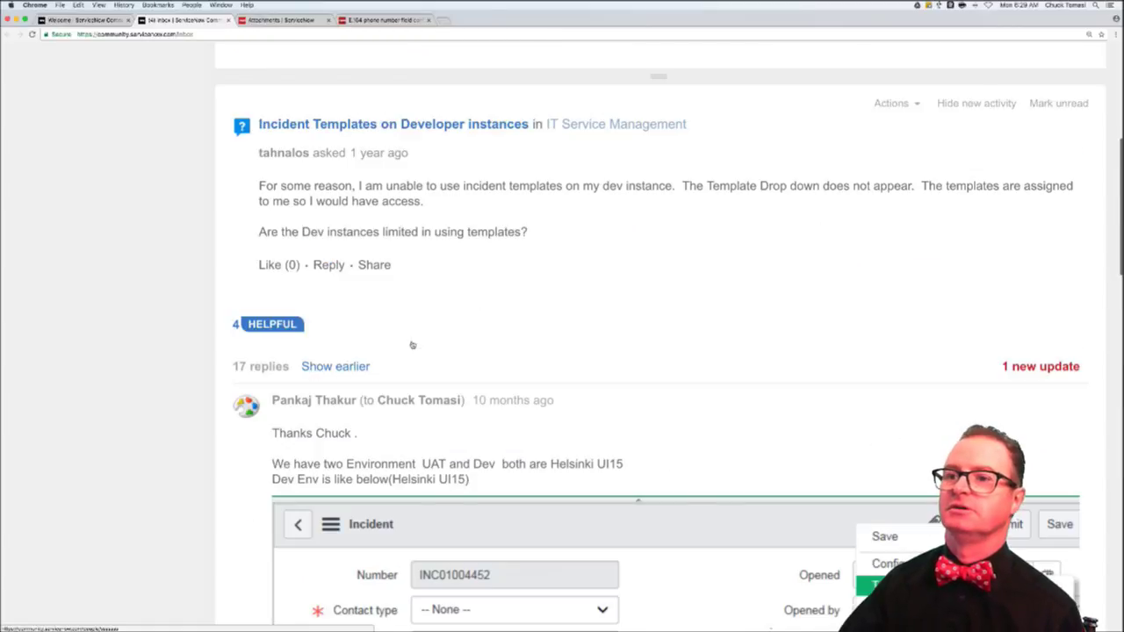
scroll(412, 344, "up", 5)
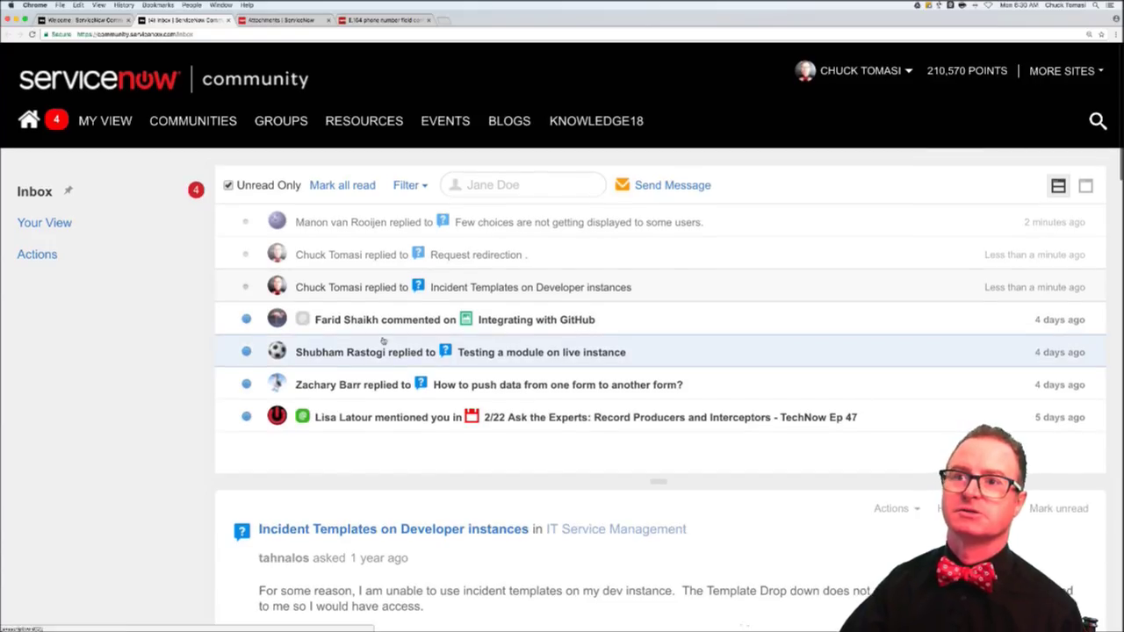
- Open 'View Variable of a RITM in a simple list (Portal)' from the question list in a new tab
left_click(88, 21)
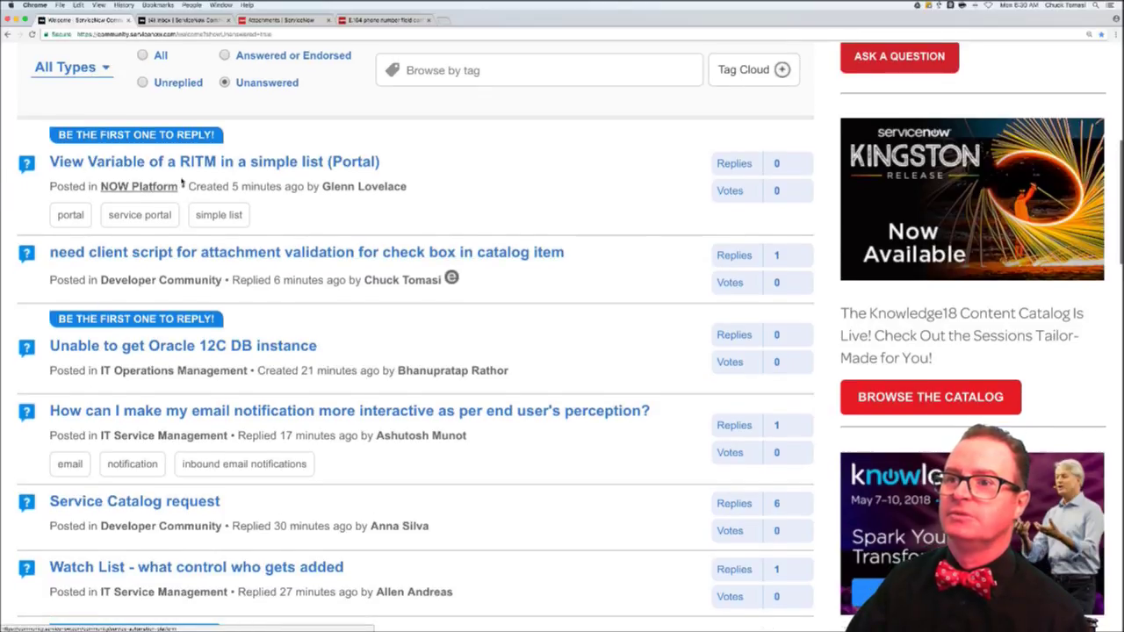
mouse_move(180, 182)
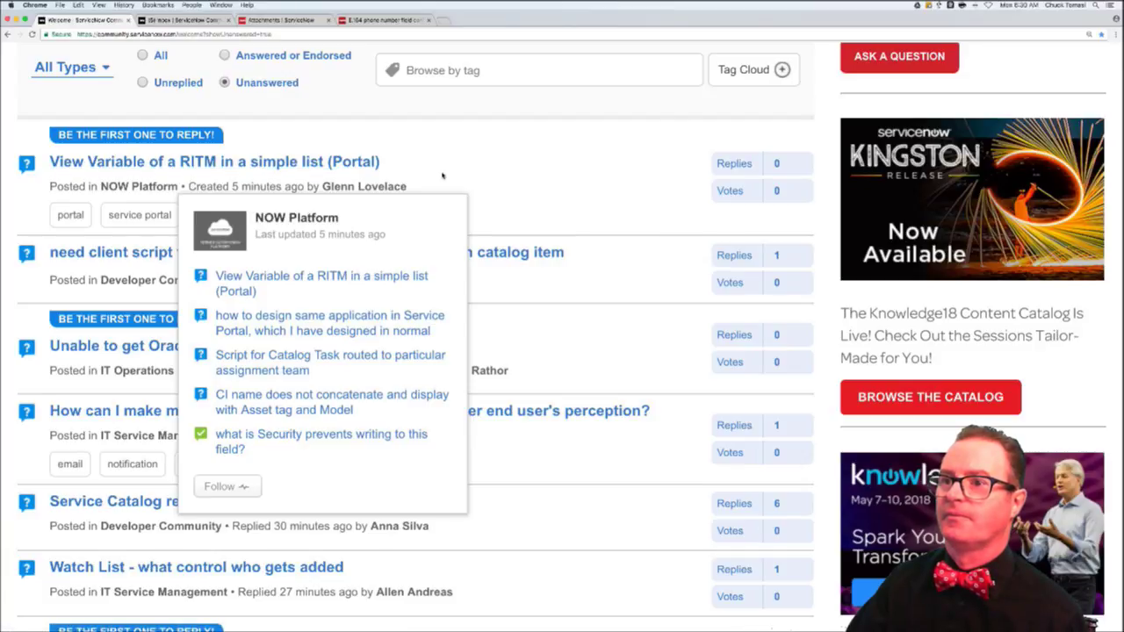
left_click(304, 169, "super")
left_click(167, 23)
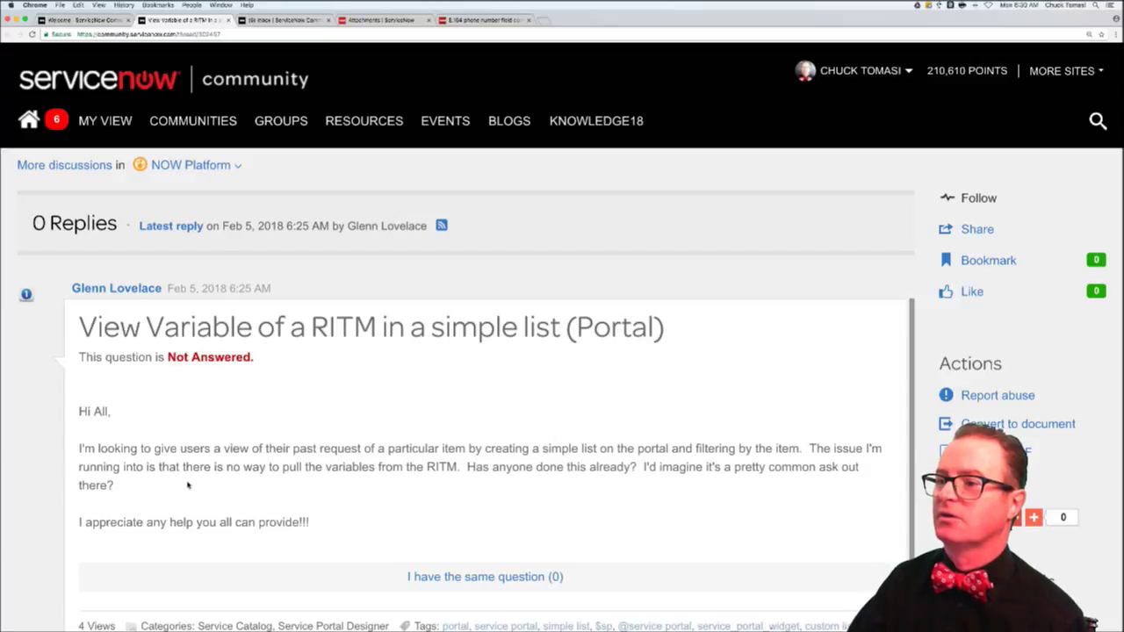
- Scroll past the RITM variables question and open an empty reply box under it
scroll(187, 484, "down", 1)
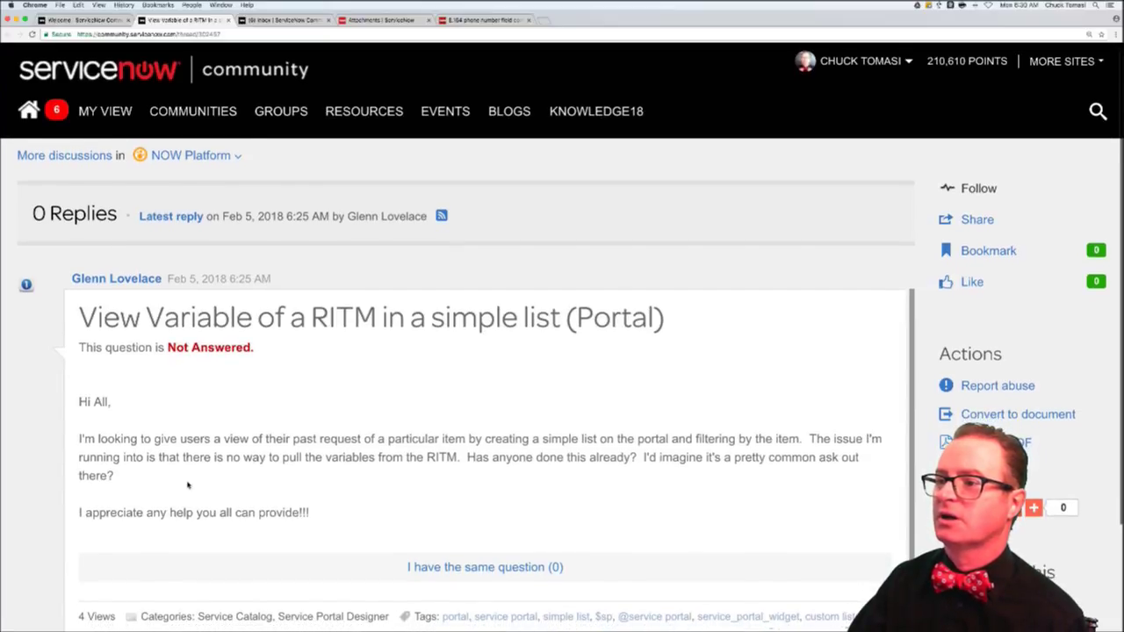
scroll(187, 485, "down", 3)
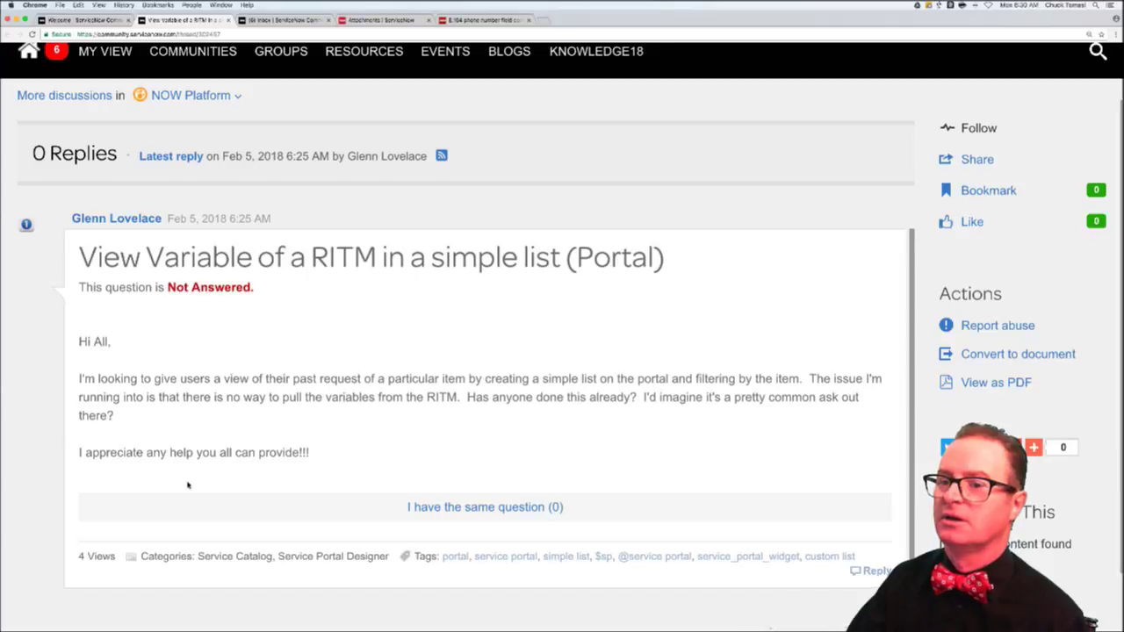
scroll(187, 484, "down", 3)
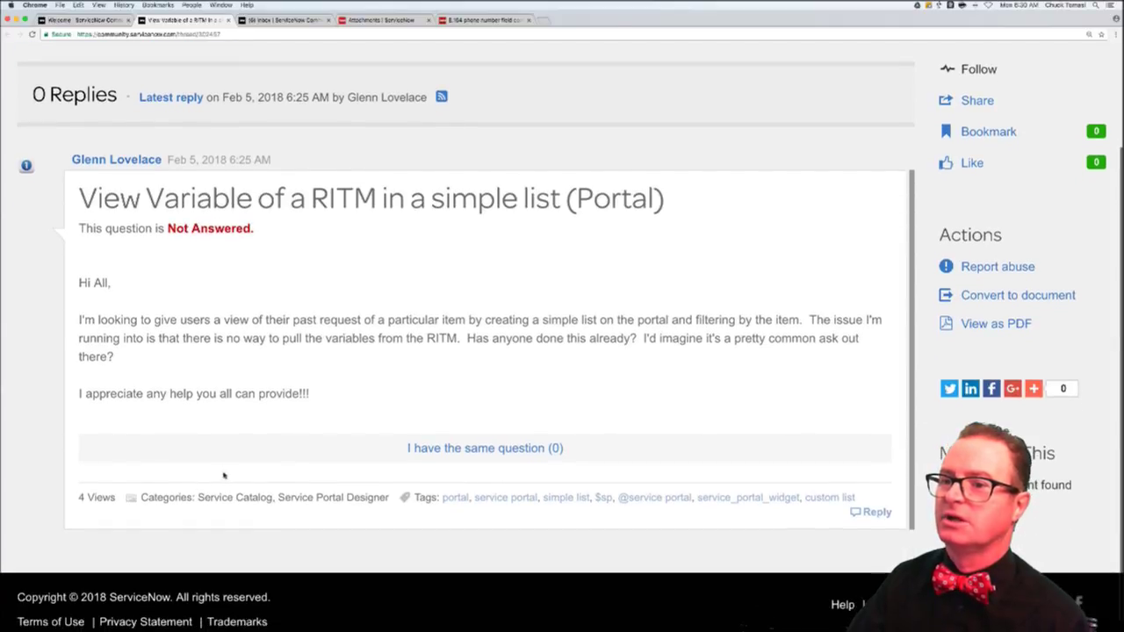
scroll(227, 474, "down", 1)
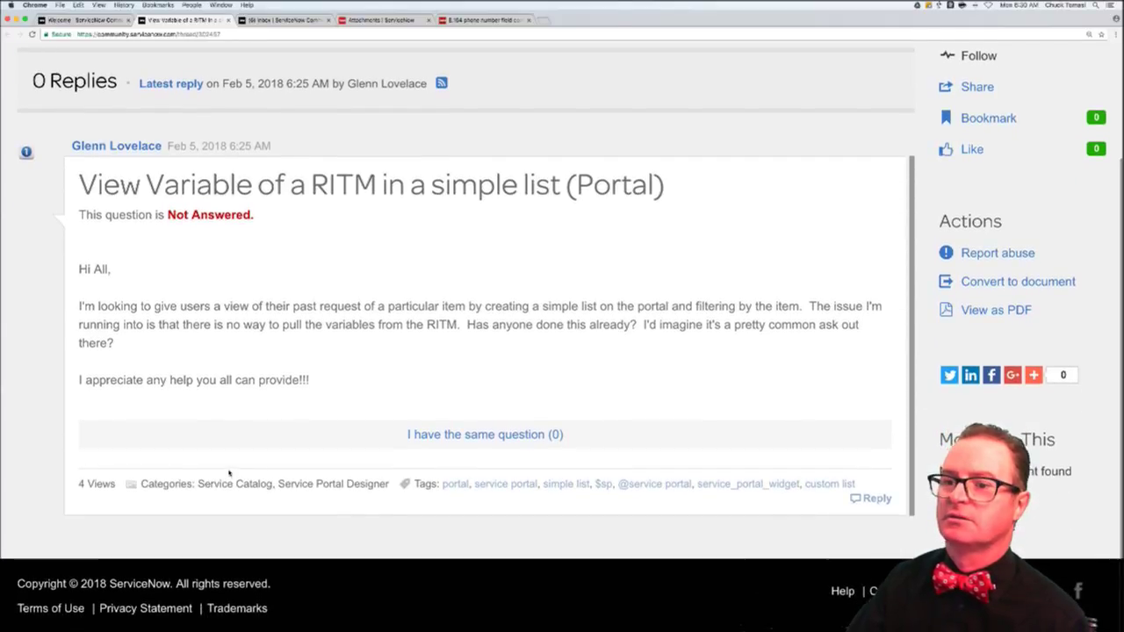
left_click(869, 498)
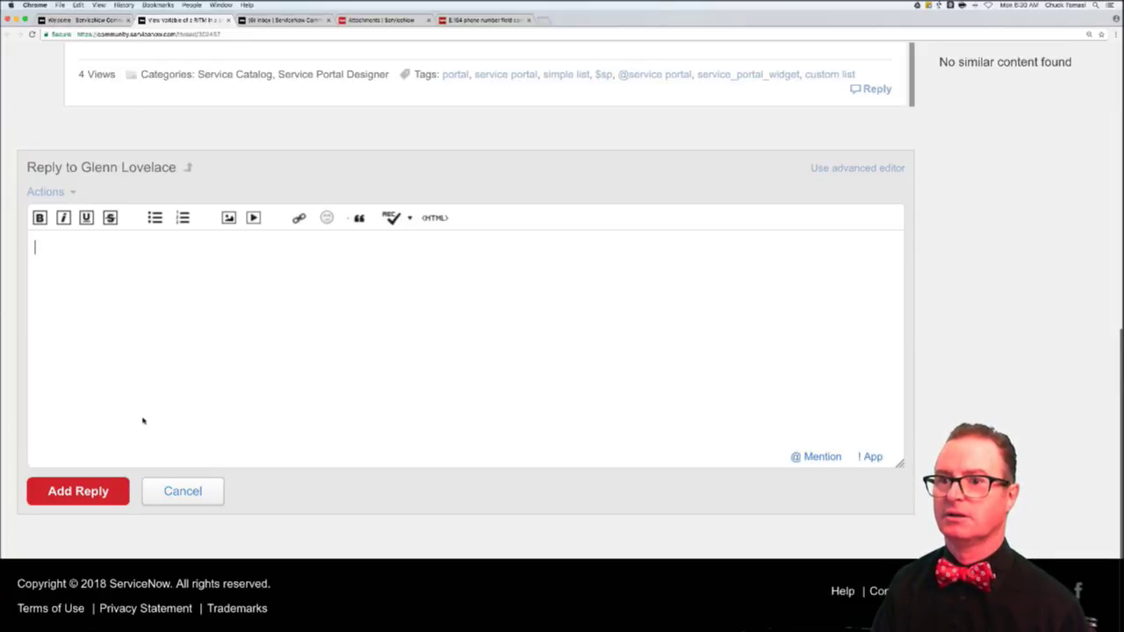
- Greet the asker and explain a custom widget is needed because every RITM has different variables
type("Hi Geln")
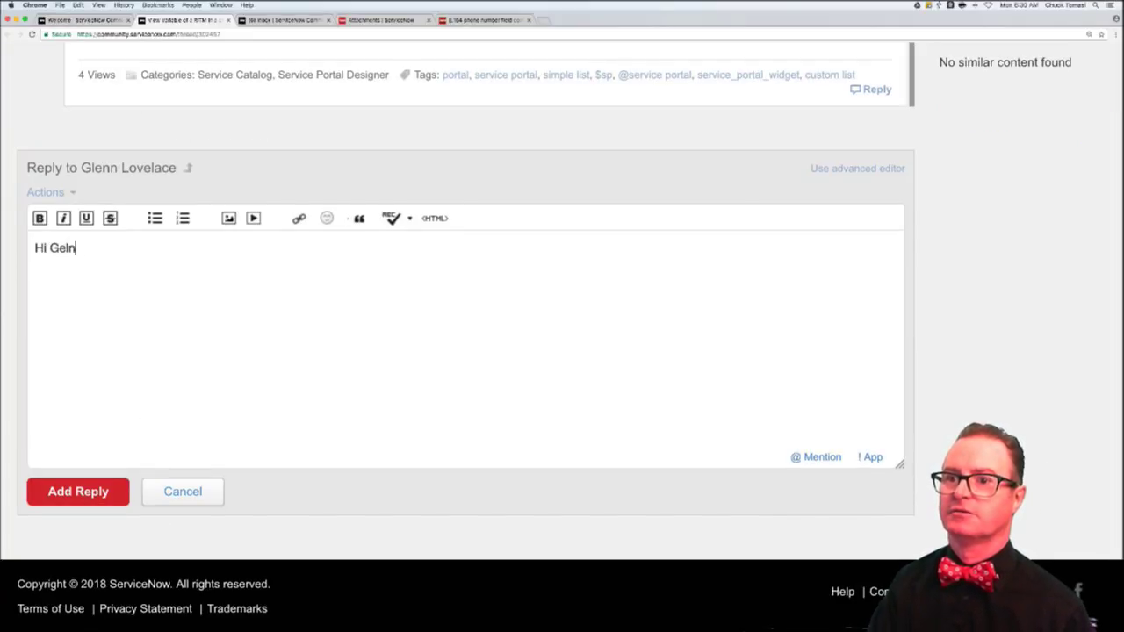
type("lenn,")
key("Return")
key("Return")
type("The ")
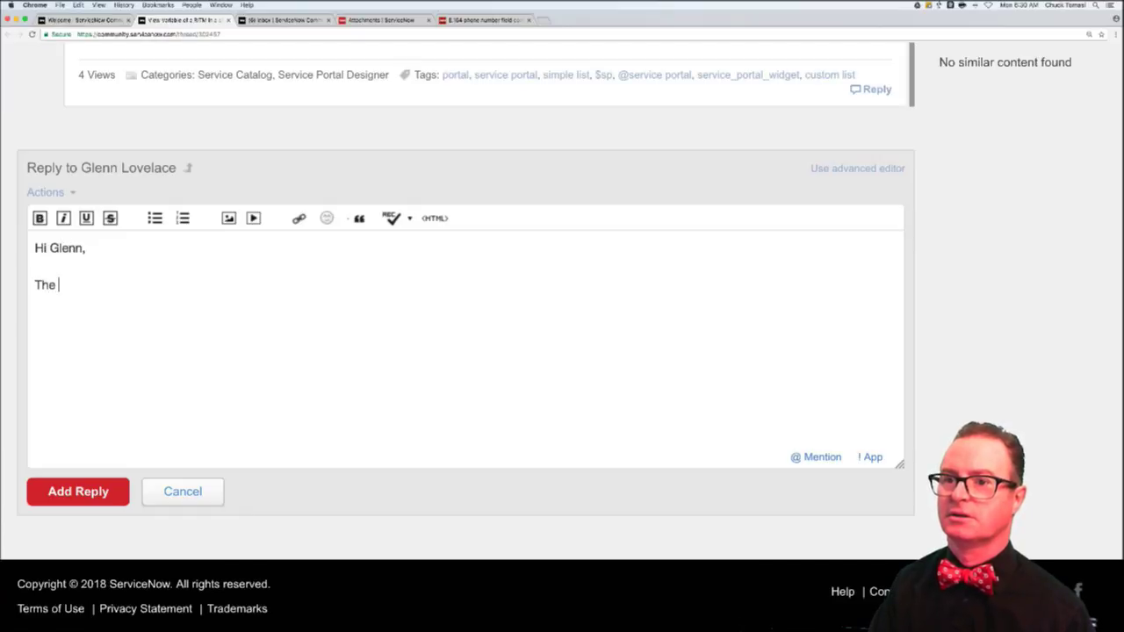
type("firs tthin")
key("BackSpace")
key("BackSpace")
key("BackSpace")
key("BackSpace")
key("BackSpace")
key("BackSpace")
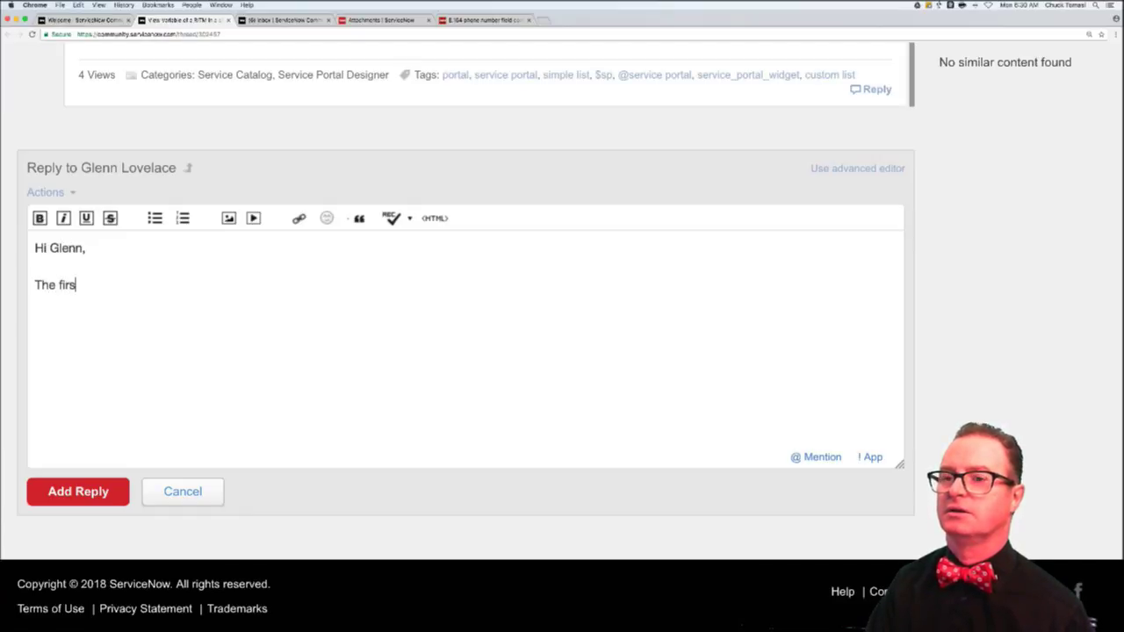
type("t thing to check i")
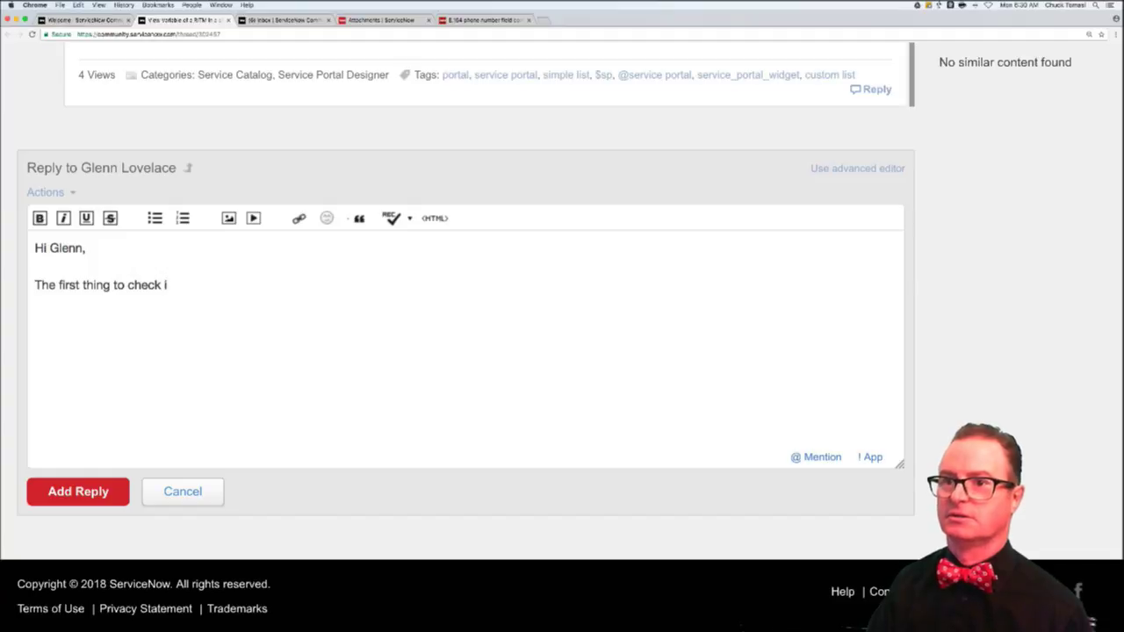
type("s")
key("Down")
key("shift+super+Right")
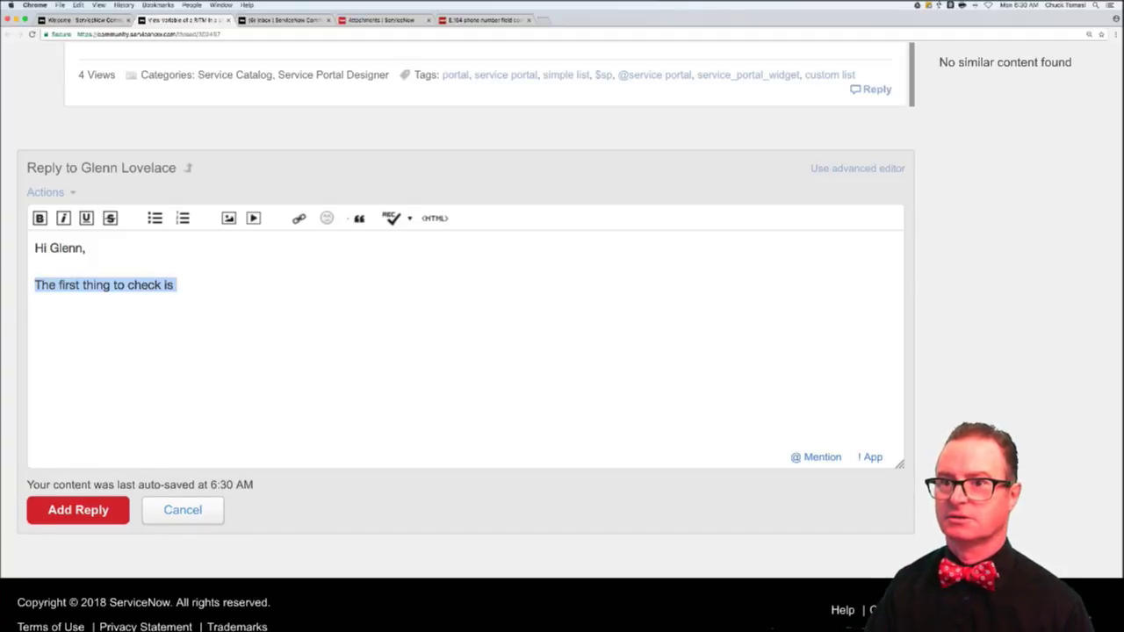
type("The first")
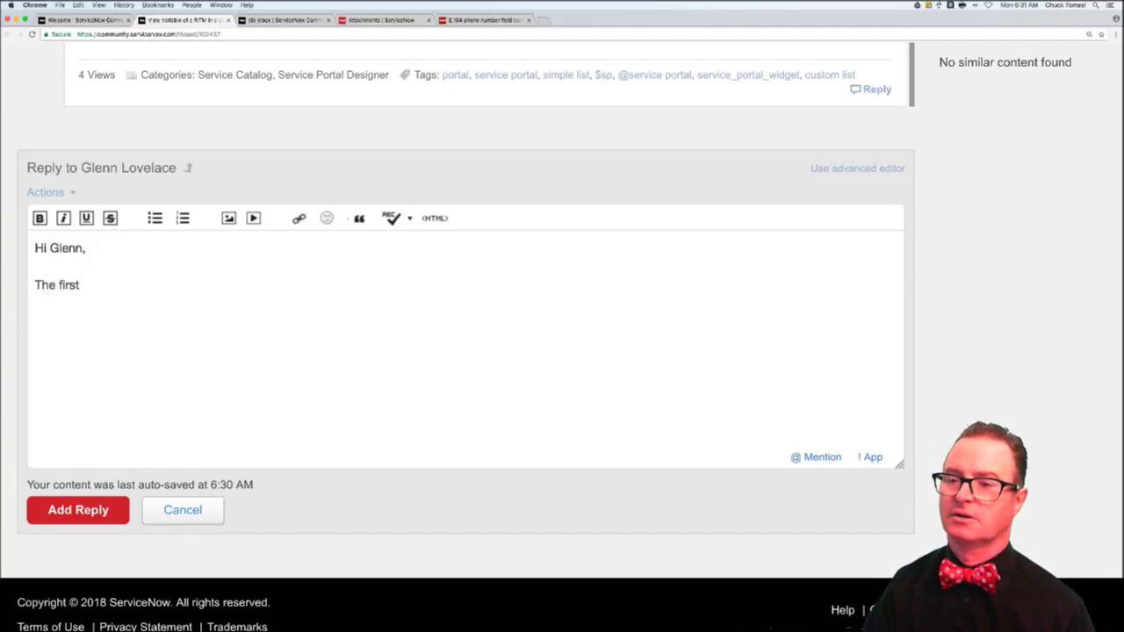
type(" thing to n")
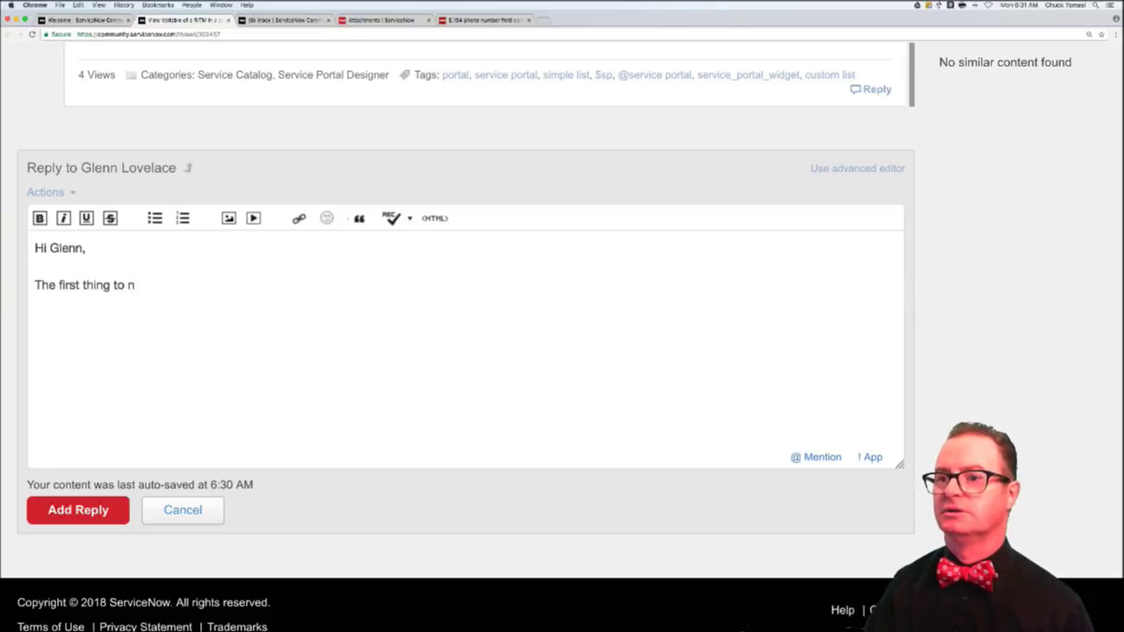
type("ote is that you wi")
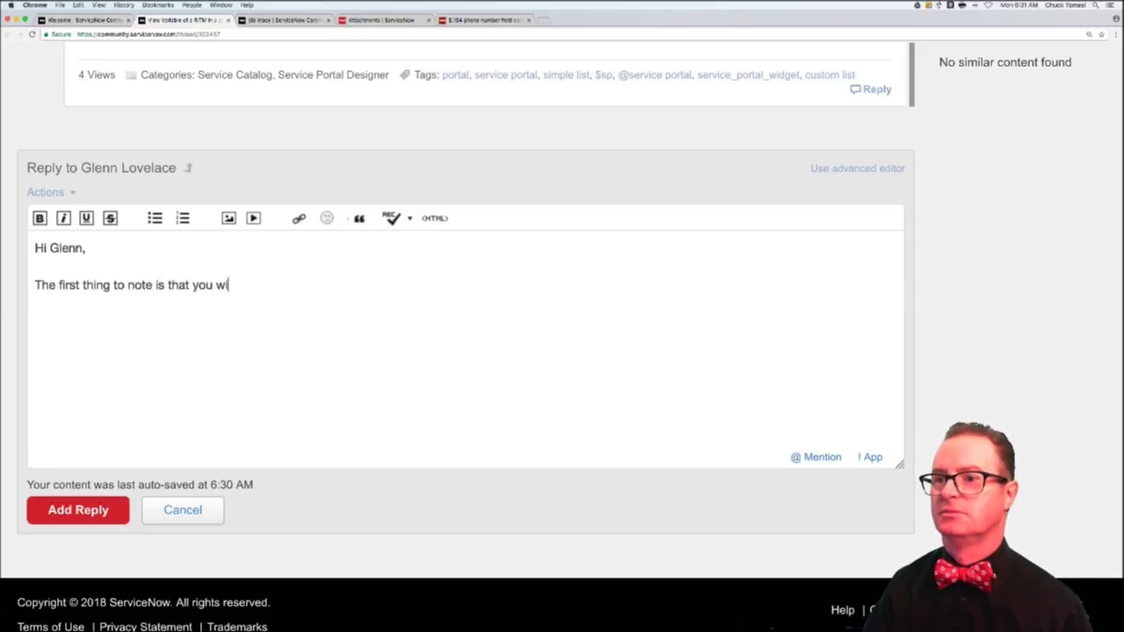
type("ll need a customer ")
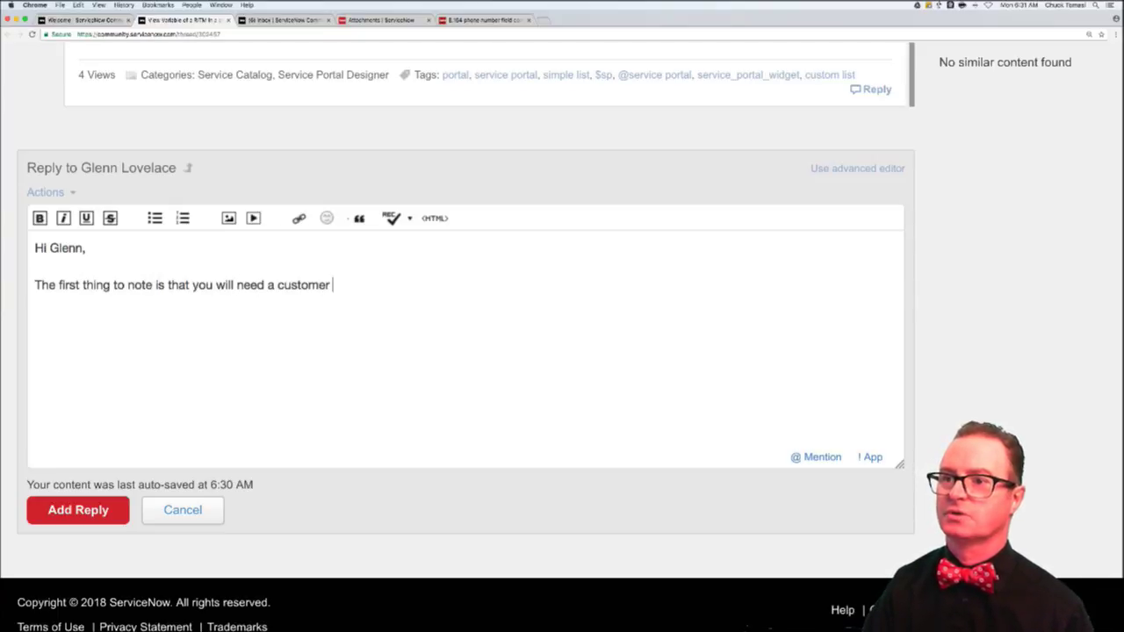
type("widget ")
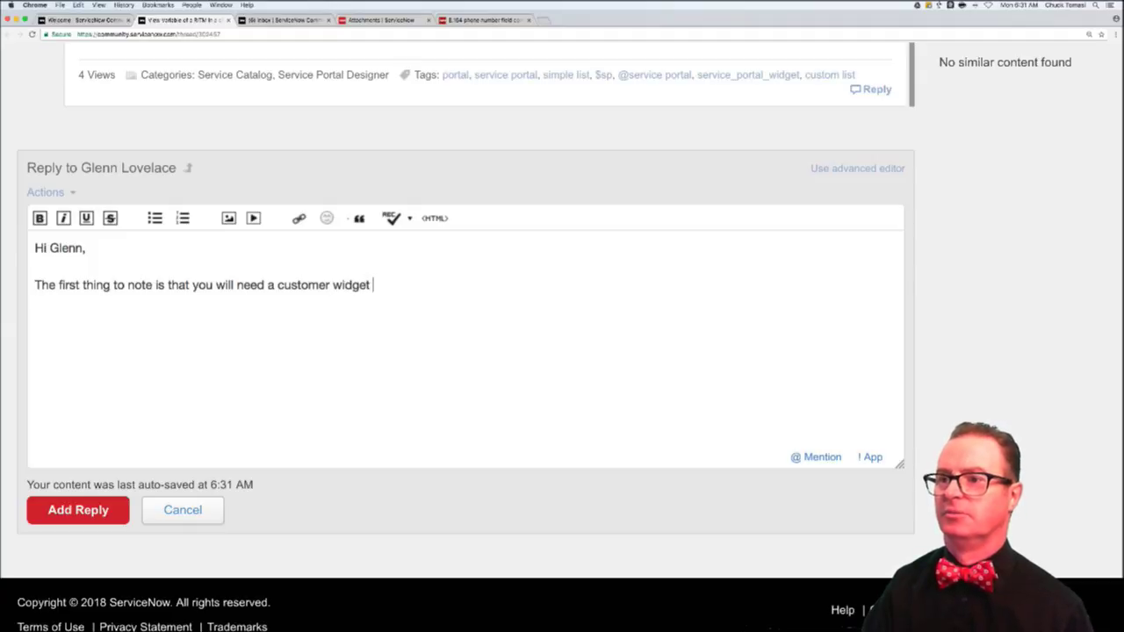
type("to do this. It's not availa")
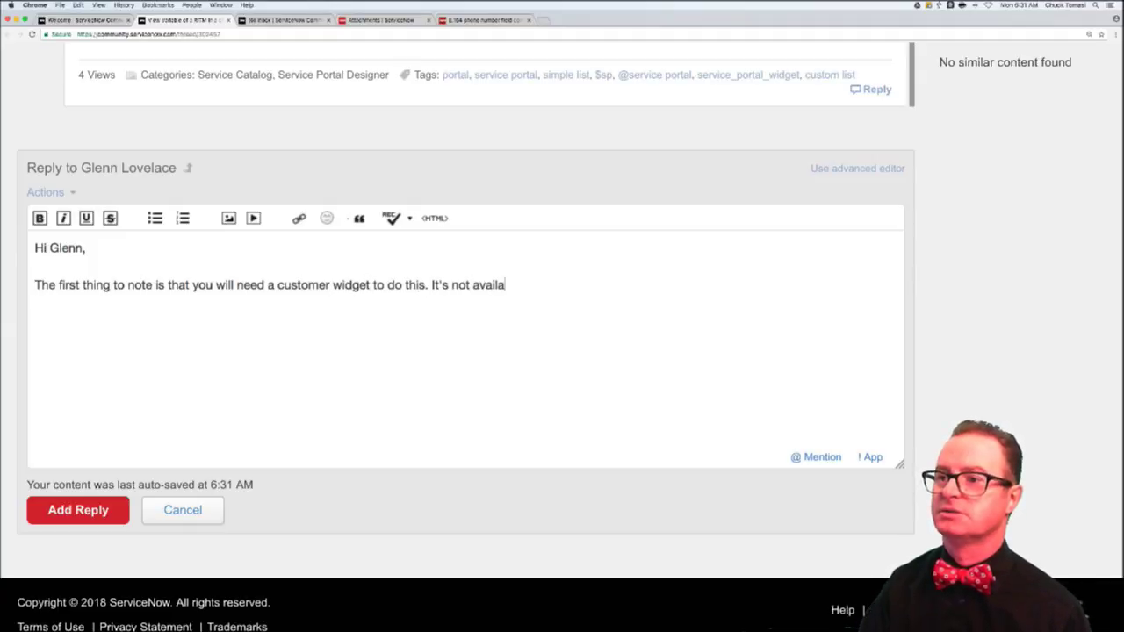
type("ble OOB bec")
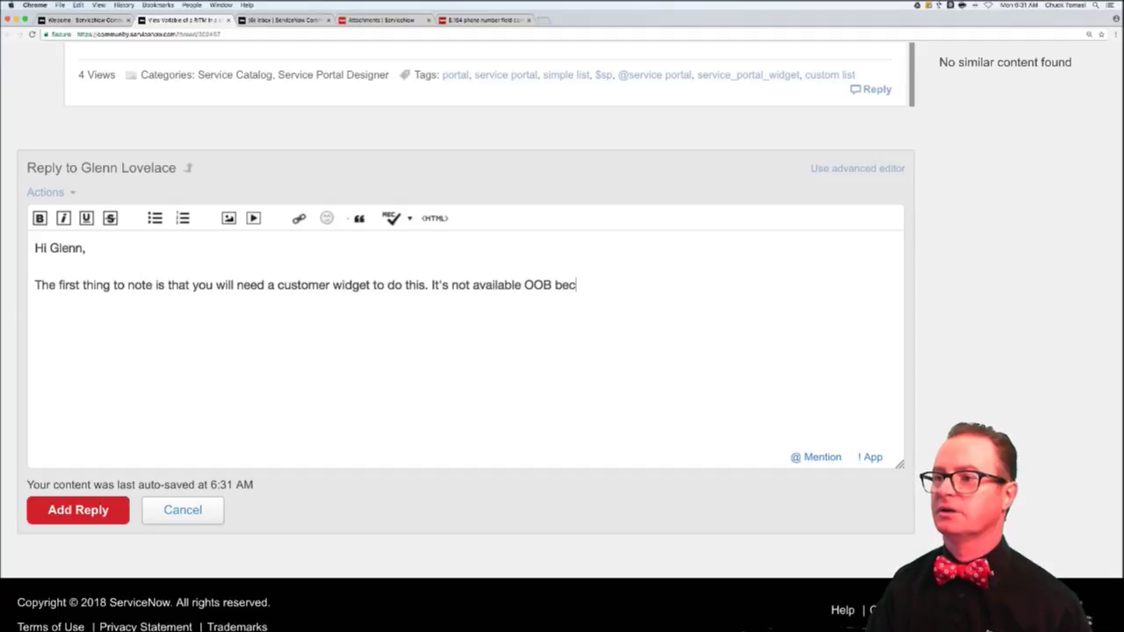
type("ause every RI")
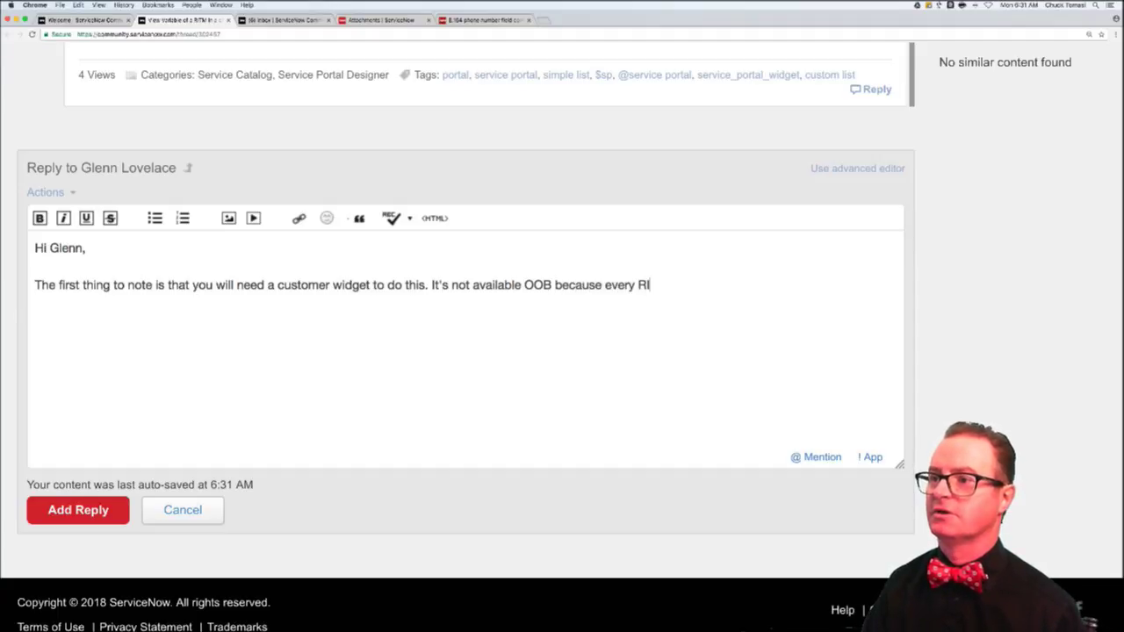
type("TM has differe")
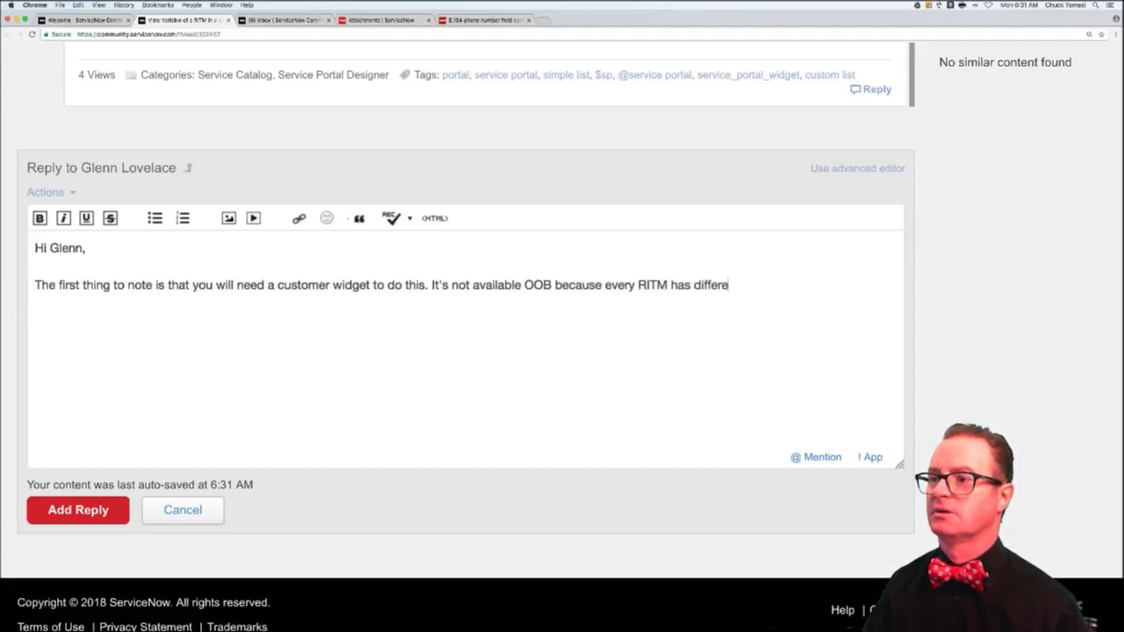
type("nt vari")
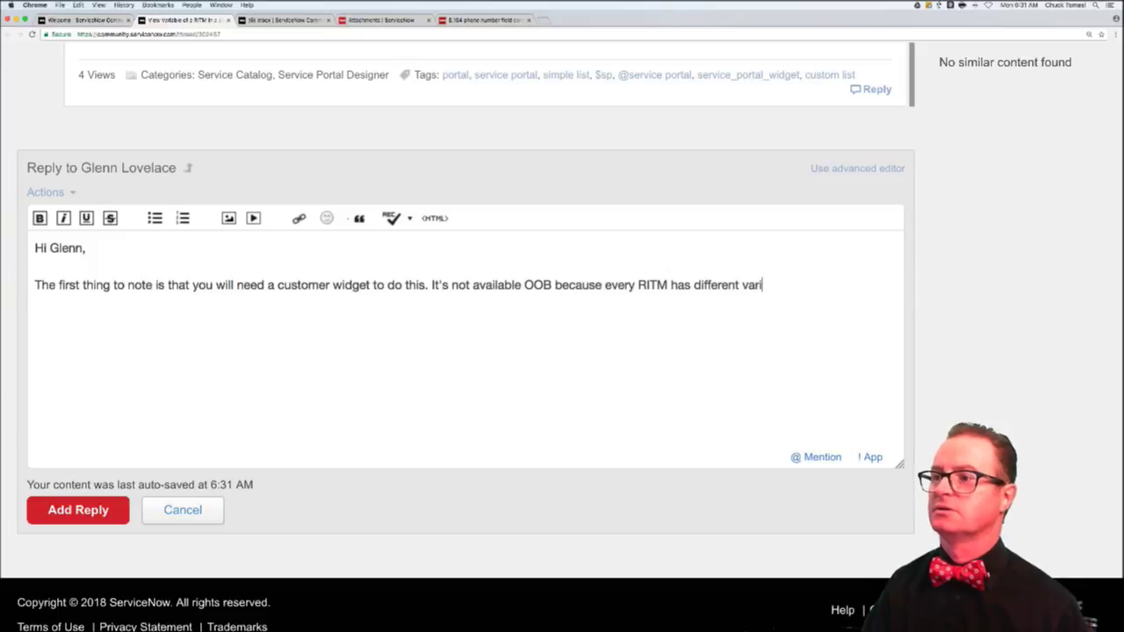
type("able")
type("s so t")
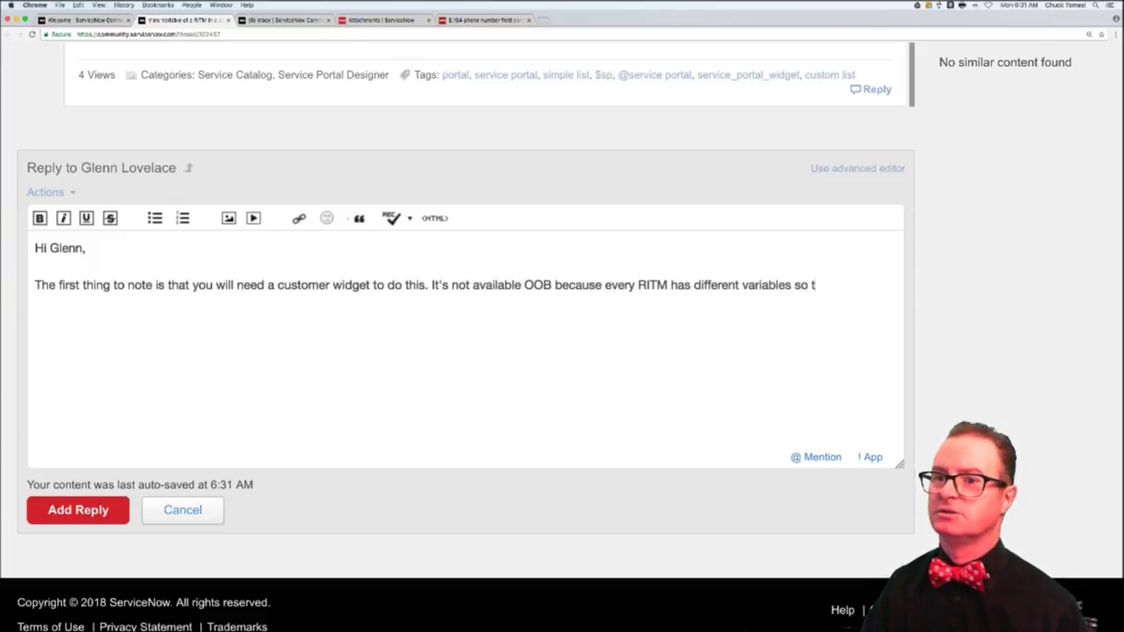
type("here's no easy way to")
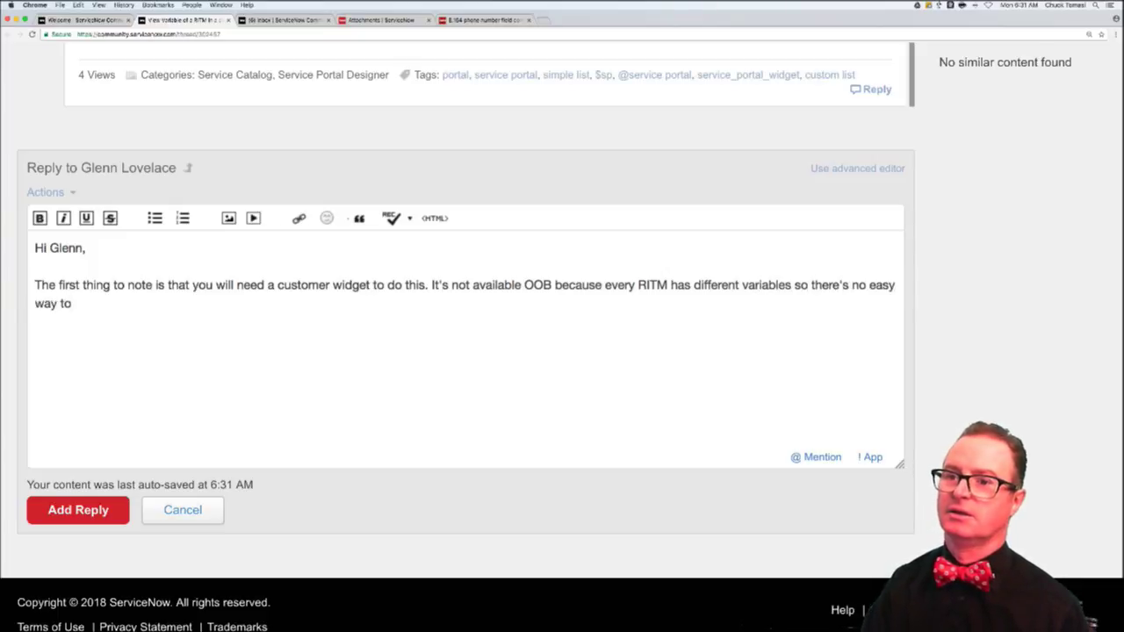
type(" display")
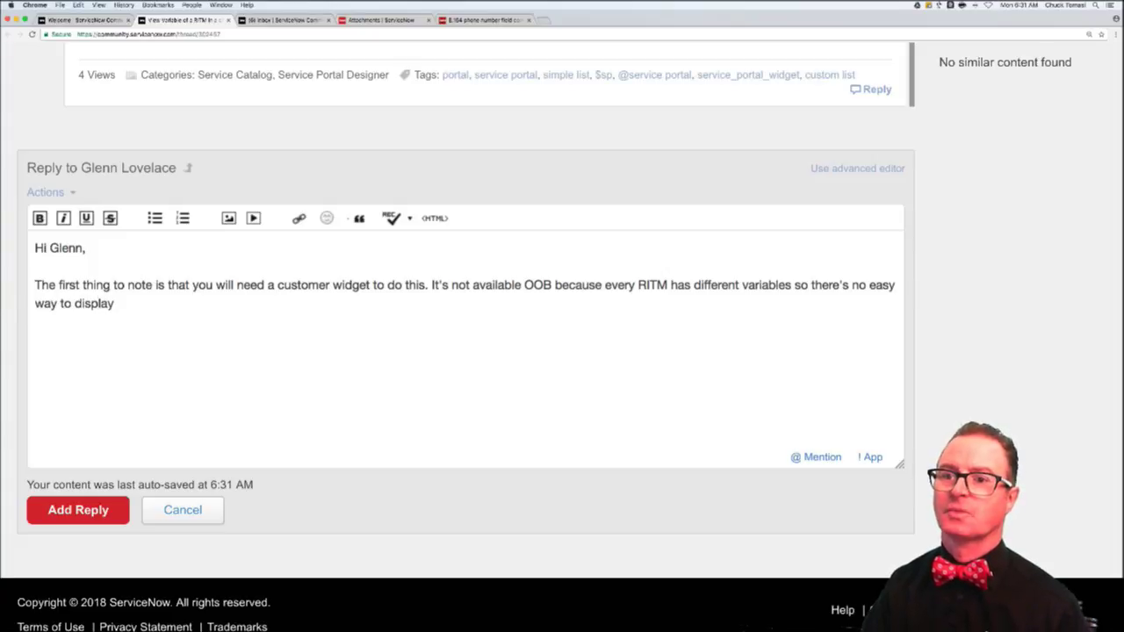
type(" them in a list.")
- Add a paragraph on loading each record's variables and values into the data object, then start an @ line
key("Return")
key("Return")
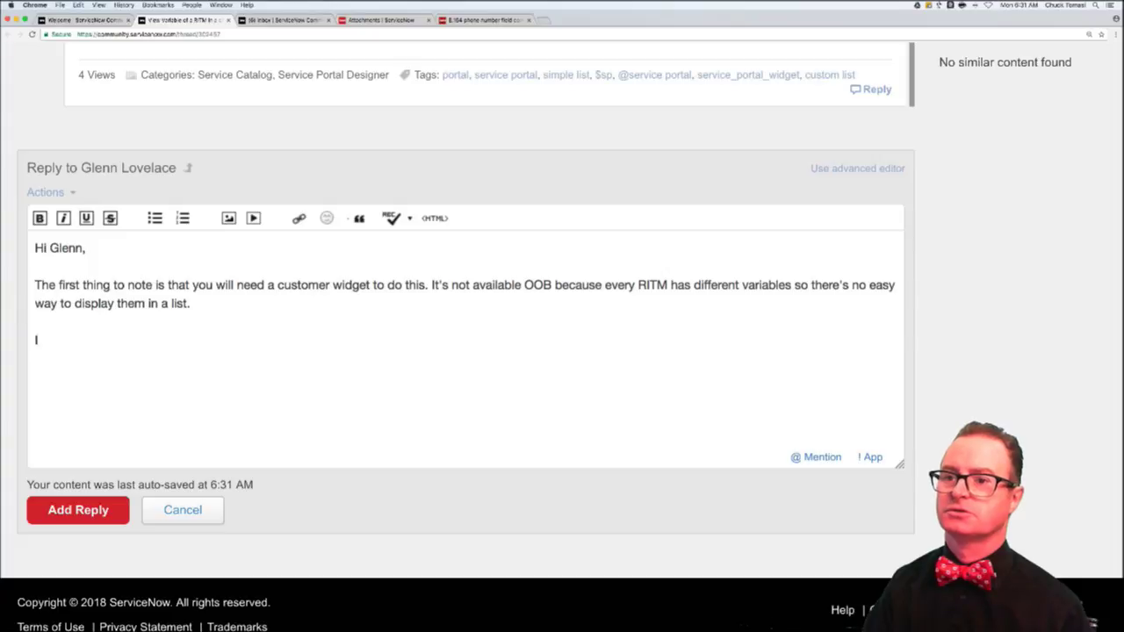
type("If you choose to")
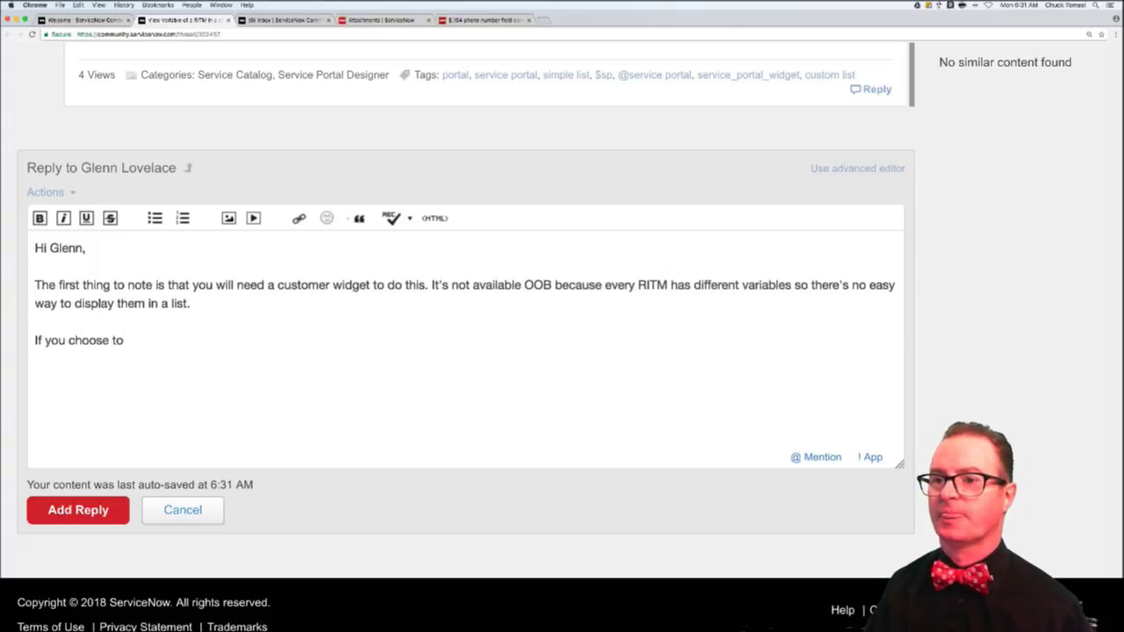
type(" write a custome")
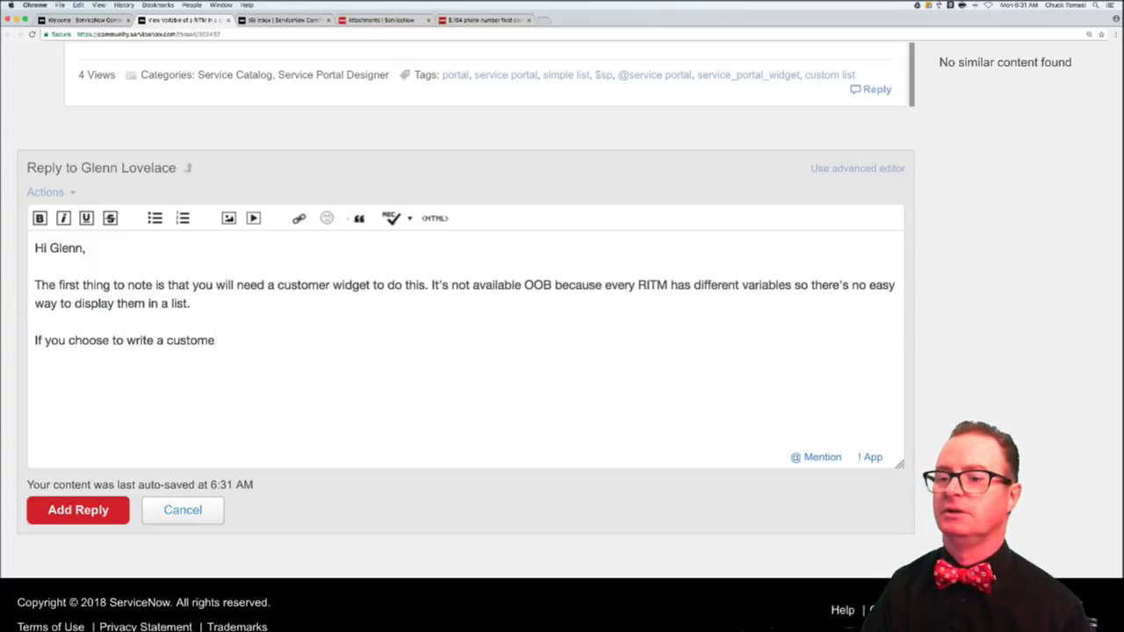
type("r idget, you'll ne")
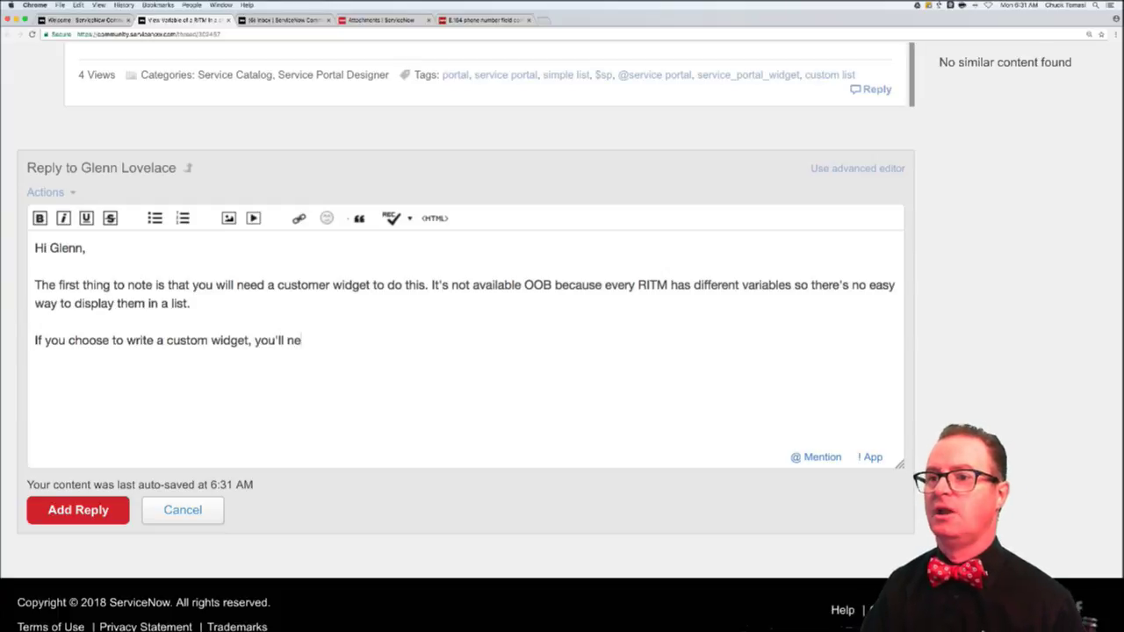
type("ed to \"")
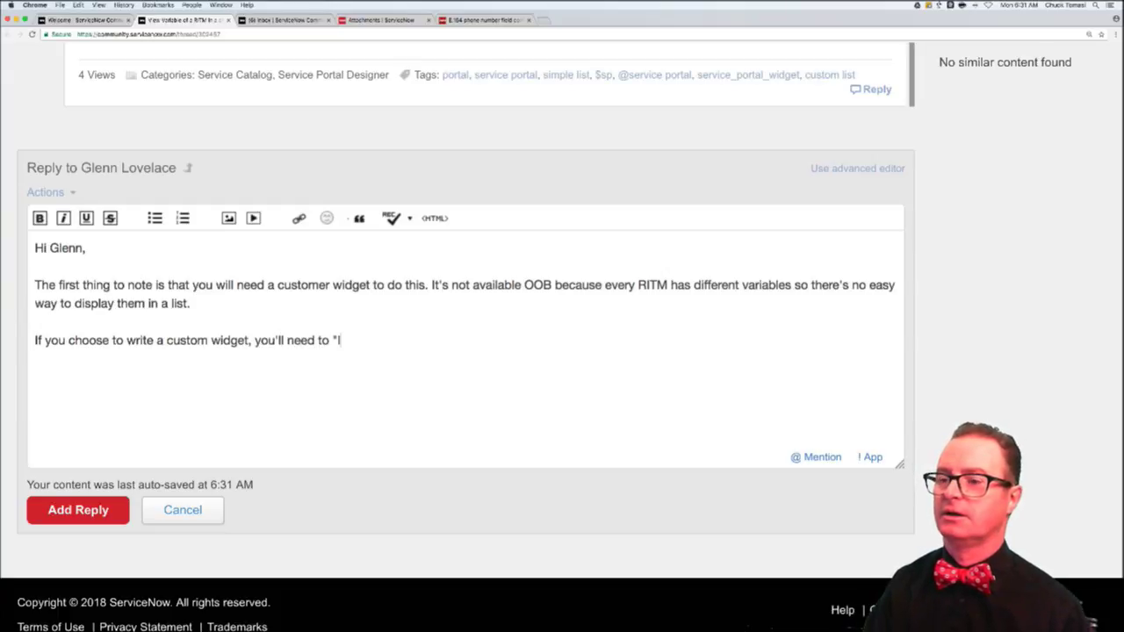
type("load up\" the data ")
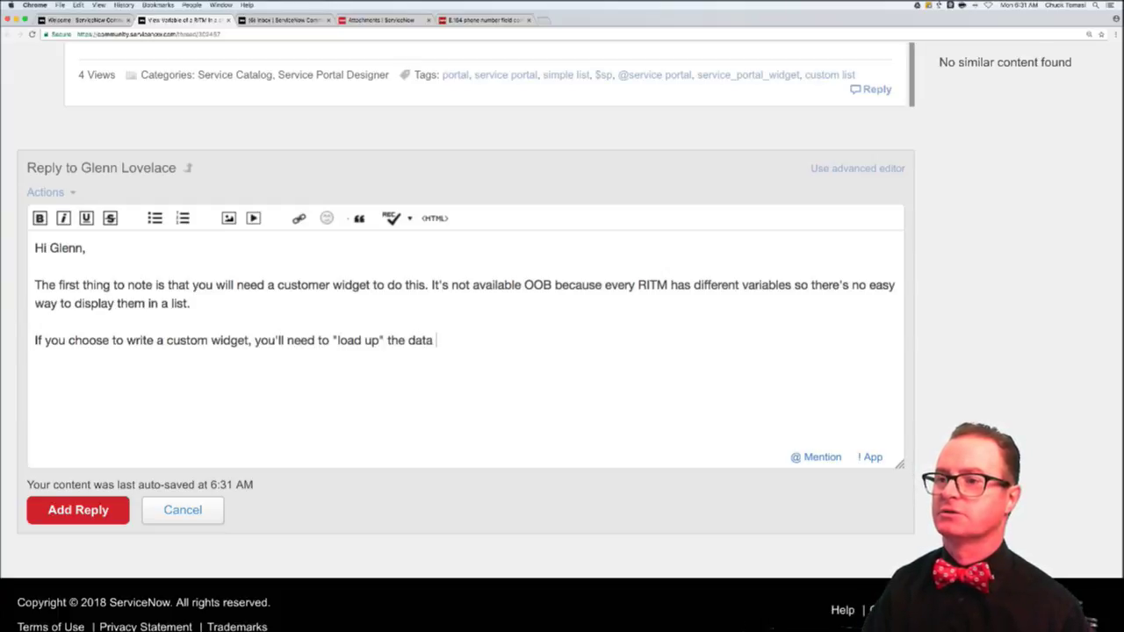
type("object for ea")
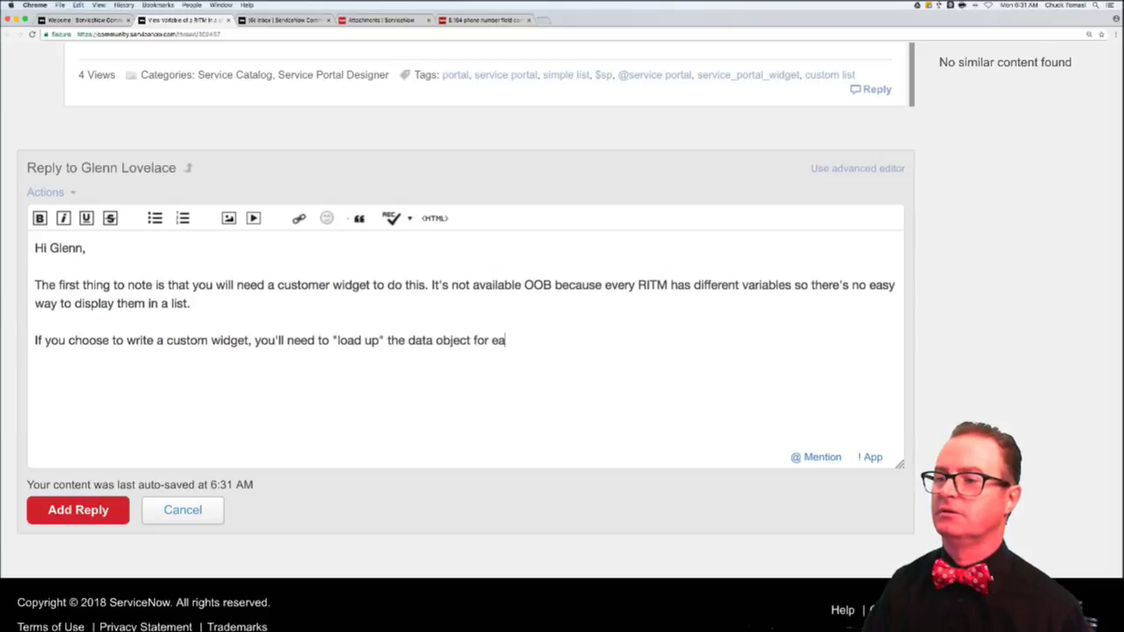
type("ch record with the ")
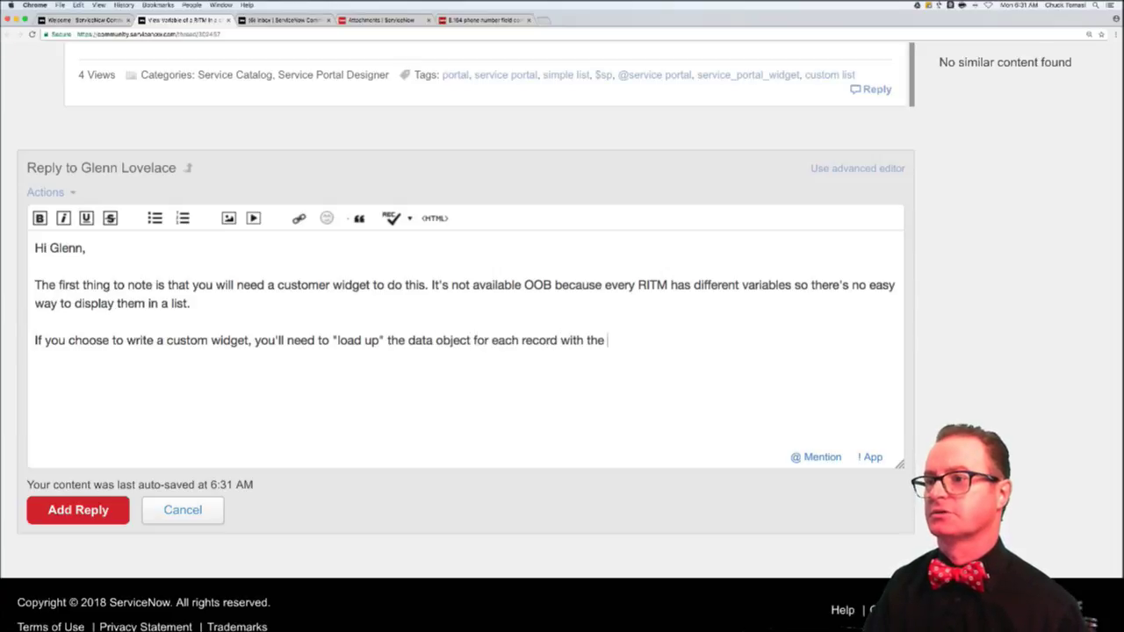
type("variables in the serv")
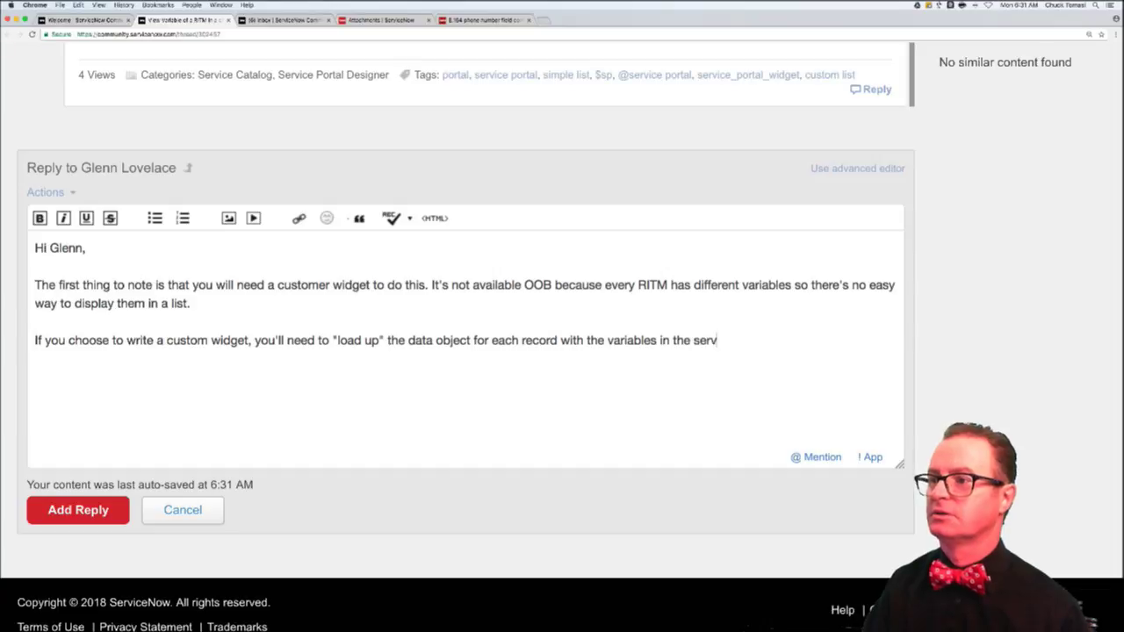
type("er script. Pretty ")
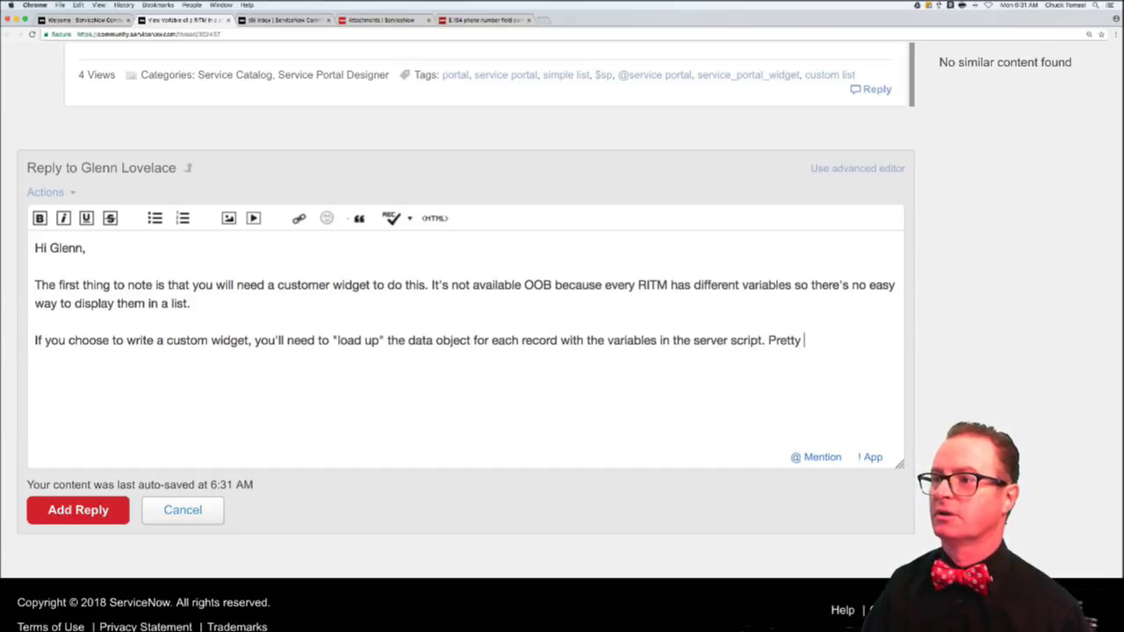
type("straighht")
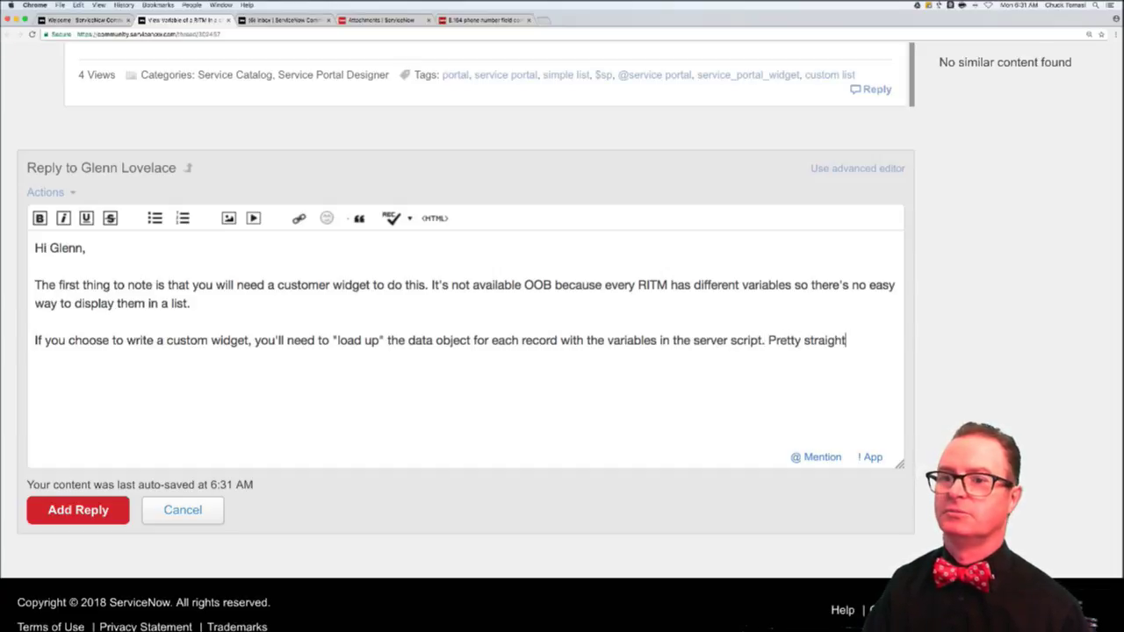
type(" forward when ti c")
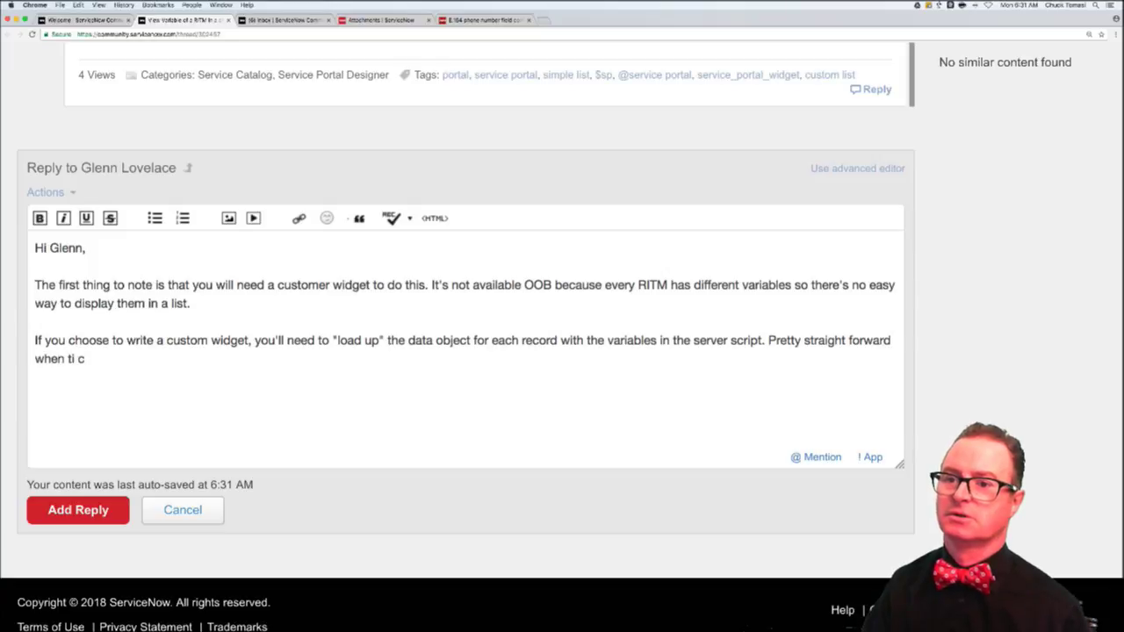
type("comes to geting")
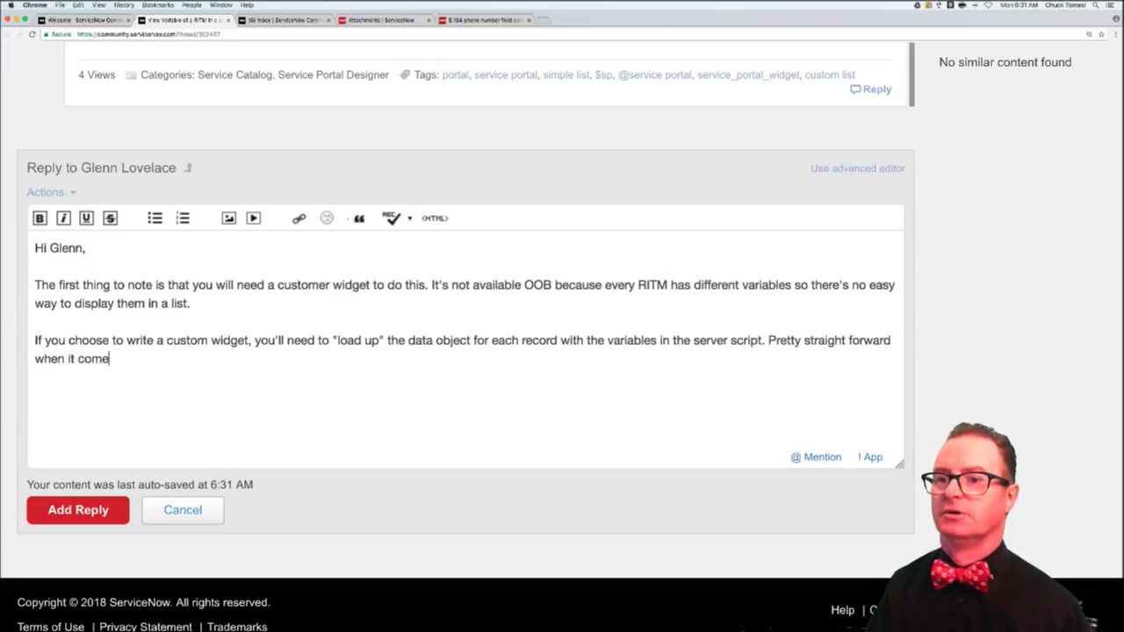
key("BackSpace")
key("BackSpace")
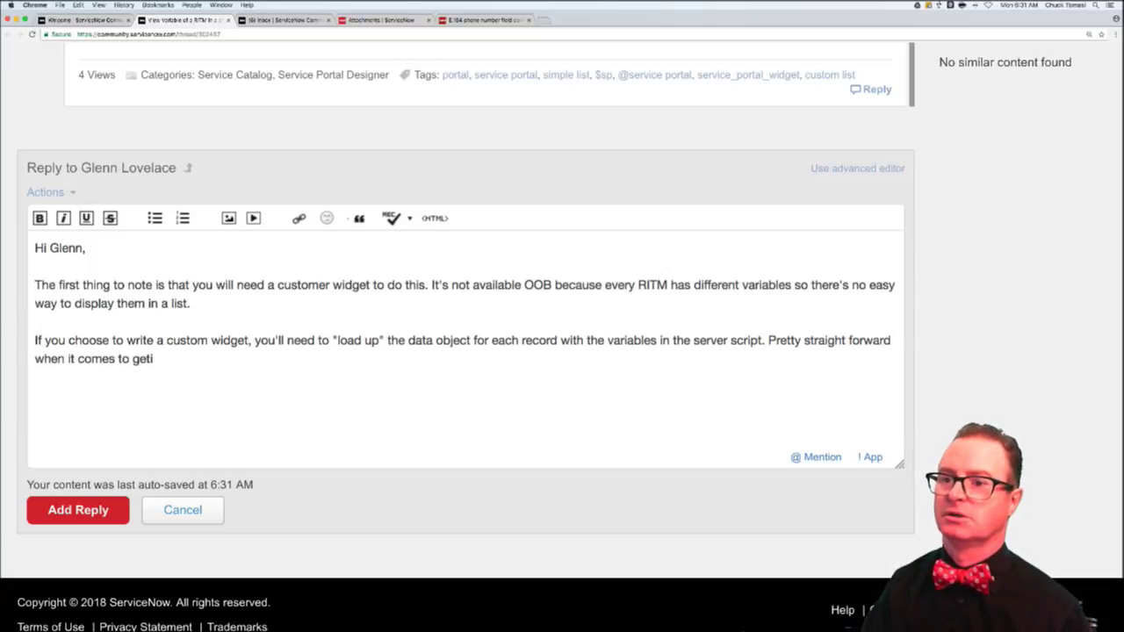
type("ing variable")
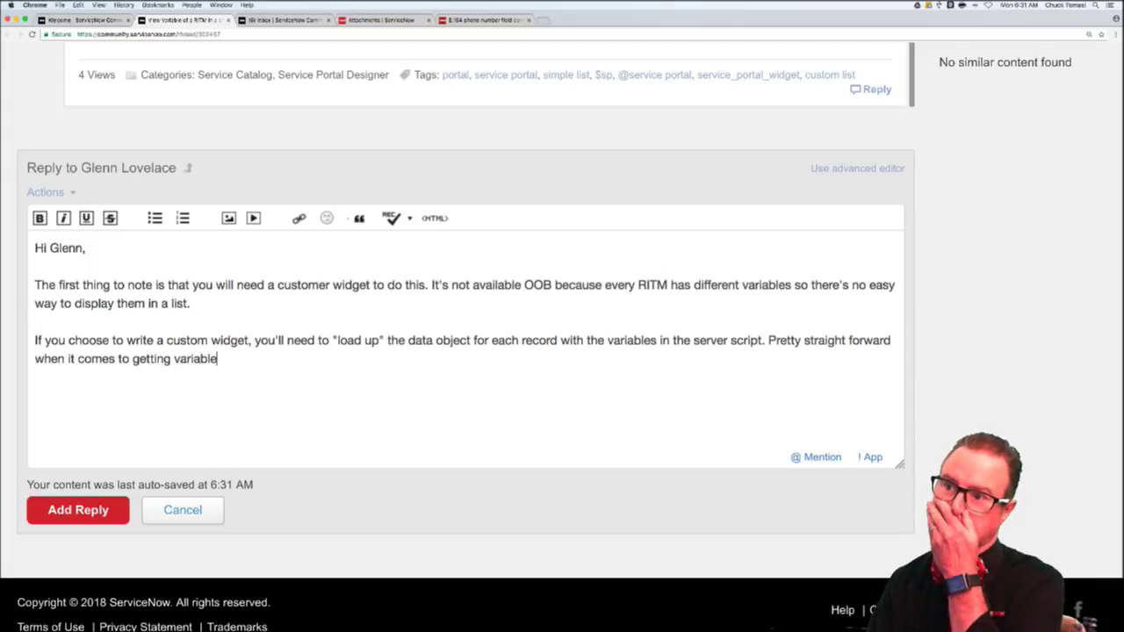
type("s and values.")
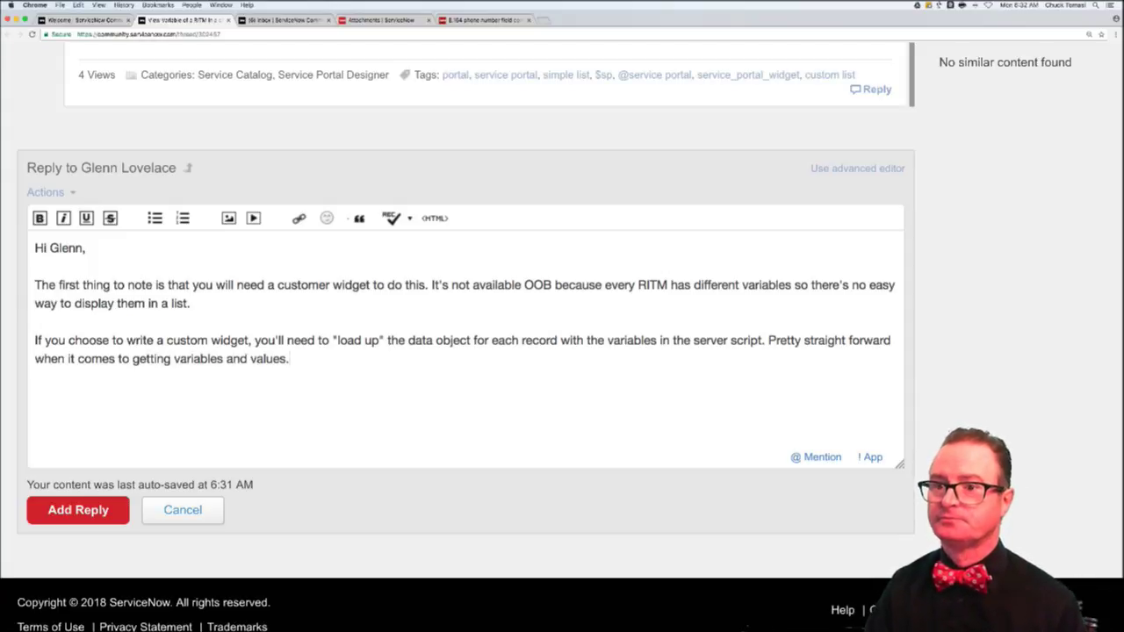
key("Return")
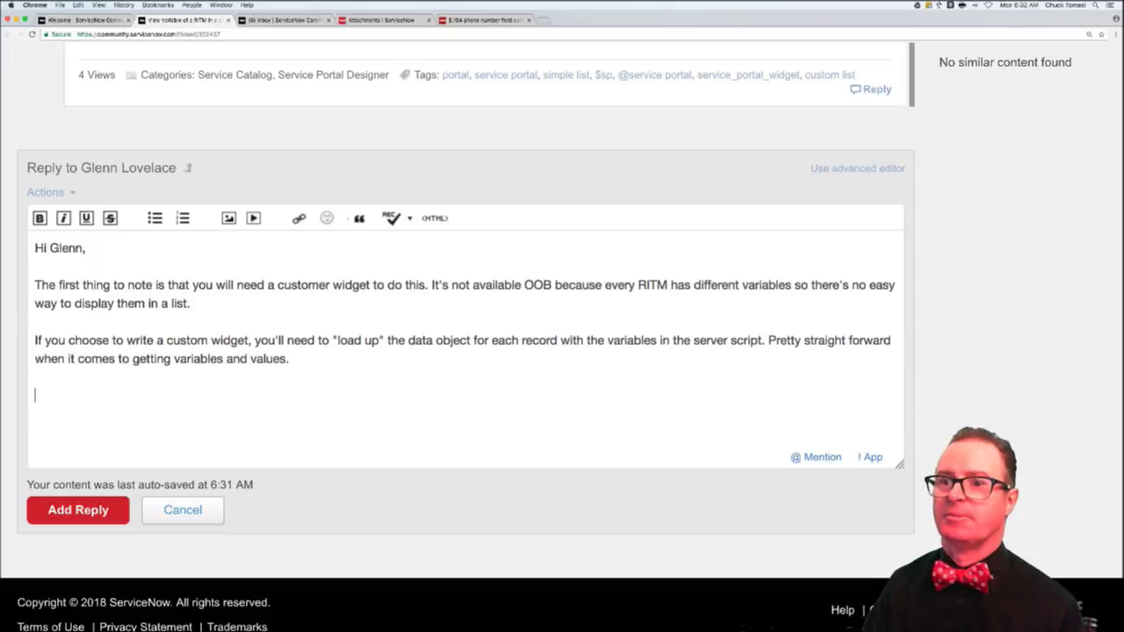
type("@")
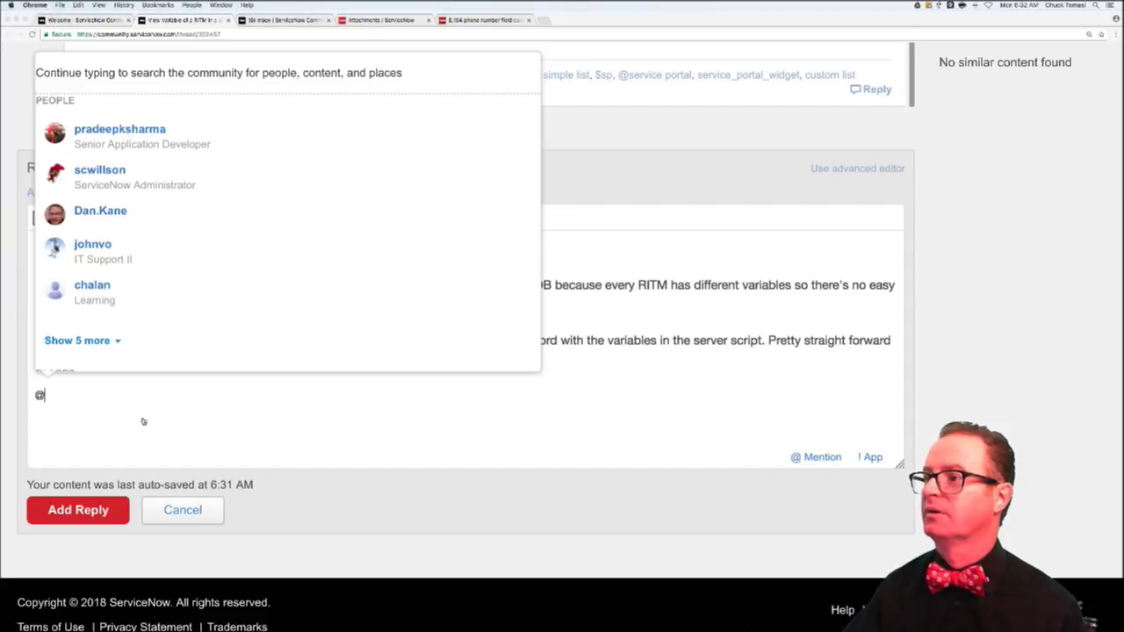
- Search the TextExpander snippets for 'vars' and try 'variables' as the abbreviation in the reply
key("super+shift+e")
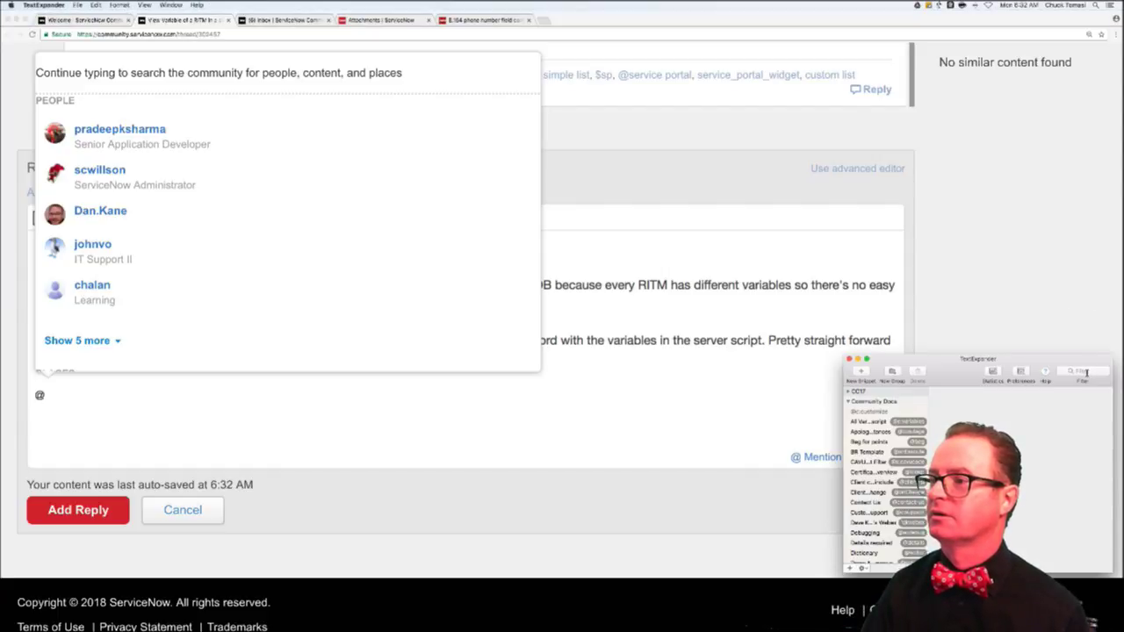
left_click(1085, 372)
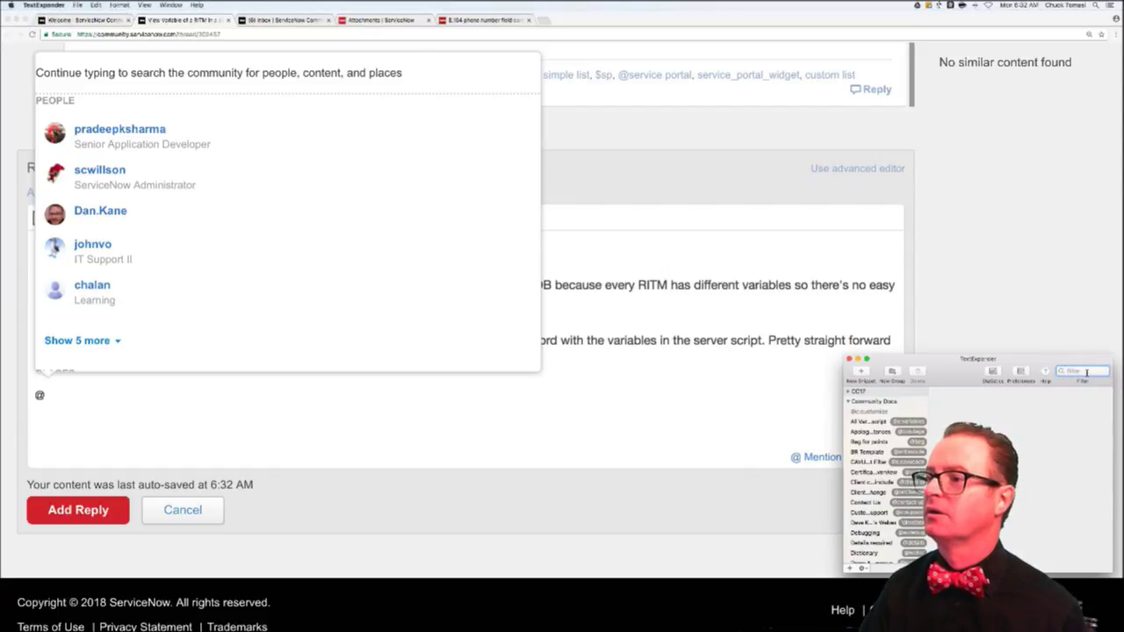
type("vars")
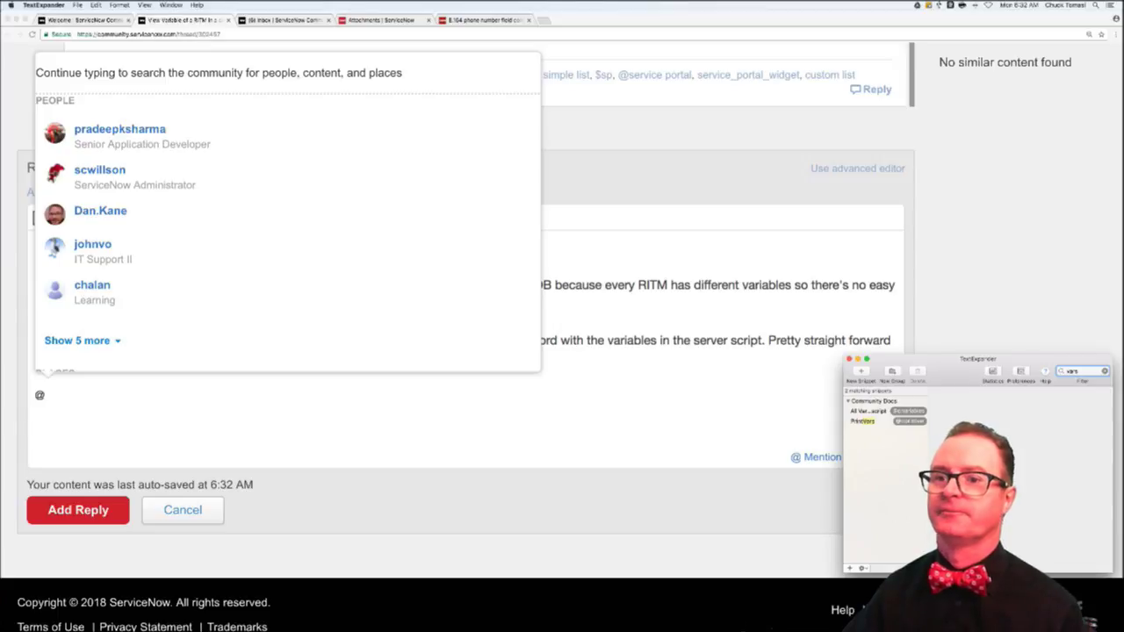
key("super+Tab")
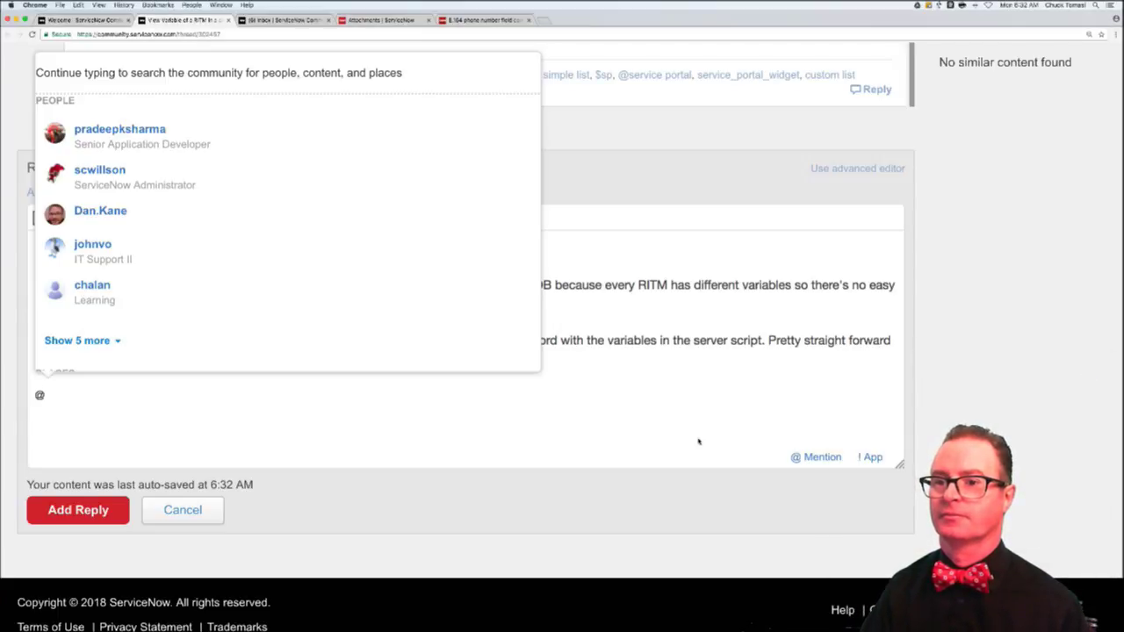
type("variables")
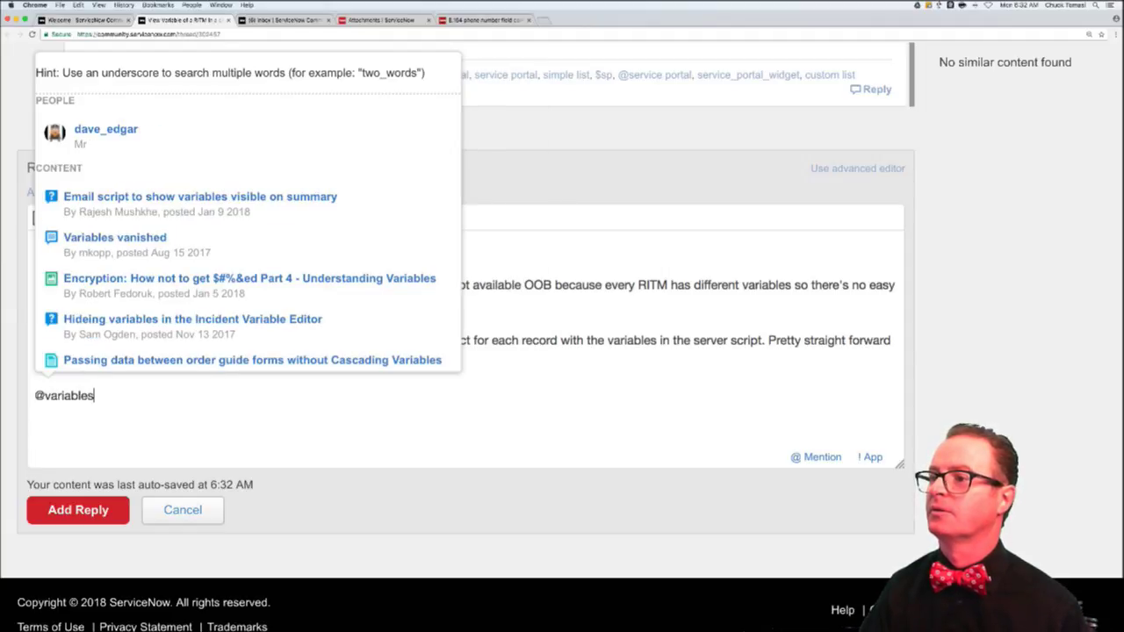
- Recheck the abbreviation, clear the wrong attempts and enter '@c:printvar' on the reply's last line
key("super+Tab")
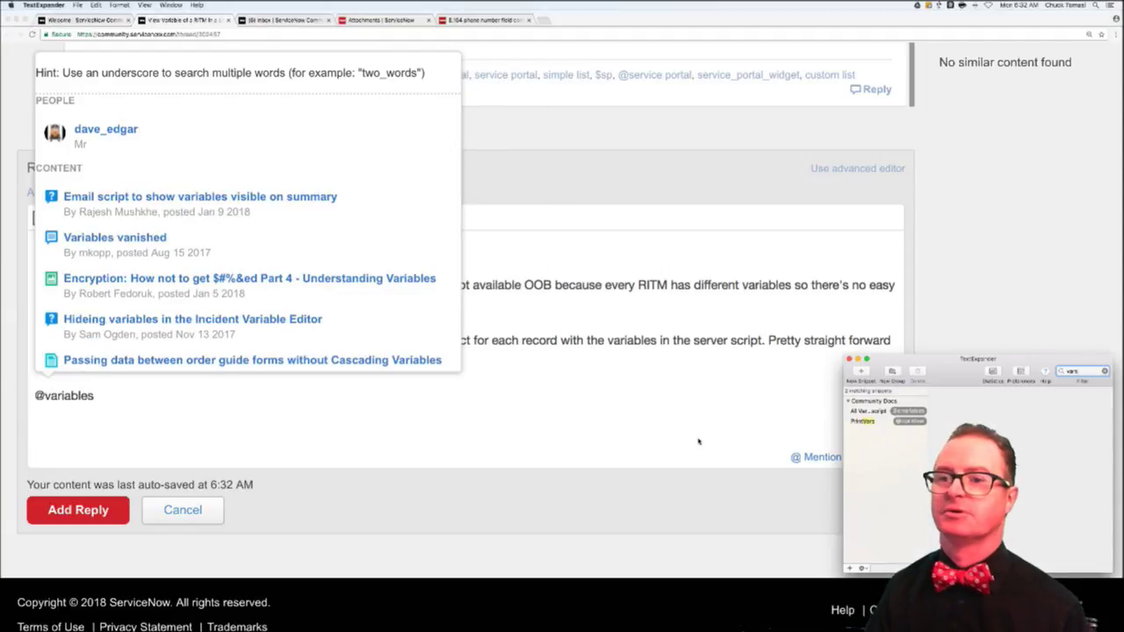
key("super+Tab")
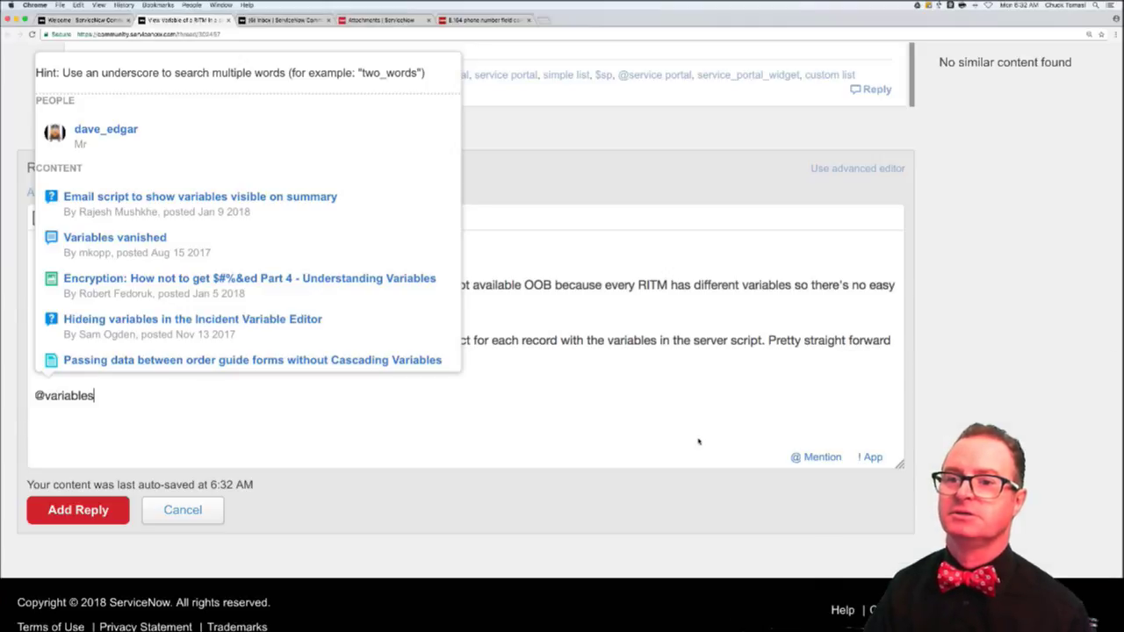
key("BackSpace")
key("BackSpace")
key("BackSpace")
key("BackSpace")
key("BackSpace")
key("BackSpace")
key("BackSpace")
key("BackSpace")
key("BackSpace")
type("c")
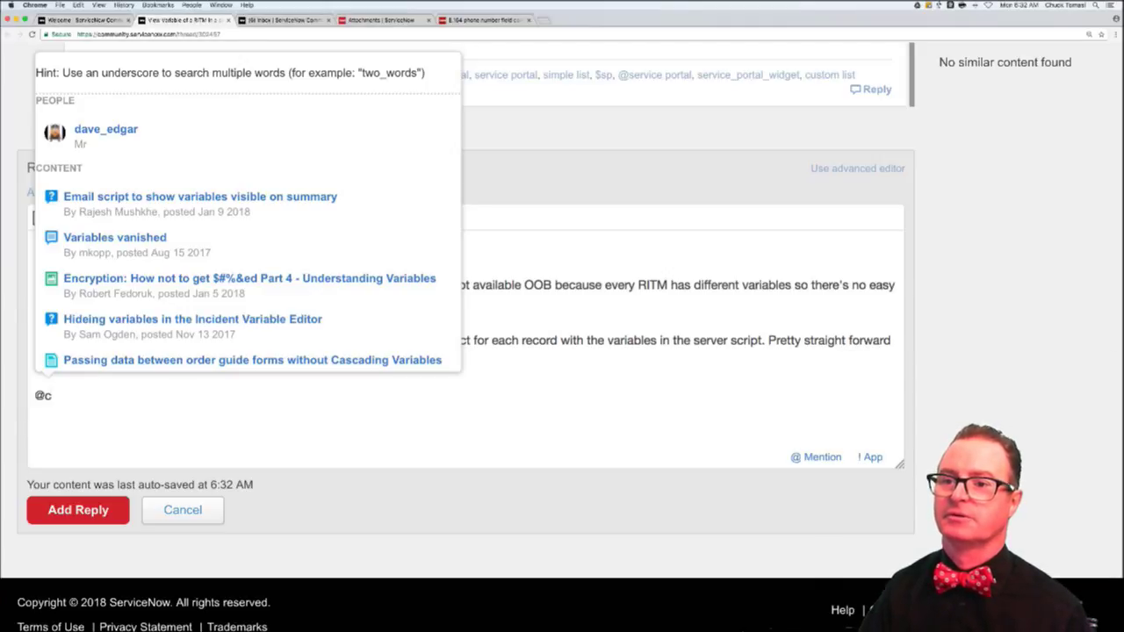
type(":variables")
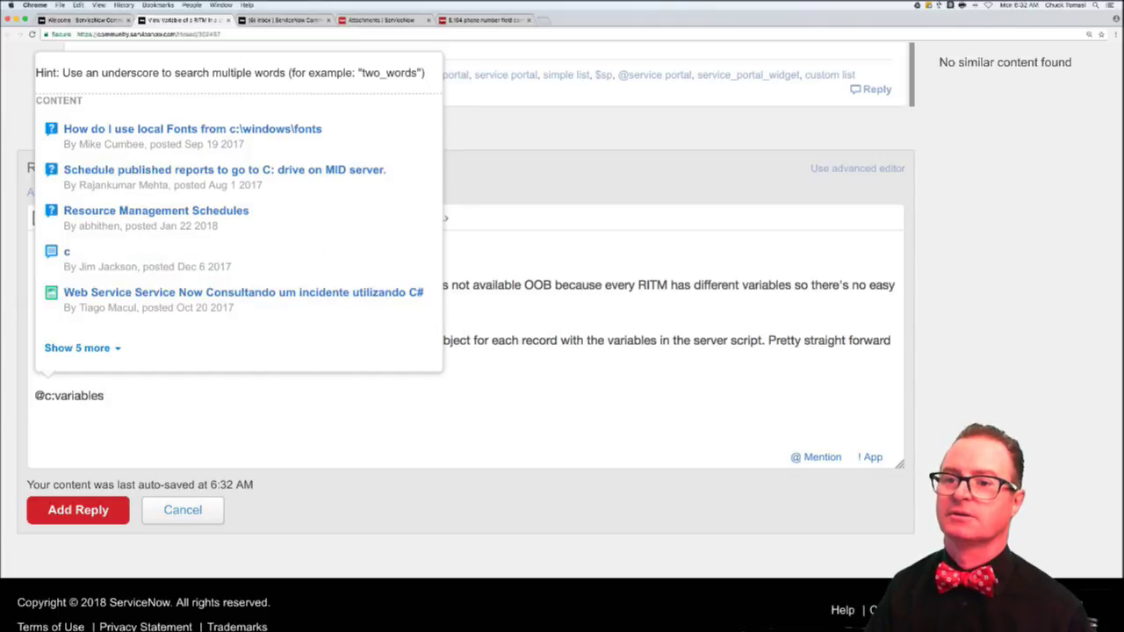
key("Escape")
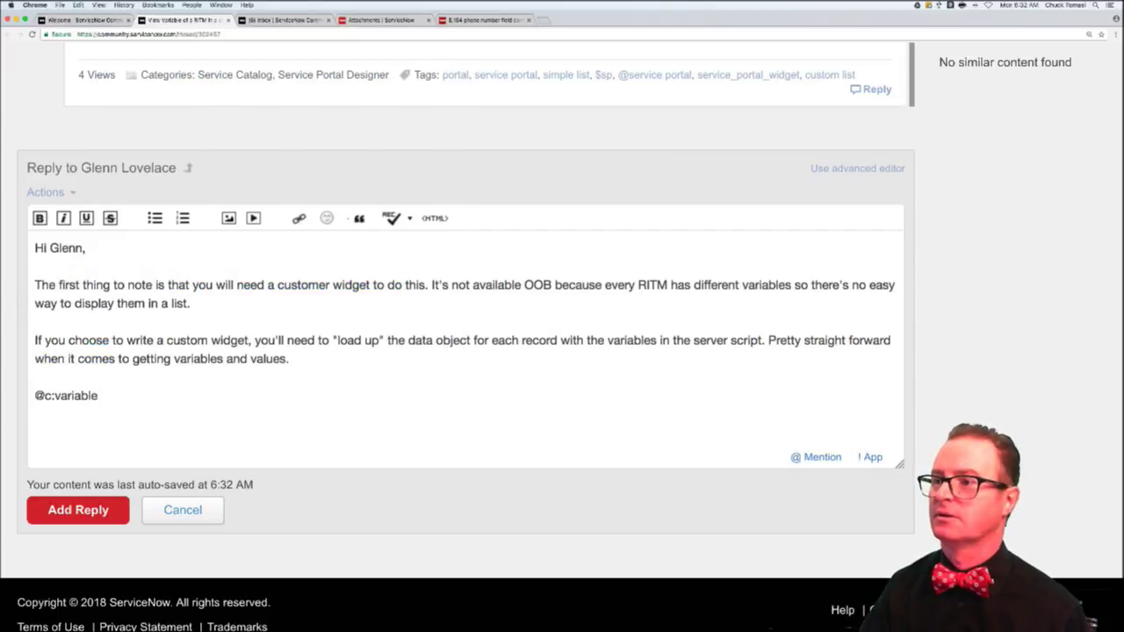
key("BackSpace")
key("BackSpace")
key("BackSpace")
key("BackSpace")
key("BackSpace")
key("BackSpace")
key("BackSpace")
key("BackSpace")
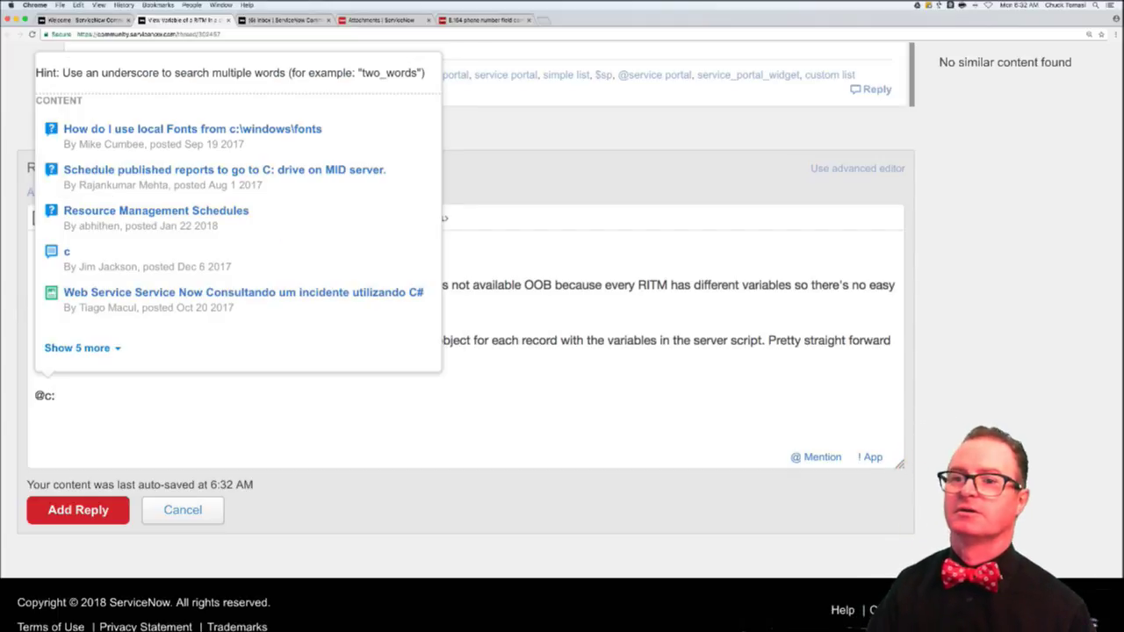
key("super+Tab")
key("super+Tab")
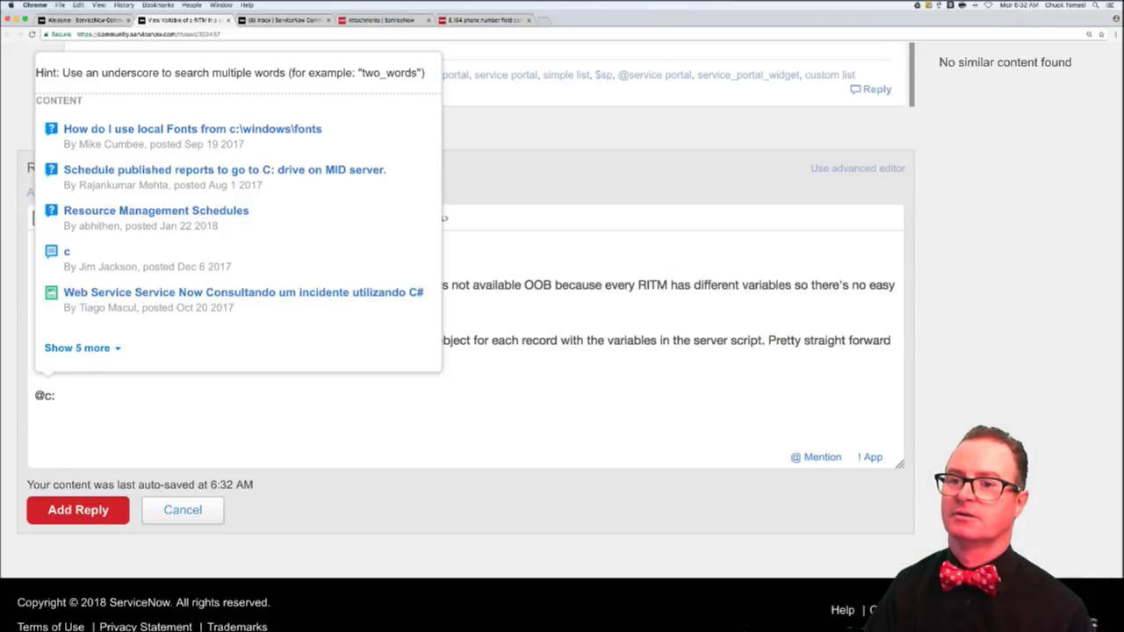
type("printvar")
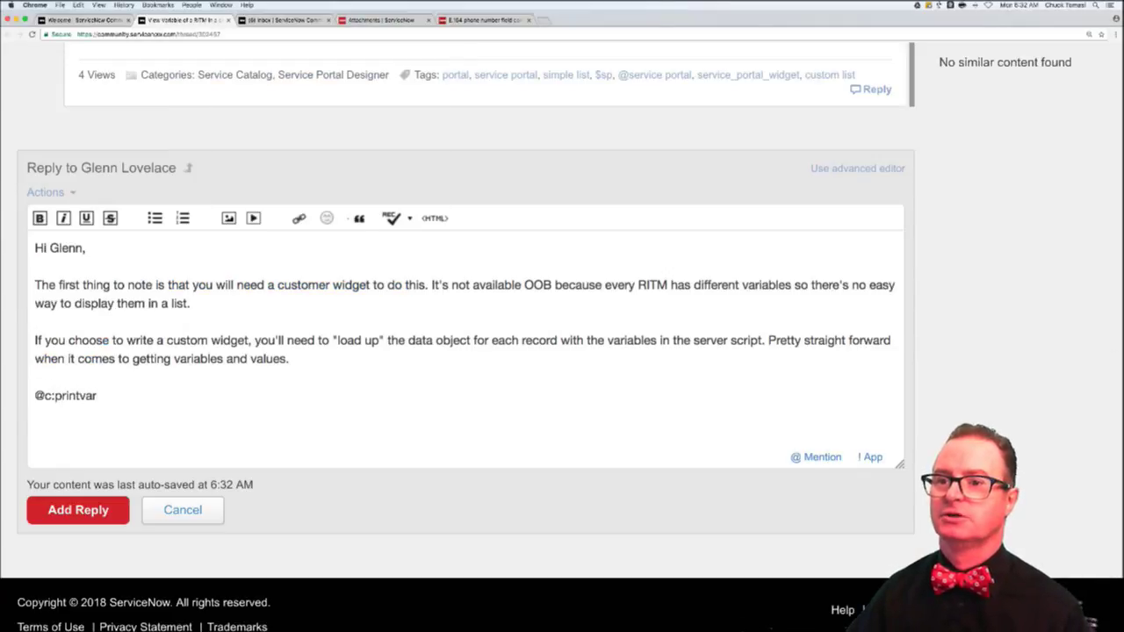
key("super+a")
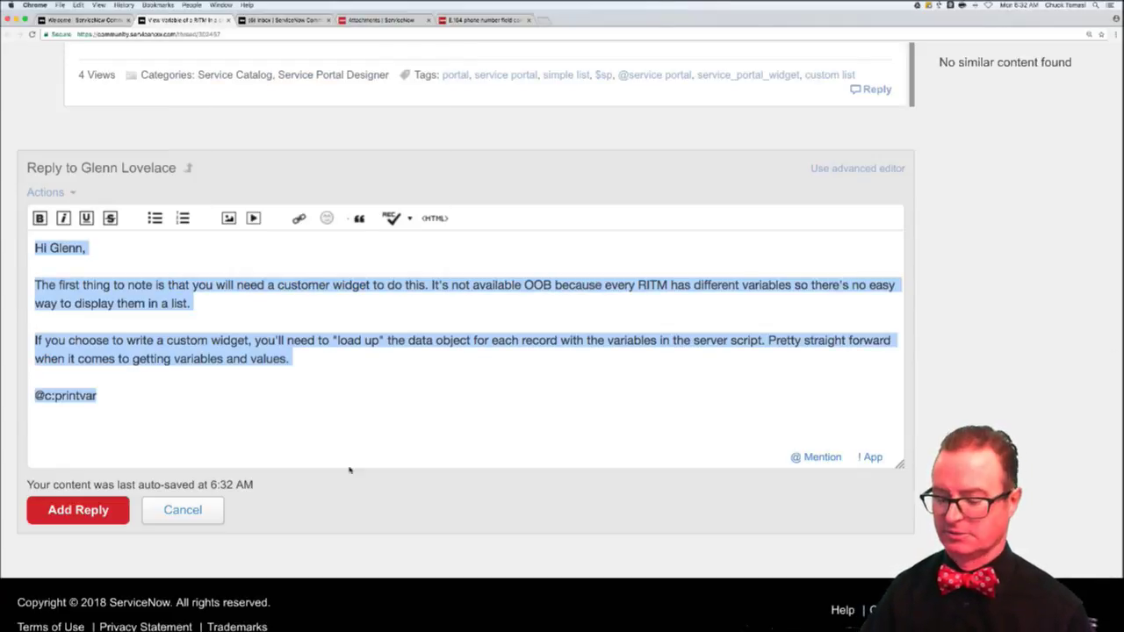
double_click(125, 395)
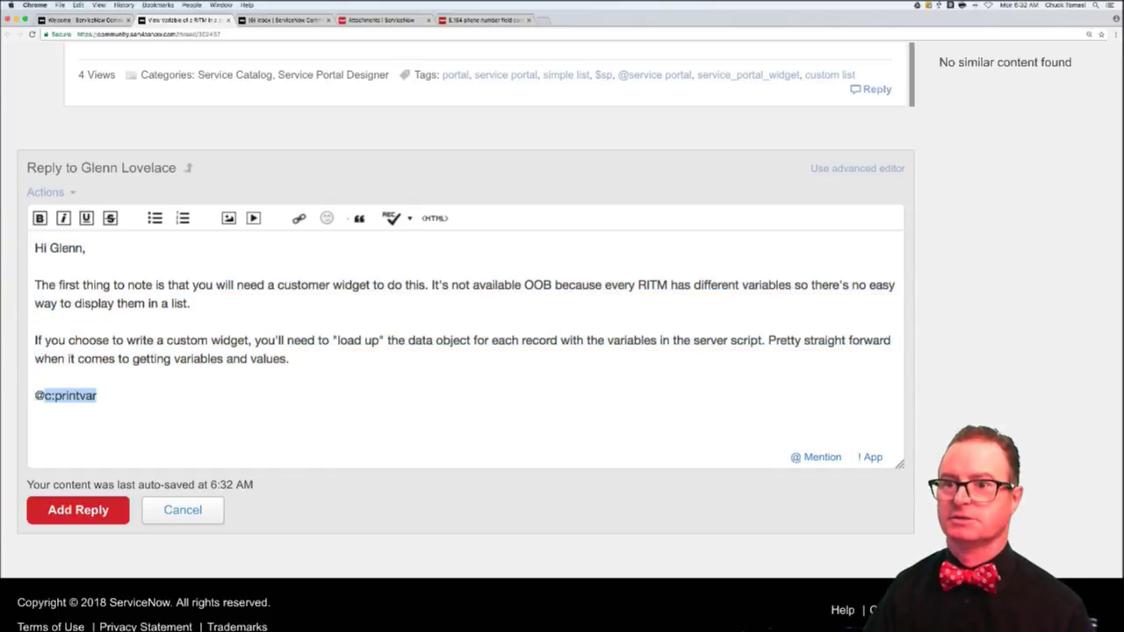
key("BackSpace")
key("BackSpace")
type("@c")
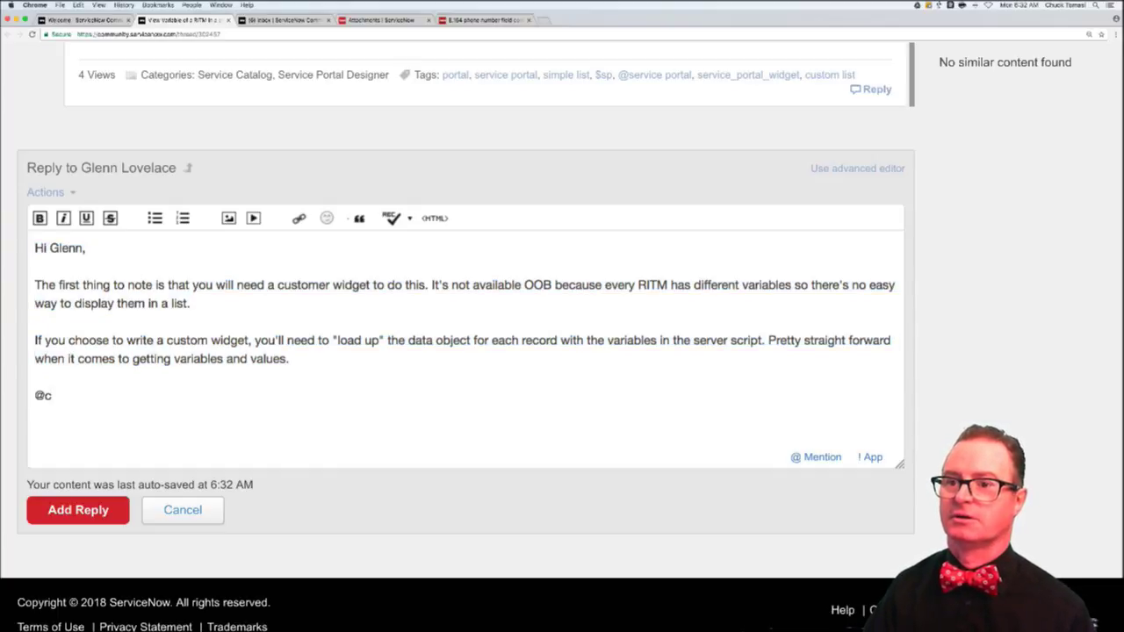
type(":printvar")
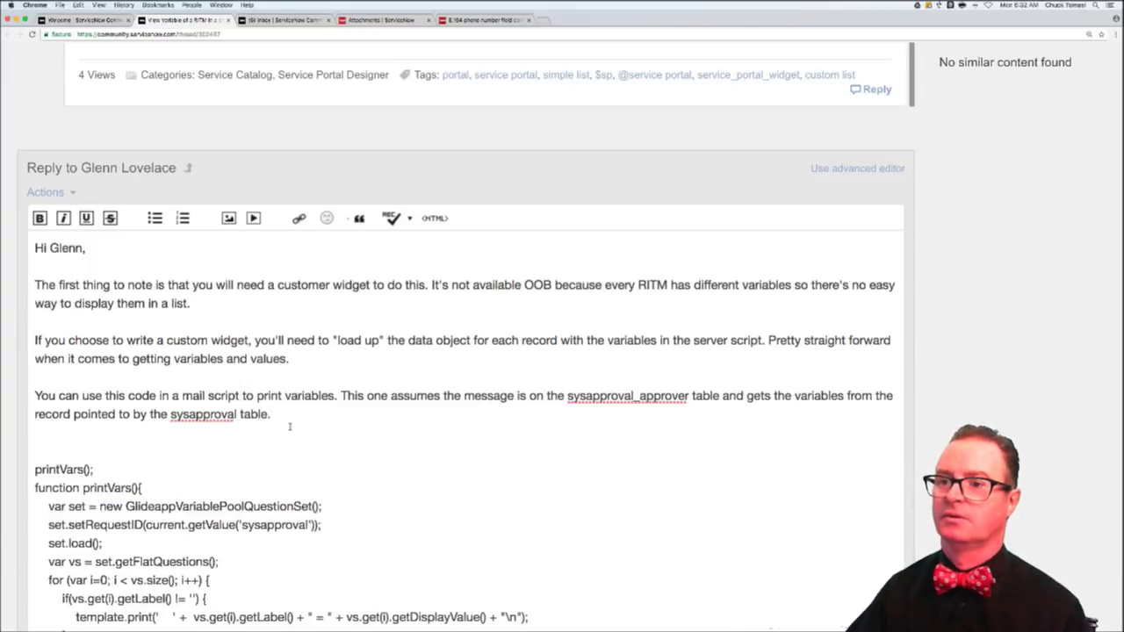
- Write that the snippet gets variable values for an approval record into an email template; adjust bold lines
scroll(288, 426, "down", 1)
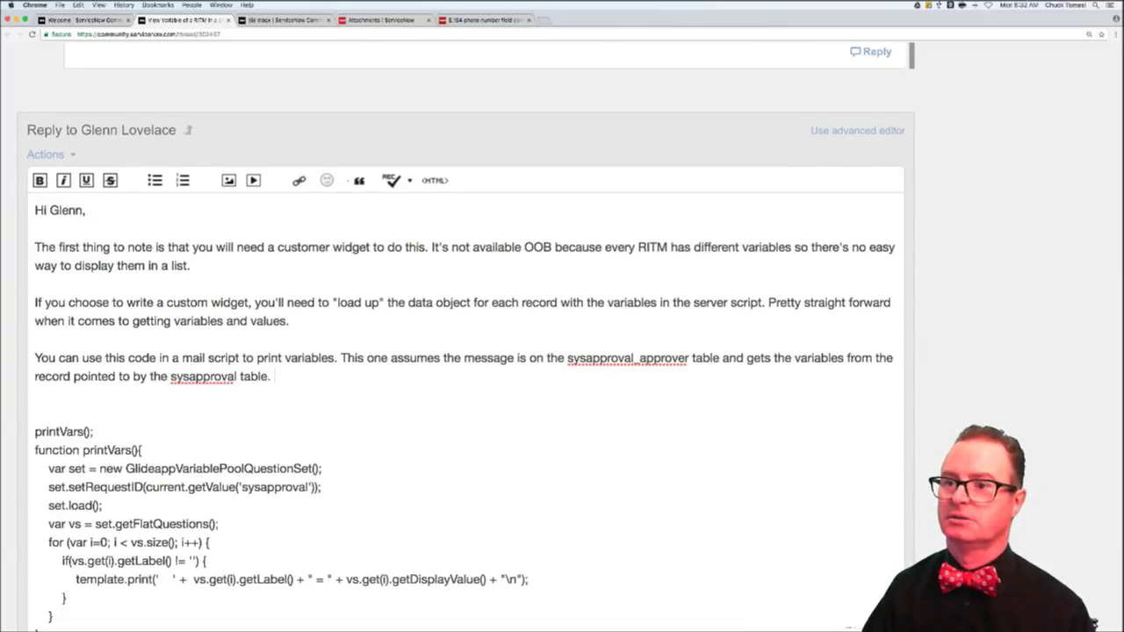
type("Below i ")
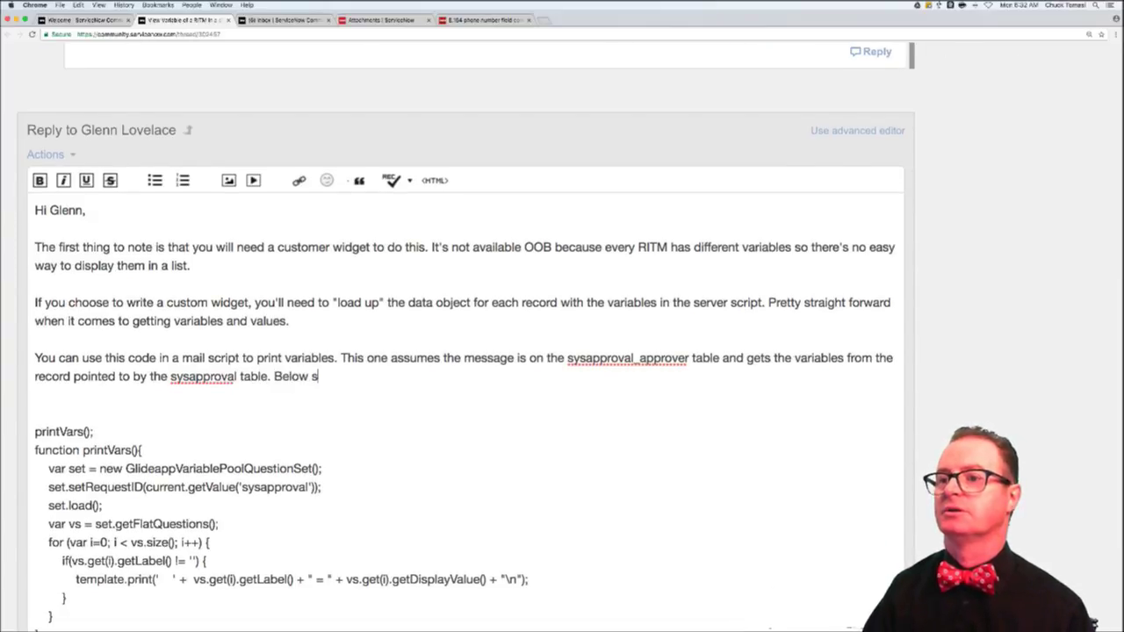
type("s a code snipp")
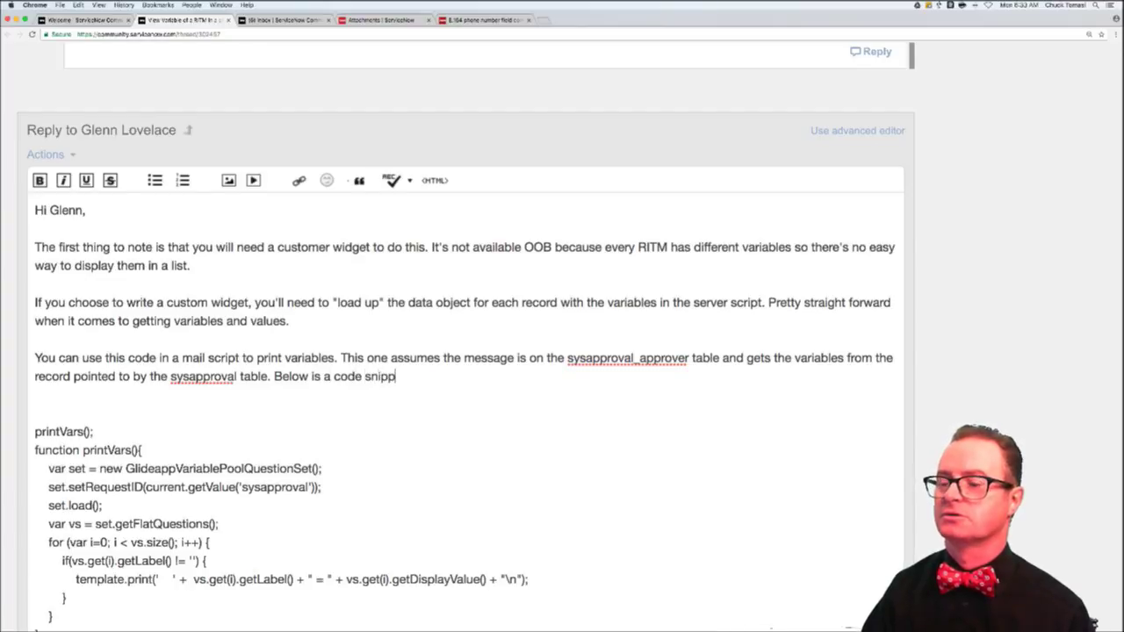
type("et I use t")
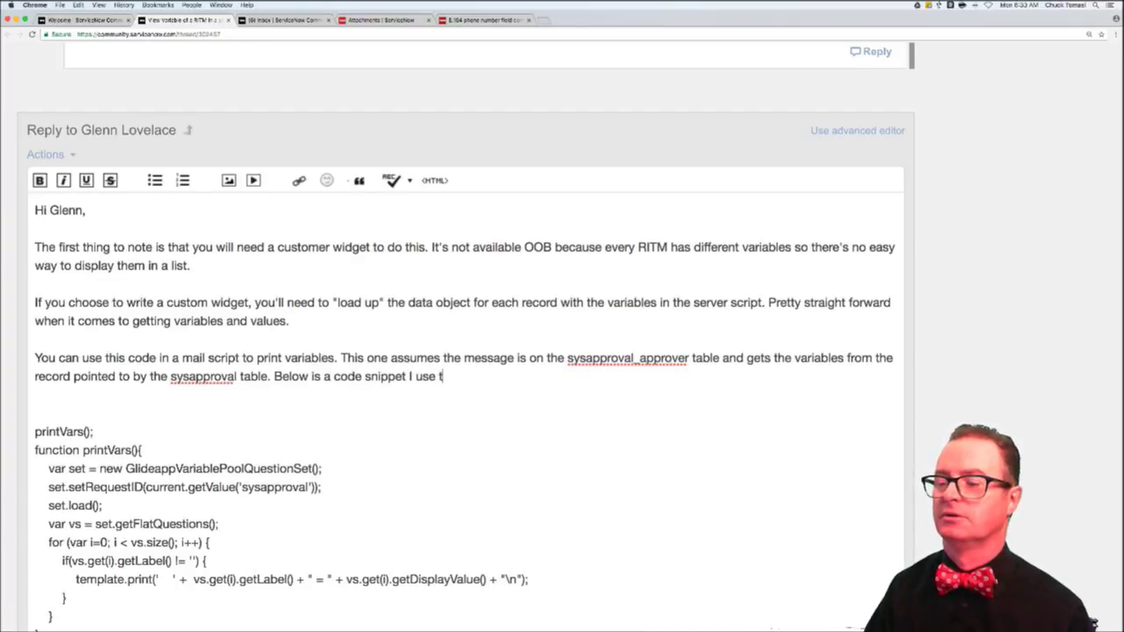
type("o get avriable")
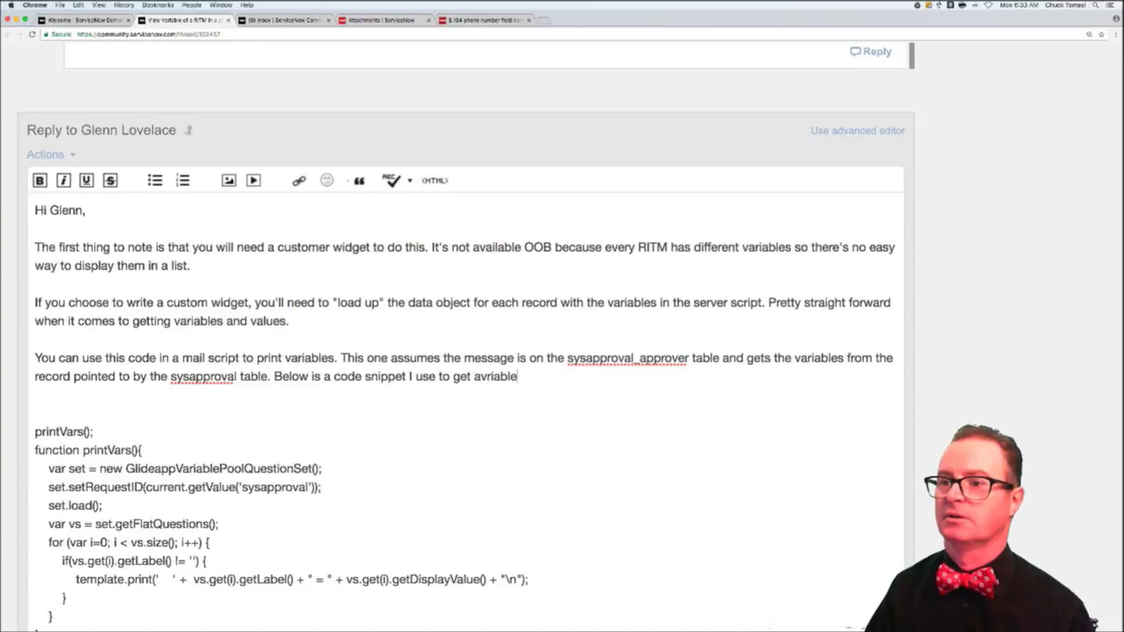
key("BackSpace")
key("BackSpace")
key("BackSpace")
key("BackSpace")
key("BackSpace")
key("BackSpace")
key("BackSpace")
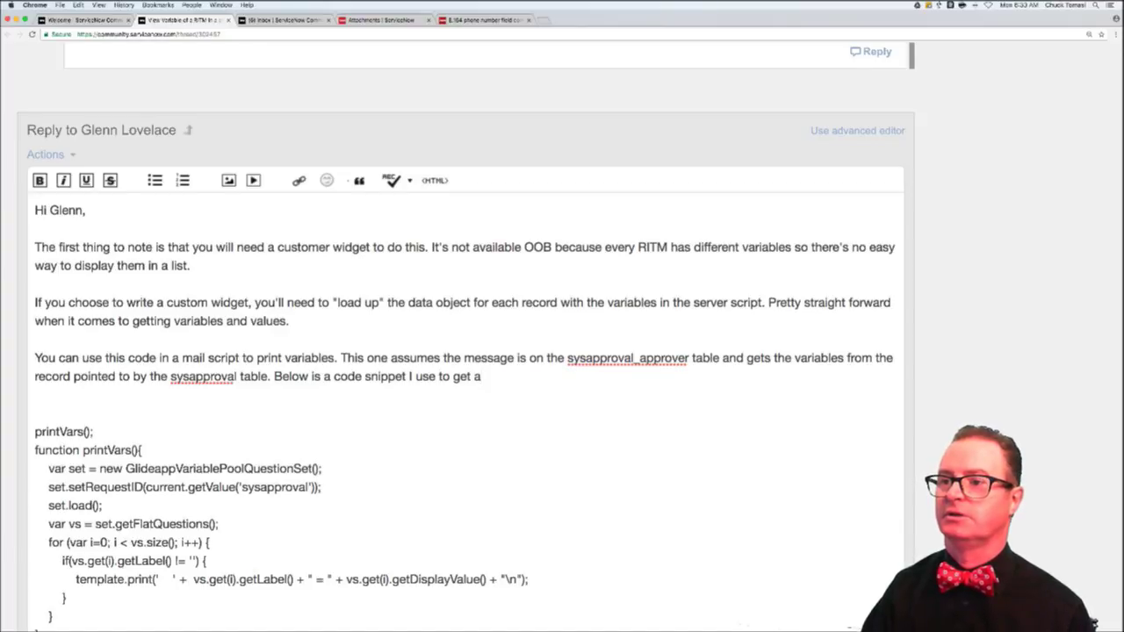
key("BackSpace")
type("variable va")
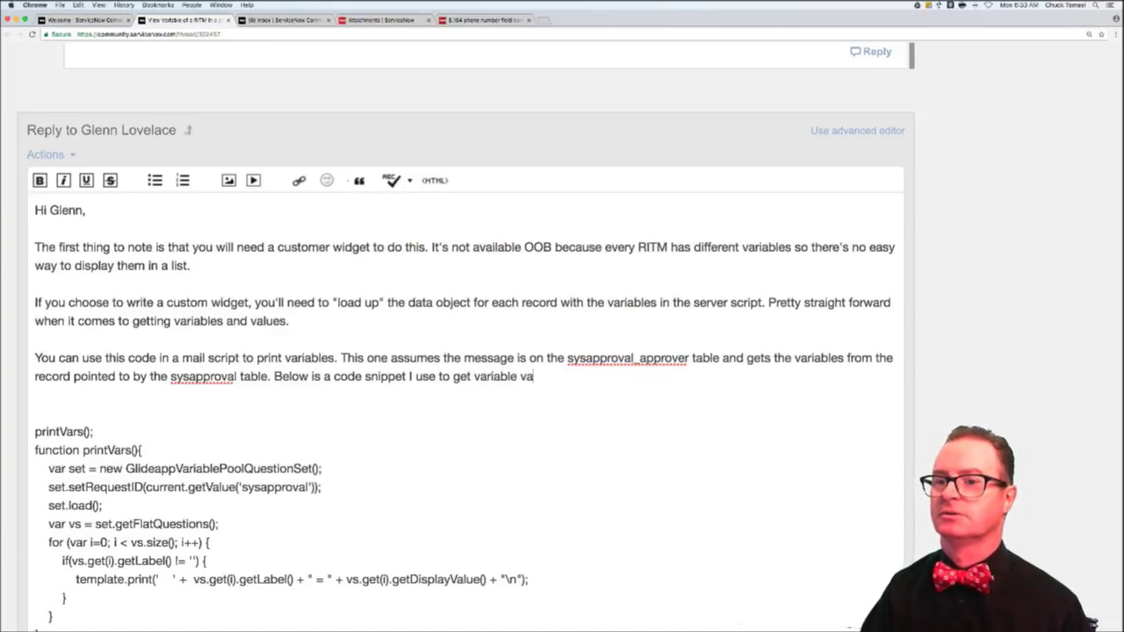
type("lues for an approva")
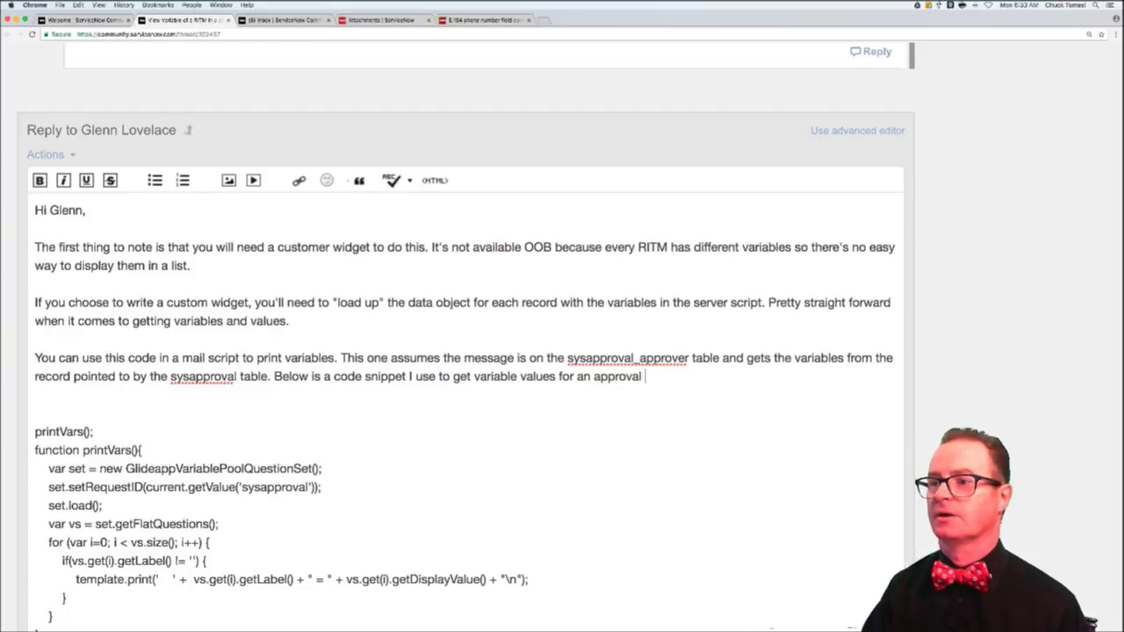
type("l ")
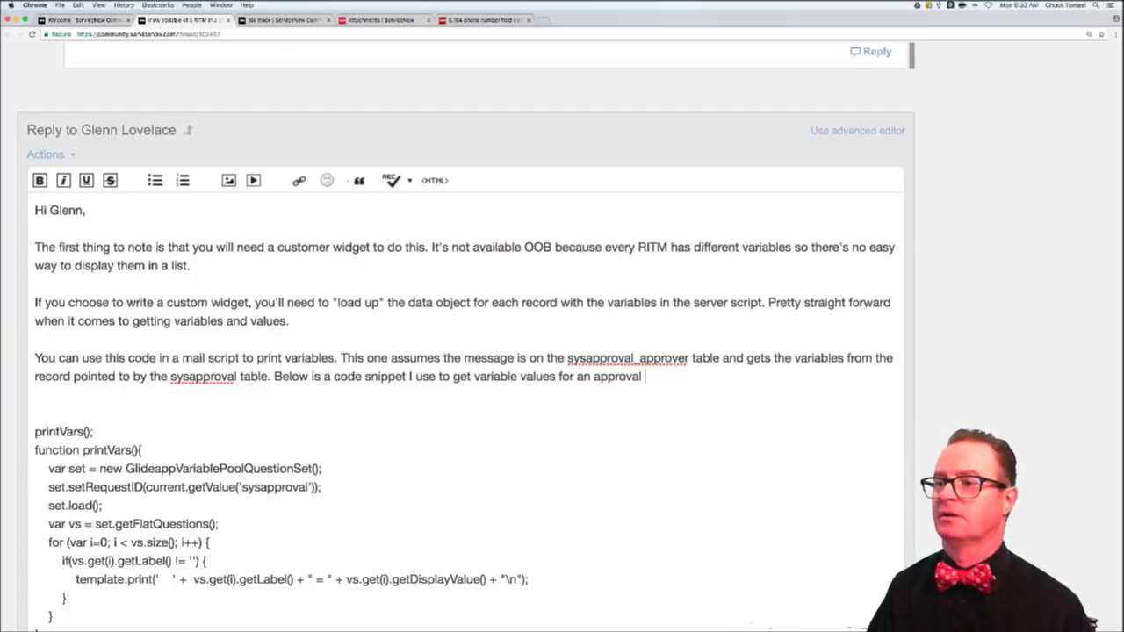
type("record. Y")
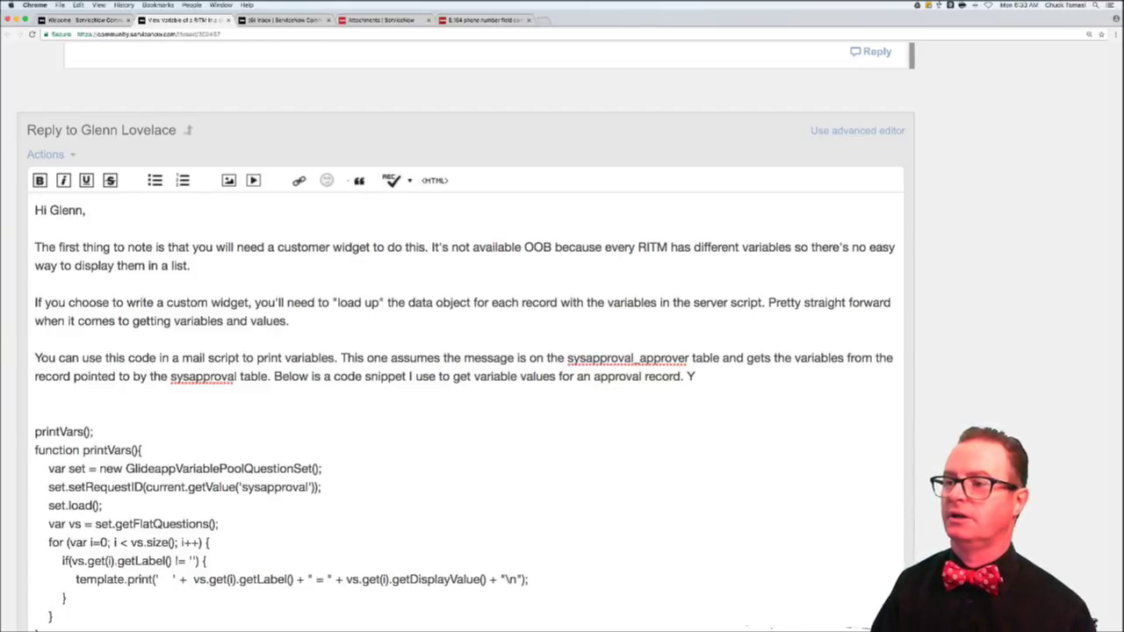
key("BackSpace")
key("BackSpace")
key("BackSpace")
type("in to a ")
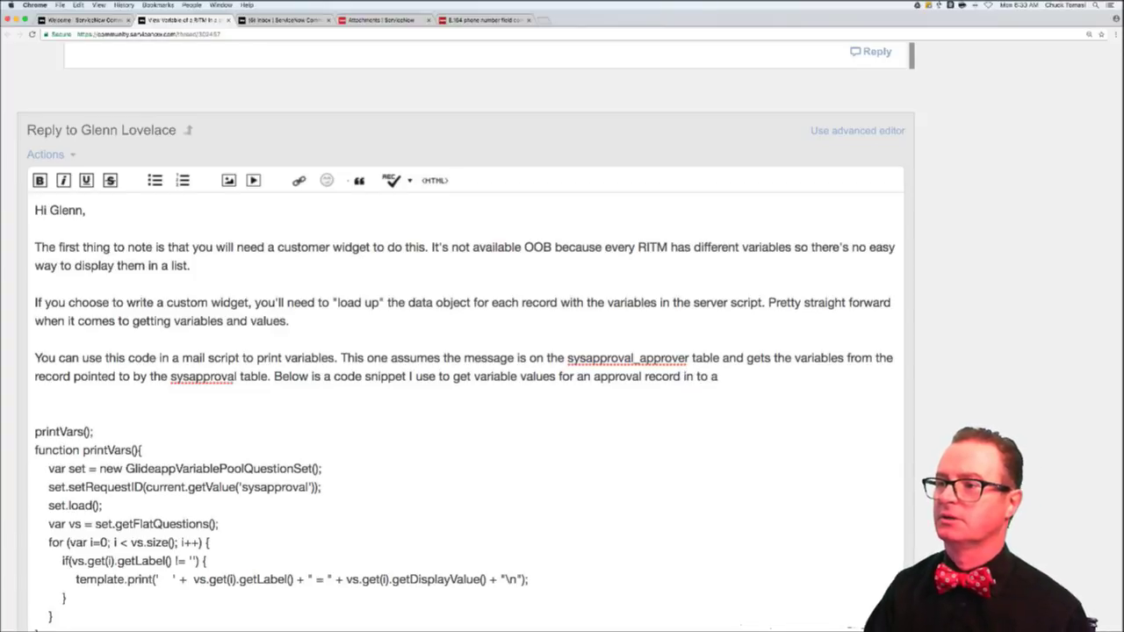
type("n email template. ")
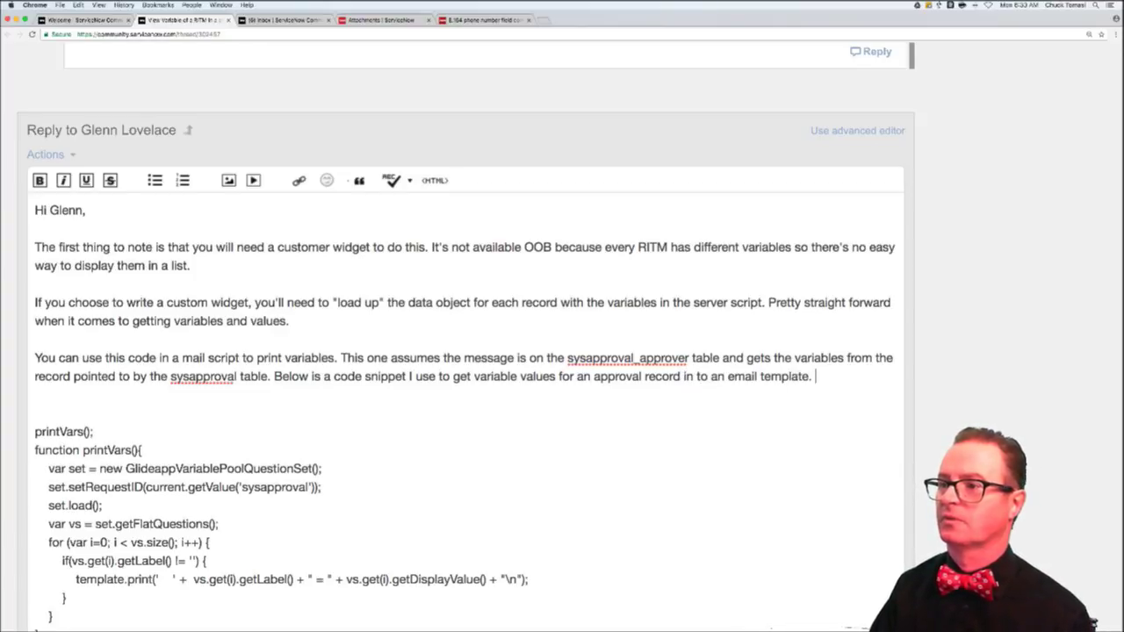
type("YOu can")
key("BackSpace")
key("BackSpace")
key("BackSpace")
key("BackSpace")
key("BackSpace")
key("BackSpace")
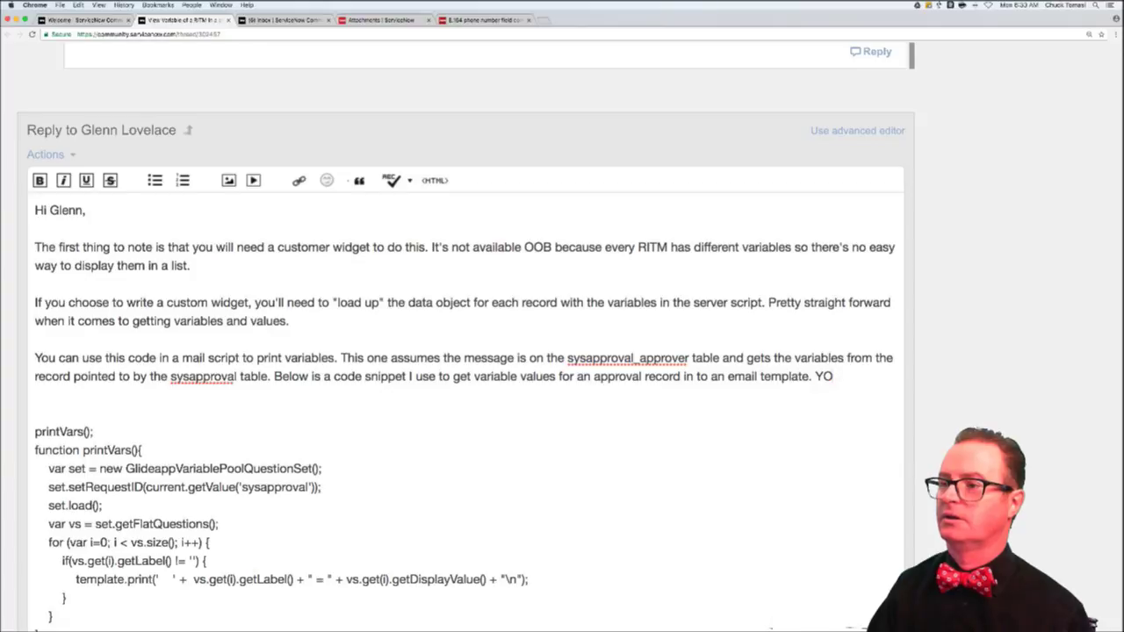
type("ou can")
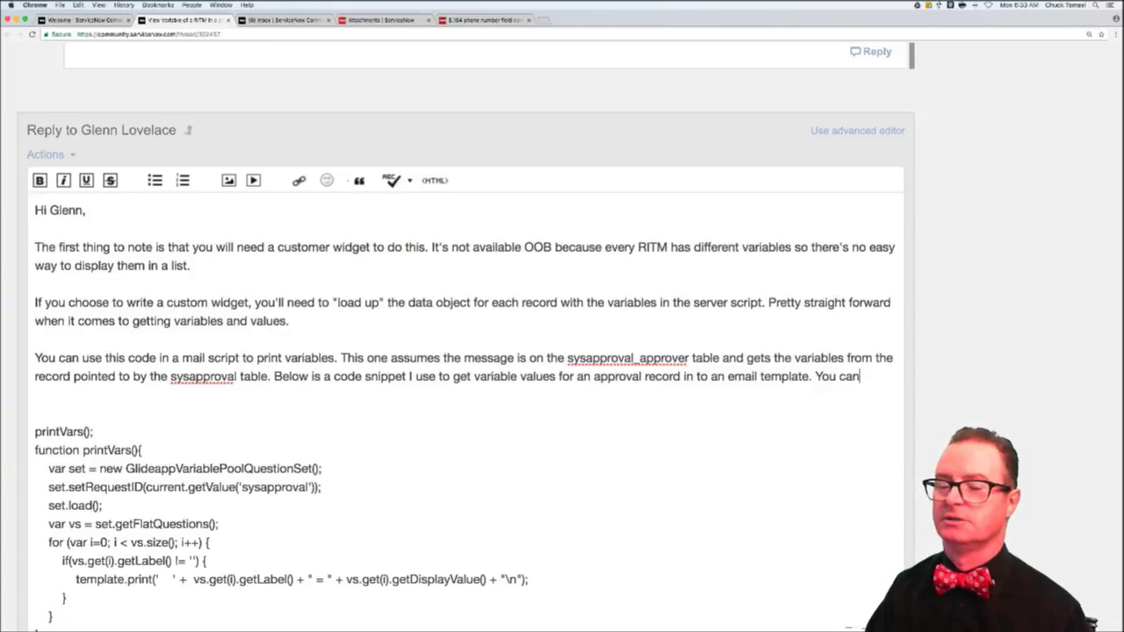
type(" adjust teh bold")
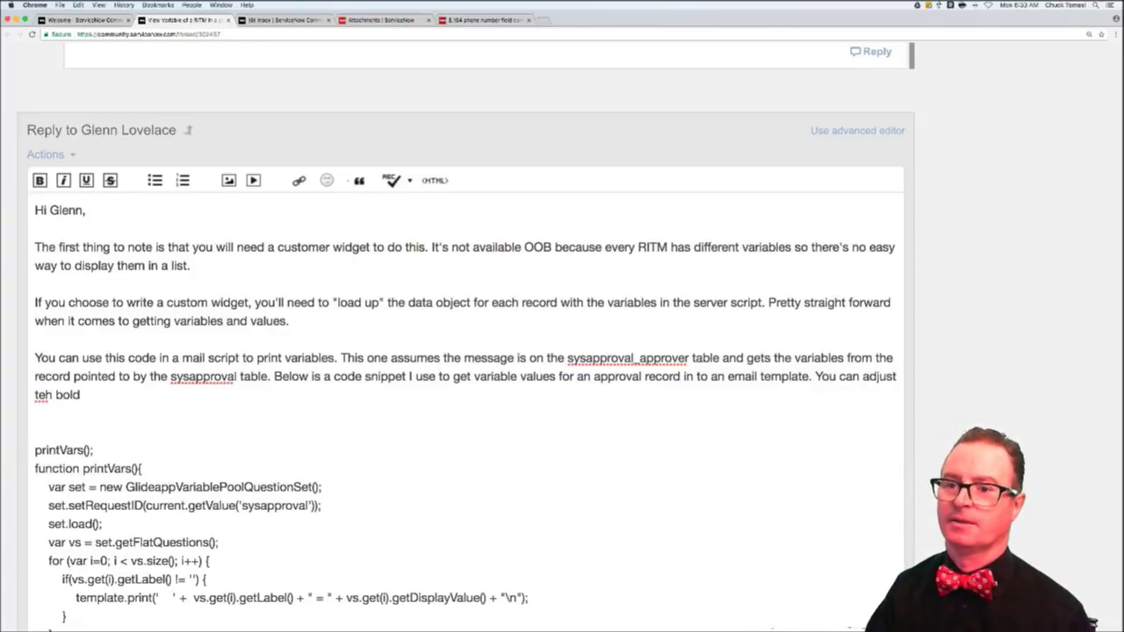
key("BackSpace")
key("BackSpace")
key("BackSpace")
key("BackSpace")
key("BackSpace")
key("BackSpace")
key("BackSpace")
type("he bo")
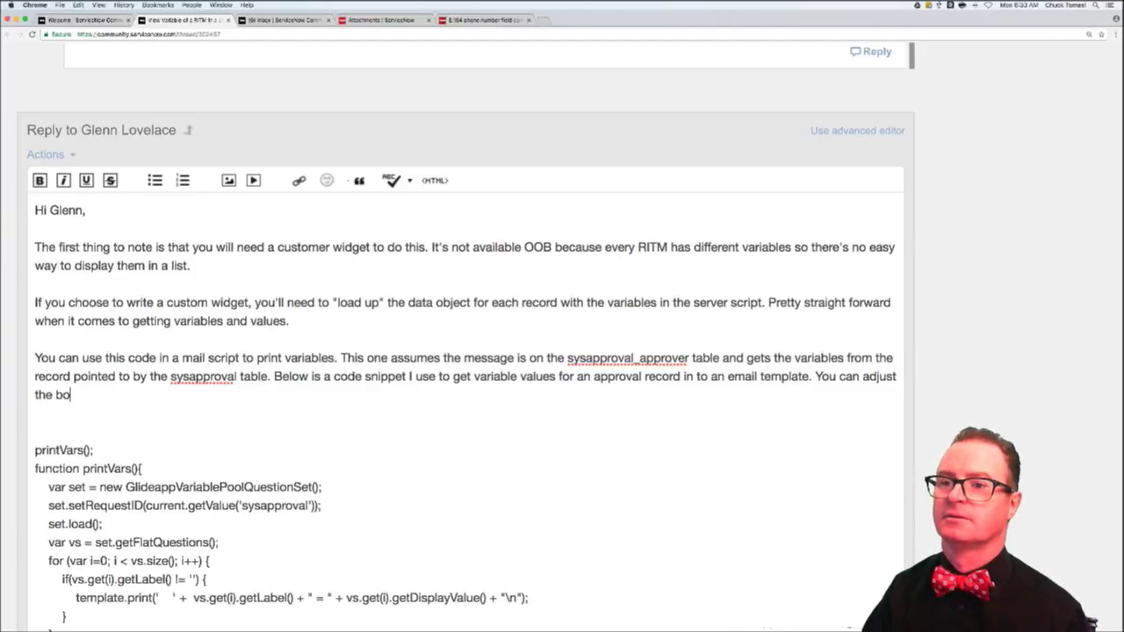
type("ld lines t")
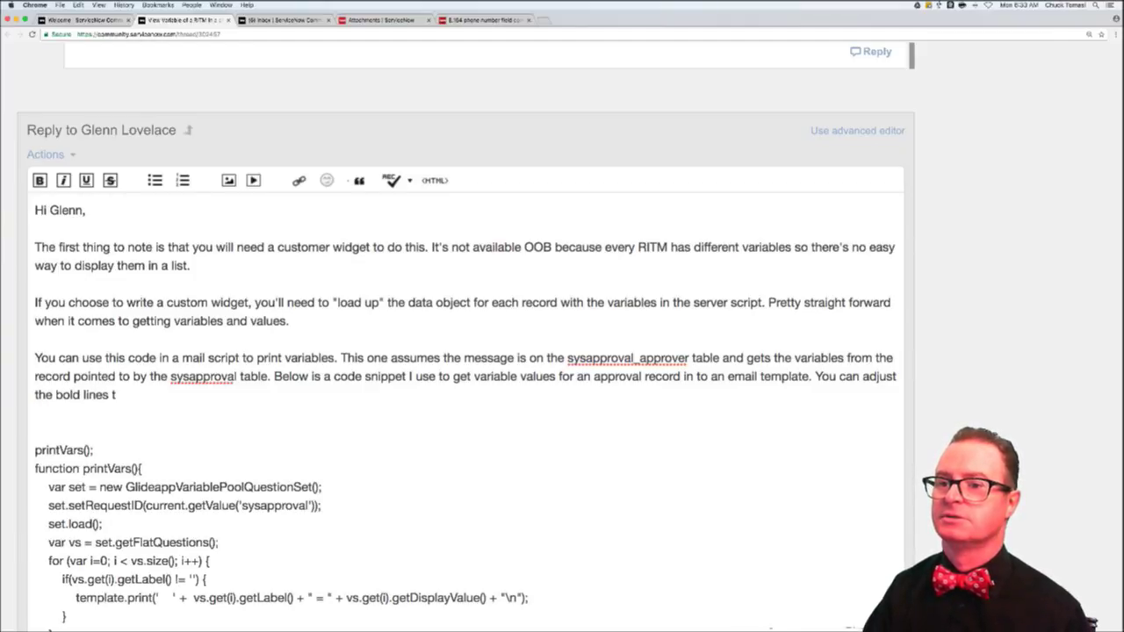
type("o your ne")
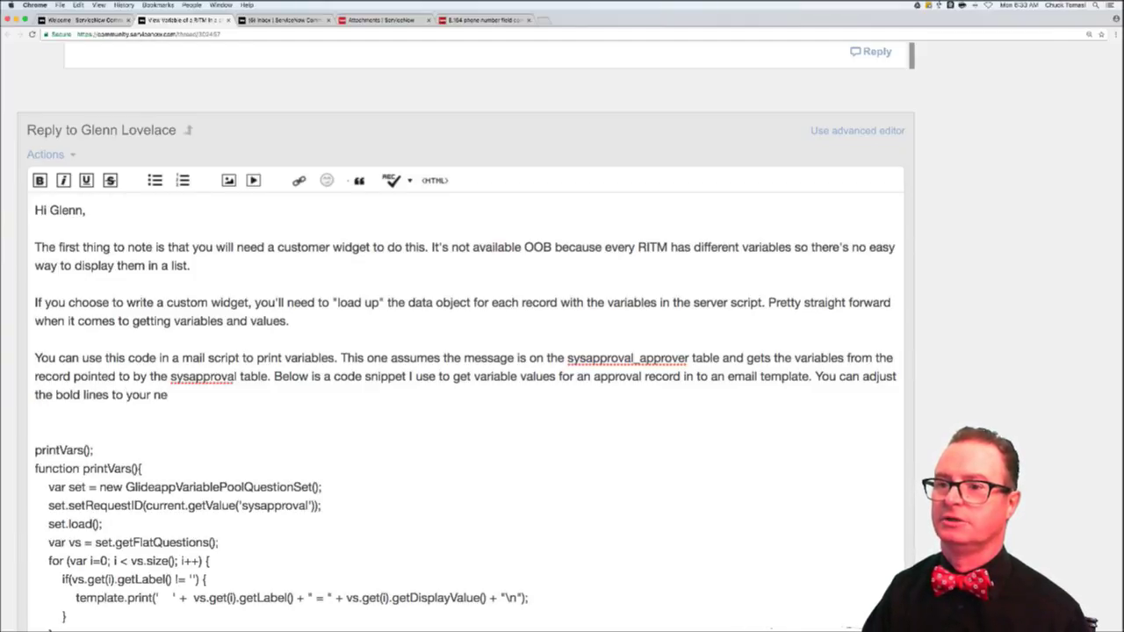
type("eds in the wid")
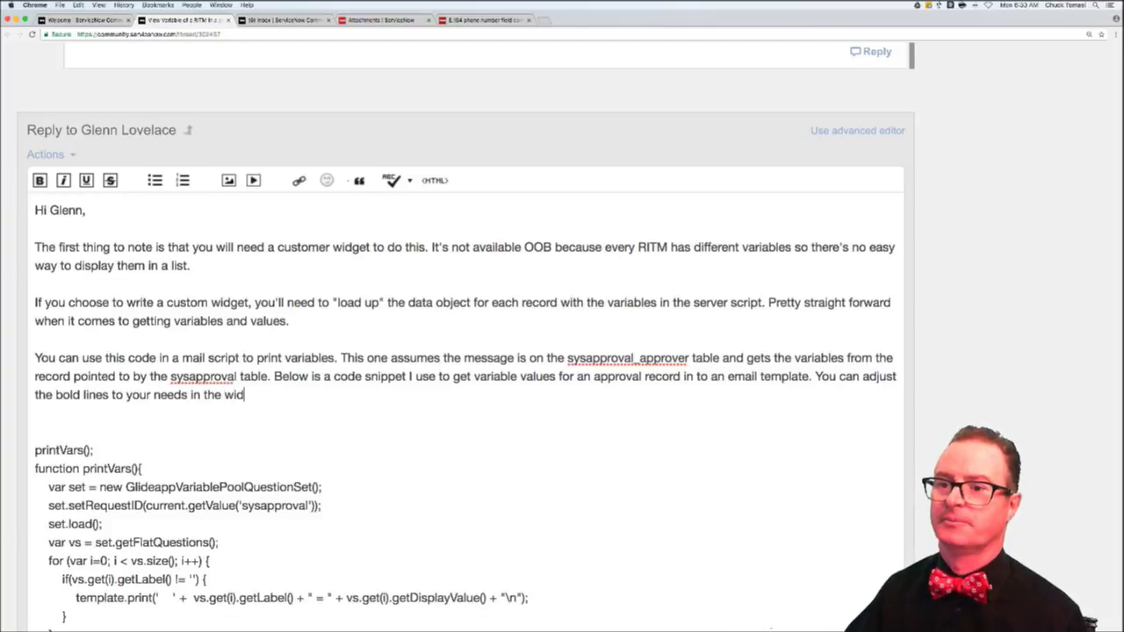
type("get.")
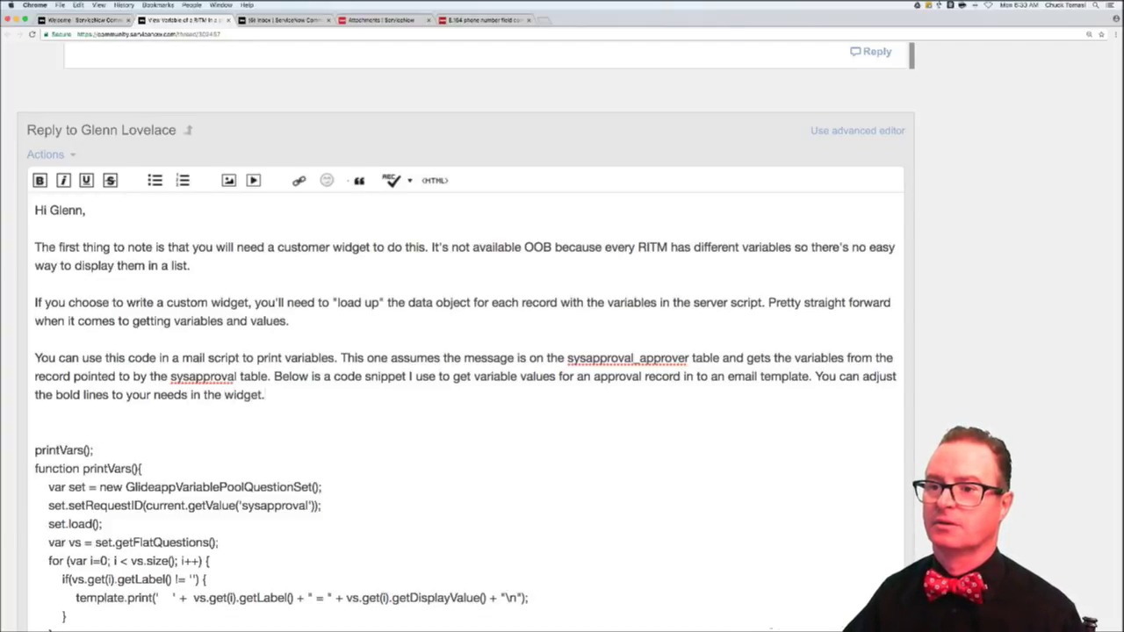
- Bold the setRequestID and template.print code lines in the snippet
scroll(282, 437, "up", 1)
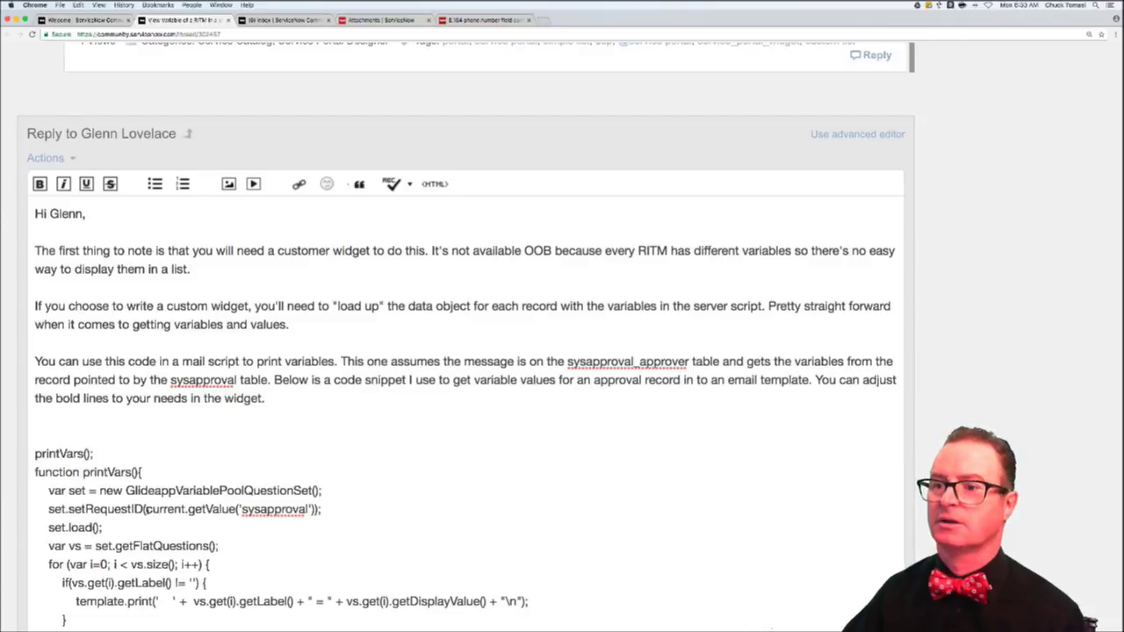
triple_click(145, 509)
key("ctrl+b")
scroll(212, 514, "down", 3)
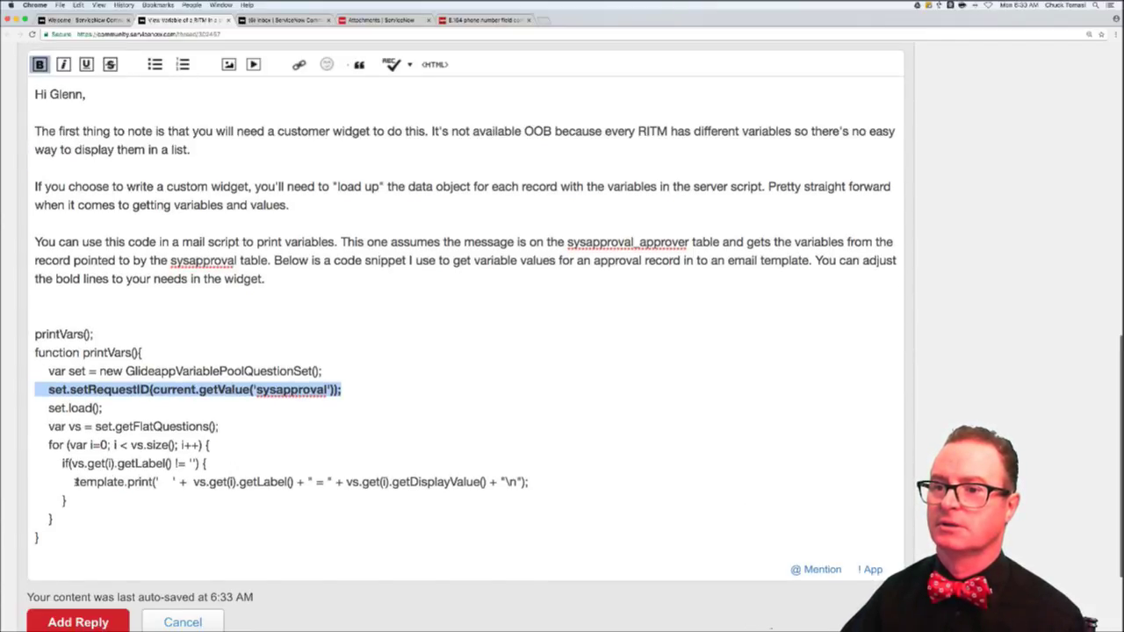
left_click_drag(76, 481, 528, 482)
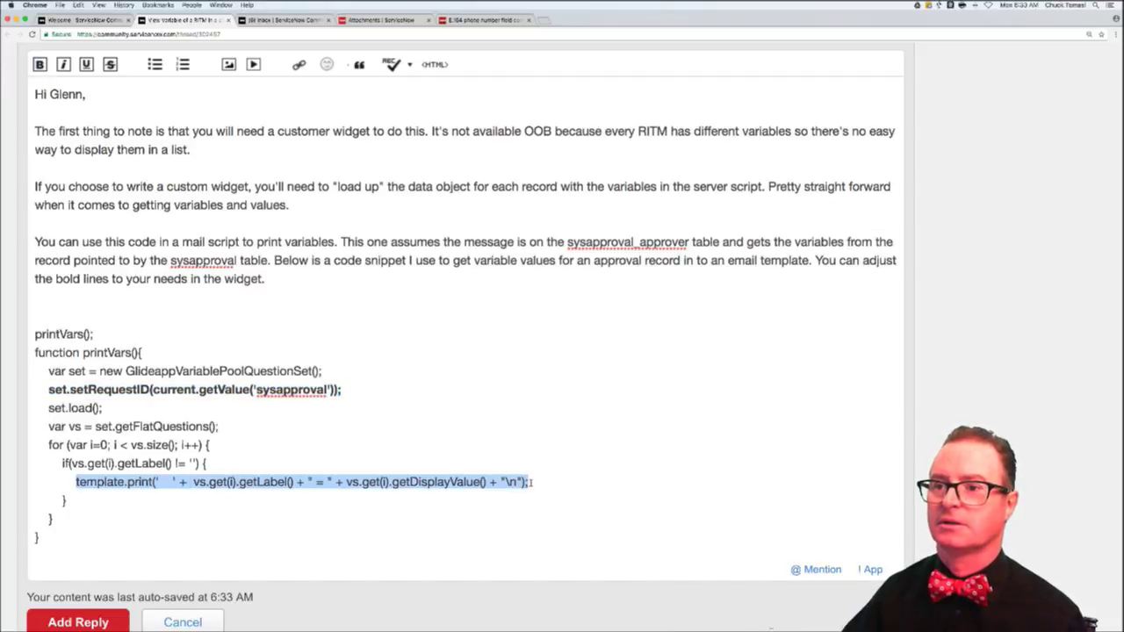
key("ctrl+b")
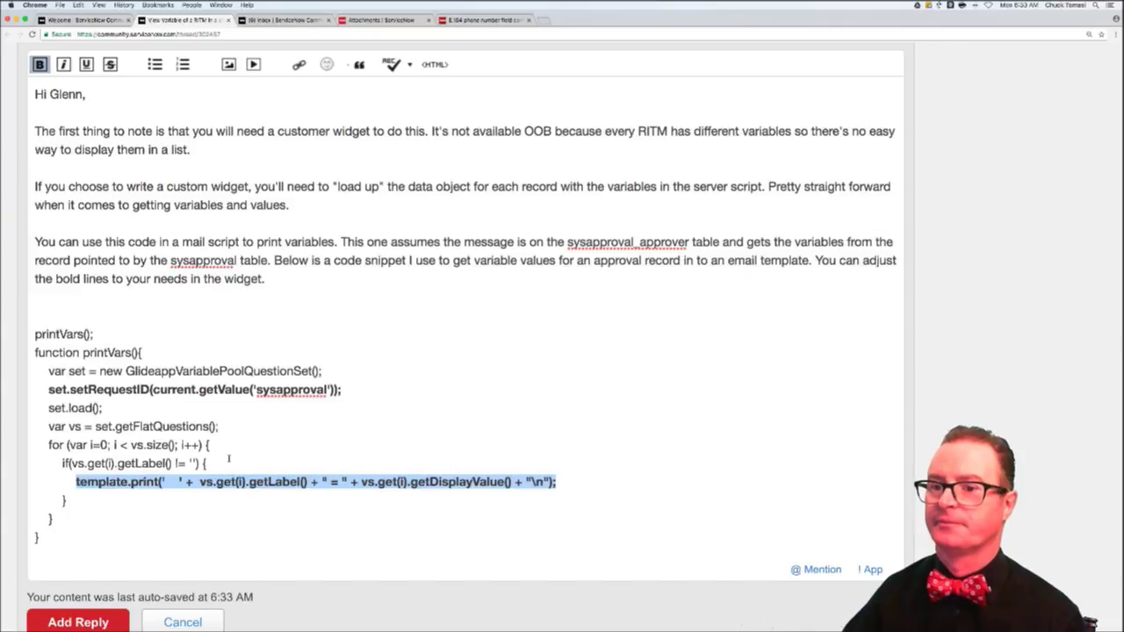
- Post the RITM variables reply and close that thread's tab
scroll(84, 562, "down", 1)
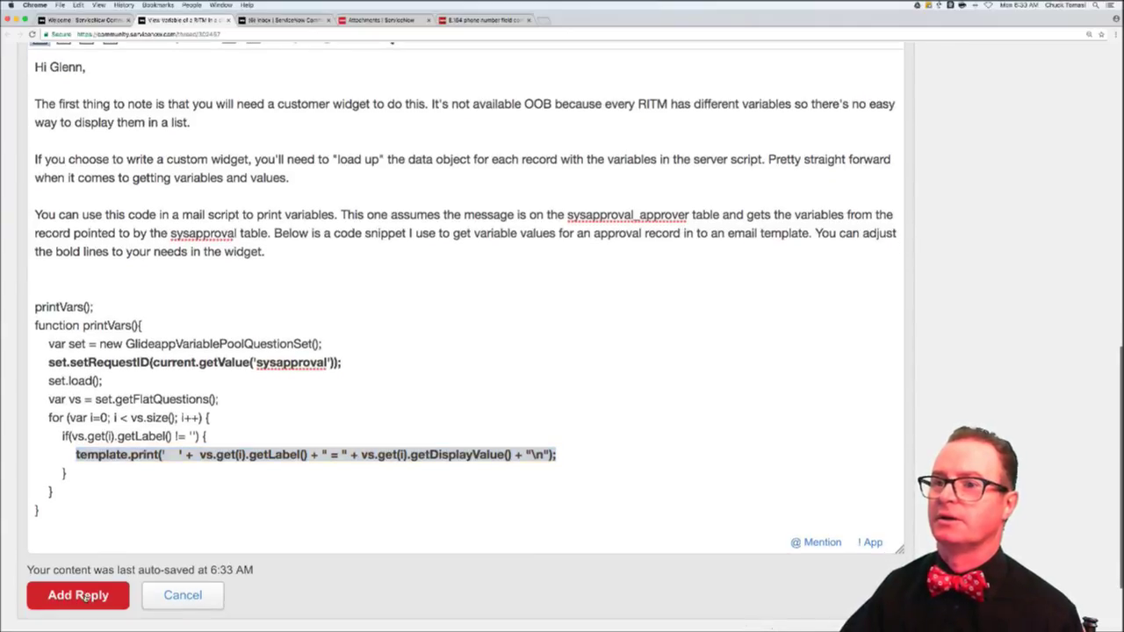
left_click(81, 596)
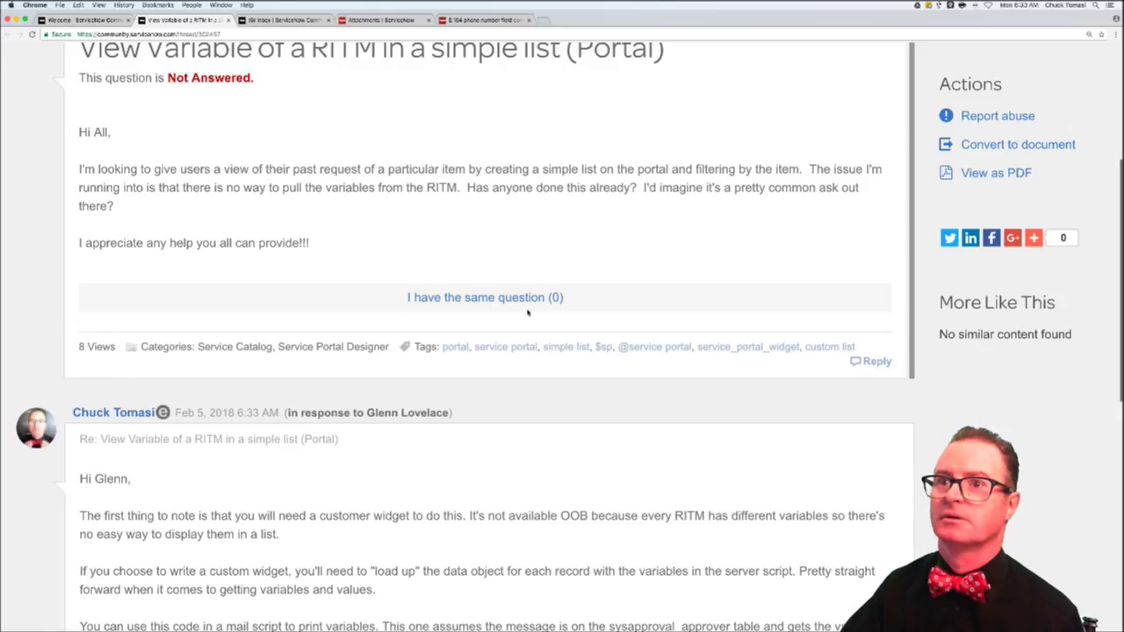
scroll(528, 311, "up", 5)
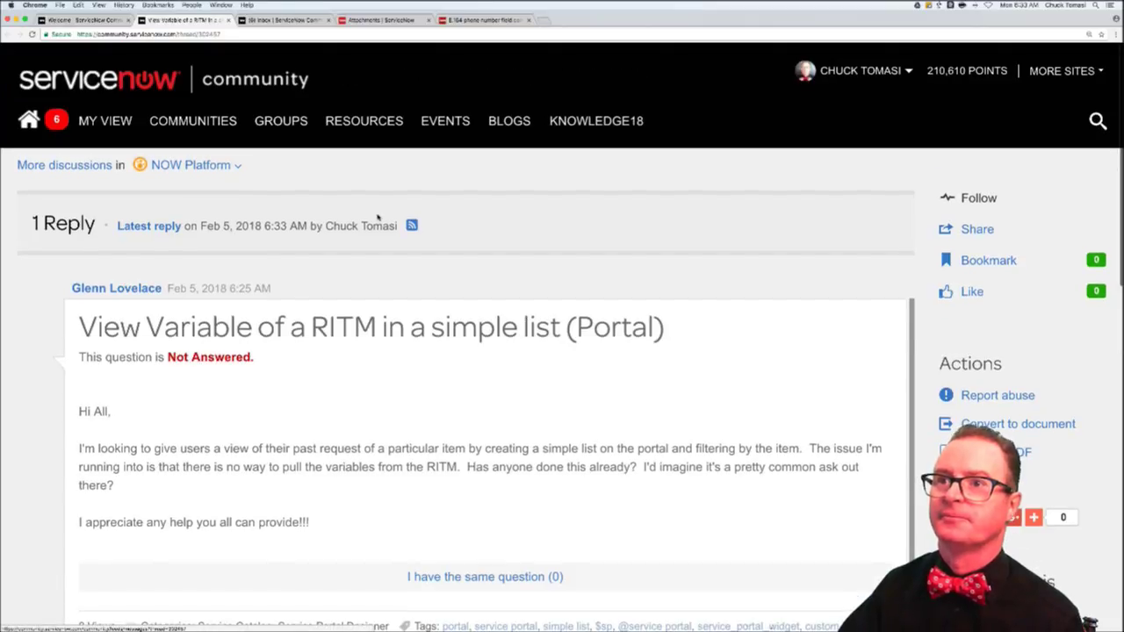
key("super+w")
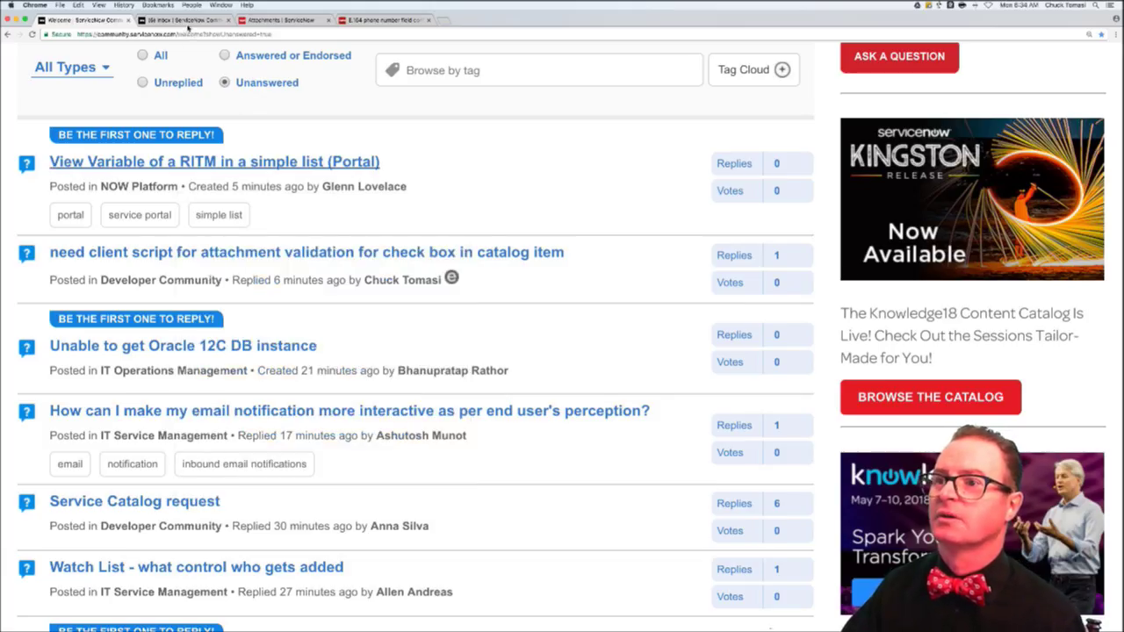
- Read the new reply on the attachment-validation client script question from the inbox
left_click(186, 21)
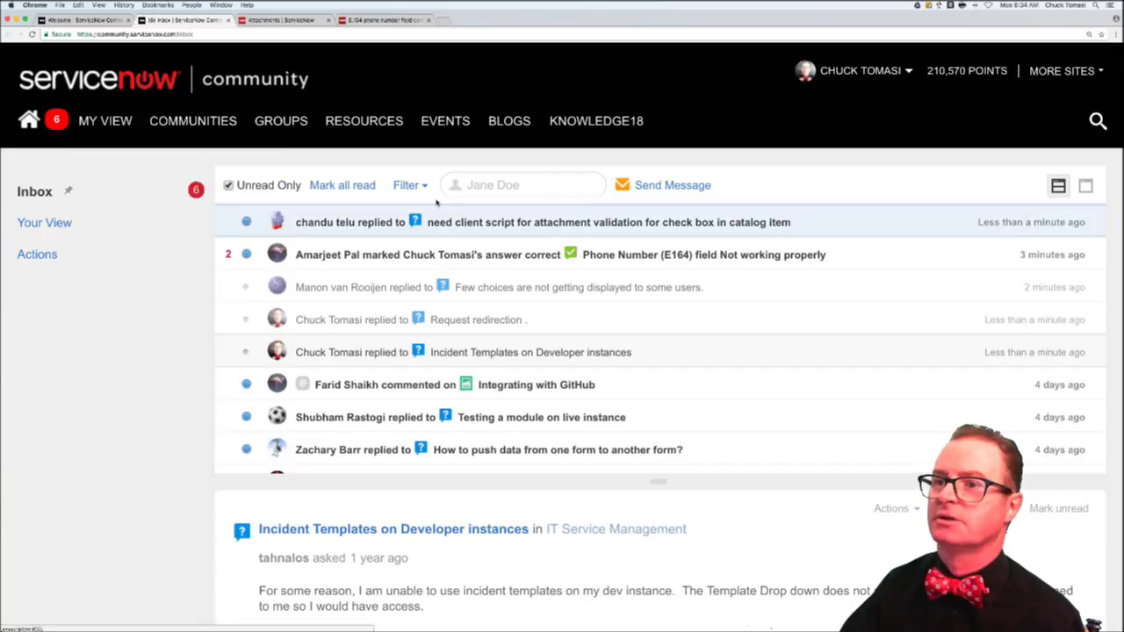
left_click(503, 224)
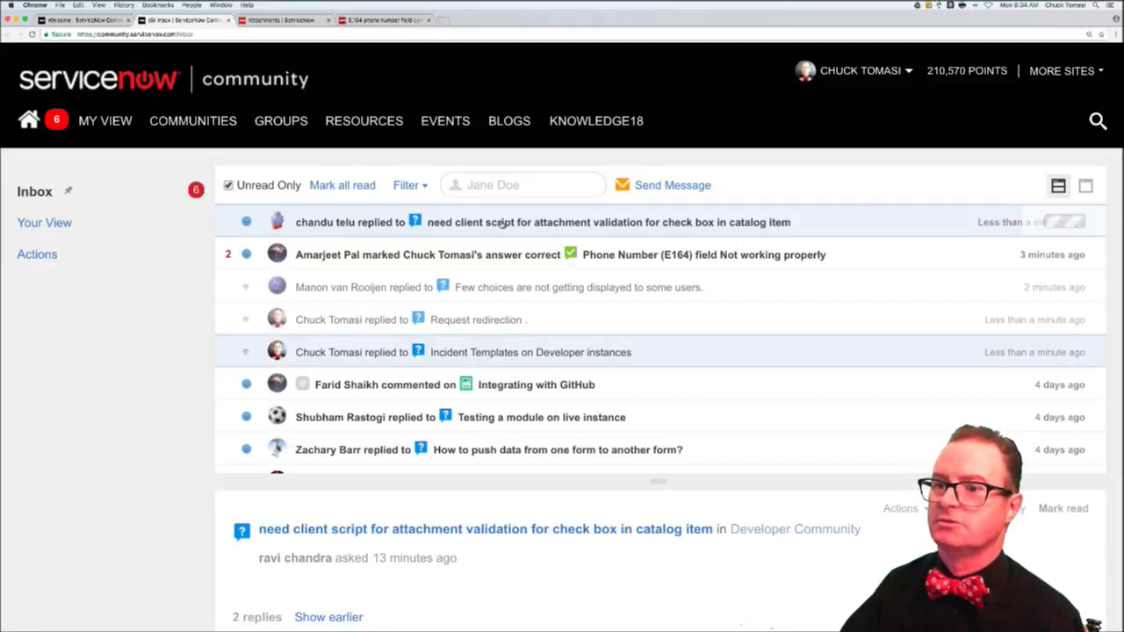
scroll(194, 378, "down", 6)
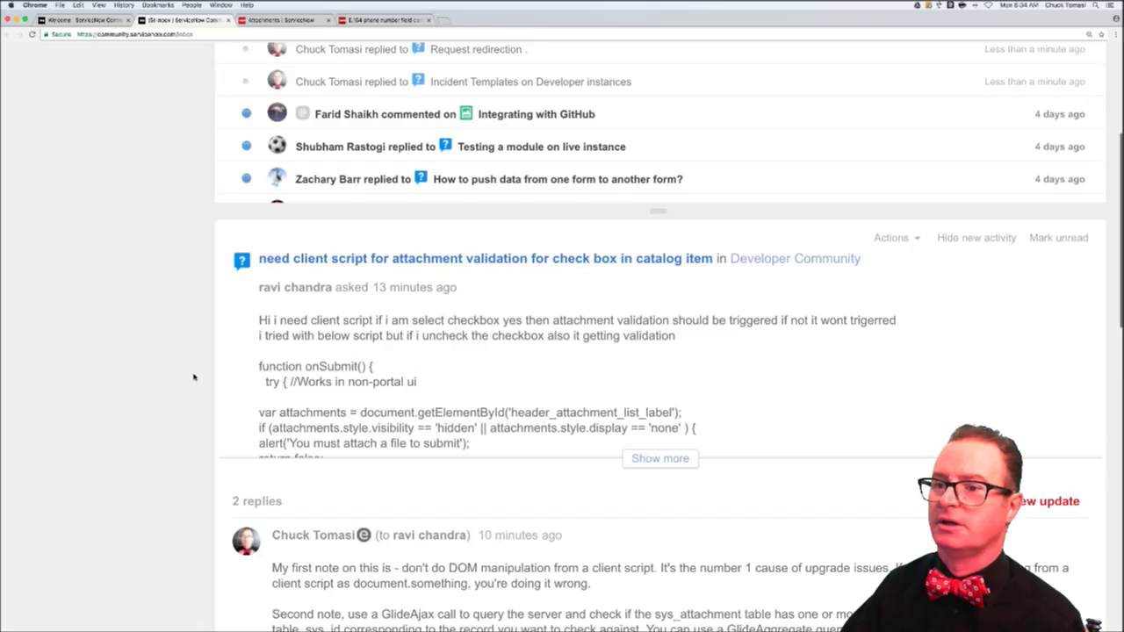
scroll(194, 378, "down", 3)
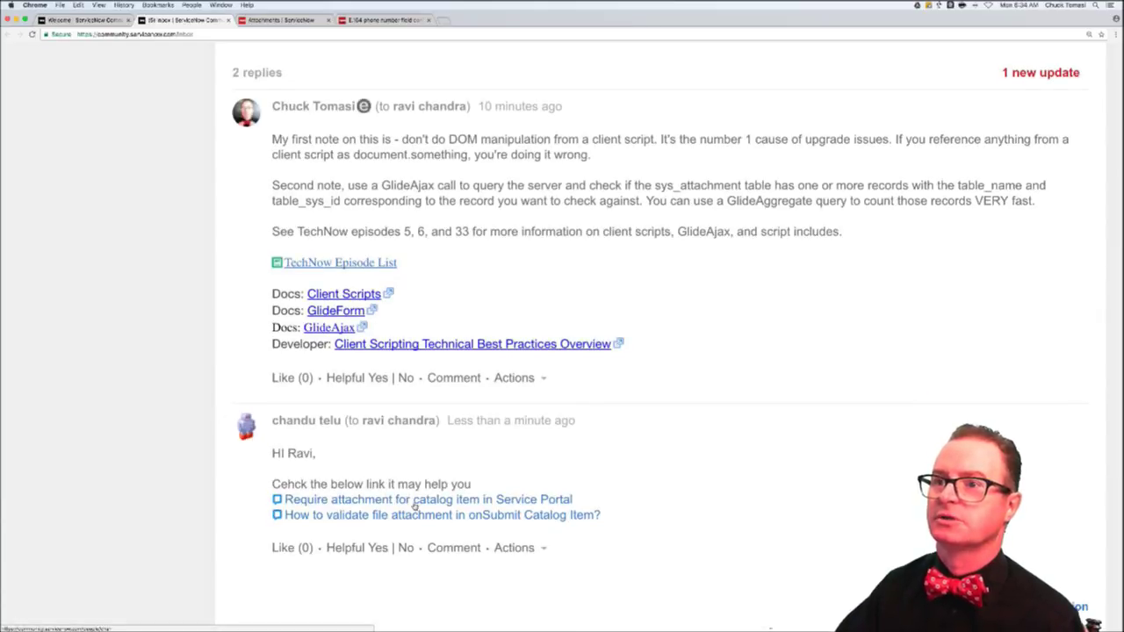
scroll(270, 270, "up", 5)
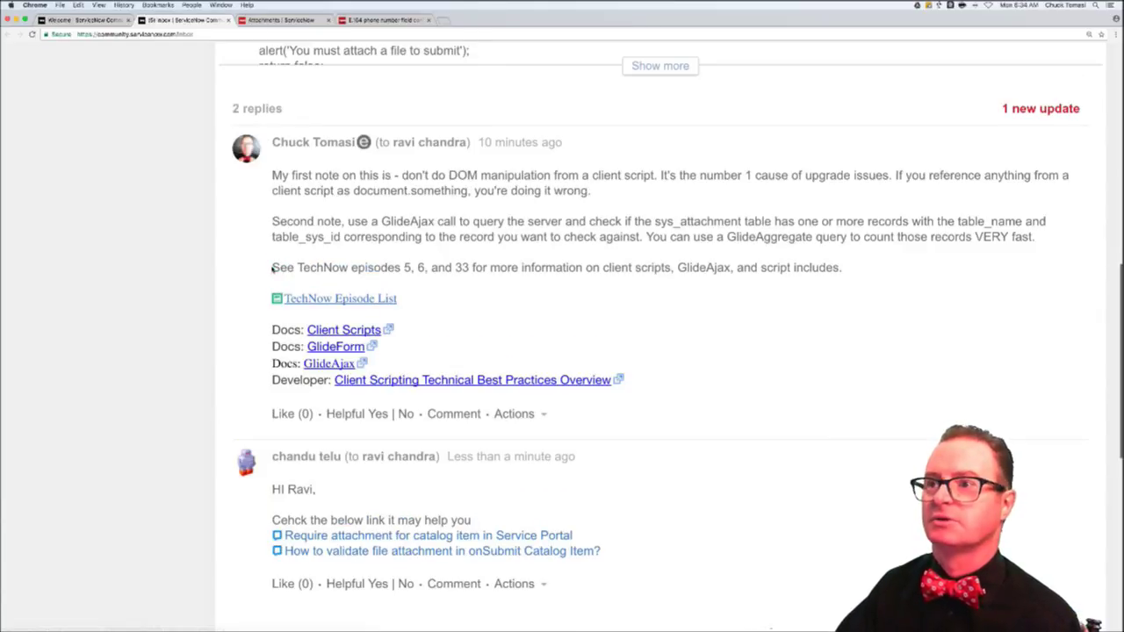
scroll(271, 273, "up", 3)
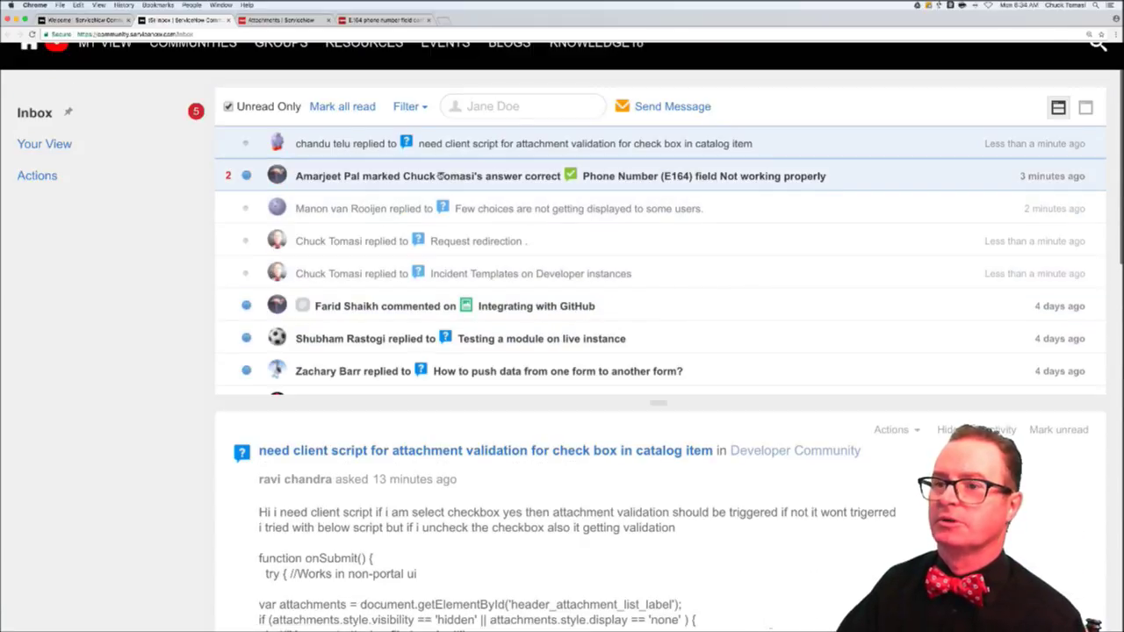
- Read through the Phone Number (E164) thread's latest activity
left_click(439, 178)
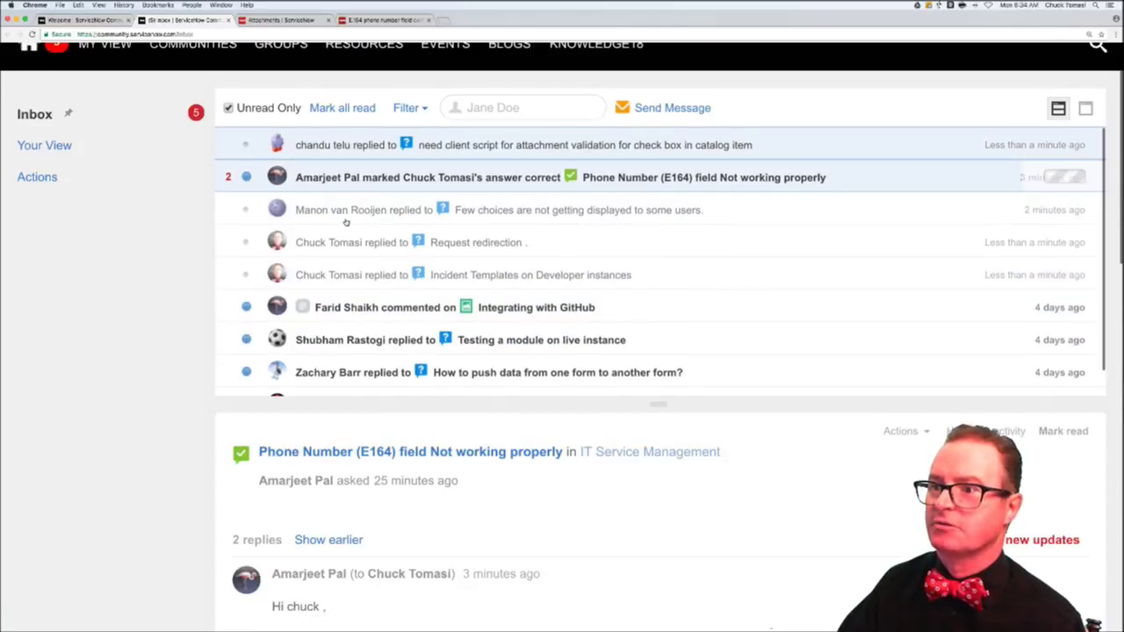
scroll(175, 387, "down", 4)
scroll(208, 426, "down", 10)
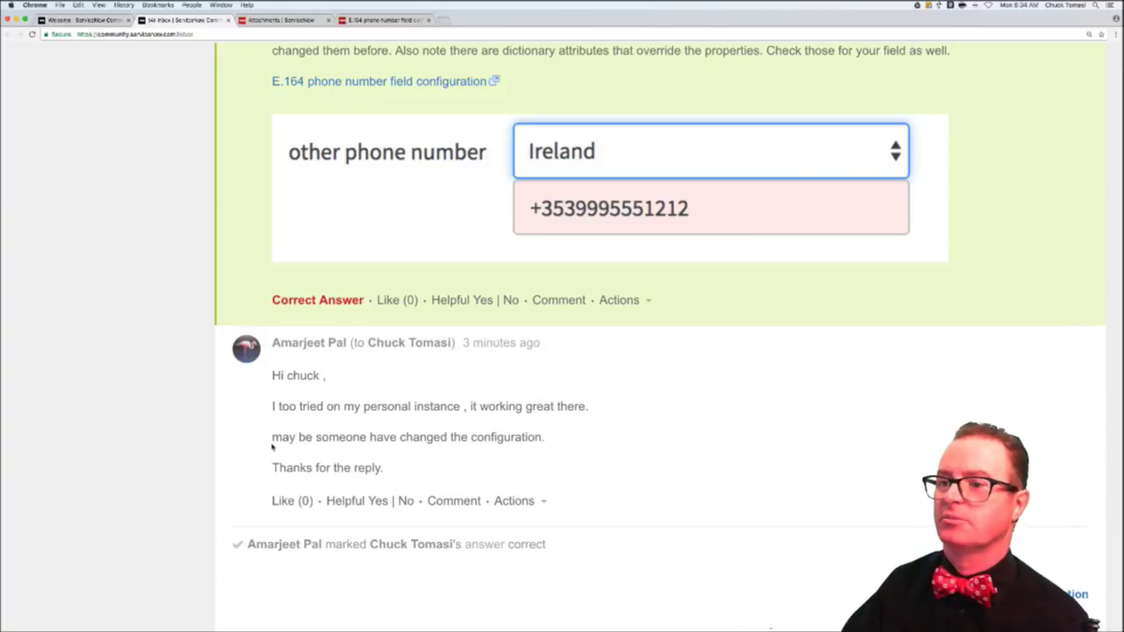
- Post 'Thanks for the response… compare those properties and dictionary attributes. SOMETHING is different between the two.'
left_click(454, 501)
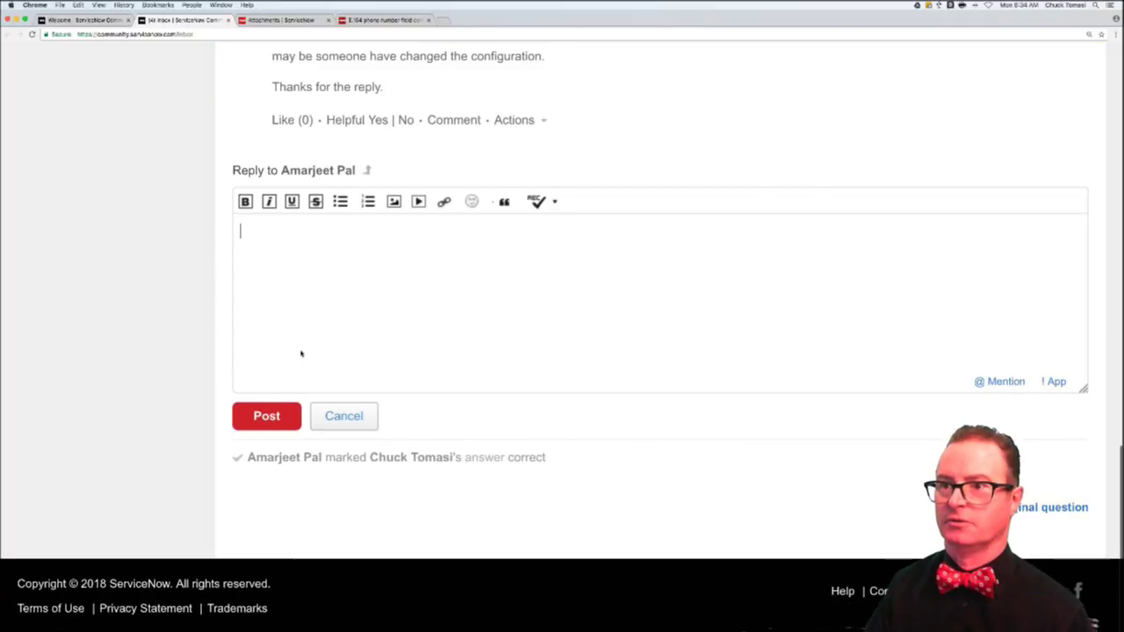
type("Thanksf or t")
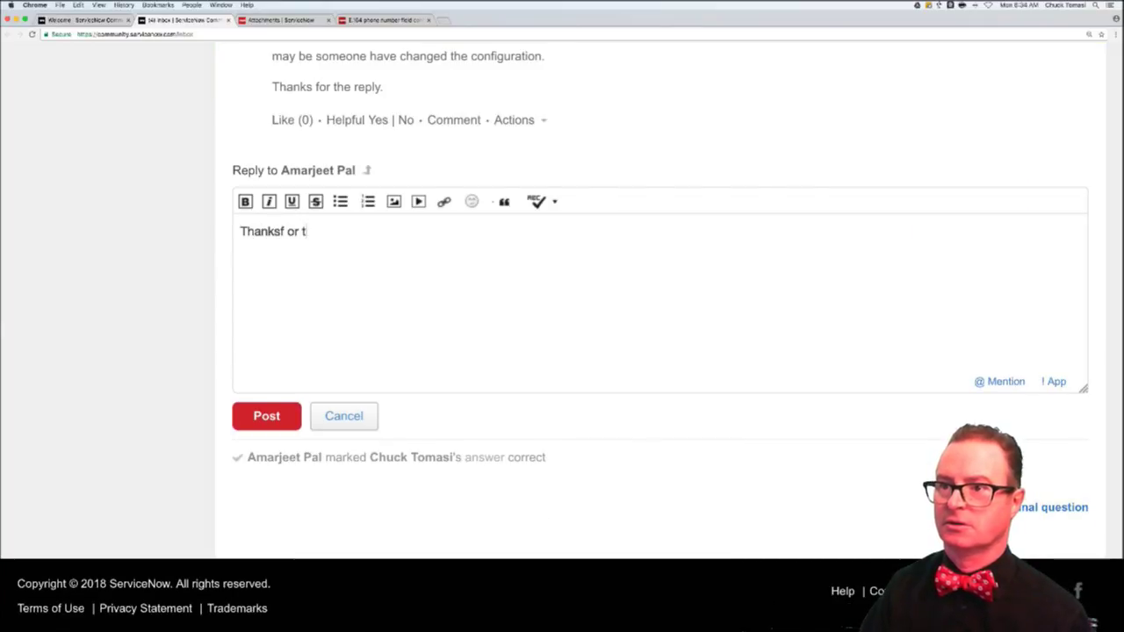
key("BackSpace")
key("BackSpace")
key("BackSpace")
key("BackSpace")
key("BackSpace")
key("BackSpace")
type("for the ")
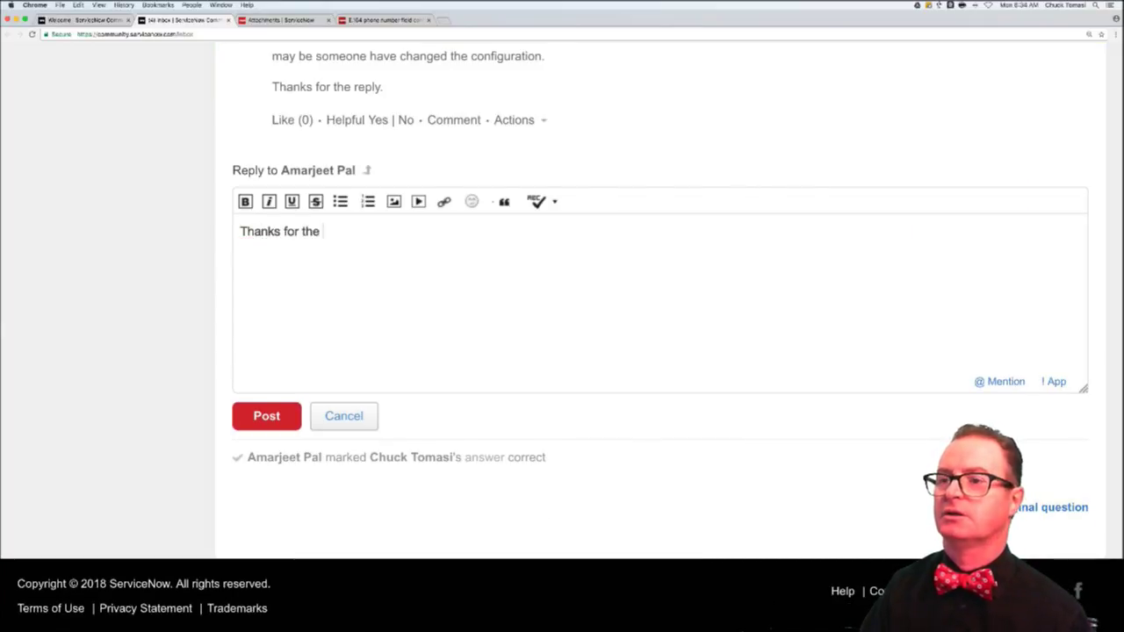
type("response. Check and")
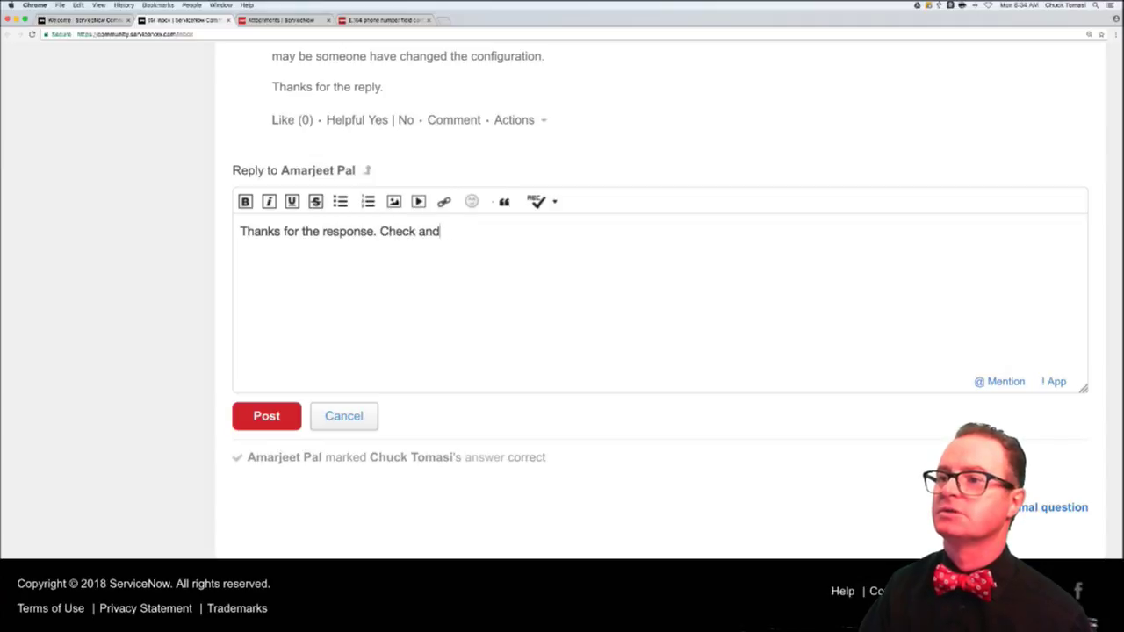
type(" compare those propert")
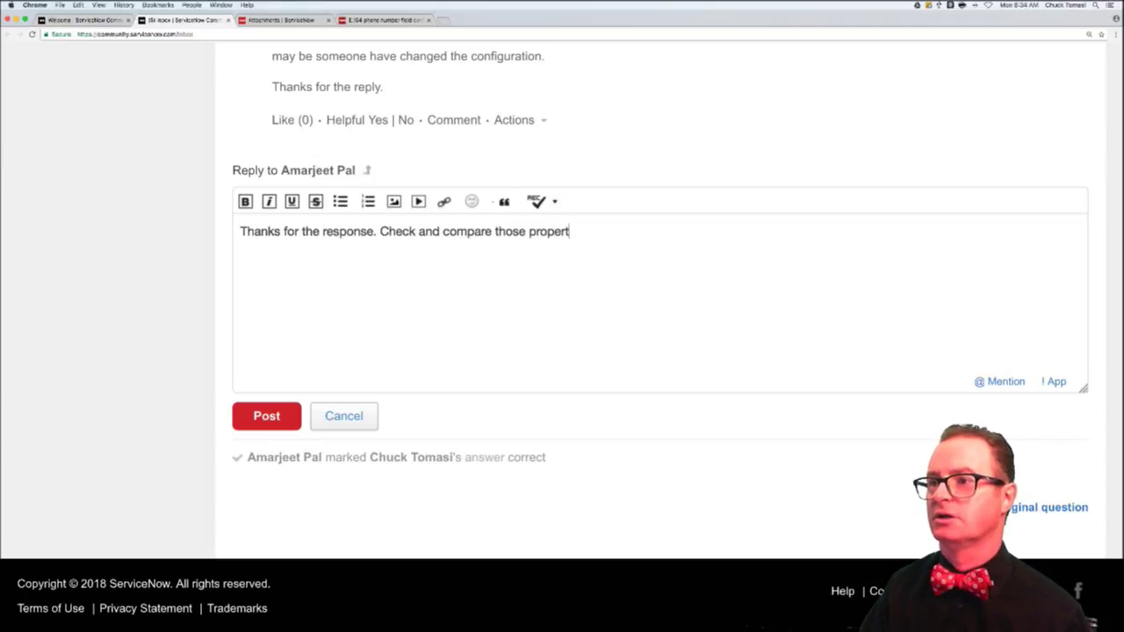
type("ies and diction")
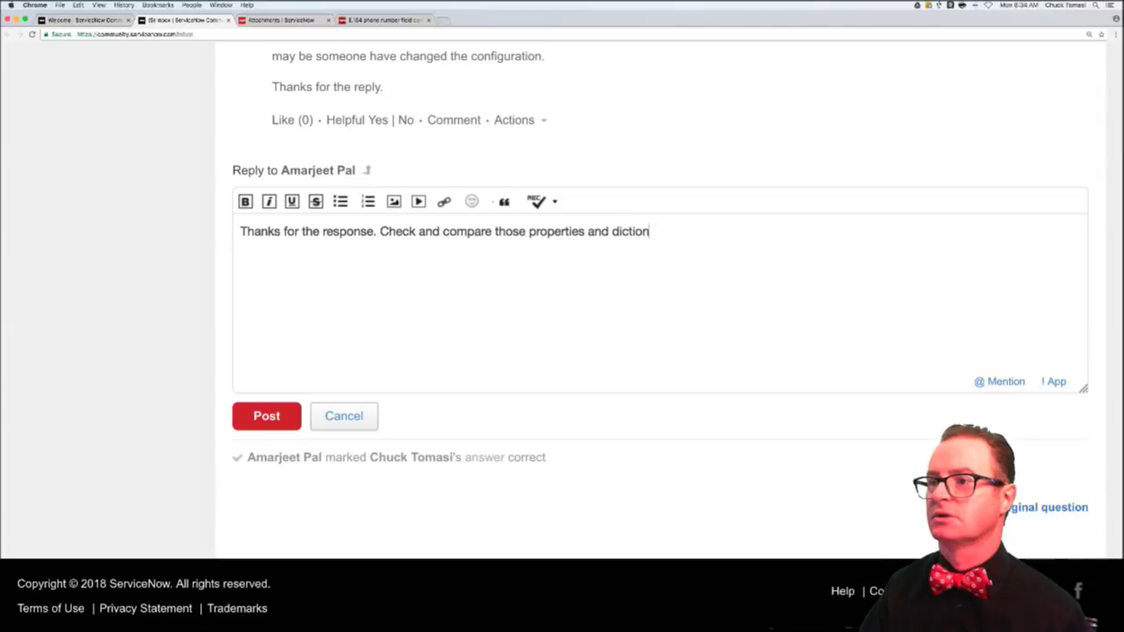
type("ary attributes")
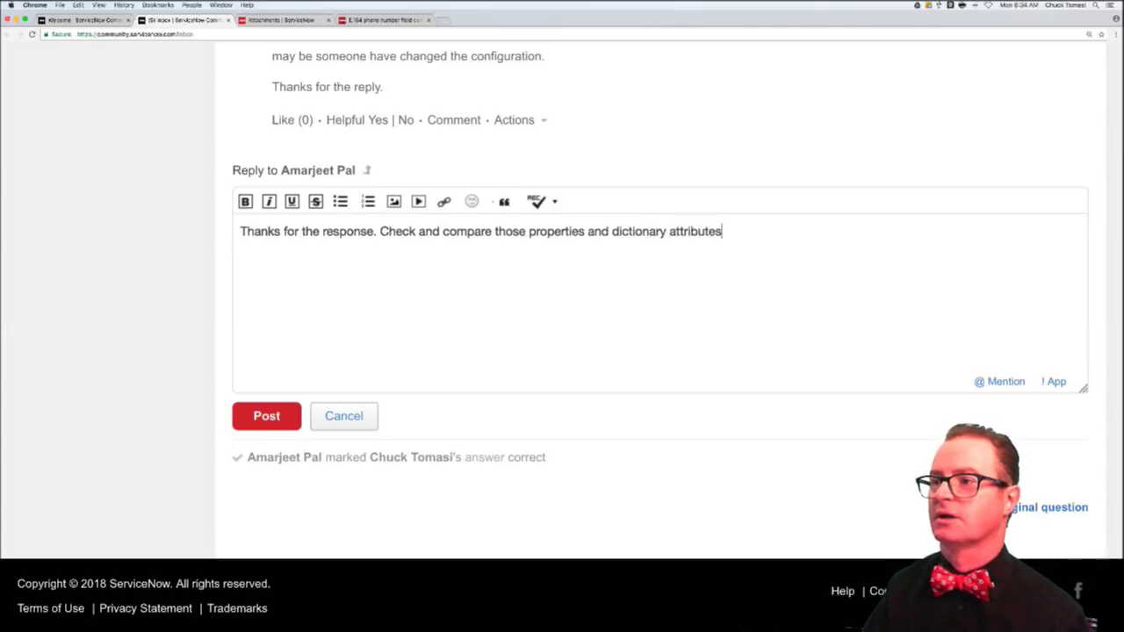
type(". SOmething")
key("BackSpace")
key("BackSpace")
key("BackSpace")
key("BackSpace")
key("BackSpace")
key("BackSpace")
key("BackSpace")
key("BackSpace")
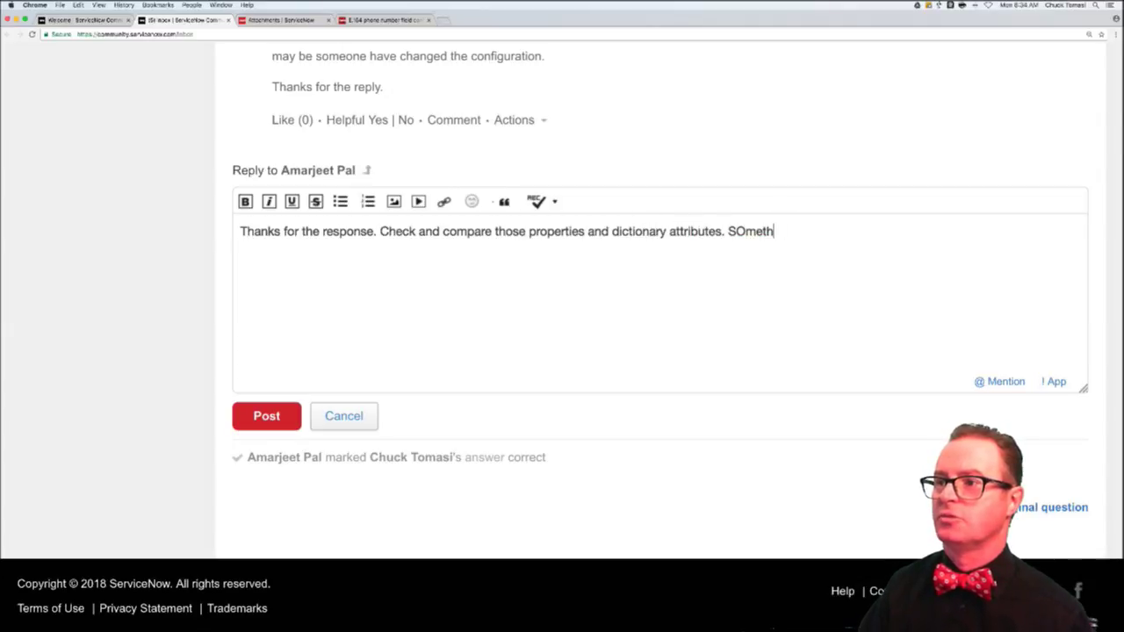
key("BackSpace")
type("OMET")
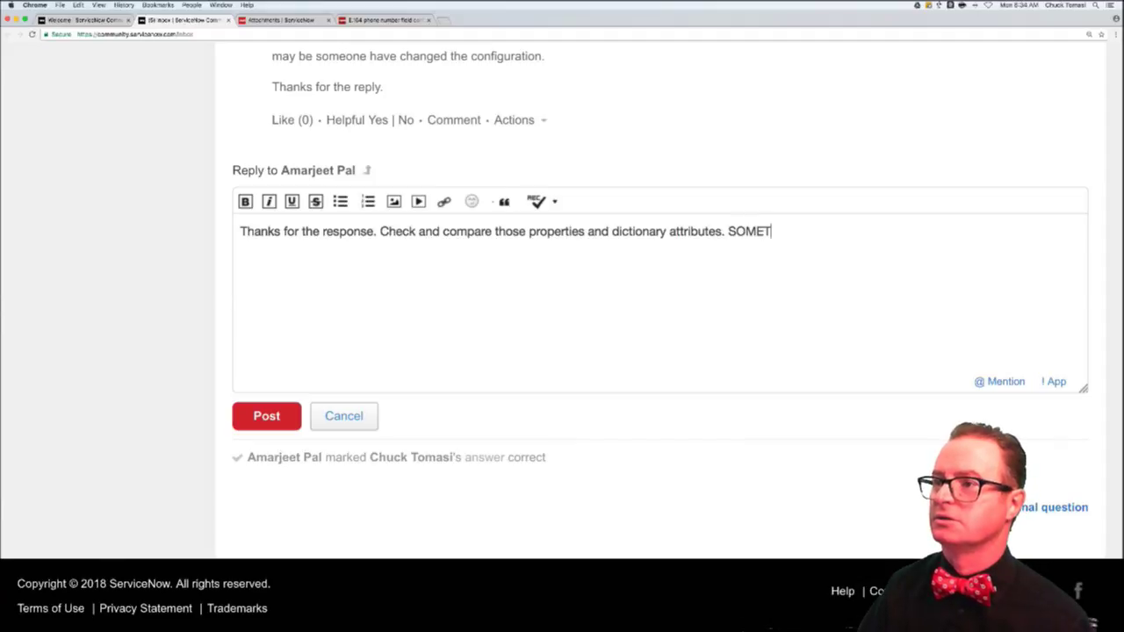
type("HING i")
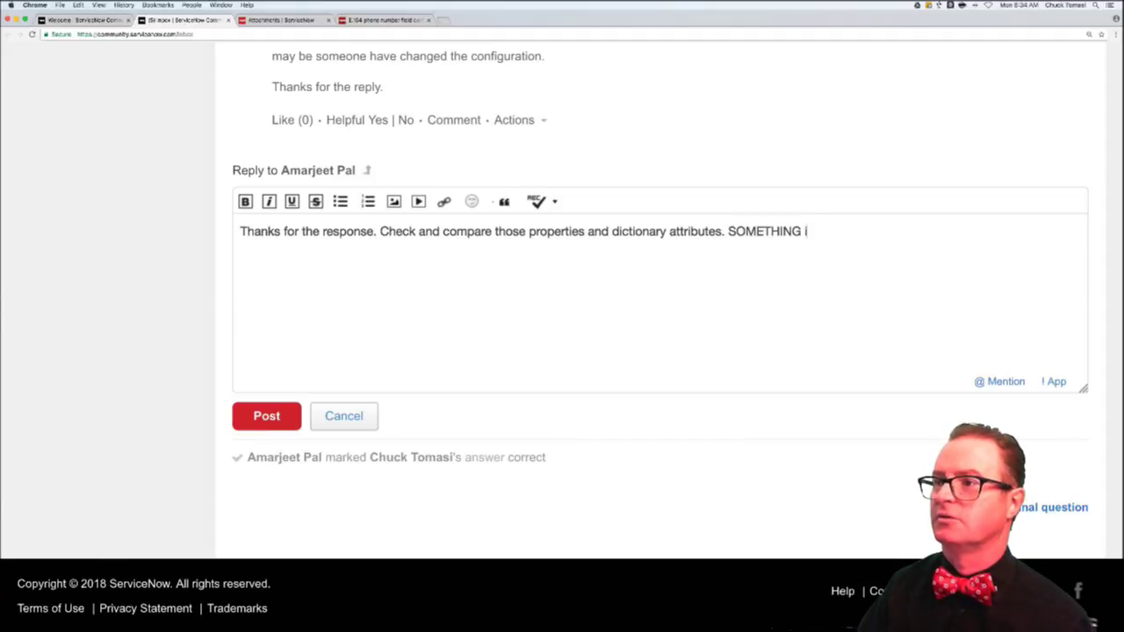
type("s different")
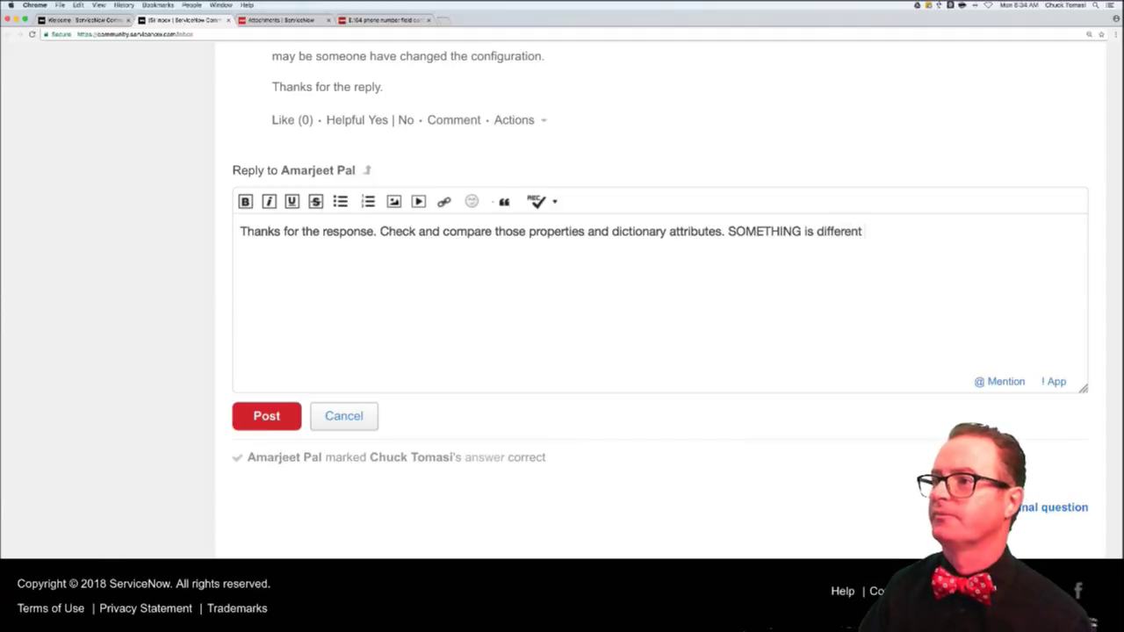
type(" between the w")
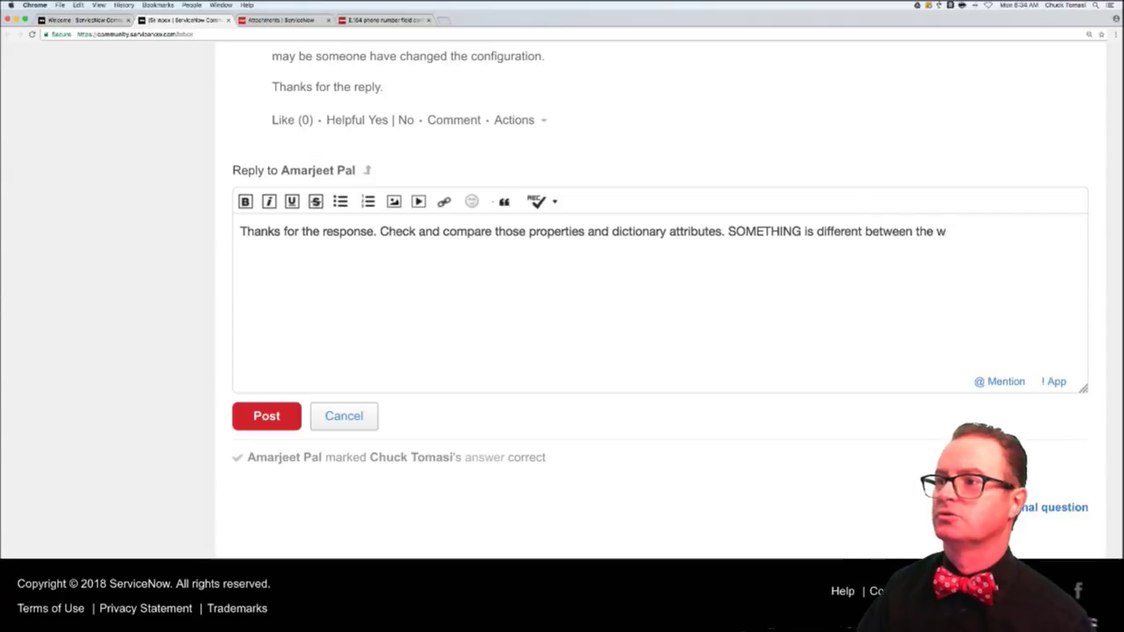
type("ho.")
key("BackSpace")
key("BackSpace")
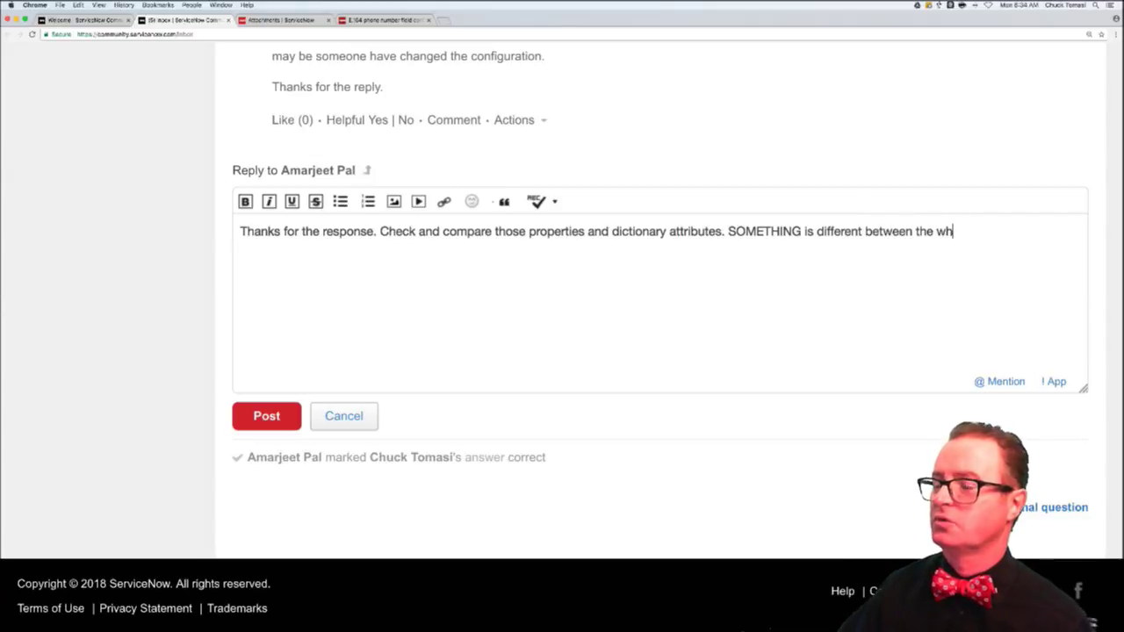
type("o")
key("BackSpace")
key("BackSpace")
key("BackSpace")
type("two")
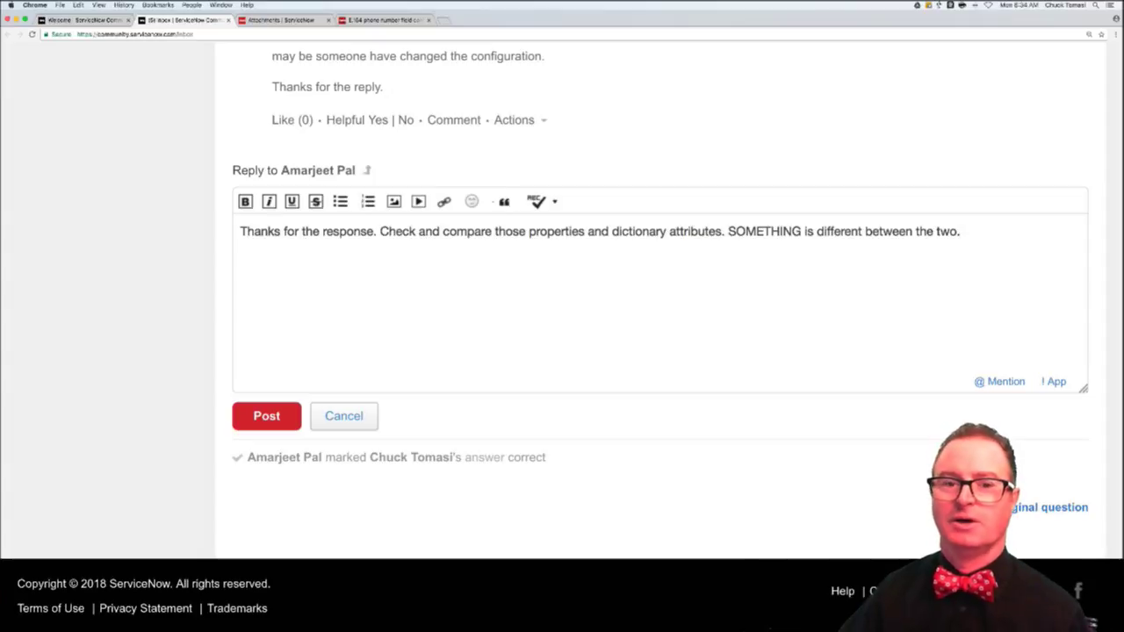
type(".")
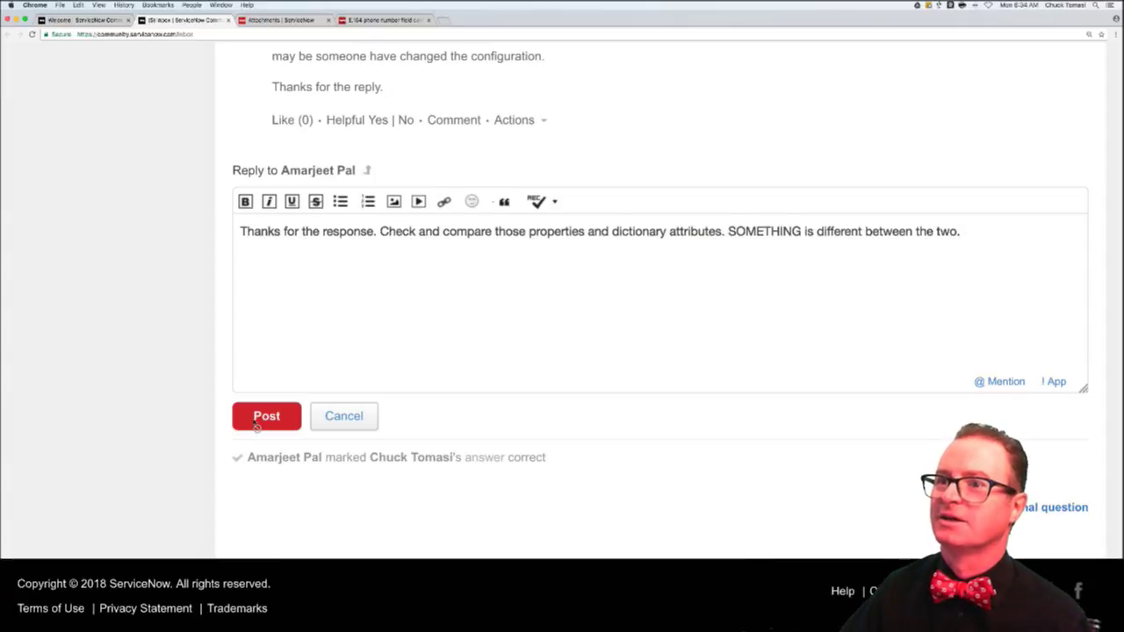
left_click(266, 416)
- Accept the pending request under Connection Updates
scroll(304, 299, "up", 10)
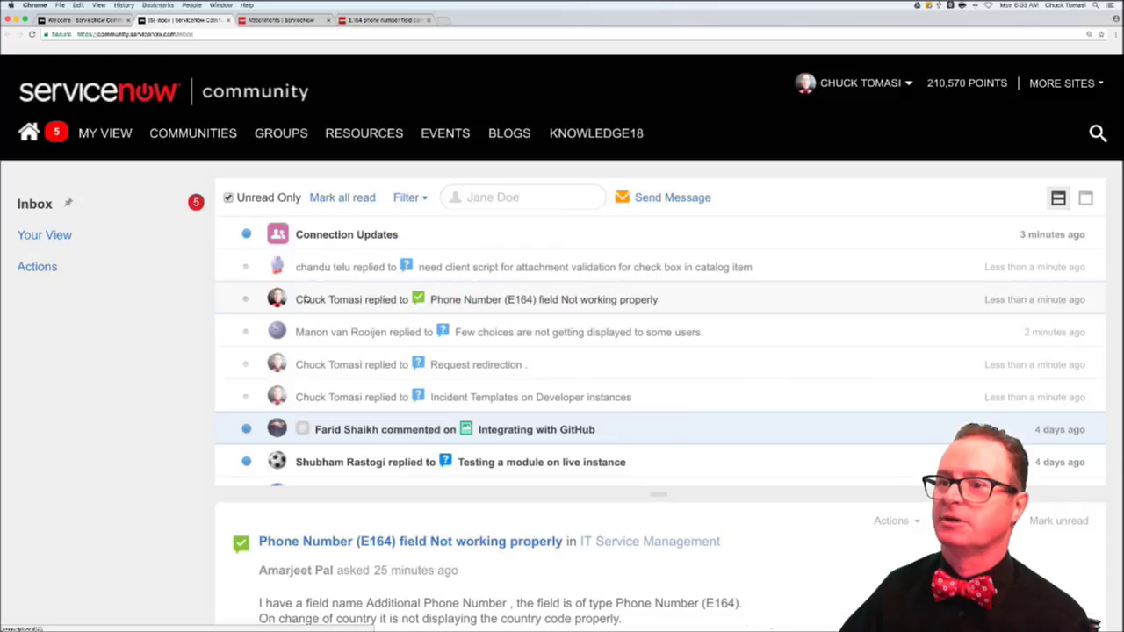
left_click(322, 230)
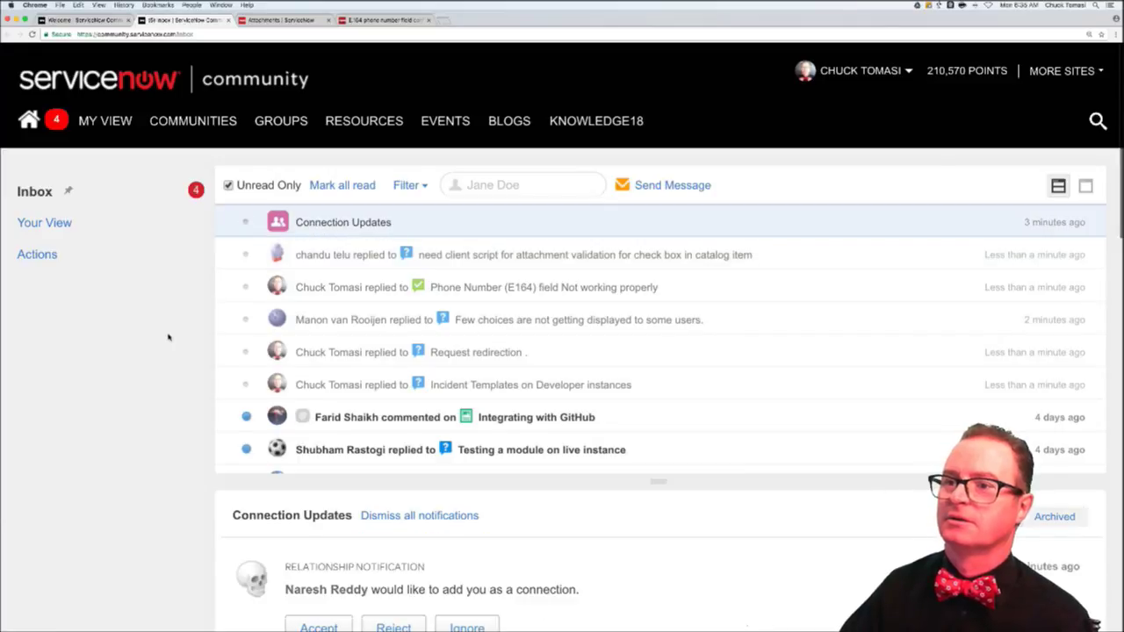
scroll(201, 405, "down", 2)
scroll(201, 405, "down", 2)
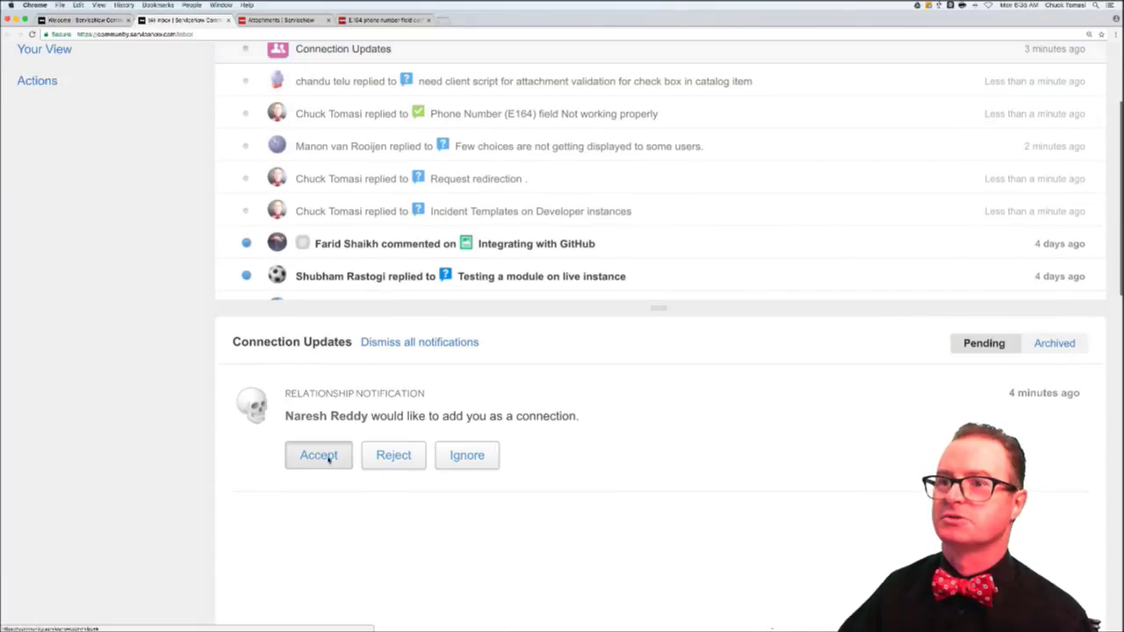
left_click(319, 456)
- Filter the inbox to unread items, then return to the unanswered questions list
scroll(196, 334, "up", 2)
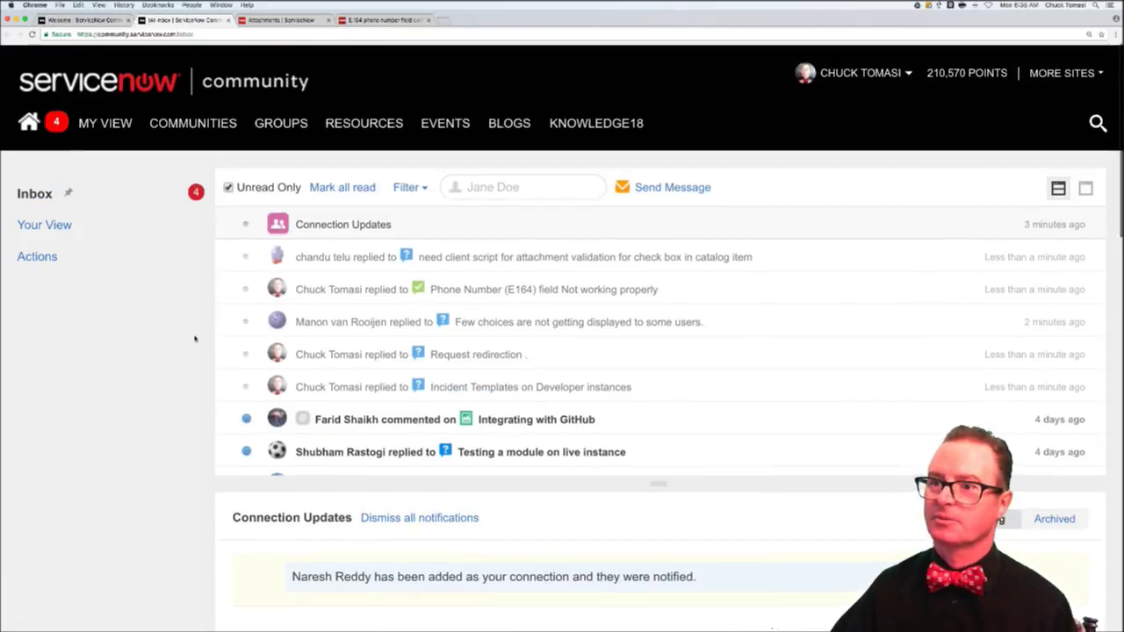
left_click(194, 189)
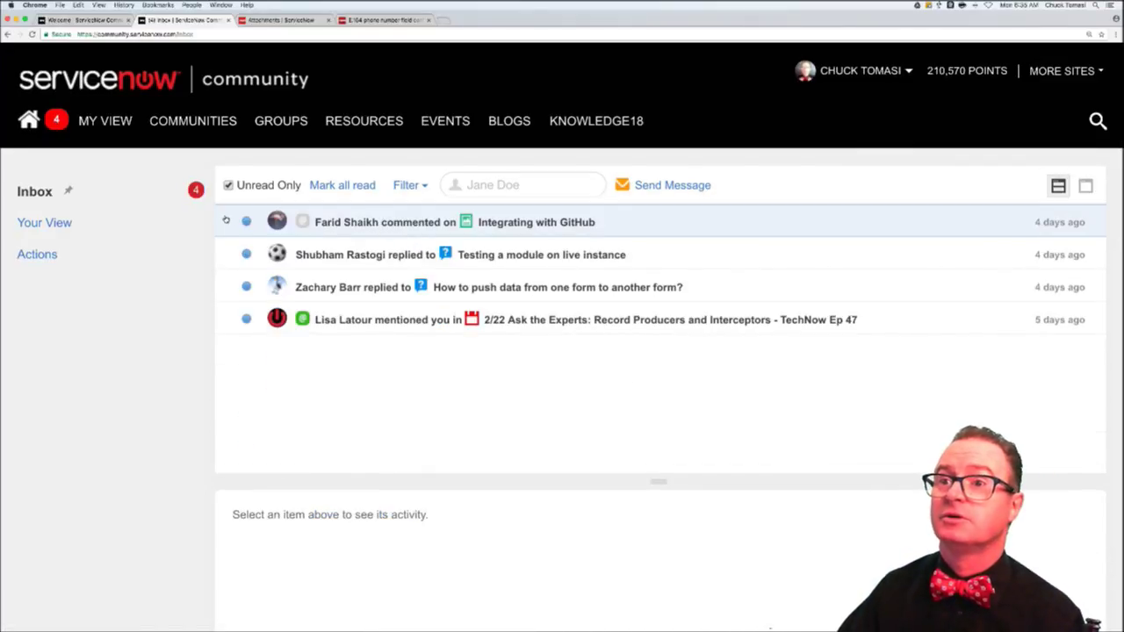
left_click(85, 21)
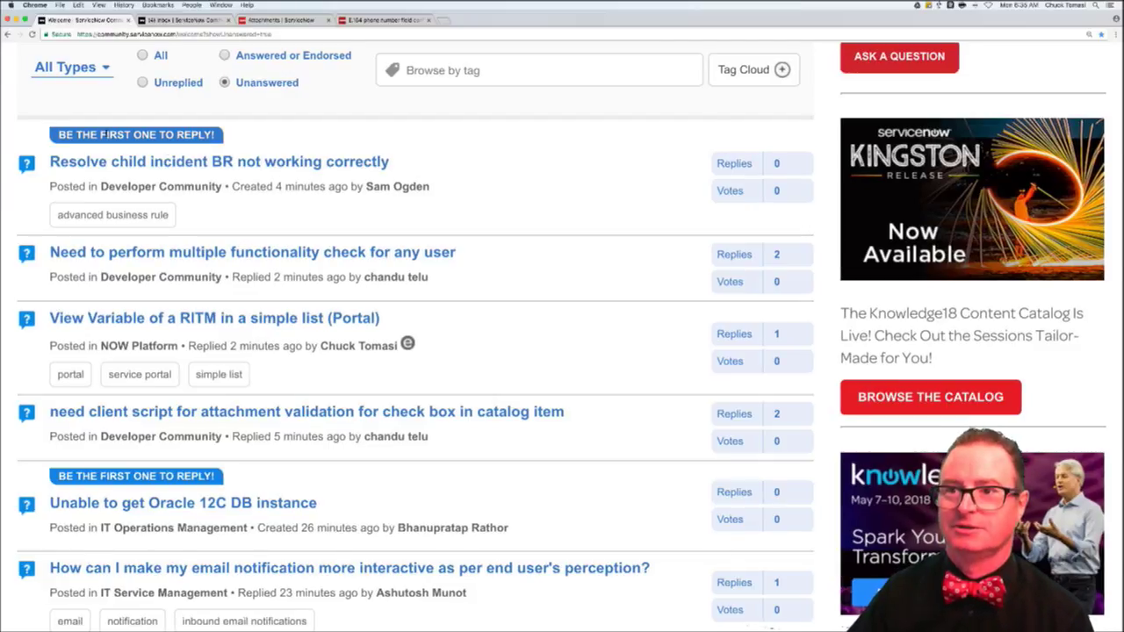
- Open 'Resolve child incident BR not working correctly' in a new tab and view it
left_click(163, 162, "super")
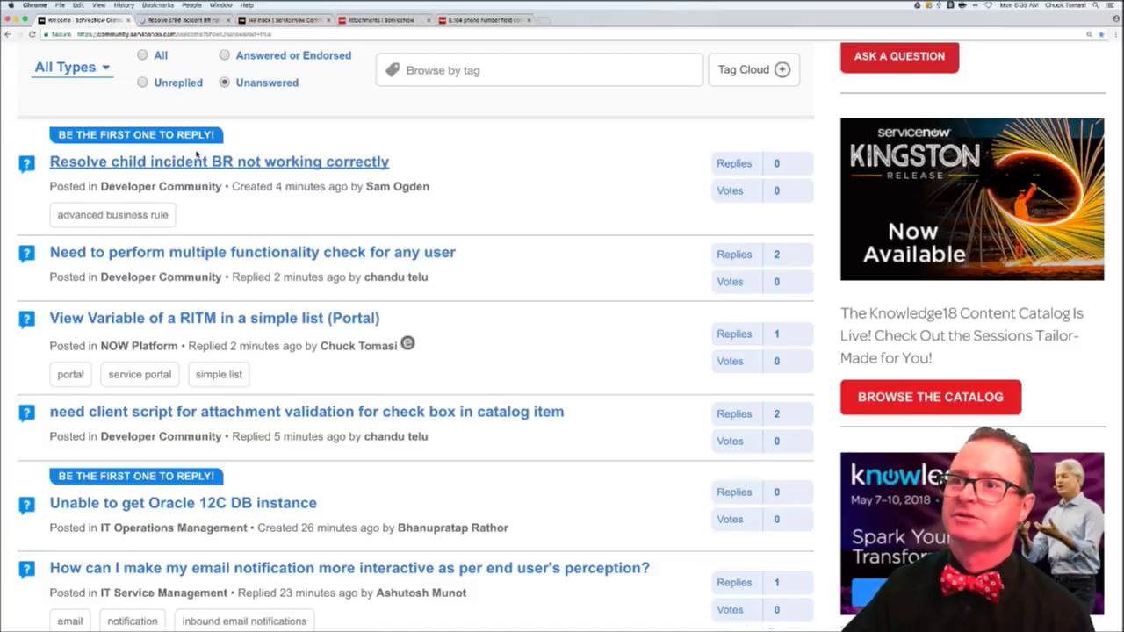
left_click(197, 21)
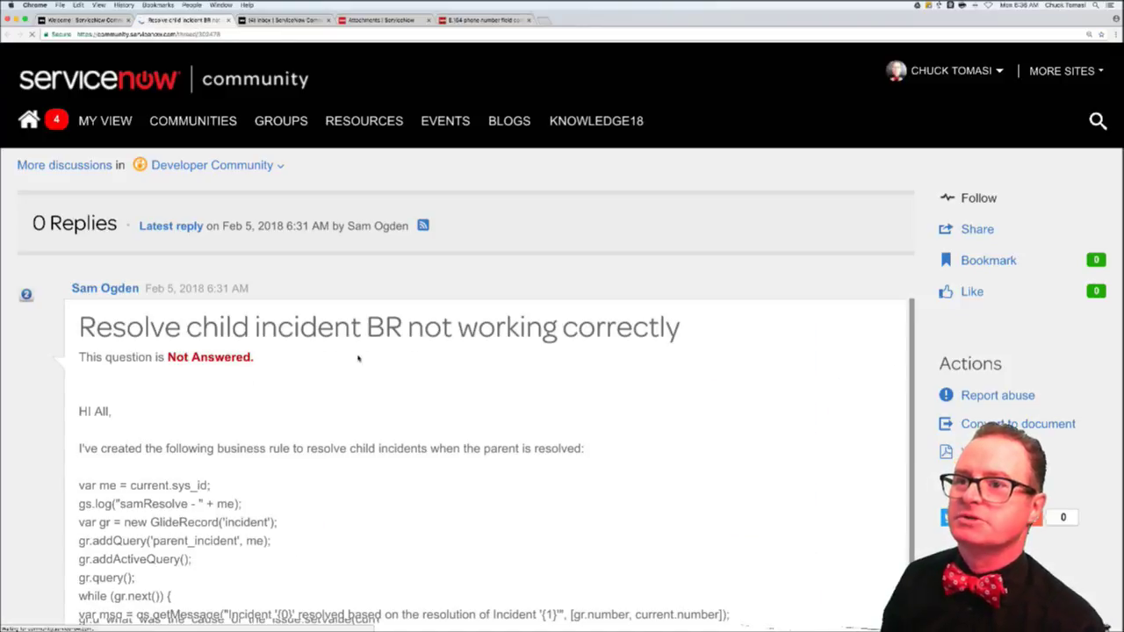
scroll(358, 358, "down", 2)
scroll(358, 358, "down", 2)
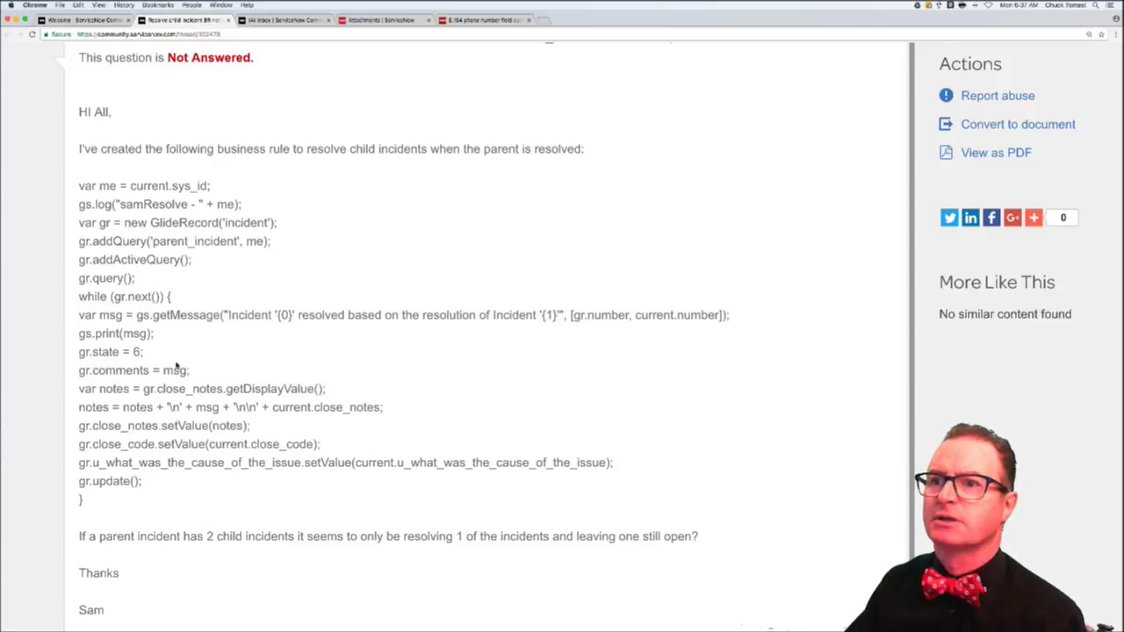
scroll(177, 365, "down", 3)
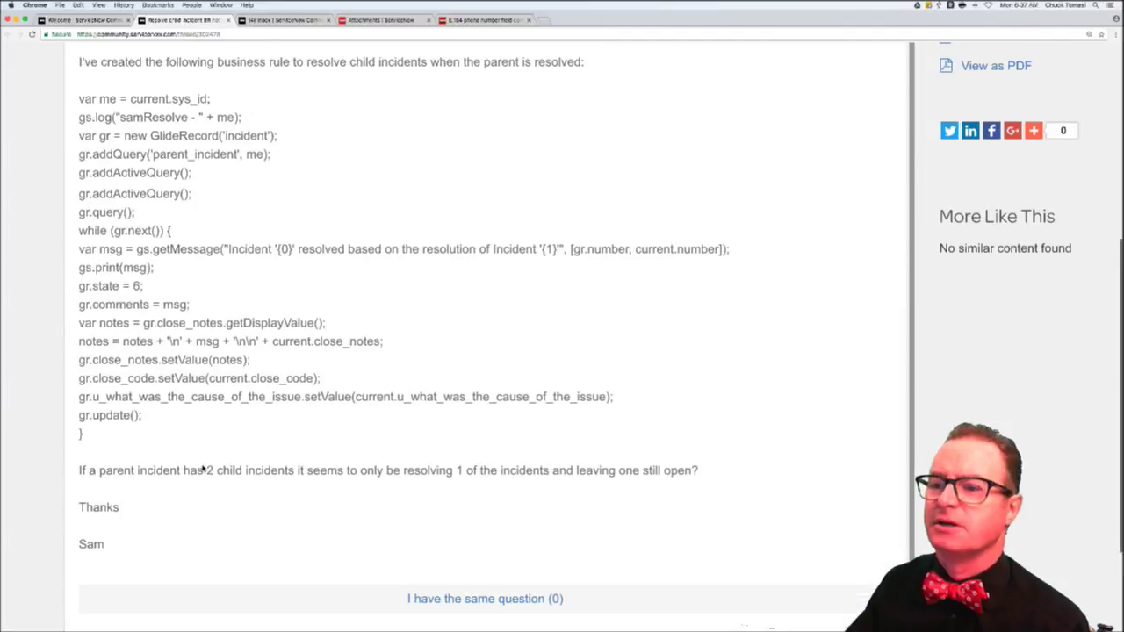
scroll(204, 470, "up", 7)
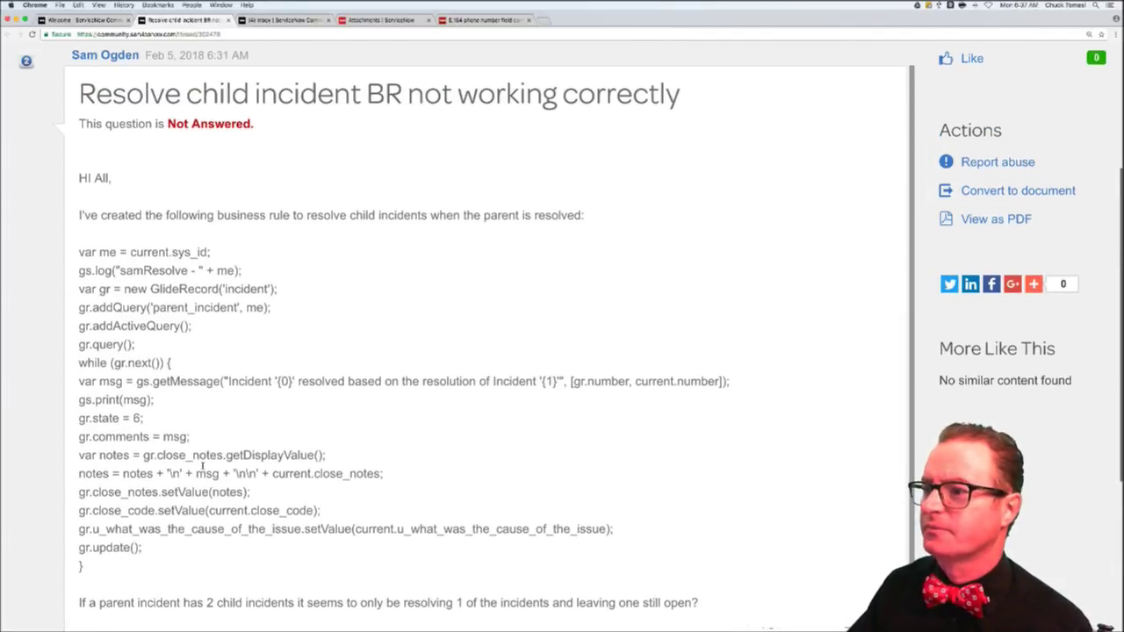
- Start a reply to Sam asking him to check how many records were found right after gr.query()
scroll(236, 462, "down", 9)
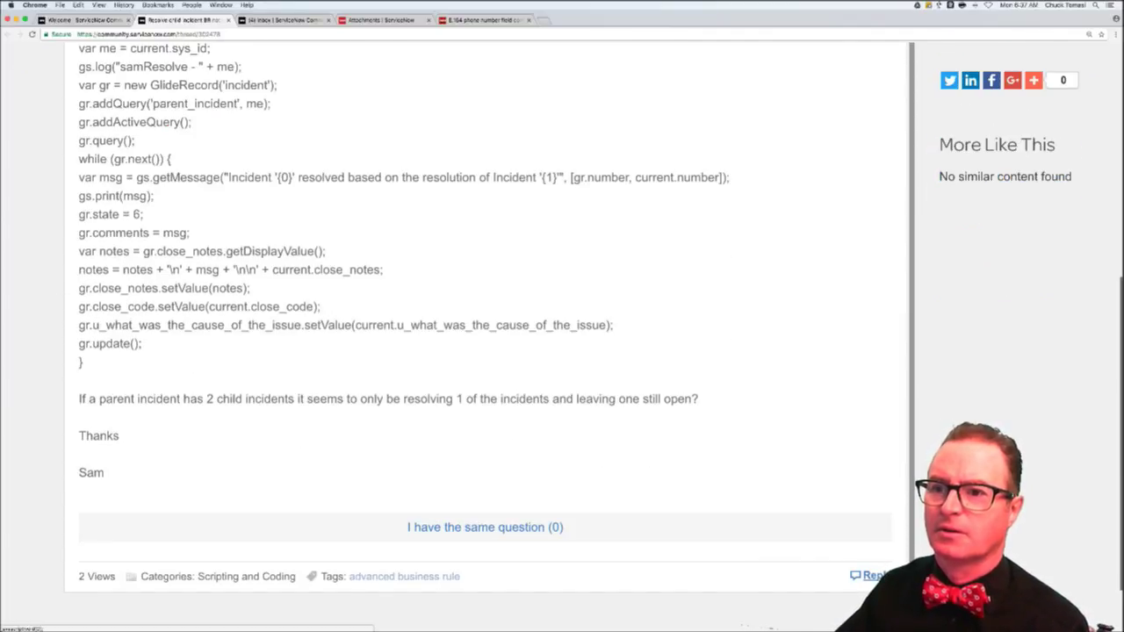
left_click(869, 575)
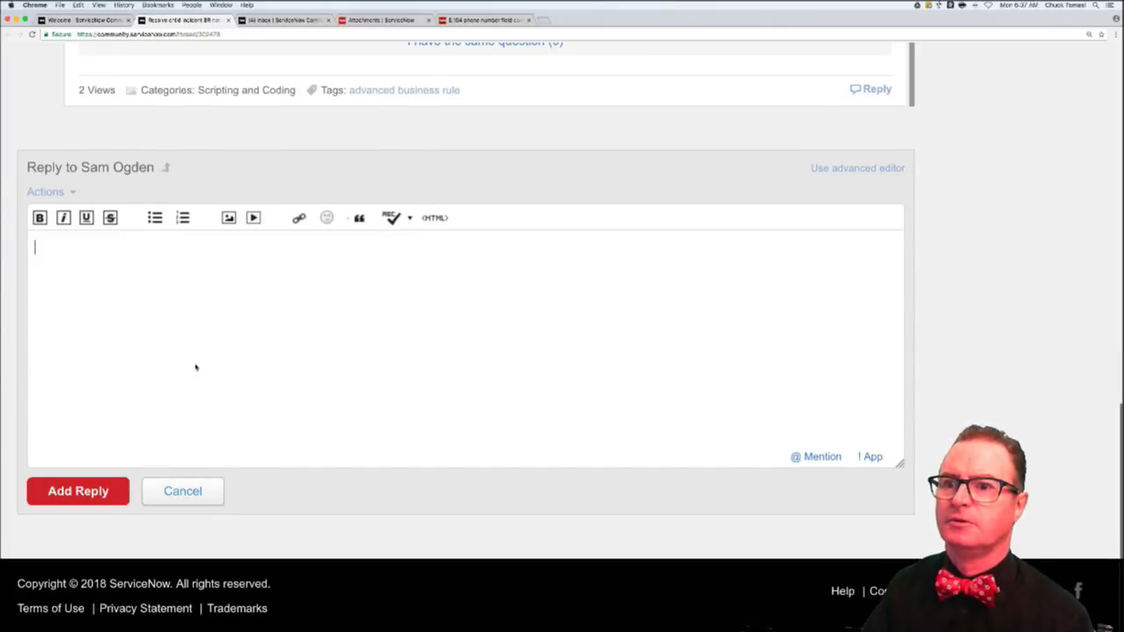
type("Sam,")
key("Return")
key("Return")
type("Do ")
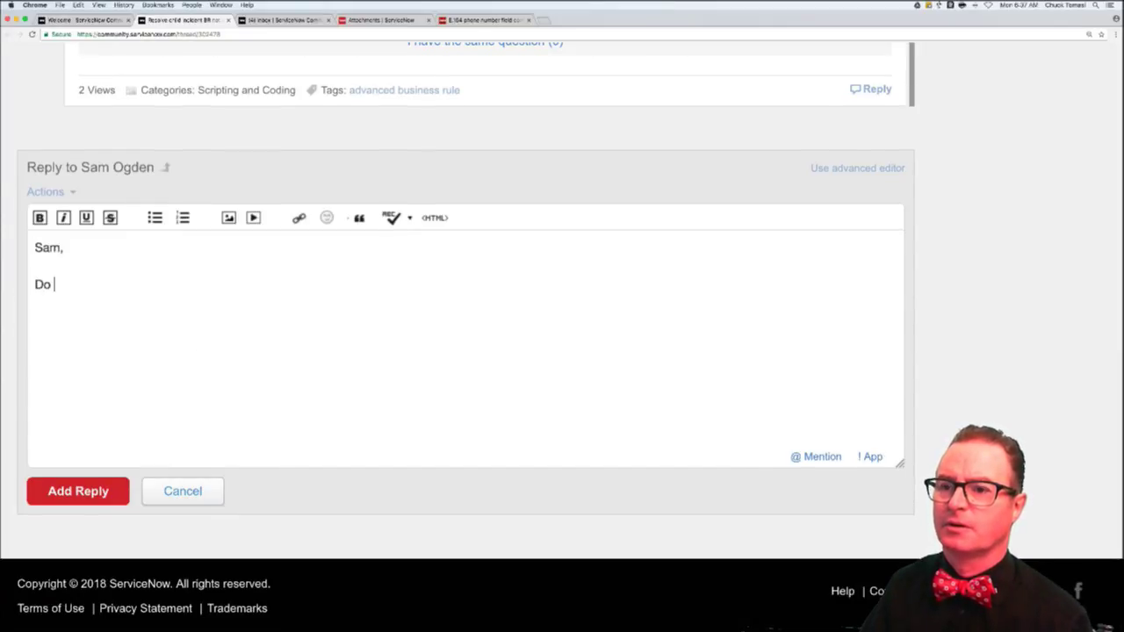
type("me a favor and")
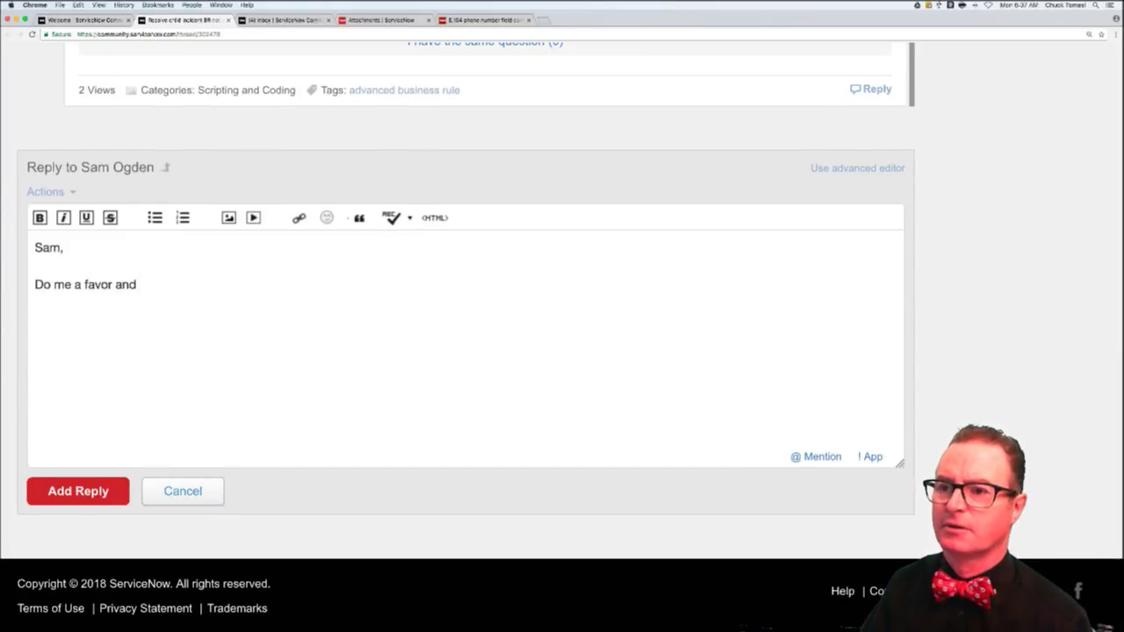
type(" right afte")
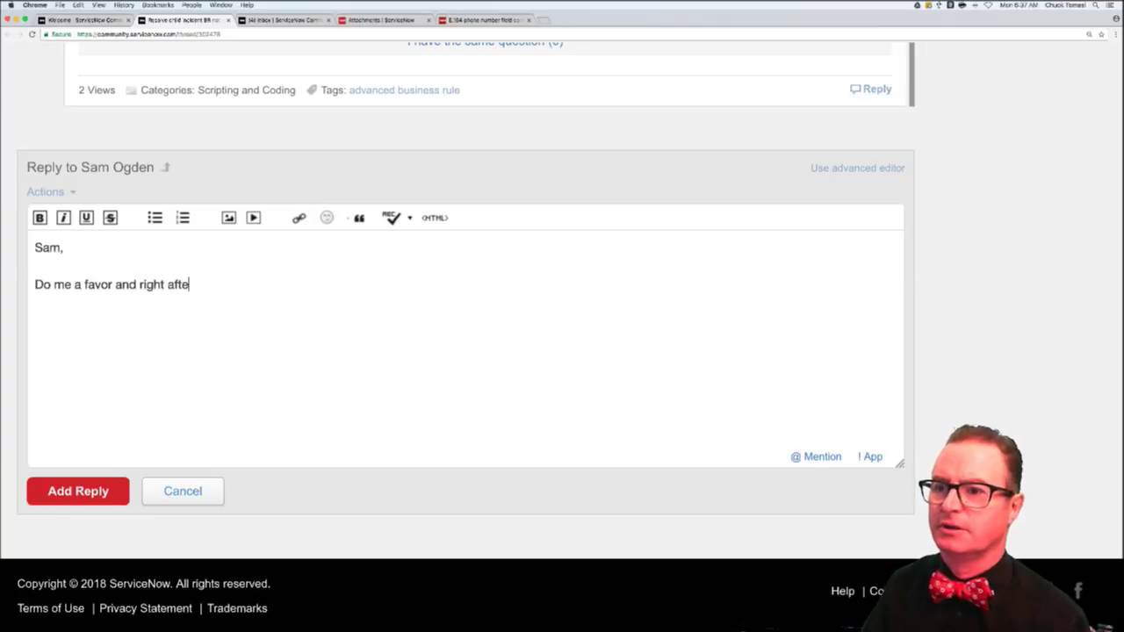
type("r the gr.query()")
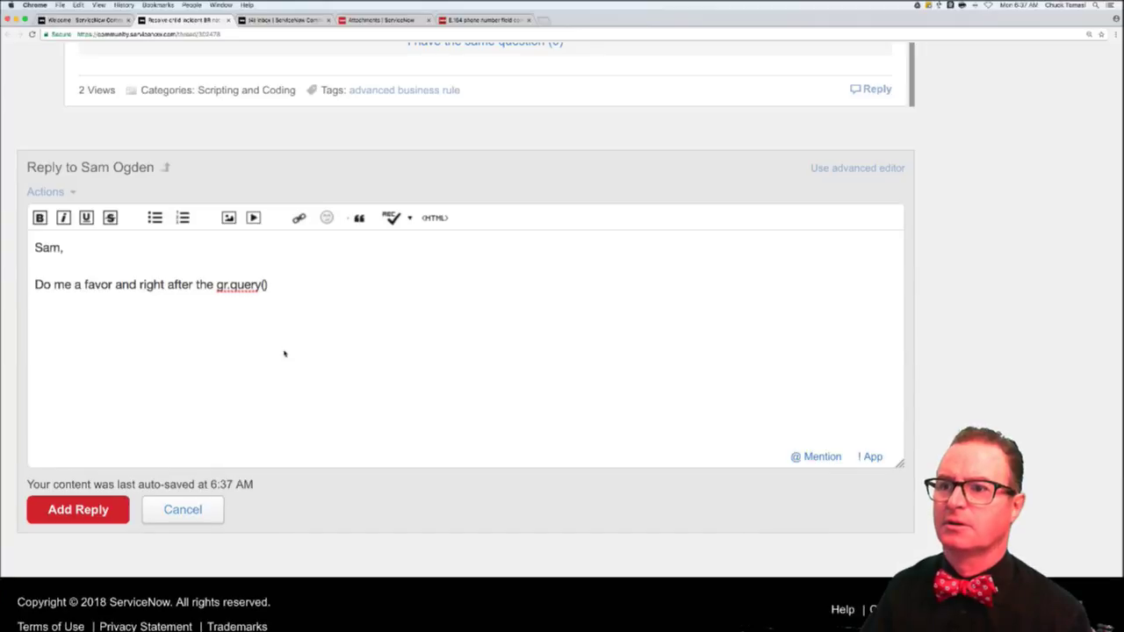
type(";")
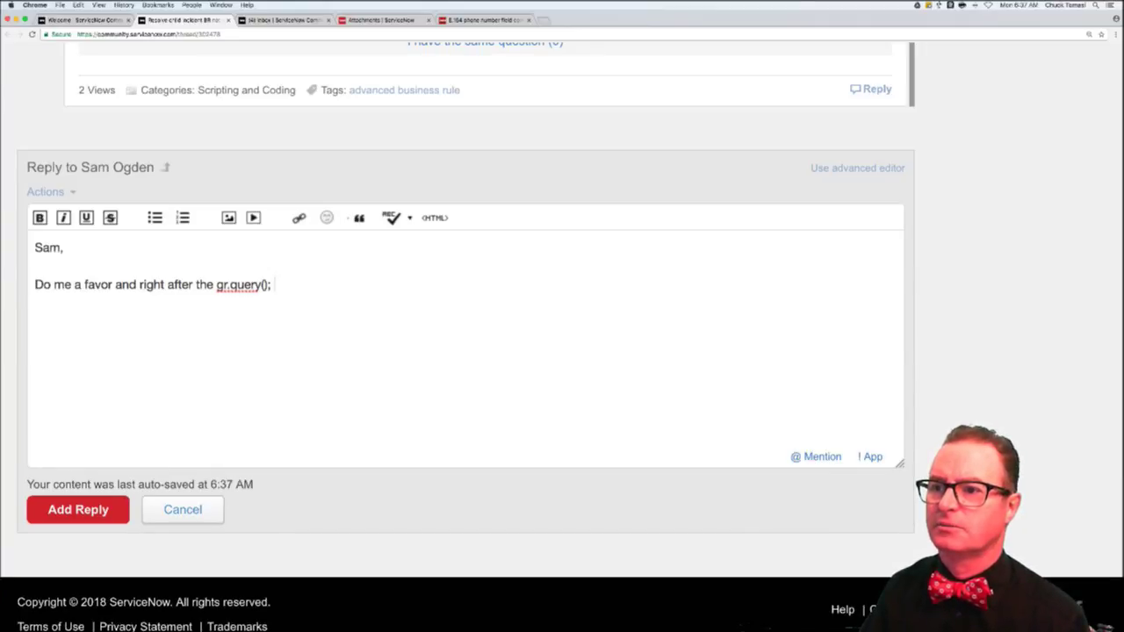
type(" check now")
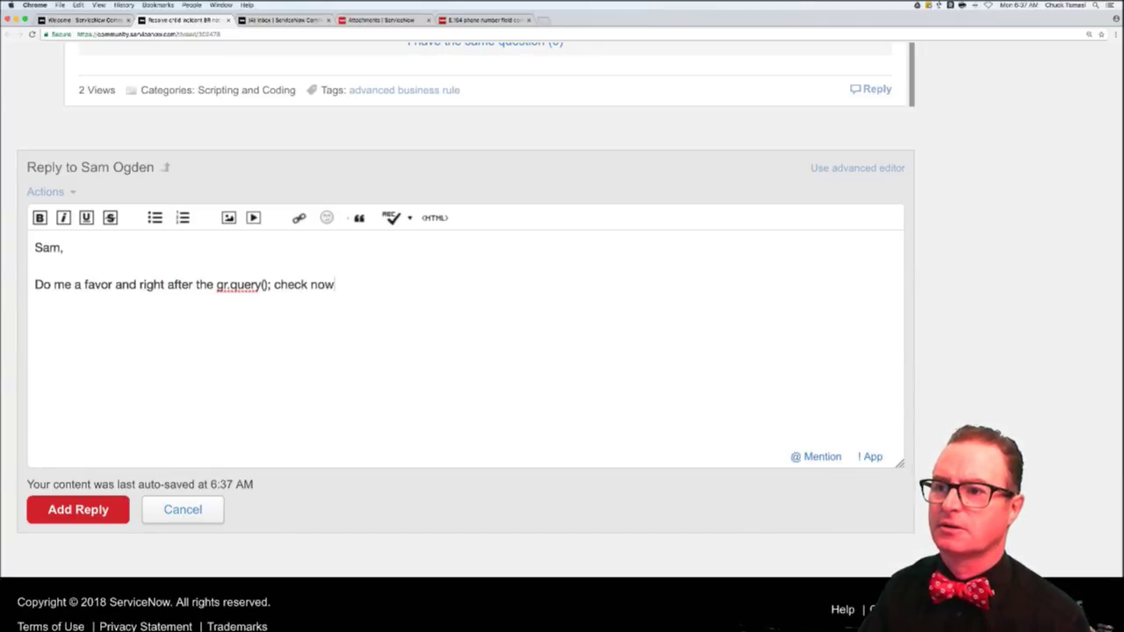
key("BackSpace")
key("BackSpace")
key("BackSpace")
type("how many")
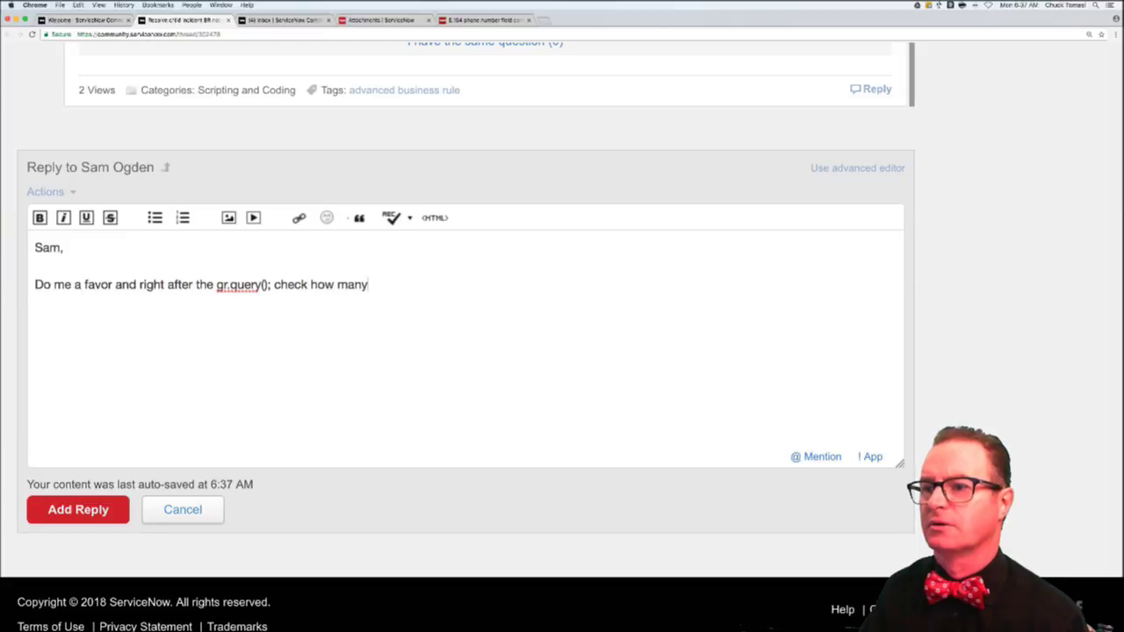
type(" records we")
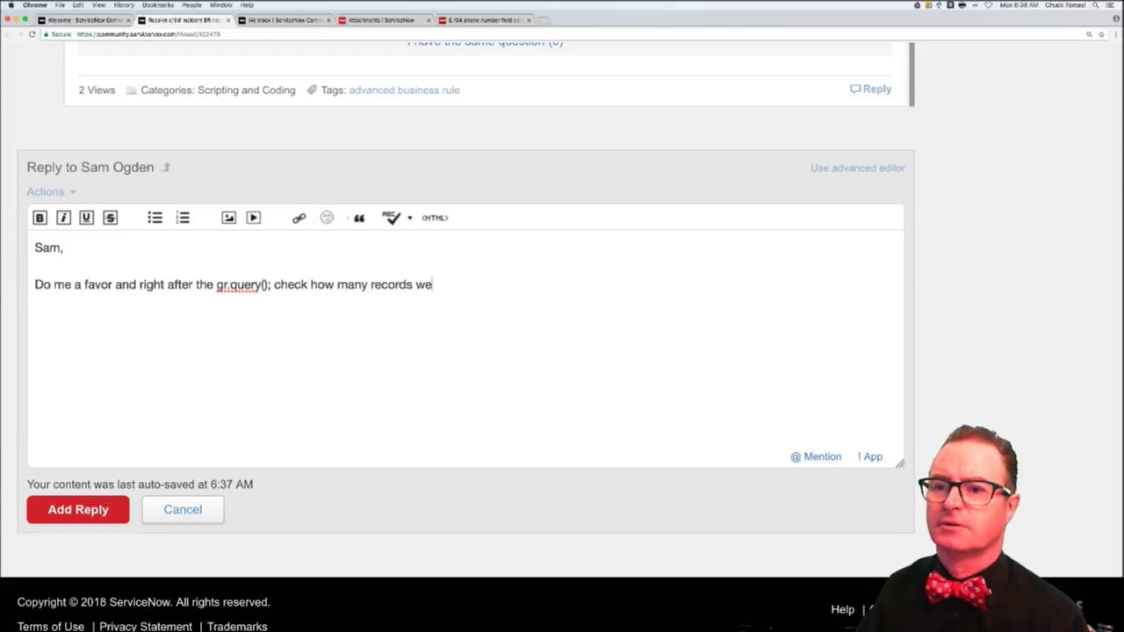
type("re found.")
key("Return")
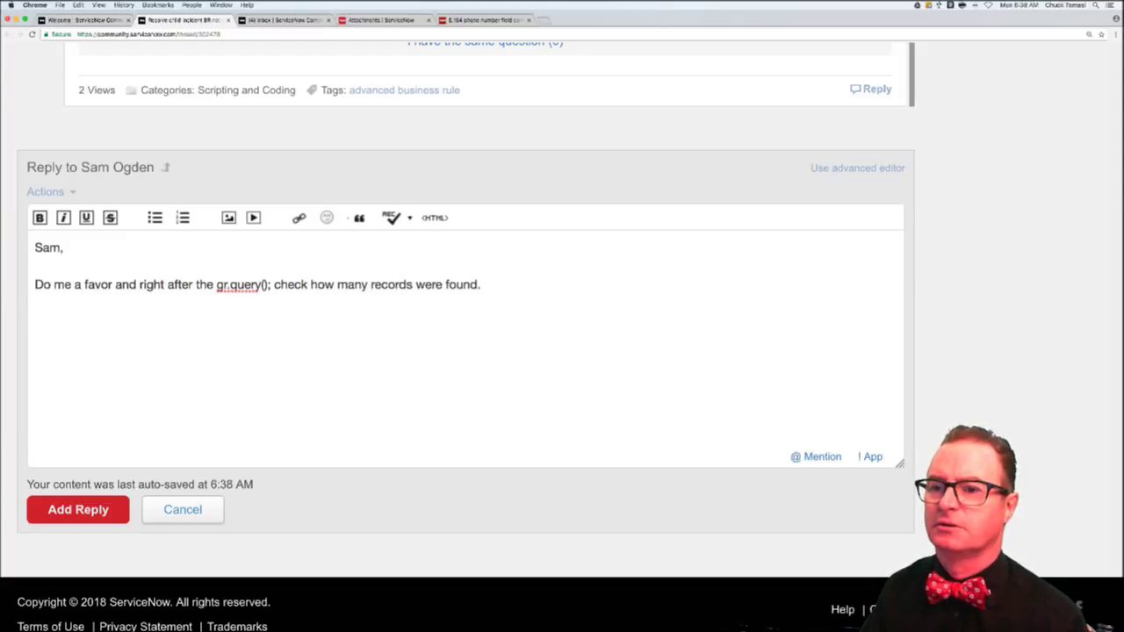
- Add the gs.info(gs.getRowCount() + ' records retrieved'); line and 'Make sure that matches.', then post
type("gs.info('")
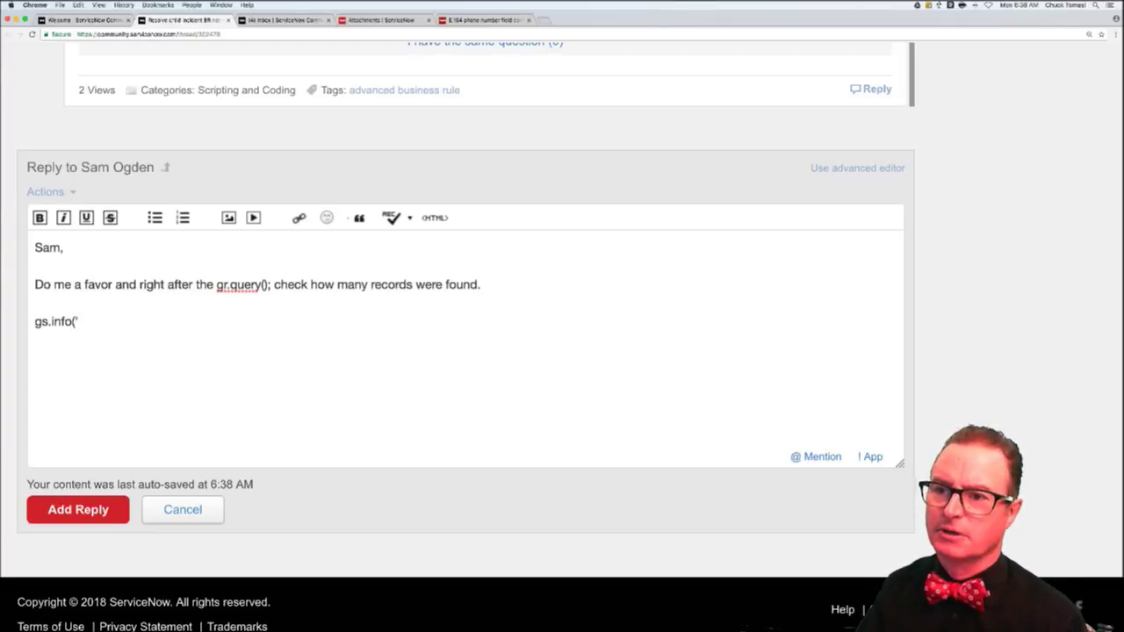
type("gs.get")
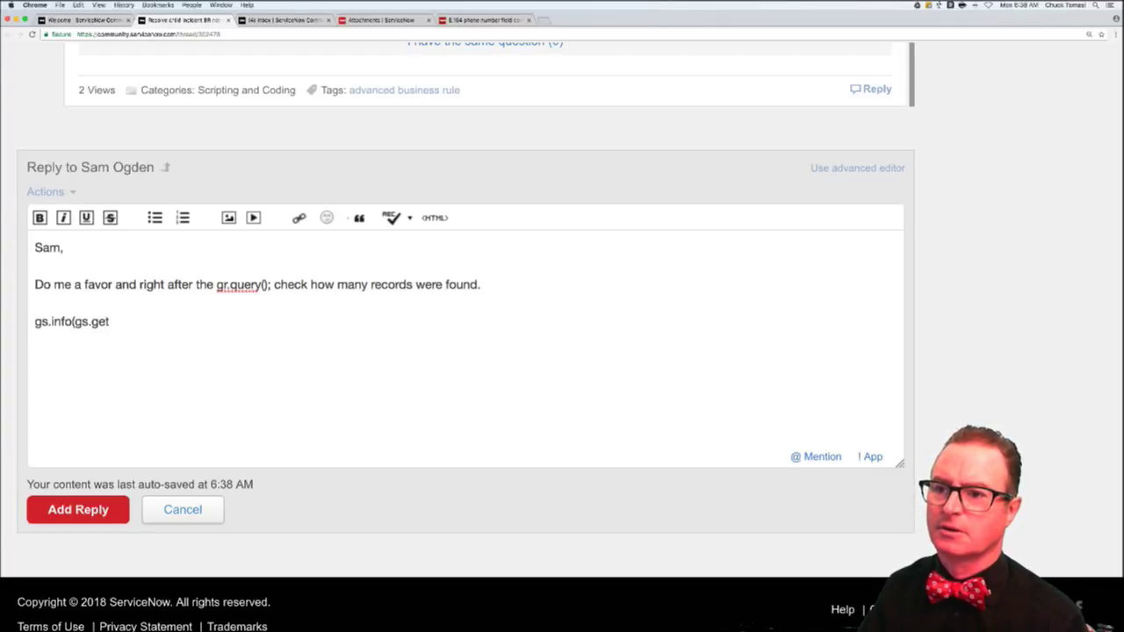
type("GetRowC")
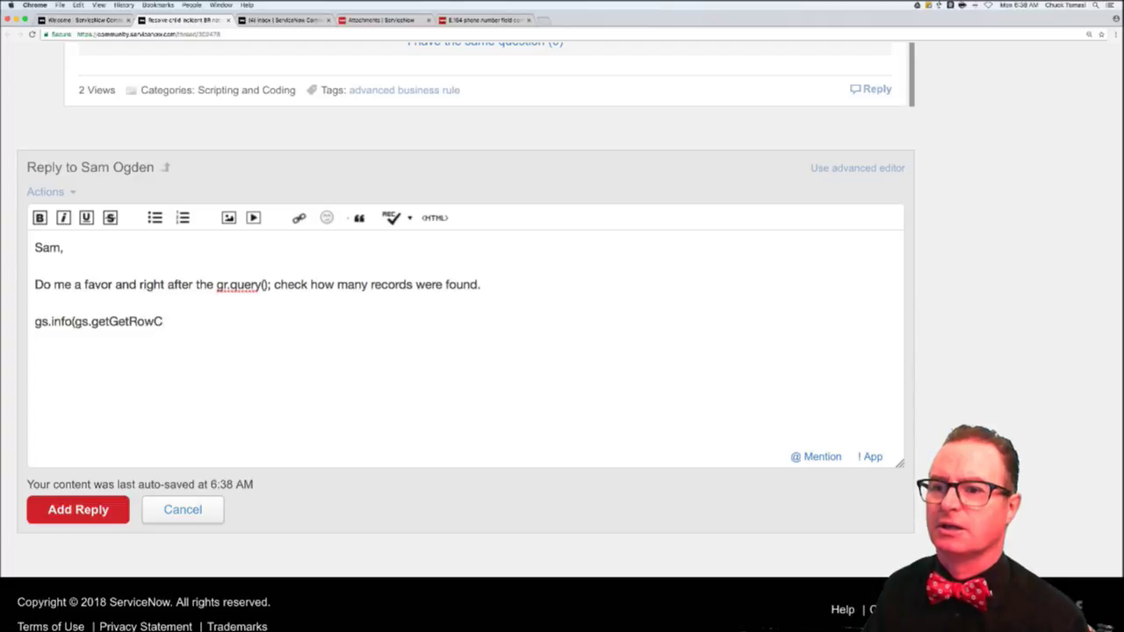
type("ount")
key("BackSpace")
key("BackSpace")
key("BackSpace")
key("BackSpace")
key("BackSpace")
key("BackSpace")
key("BackSpace")
key("BackSpace")
key("BackSpace")
key("BackSpace")
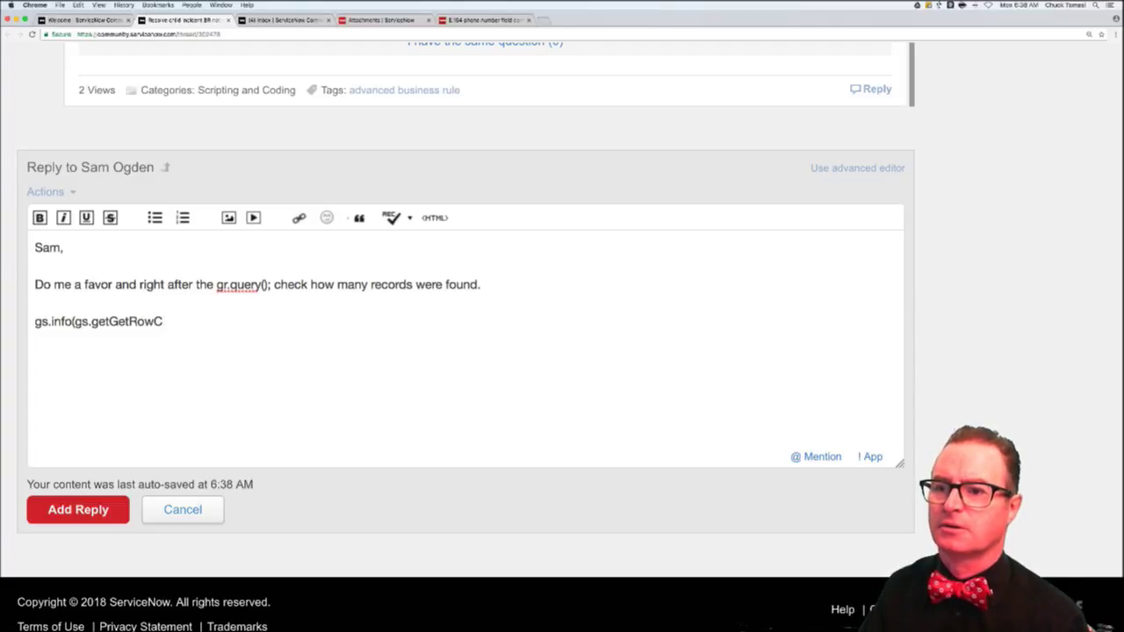
key("BackSpace")
type("RowCo")
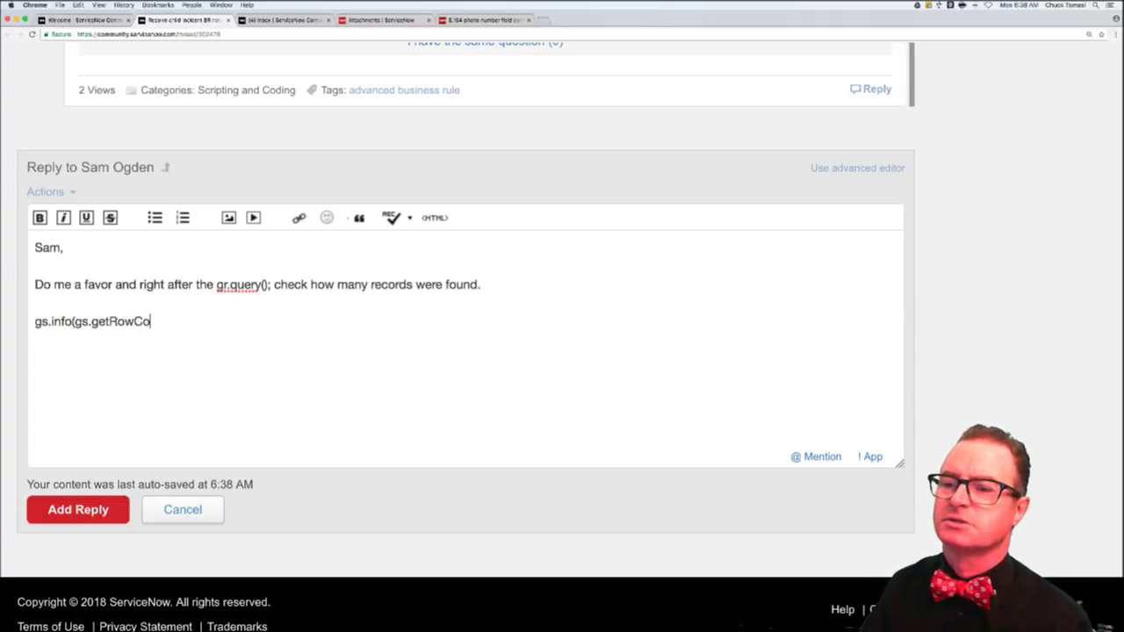
type("unt() +")
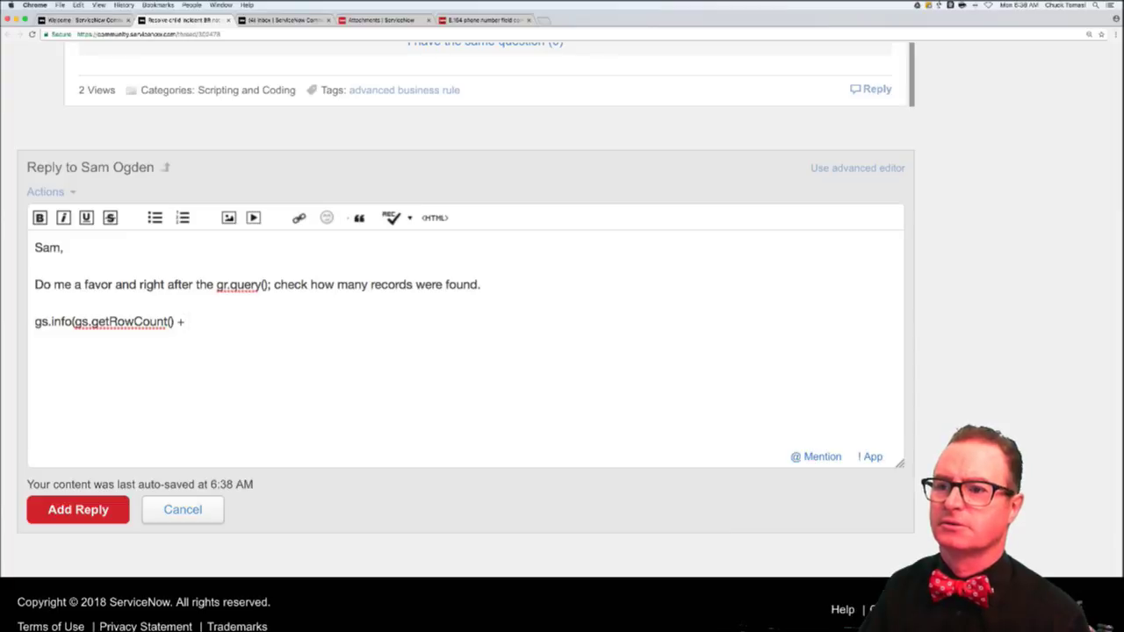
type(" ' records r")
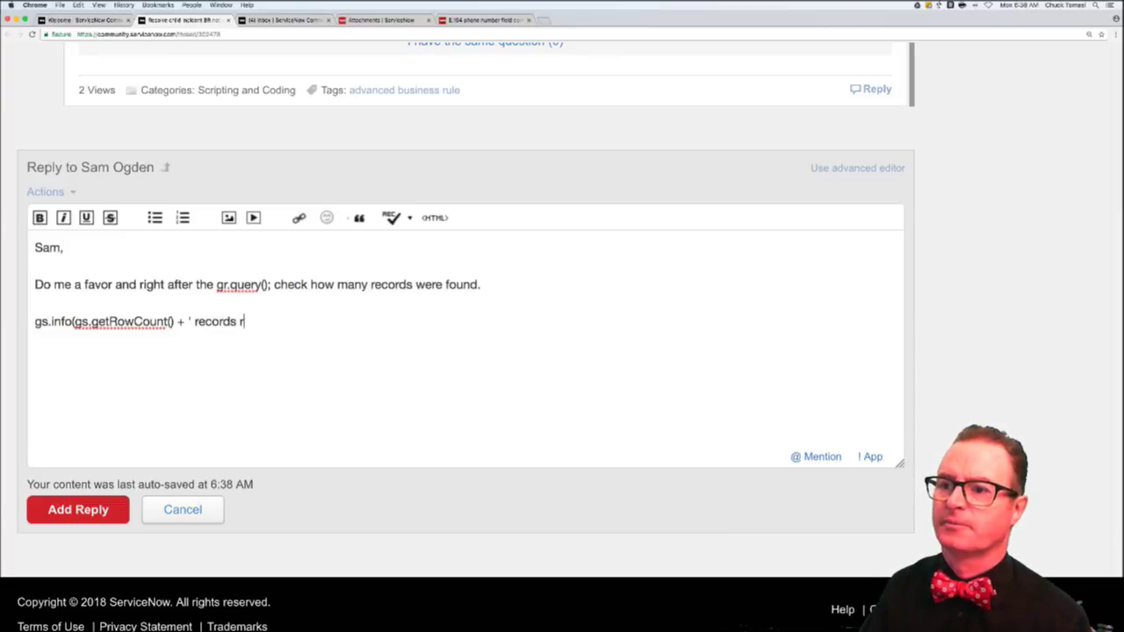
type("etrieved')")
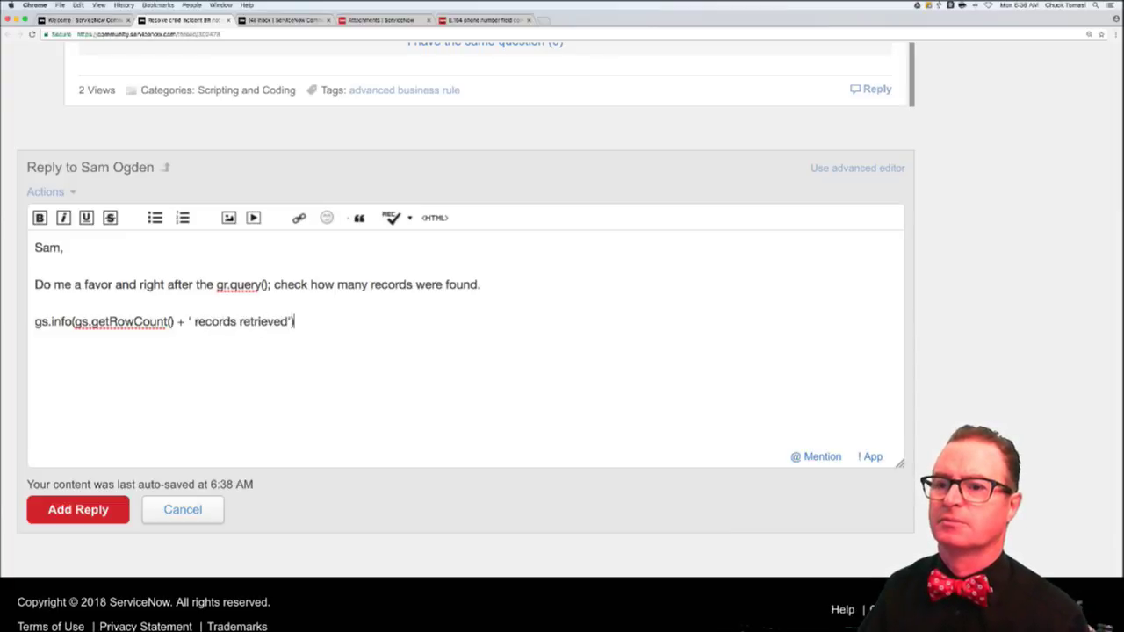
type(";")
key("Return")
key("Return")
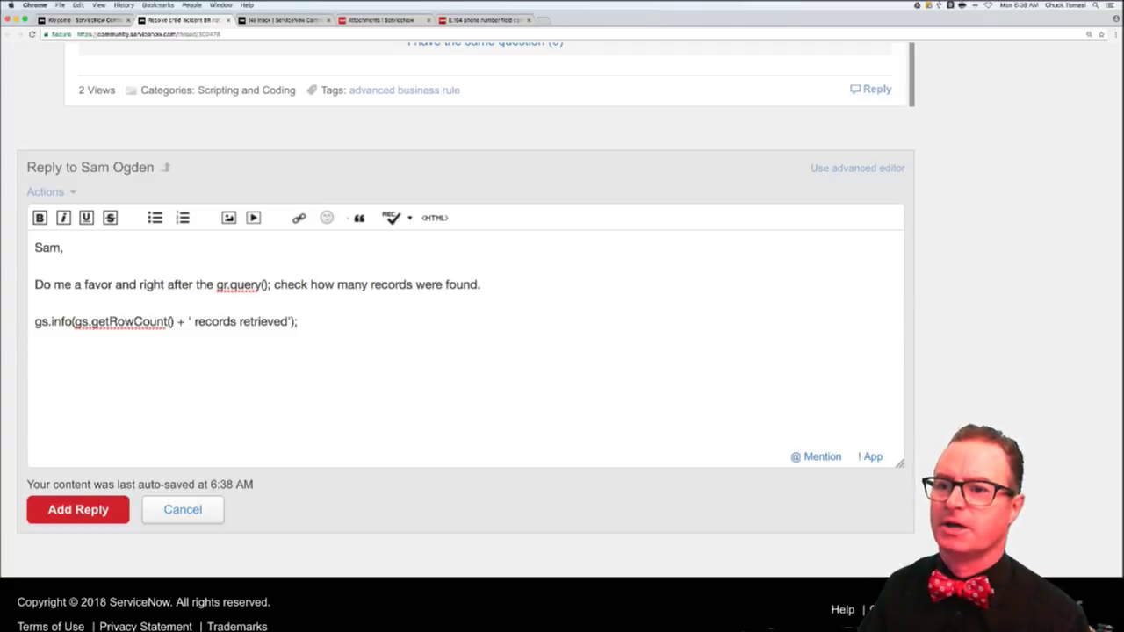
type("Make sure that mat")
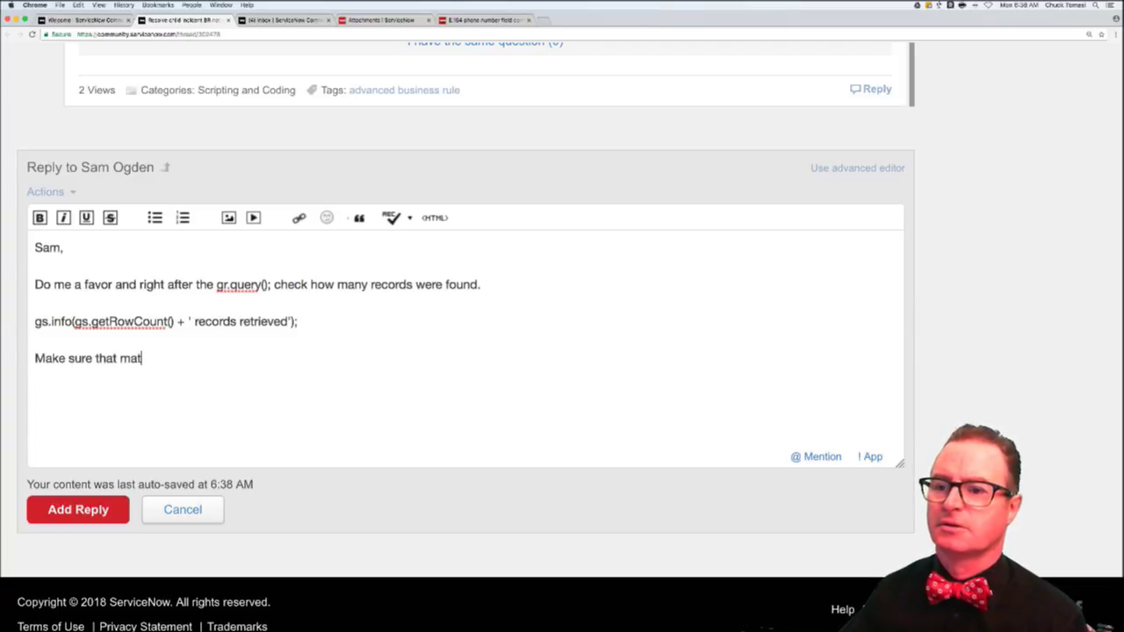
type("ches.")
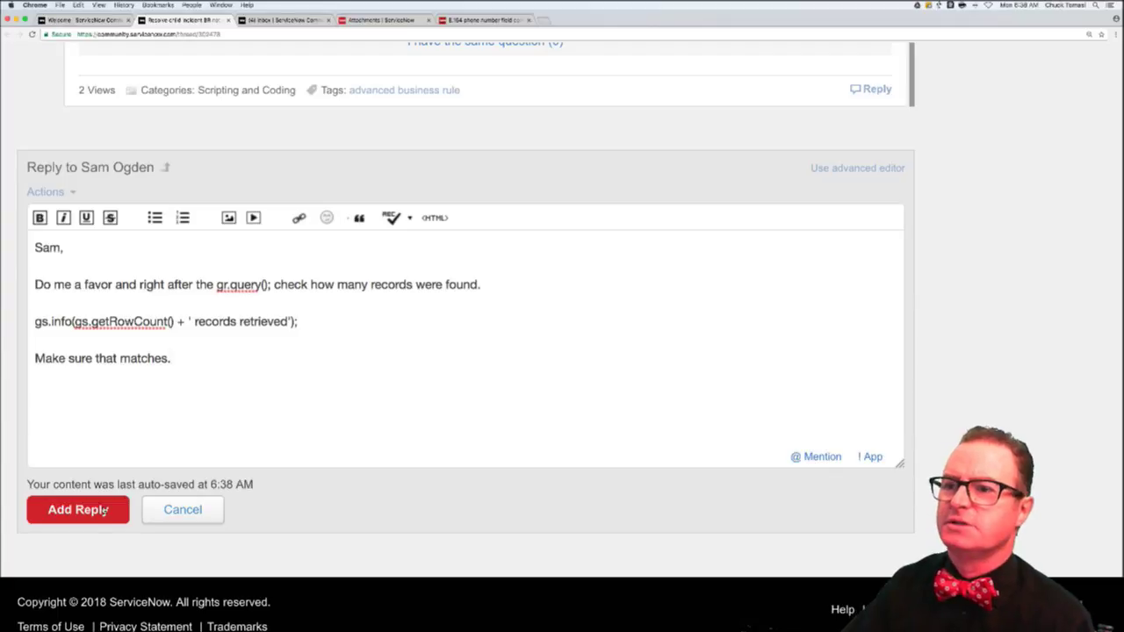
left_click(104, 510)
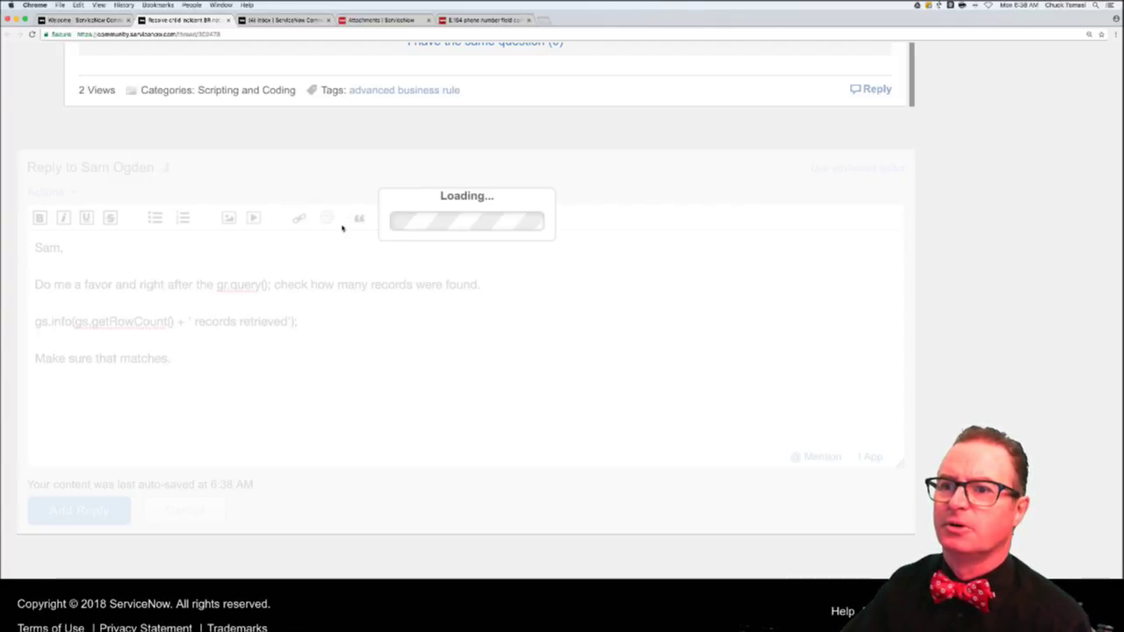
- Close the child-incident thread, reload the list, and open the multiple functionality check question in a new tab
scroll(334, 237, "up", 5)
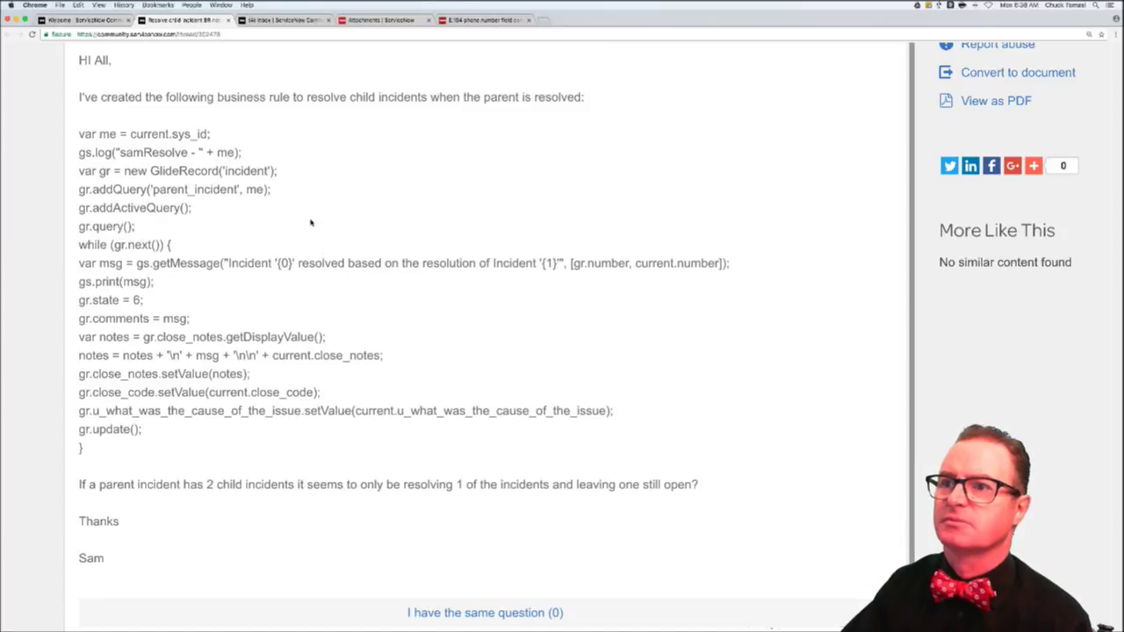
left_click(228, 20)
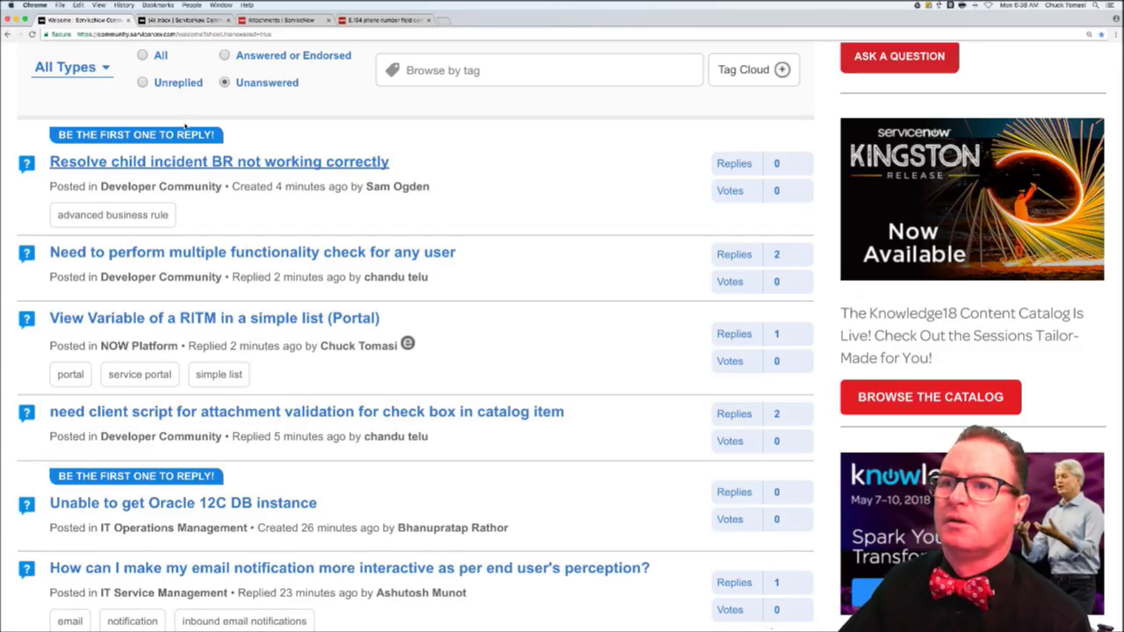
left_click(231, 156)
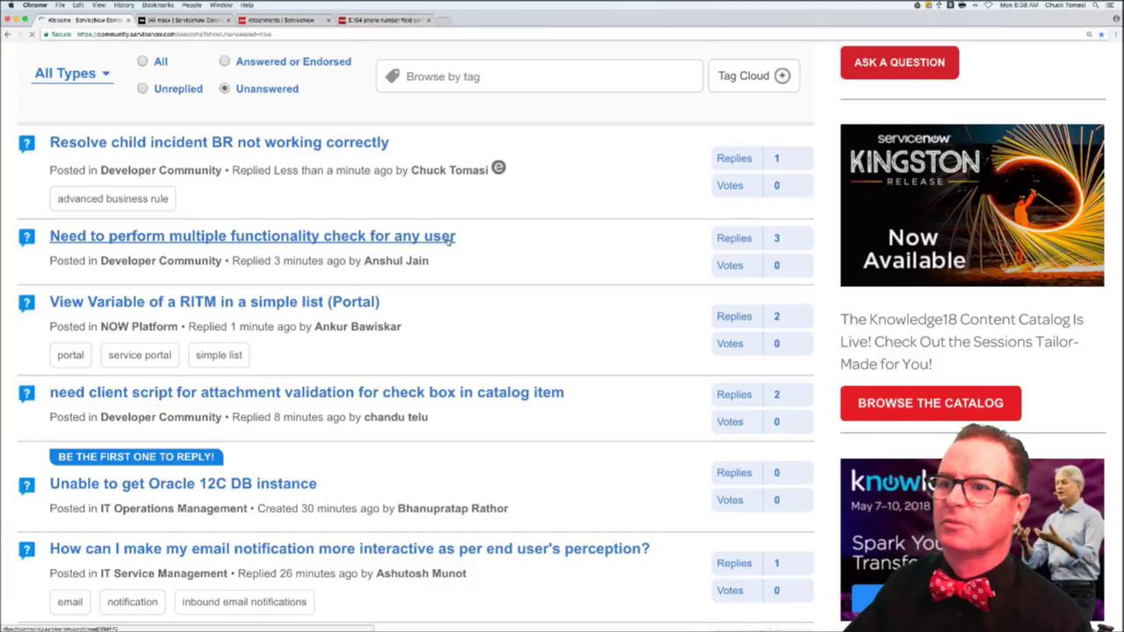
scroll(475, 260, "down", 1)
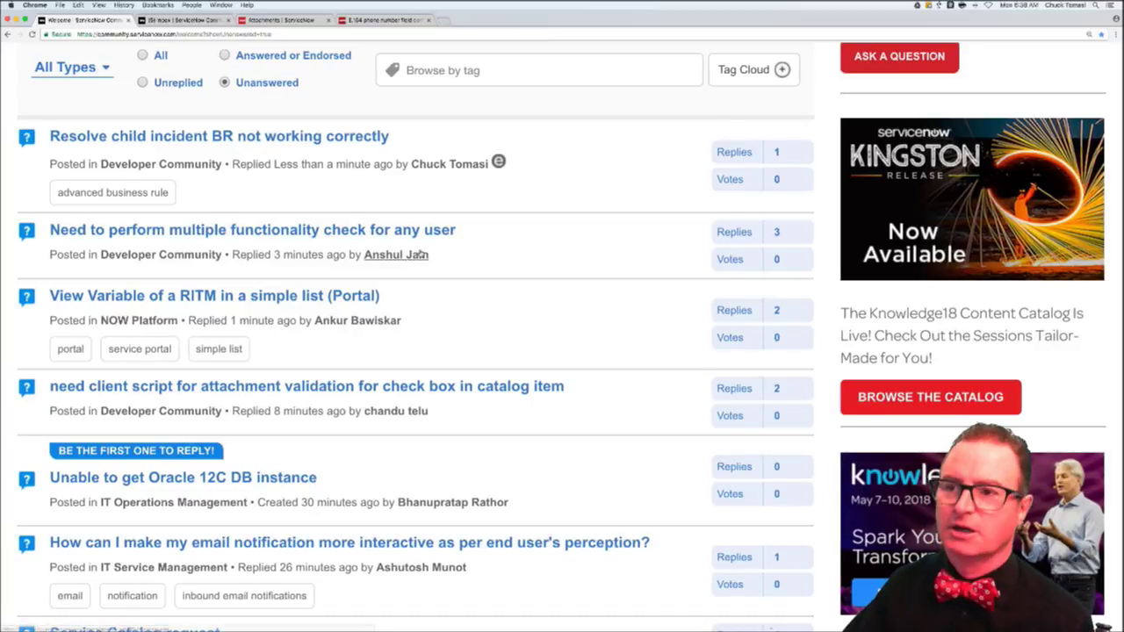
left_click(356, 230, "super")
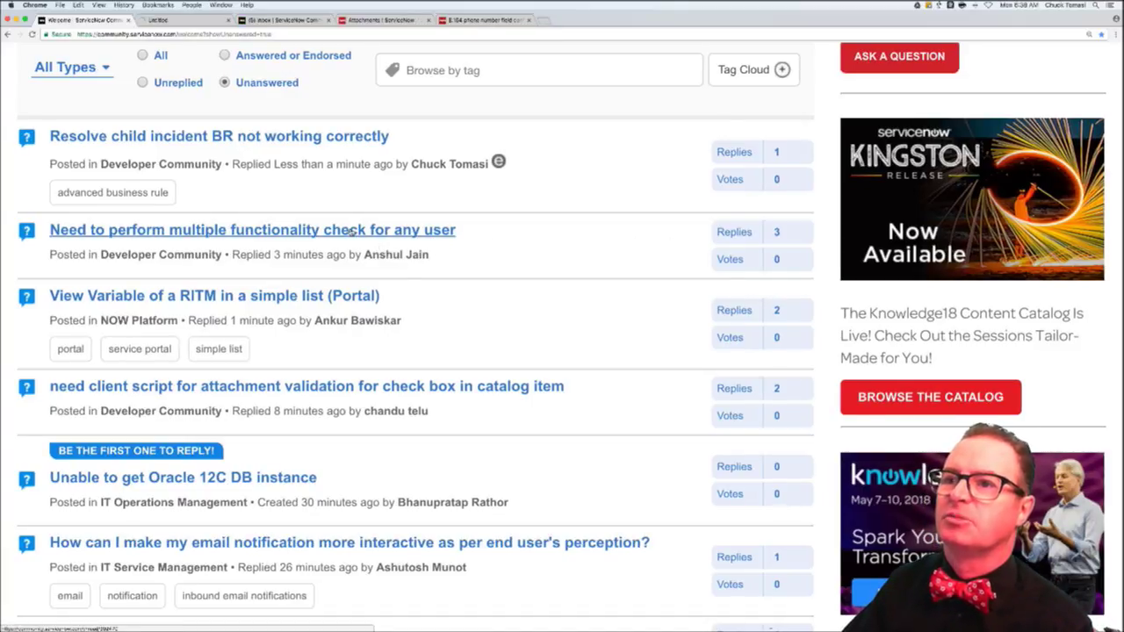
left_click(179, 19)
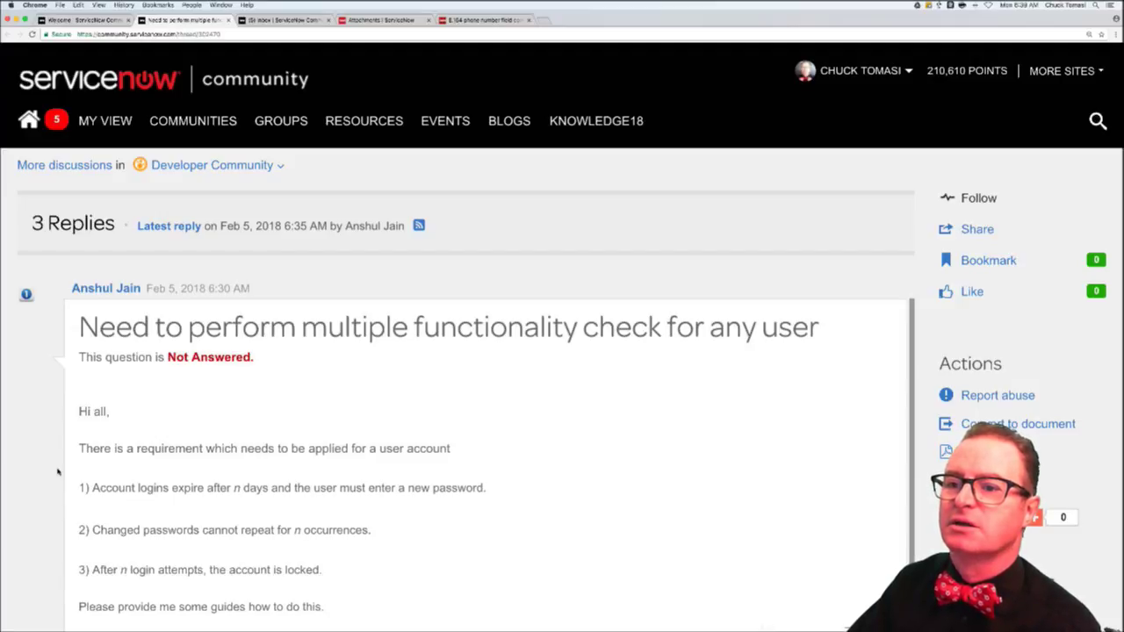
scroll(58, 472, "down", 5)
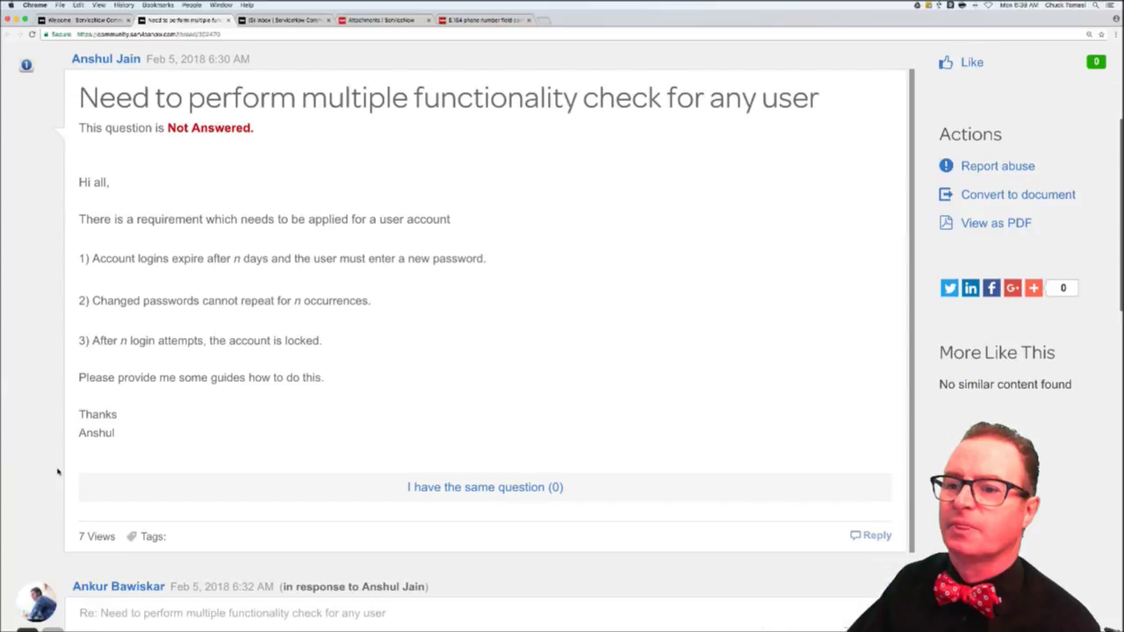
scroll(58, 472, "down", 4)
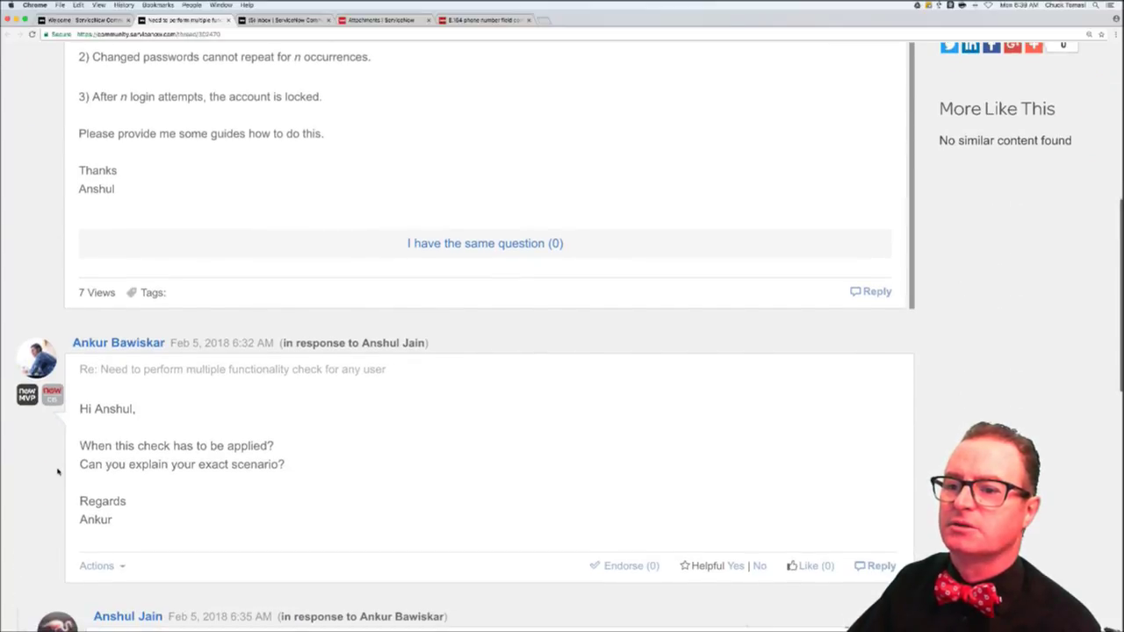
scroll(58, 472, "down", 1)
scroll(58, 472, "down", 3)
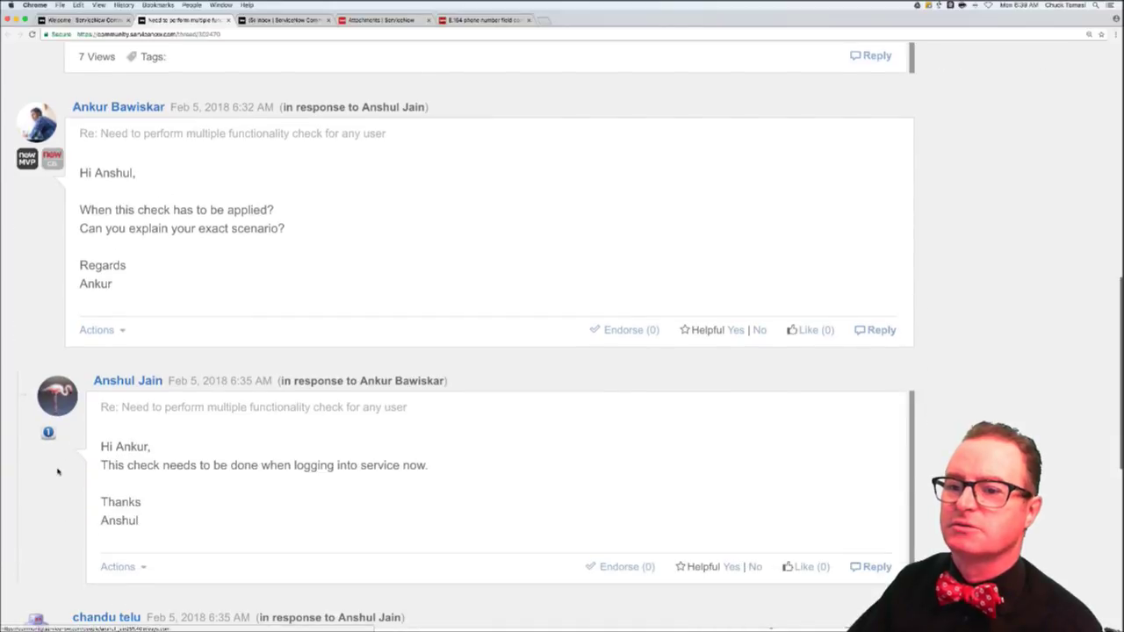
scroll(58, 472, "down", 1)
scroll(58, 473, "down", 3)
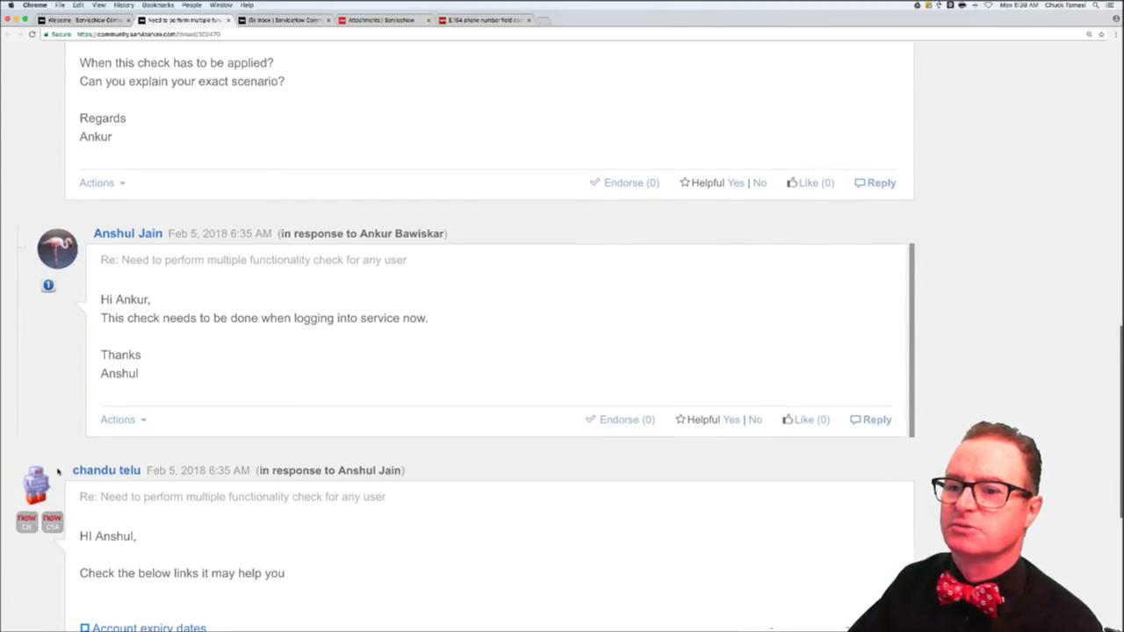
scroll(58, 472, "up", 1)
scroll(58, 472, "down", 2)
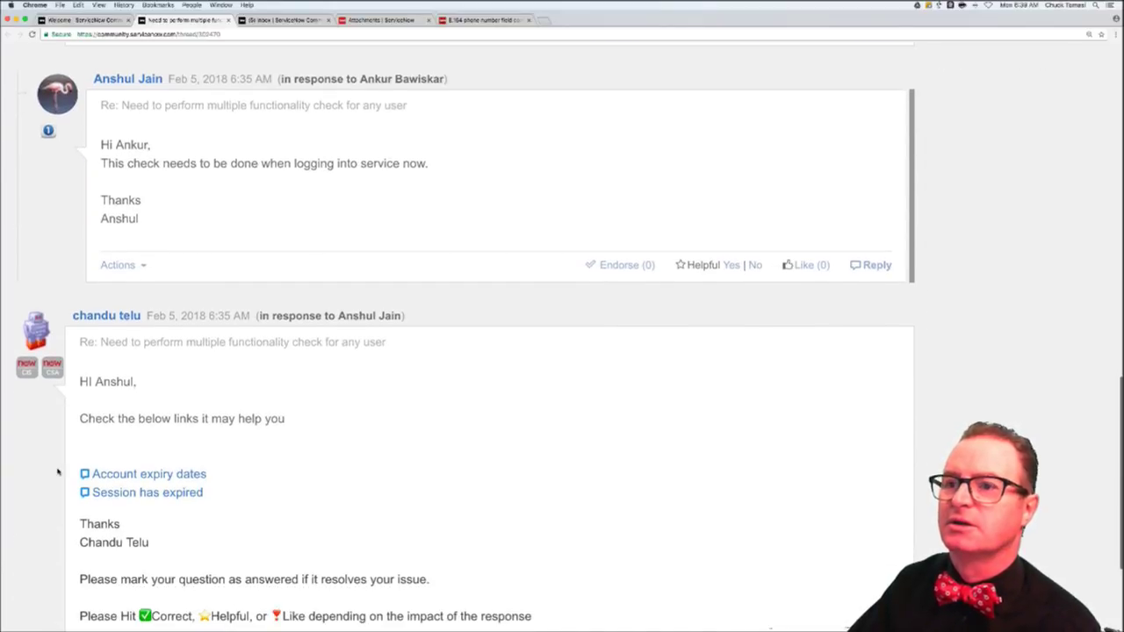
scroll(58, 472, "down", 3)
scroll(58, 472, "up", 7)
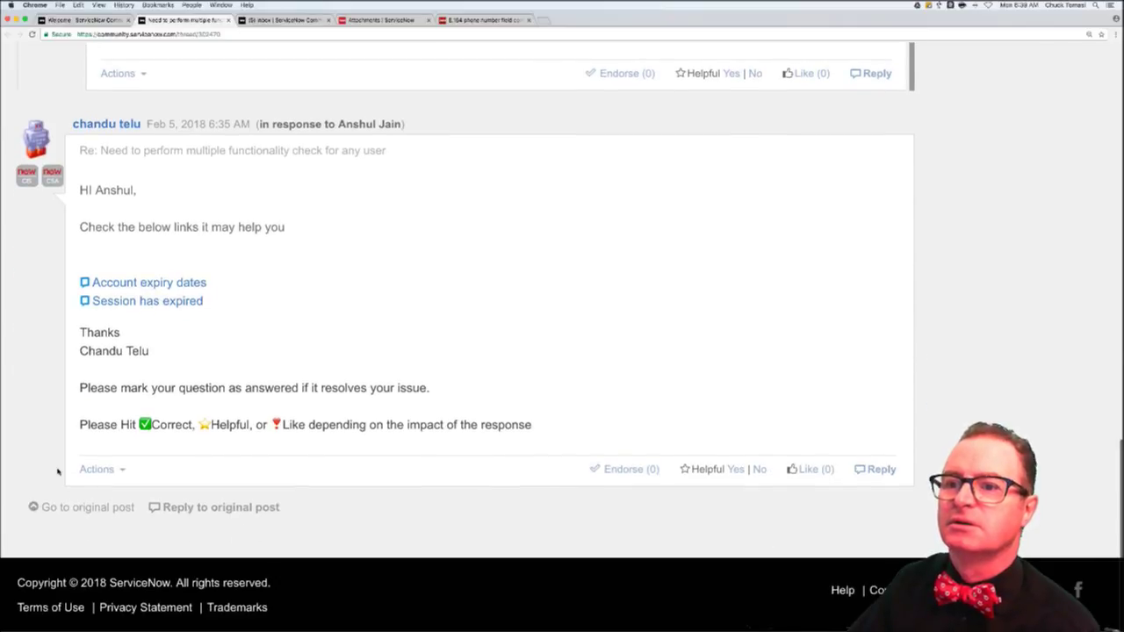
scroll(58, 472, "up", 4)
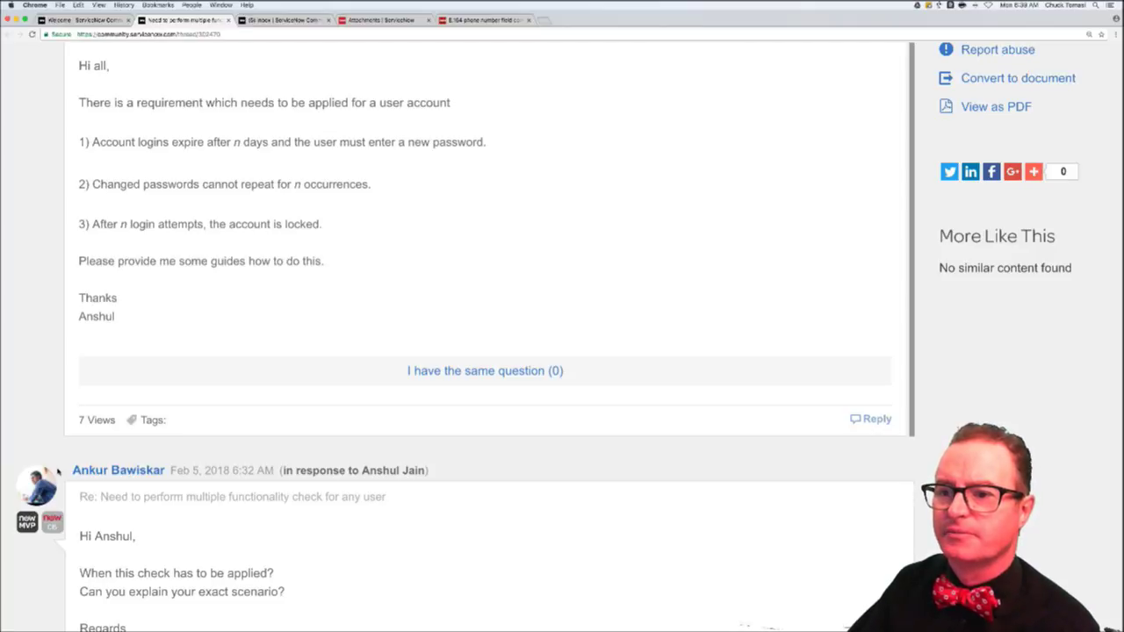
scroll(58, 472, "down", 10)
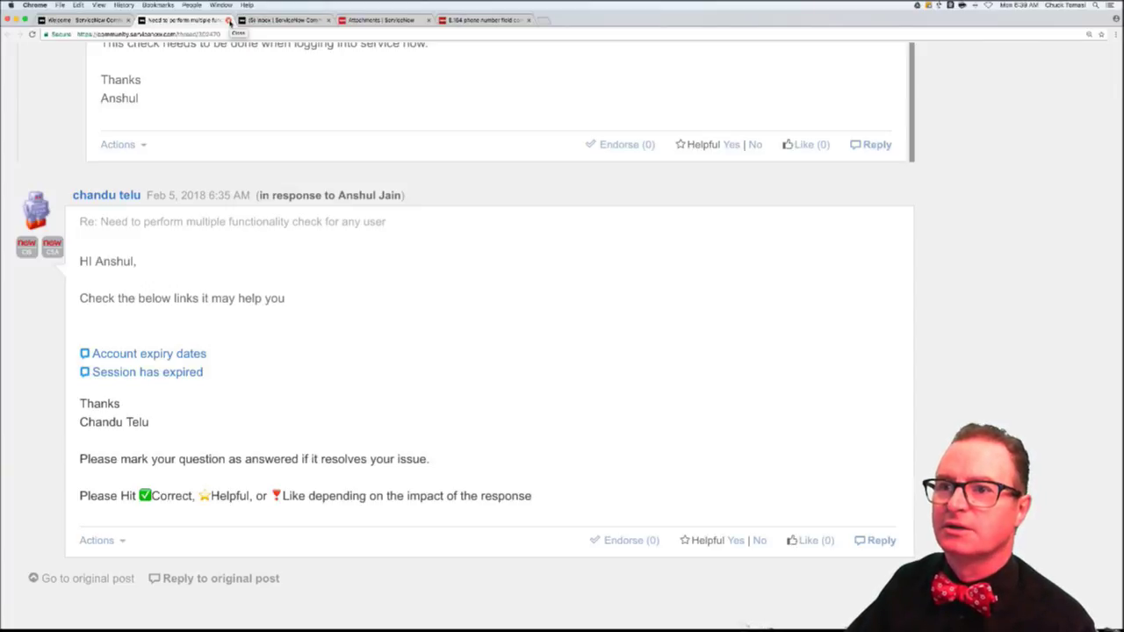
- Close the 'Need to perform multiple functionality check' tab, returning to the unanswered list
left_click(228, 19)
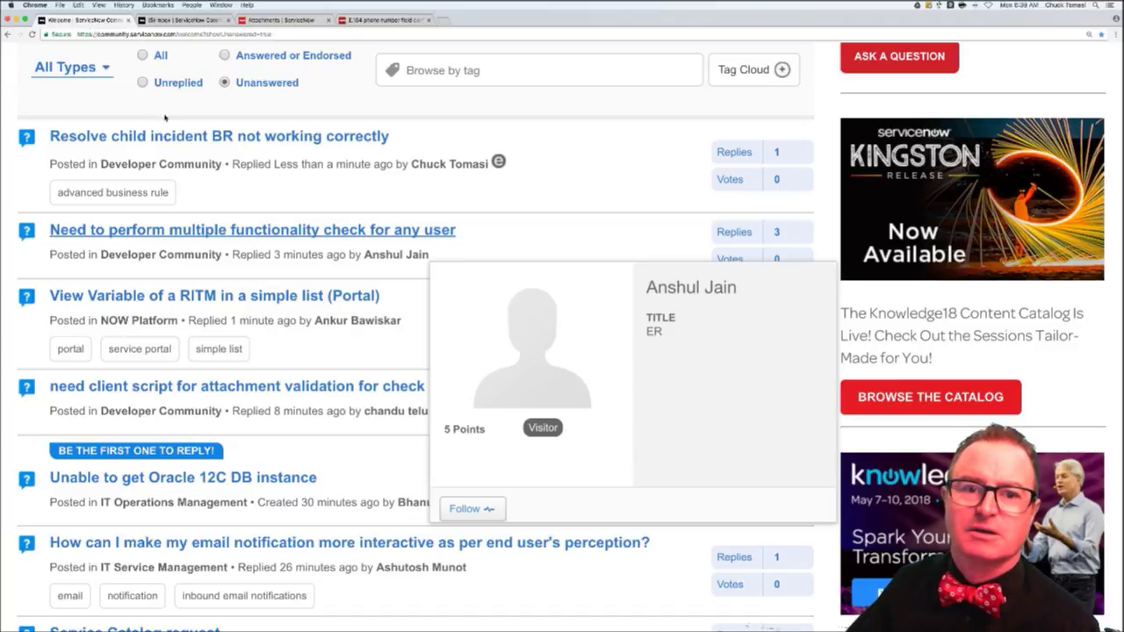
scroll(176, 149, "up", 2)
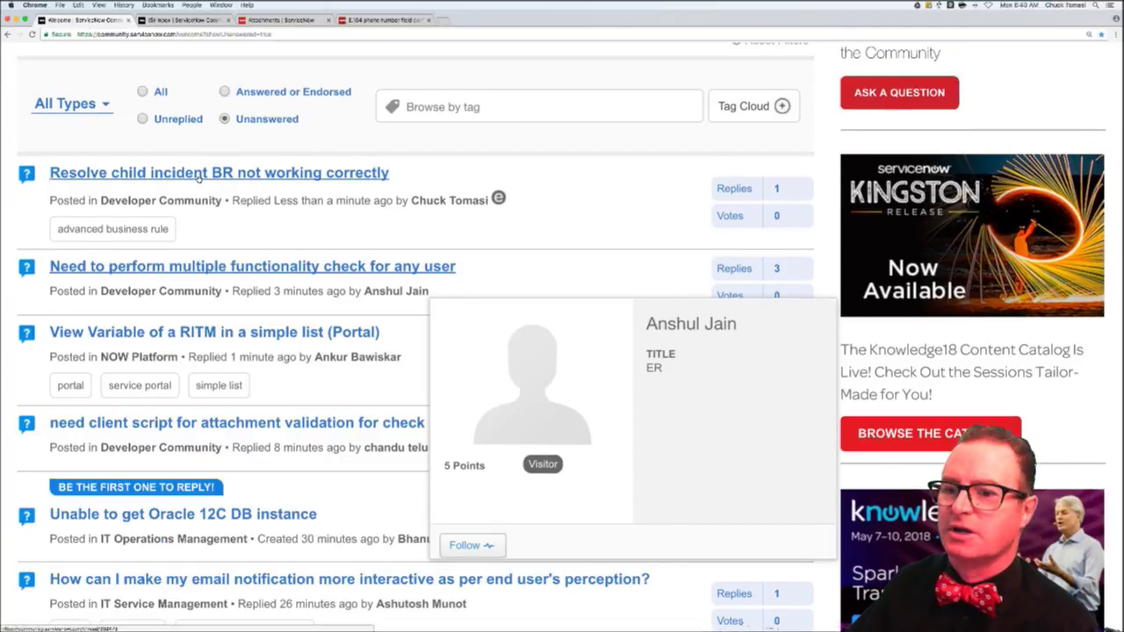
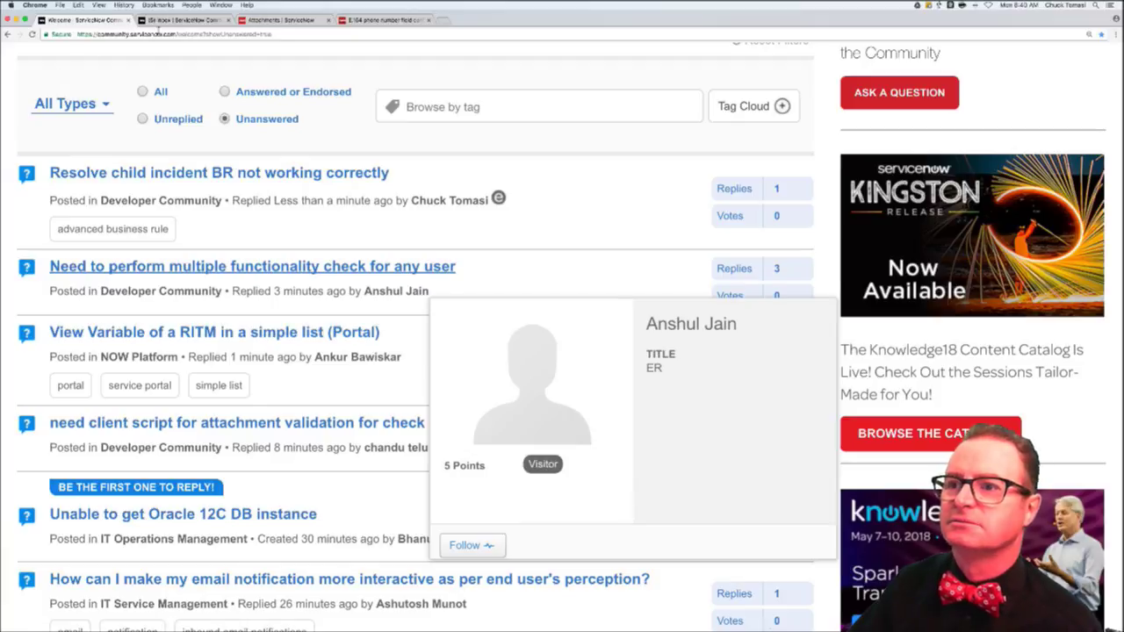
- Bring up the Community Inbox tab showing 5 unread notifications
left_click(163, 20)
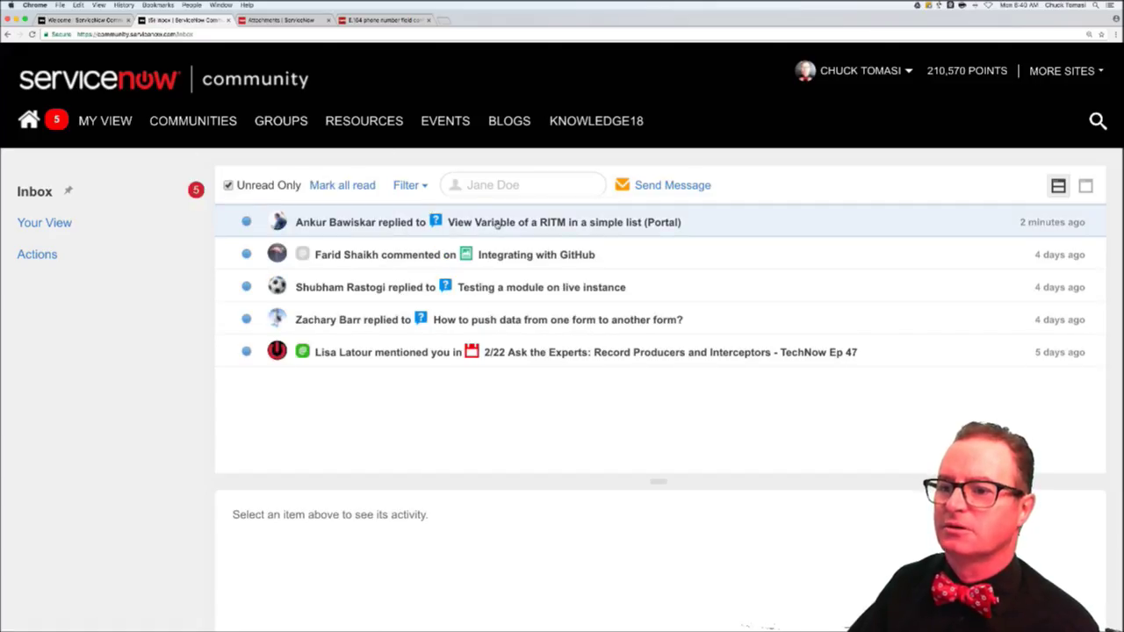
- Open the newest reply on 'View Variable of a RITM in a simple list (Portal)' and read it
left_click(498, 223)
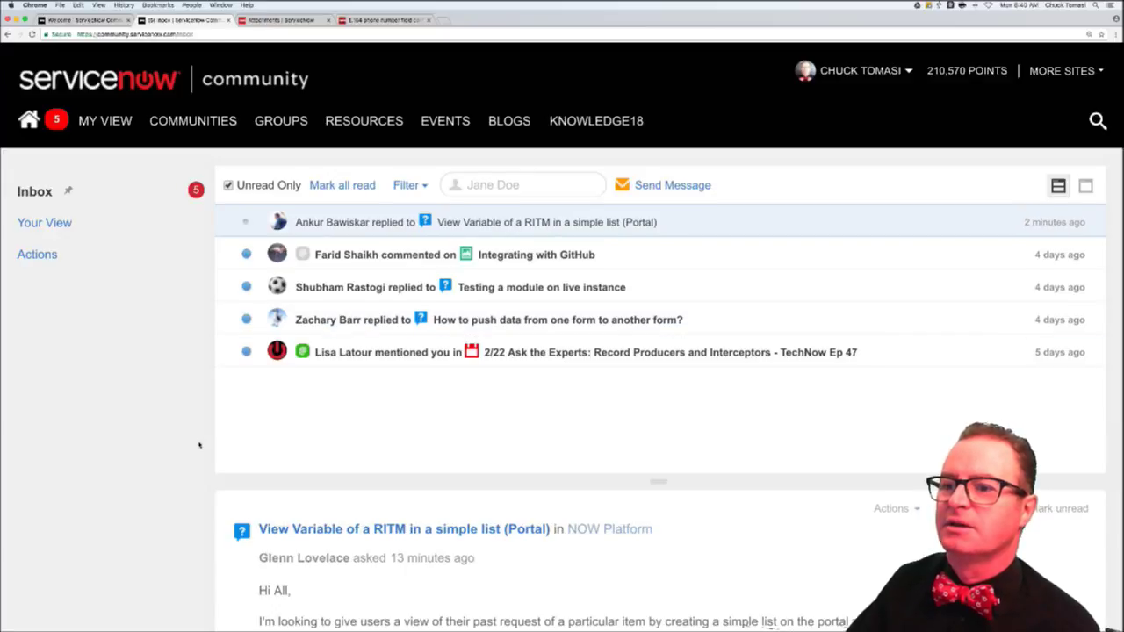
scroll(199, 445, "down", 10)
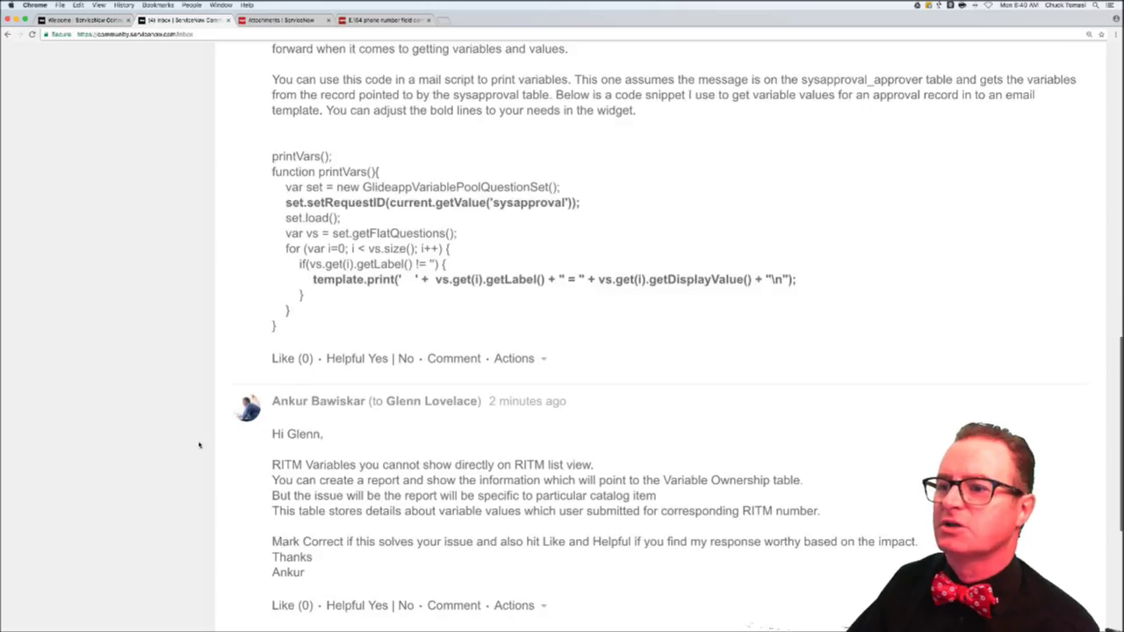
scroll(243, 428, "down", 2)
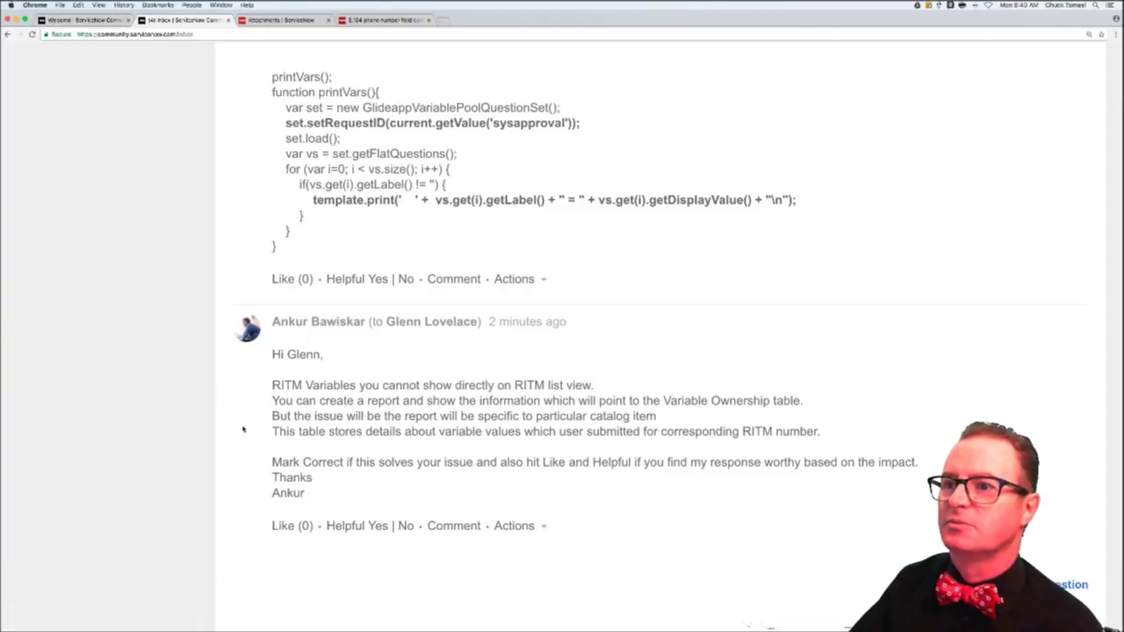
scroll(243, 428, "up", 15)
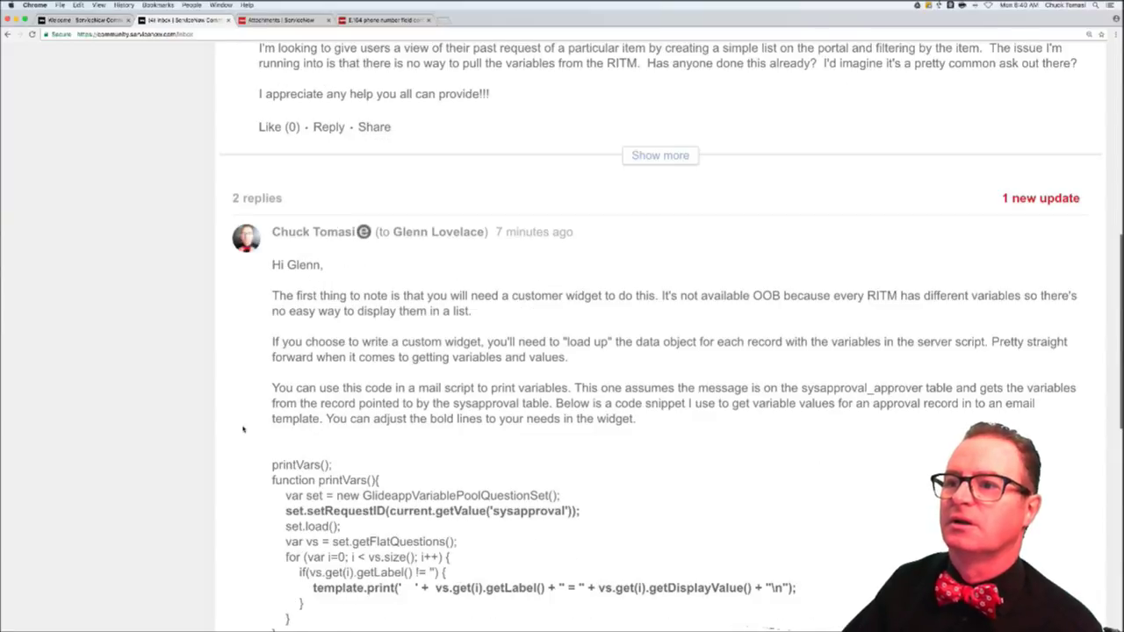
scroll(243, 427, "up", 2)
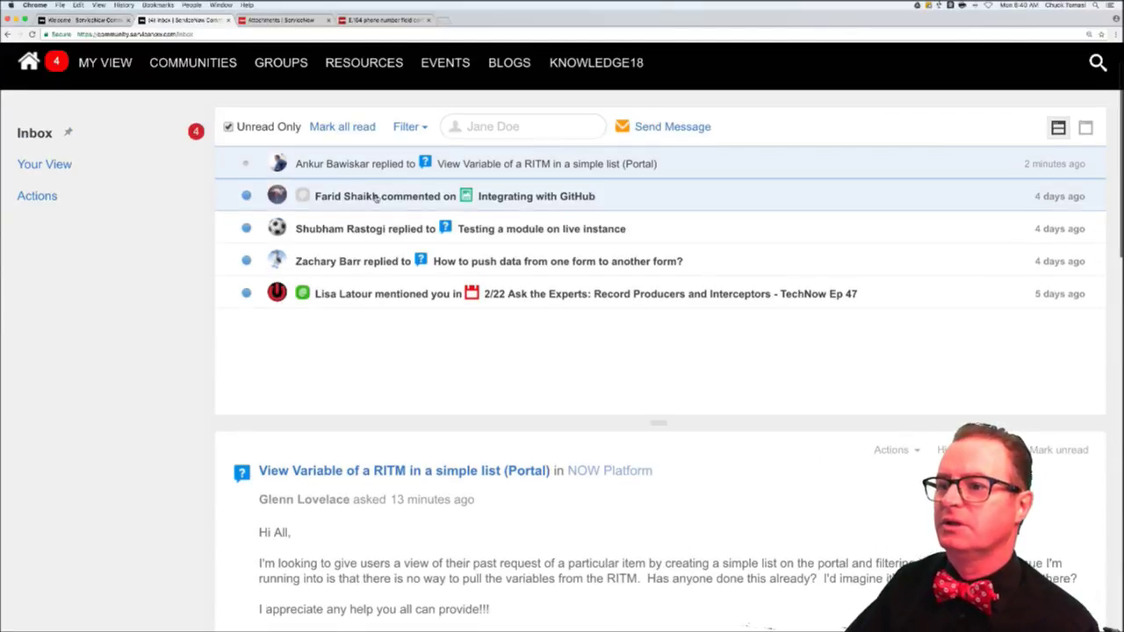
- Open the 'Integrating with GitHub' comment notification and read down to the newest comment
left_click(376, 197)
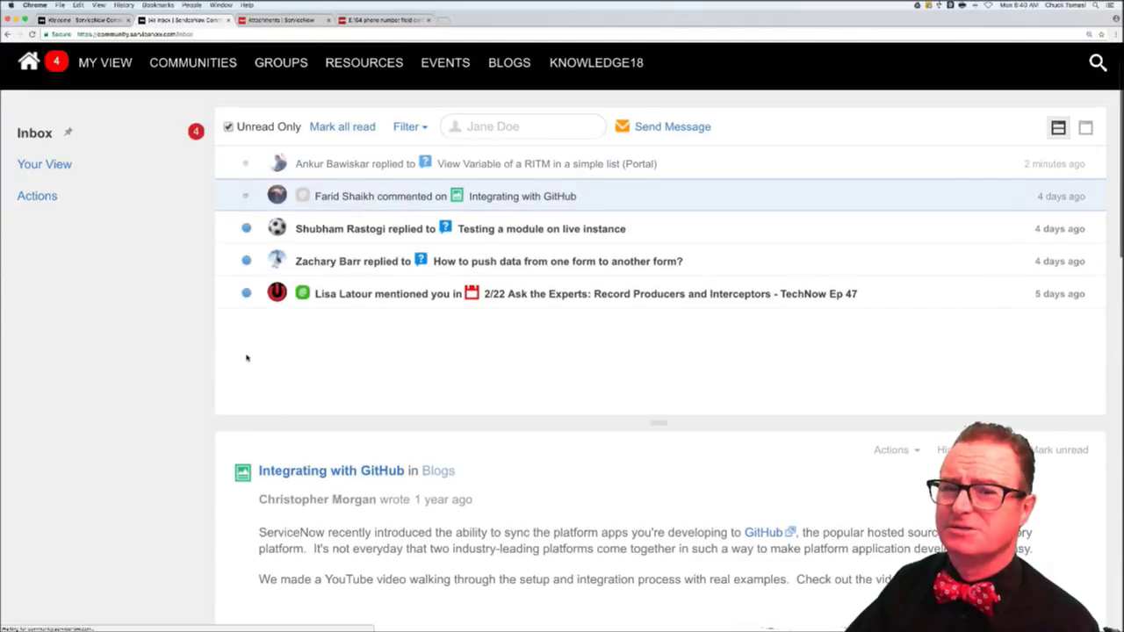
scroll(208, 456, "down", 8)
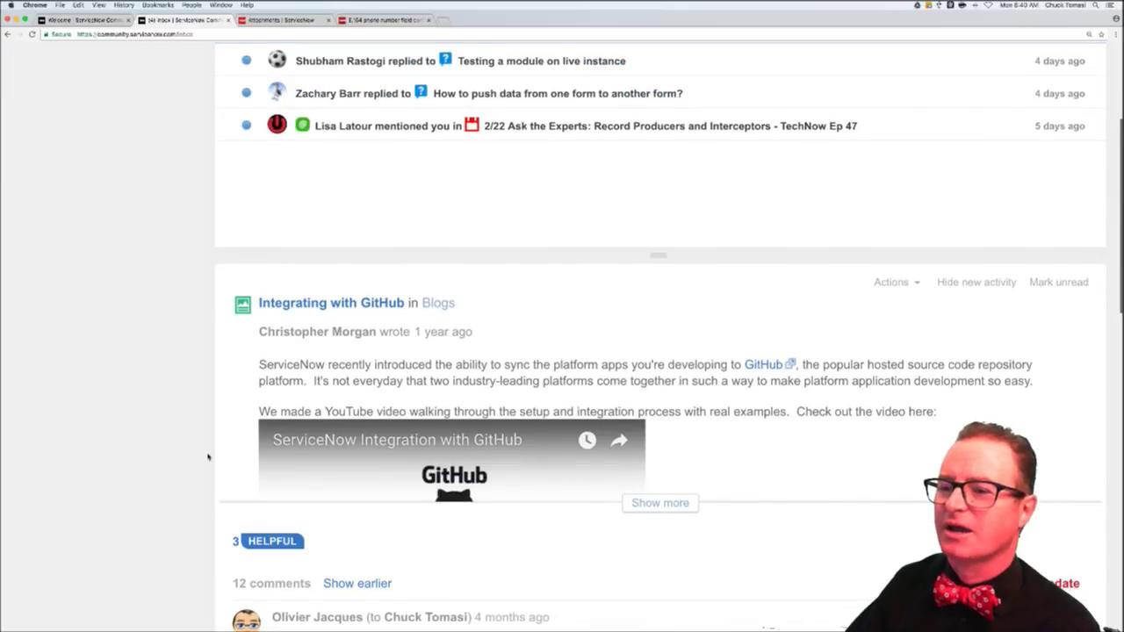
scroll(208, 457, "down", 1)
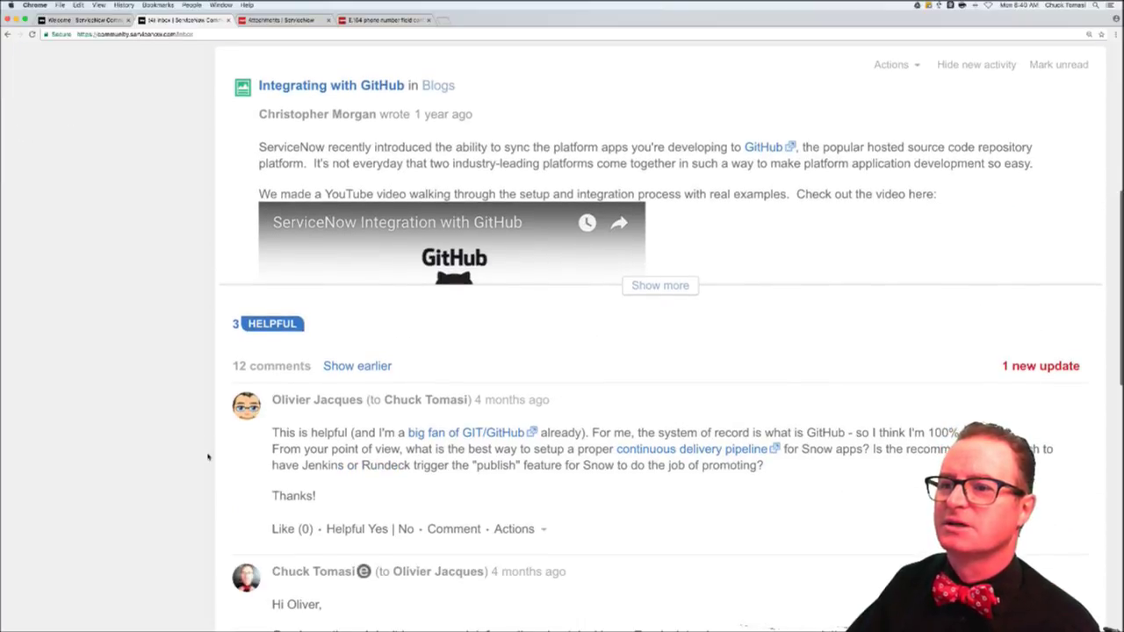
scroll(208, 456, "down", 8)
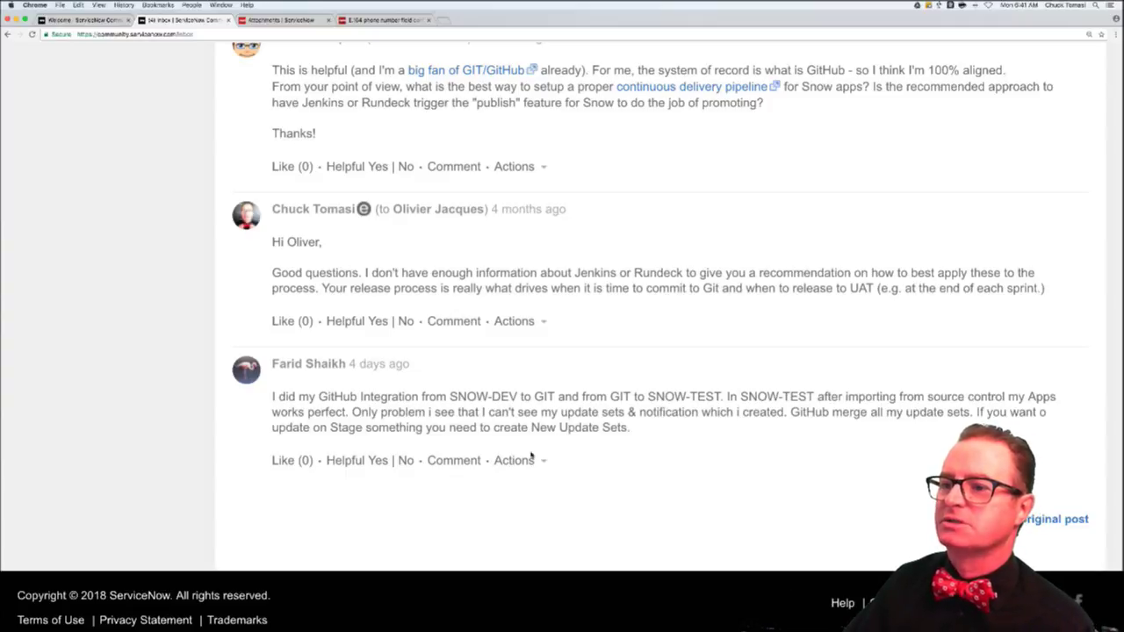
- Start a reply greeting the commenter: 'Rule #1 about GitHub integration - ONLY CONNECT IT TO DEV!', use Publish/Install
left_click(453, 461)
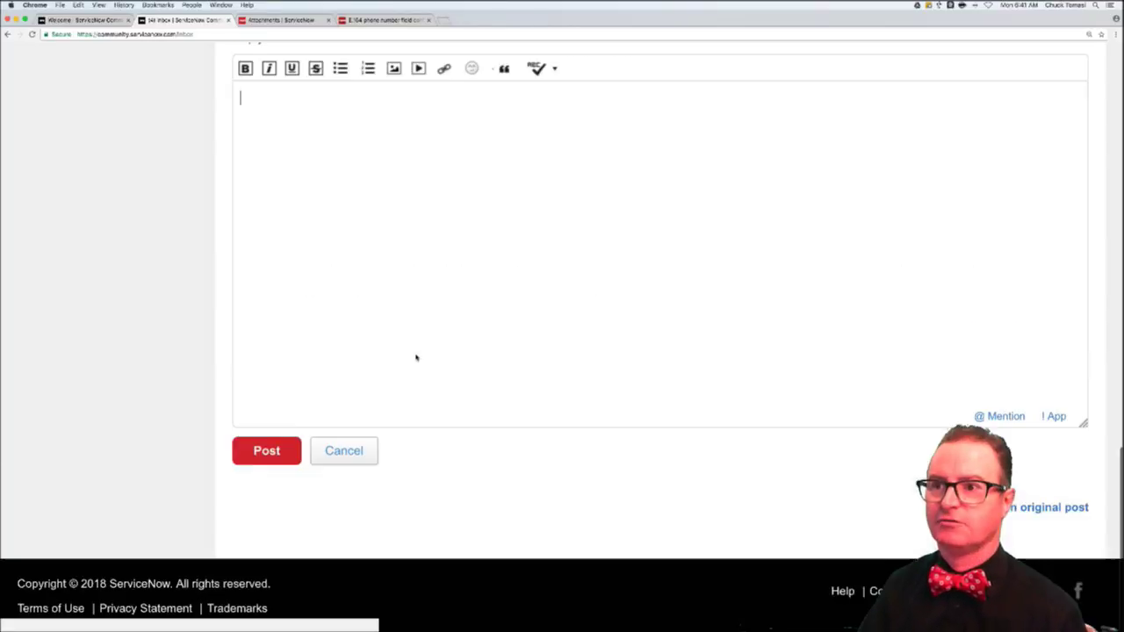
type("H")
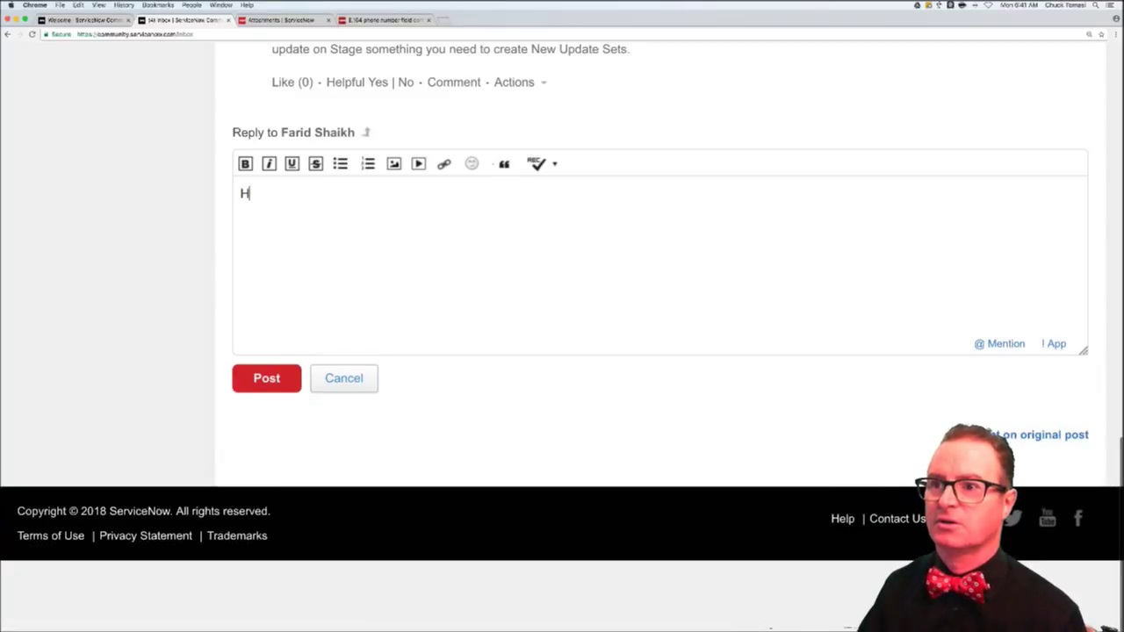
type("i Farid,")
key("Return")
key("Return")
type("R")
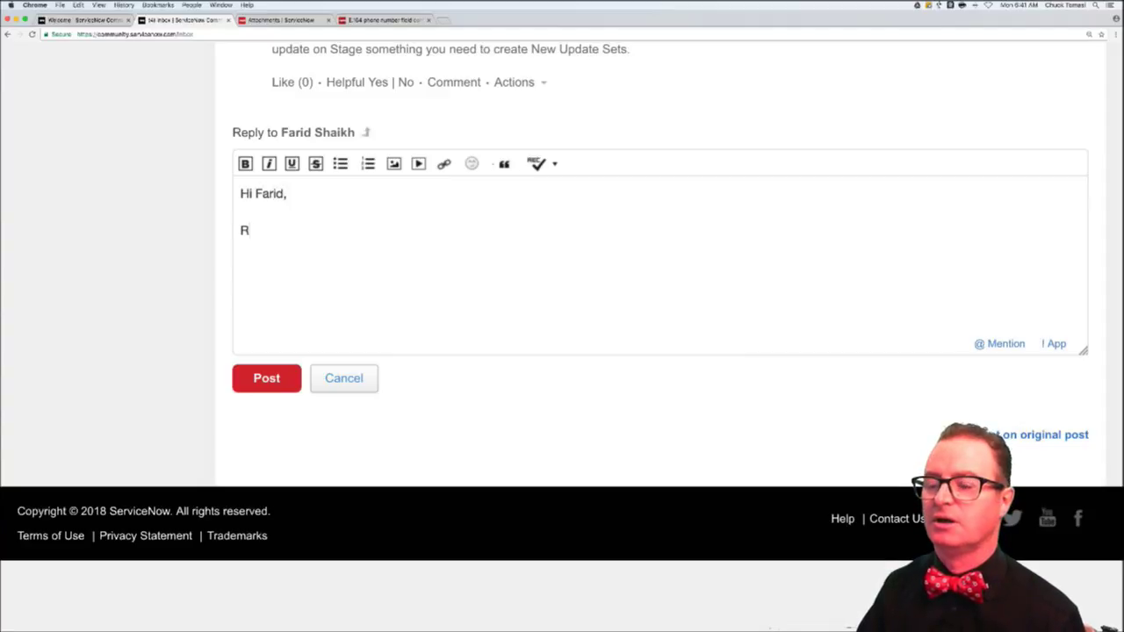
type("ule #1 abou")
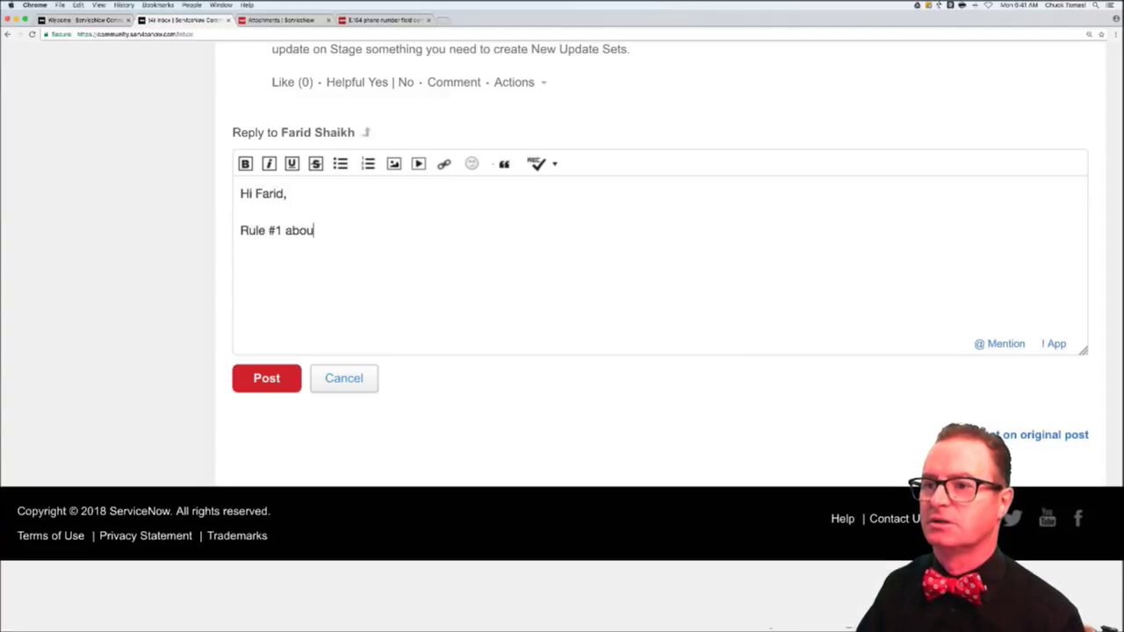
type("t GitHub i")
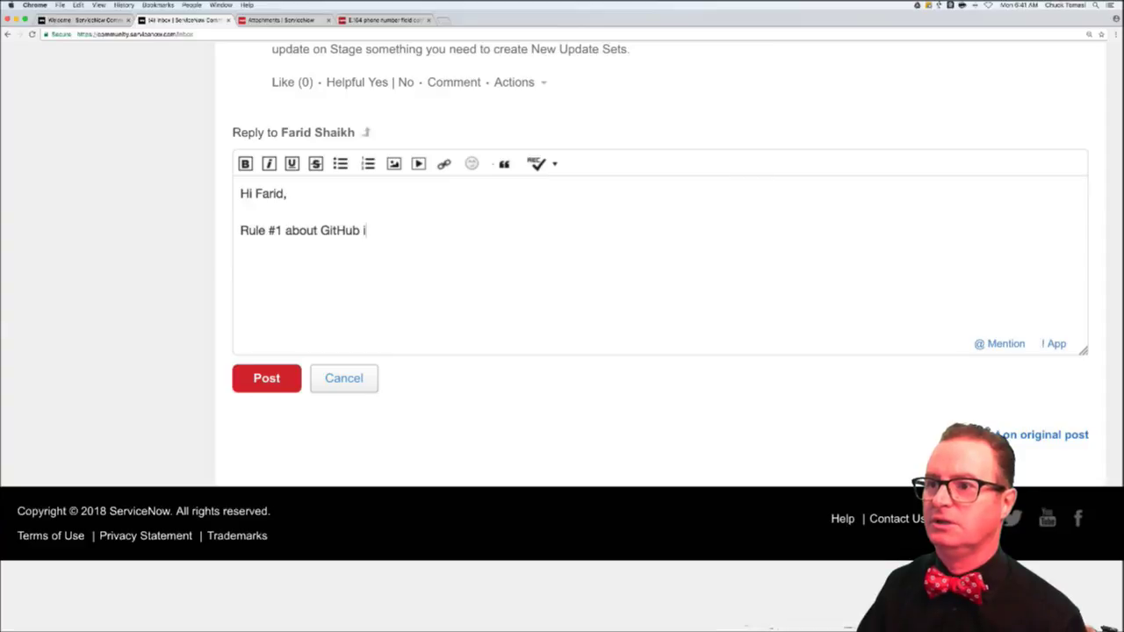
type("ntegration - ONLY ")
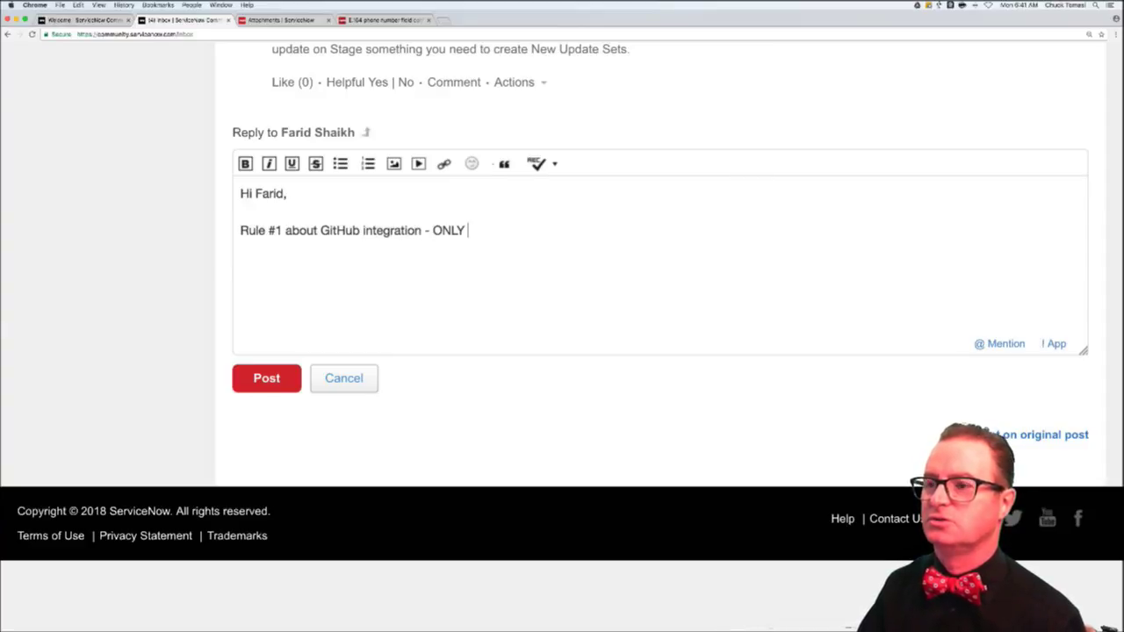
type("CONNECT IT TO ")
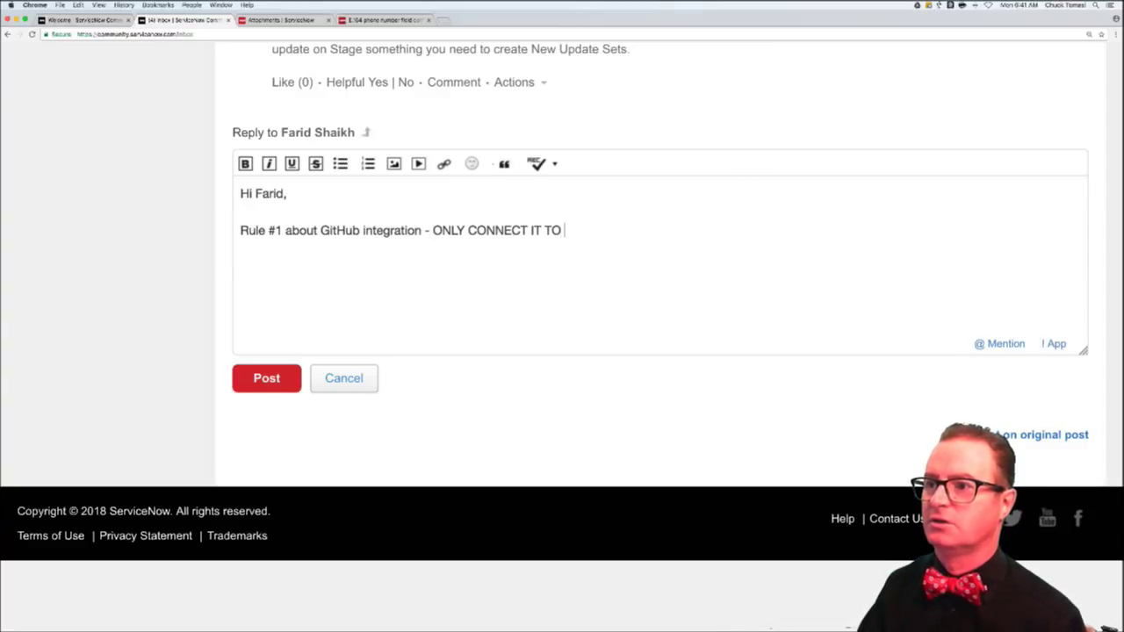
type("DEV! Don")
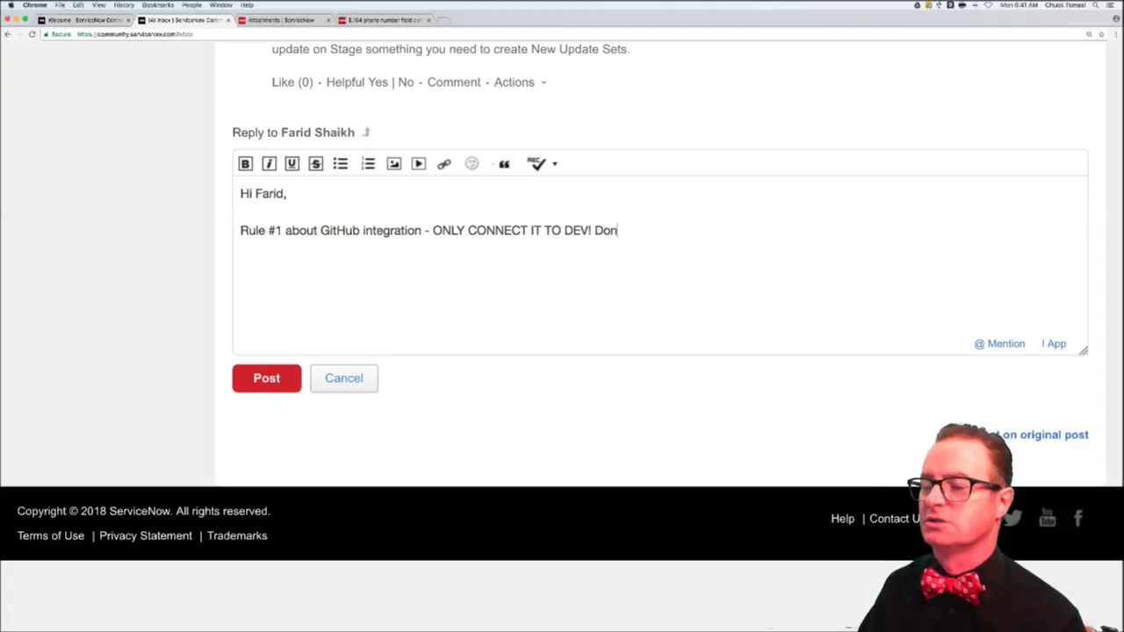
type("'t move your changes")
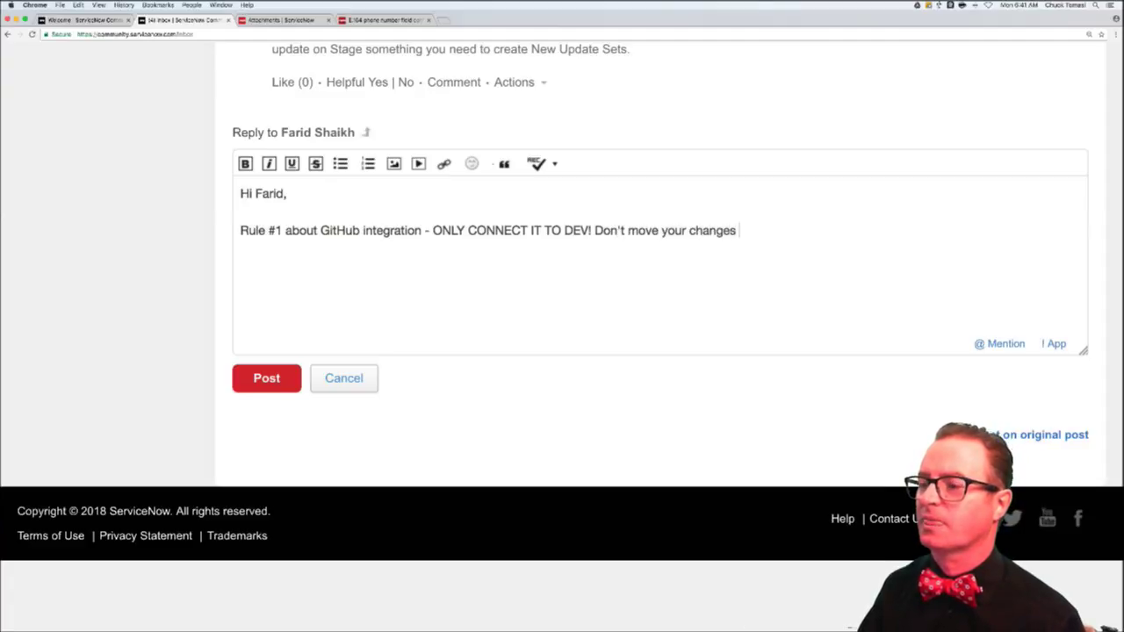
type(" using")
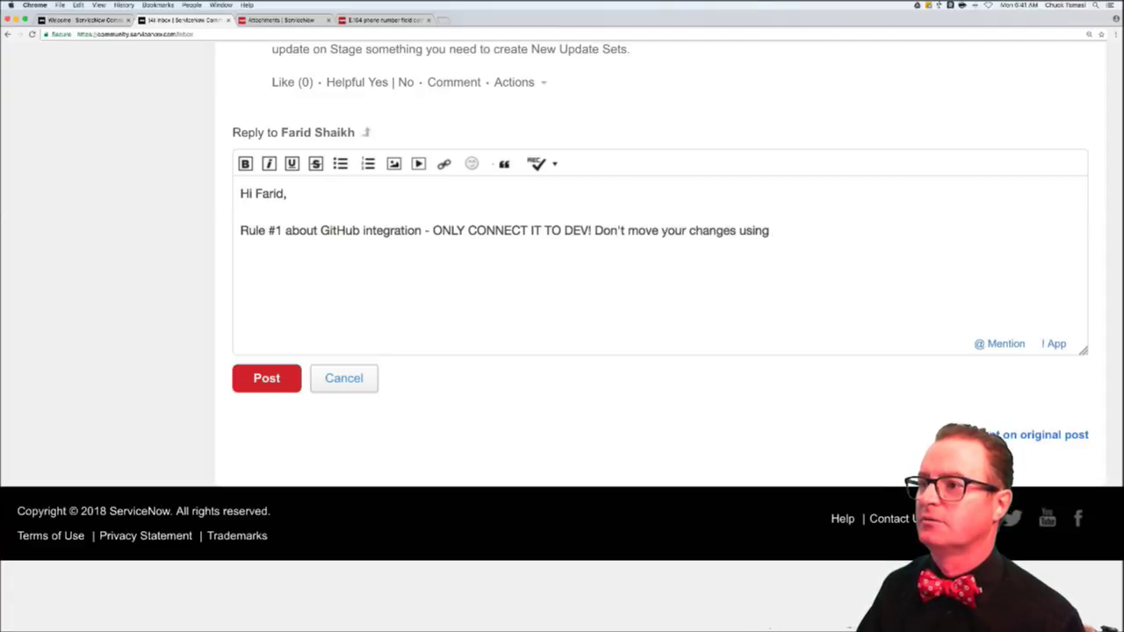
type(" GitHub ")
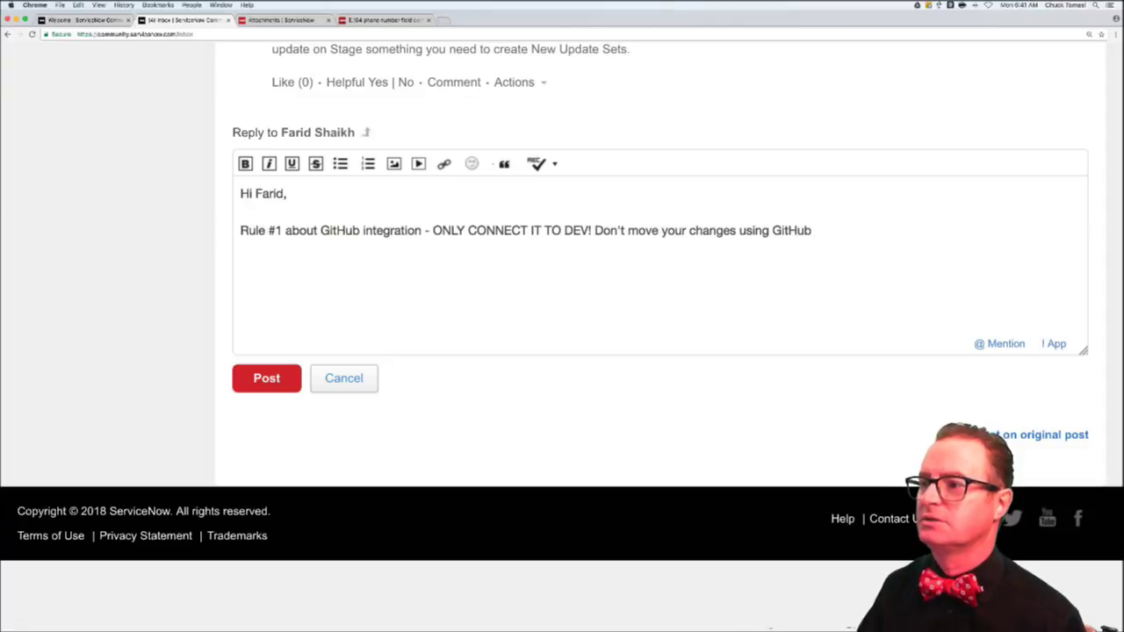
type("between inst")
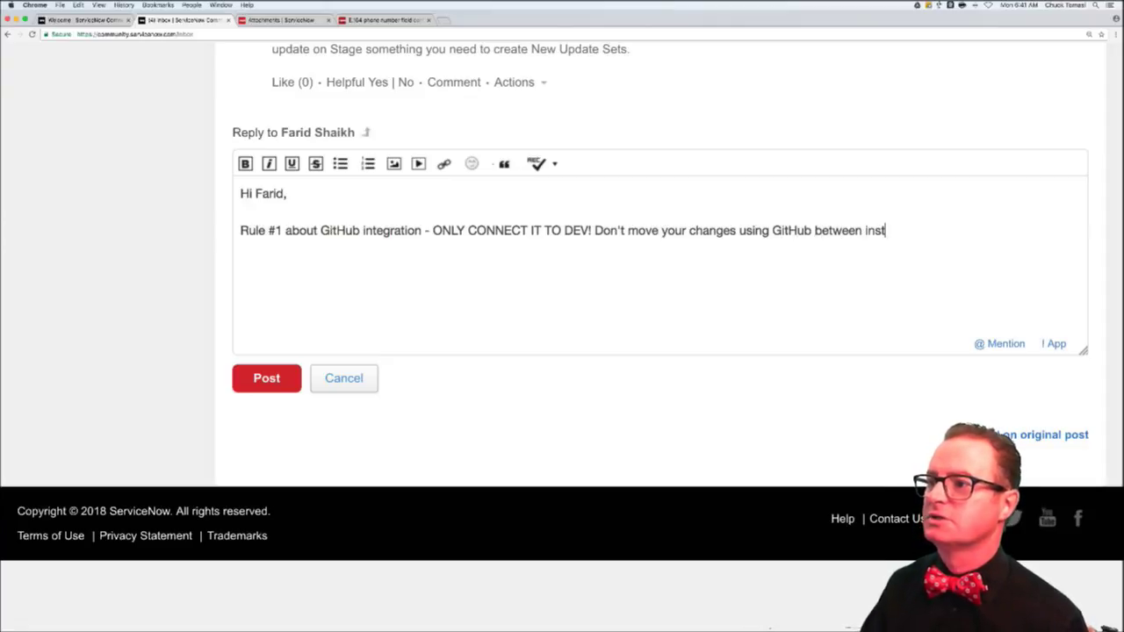
type("ances. I")
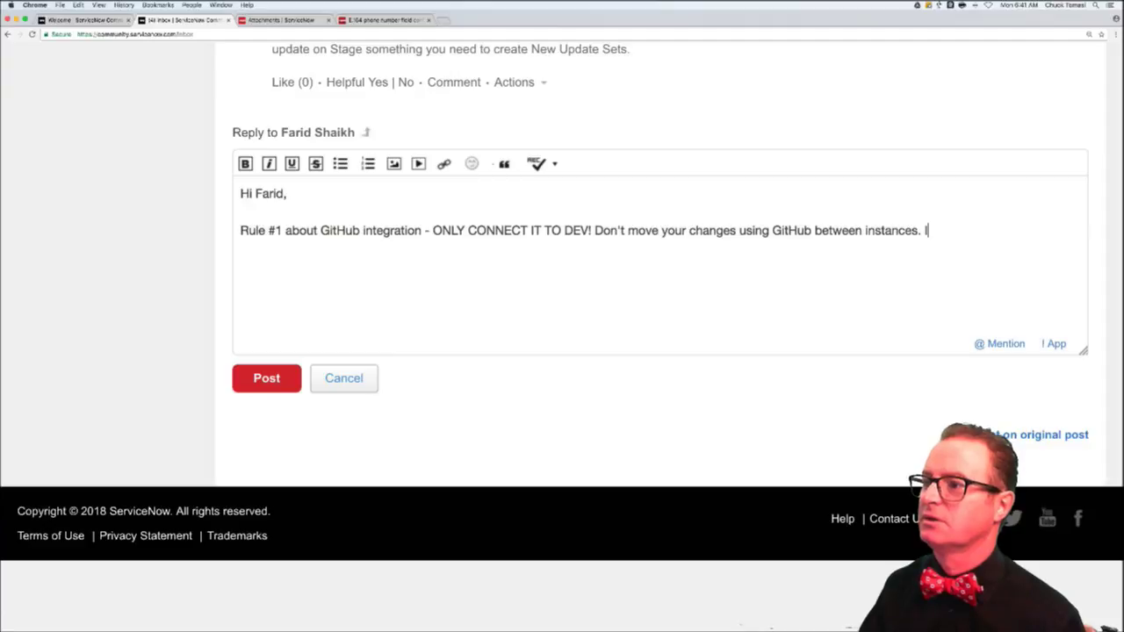
type("f you are u")
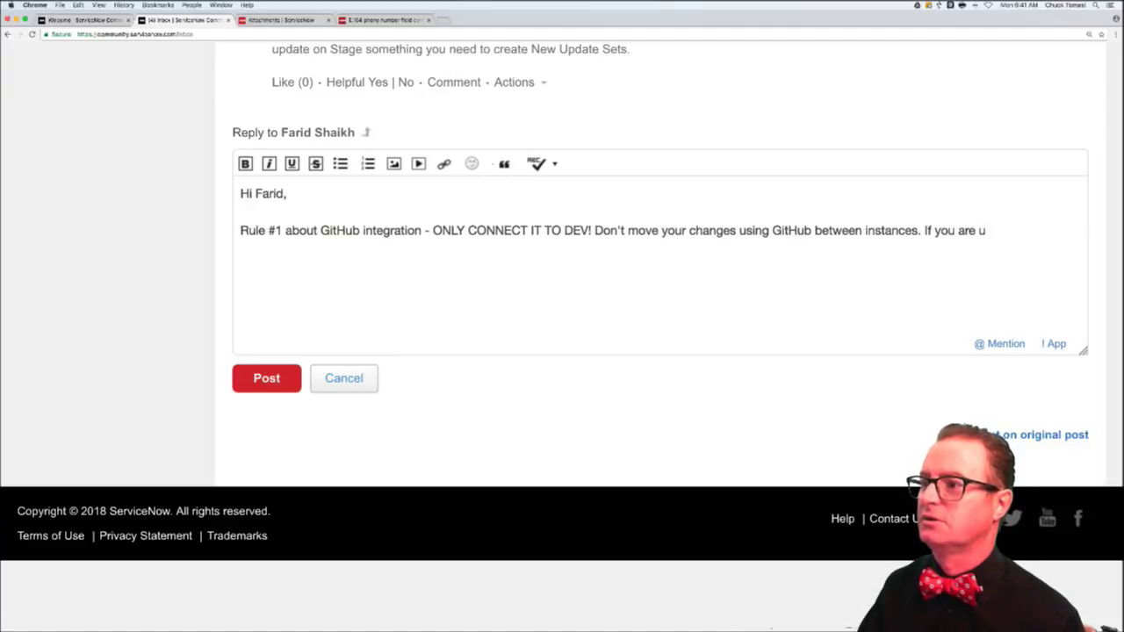
type("sing Source C")
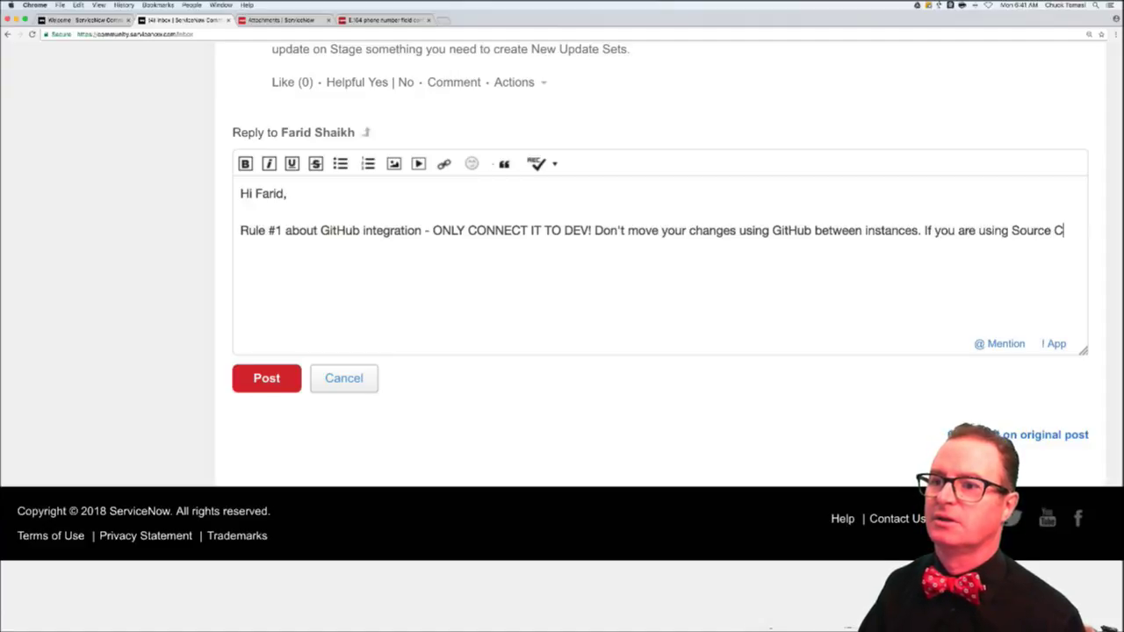
type("ontrol, ")
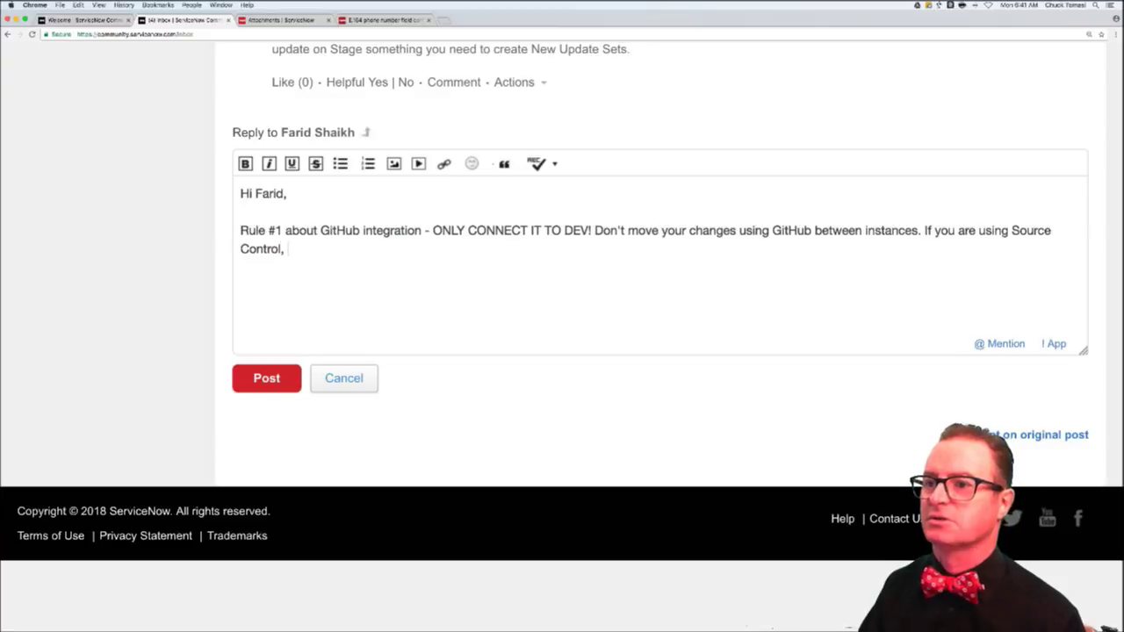
type("it means you have a scoped ")
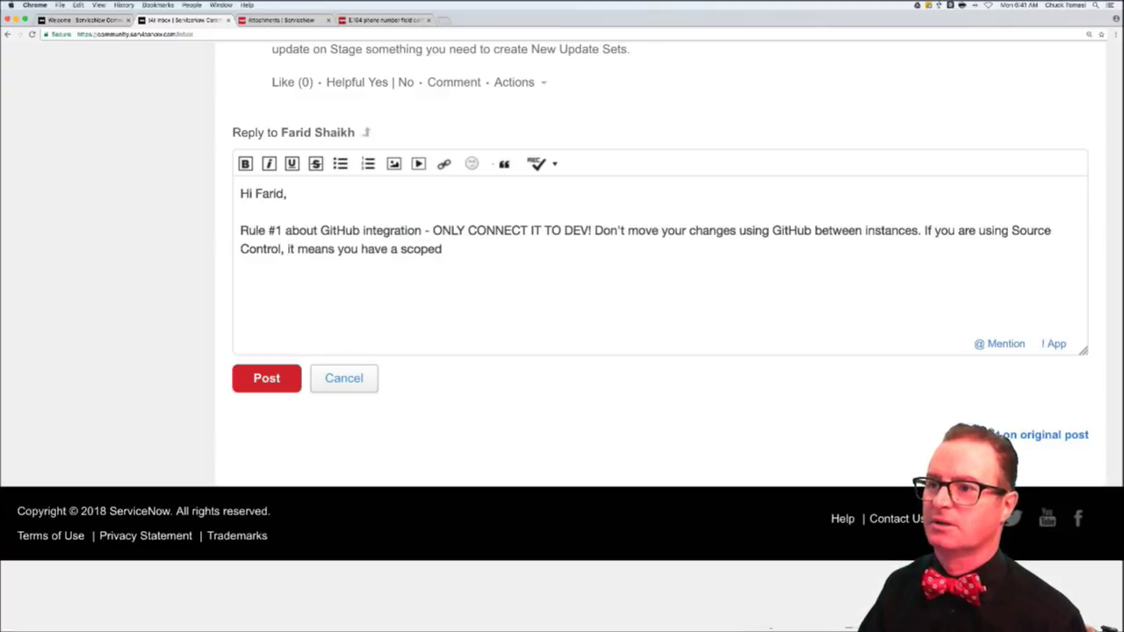
type("app")
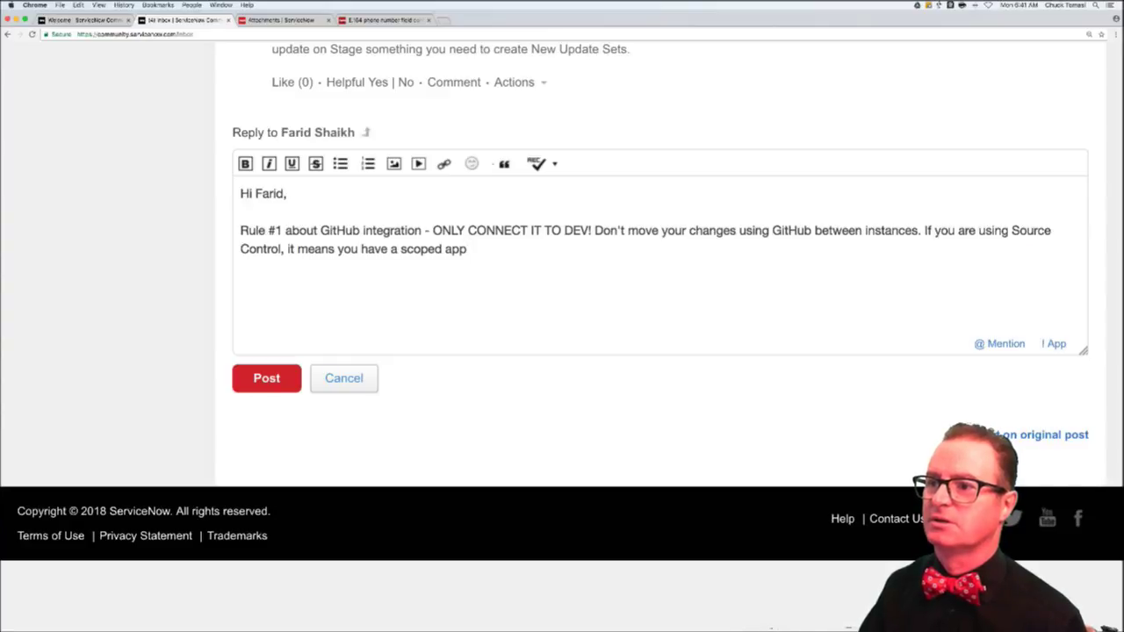
type(", which also")
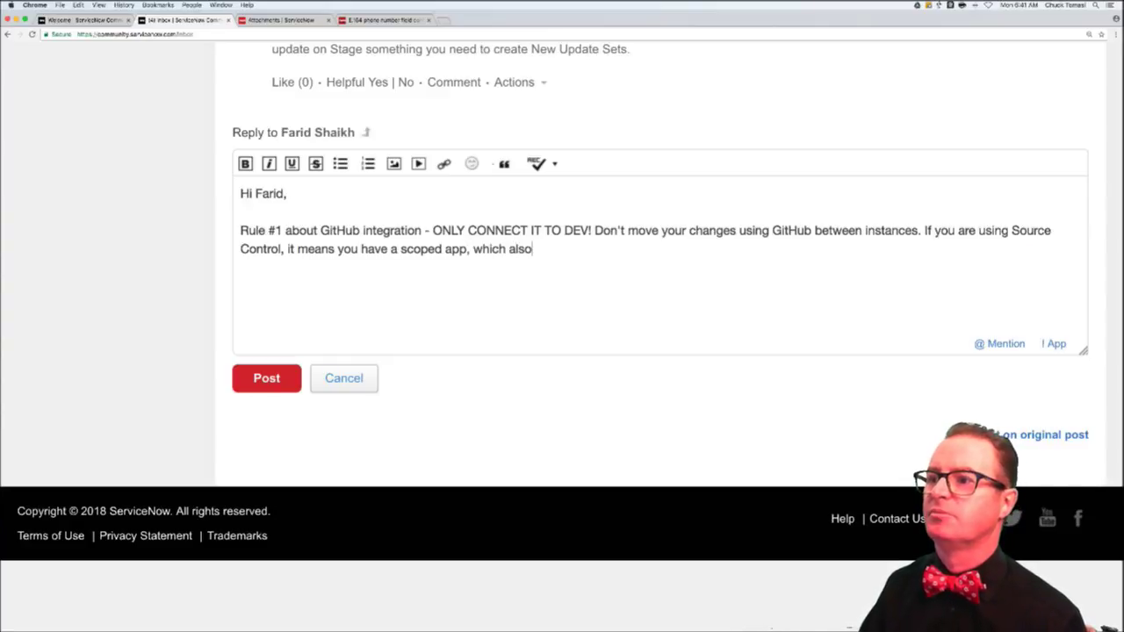
type(" means you can use the ")
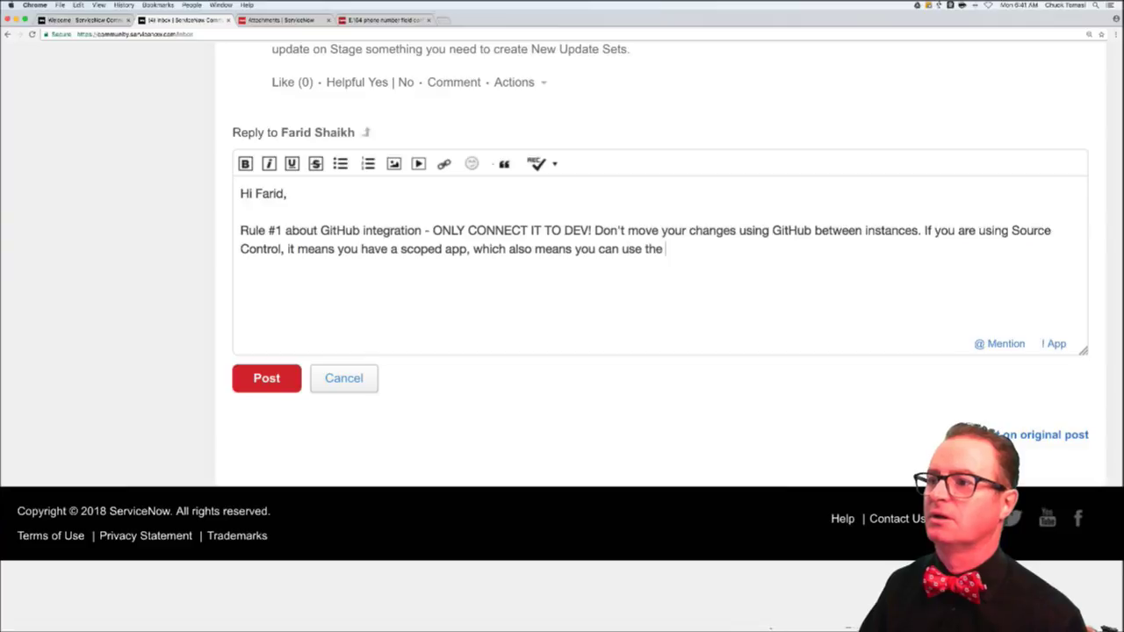
type("Publish/")
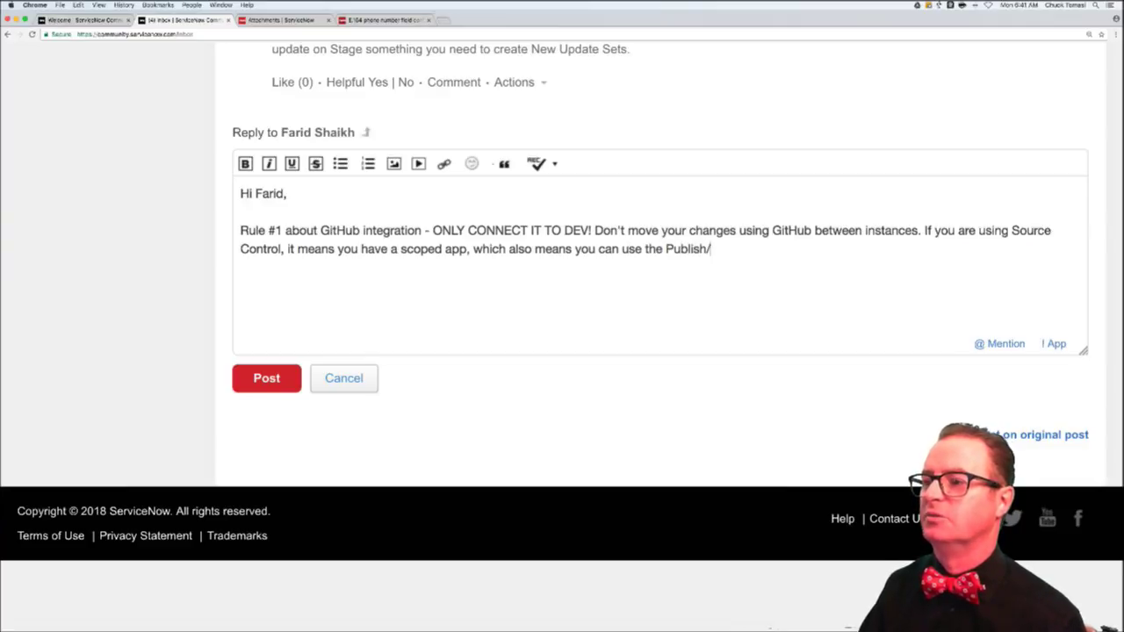
type("Install method of m")
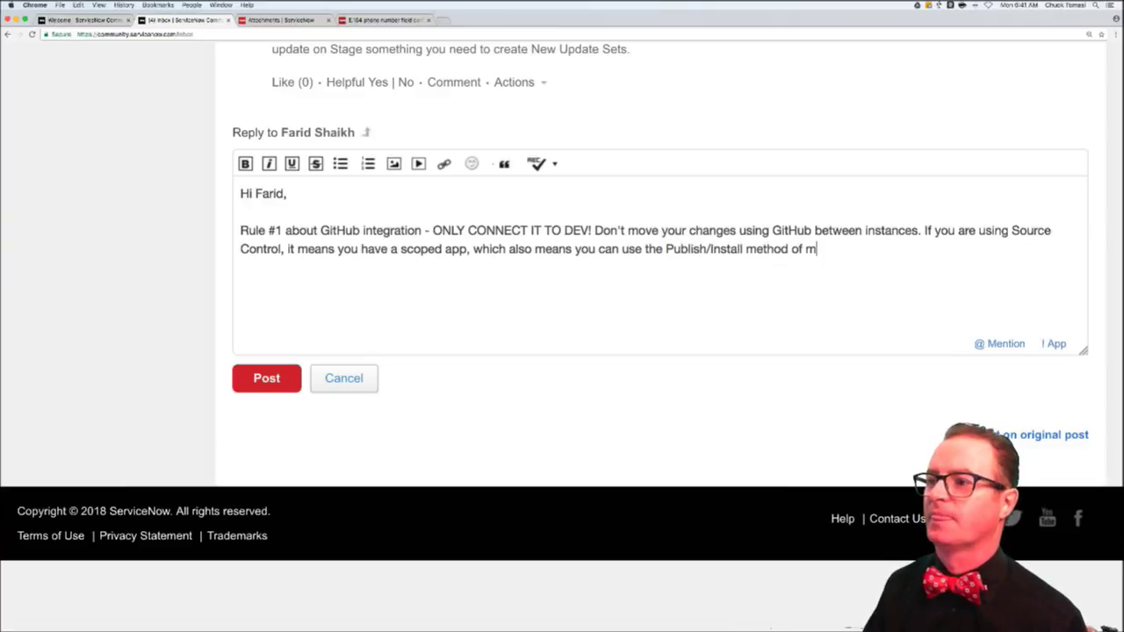
type("oving")
key("BackSpace")
key("BackSpace")
key("BackSpace")
key("BackSpace")
key("BackSpace")
key("BackSpace")
key("BackSpace")
key("BackSpace")
key("BackSpace")
key("BackSpace")
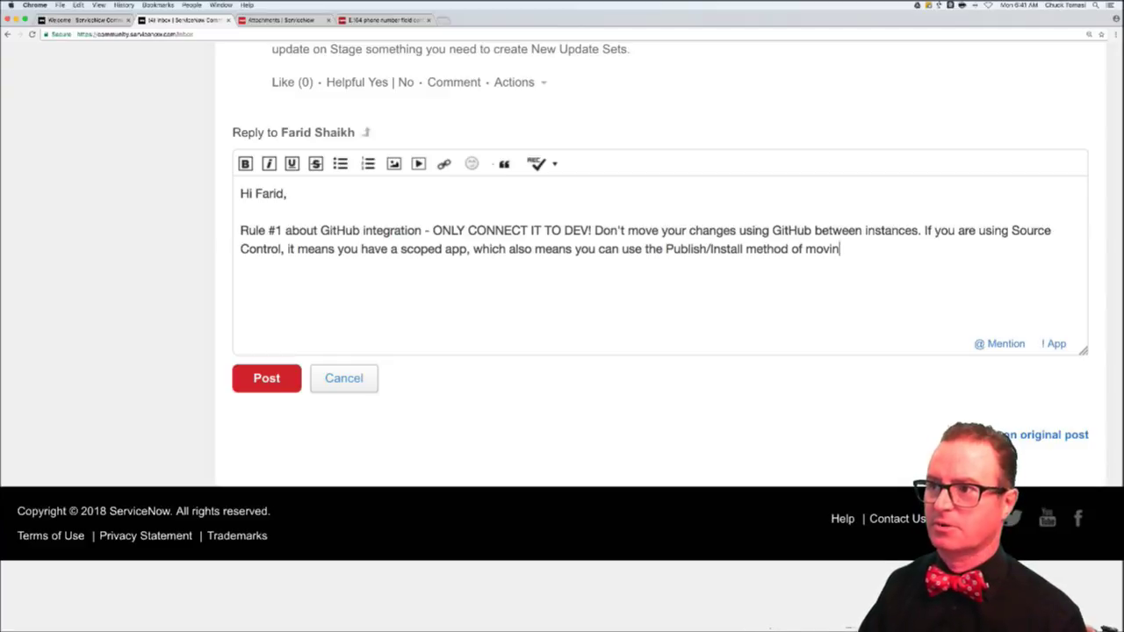
type("the")
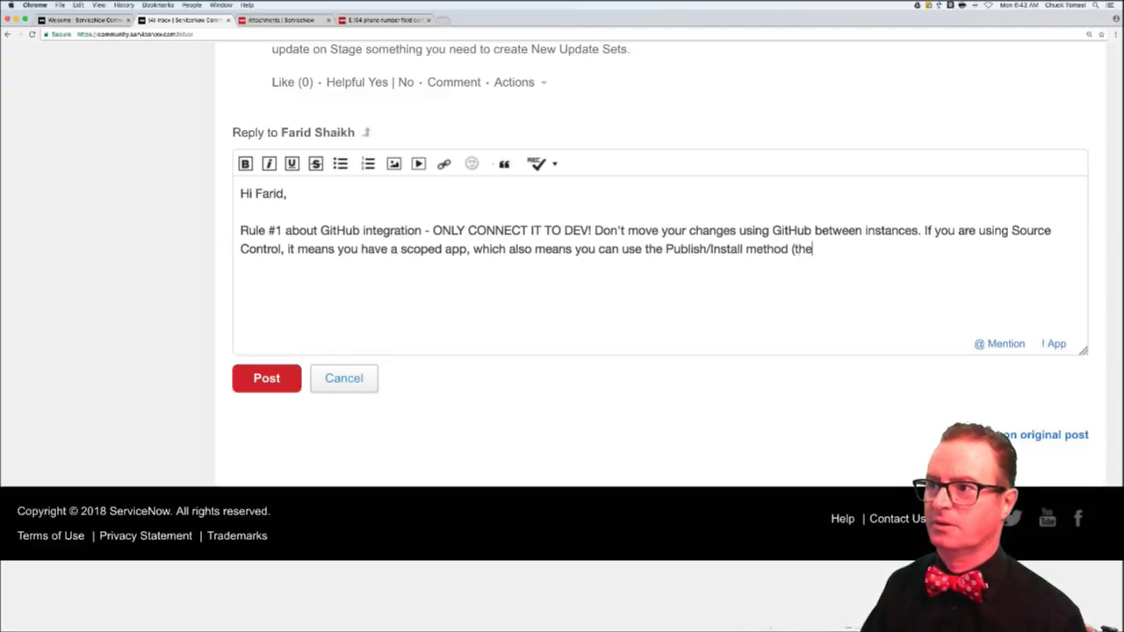
type(" proper way)")
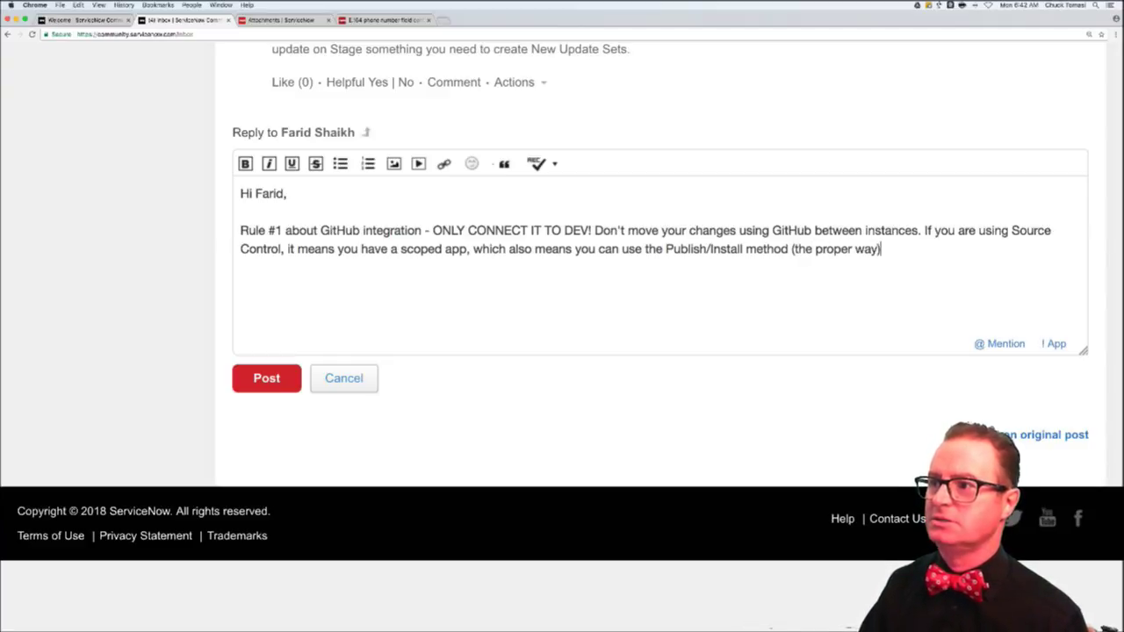
- Finish the reply: GitHub is only for source control, destructive when switching branches; then post it
key("BackSpace")
key("BackSpace")
key("BackSpace")
key("BackSpace")
type("and EAS")
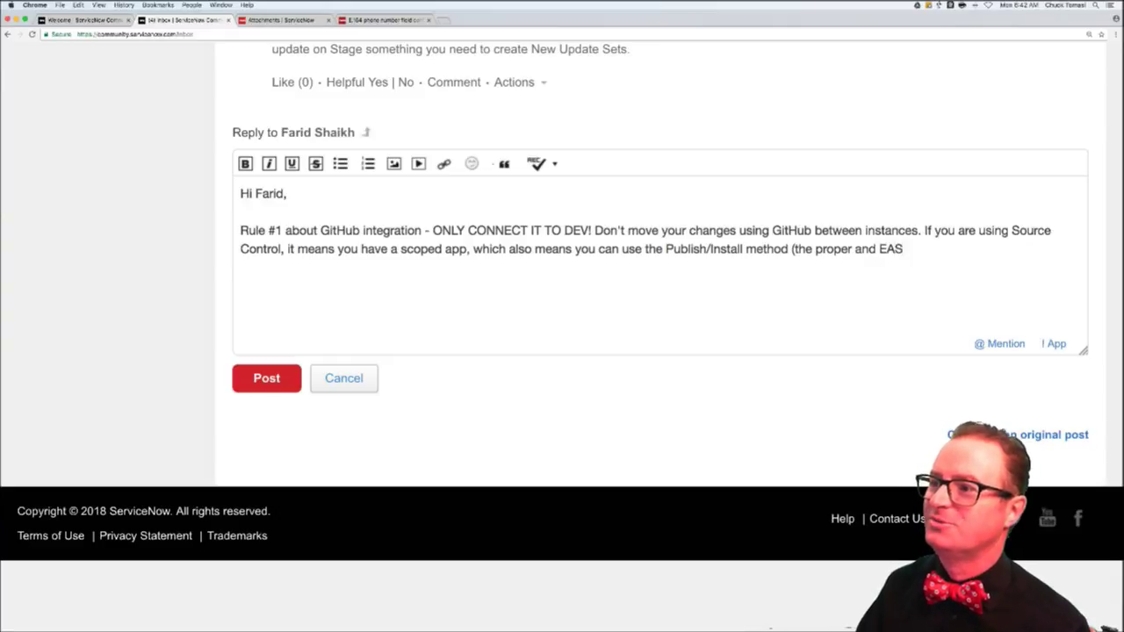
type("Y way) to")
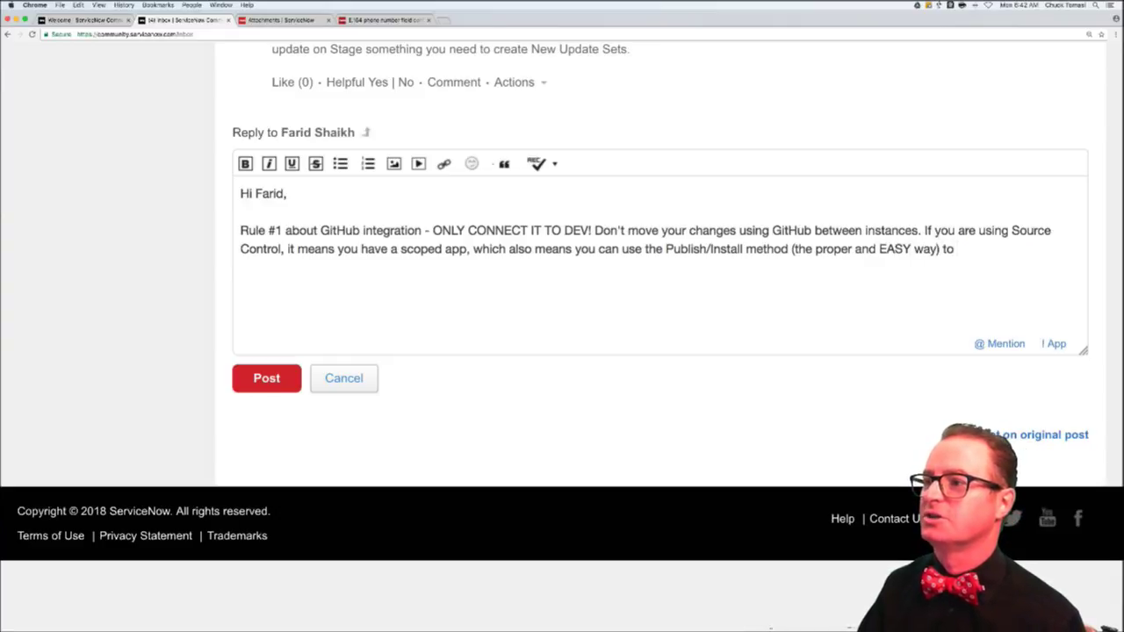
type(" move your changes ")
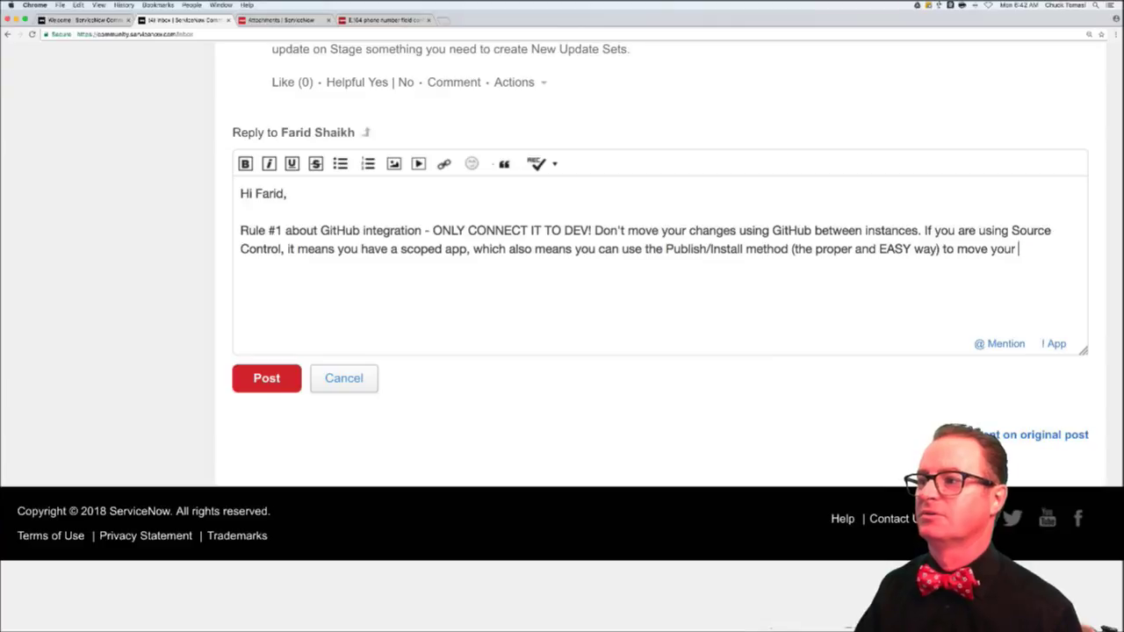
type("b")
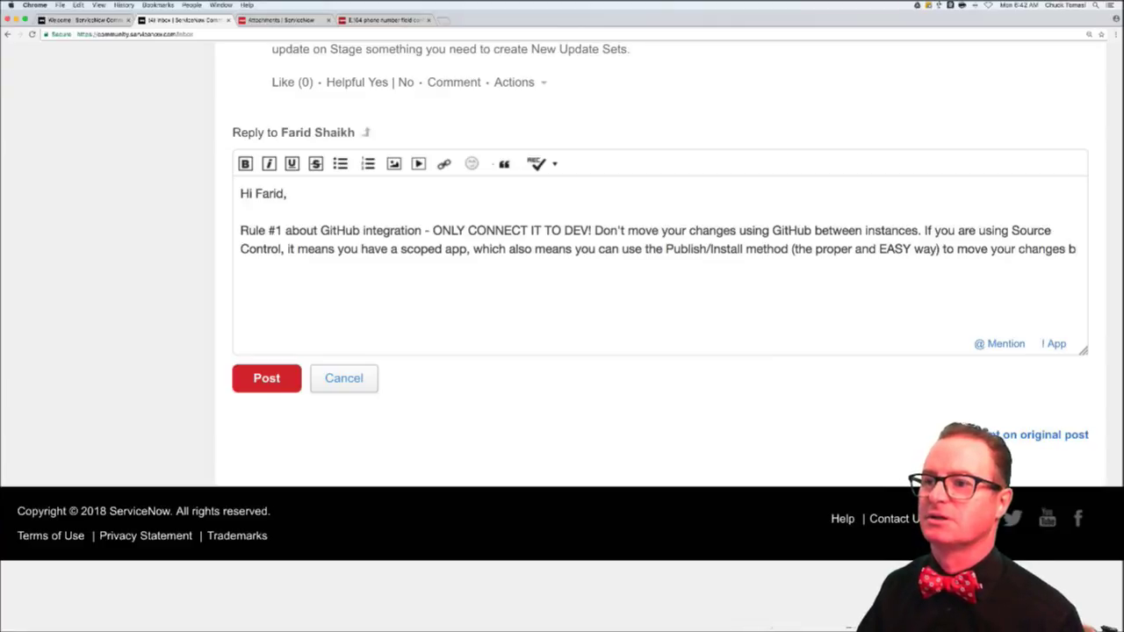
type("etween instances. ")
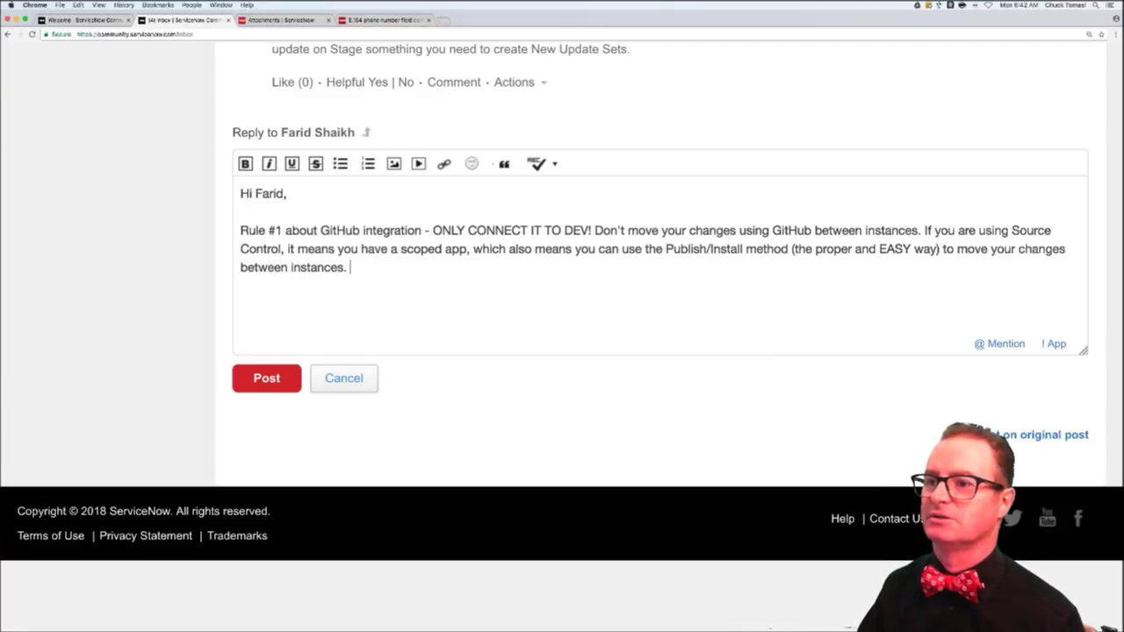
type("GitHub is o")
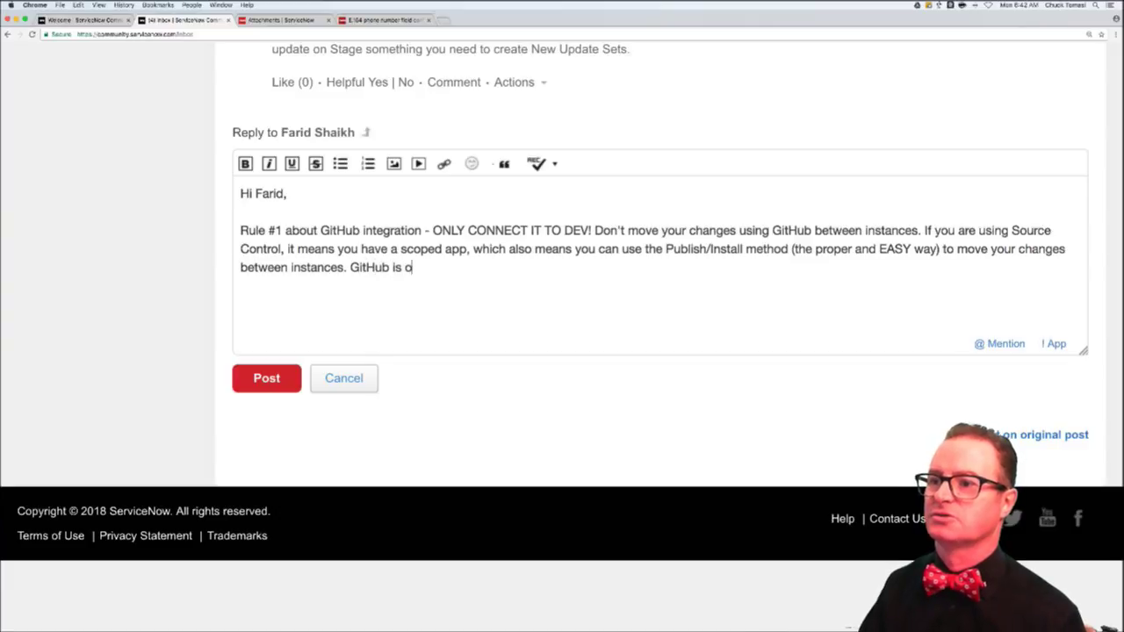
type("nly four so")
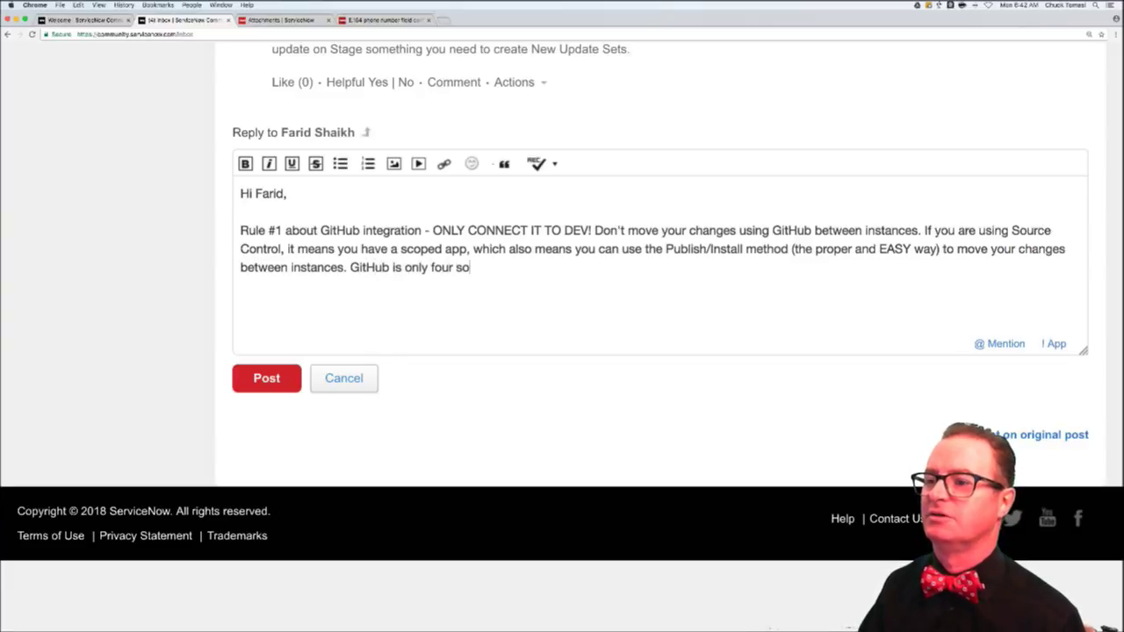
type("urce control on the dev")
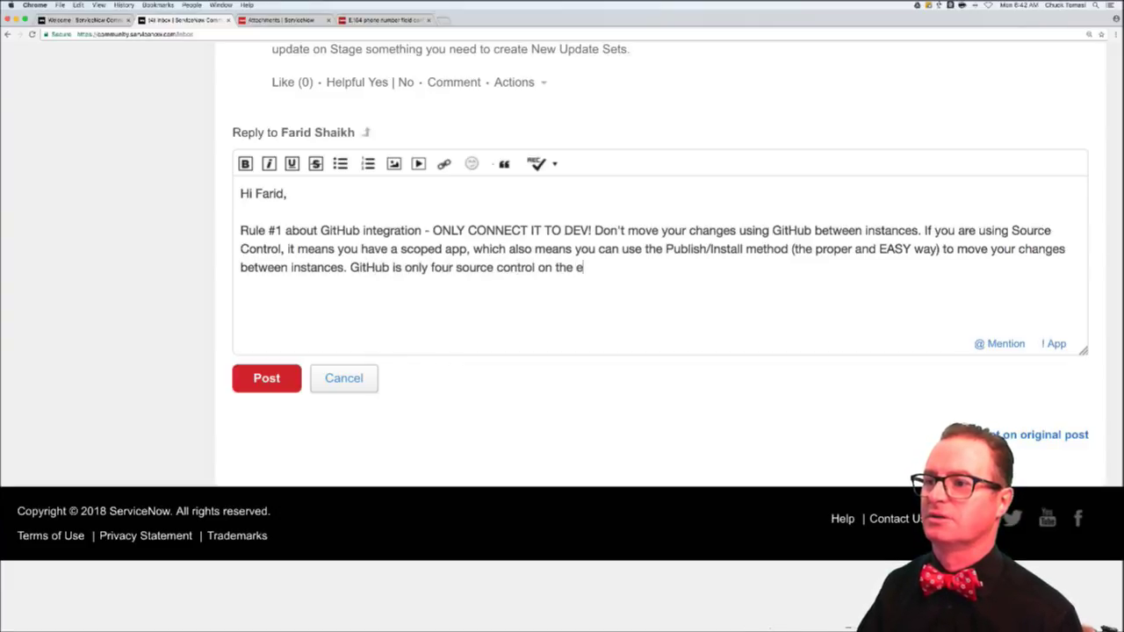
type(" instancae")
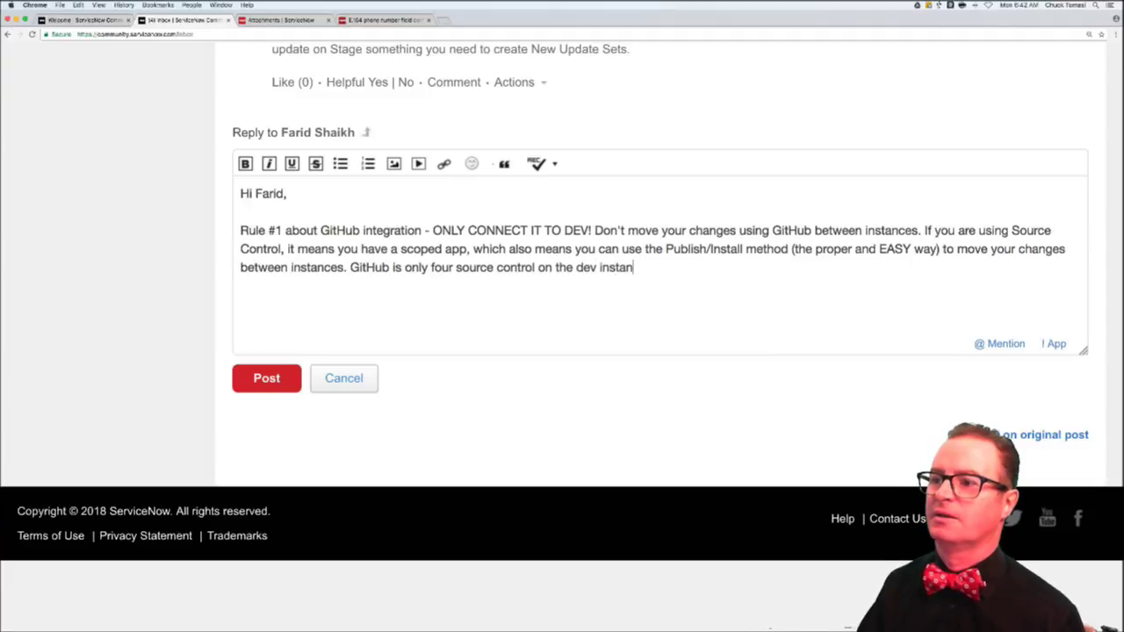
key("BackSpace")
key("BackSpace")
key("BackSpace")
type("ace")
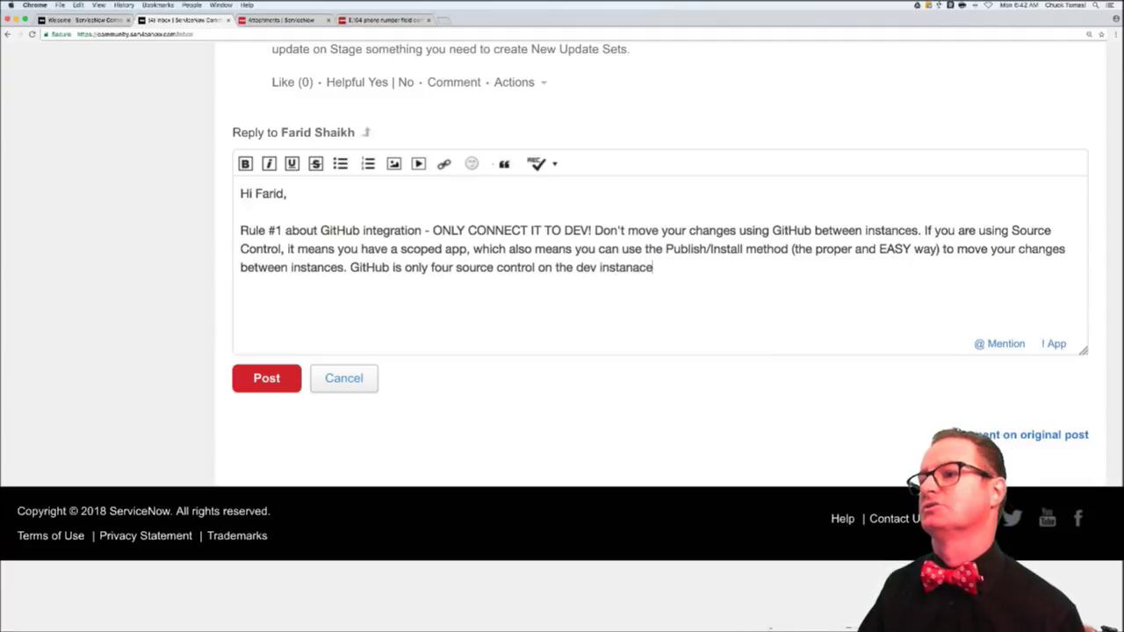
key("BackSpace")
key("BackSpace")
key("BackSpace")
type("ce betw")
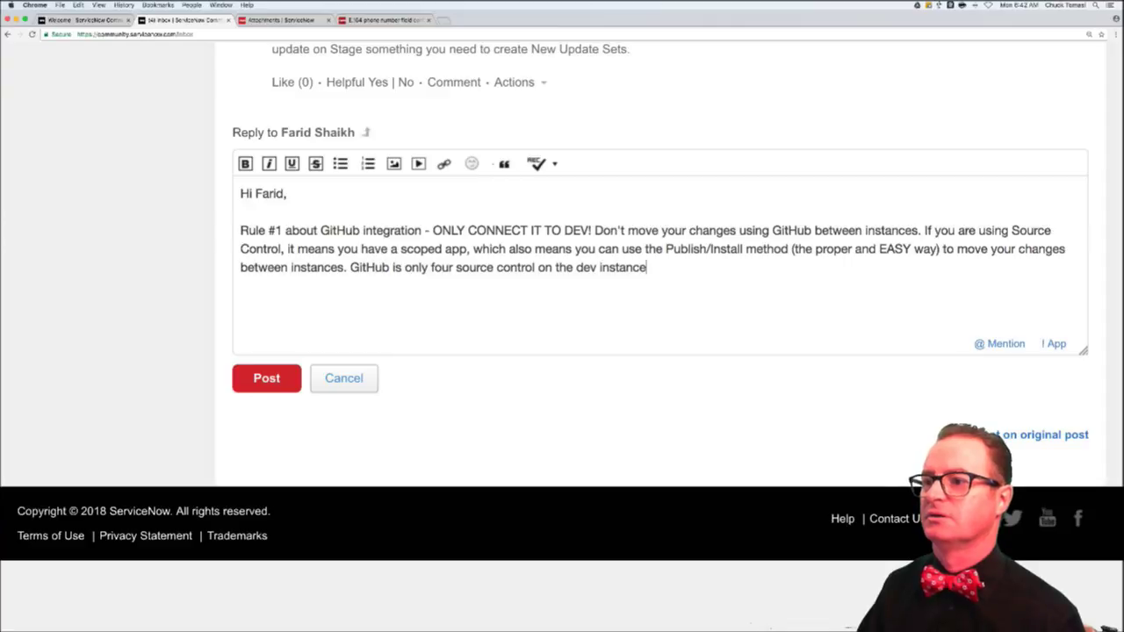
key("BackSpace")
key("BackSpace")
type("cause ")
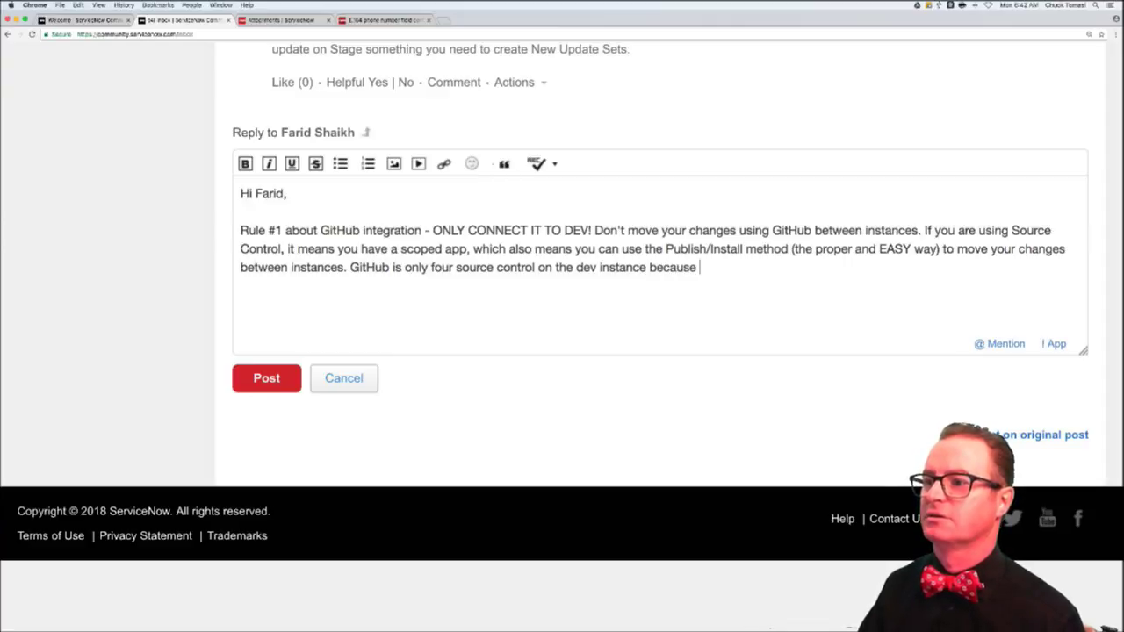
type("of the destruec")
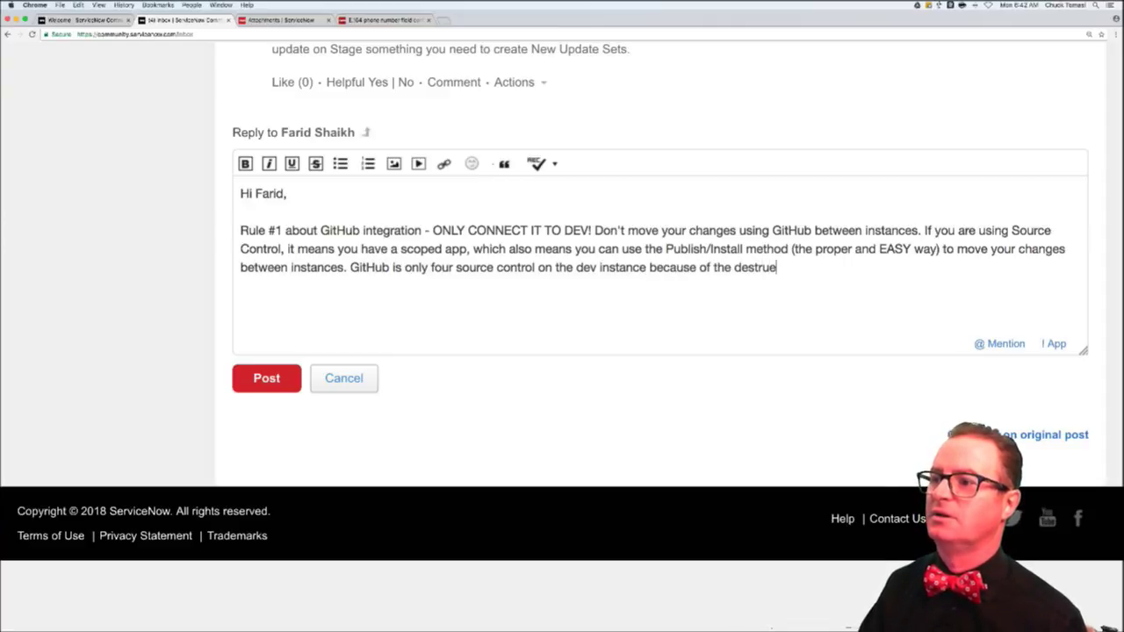
key("BackSpace")
key("BackSpace")
key("BackSpace")
type("uctive neature")
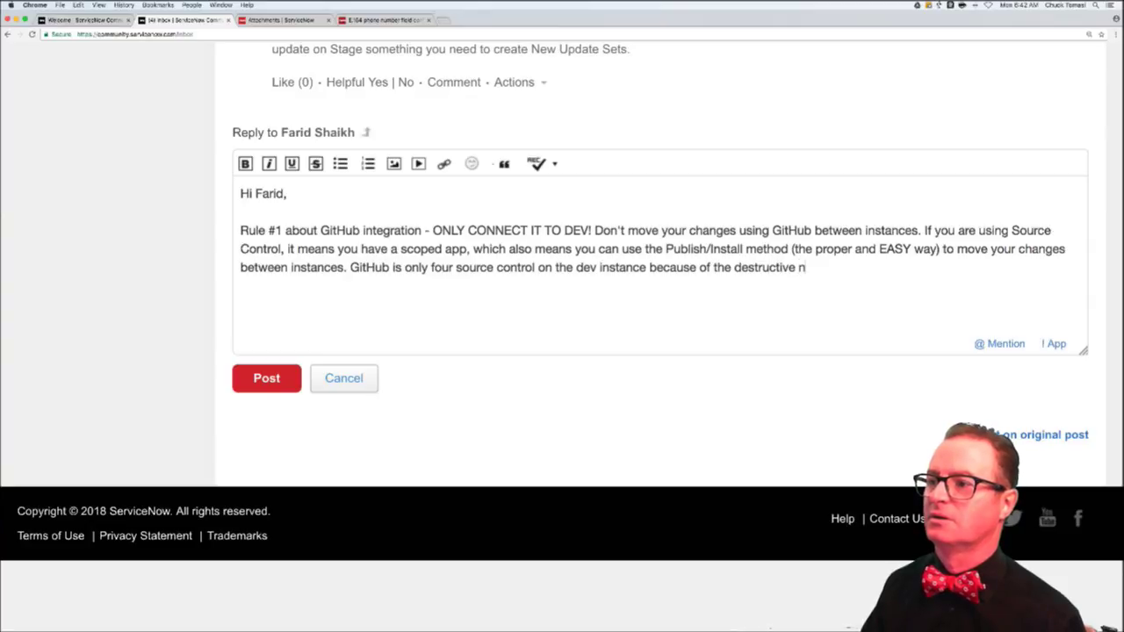
key("BackSpace")
key("BackSpace")
key("BackSpace")
key("BackSpace")
key("BackSpace")
key("BackSpace")
key("BackSpace")
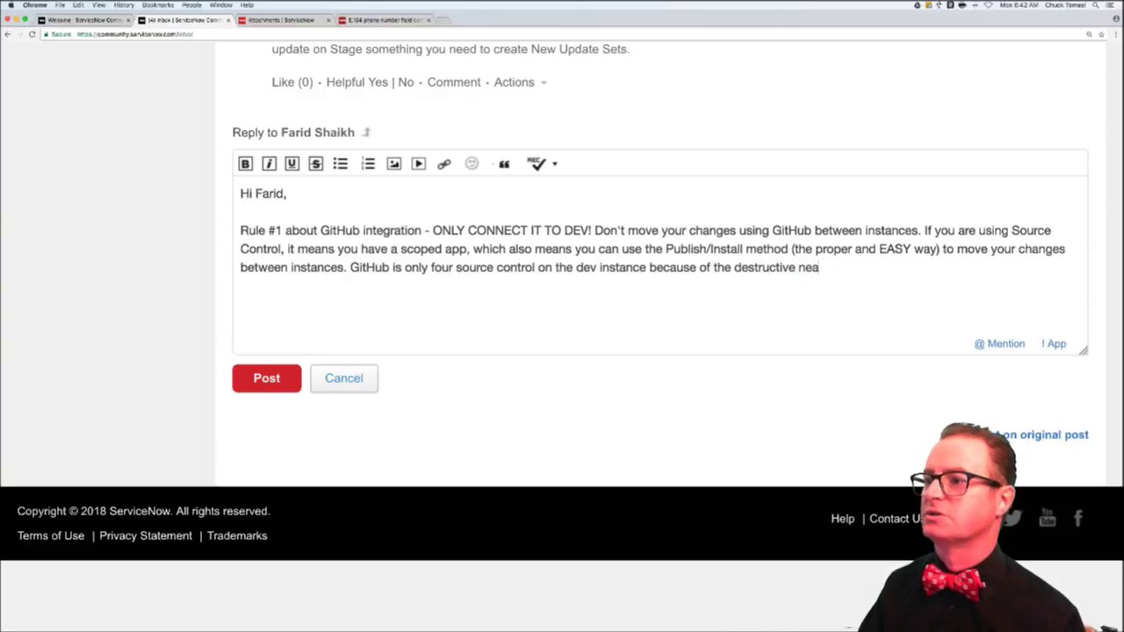
type("ature when sw")
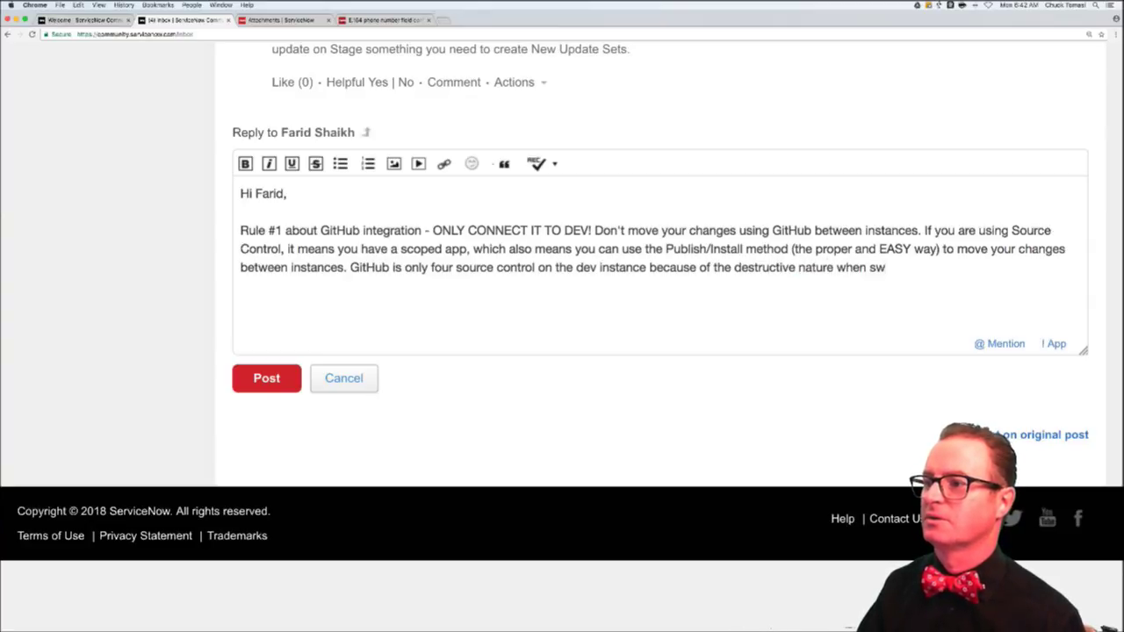
type("itching br")
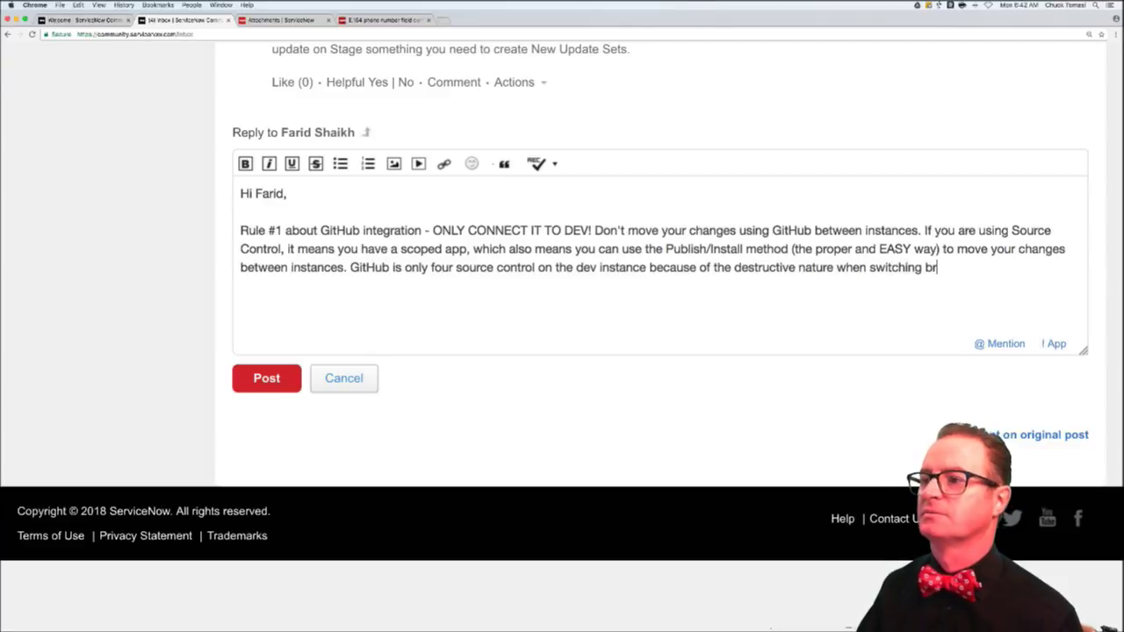
type("anches.")
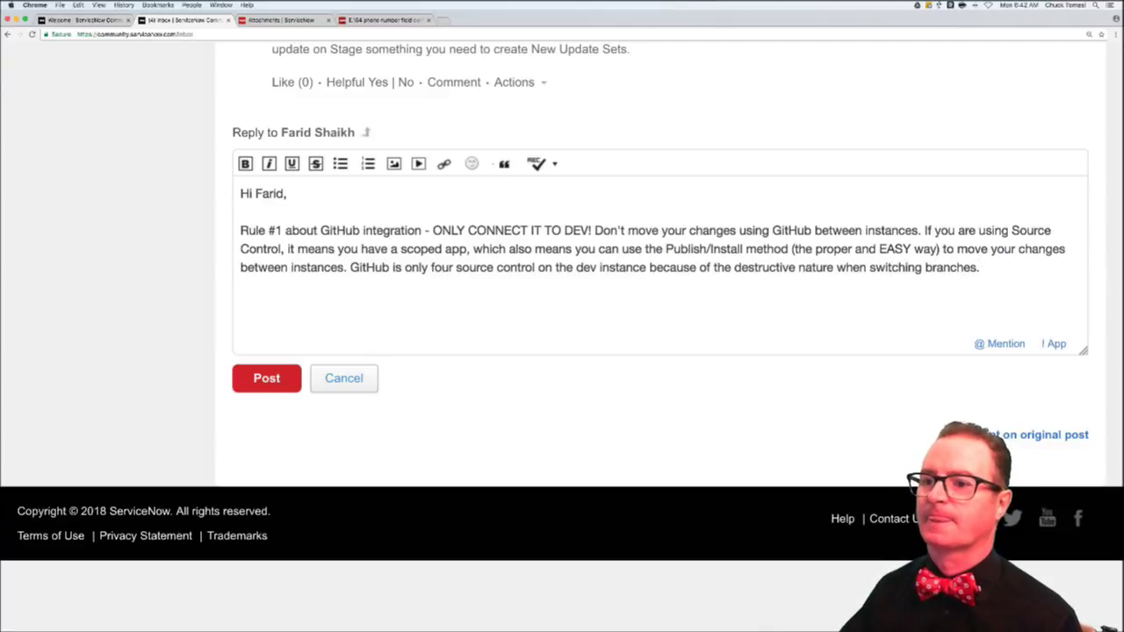
left_click(253, 378)
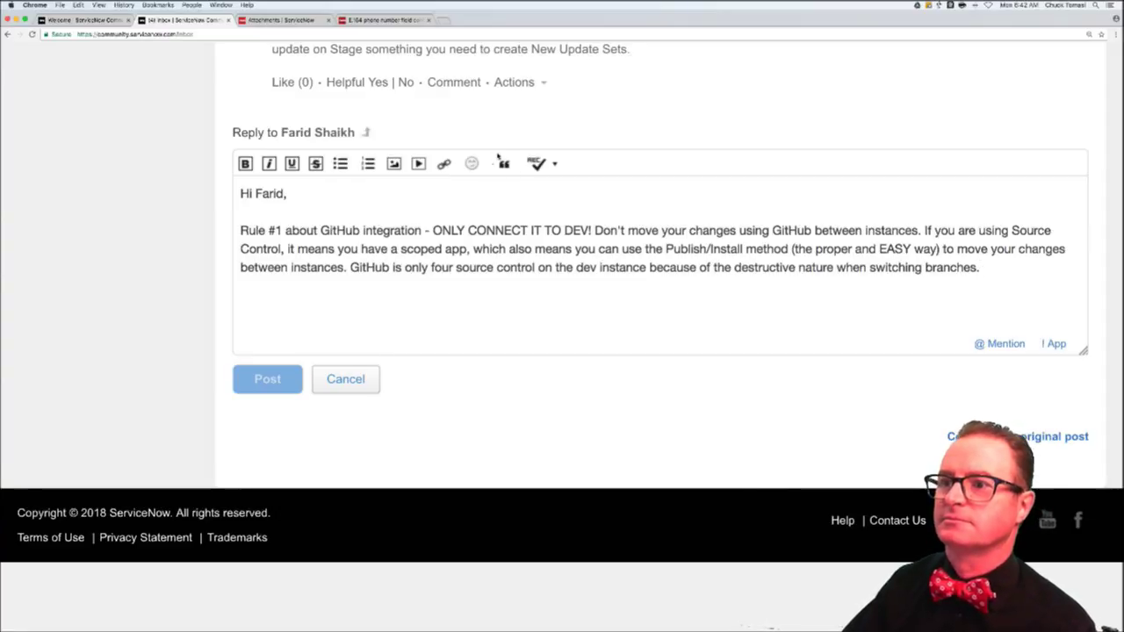
- Reload the questions list and open 'Baseline before and after an upgrade, what do you use ?' in its own tab
scroll(506, 158, "up", 15)
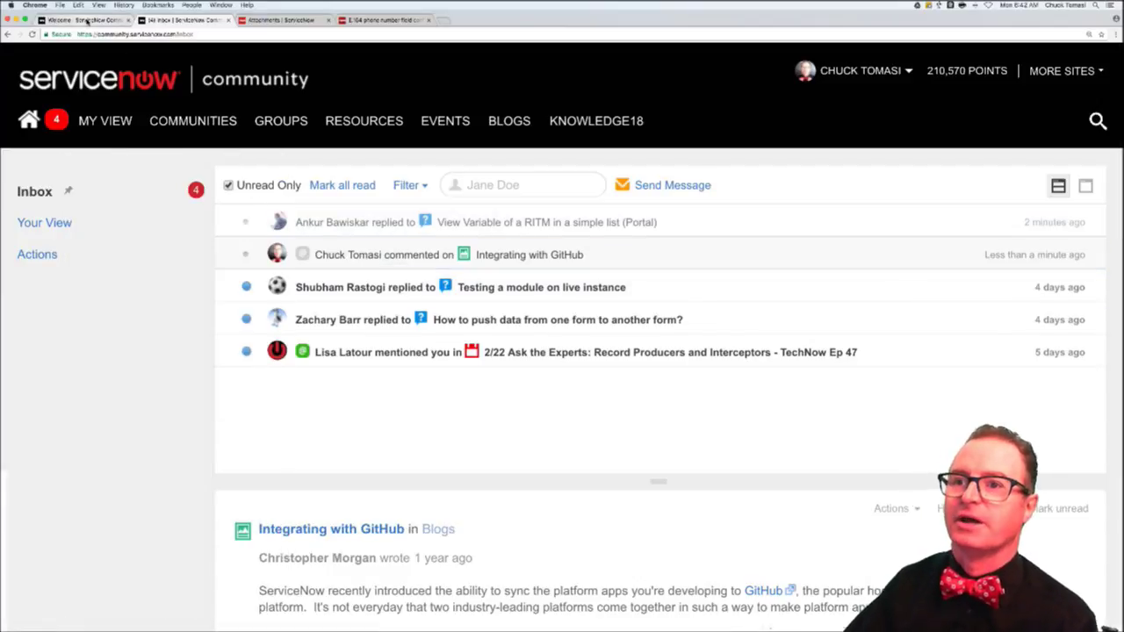
left_click(87, 19)
key("super+r")
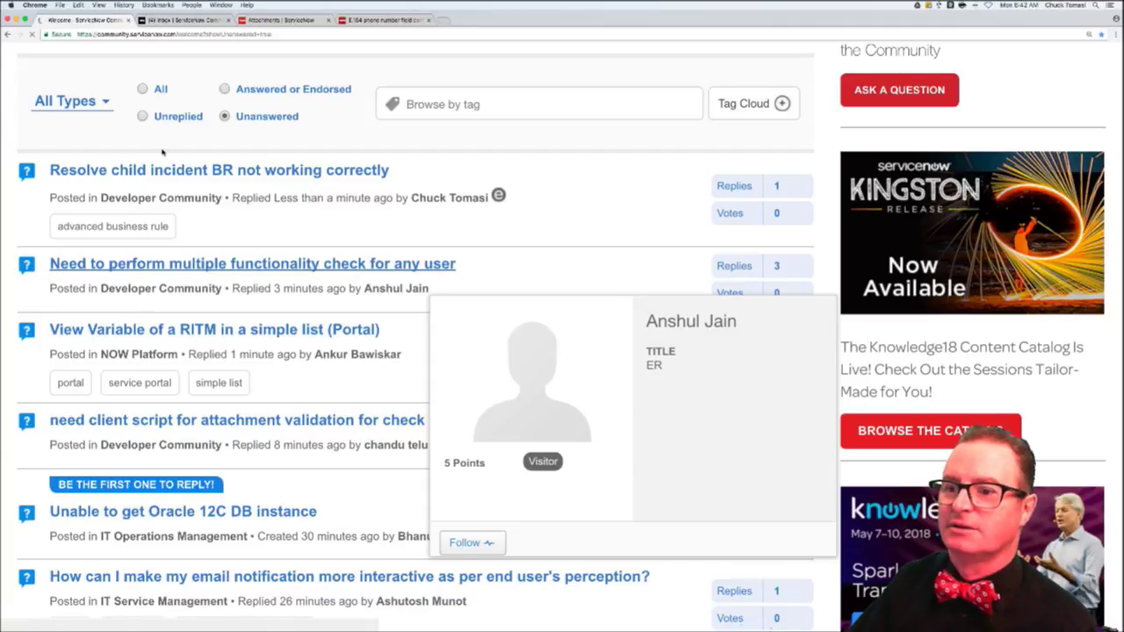
scroll(89, 265, "down", 2)
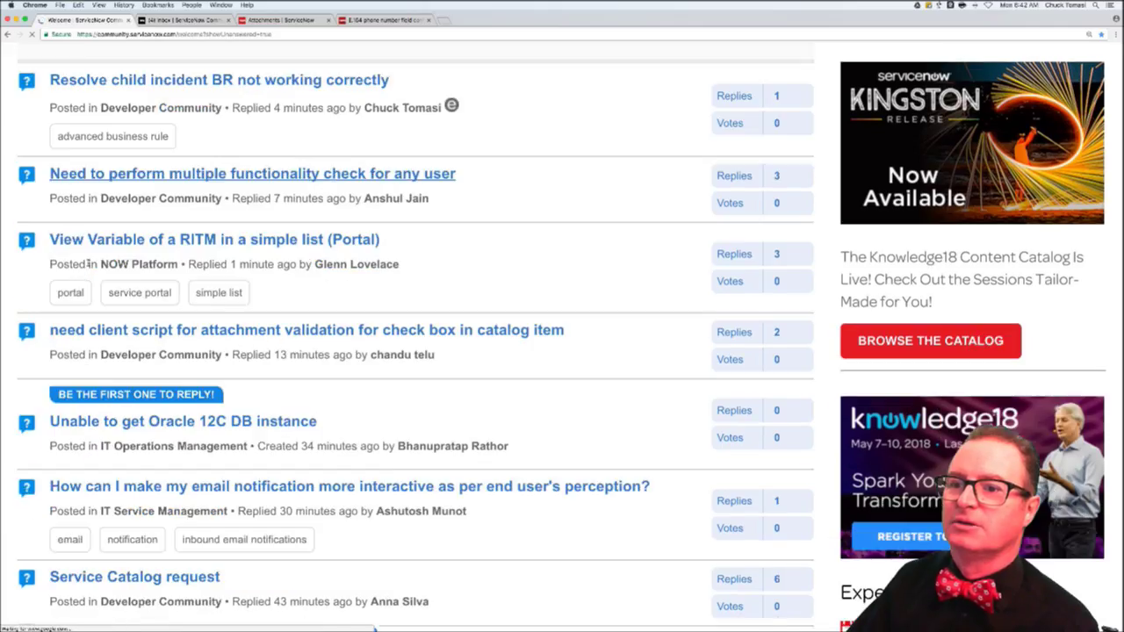
scroll(89, 264, "down", 8)
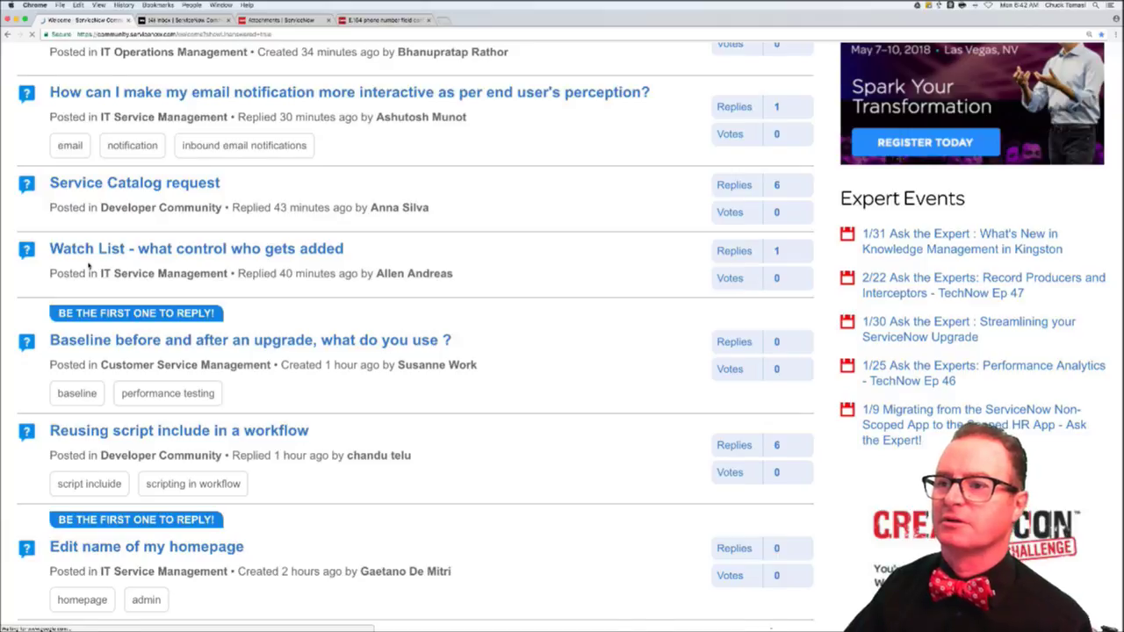
scroll(88, 264, "down", 2)
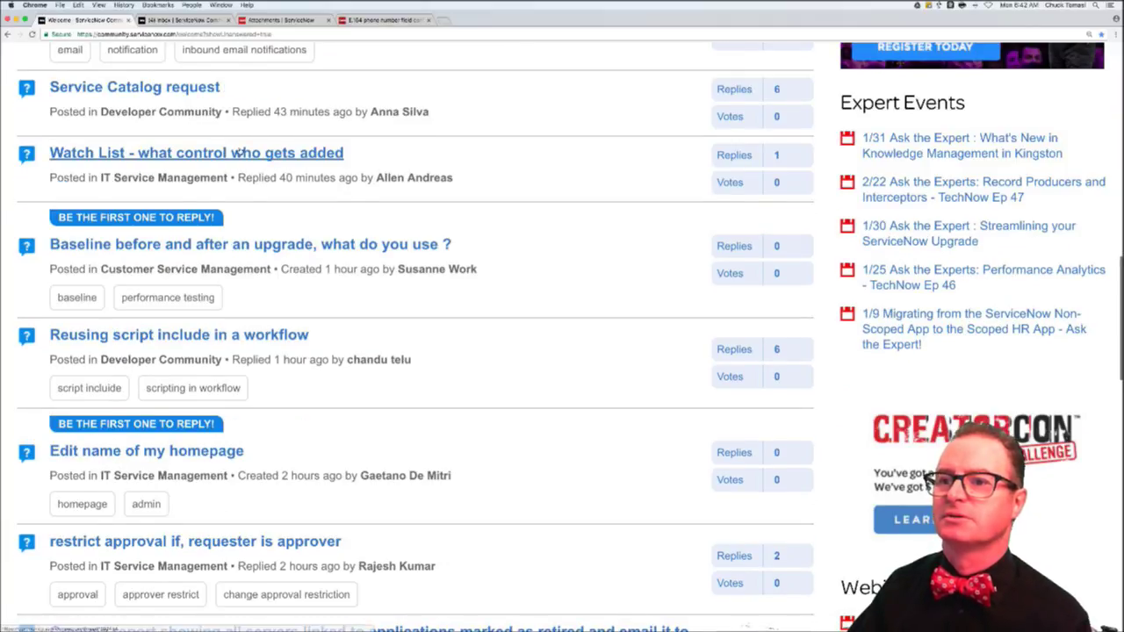
left_click(342, 246, "super")
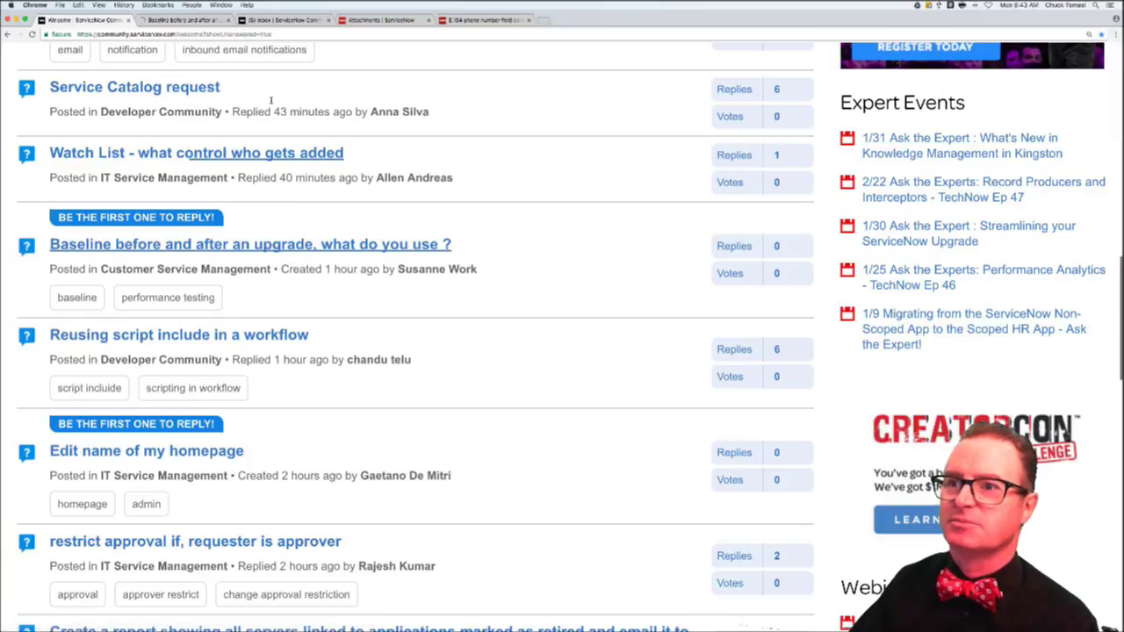
left_click(171, 21)
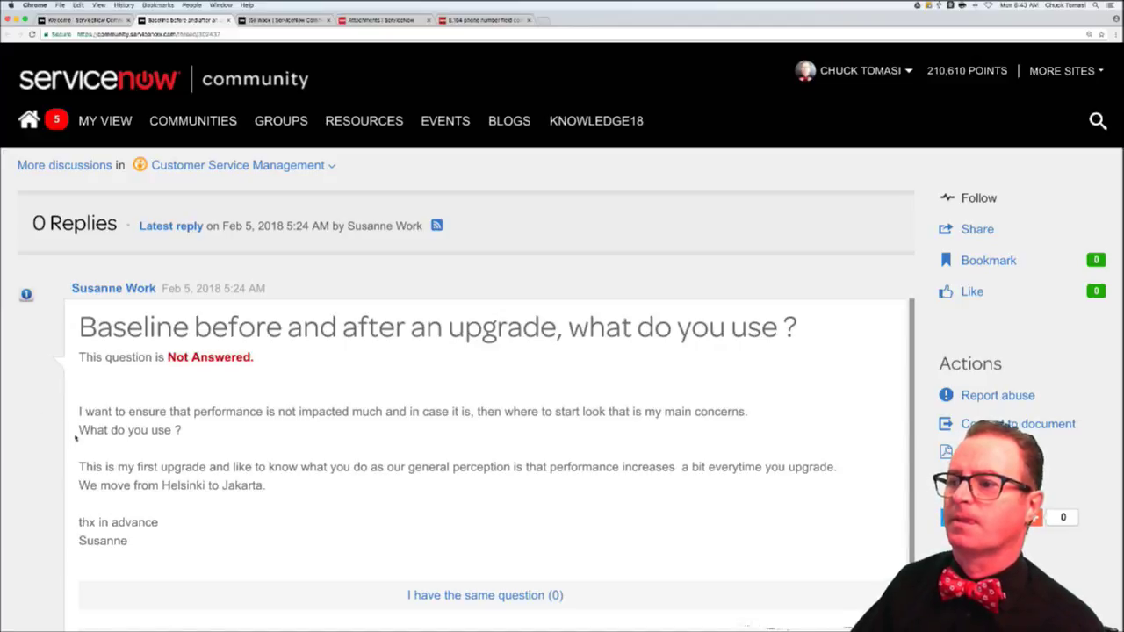
- Follow the Baseline question with Inbox checked and Connections Stream unchecked, then close its tab
scroll(76, 439, "down", 2)
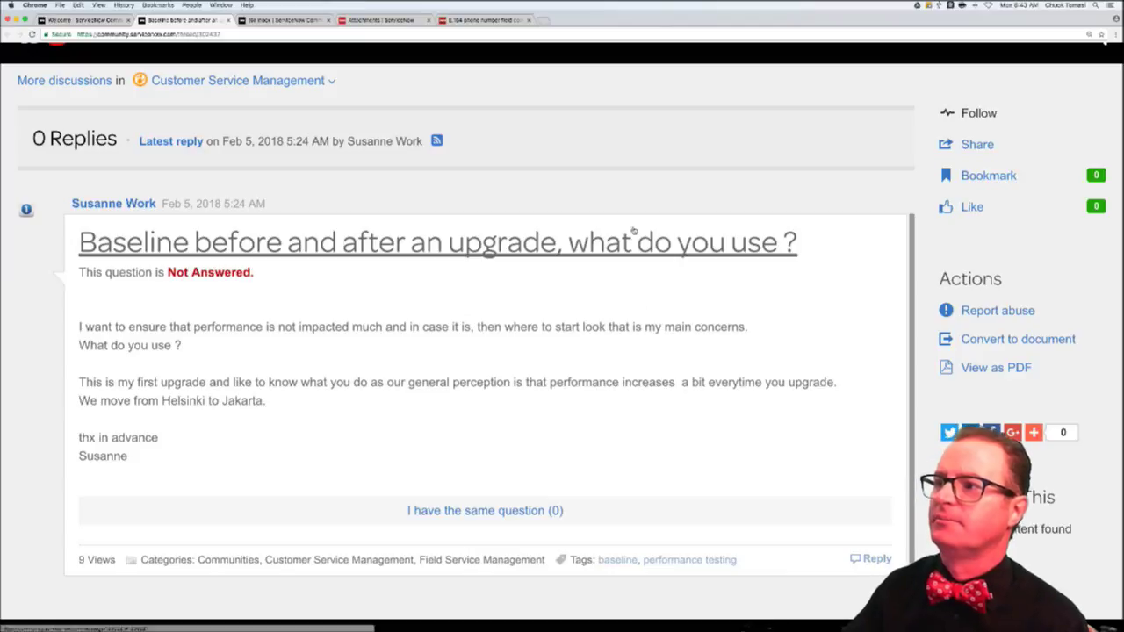
left_click(974, 116)
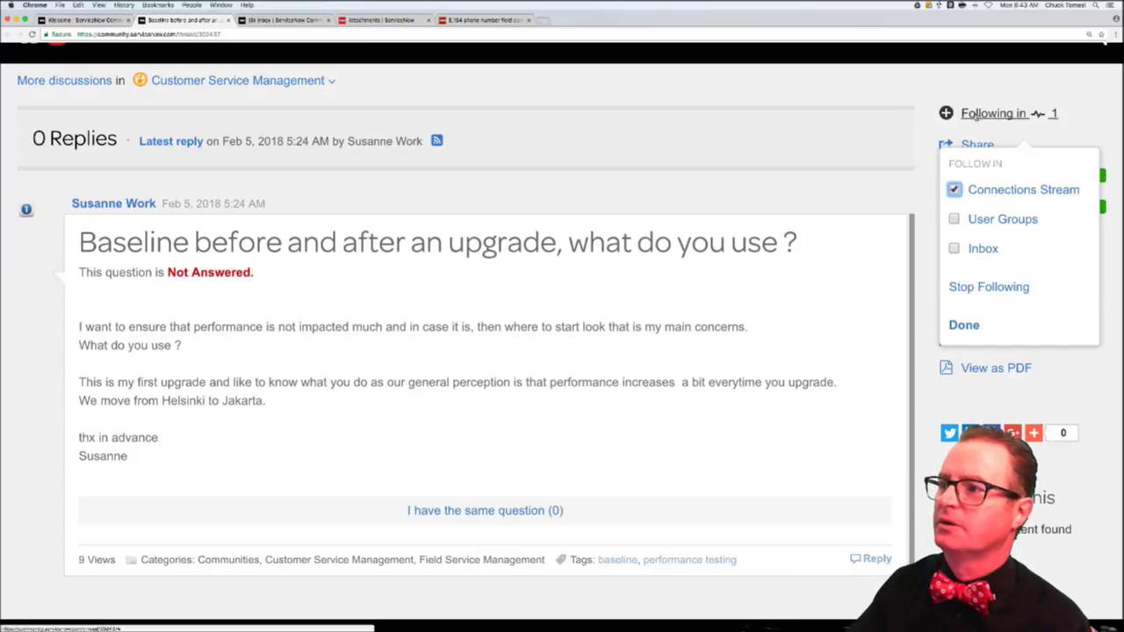
left_click(955, 188)
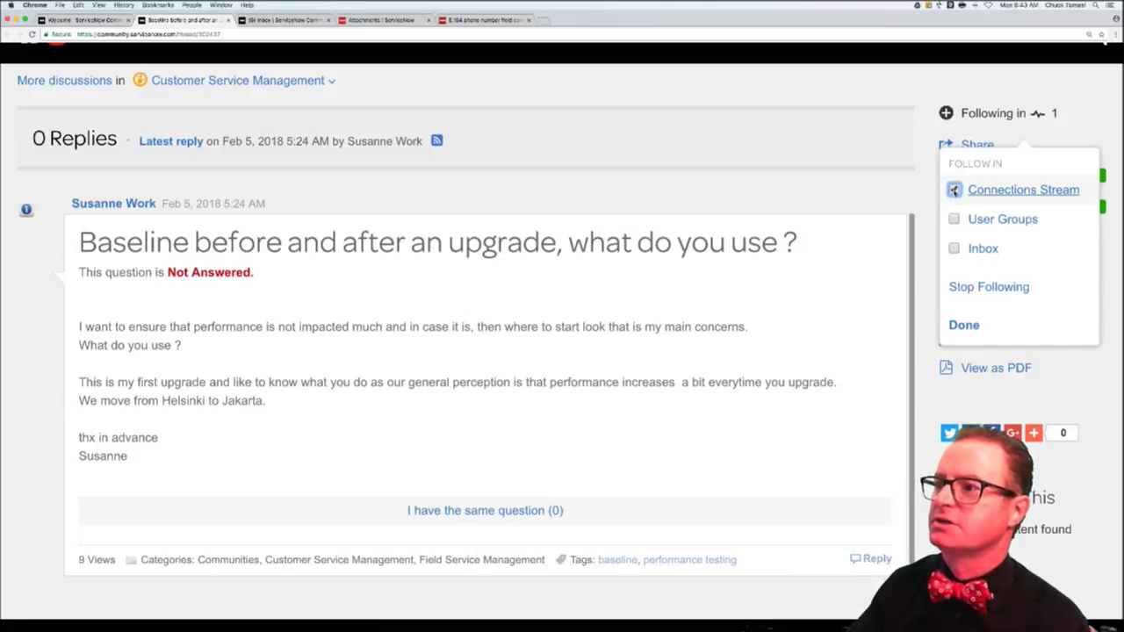
left_click(979, 251)
left_click(963, 323)
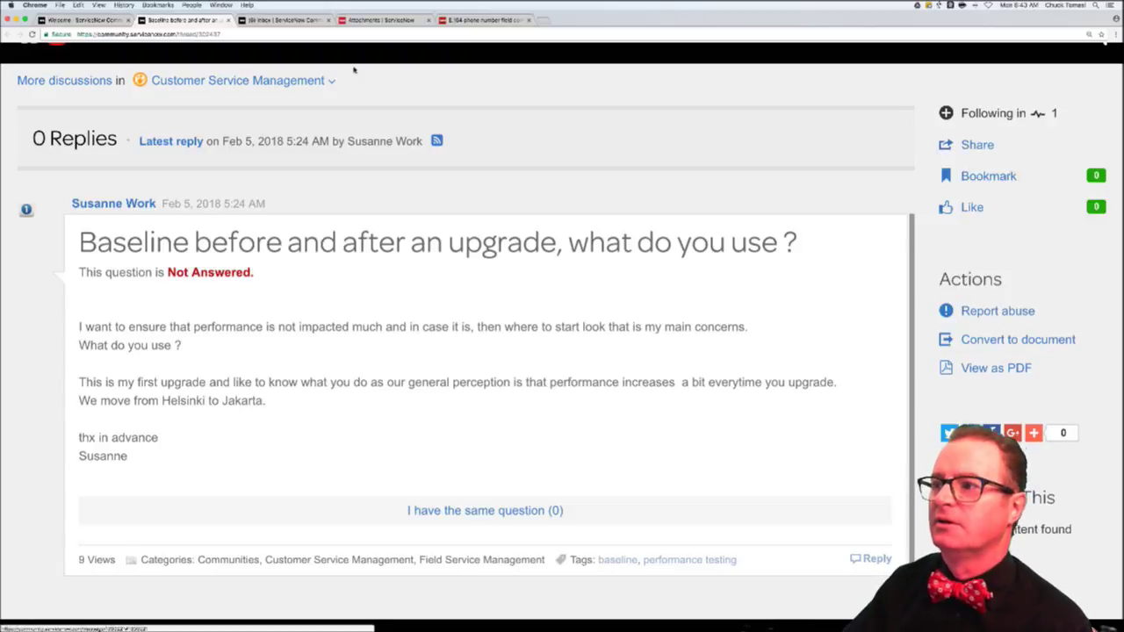
mouse_move(309, 59)
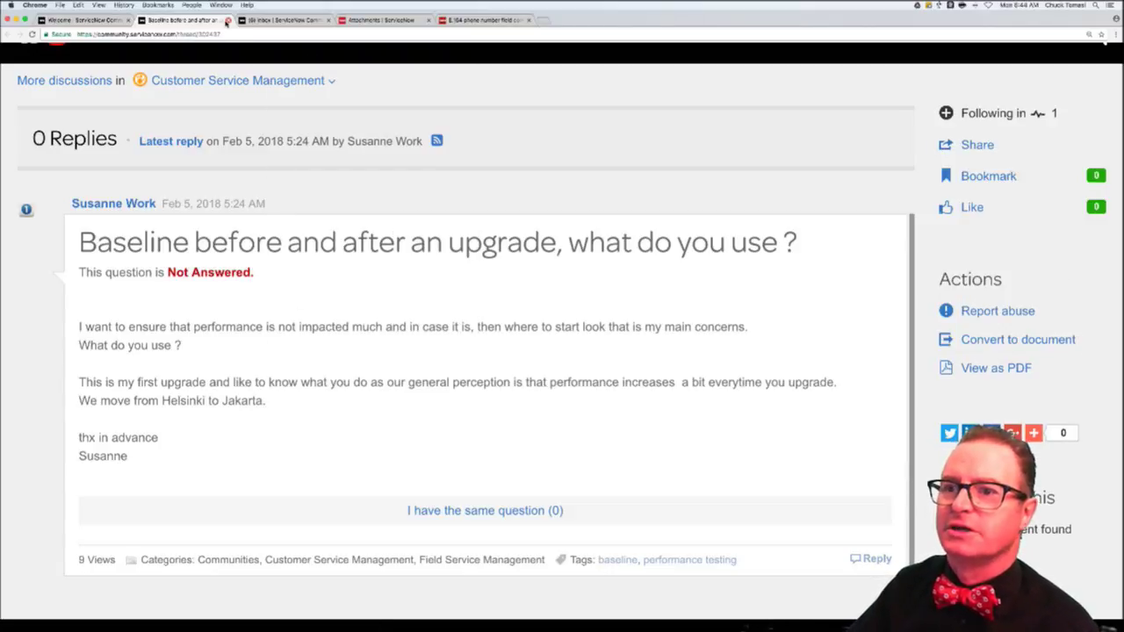
left_click(227, 20)
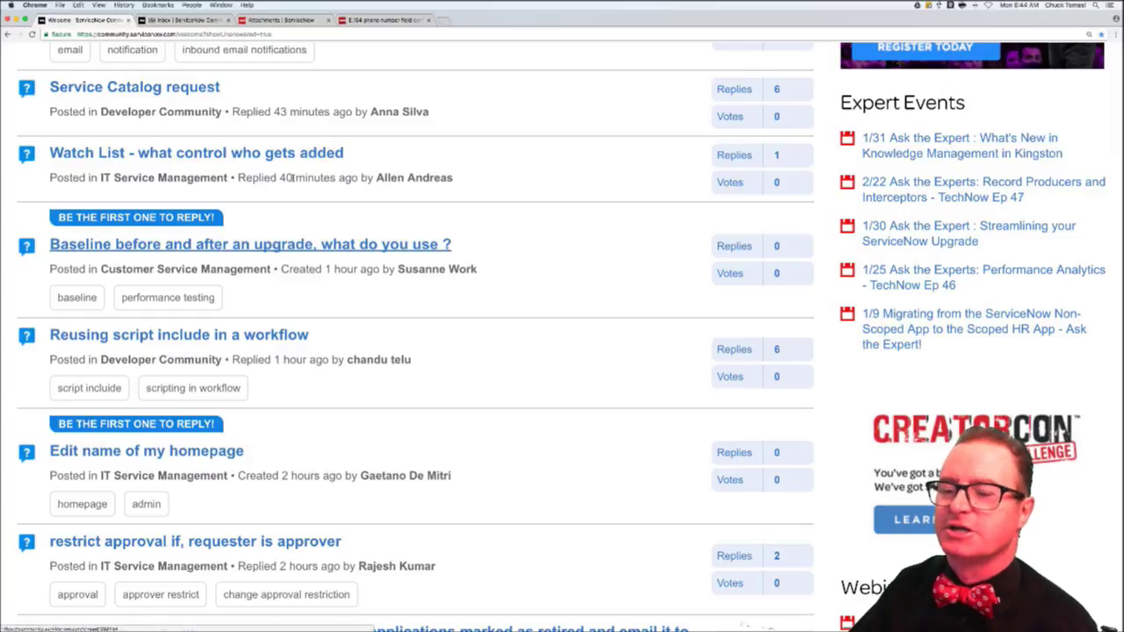
- Open 'Edit name of my homepage' in a new tab, switch to it, and read the question
scroll(371, 285, "down", 5)
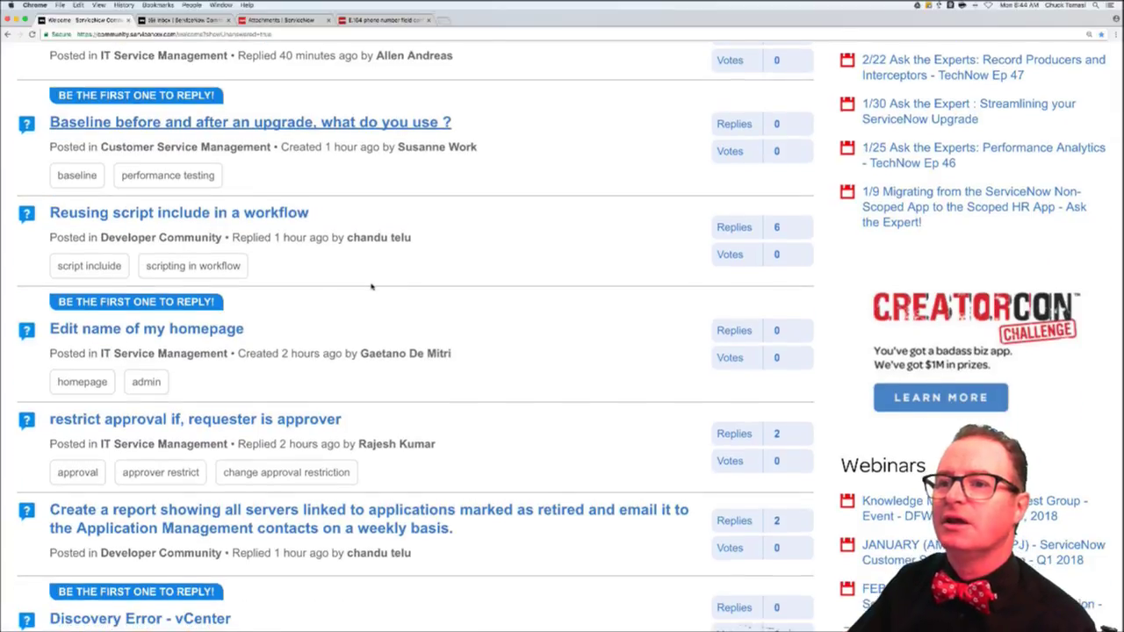
scroll(371, 285, "down", 1)
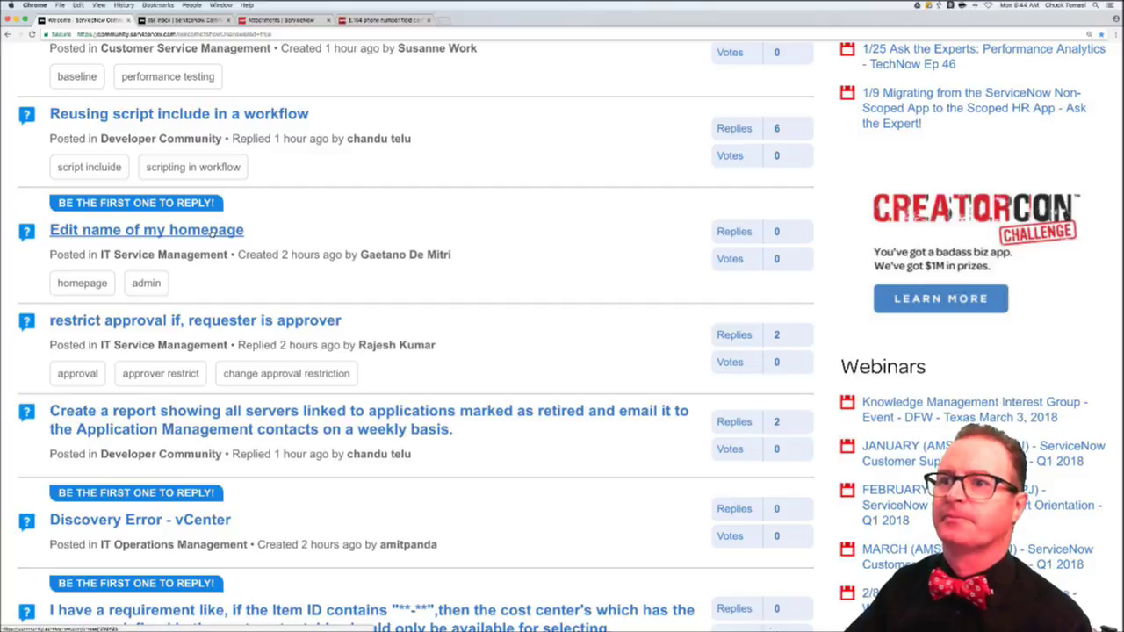
left_click(211, 231, "super")
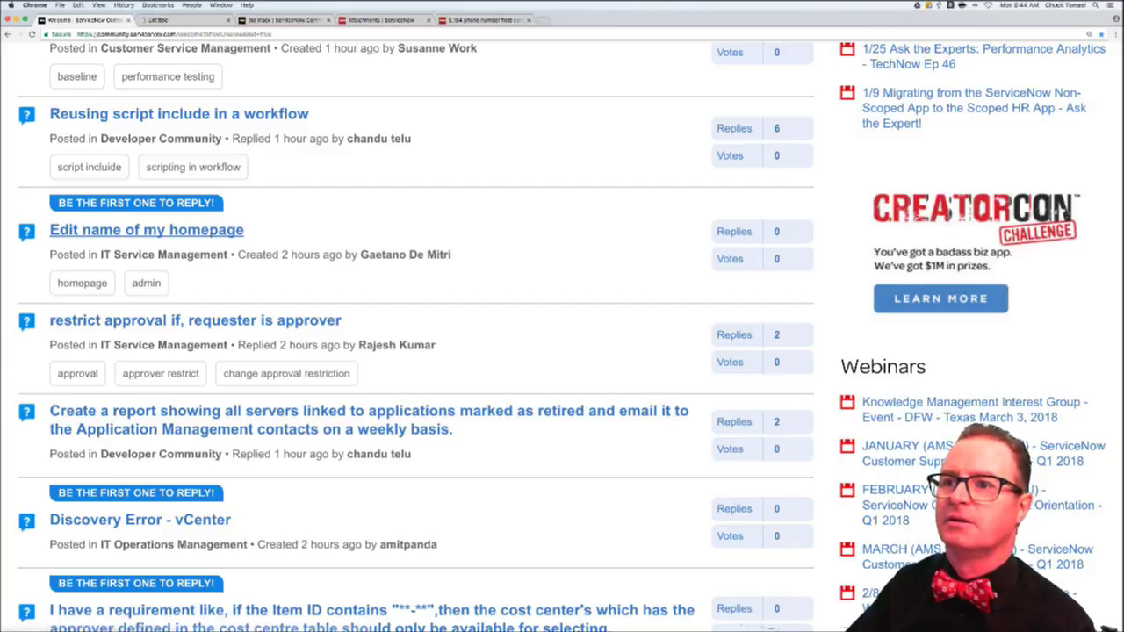
left_click(212, 21)
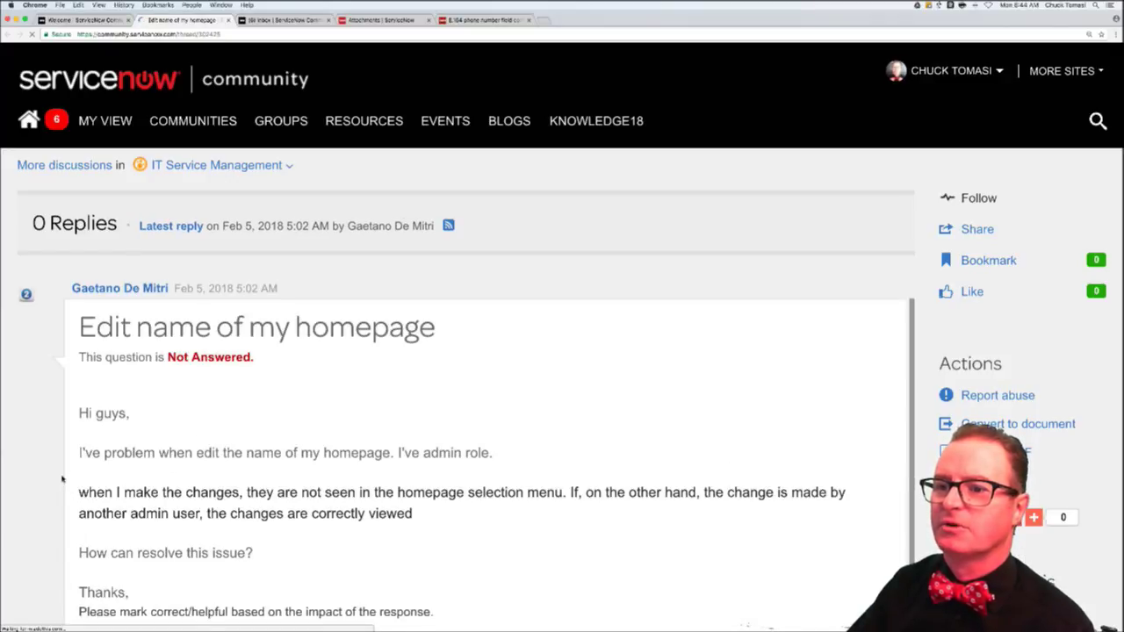
scroll(61, 479, "down", 5)
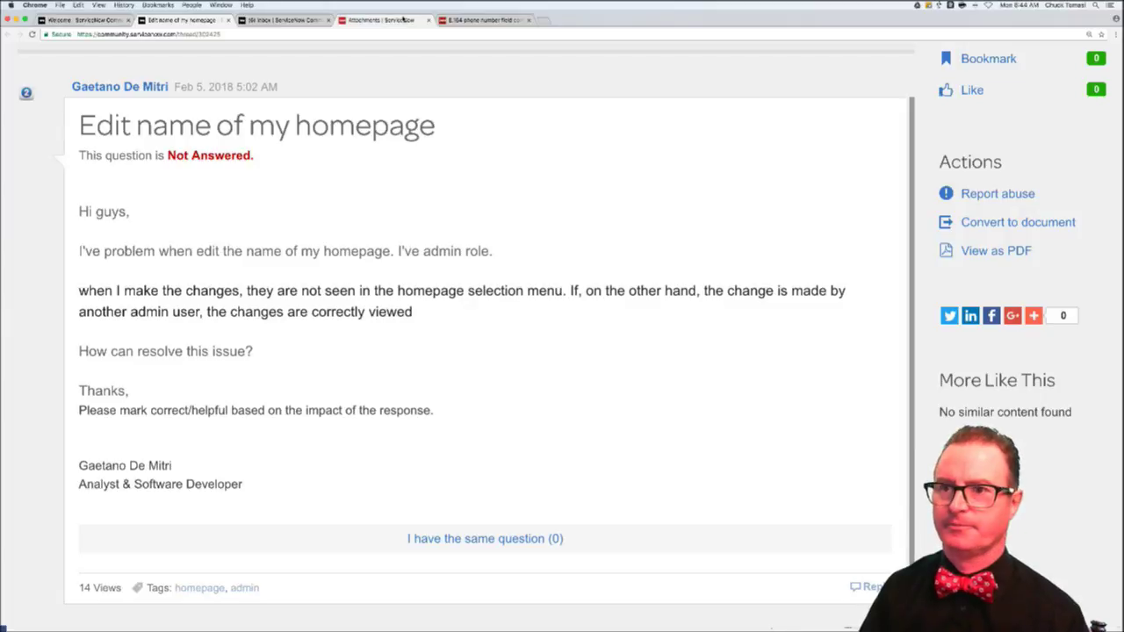
- Filter the ServiceNow navigator for 'homepage ad', open Homepage Admin > Pages, then return to the question
left_click(403, 18)
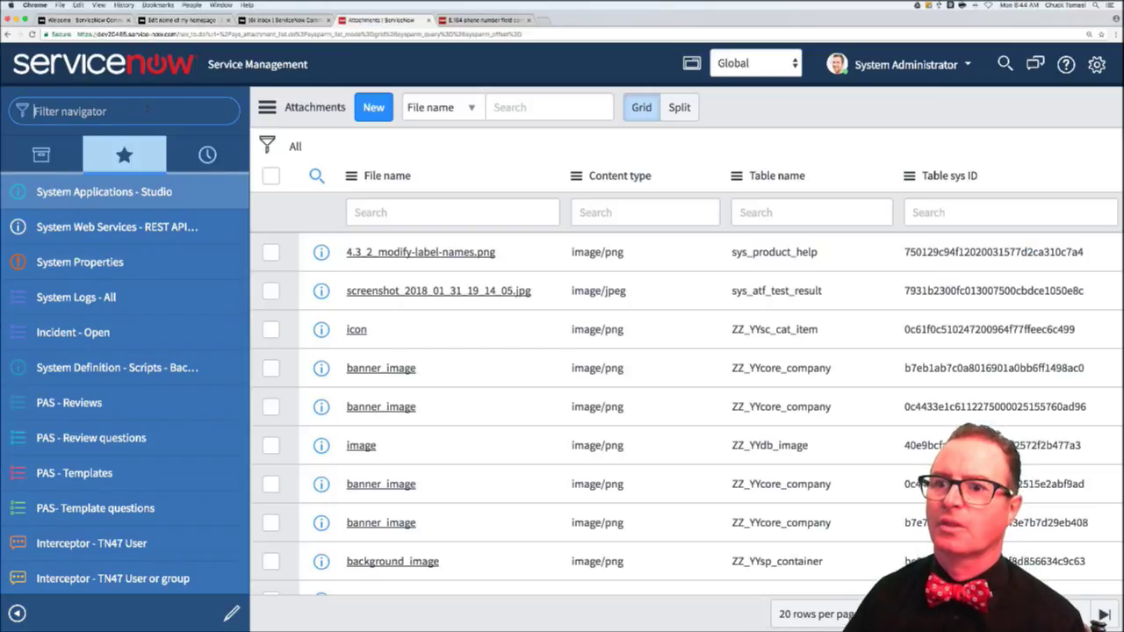
type("homepage ad")
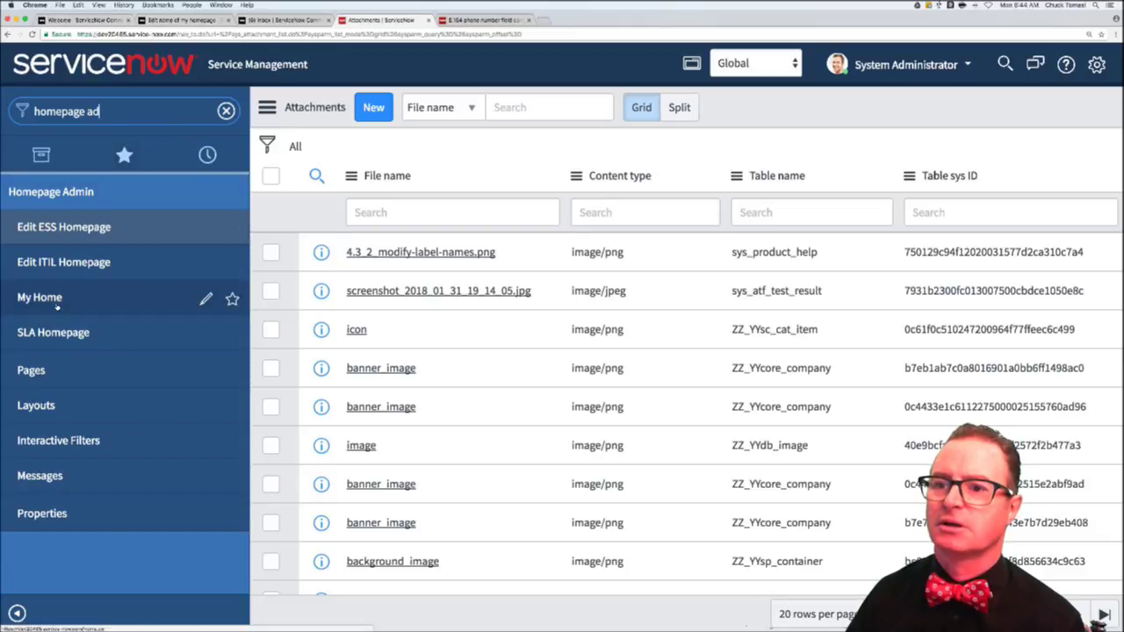
left_click(39, 374)
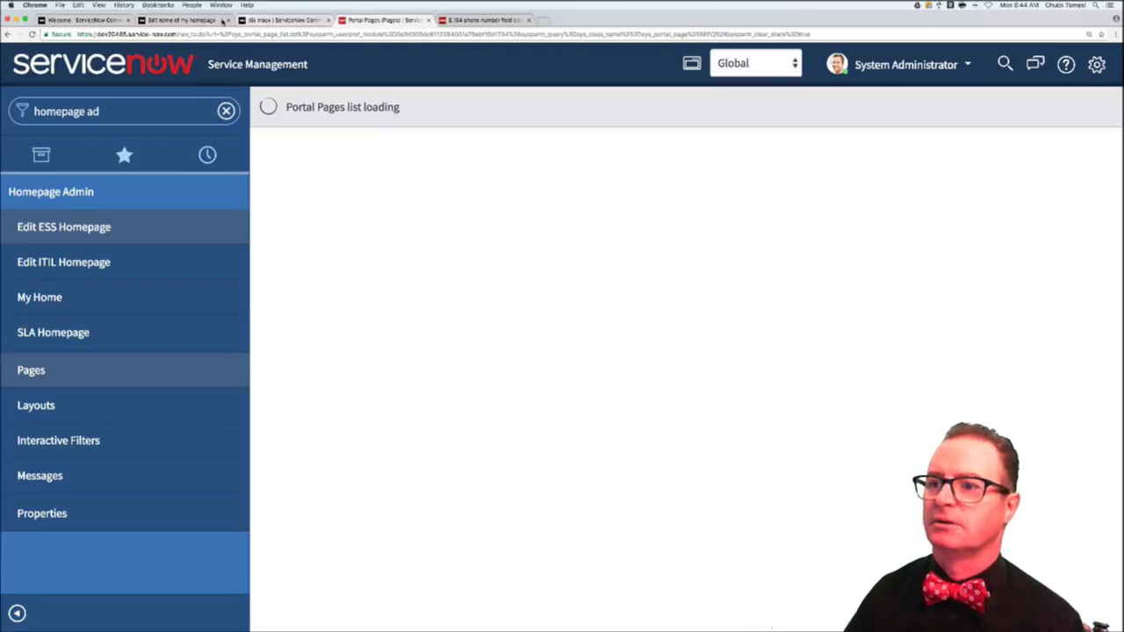
left_click(175, 20)
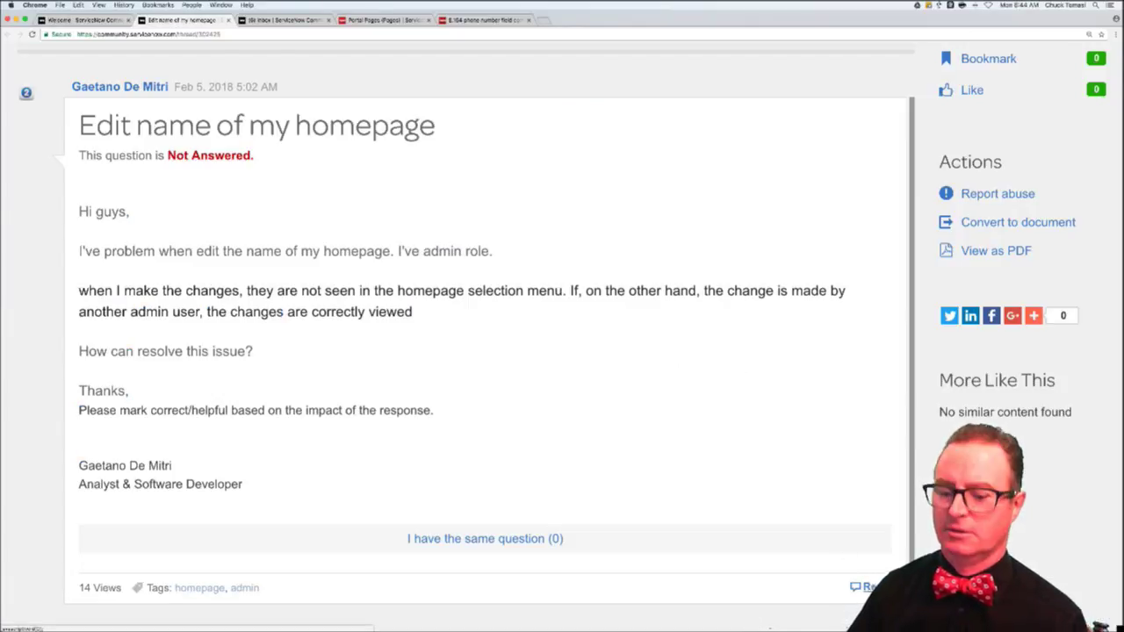
- Start the reply: go to Homepage Admin > Pages and change the record's name there
scroll(291, 334, "down", 5)
left_click(290, 334)
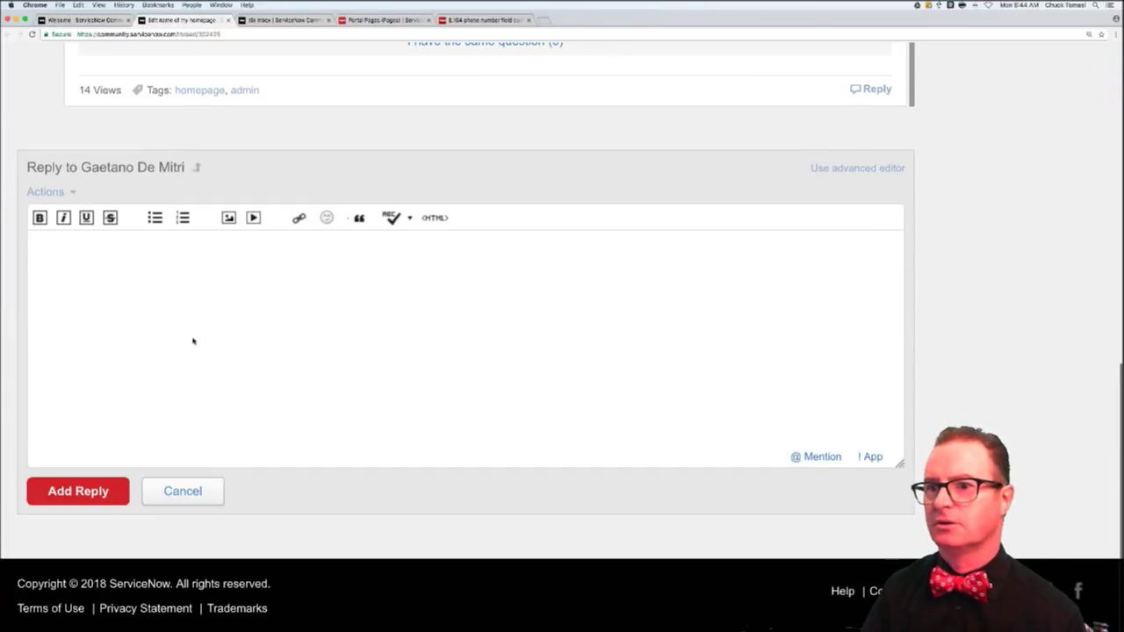
type("You need to g")
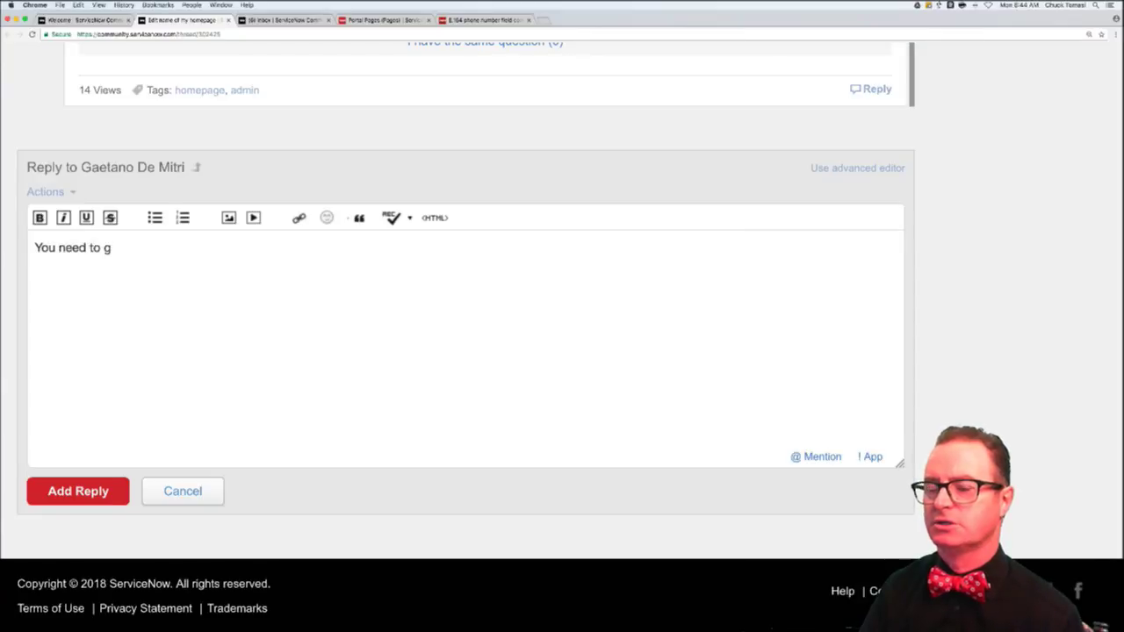
type("o to Homepage")
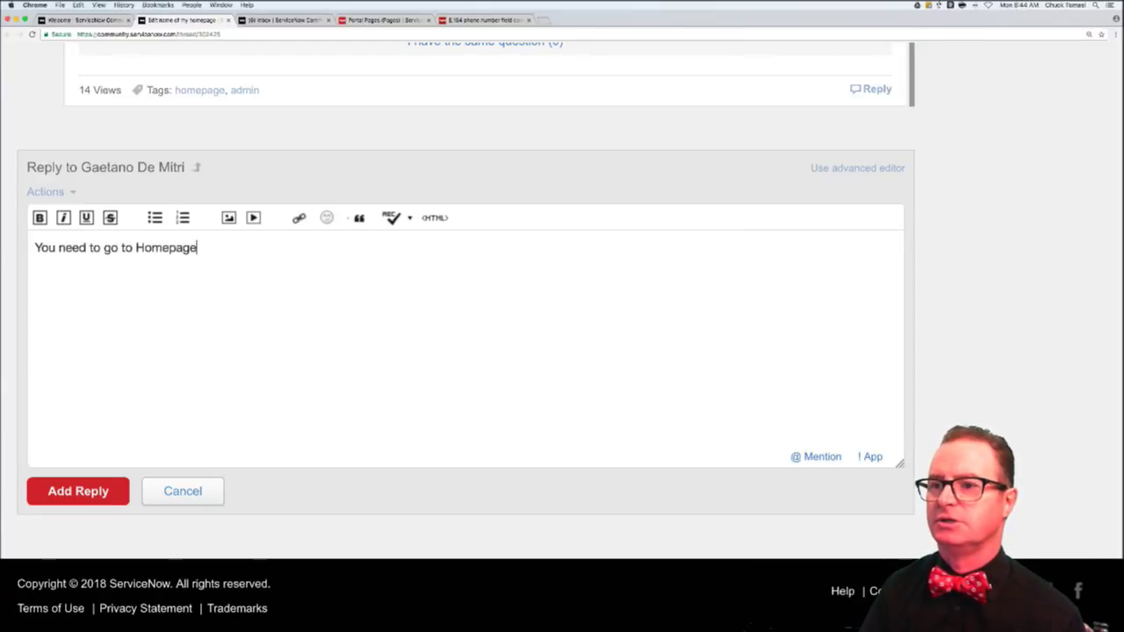
type(" Admin> Page")
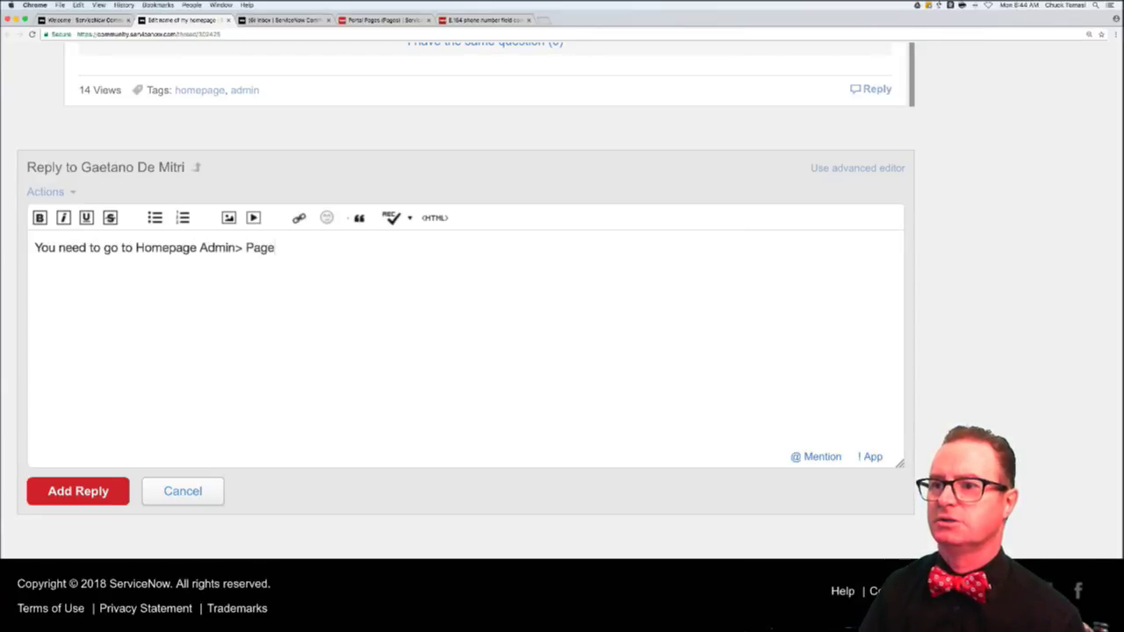
type("s, and chan")
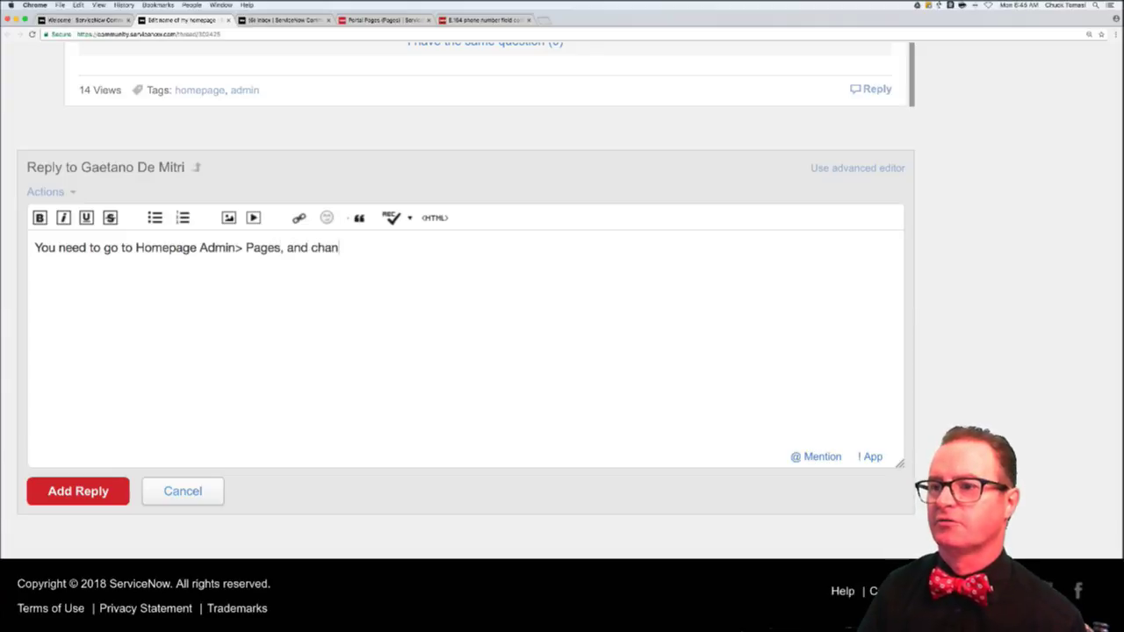
type("ge the name ")
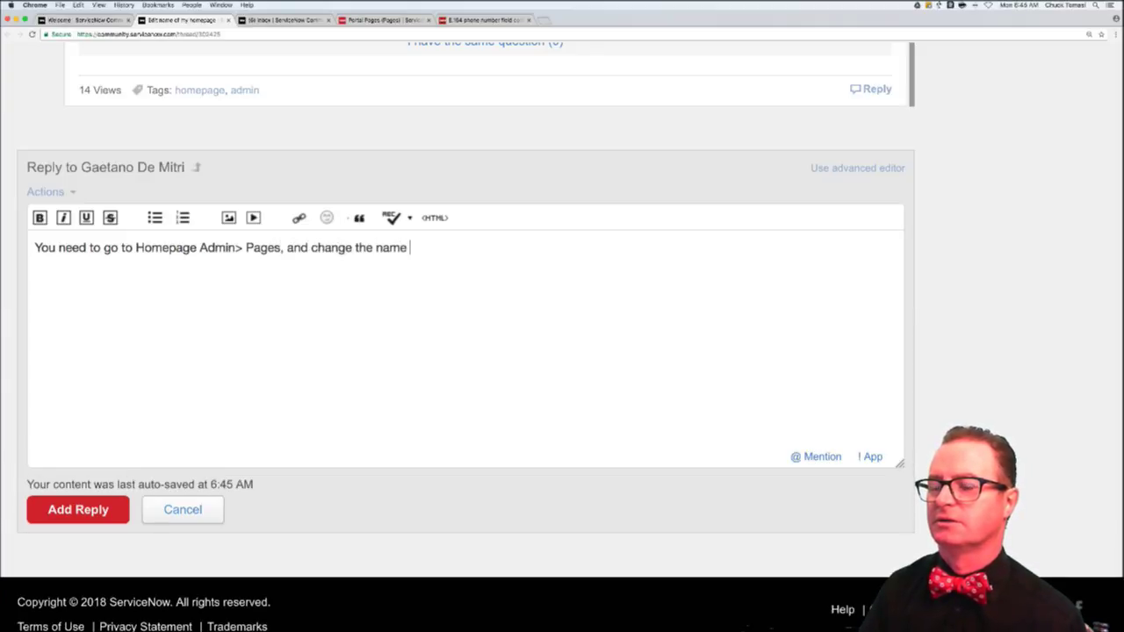
type("of the record")
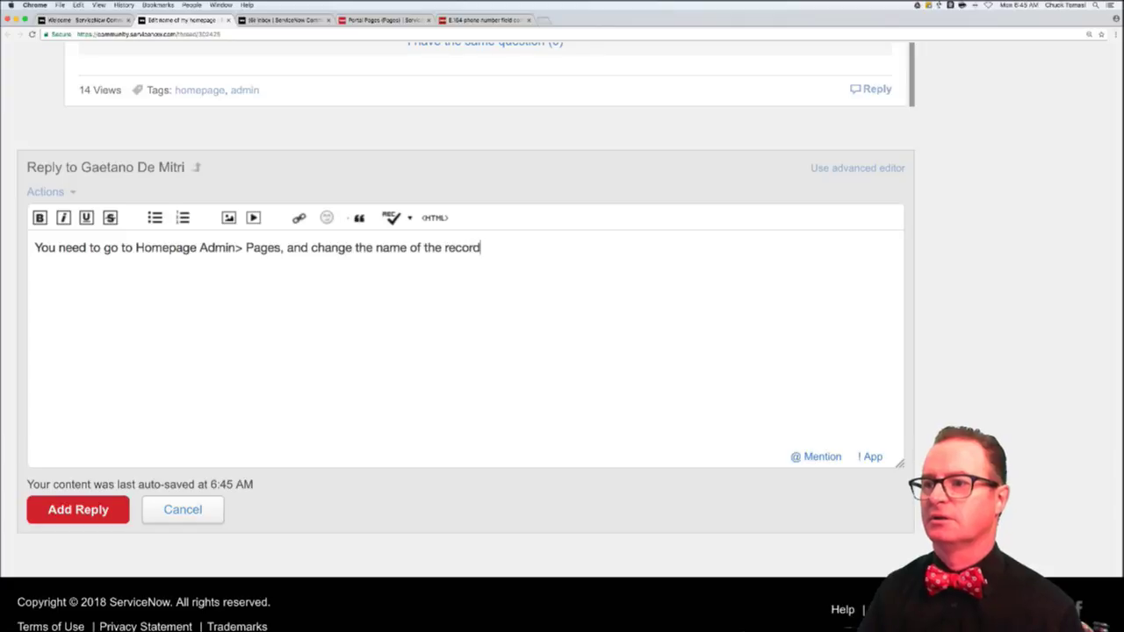
type(" there. ")
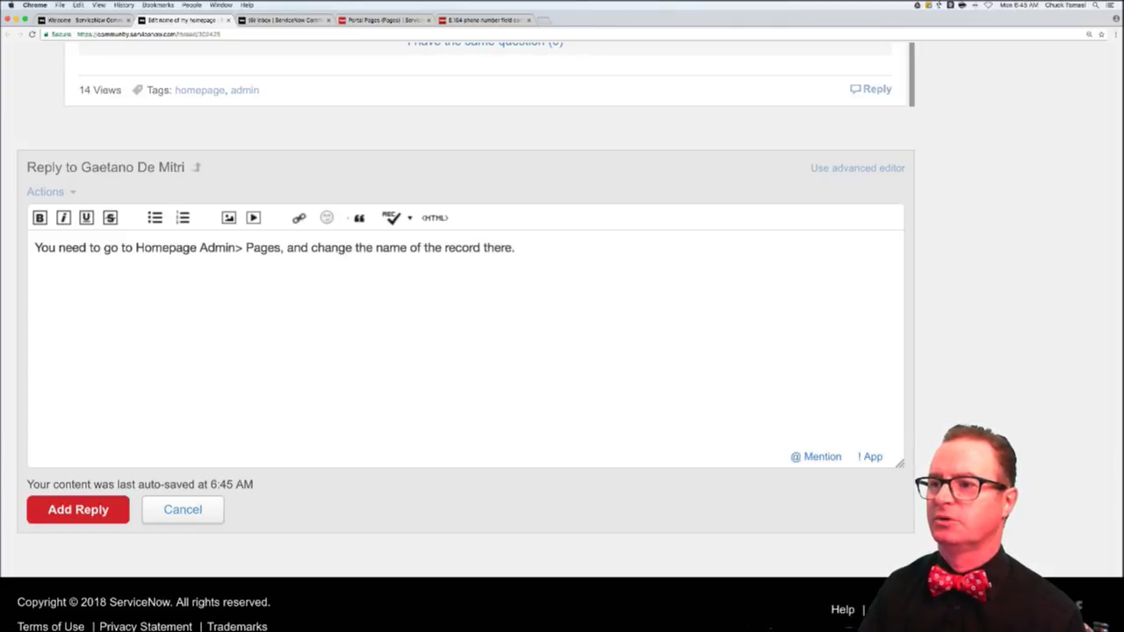
type("If you simply pu")
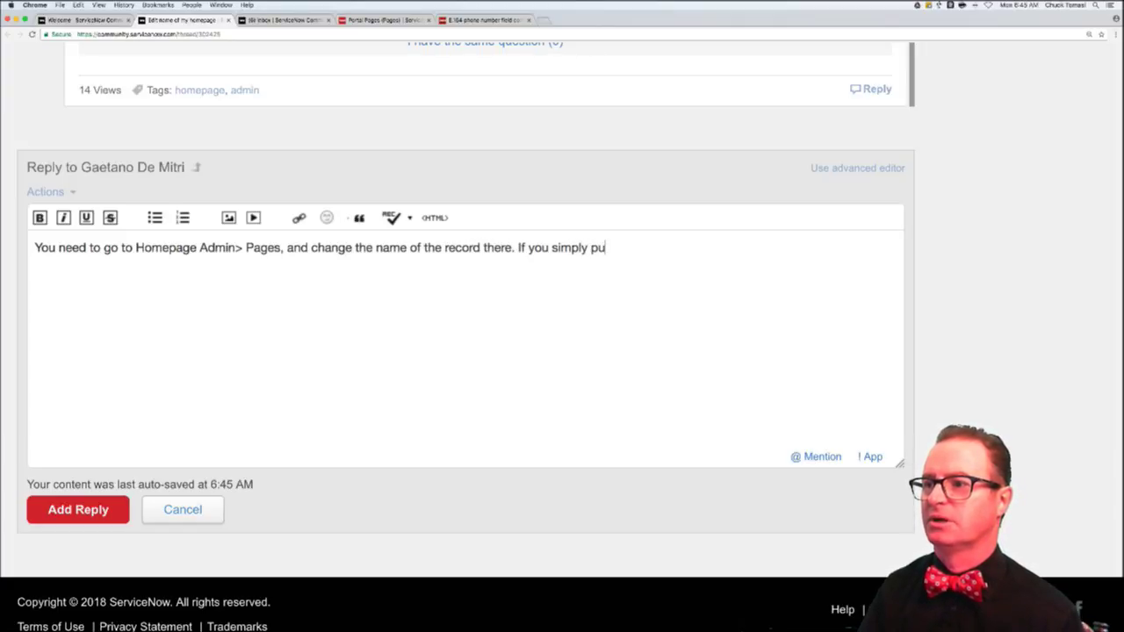
type("ll up a page and mofi")
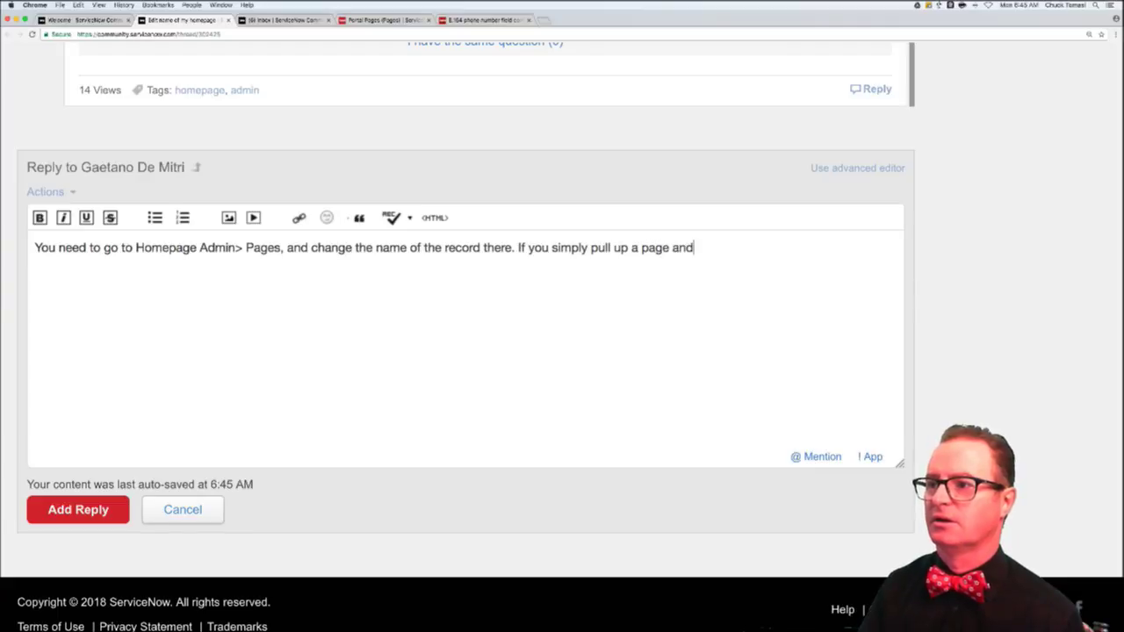
key("BackSpace")
key("BackSpace")
type("dif")
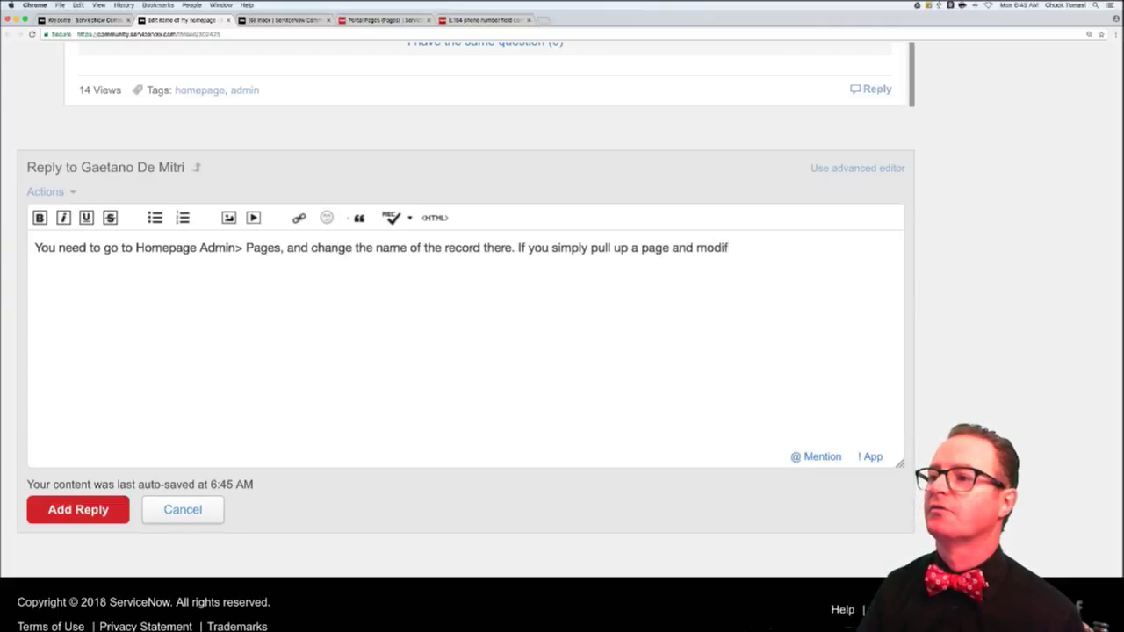
type("y it")
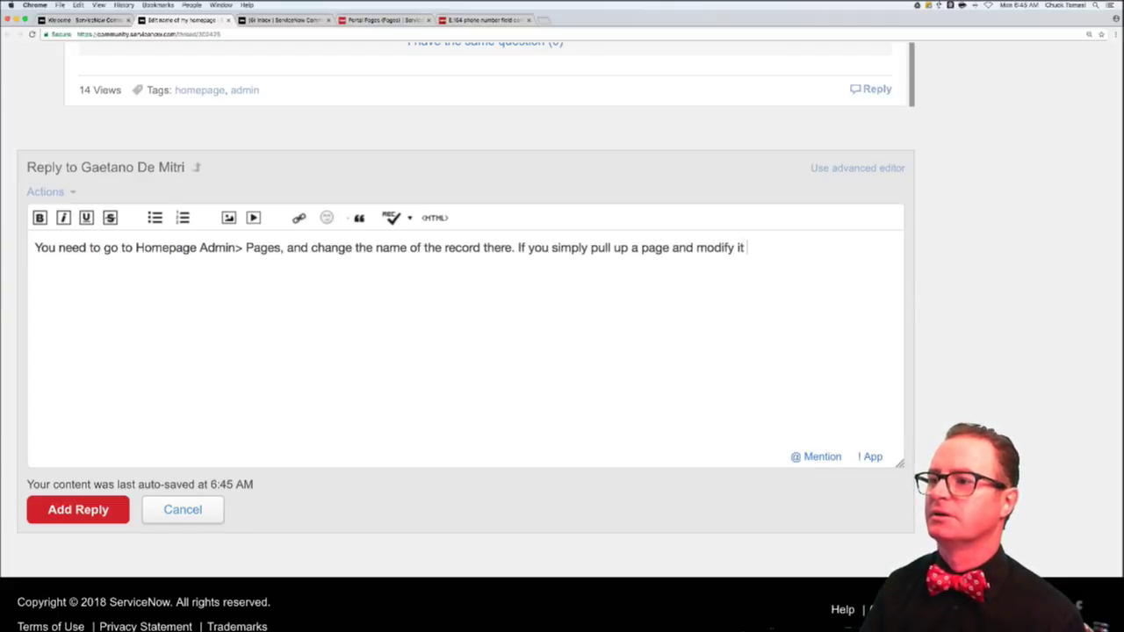
type(" from teh page")
- Add that editing from the page itself makes a personal copy, like "My ITIL" or "My Admin"
key("BackSpace")
key("BackSpace")
key("BackSpace")
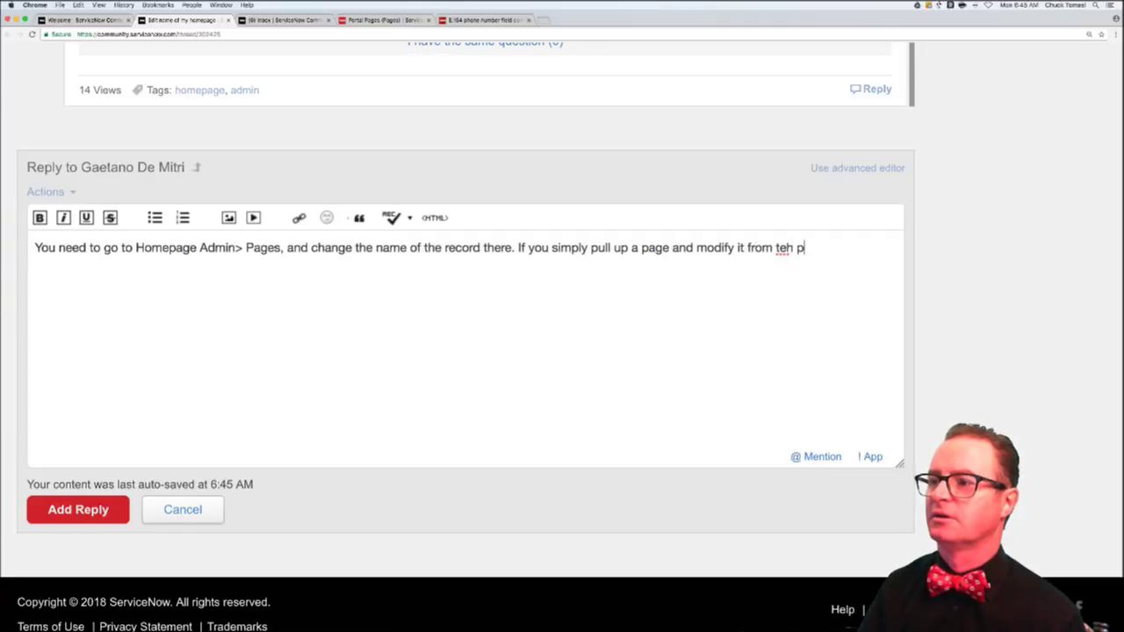
key("BackSpace")
key("BackSpace")
key("BackSpace")
key("BackSpace")
type("he page it")
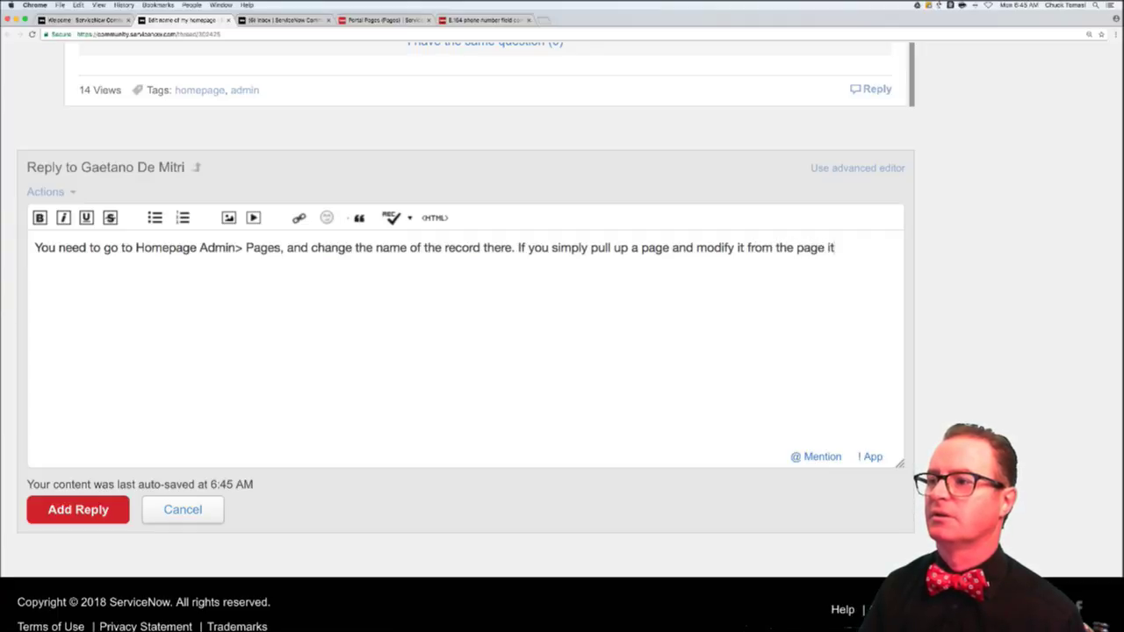
type("self, youo'")
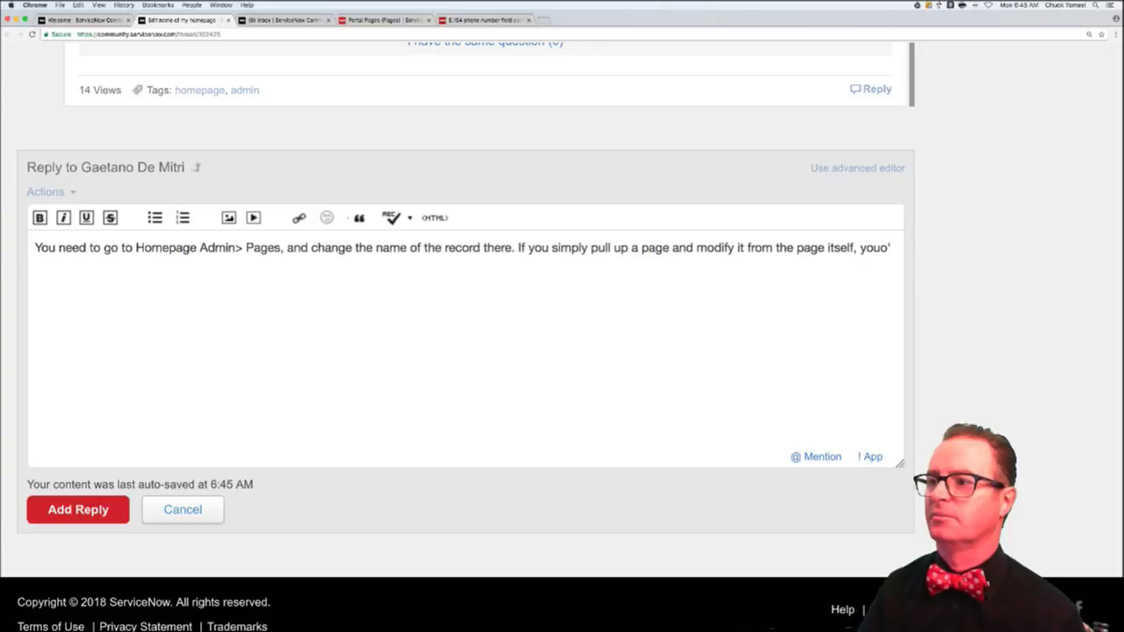
key("BackSpace")
key("BackSpace")
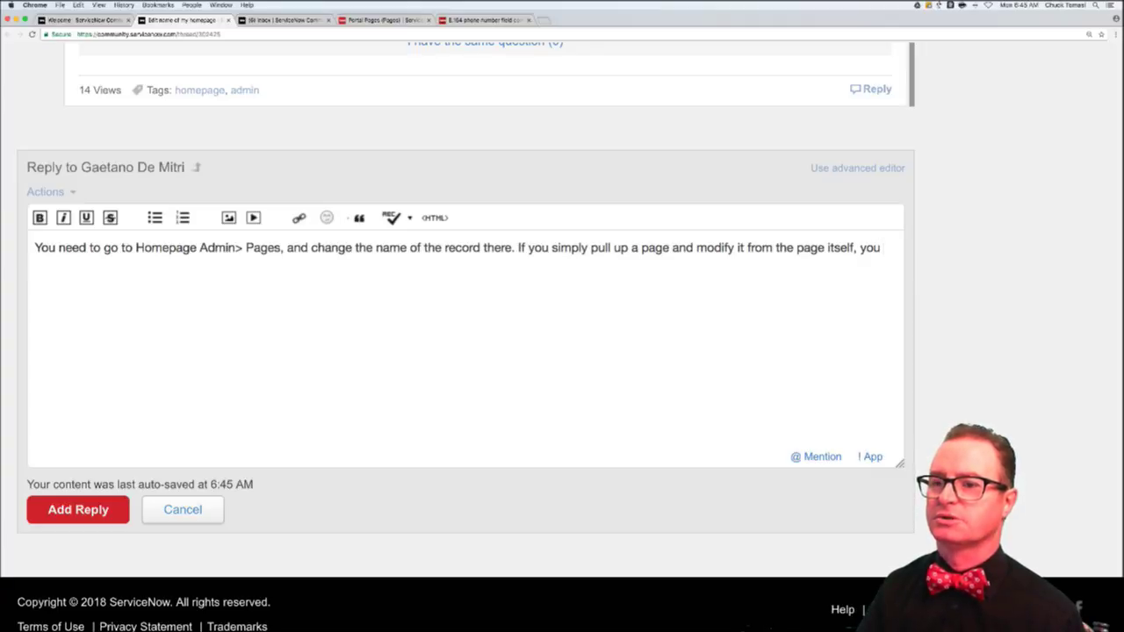
type("are making a 'persona")
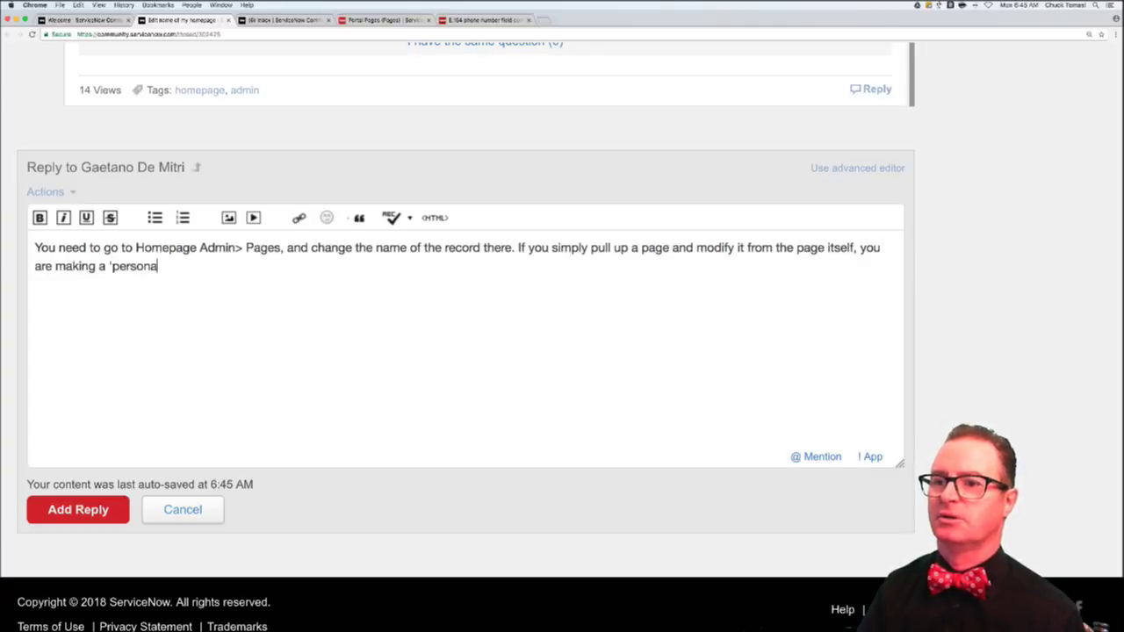
type("l' co")
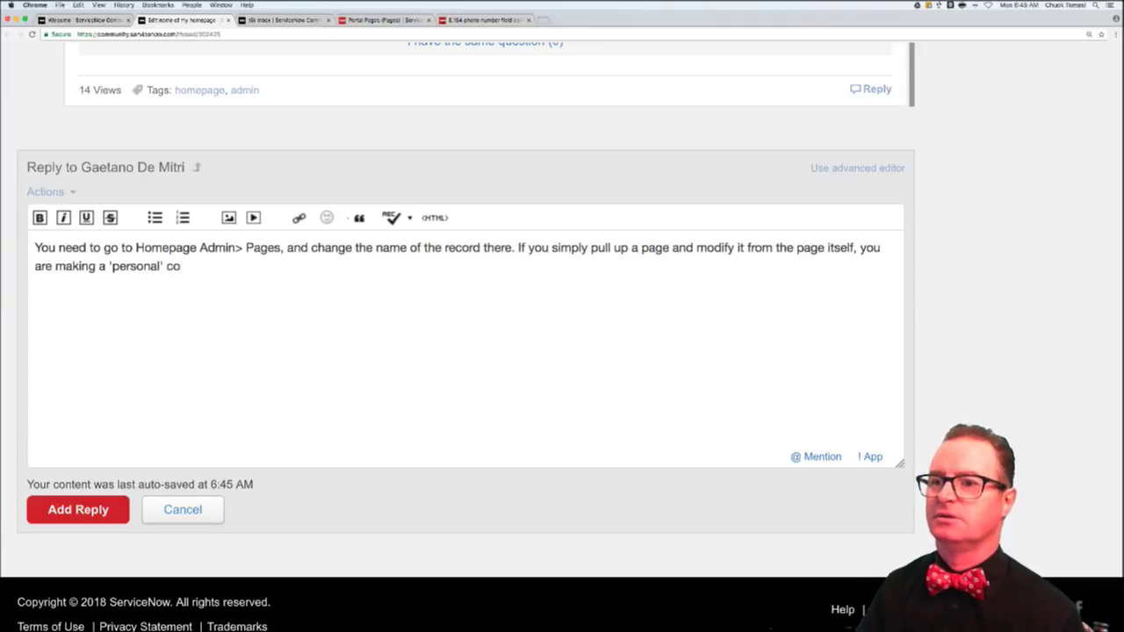
type("py . Th")
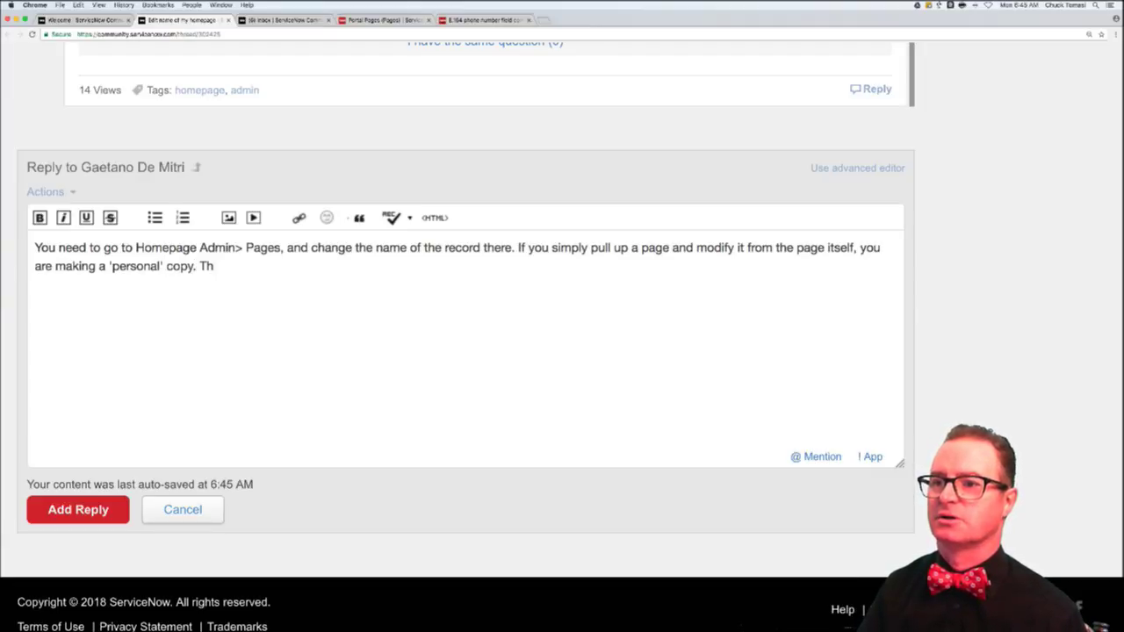
type("ese usually st")
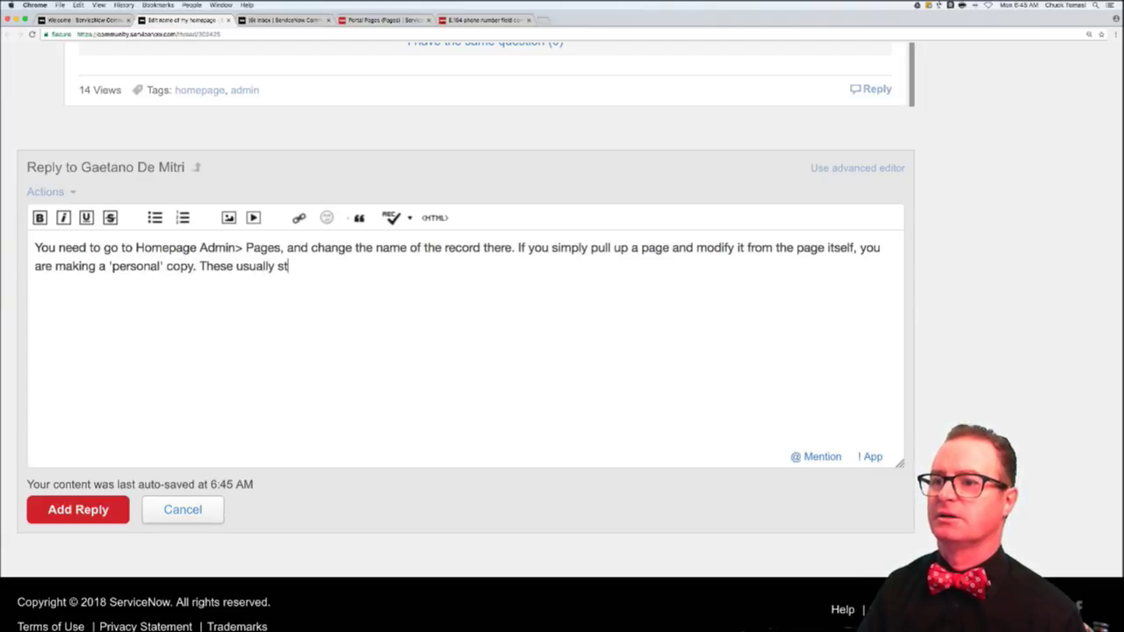
type("art with \"My\" like \"My ")
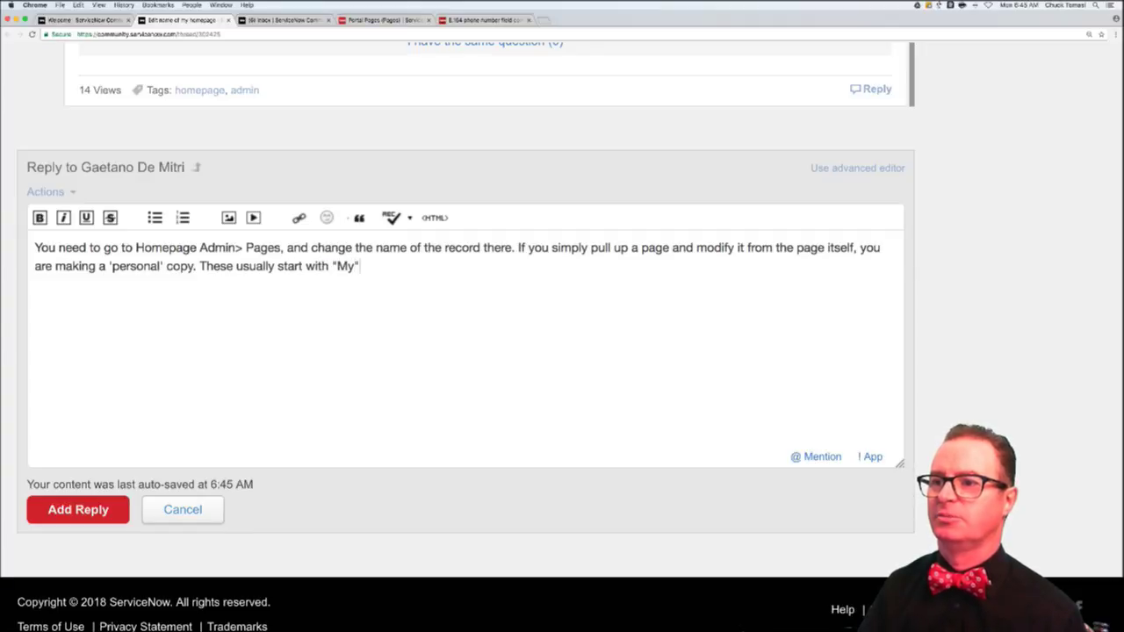
type("ITIL page\"")
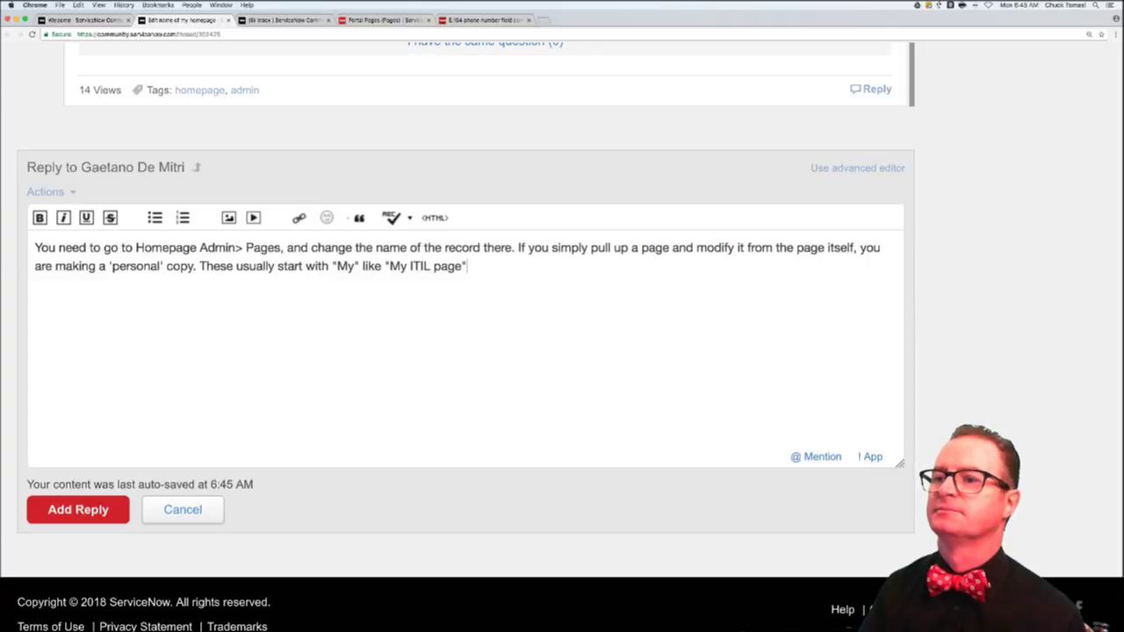
key("BackSpace")
key("BackSpace")
key("BackSpace")
key("BackSpace")
key("BackSpace")
key("BackSpace")
type("\"")
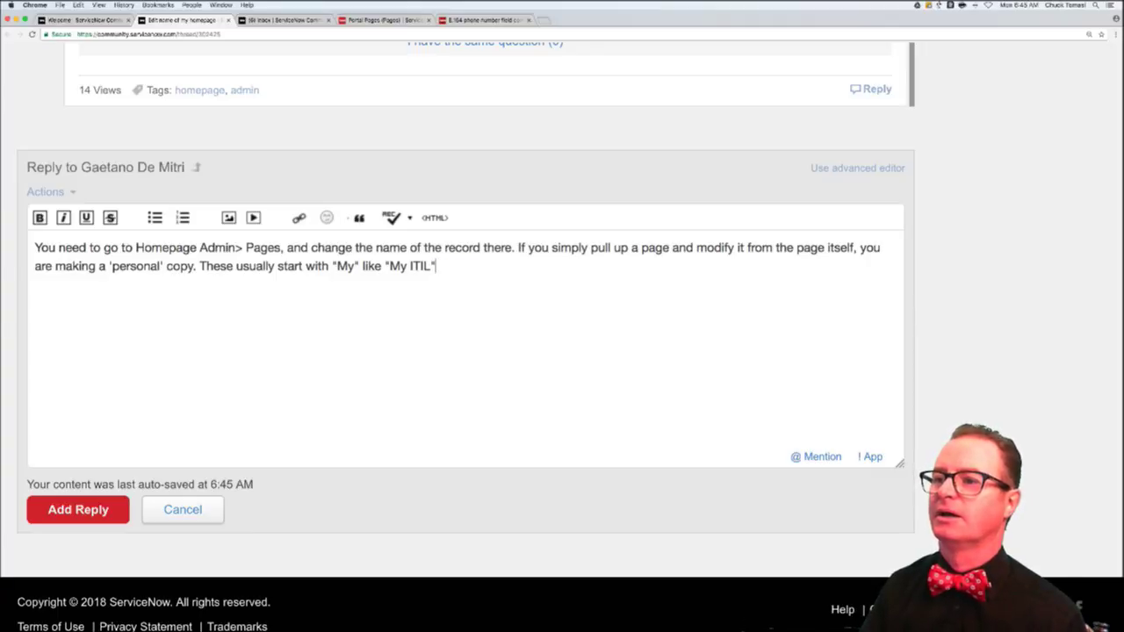
type(" or \"My ")
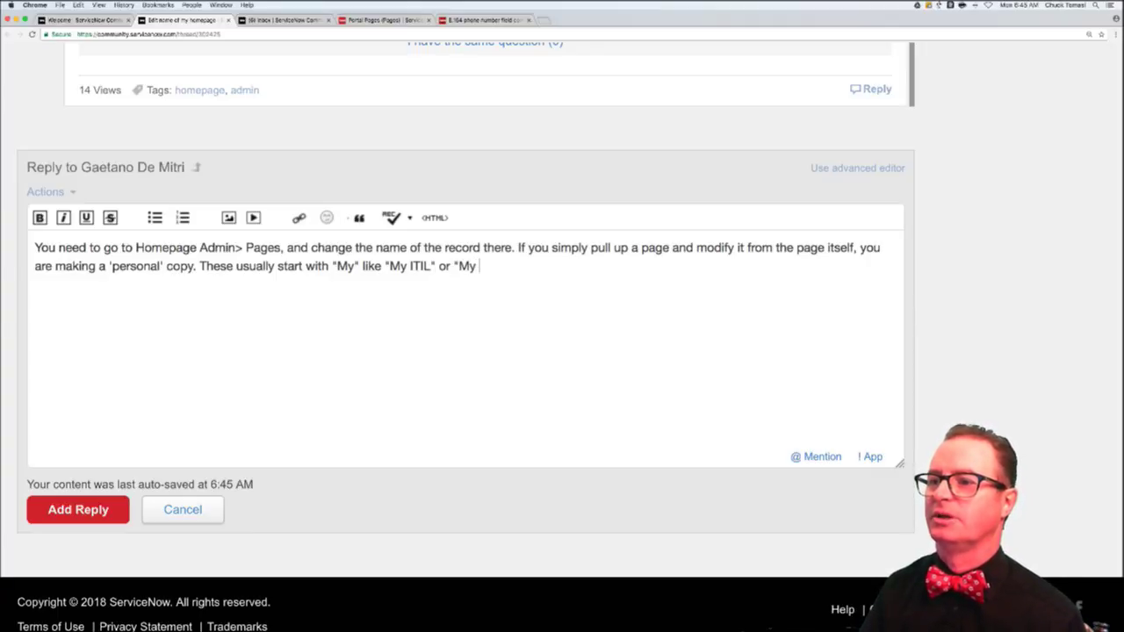
type("Admin\" page.")
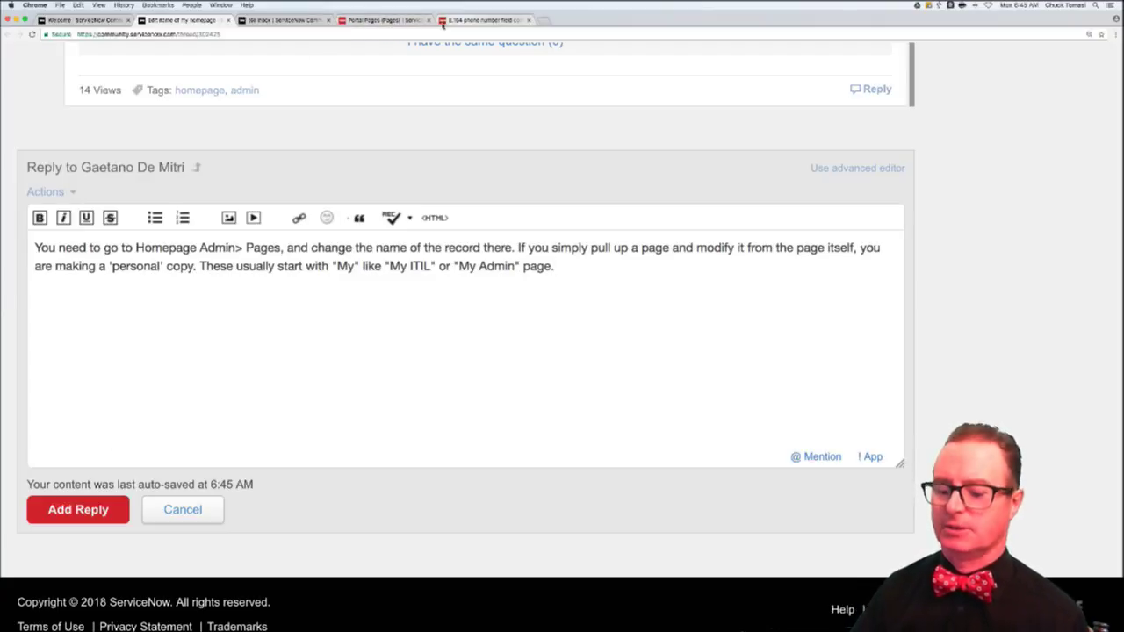
- Load the ServiceNow documentation site by typing 'docs' in the documentation tab's address bar
left_click(465, 20)
scroll(371, 120, "up", 10)
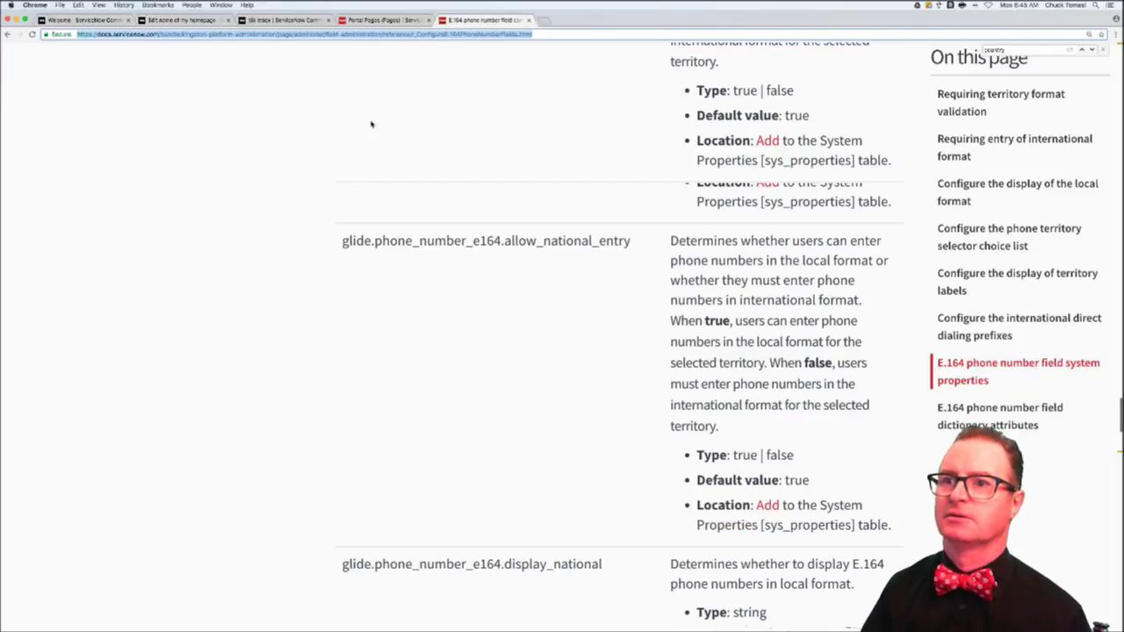
type("docs")
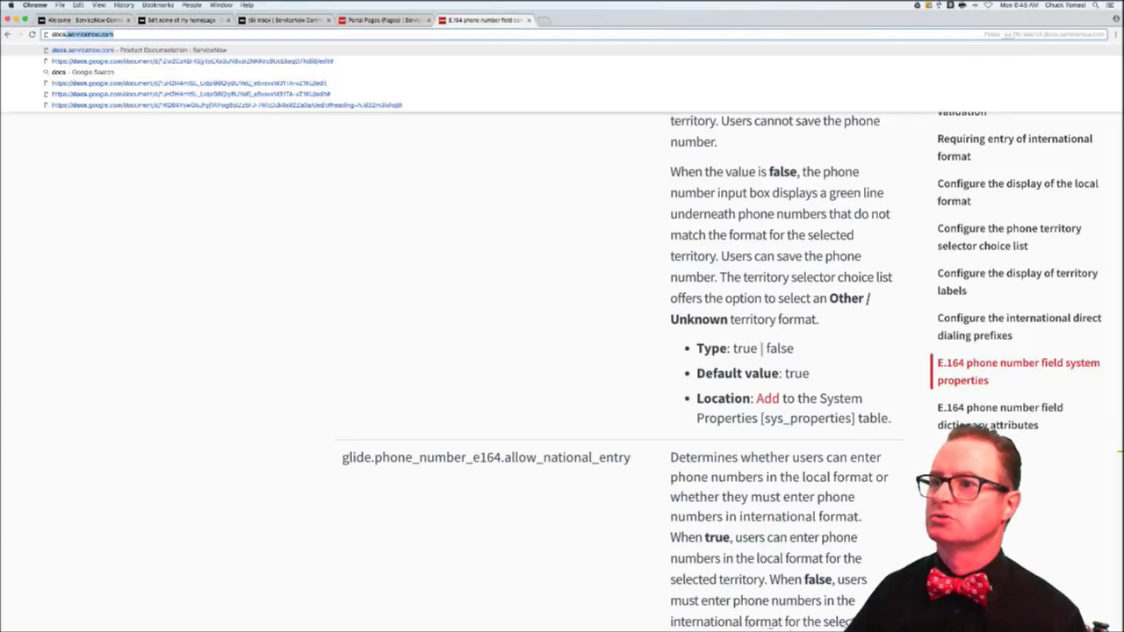
key("Return")
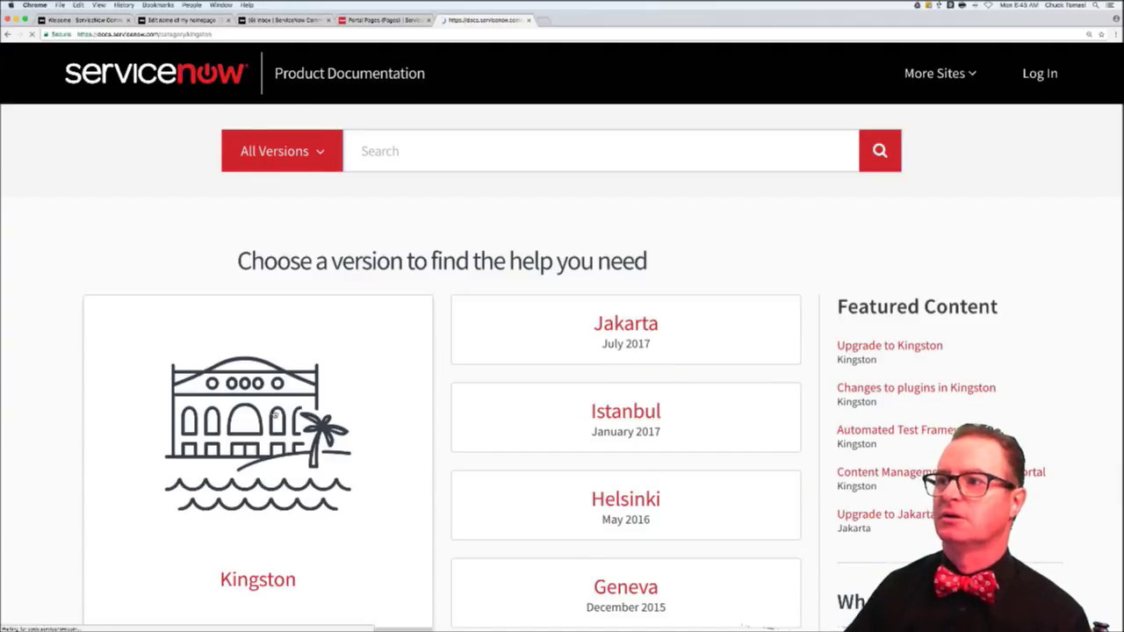
- Search 'homepage admin', open the Kingston 'Customize a homepage' article, and select its URL
left_click(817, 136)
type("homepage admin")
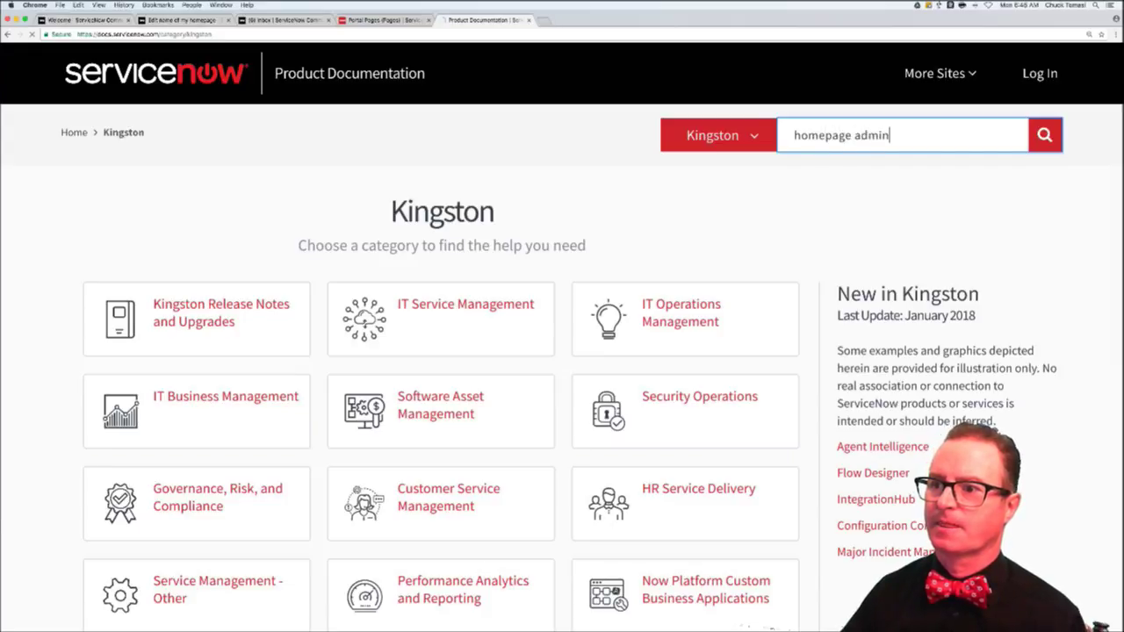
key("Return")
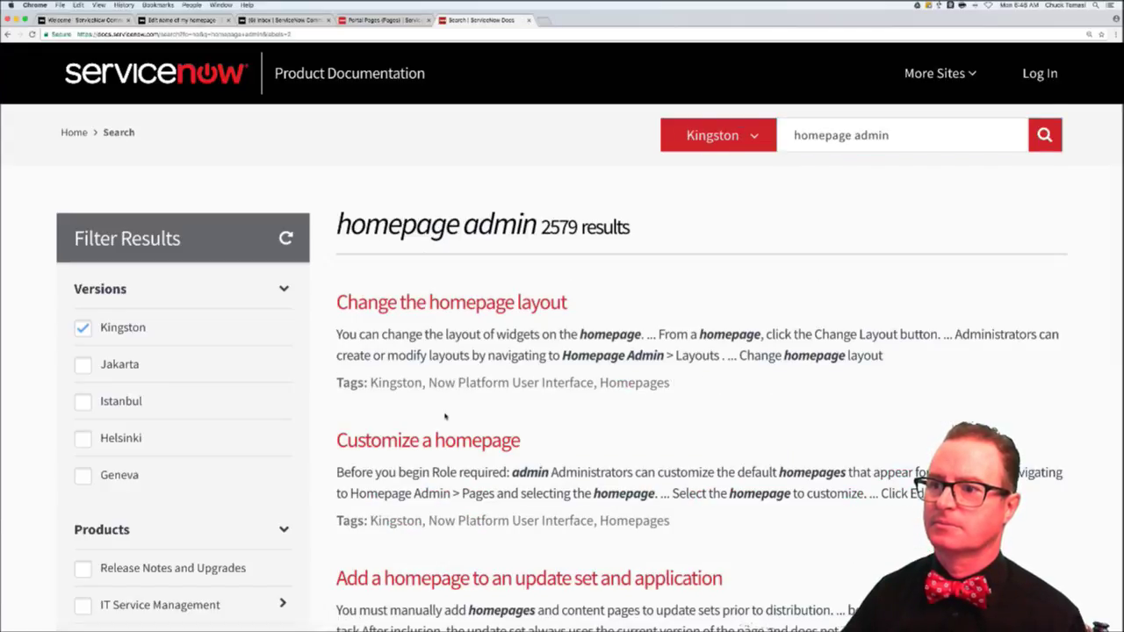
scroll(444, 417, "down", 1)
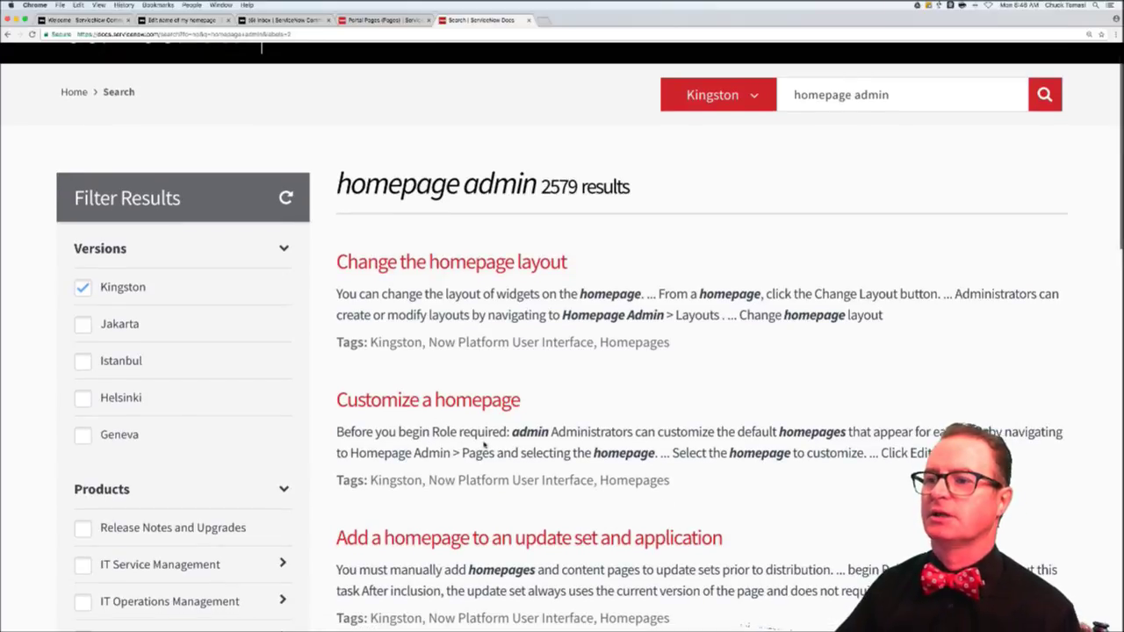
left_click(448, 405)
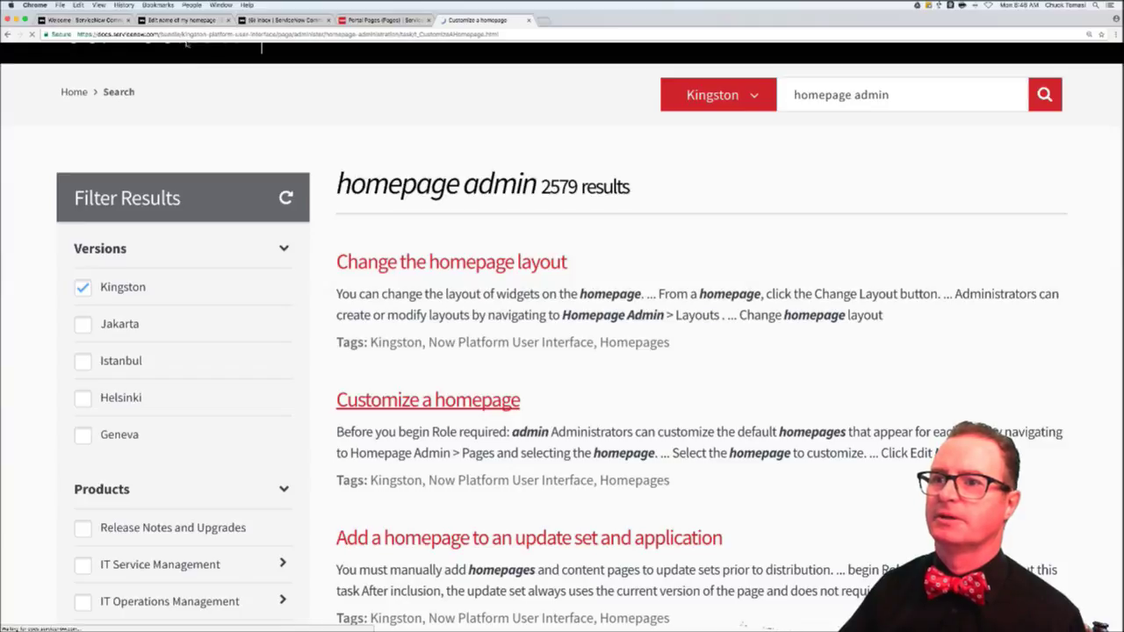
left_click(188, 33)
key("super+c")
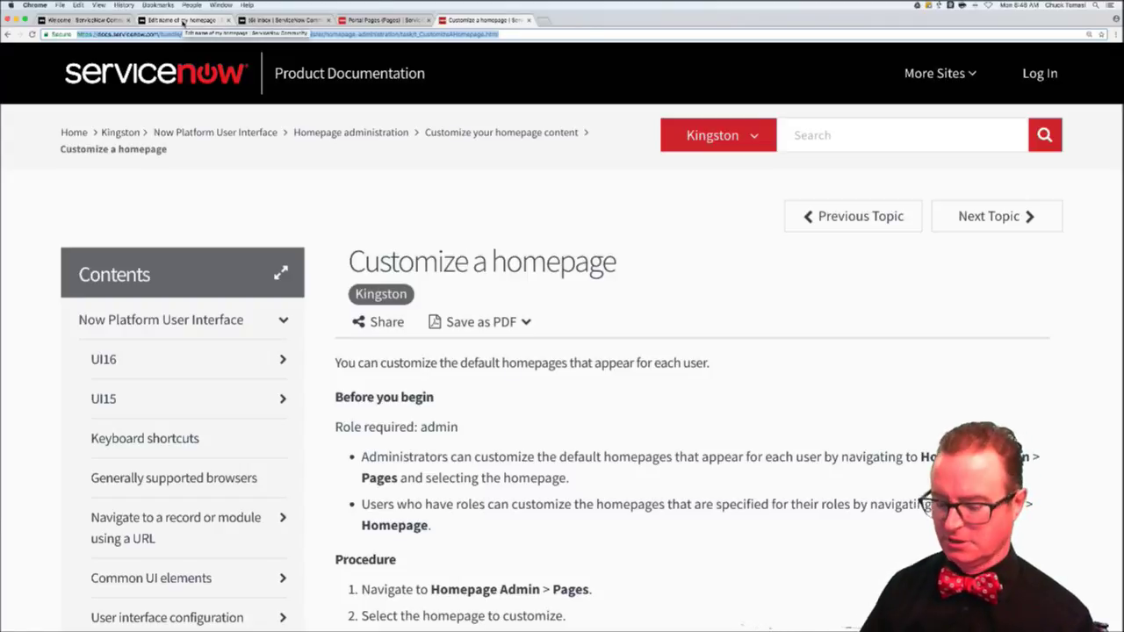
- Paste the 'Customize a homepage' docs link on a new line below the homepage reply text, then go to the inbox
left_click(183, 20)
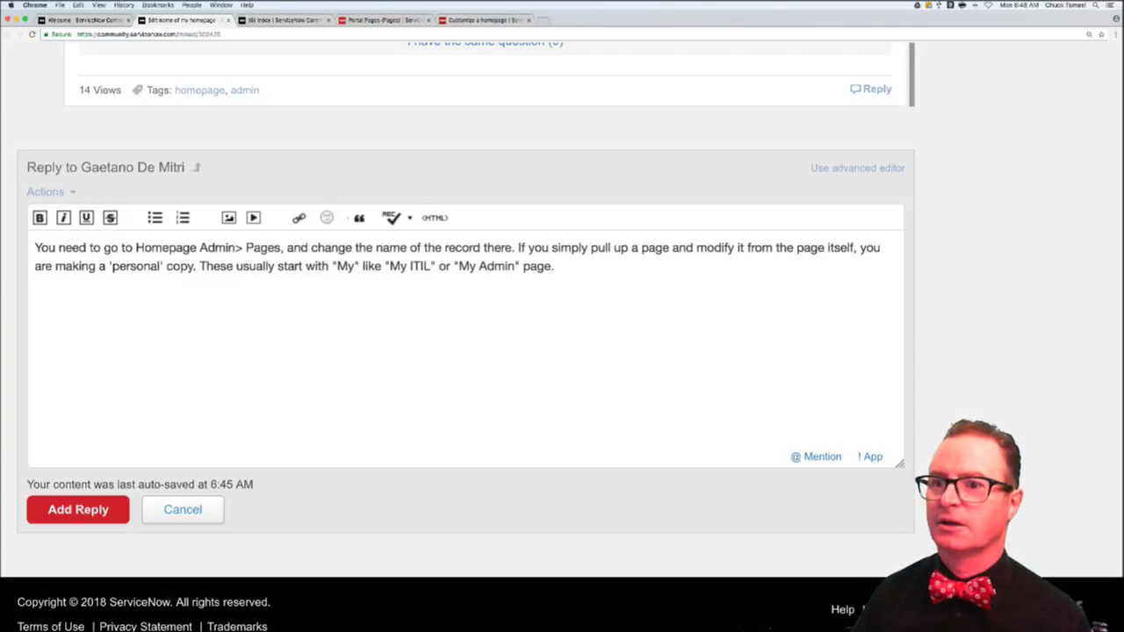
key("Return")
key("Return")
key("super+v")
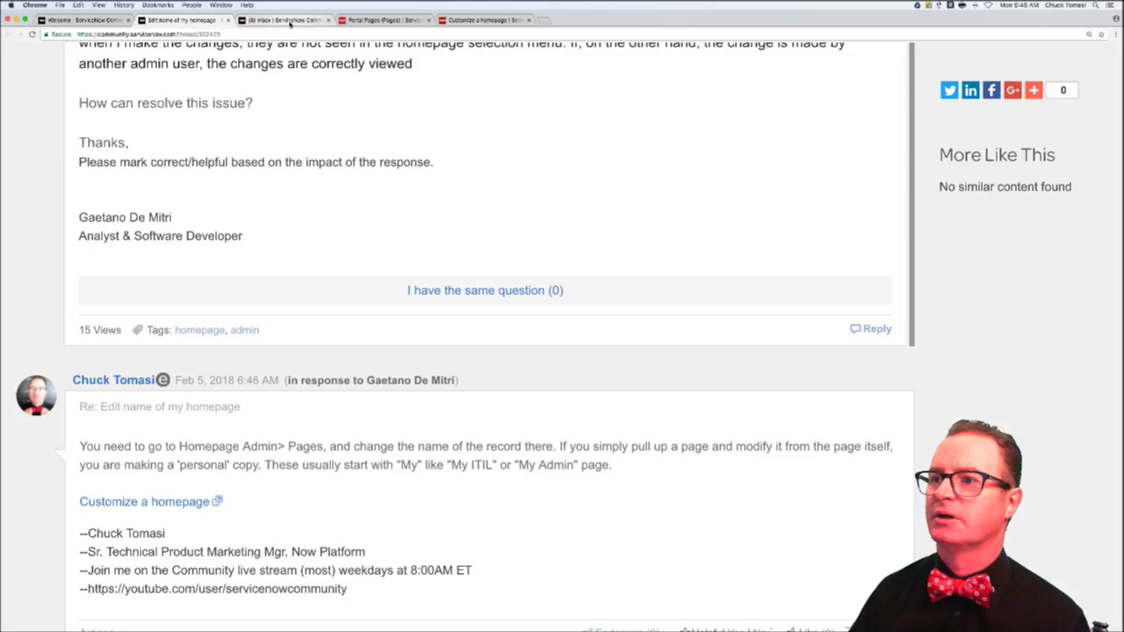
left_click(290, 21)
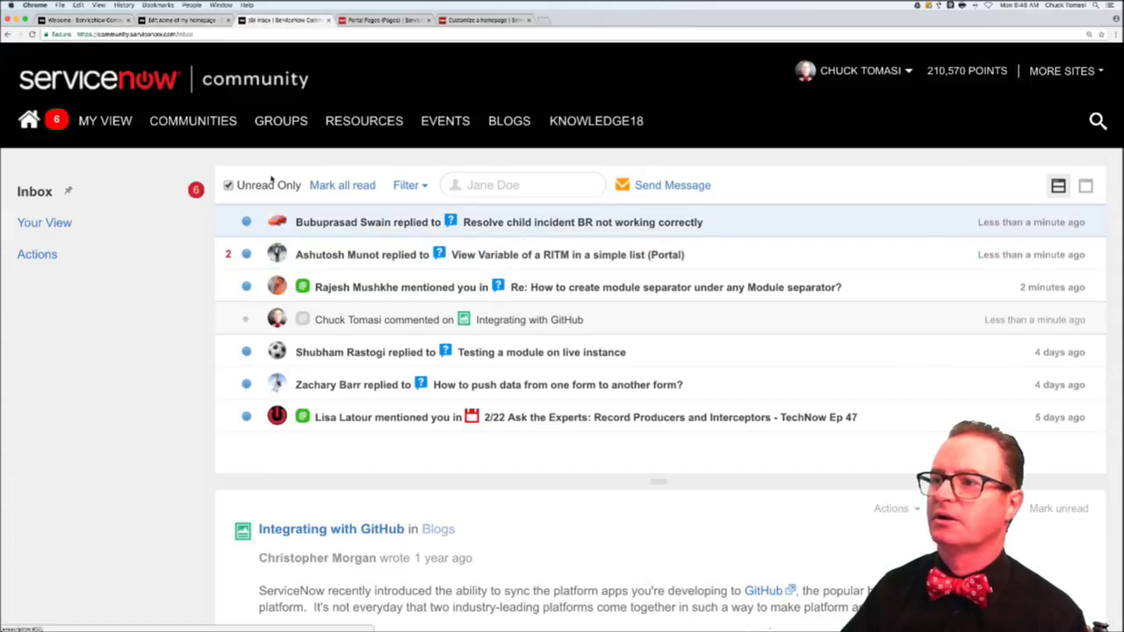
- Read both replies on the 'Resolve child incident BR not working correctly' notification
left_click(530, 225)
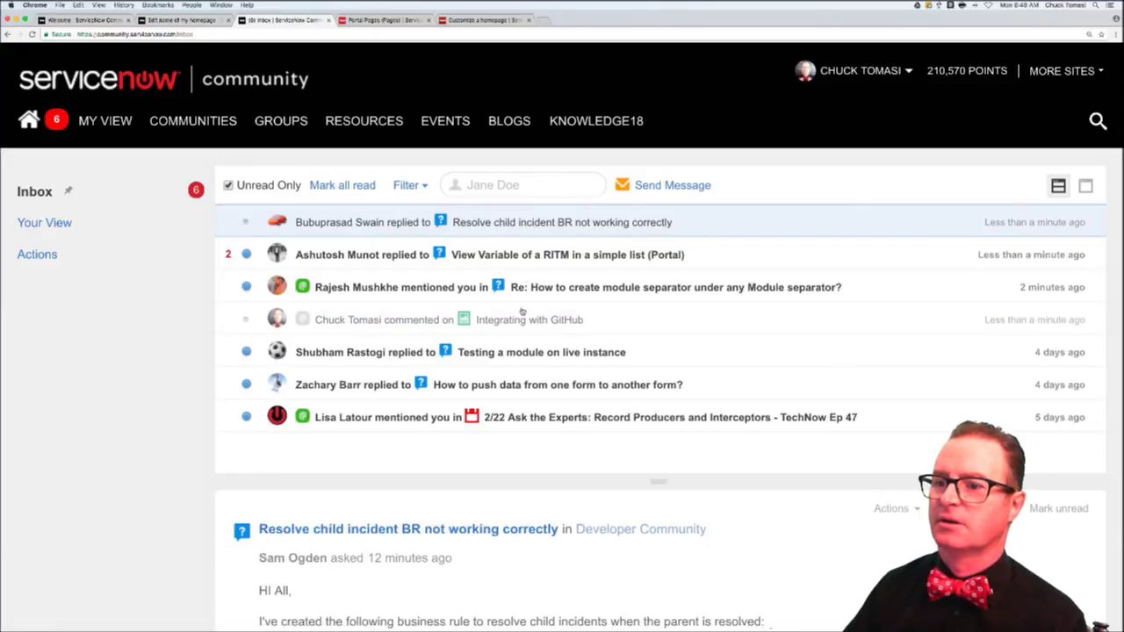
scroll(263, 571, "down", 8)
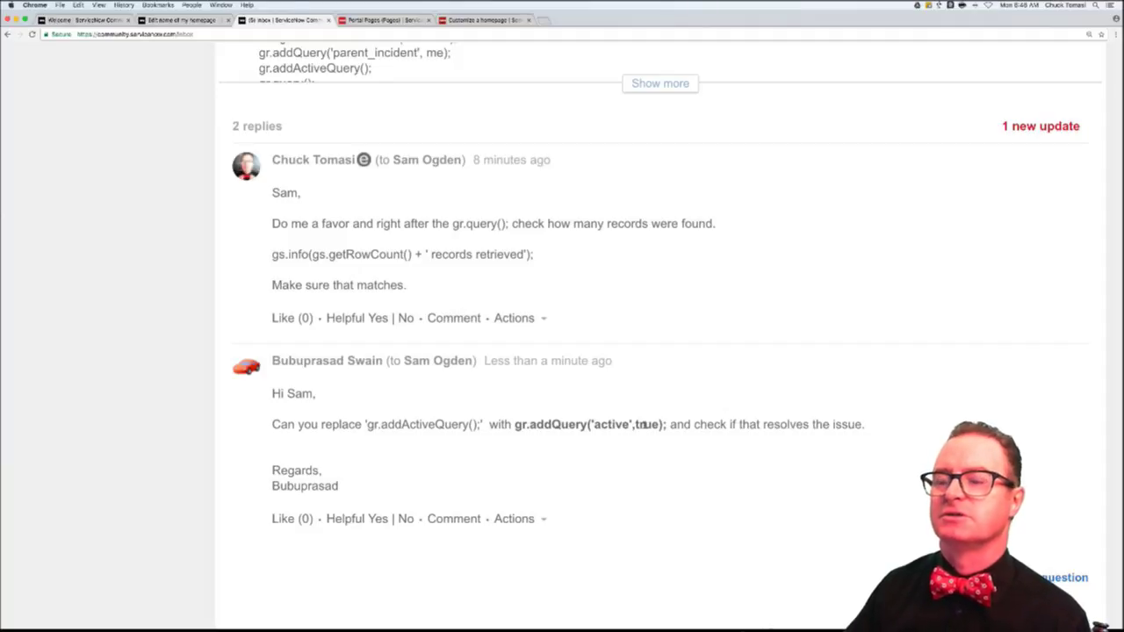
scroll(427, 420, "up", 8)
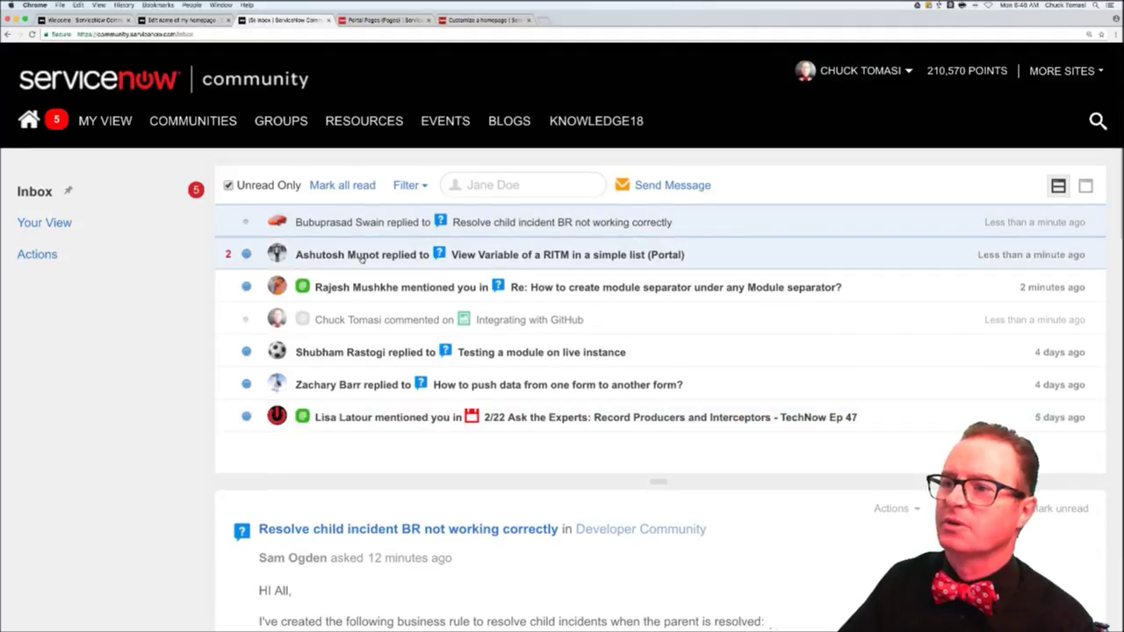
left_click(490, 256)
scroll(370, 560, "down", 1)
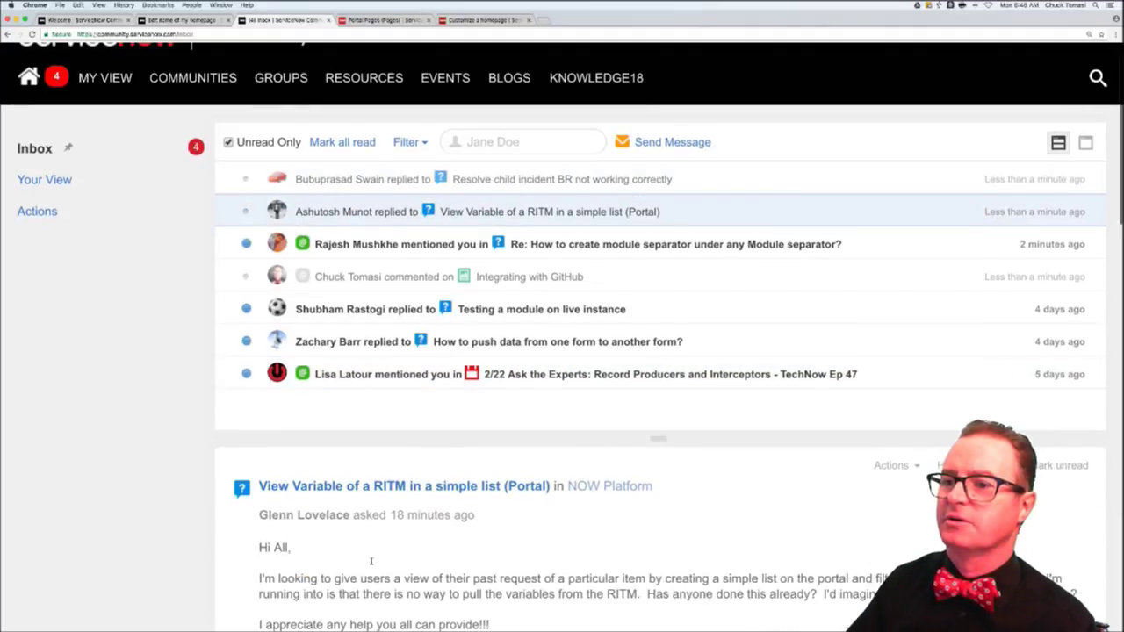
scroll(371, 560, "down", 10)
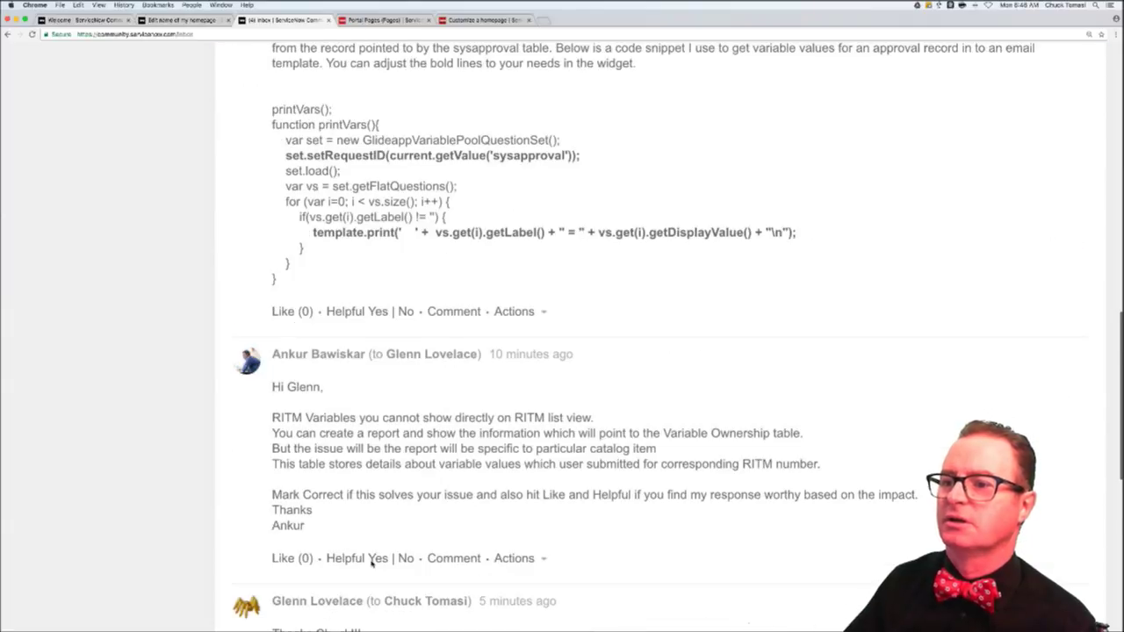
scroll(370, 562, "down", 5)
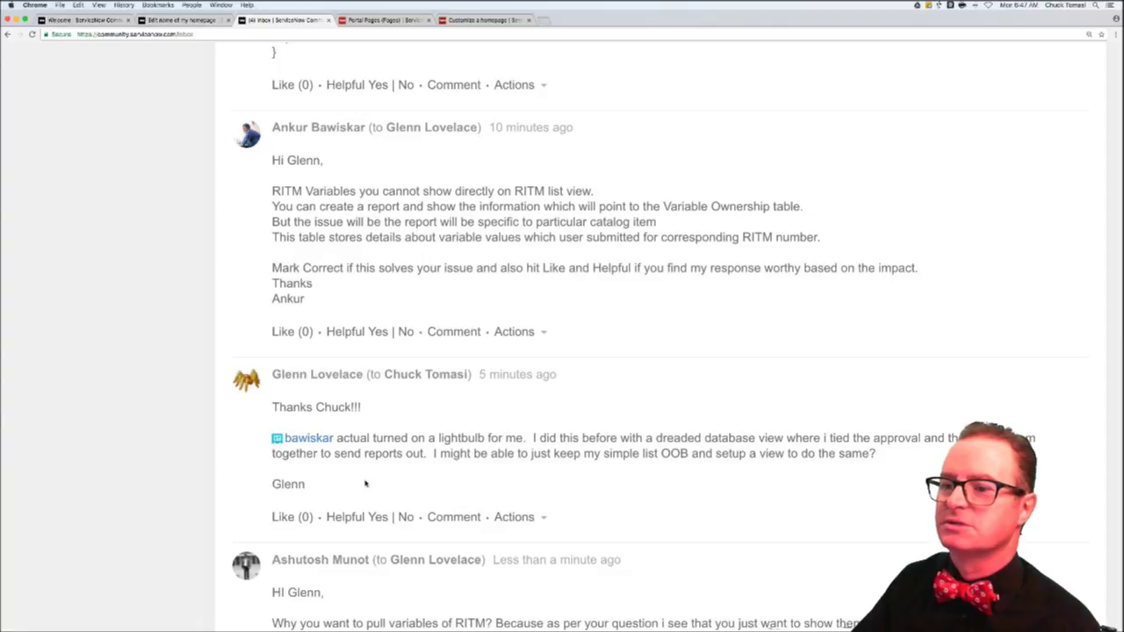
scroll(365, 483, "down", 5)
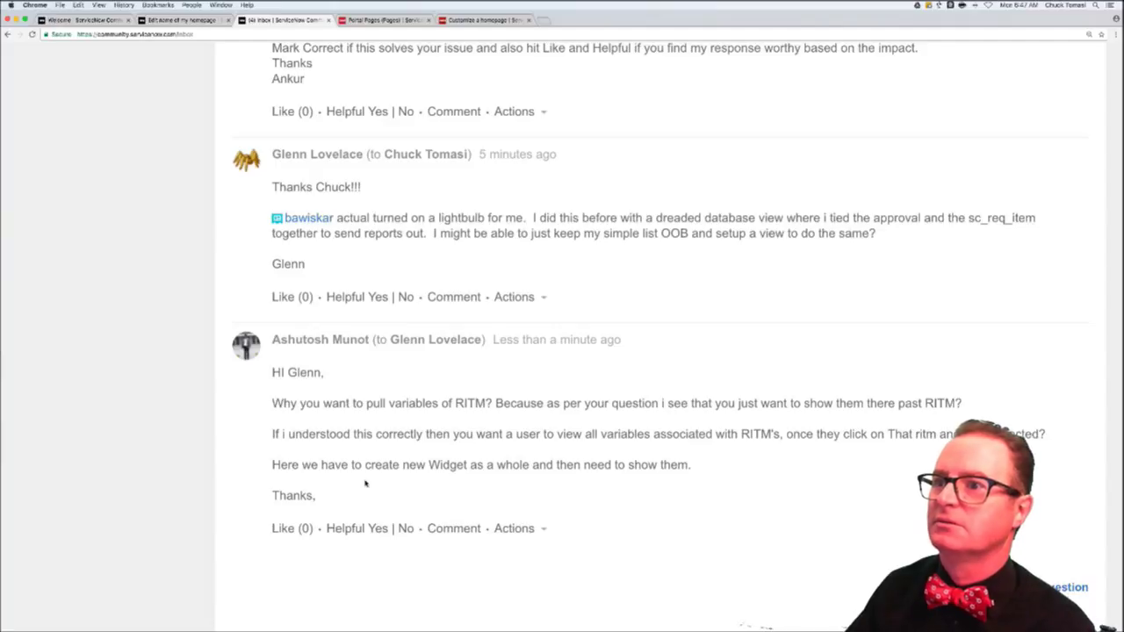
scroll(365, 483, "up", 10)
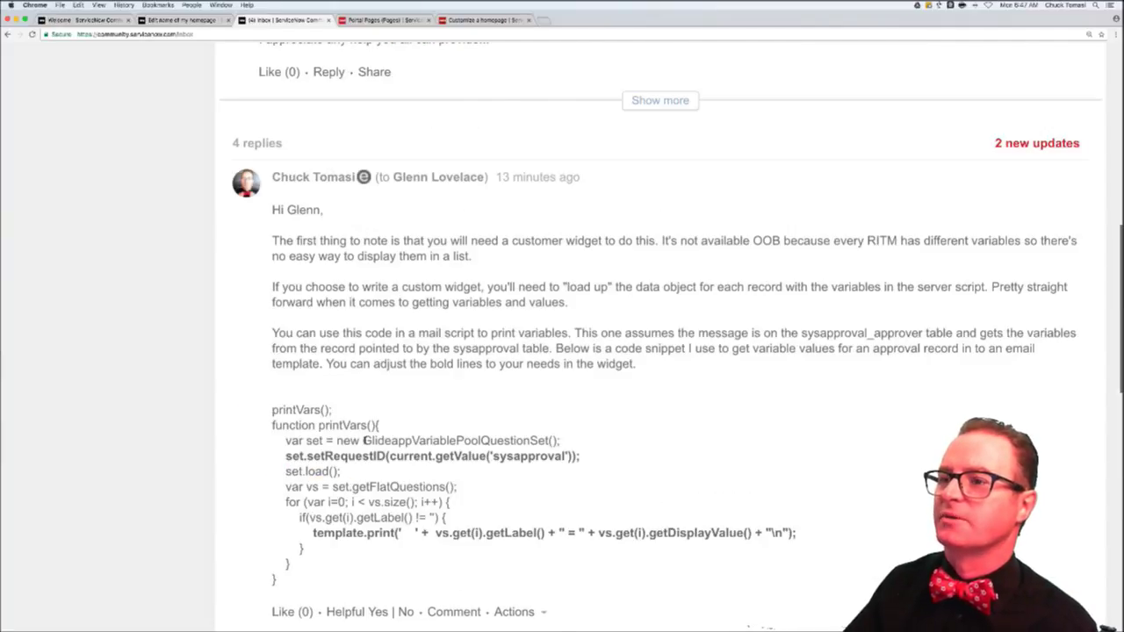
scroll(541, 247, "up", 15)
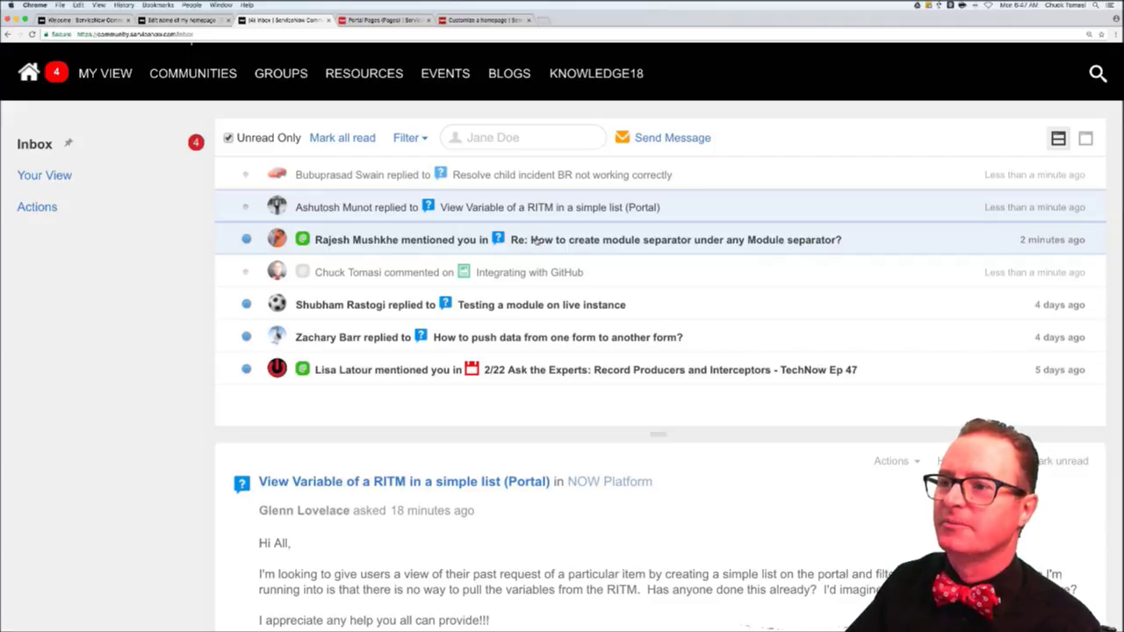
- Open the question about nesting a module separator from the inbox and scroll through it
left_click(536, 240)
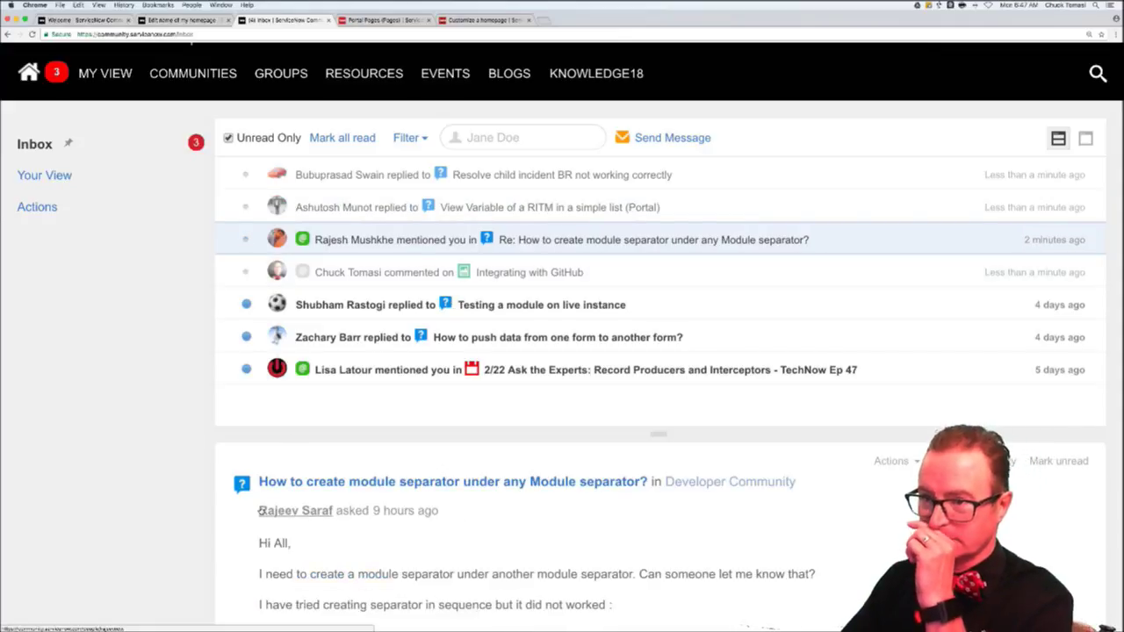
scroll(261, 510, "down", 2)
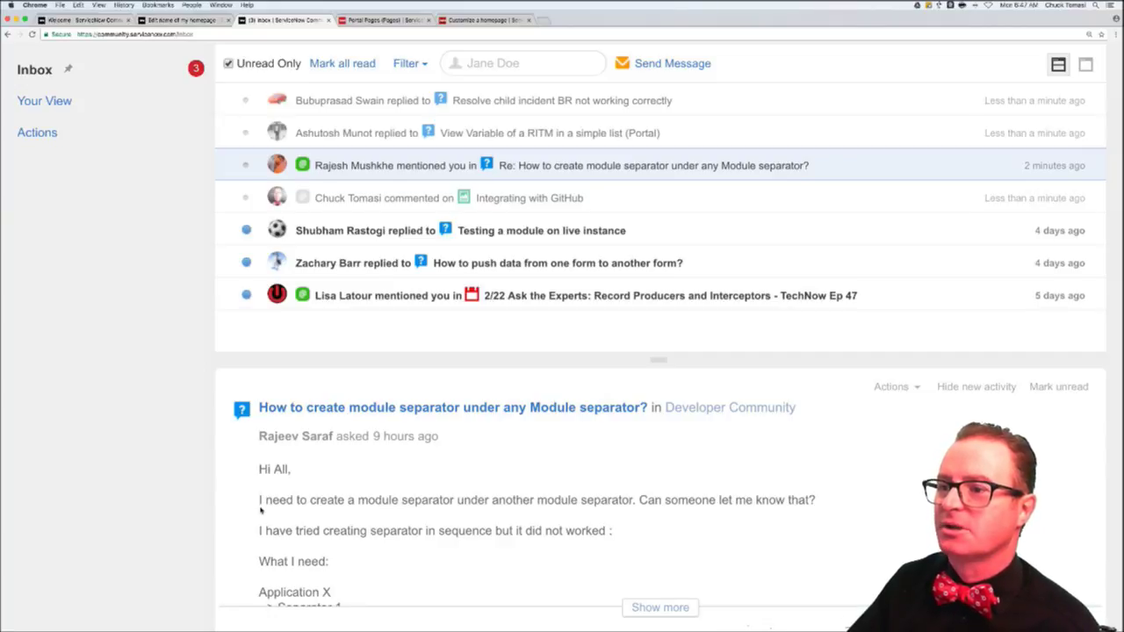
scroll(261, 510, "down", 1)
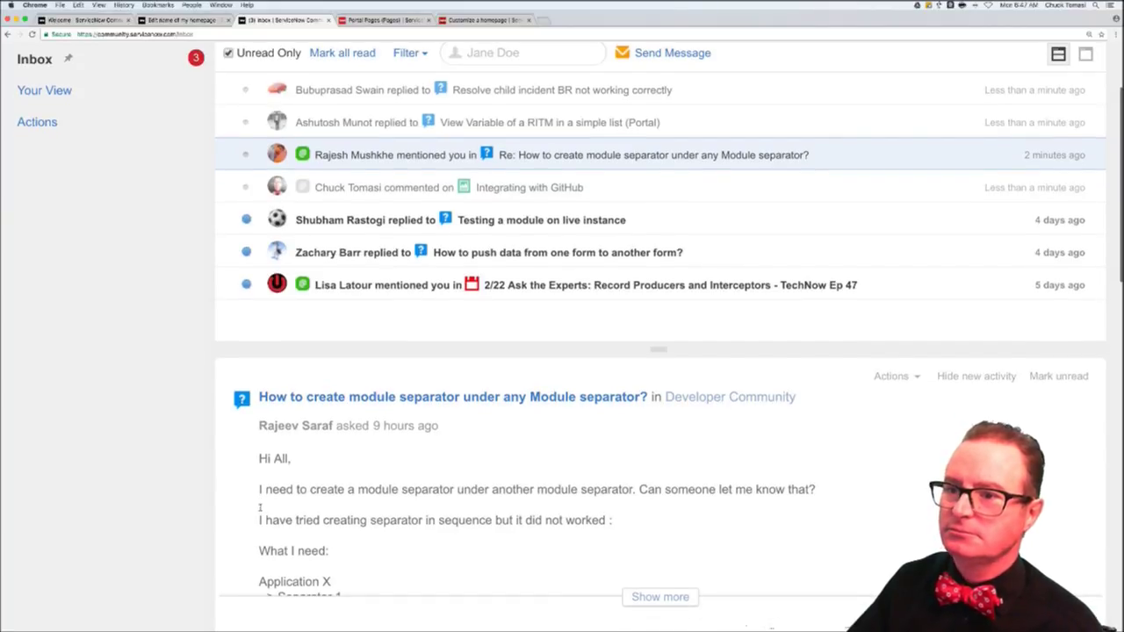
scroll(259, 508, "down", 4)
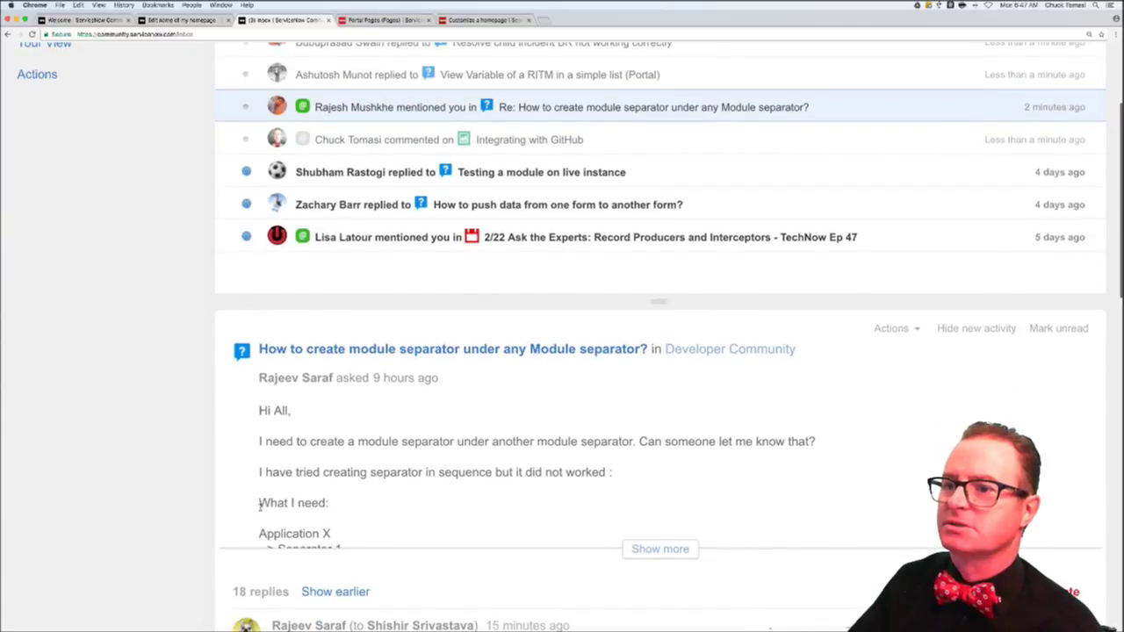
scroll(260, 510, "down", 3)
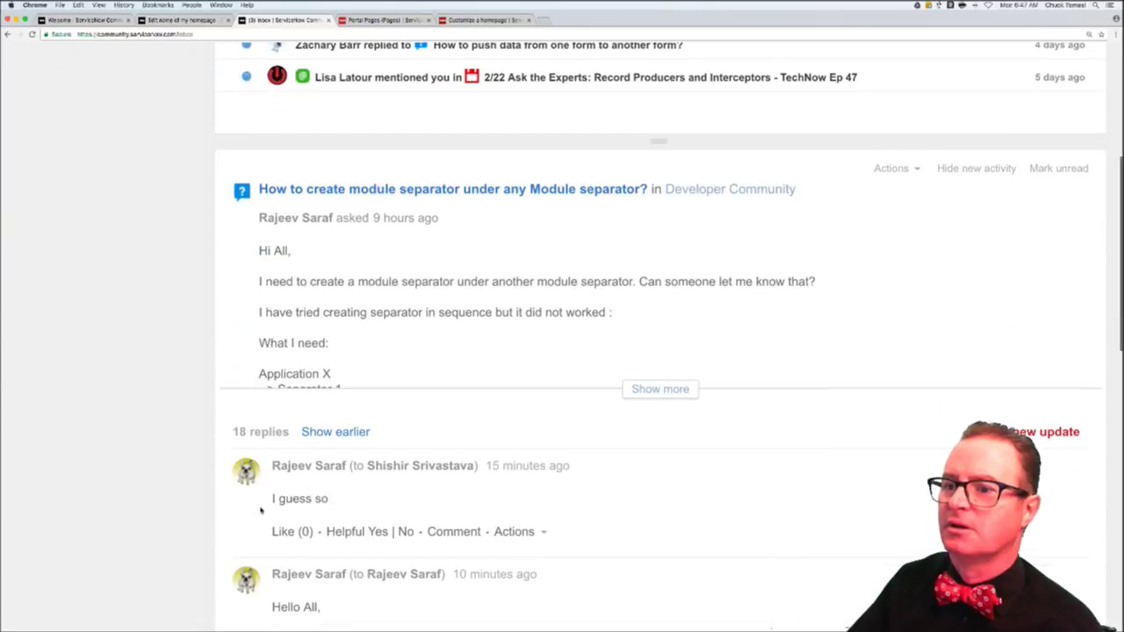
scroll(261, 510, "down", 2)
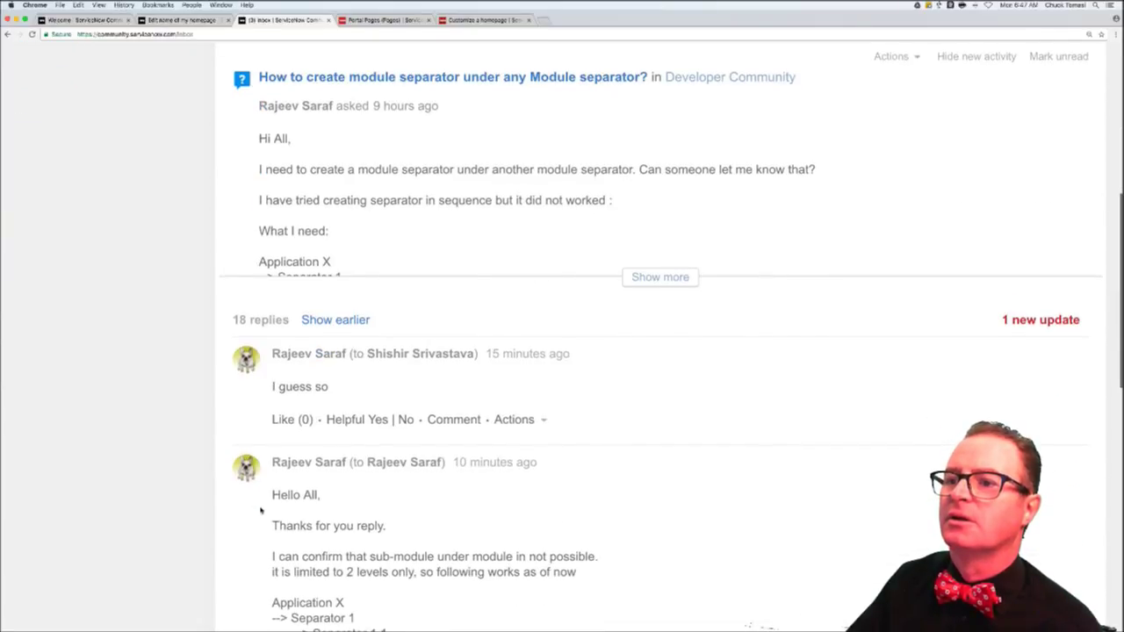
scroll(261, 510, "down", 6)
scroll(260, 510, "down", 3)
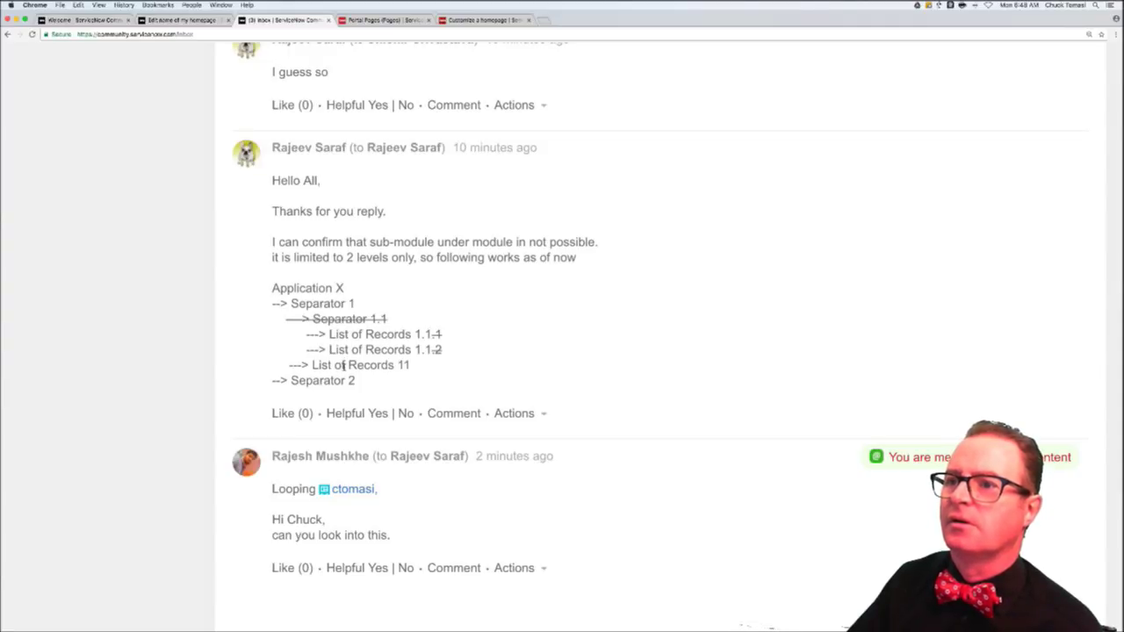
scroll(343, 365, "up", 5)
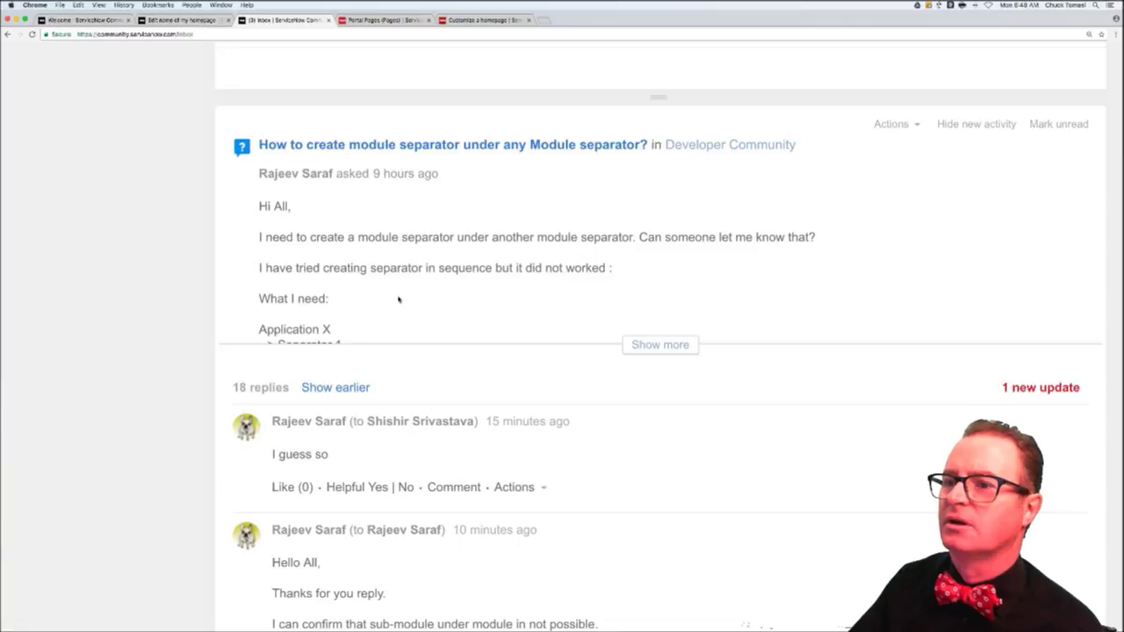
scroll(398, 299, "down", 1)
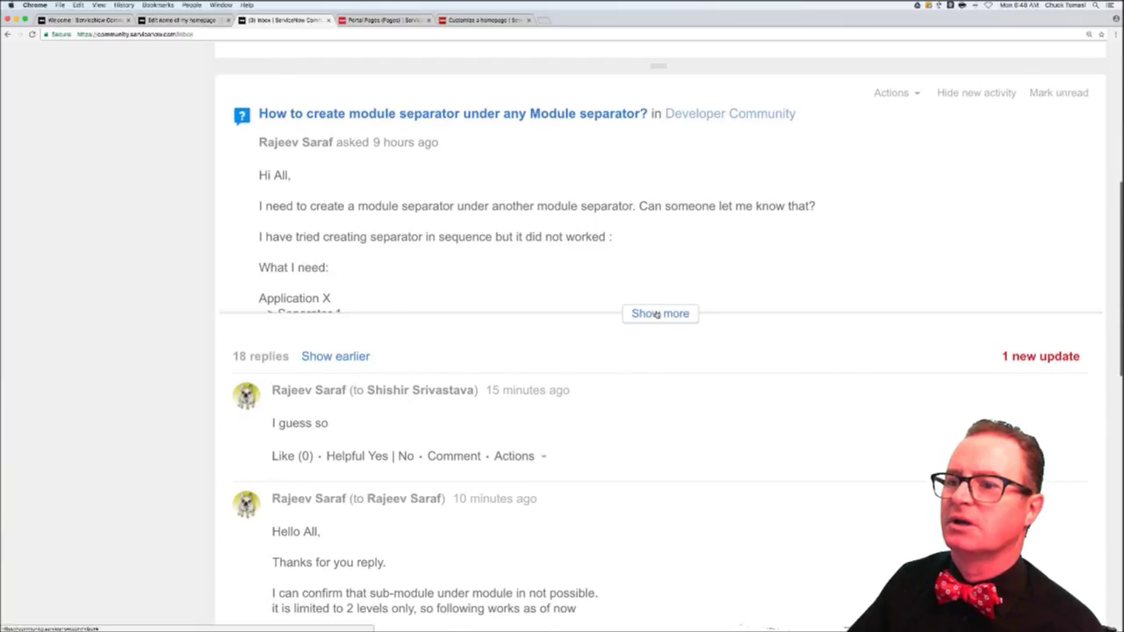
- Expand the question's full text and read down through its 18 replies
left_click(656, 314)
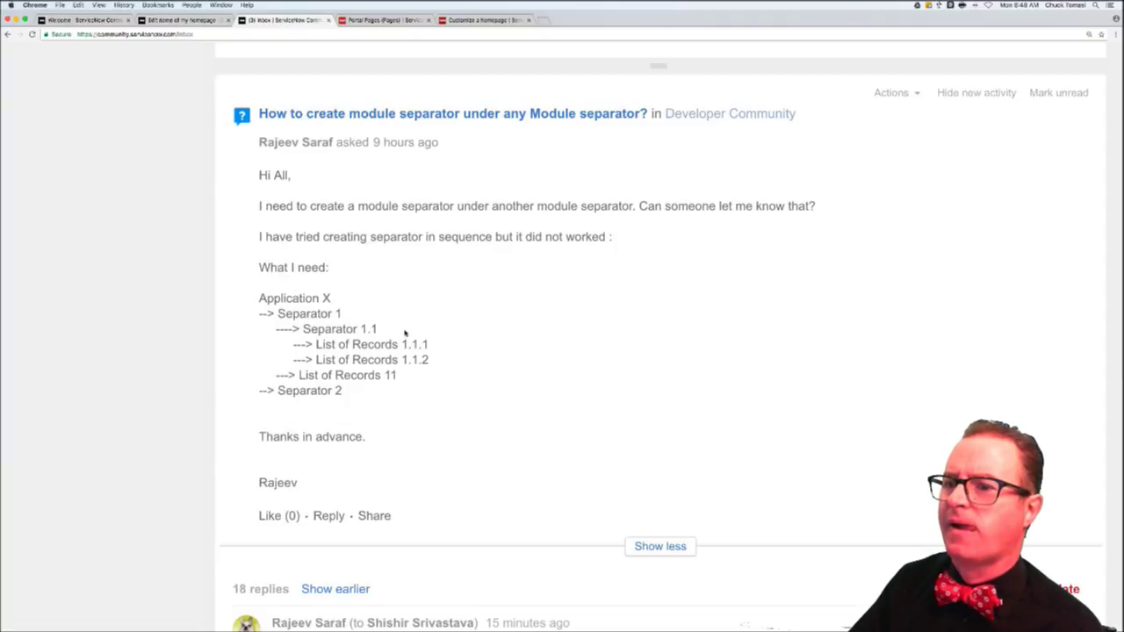
scroll(465, 340, "down", 2)
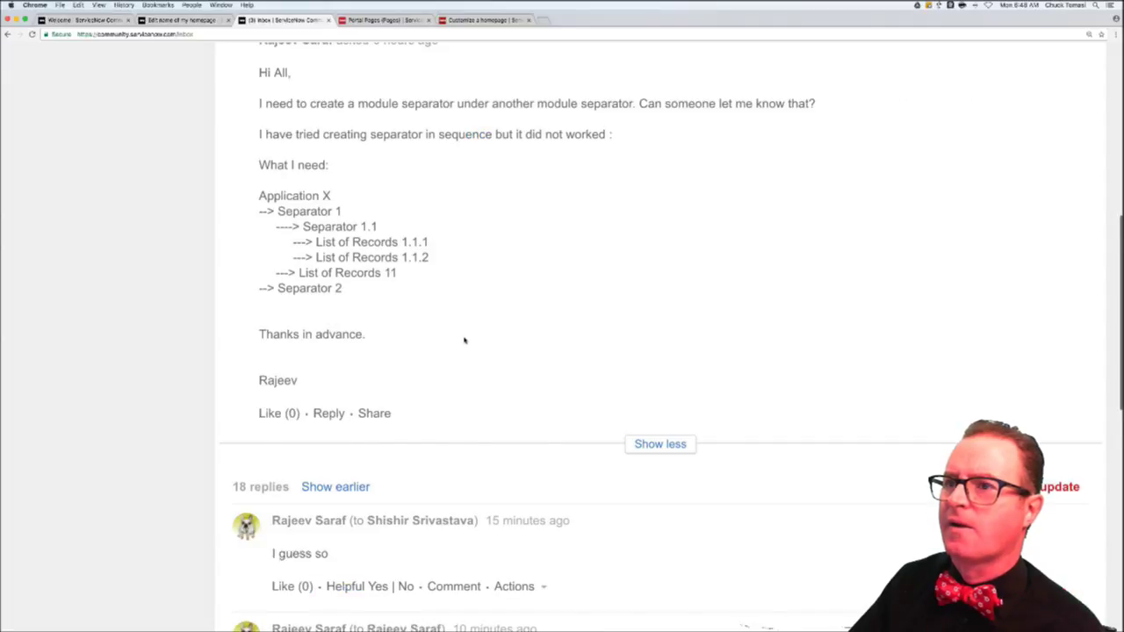
scroll(464, 339, "down", 3)
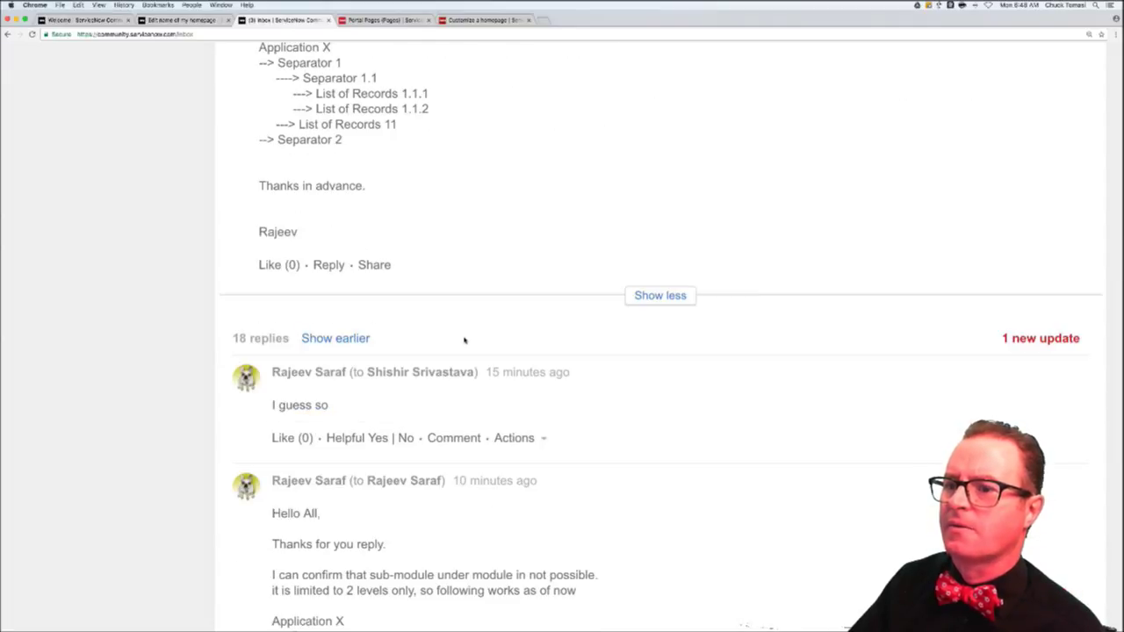
scroll(465, 339, "down", 5)
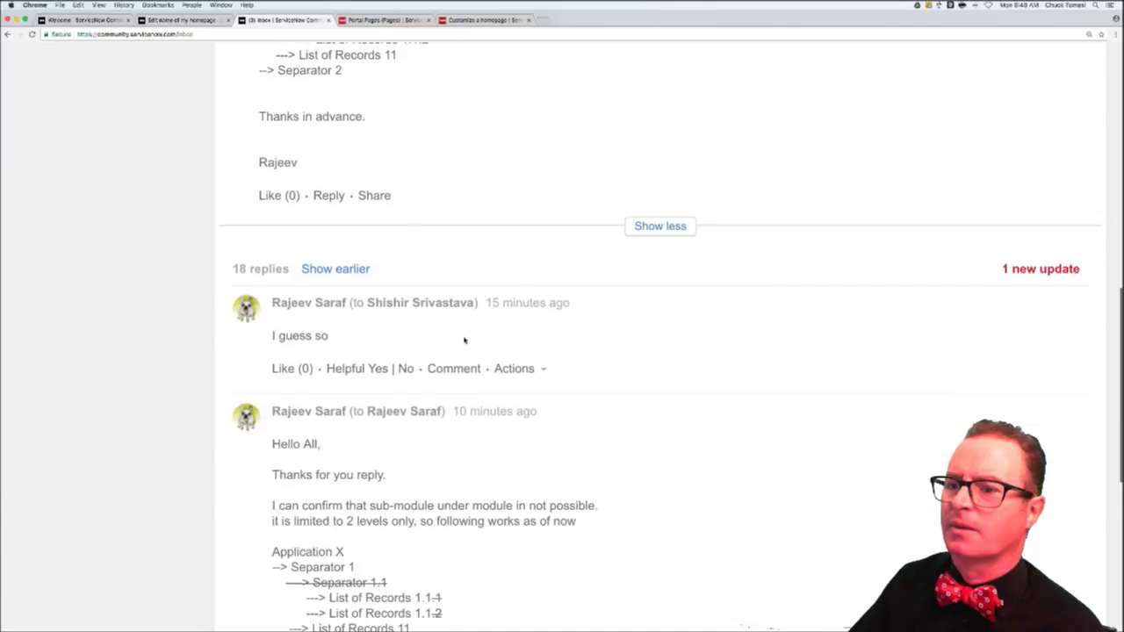
scroll(465, 340, "down", 2)
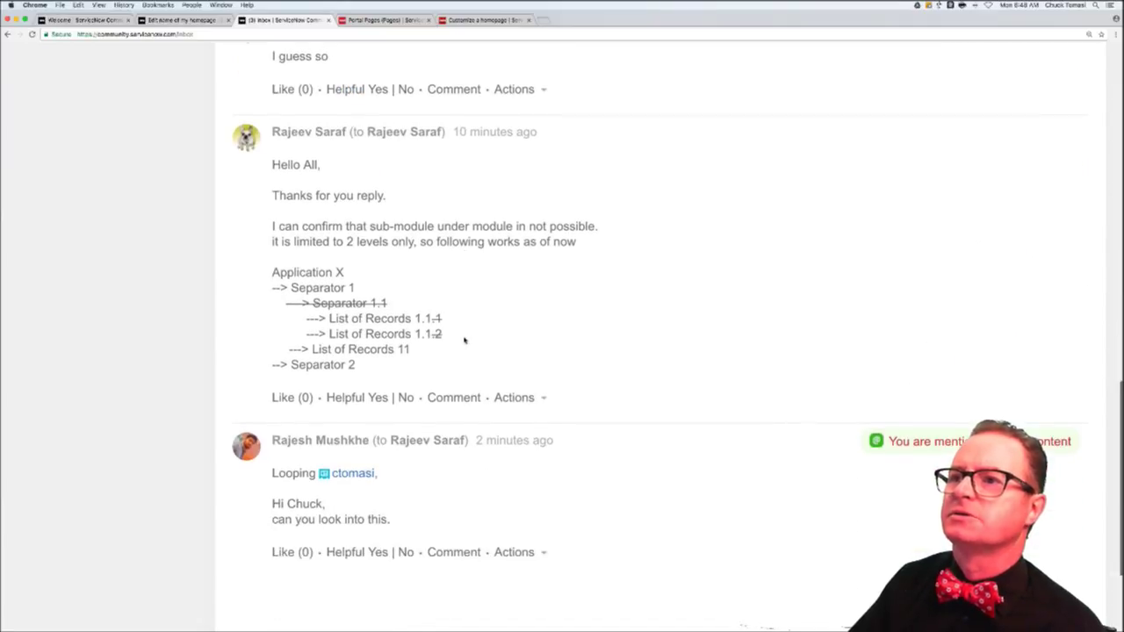
- Keep the Global scope, filter the navigator by 'stud' and launch System Applications - Studio
left_click(392, 21)
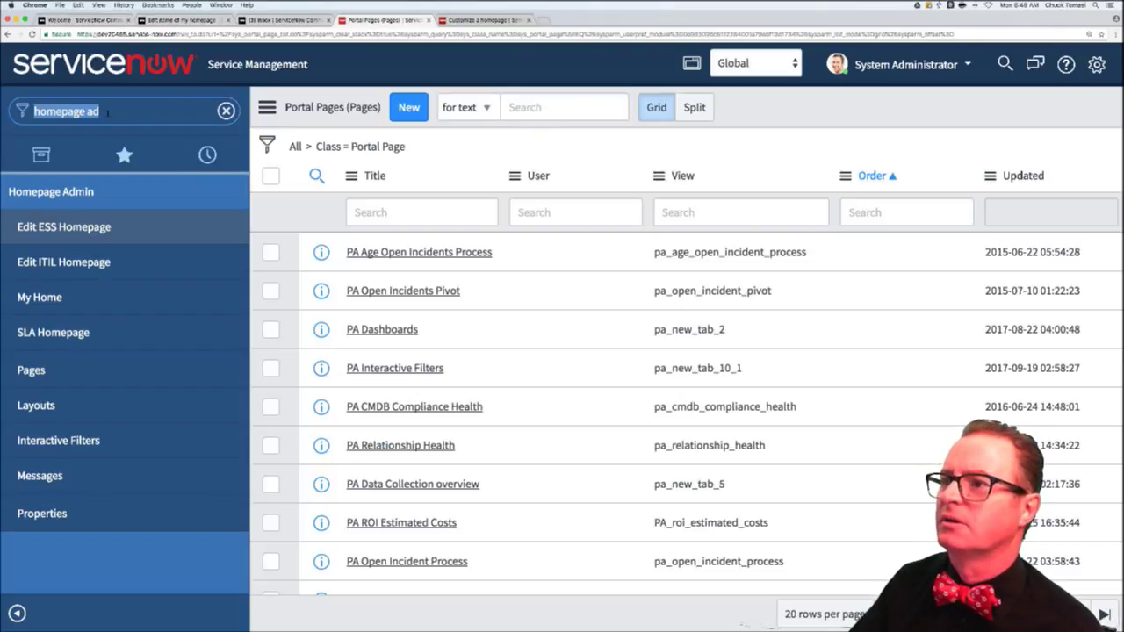
left_click(765, 68)
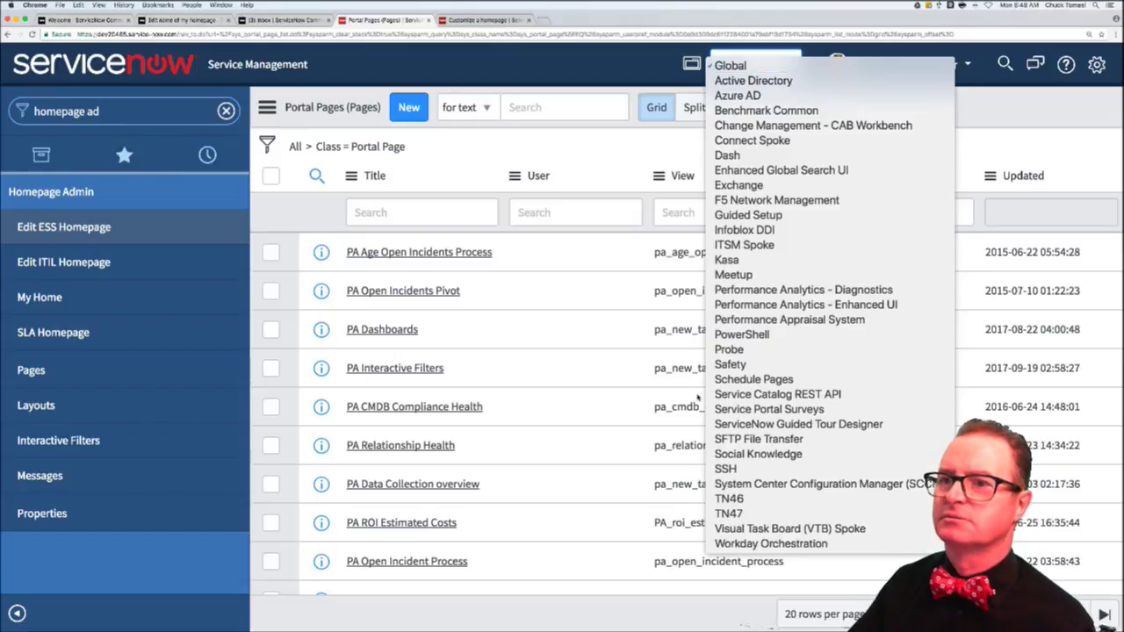
left_click(510, 66)
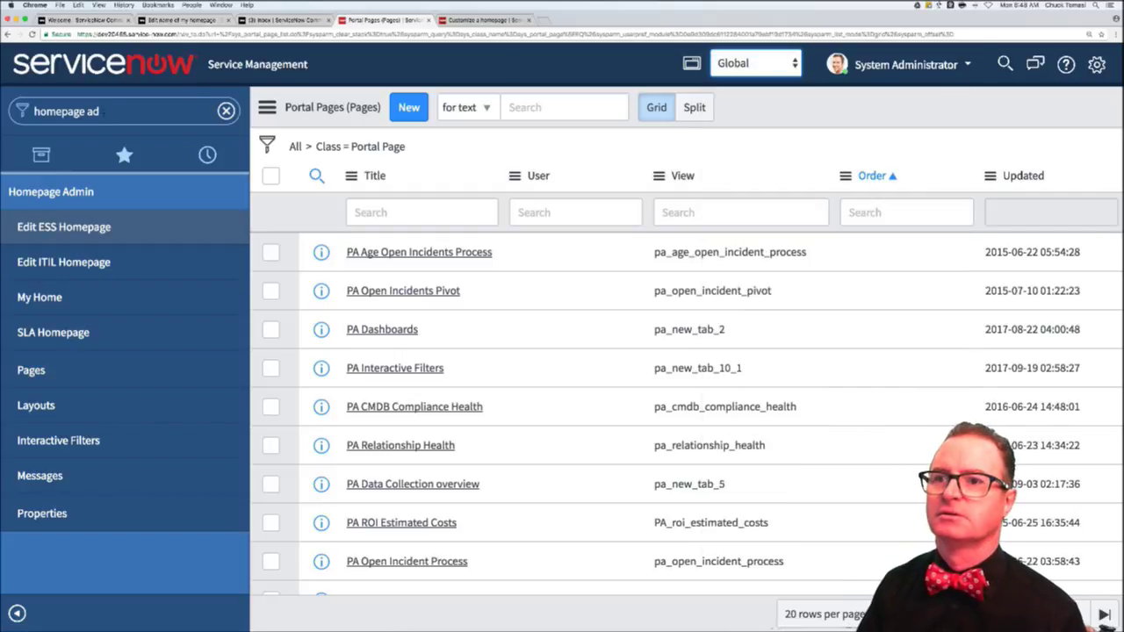
left_click(66, 111)
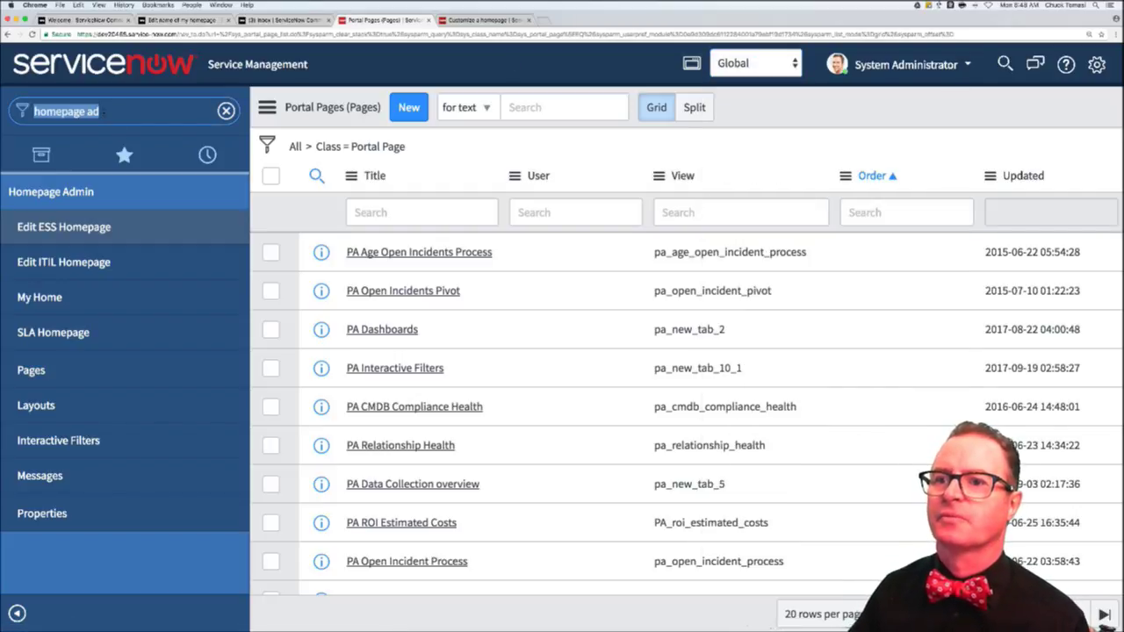
type("stud")
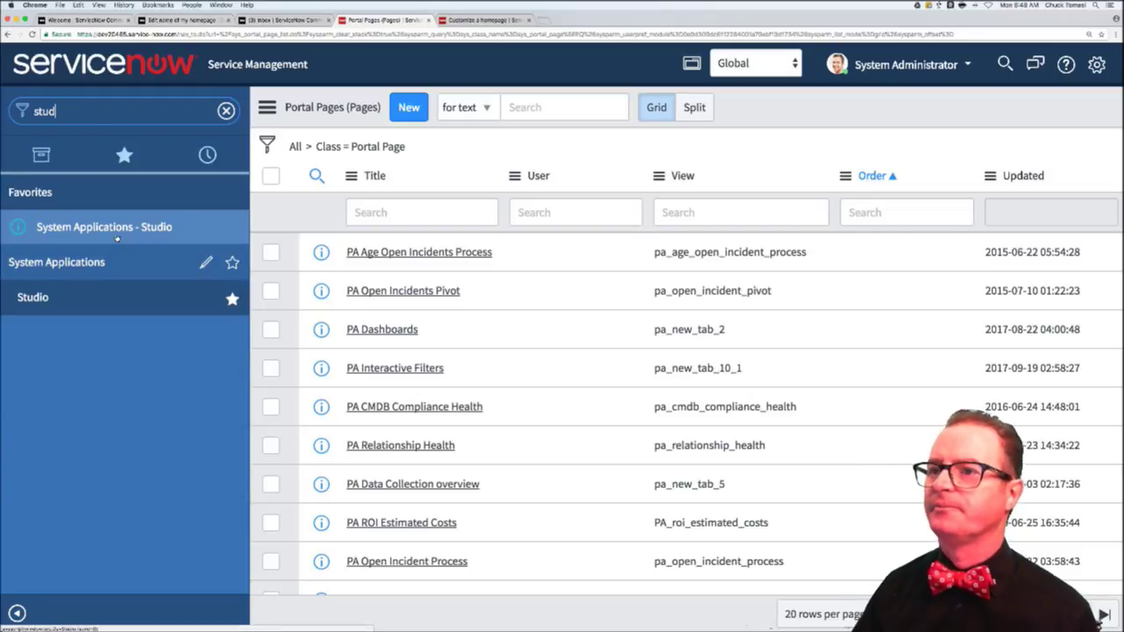
left_click(118, 227)
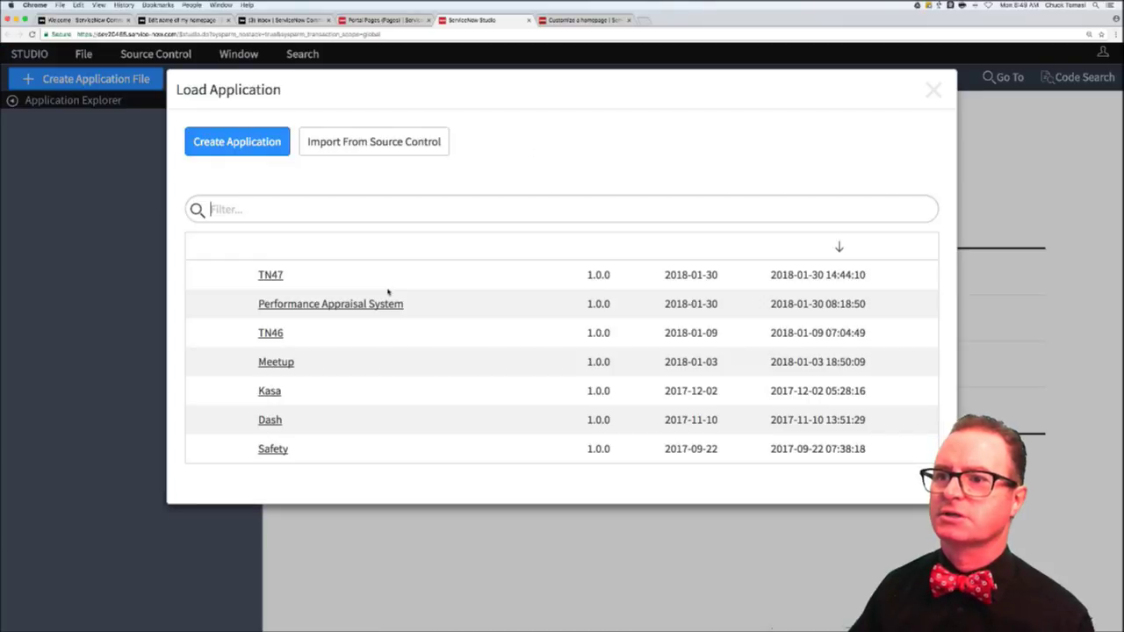
- Load the TN46 application in Studio and open the Create Application File dialog
left_click(272, 332)
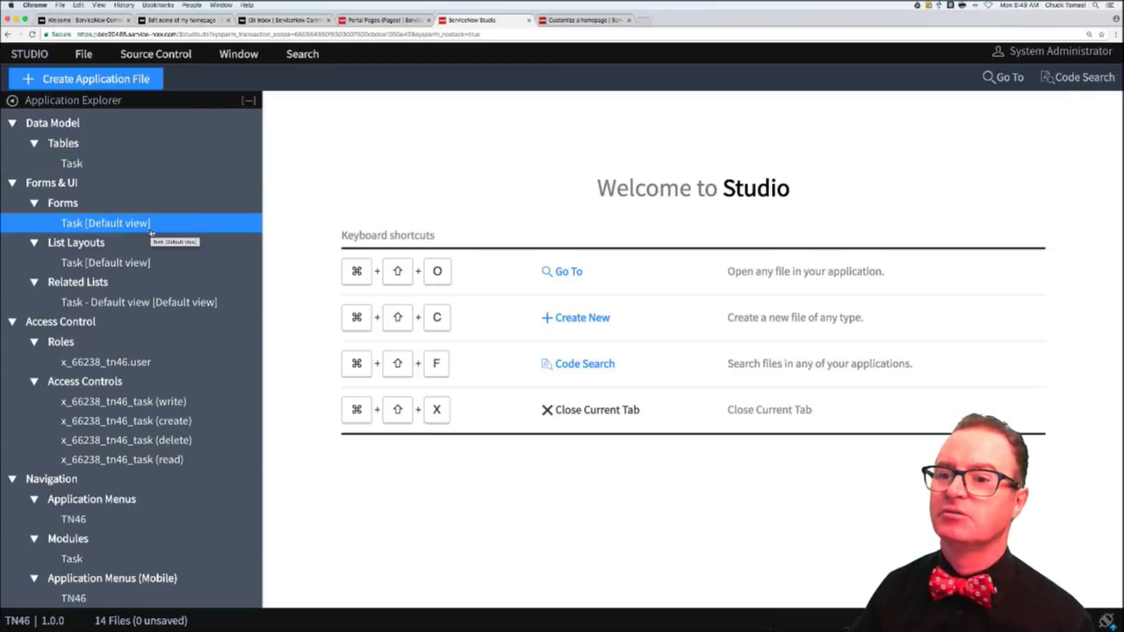
scroll(151, 237, "down", 1)
scroll(151, 237, "down", 3)
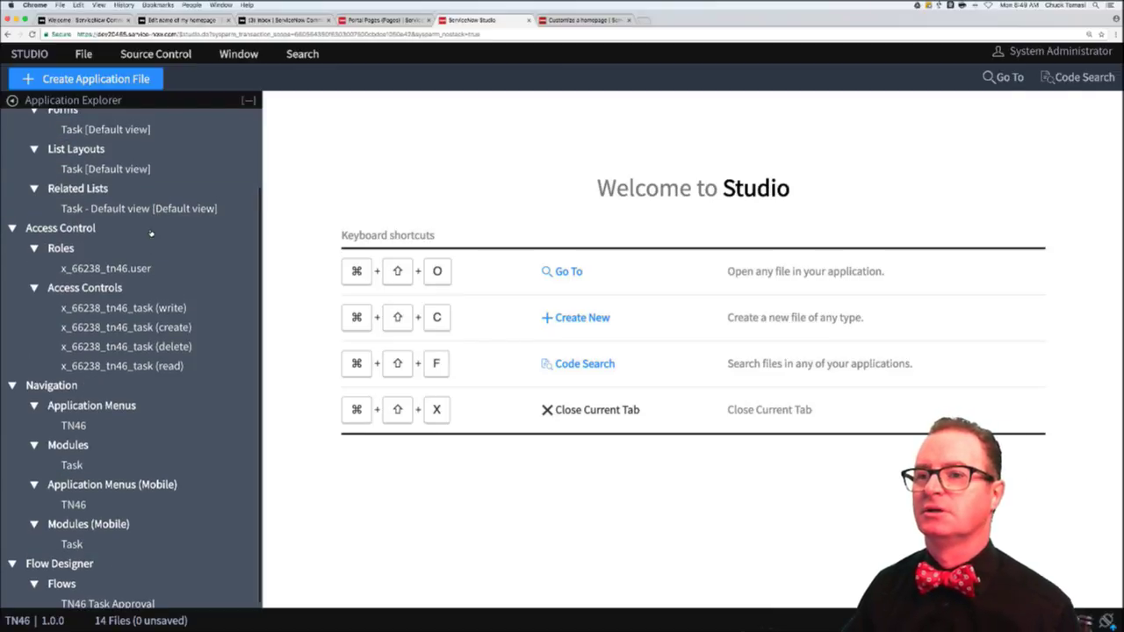
scroll(151, 234, "up", 4)
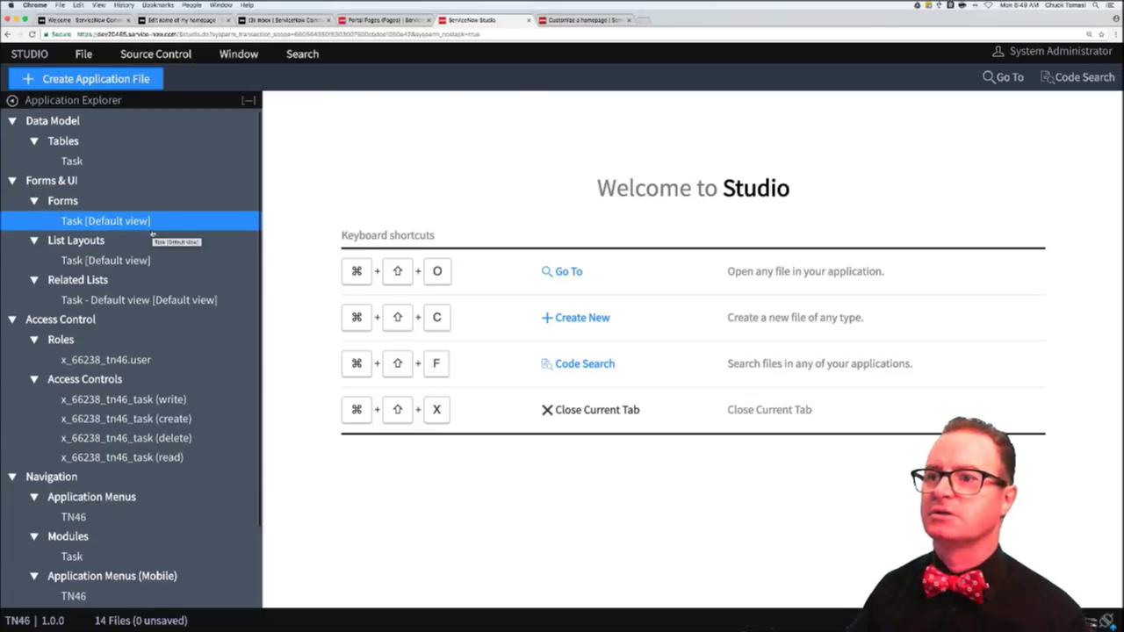
scroll(151, 233, "down", 4)
left_click(95, 79)
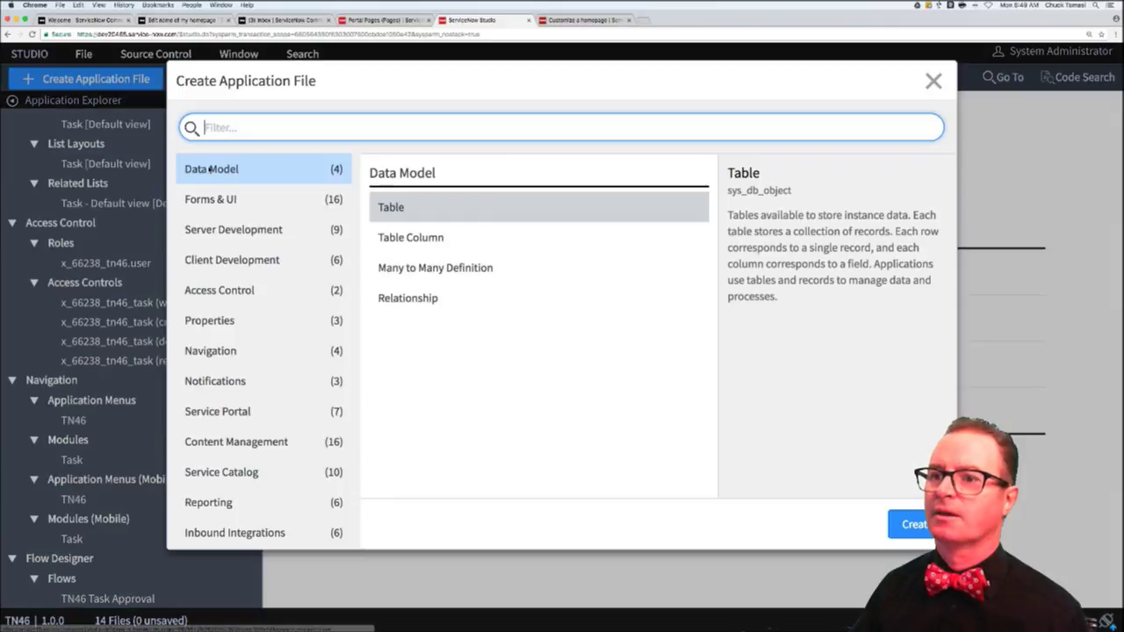
- Create a new Module file for TN46 from the Navigation file types
left_click(224, 350)
left_click(397, 238)
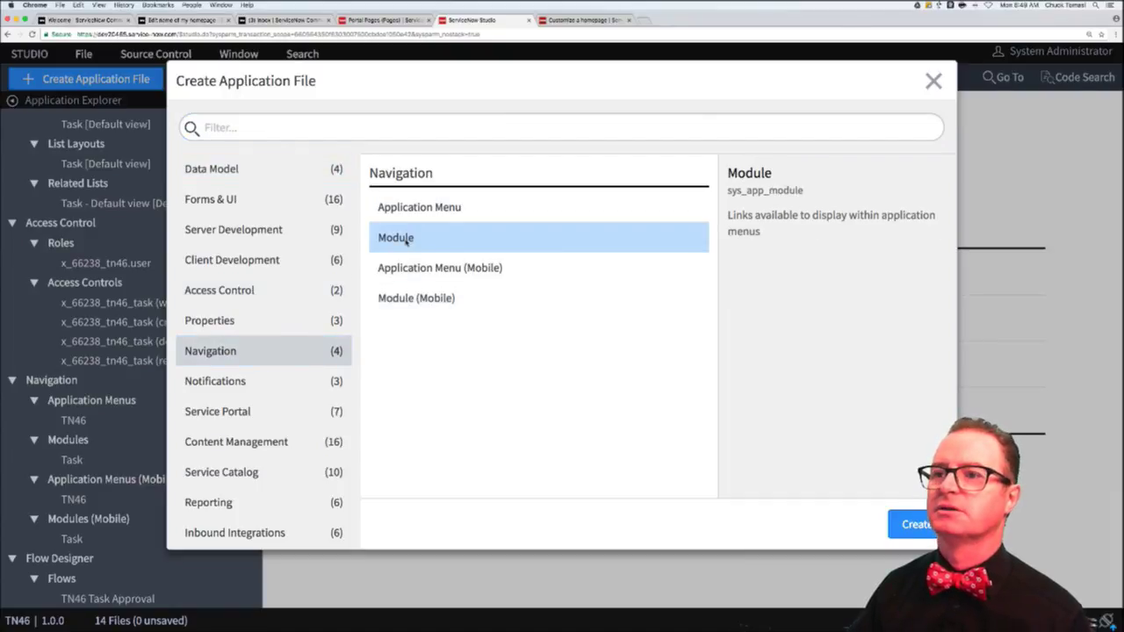
left_click(908, 524)
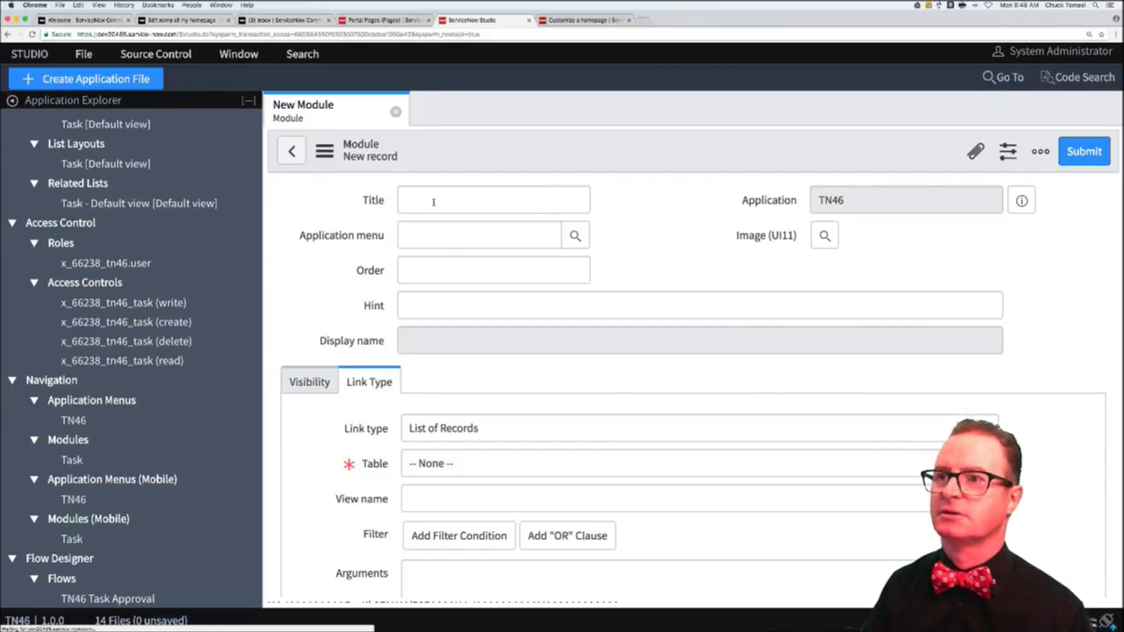
left_click(432, 201)
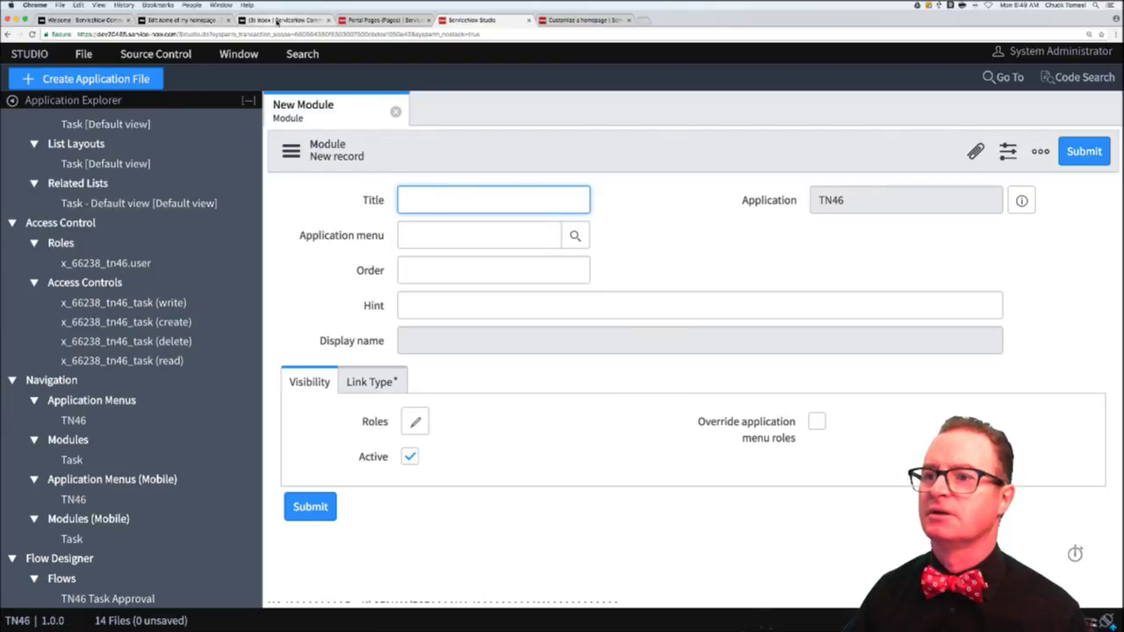
- Glance at the community thread and Portal Pages list, then return to the New Module form
left_click(261, 21)
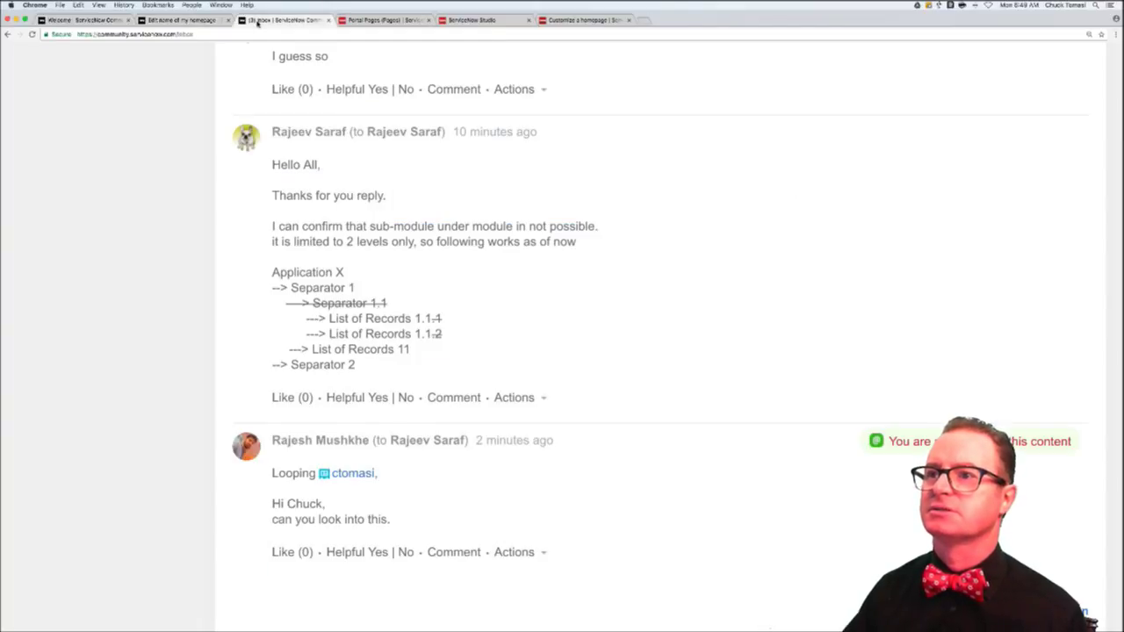
left_click(389, 20)
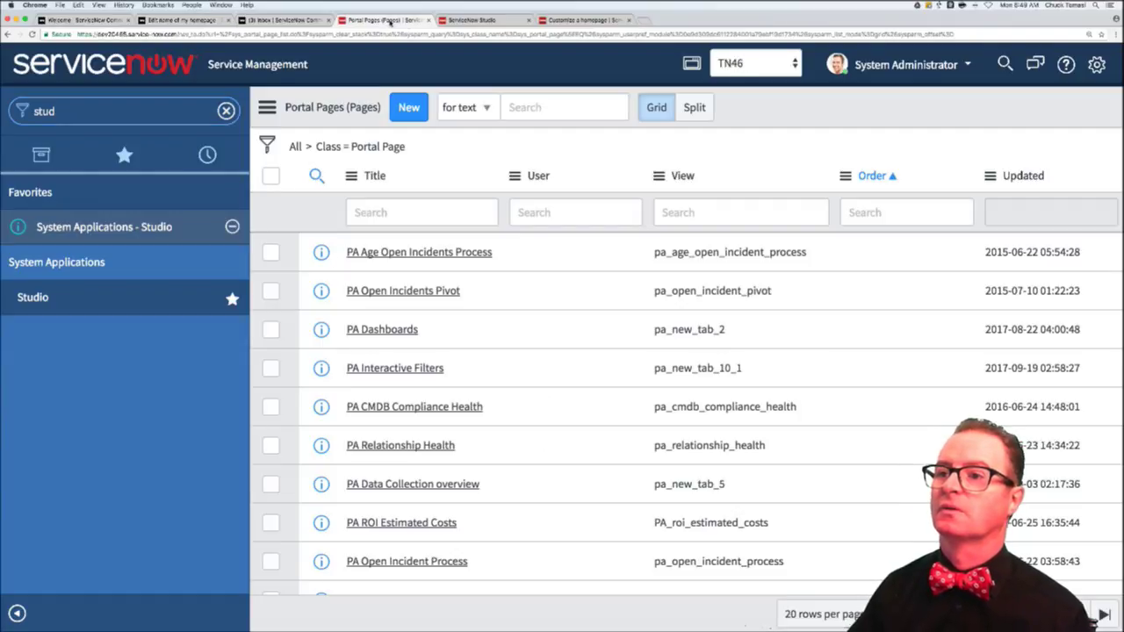
left_click(470, 20)
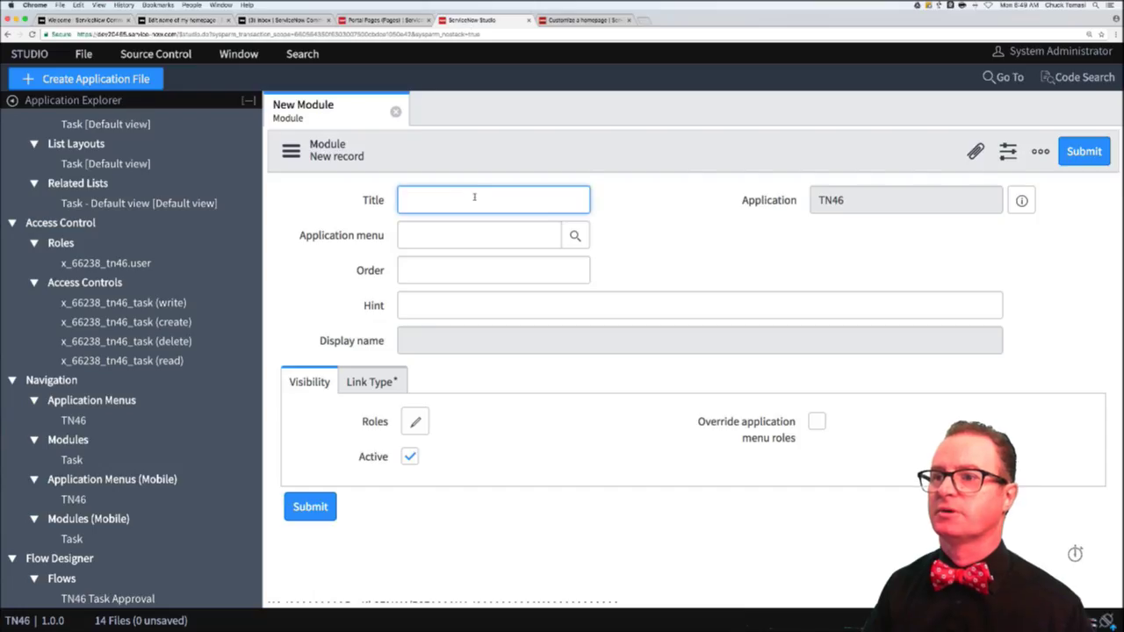
- Fill in Title 'Separator 1', application menu TN46 and order 100
type("Separator 1")
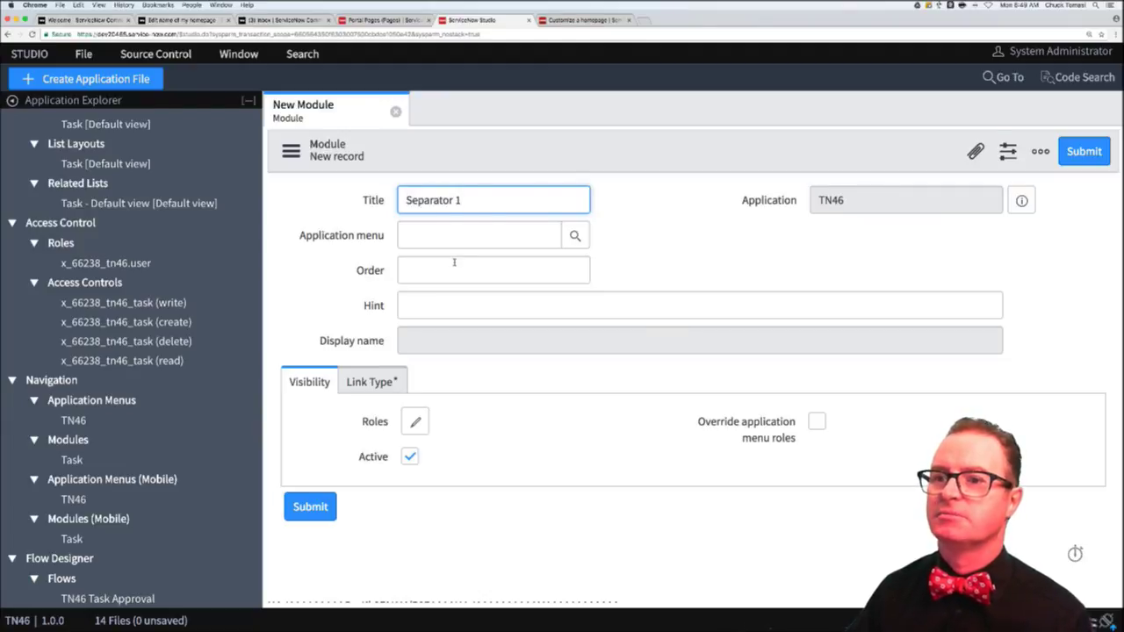
left_click(511, 237)
type("T")
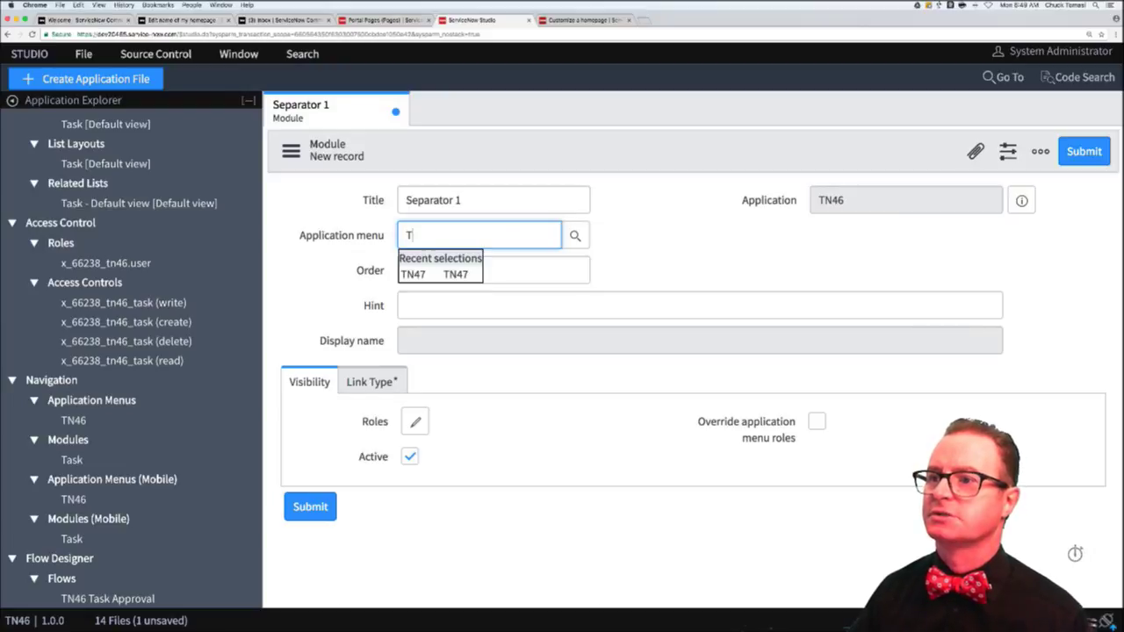
type("N")
left_click(494, 306)
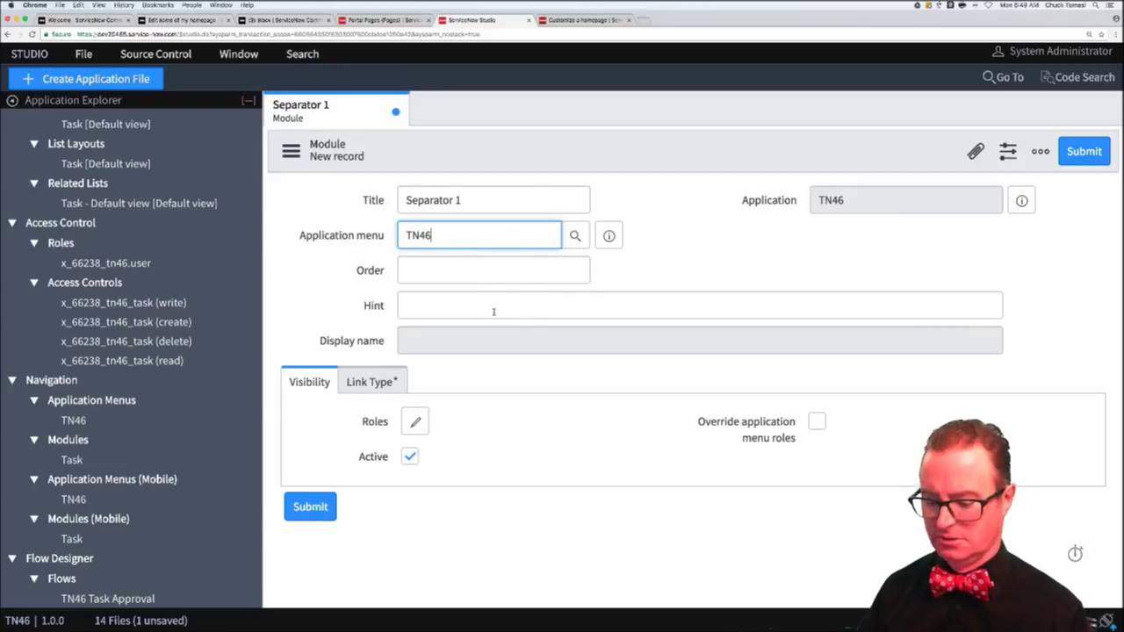
left_click(545, 272)
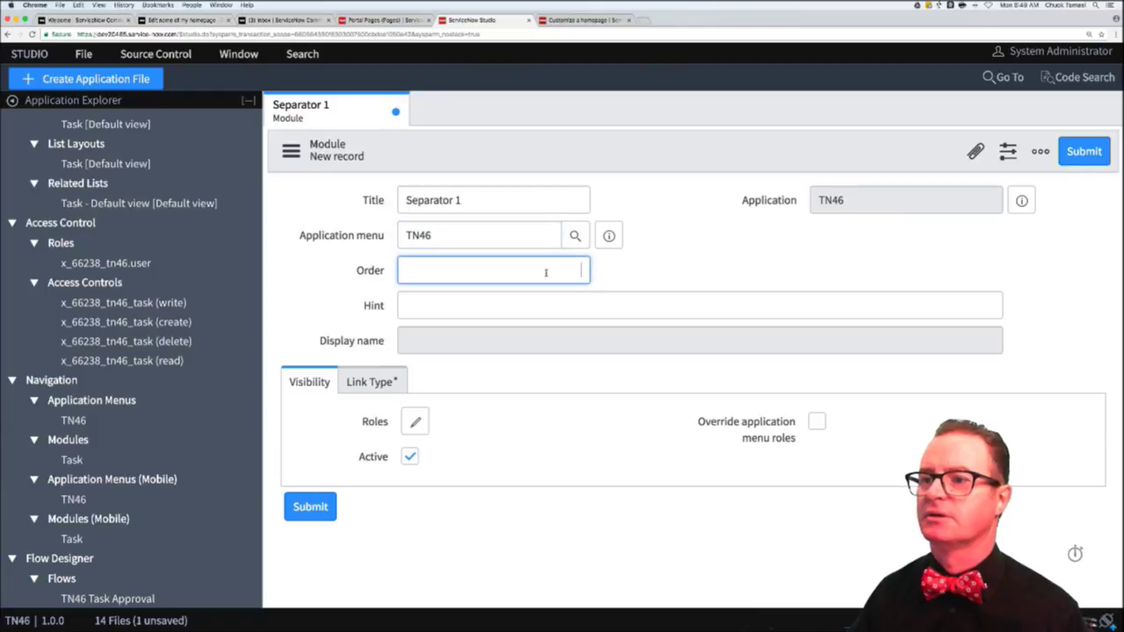
type("100")
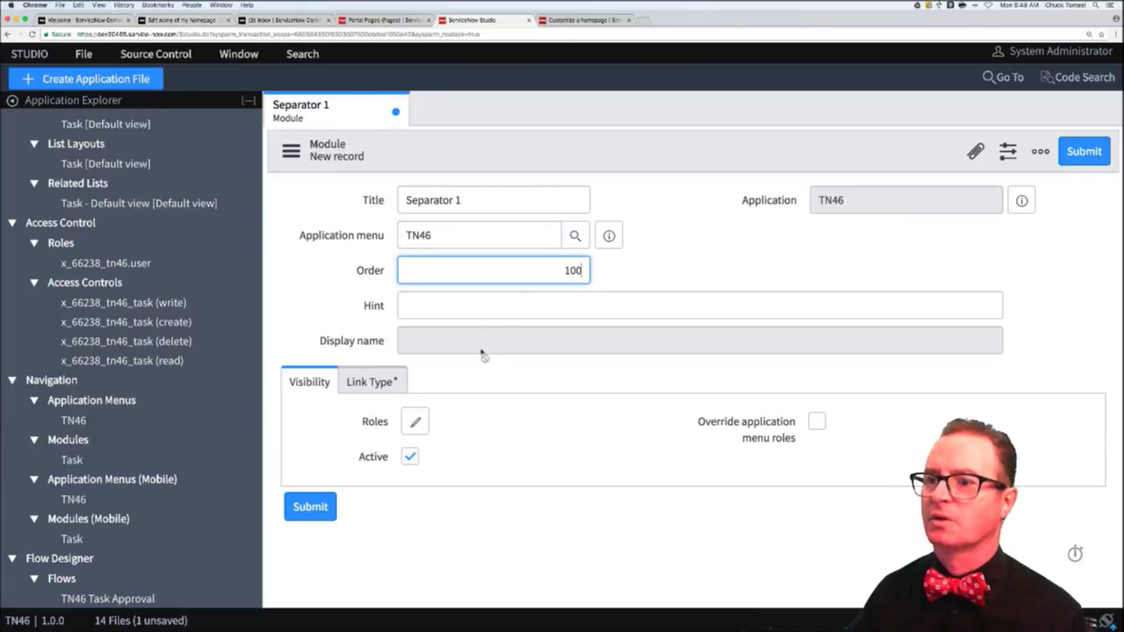
- Set the link type table to Task [x_66238_tn46_task] and submit the module
left_click(393, 382)
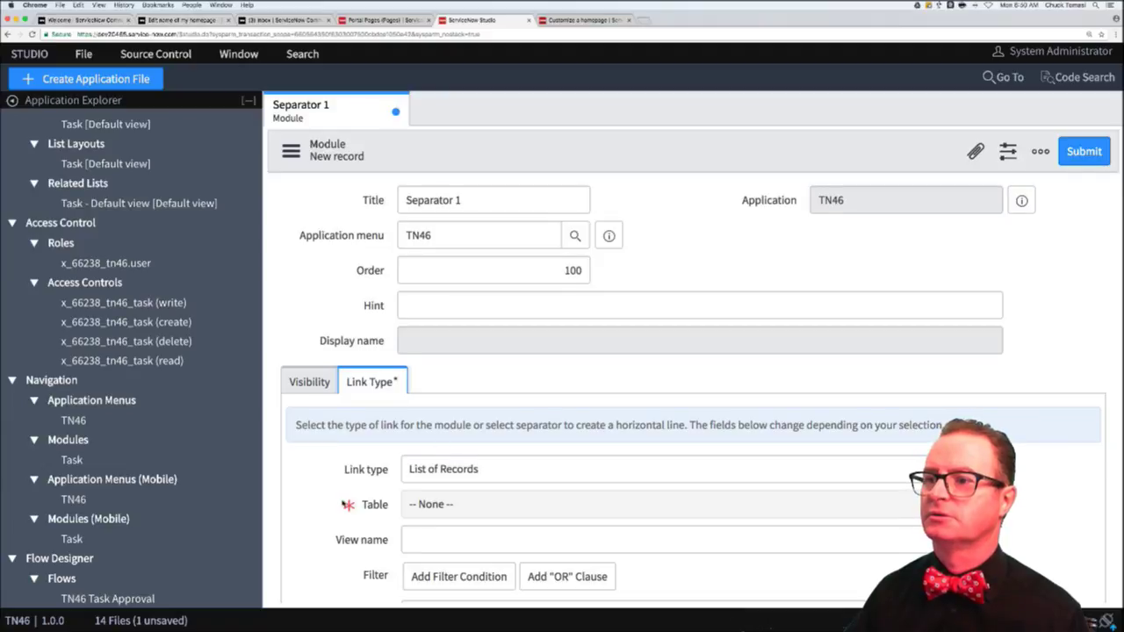
scroll(447, 454, "down", 2)
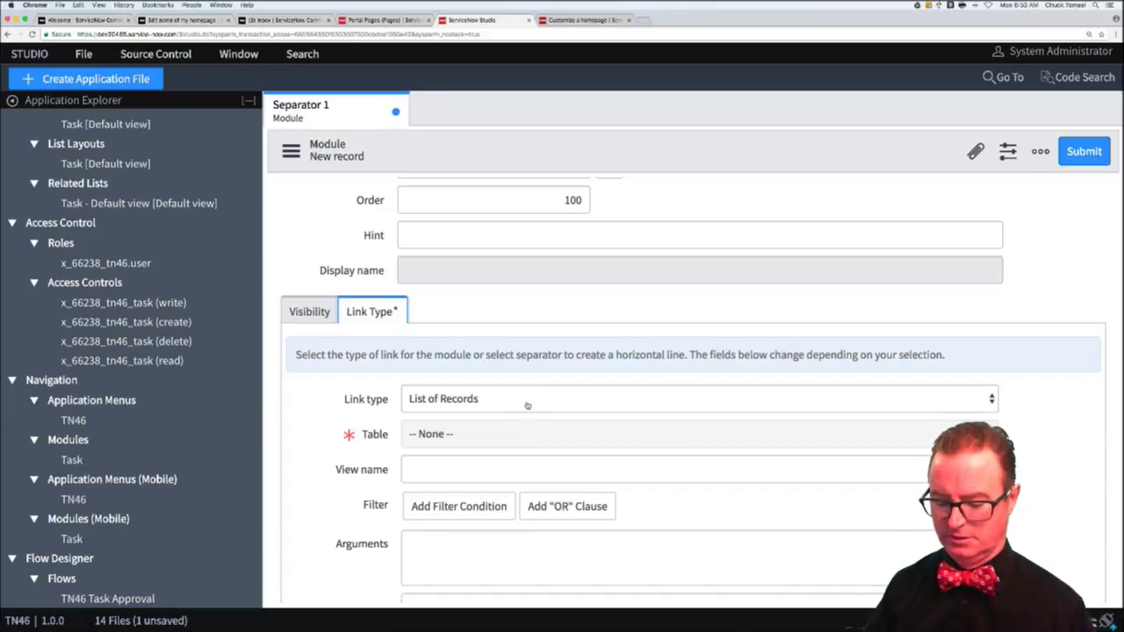
left_click(527, 433)
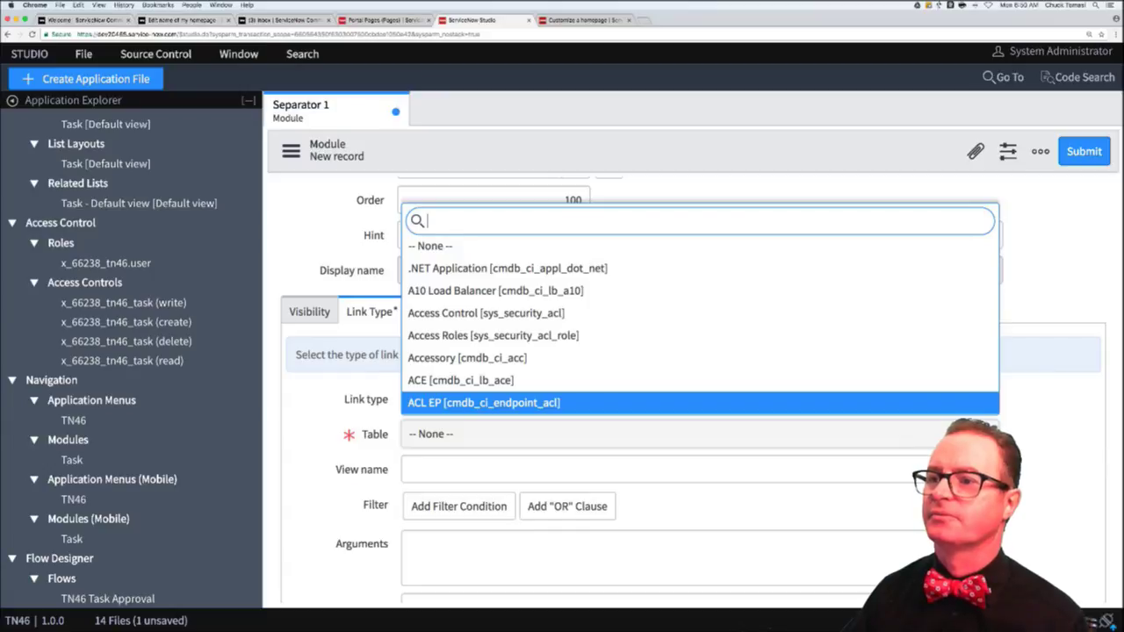
type("tn46")
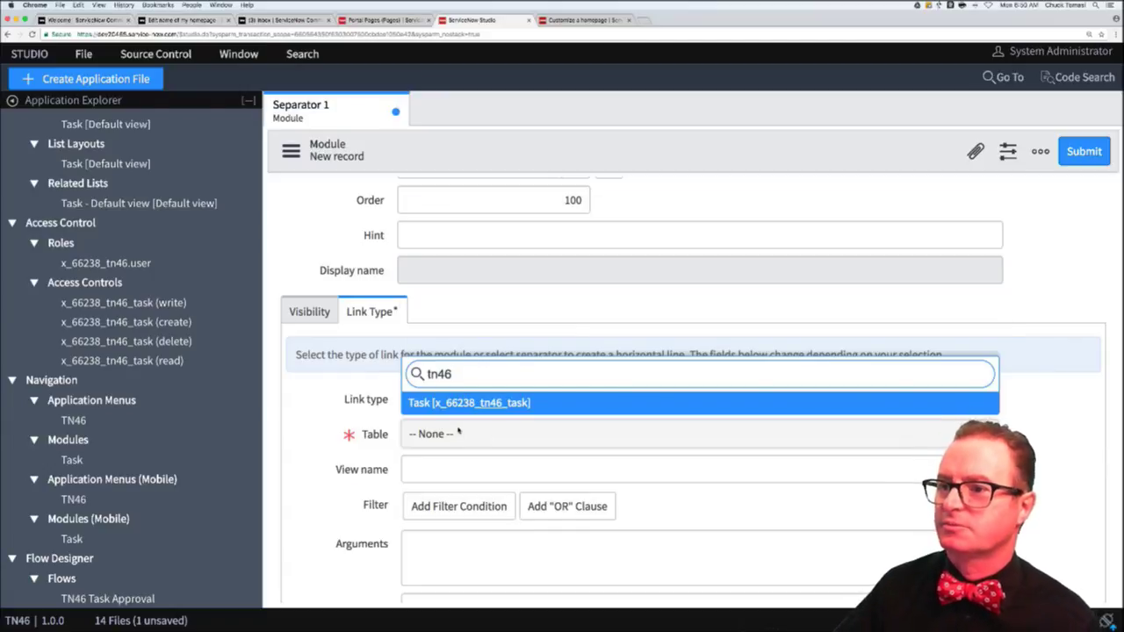
left_click(465, 403)
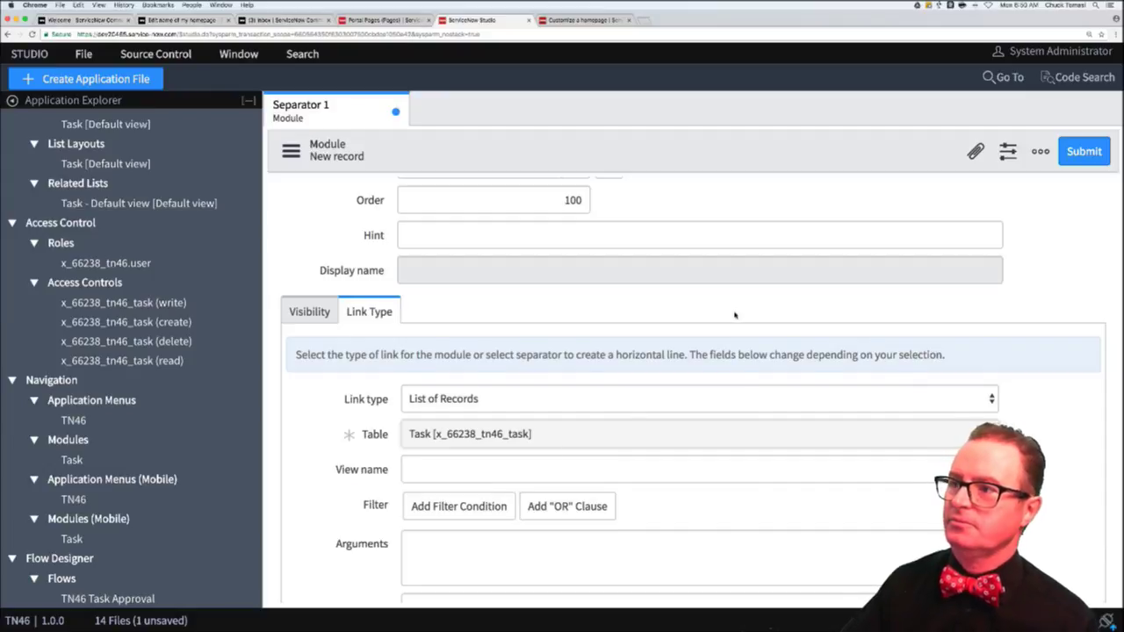
scroll(733, 314, "down", 3)
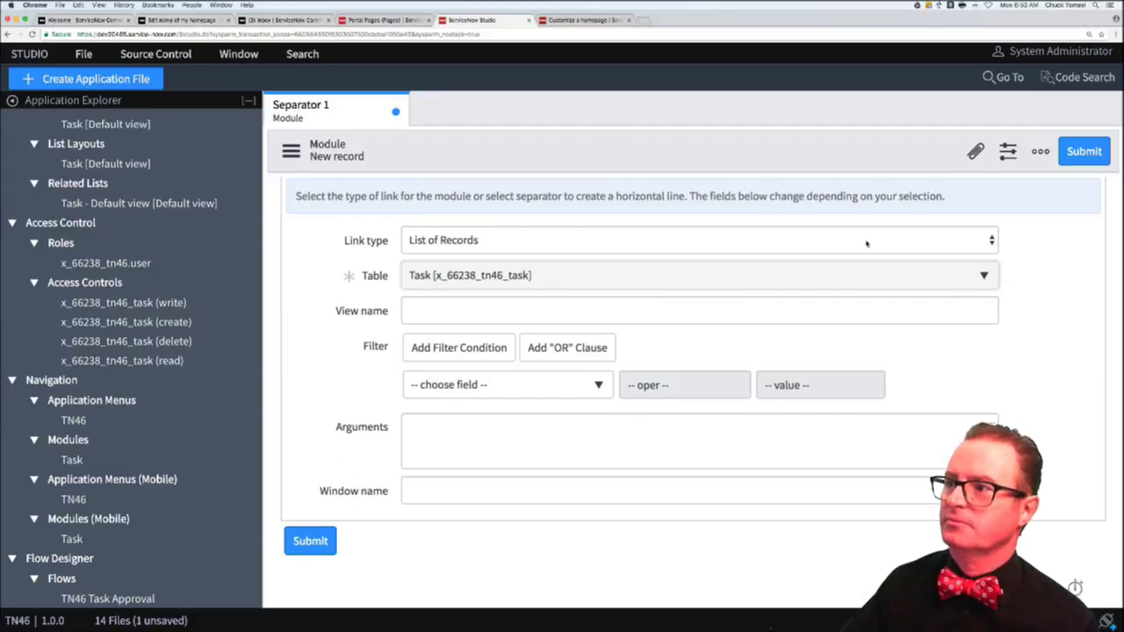
left_click(1083, 151)
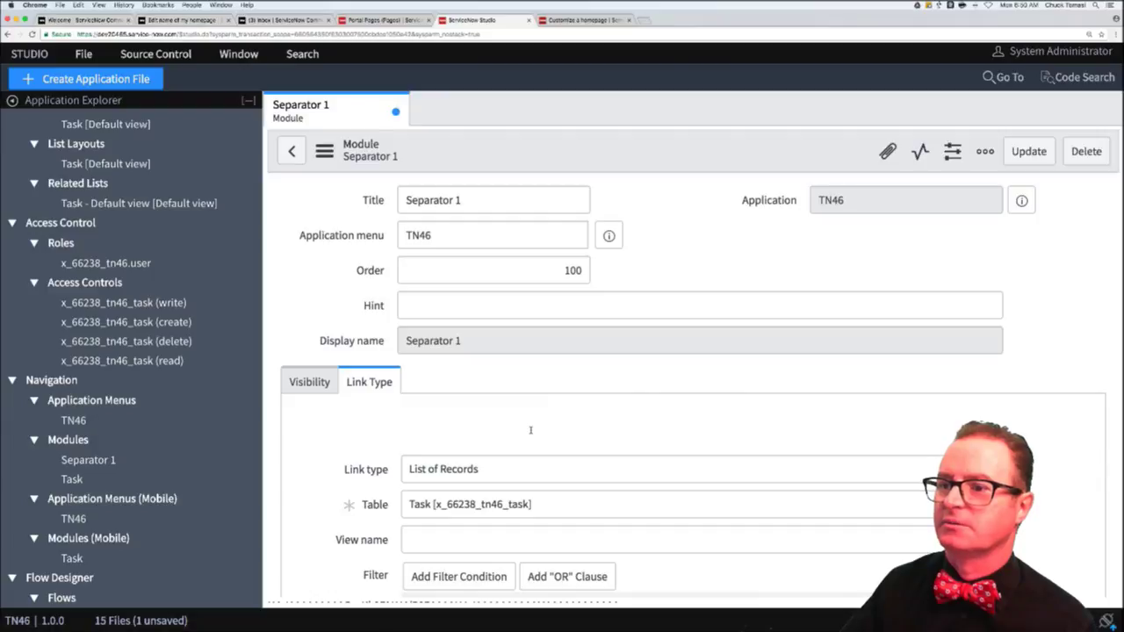
- Change Separator 1's link type to Separator, update it, and return to the community thread
left_click(557, 469)
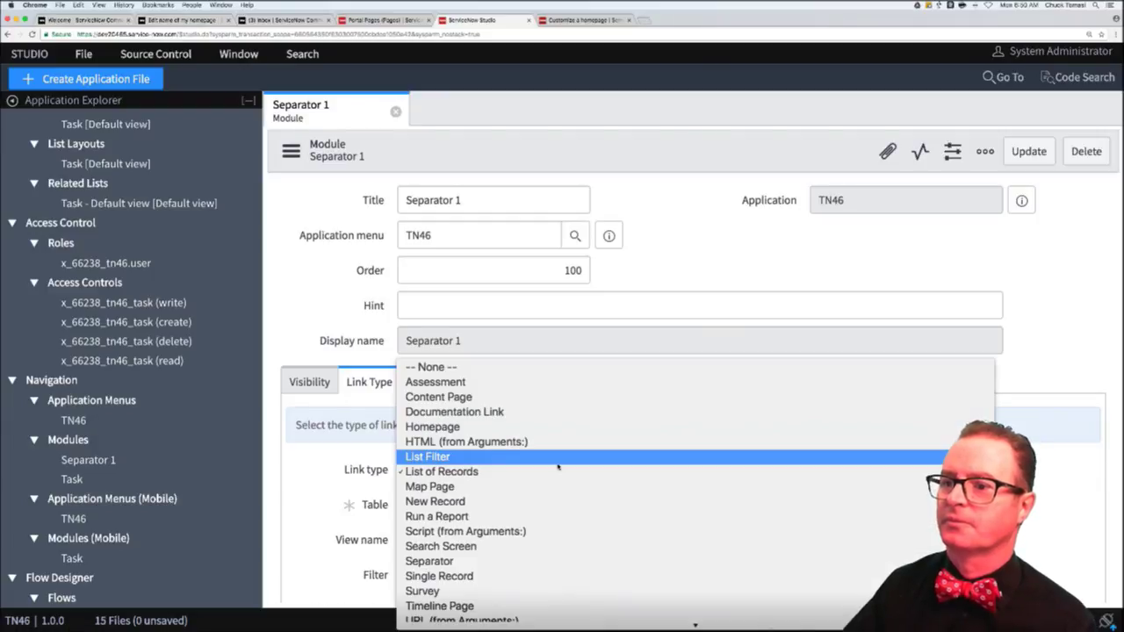
key("Escape")
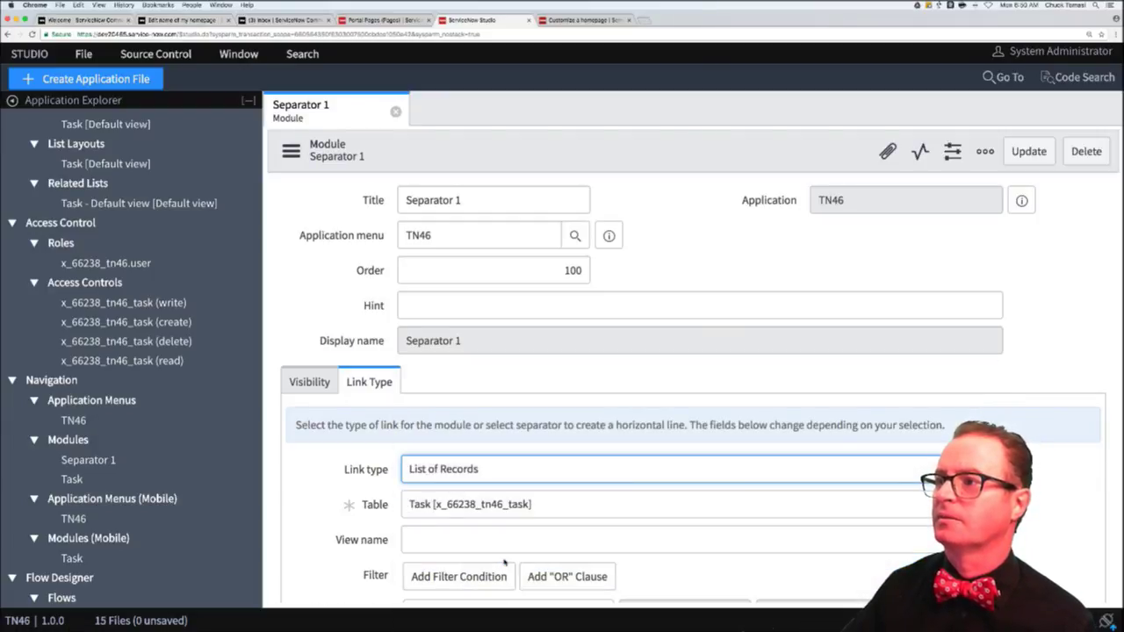
type("sep")
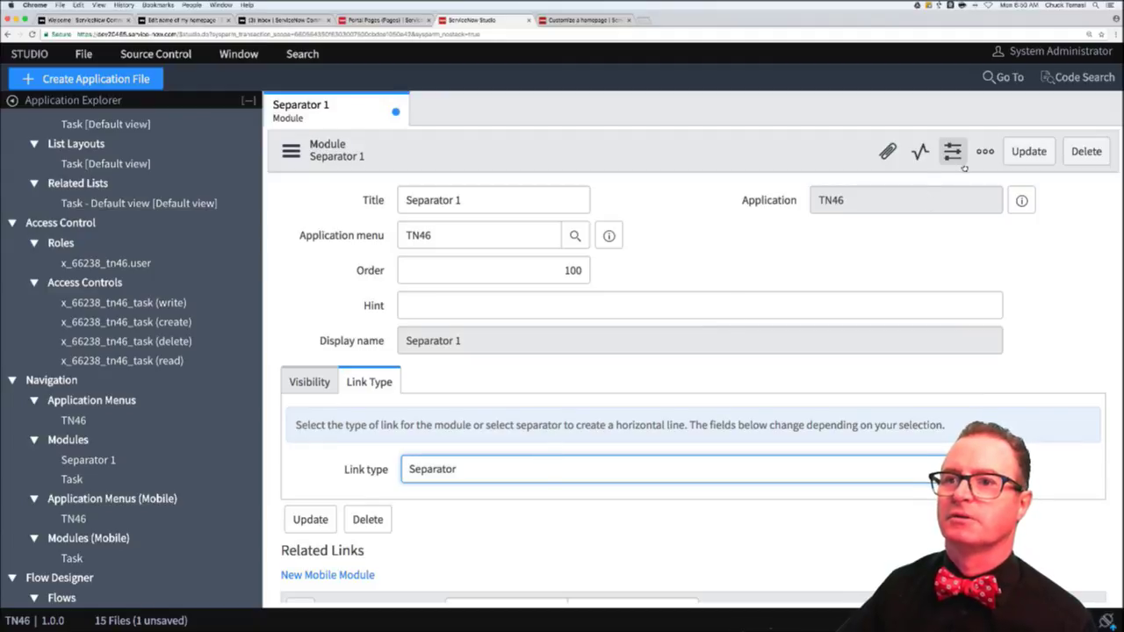
left_click(1027, 151)
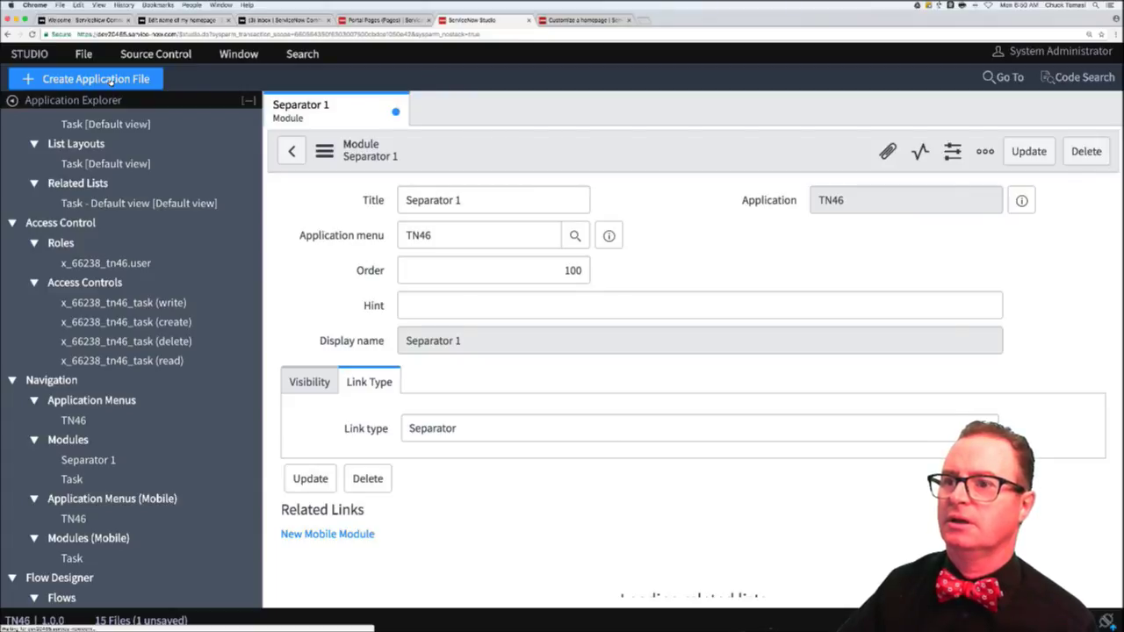
left_click(283, 20)
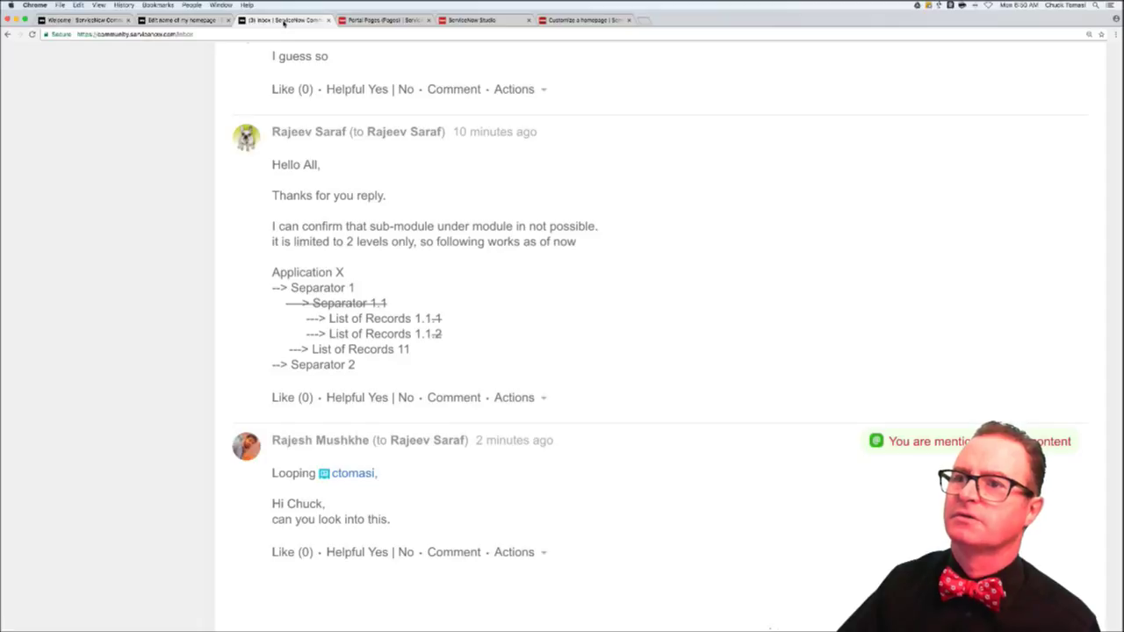
- Cycle through the homepage thread and Portal Pages tabs back to Studio's Create Application File dialog
left_click(180, 20)
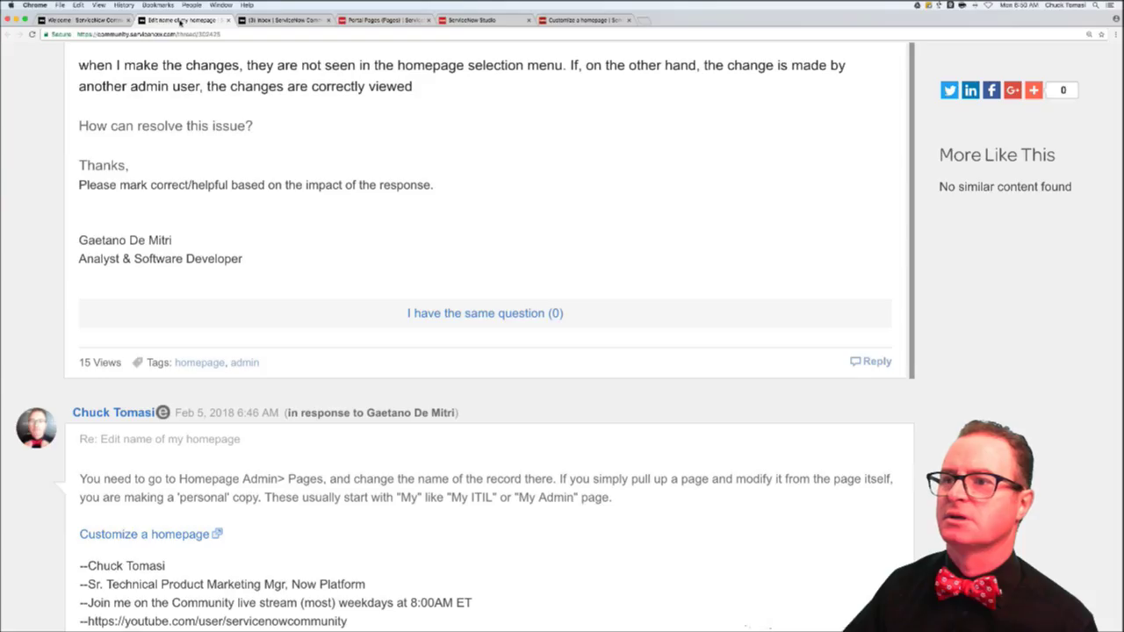
left_click(341, 20)
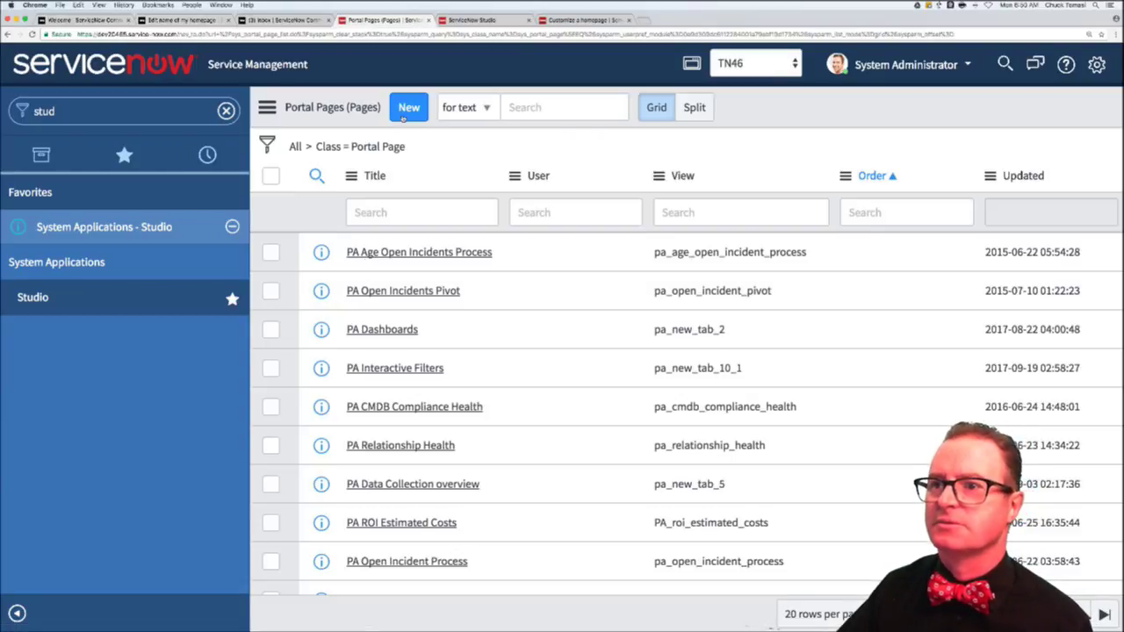
left_click(465, 19)
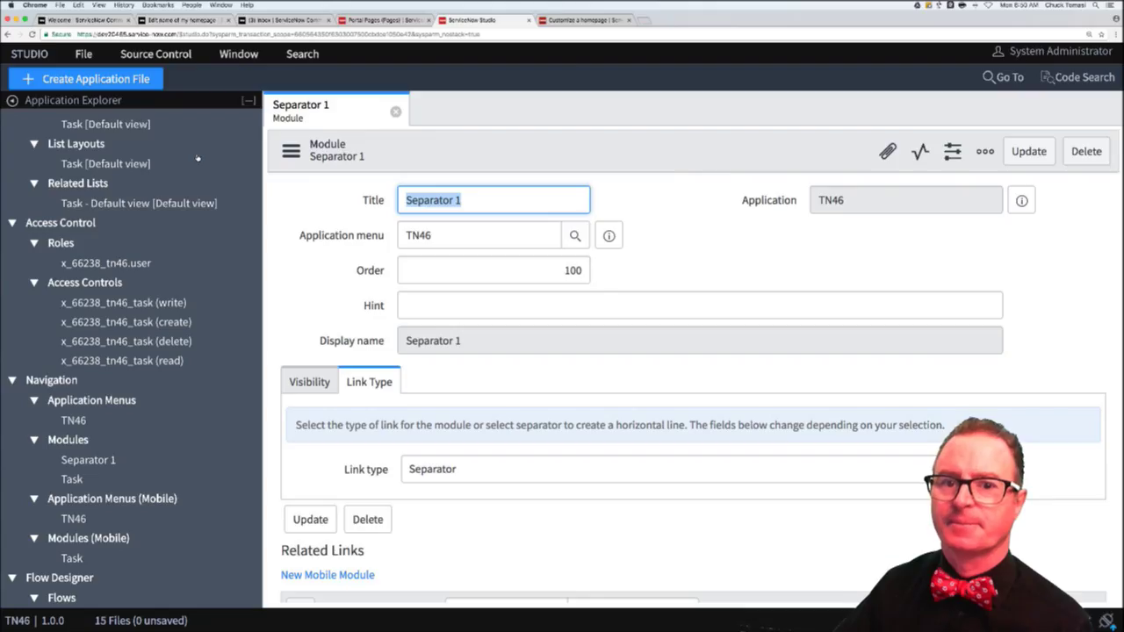
left_click(83, 79)
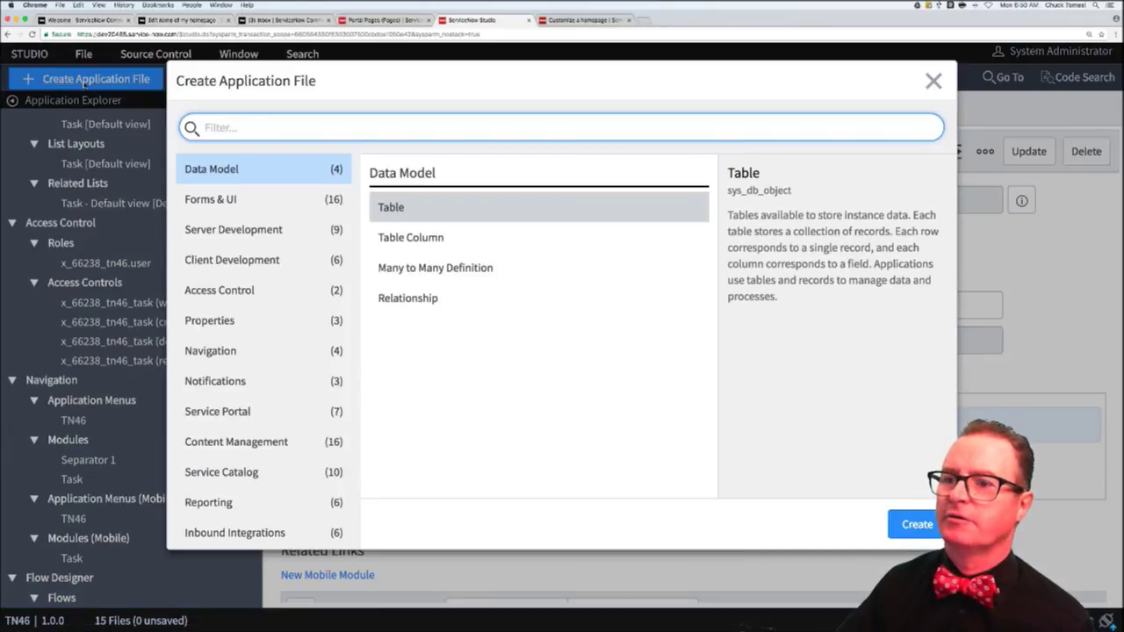
- Create a new Module file titled 'Separator 2'
left_click(218, 360)
left_click(401, 239)
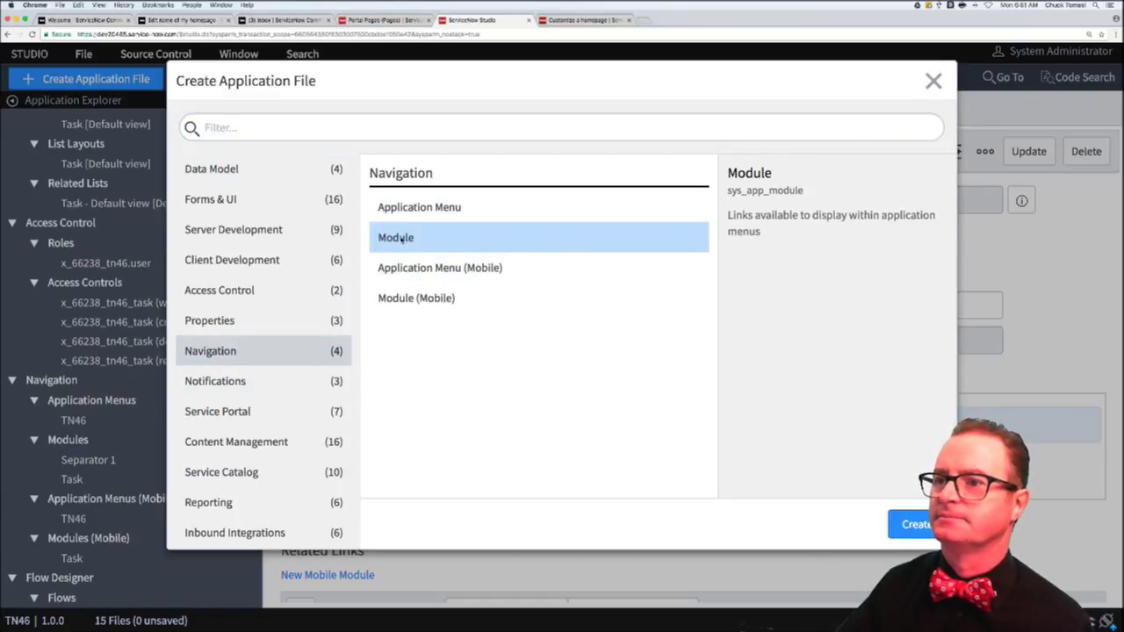
double_click(401, 239)
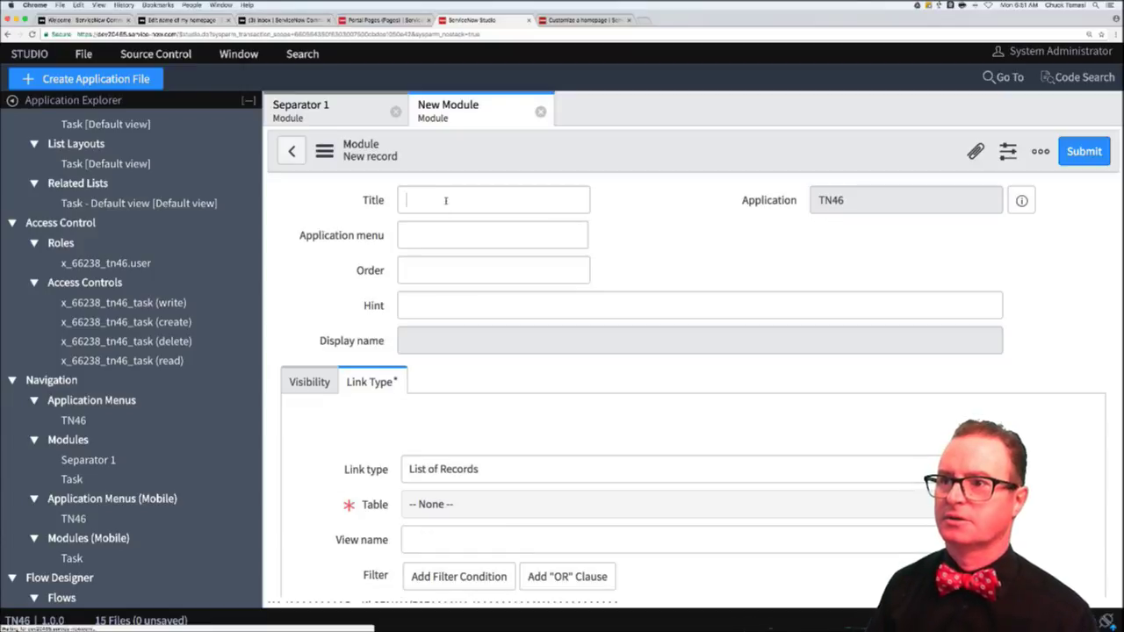
left_click(445, 200)
type("Seapr")
key("BackSpace")
key("BackSpace")
key("BackSpace")
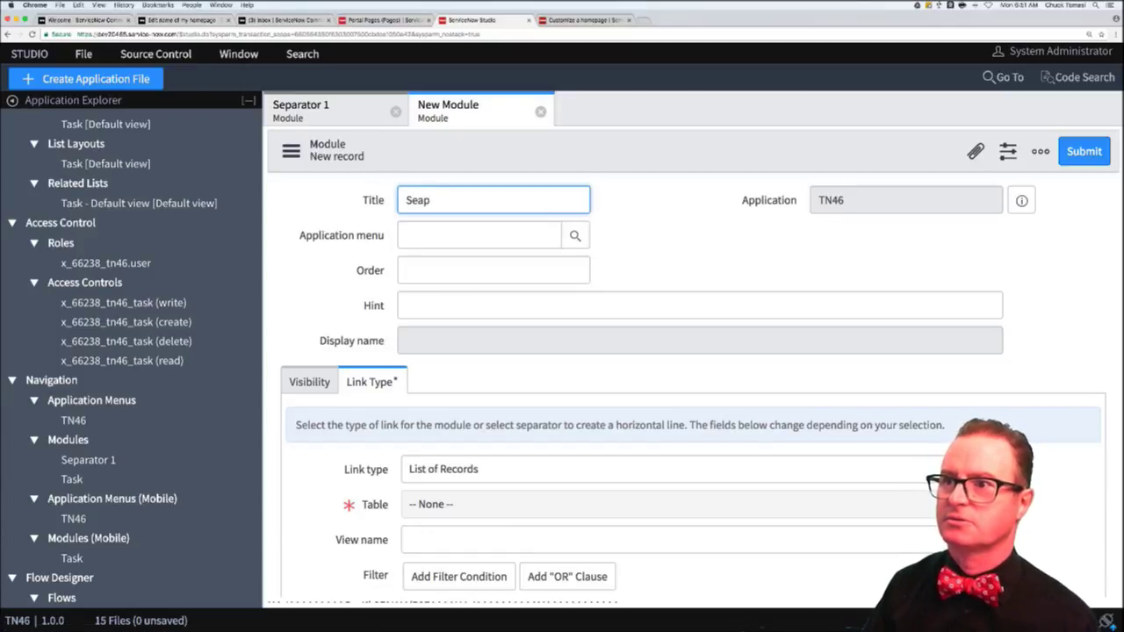
type("parator 2")
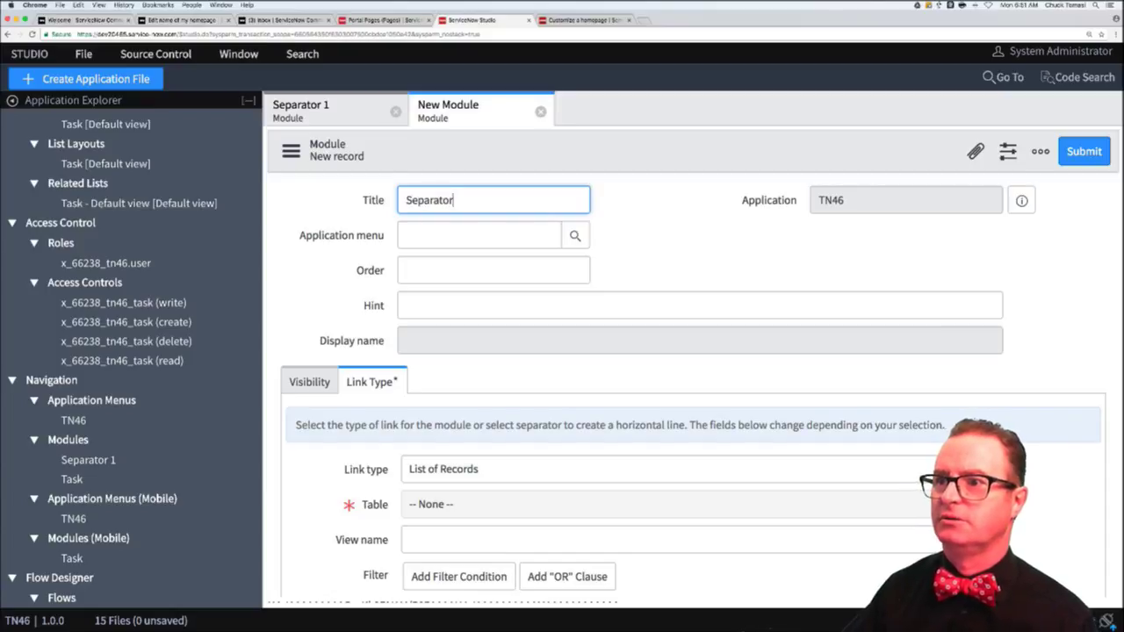
- Set the module's application menu to TN46 and its order to 200
left_click(459, 230)
type("T")
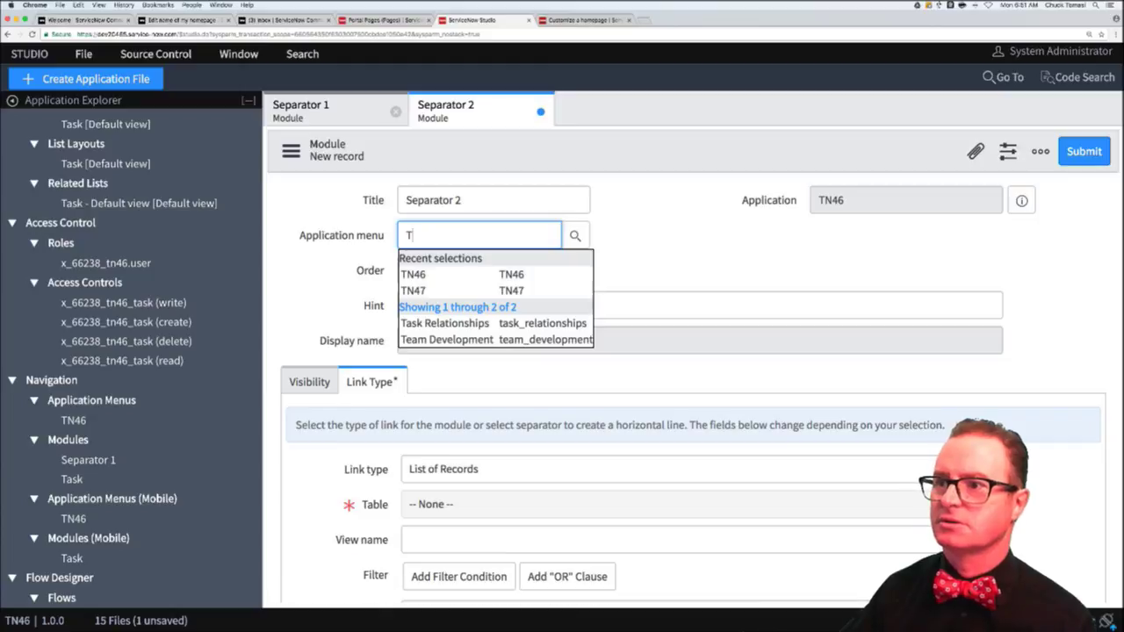
key("Down")
key("Return")
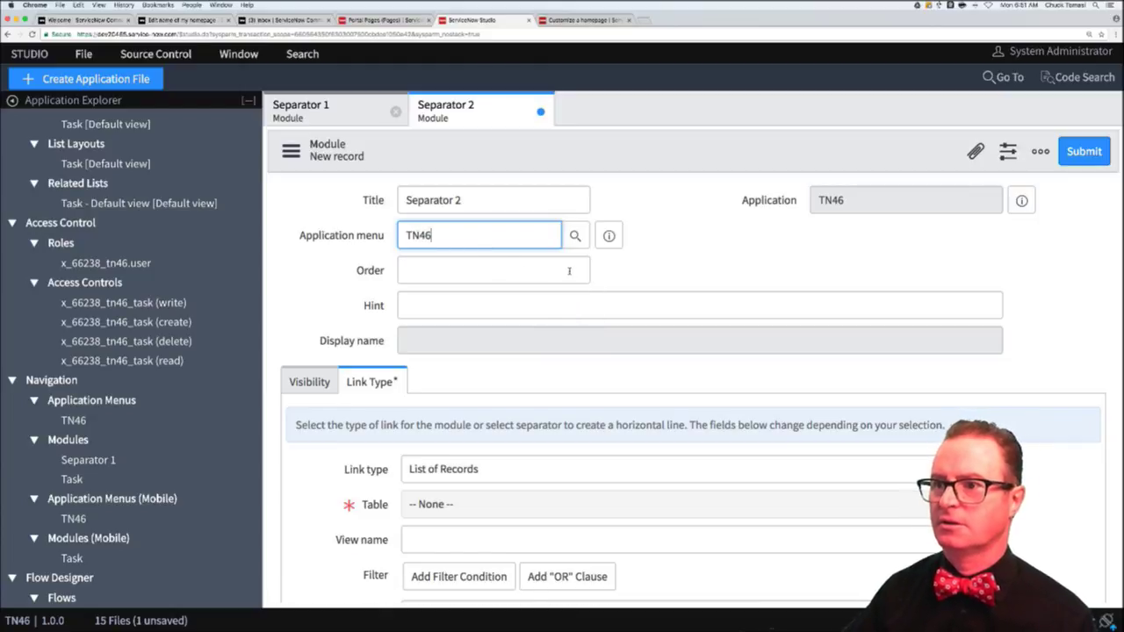
left_click(569, 271)
type("200")
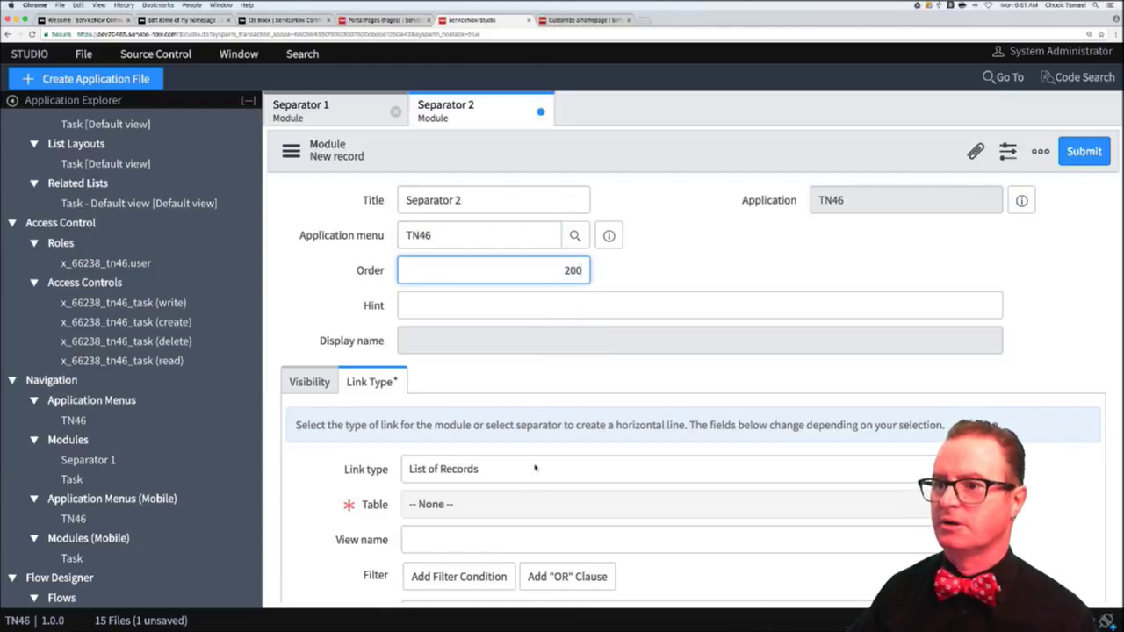
- Set the link type to Separator, submit, and return to the community thread
left_click(506, 479)
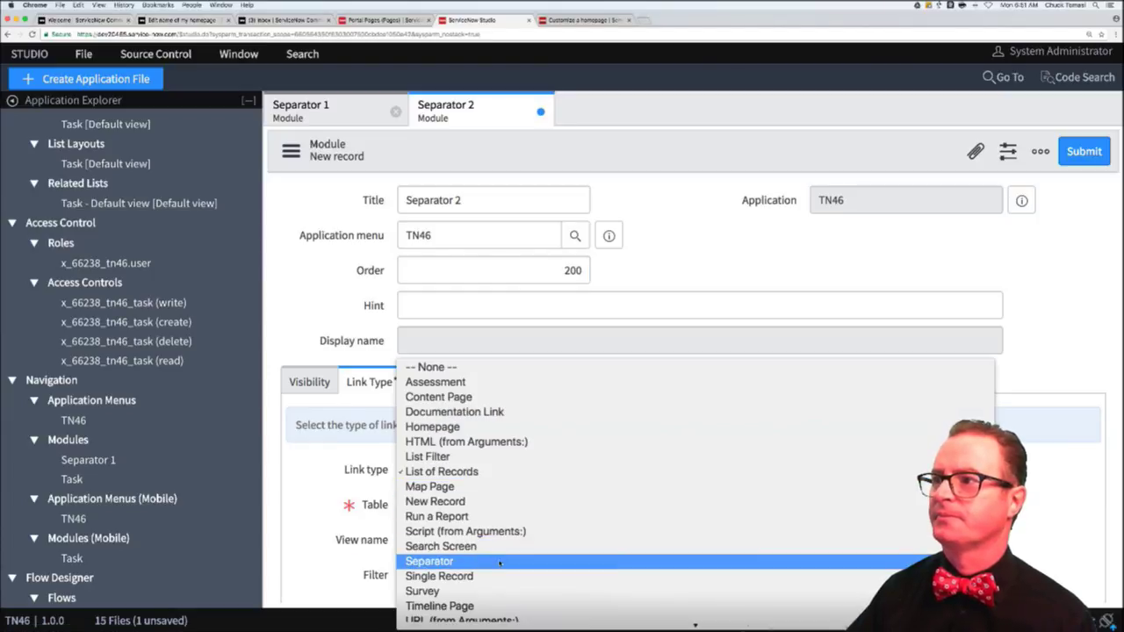
key("Escape")
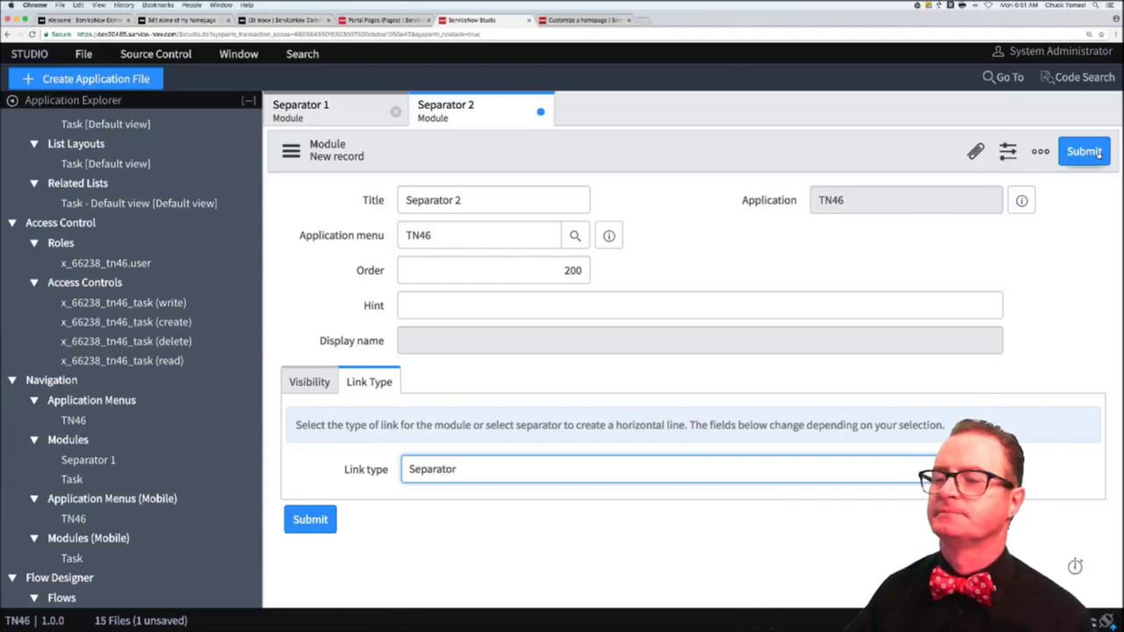
left_click(1097, 153)
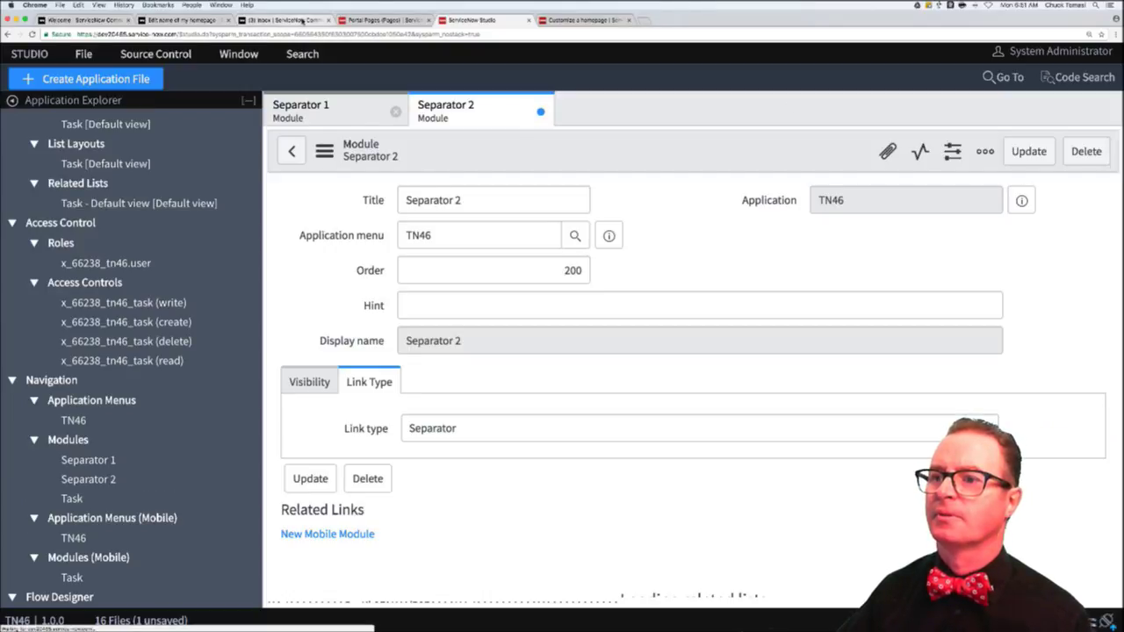
left_click(302, 20)
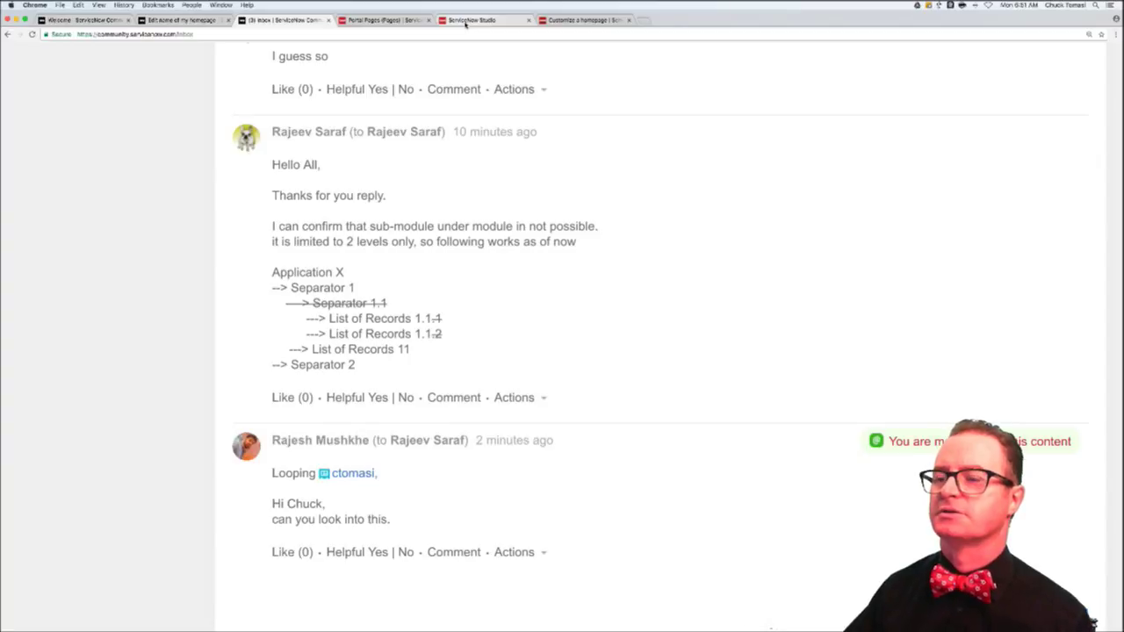
- Start a new Module record in Studio titled 'List of Records 1'
left_click(465, 23)
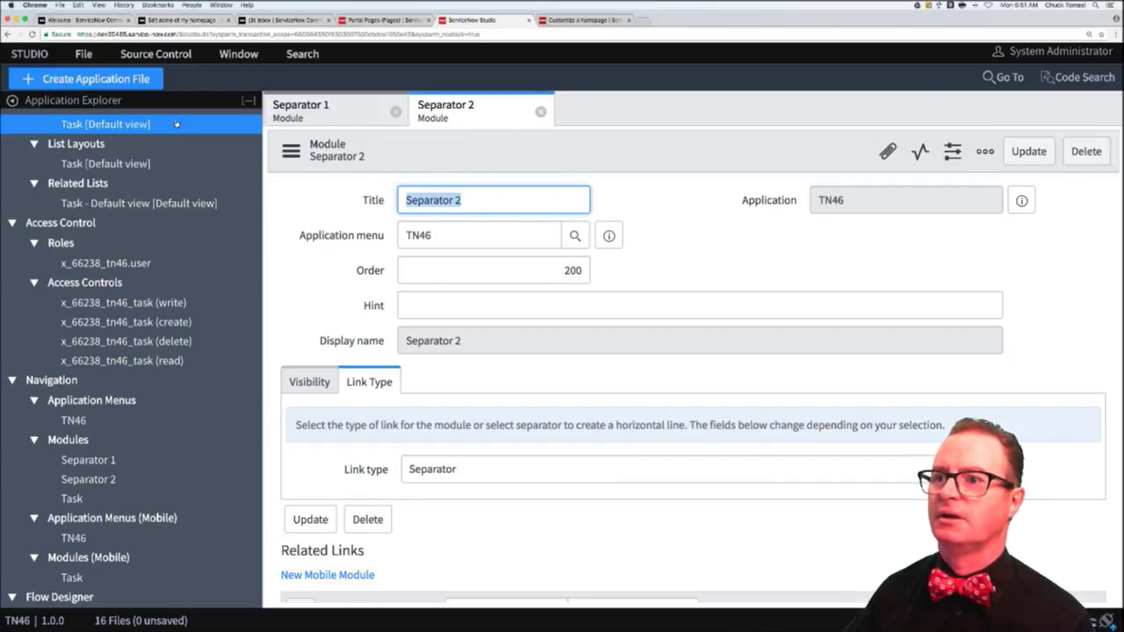
left_click(147, 80)
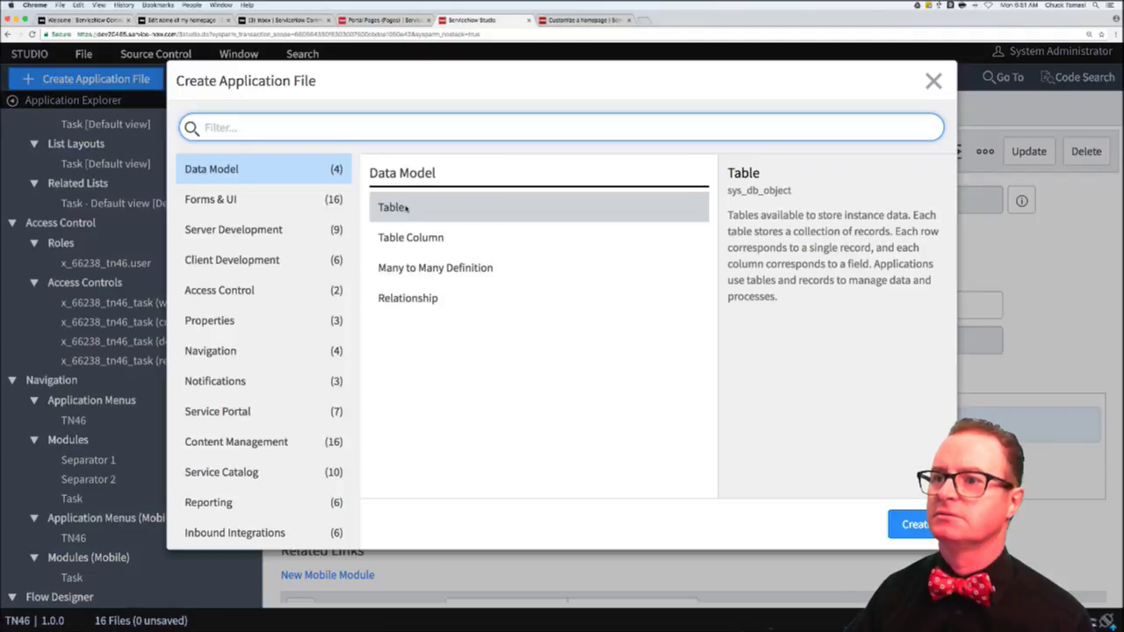
left_click(216, 350)
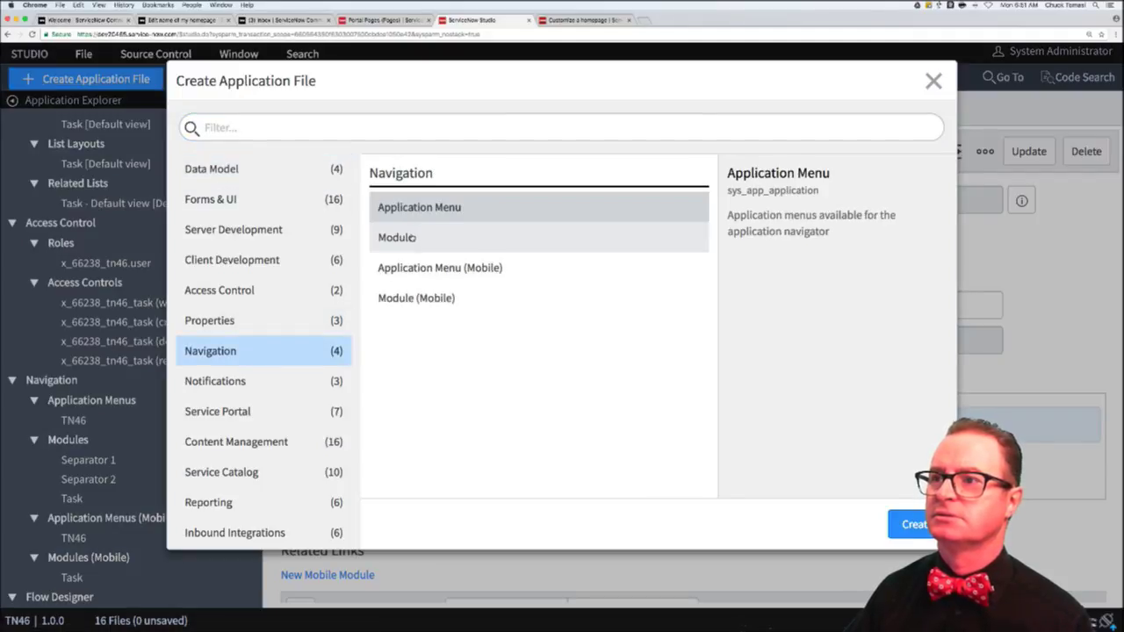
double_click(412, 237)
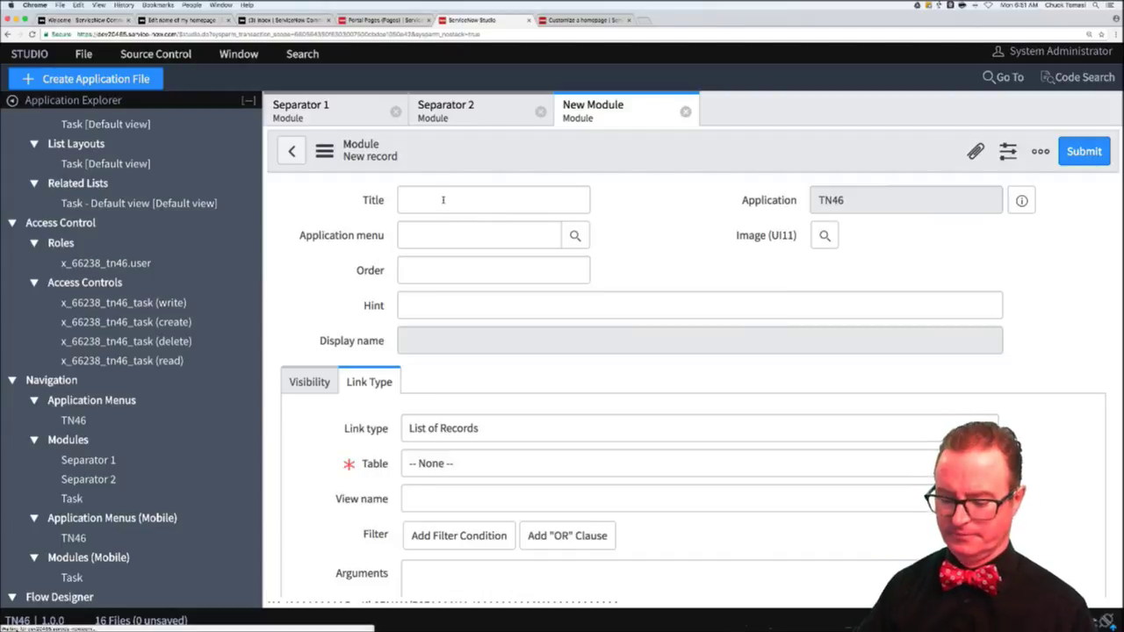
left_click(437, 199)
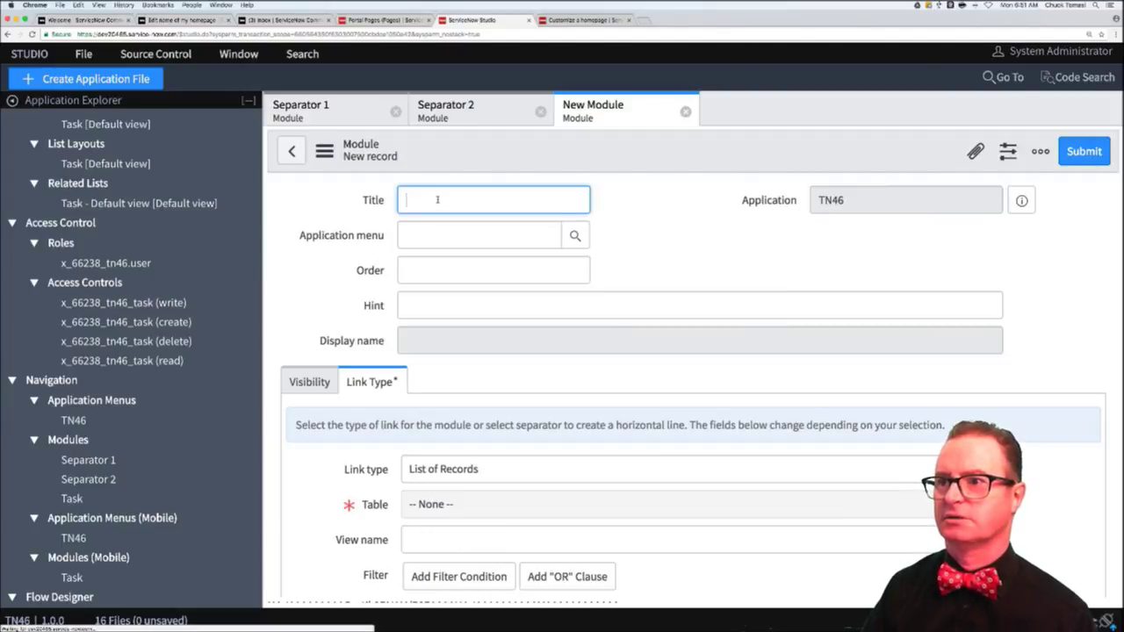
type("List of Records 1")
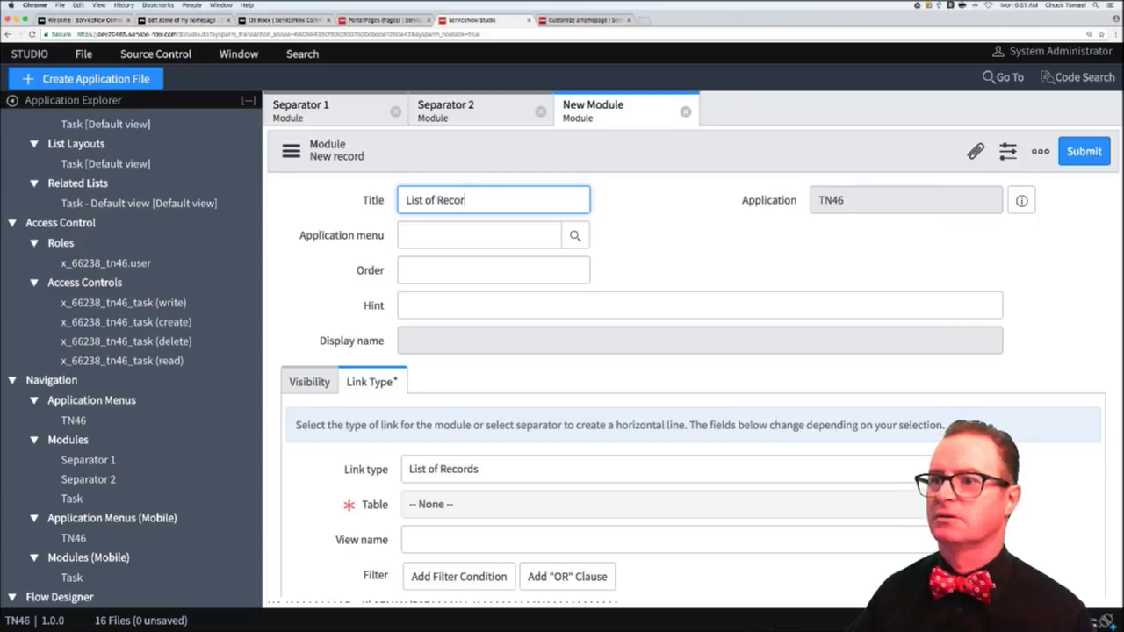
- Place the module in the TN46 menu at order 300, link the TN46 Task table, and save
left_click(478, 237)
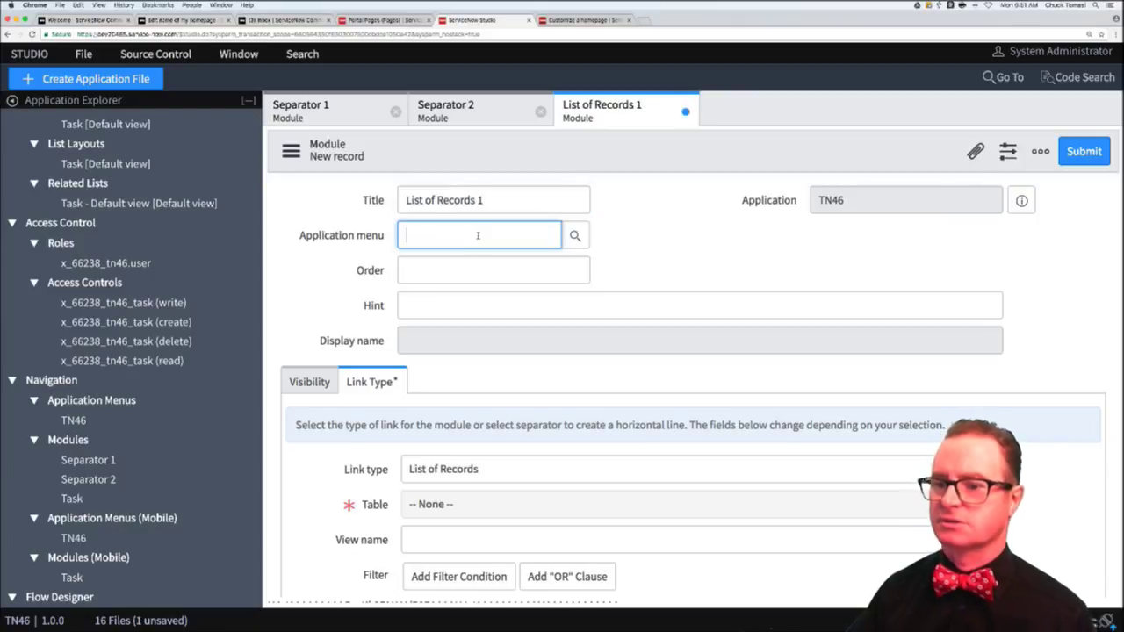
left_click(458, 274)
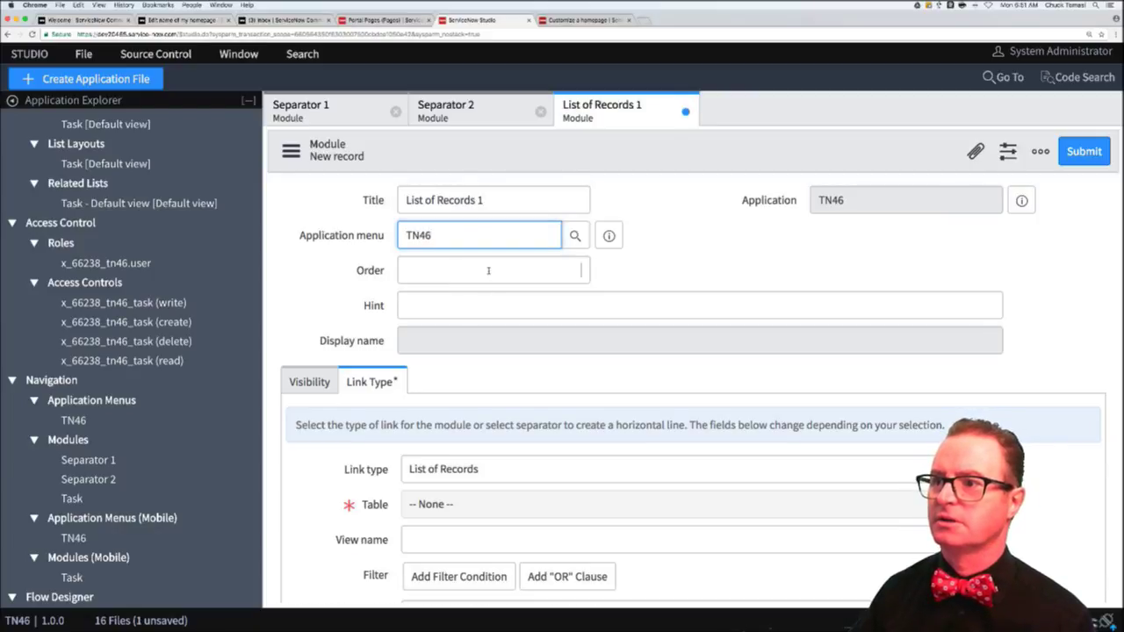
left_click(489, 272)
type("300")
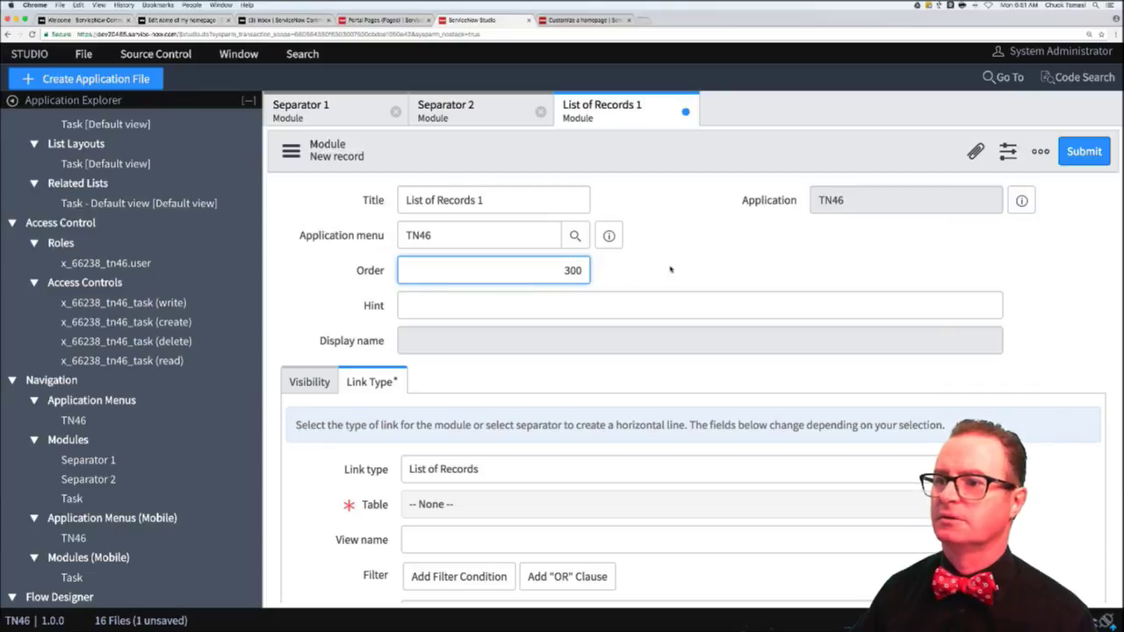
left_click(611, 336)
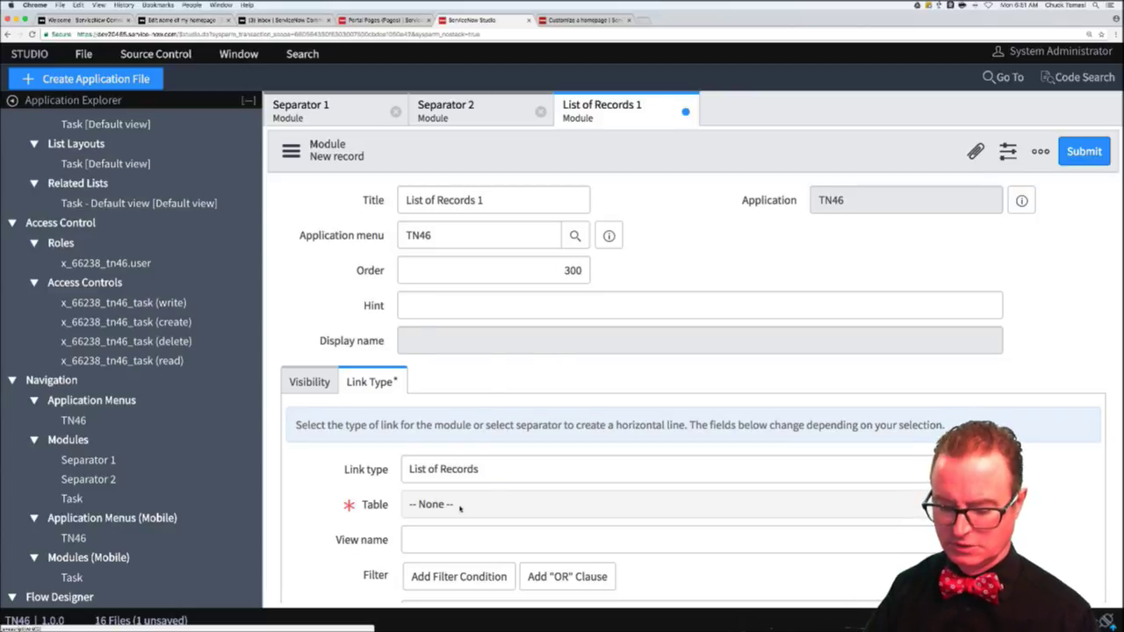
left_click(459, 507)
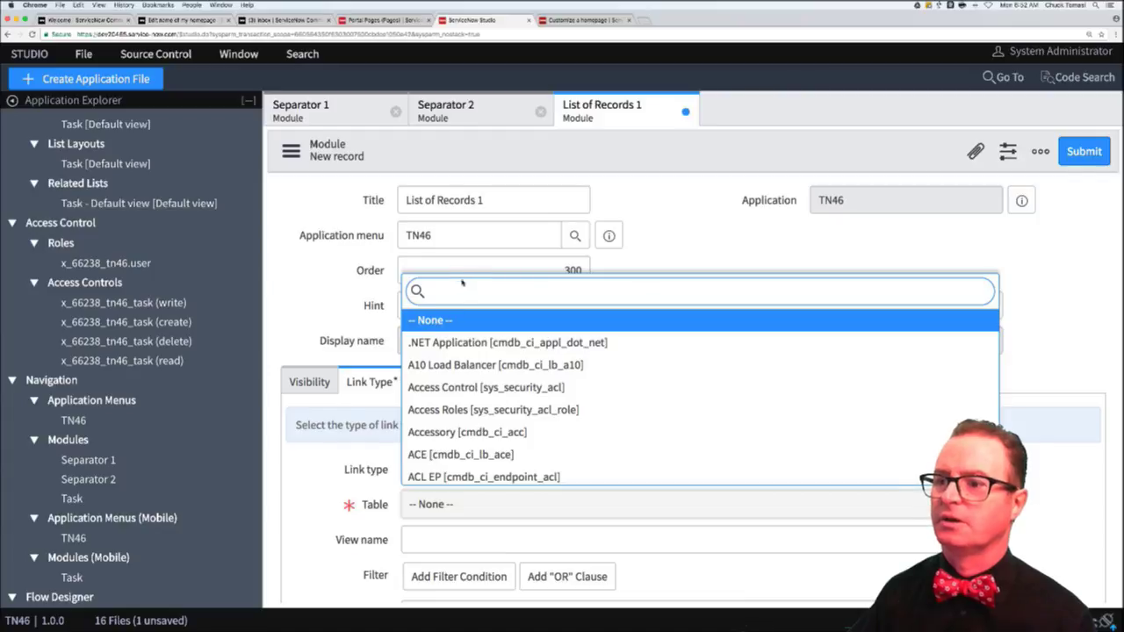
type("tn46")
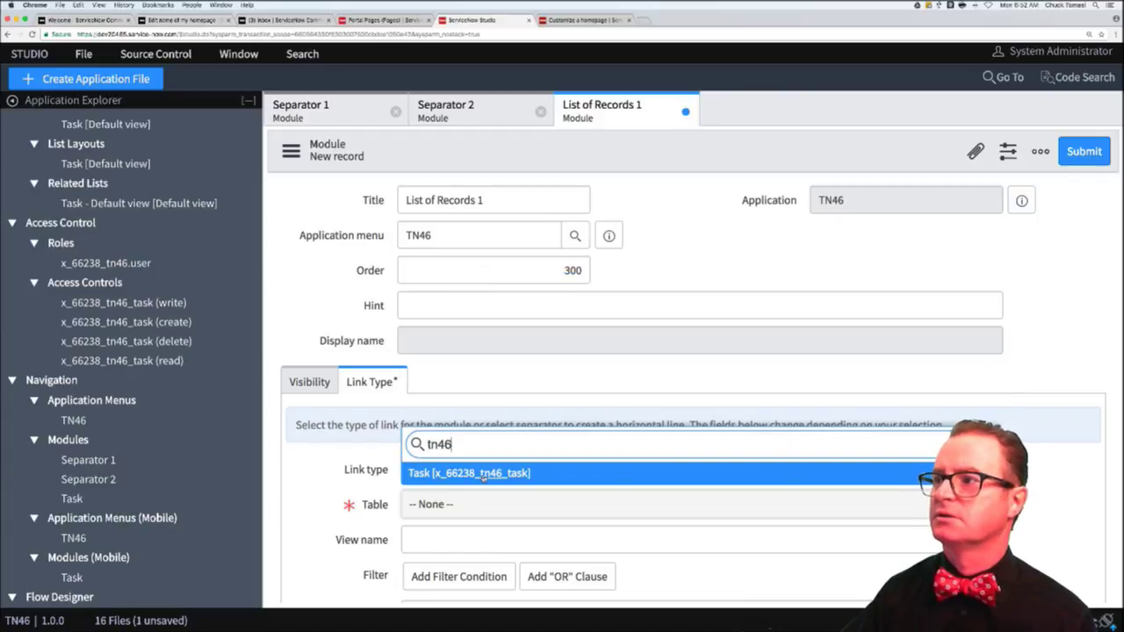
left_click(482, 474)
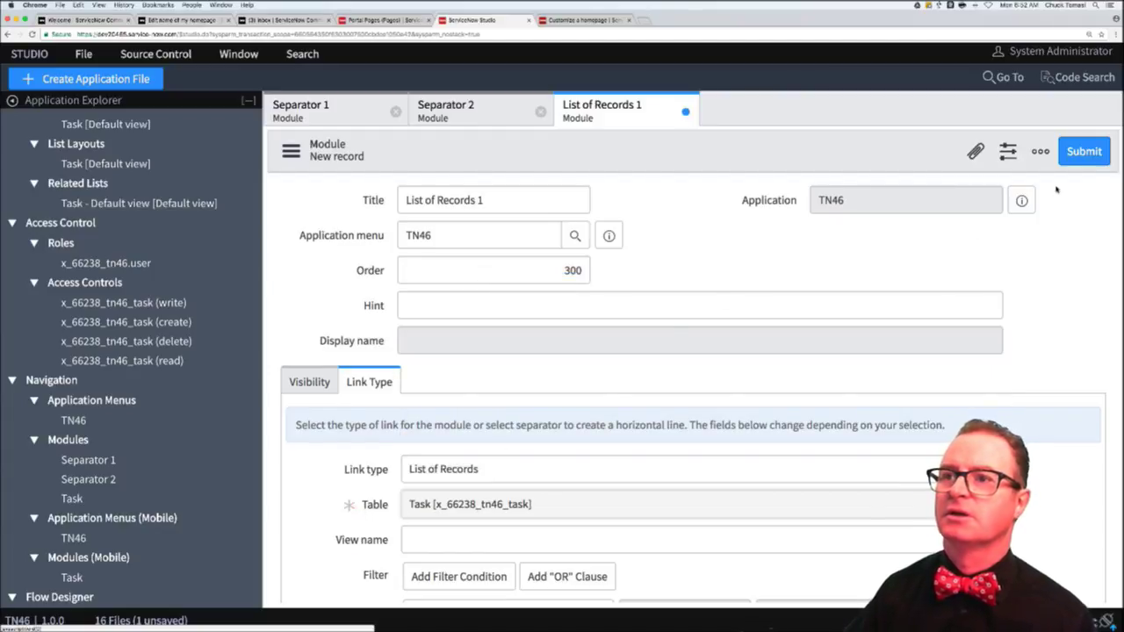
left_click(1084, 151)
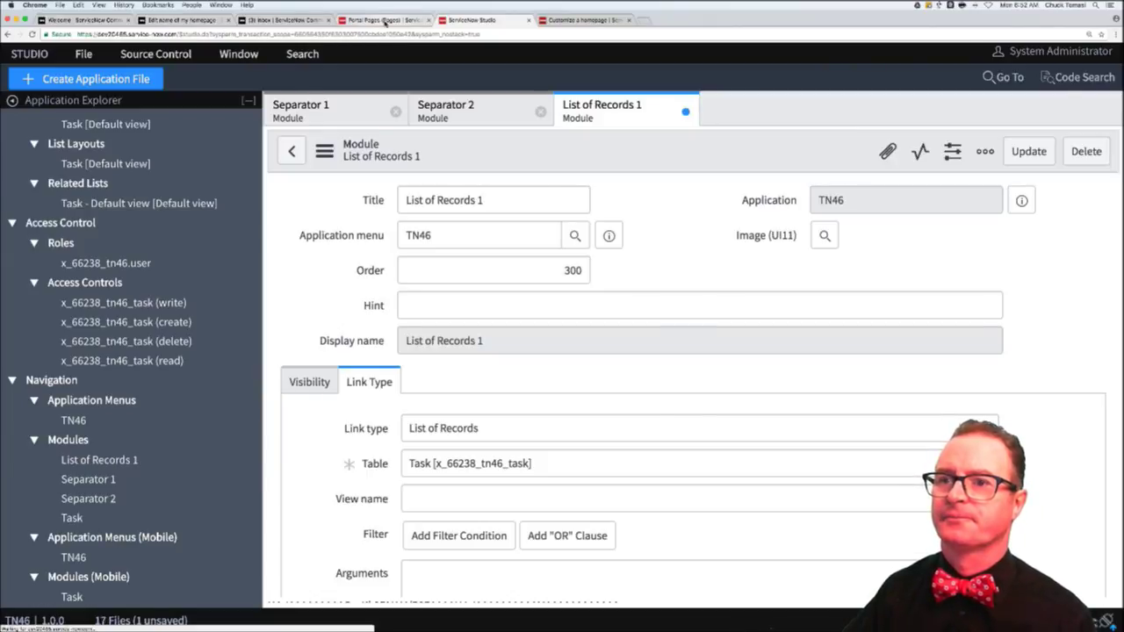
left_click(385, 19)
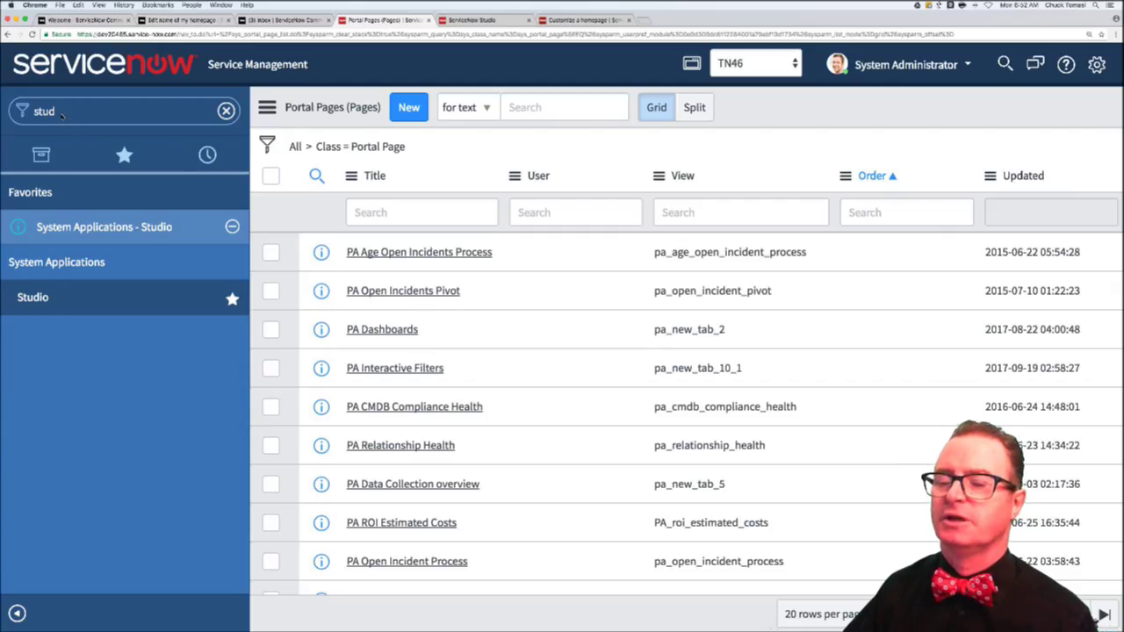
- Reload the instance and filter the navigator to tn46 to check its Task and List of Records 1 modules
key("super+r")
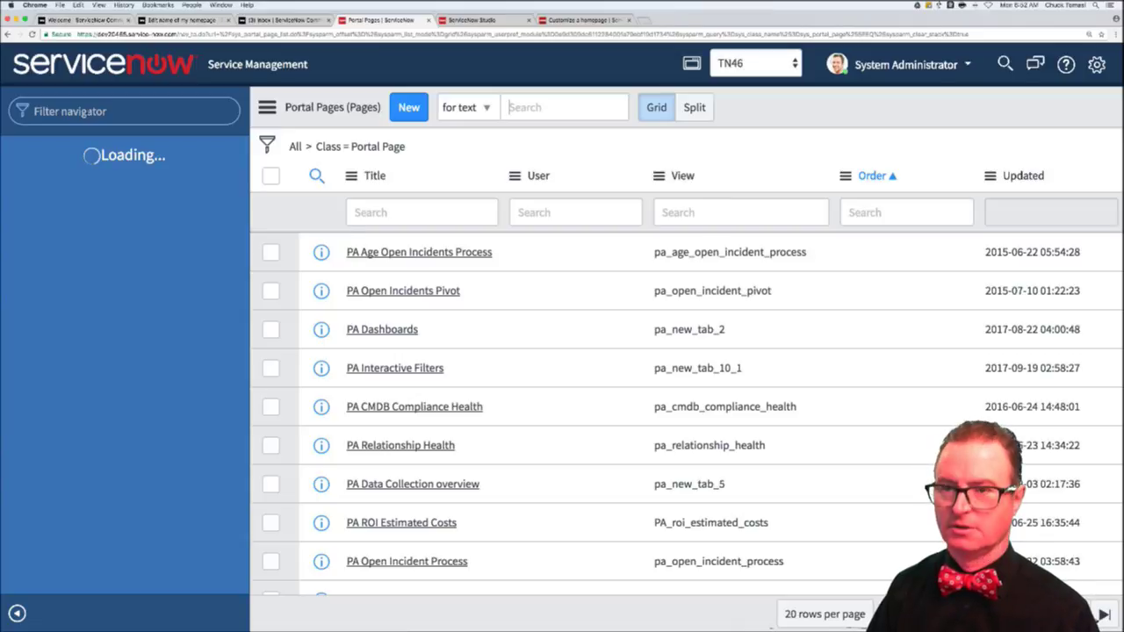
left_click(64, 112)
type("tn46")
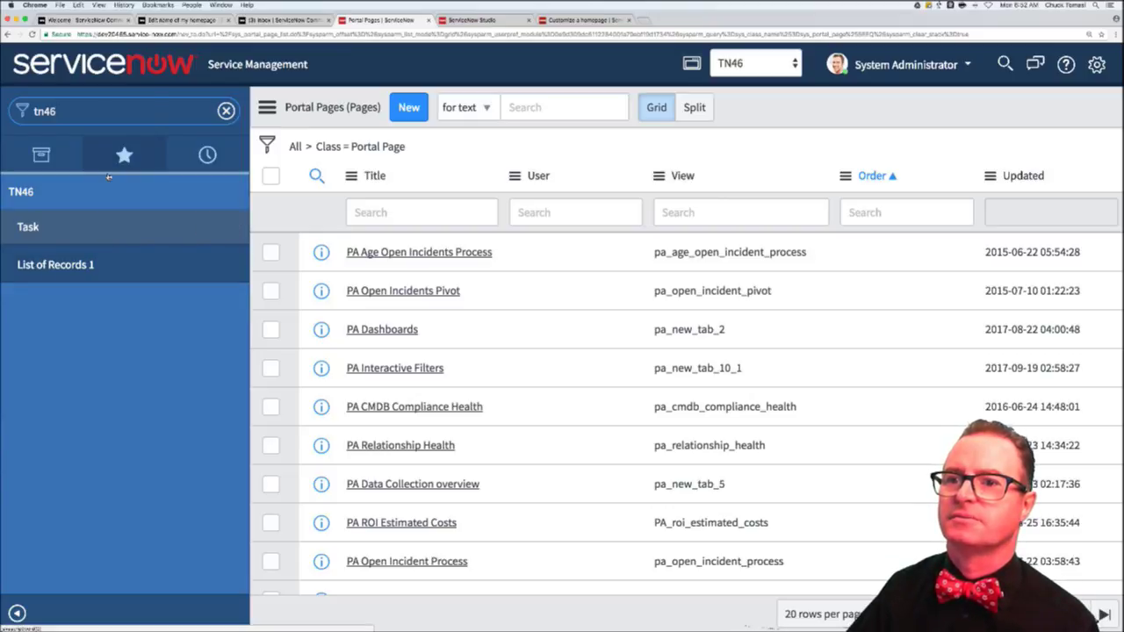
left_click(24, 193)
left_click(25, 193)
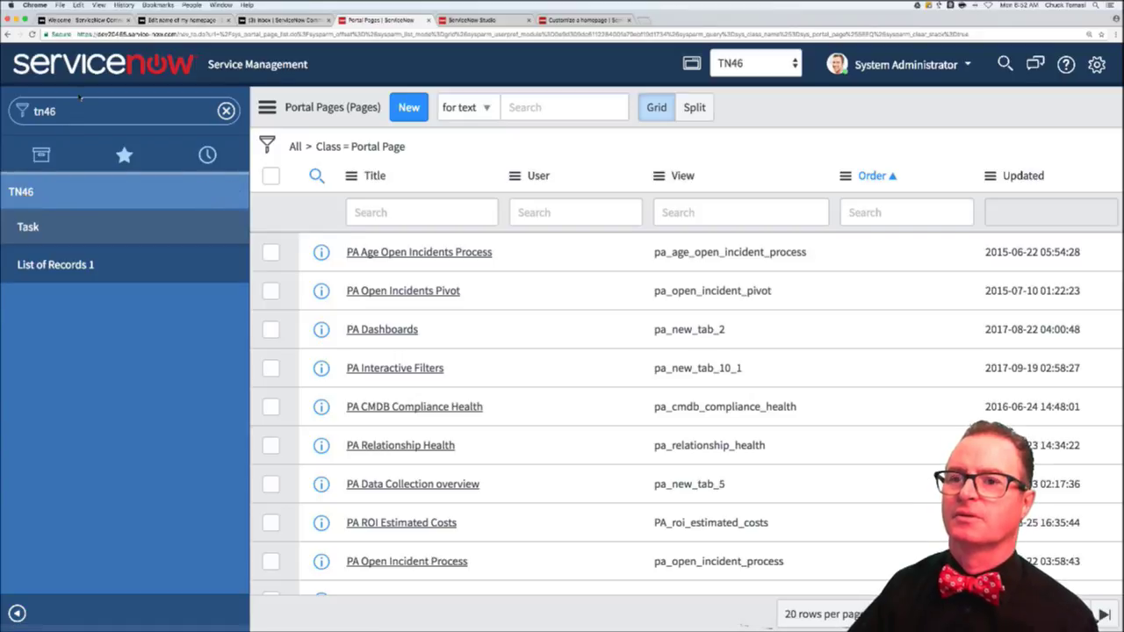
left_click(106, 110)
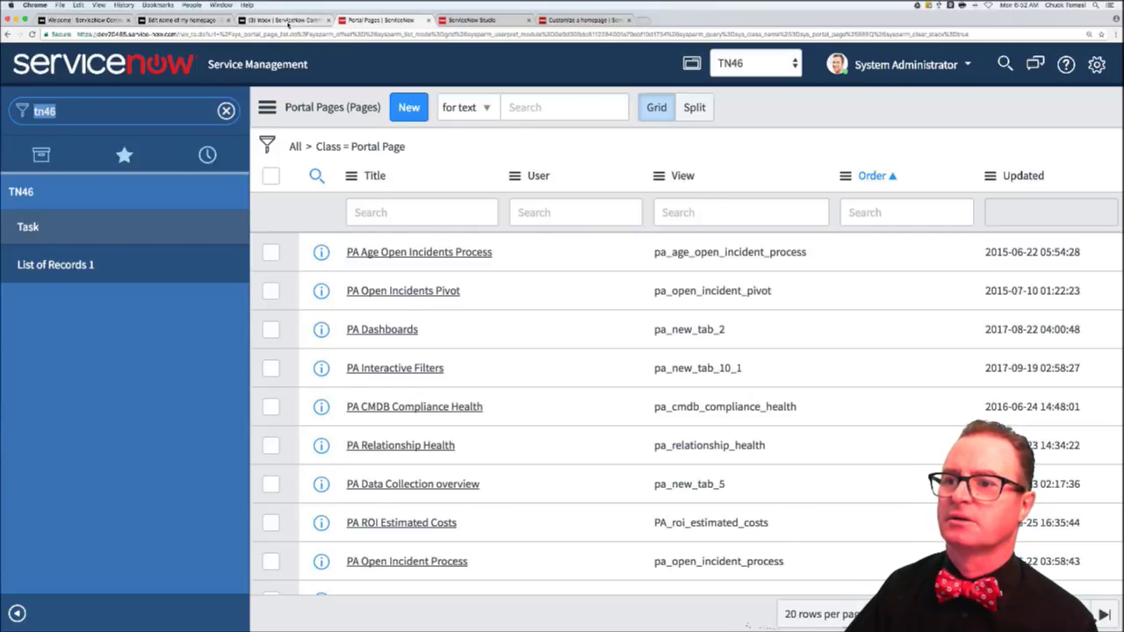
- Look over the community thread, then go back to the List of Records 1 module in Studio
left_click(283, 19)
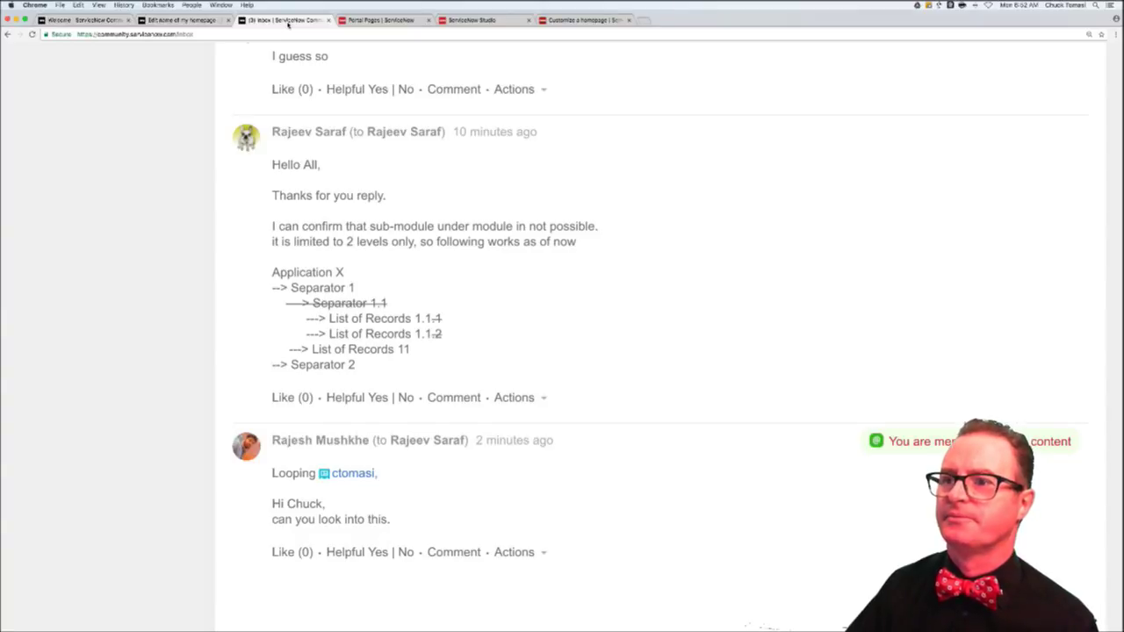
left_click(386, 19)
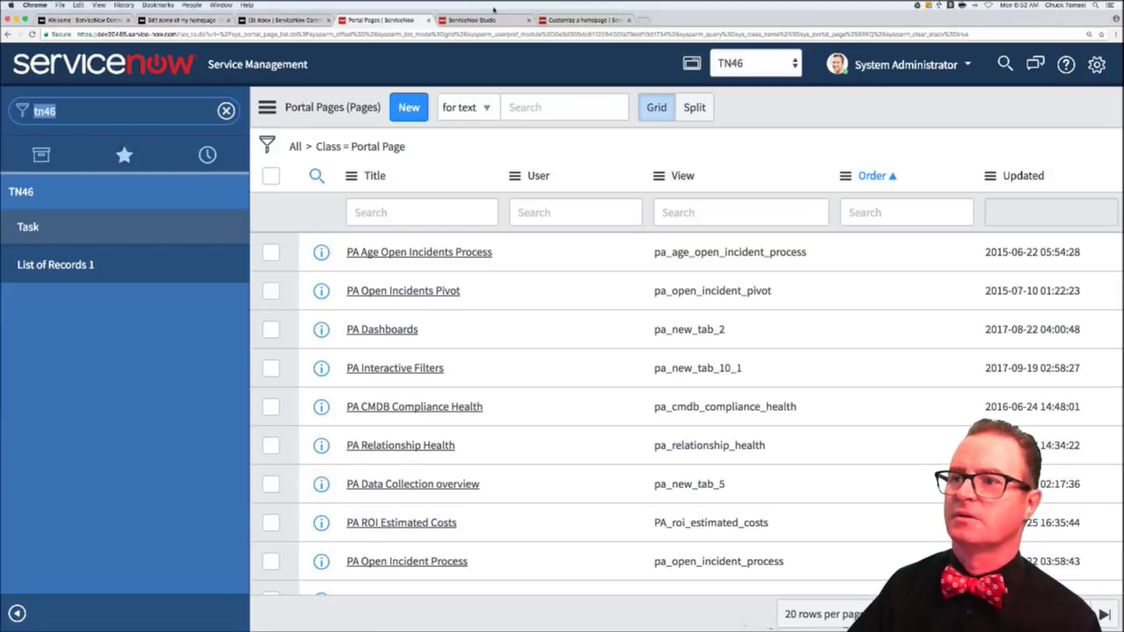
left_click(475, 21)
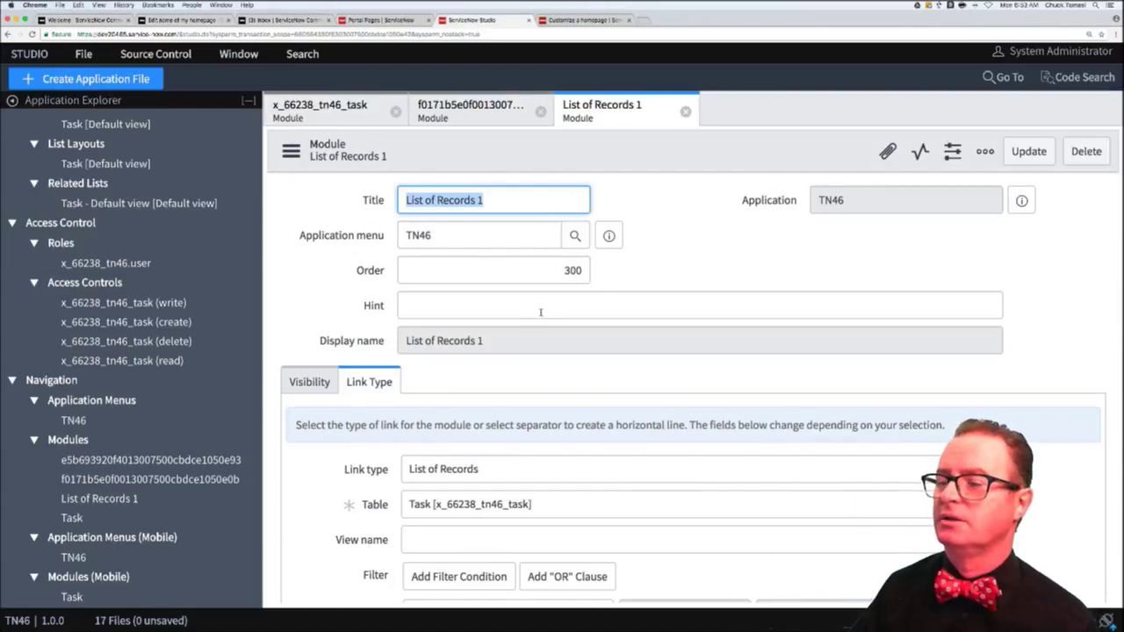
- Open a blank New Module form in Studio via Create Application File > Navigation > Module
left_click(674, 292)
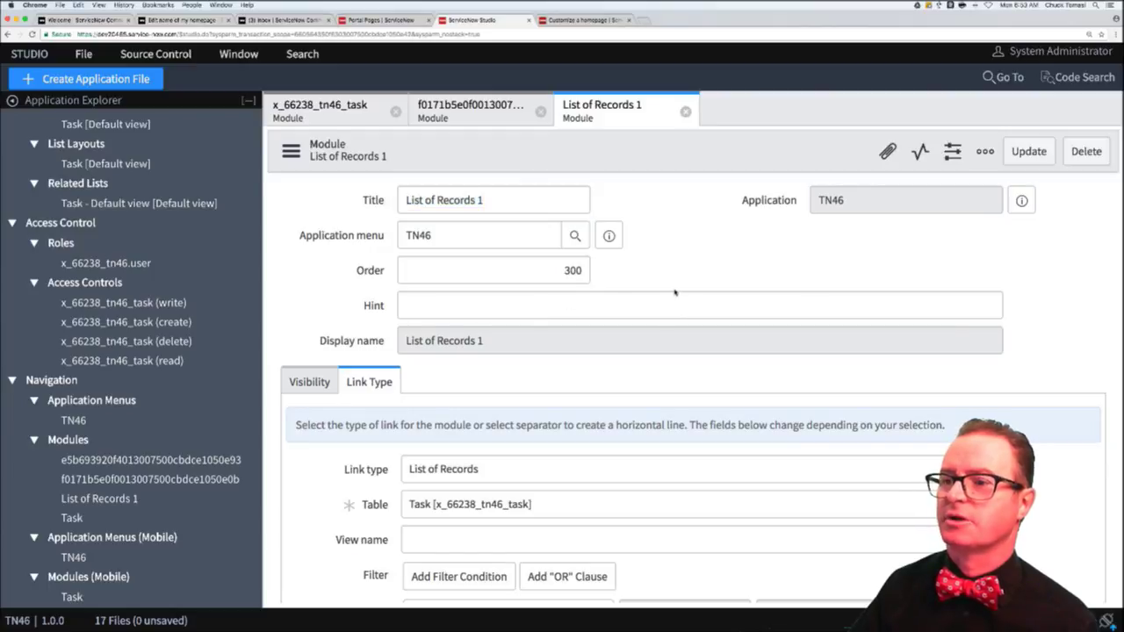
scroll(674, 292, "down", 2)
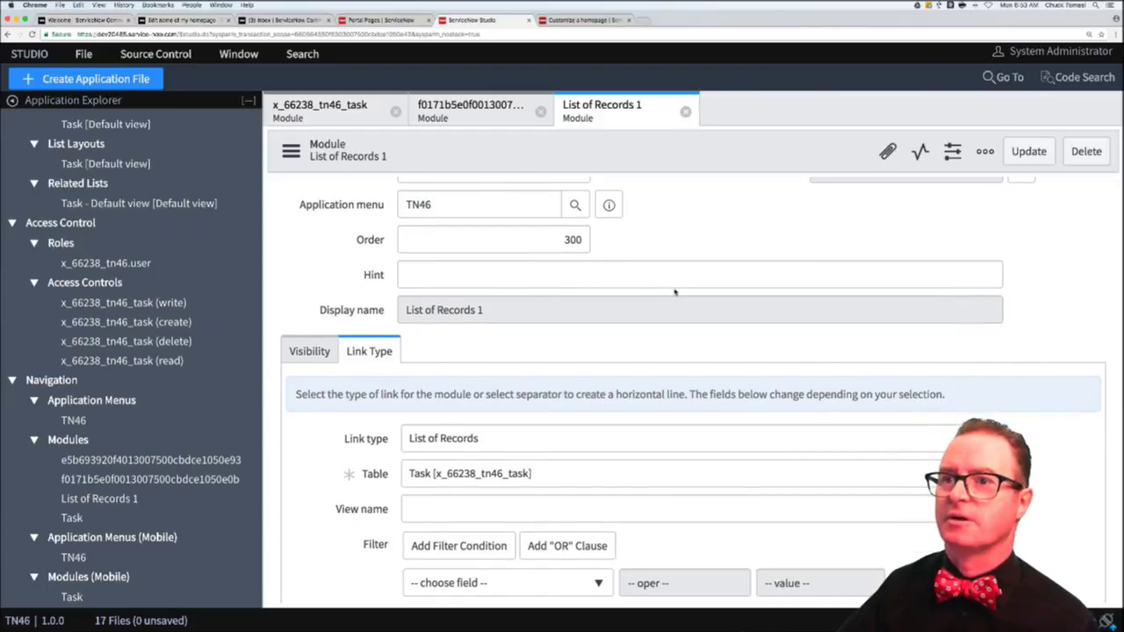
left_click(133, 78)
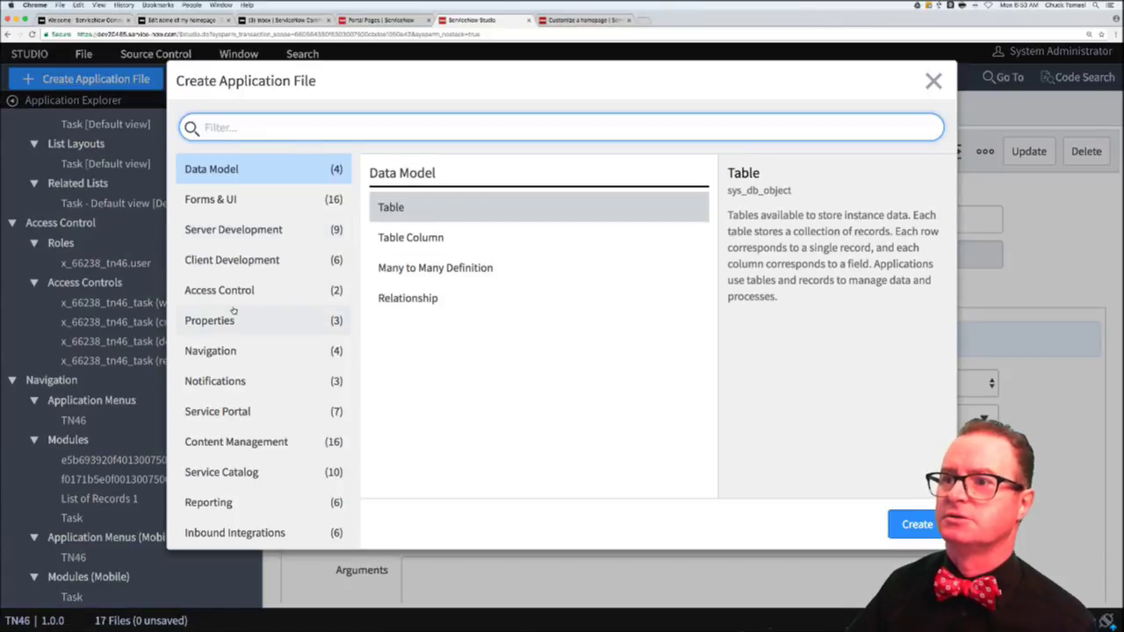
left_click(213, 351)
double_click(418, 246)
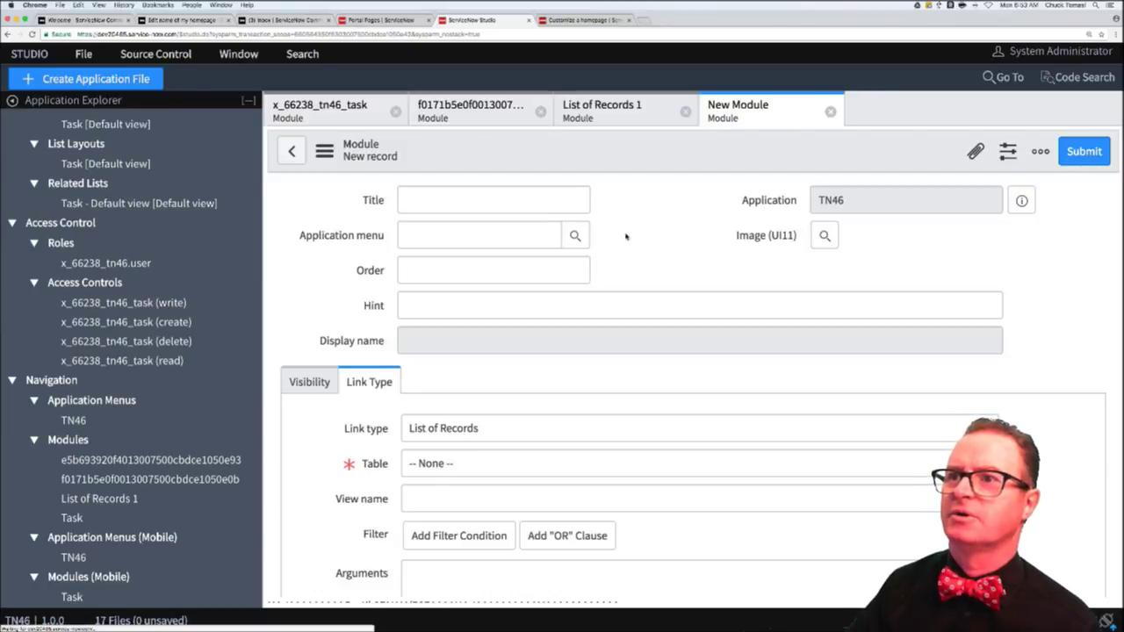
left_click(336, 19)
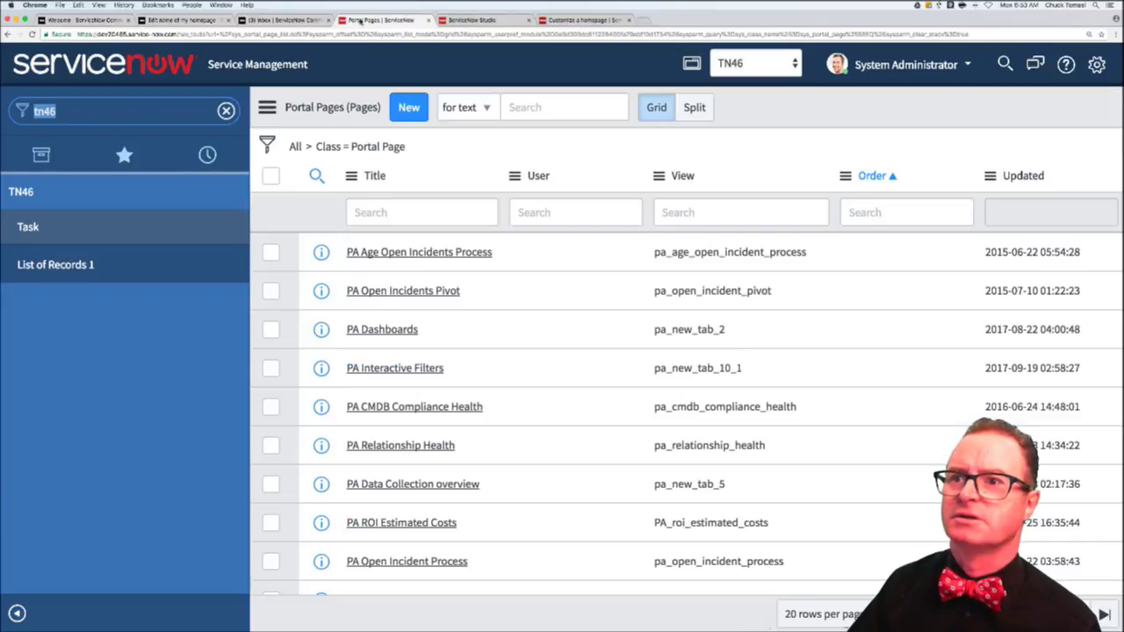
- Clear the tn46 filter, list all applications, expand Configuration and collapse CMDB Dashboard
left_click(226, 111)
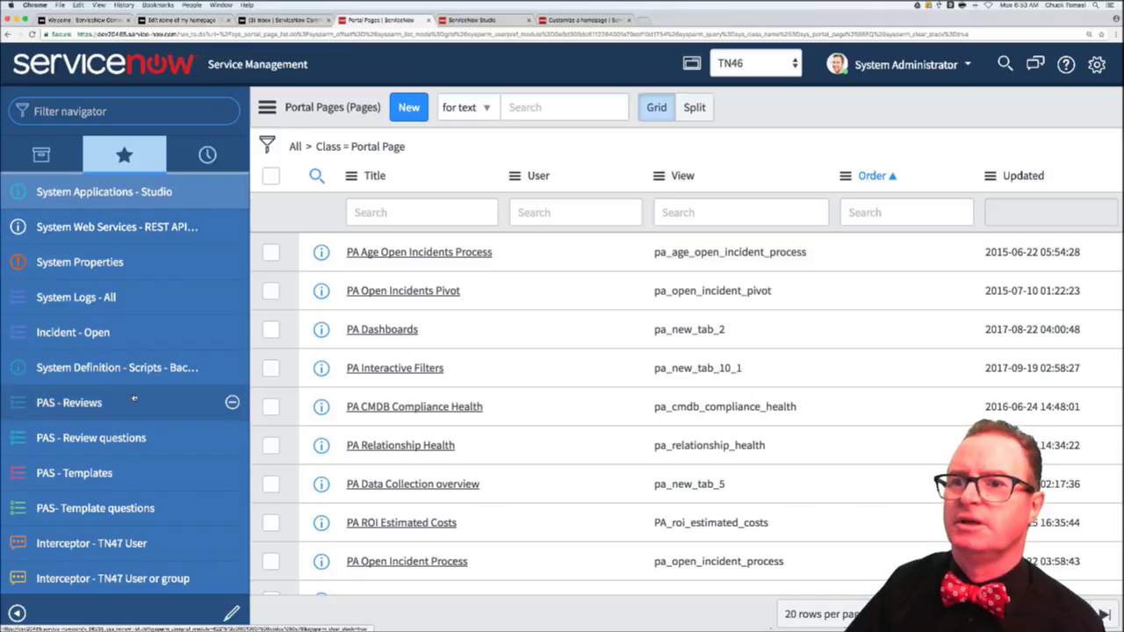
left_click(42, 155)
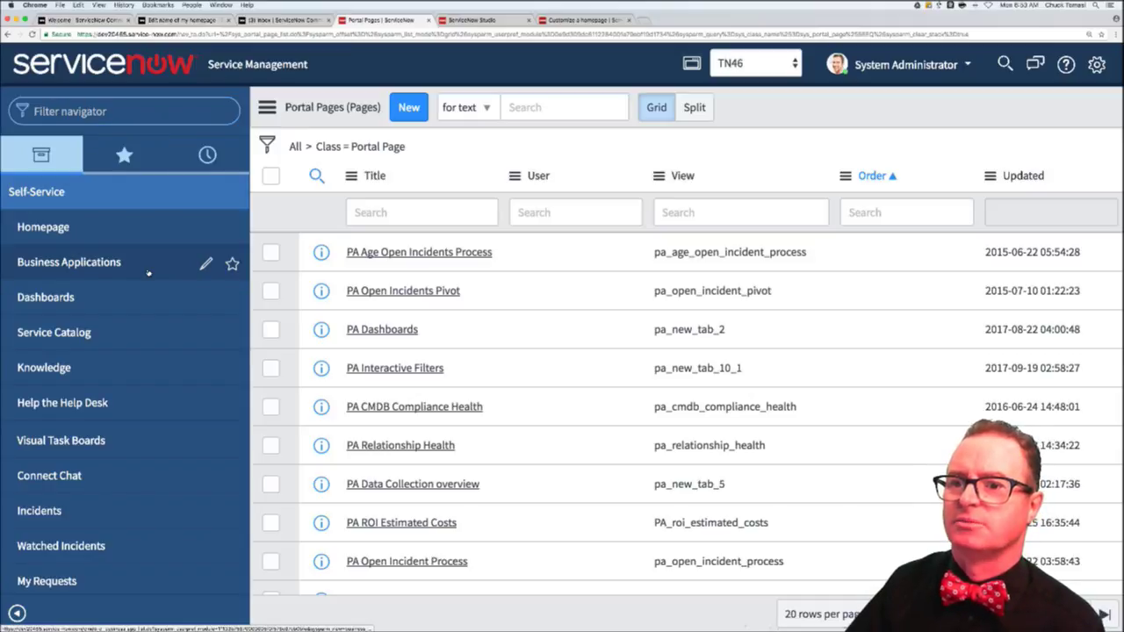
scroll(100, 320, "down", 5)
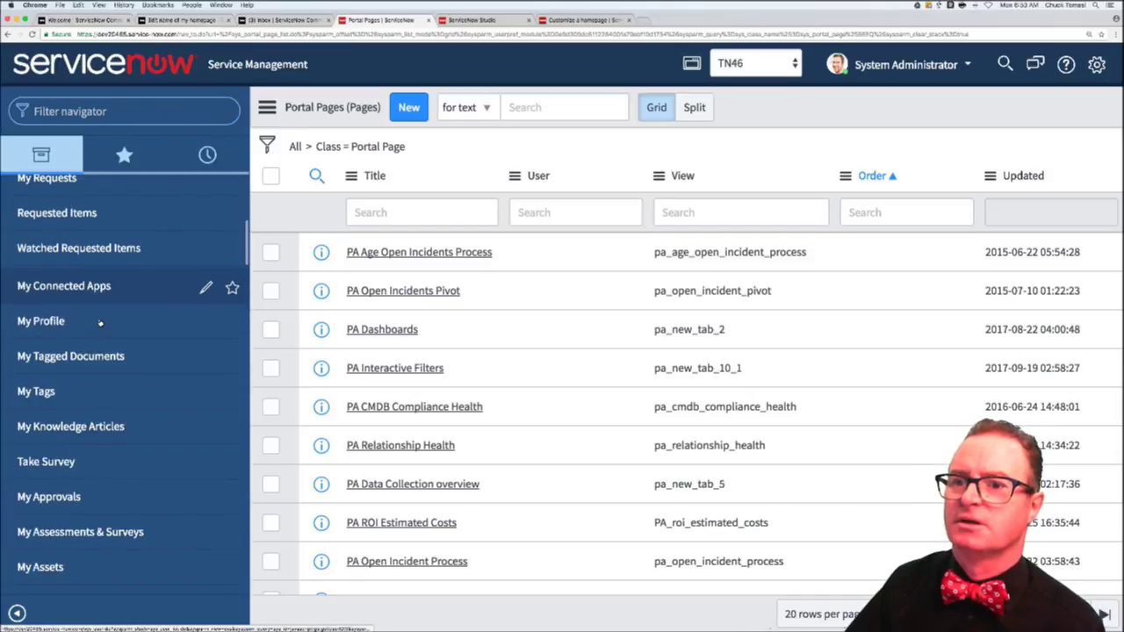
scroll(100, 323, "down", 6)
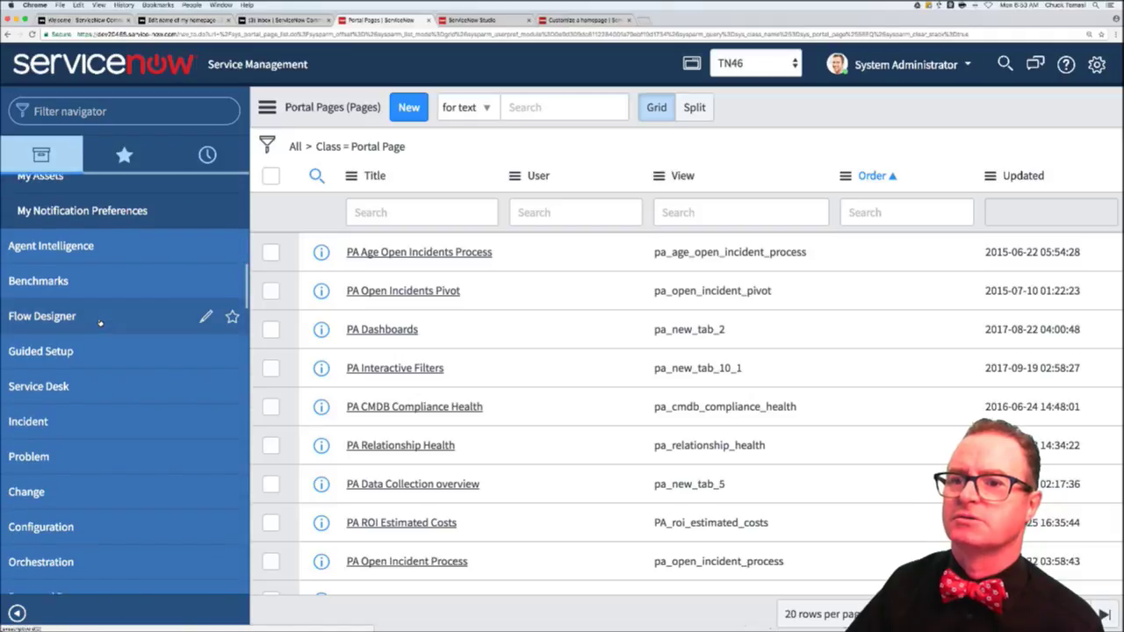
scroll(100, 323, "down", 4)
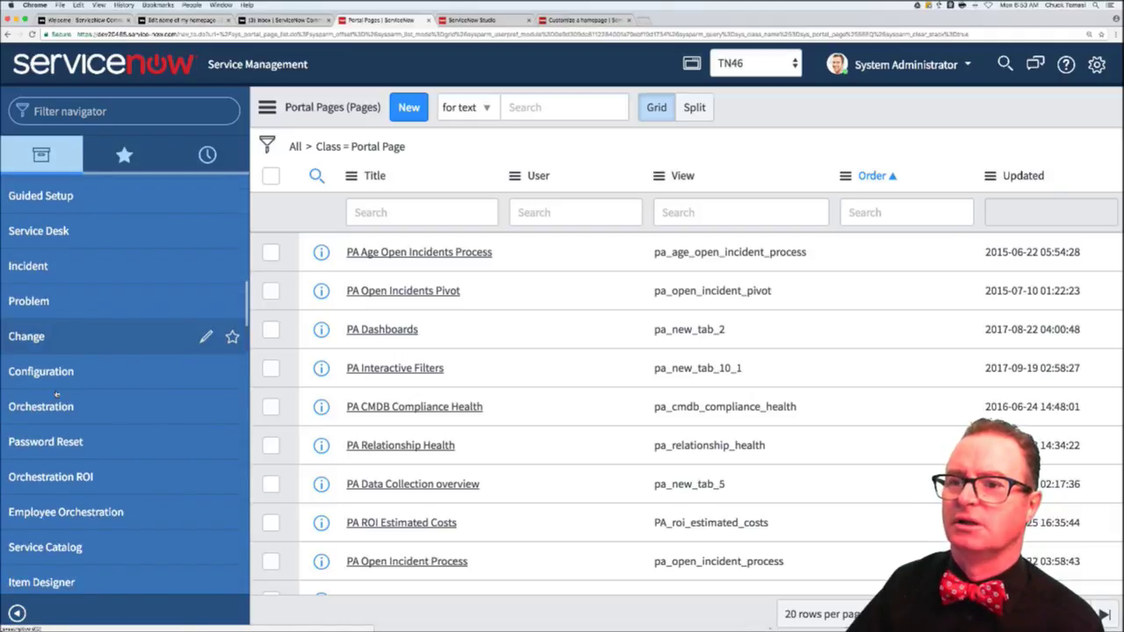
left_click(72, 375)
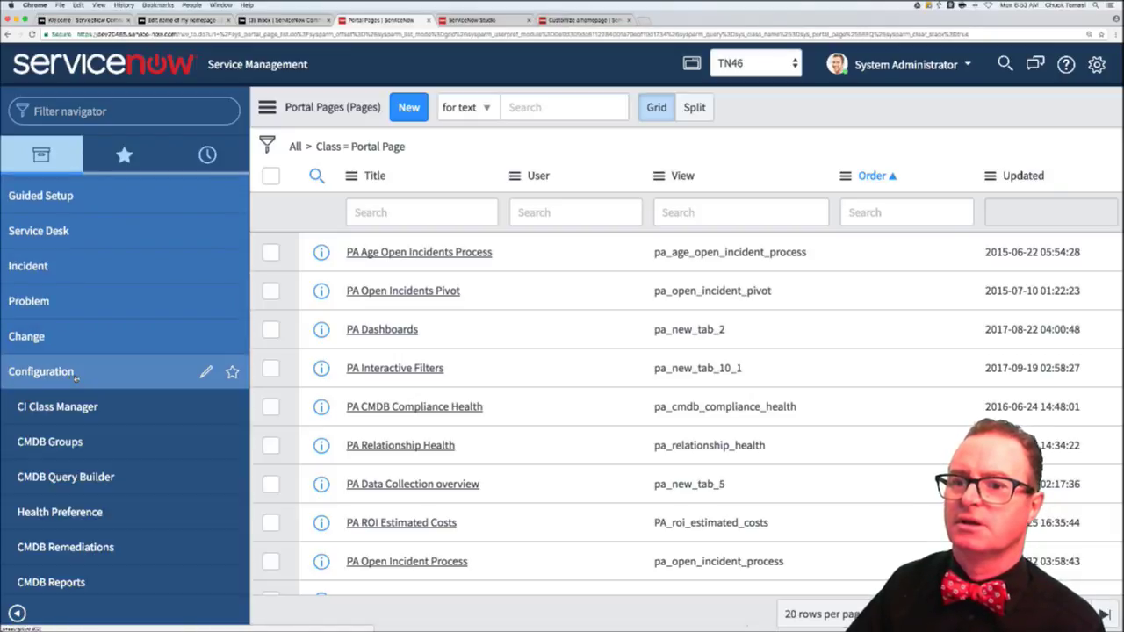
scroll(75, 401, "down", 5)
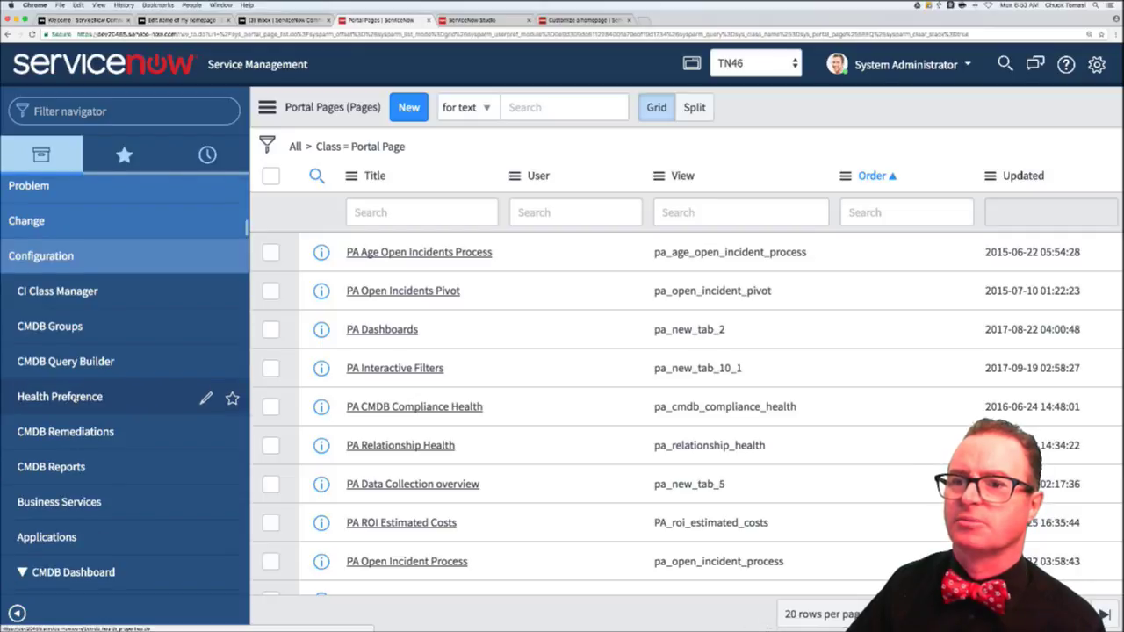
scroll(68, 404, "down", 2)
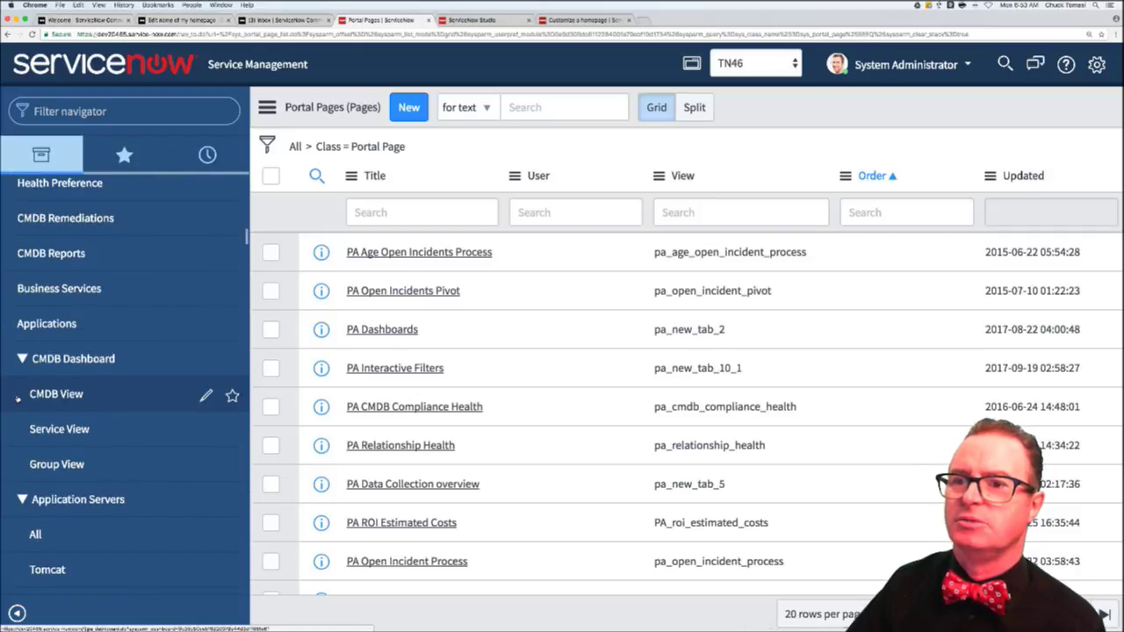
left_click(22, 334)
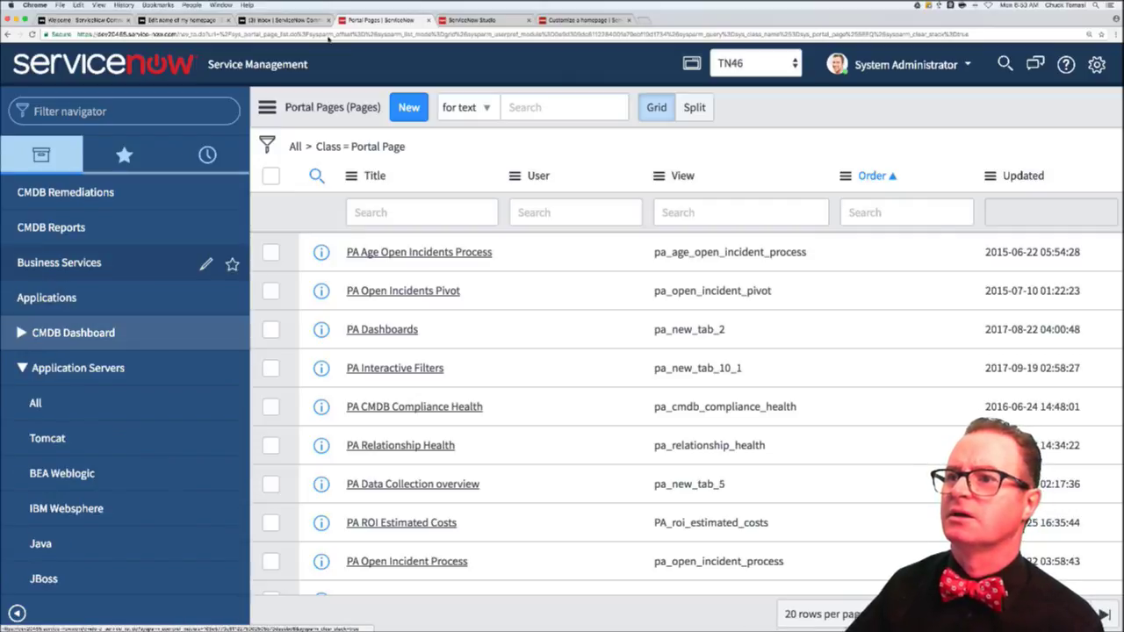
- Title the second separator module 'Separator 2' and save it
left_click(488, 26)
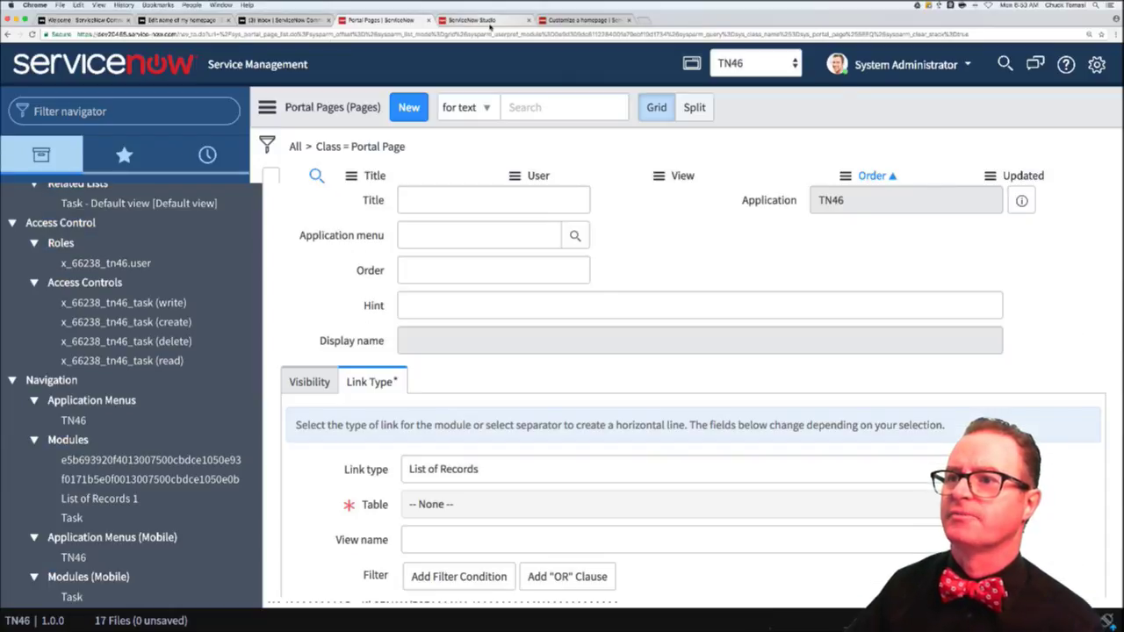
left_click(469, 109)
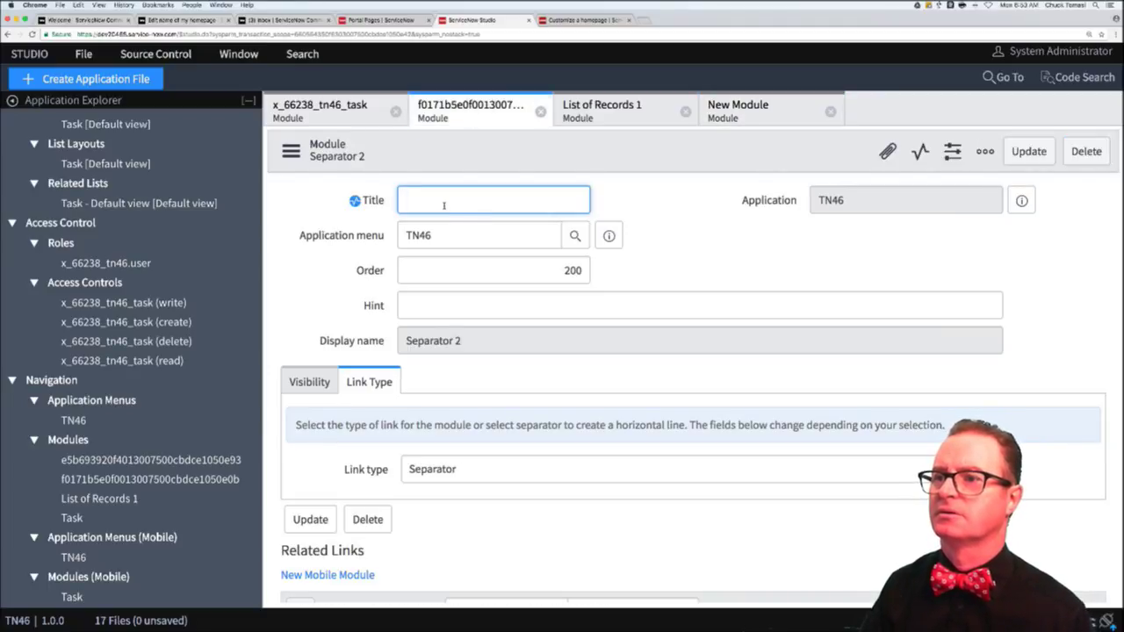
type("Separator 2")
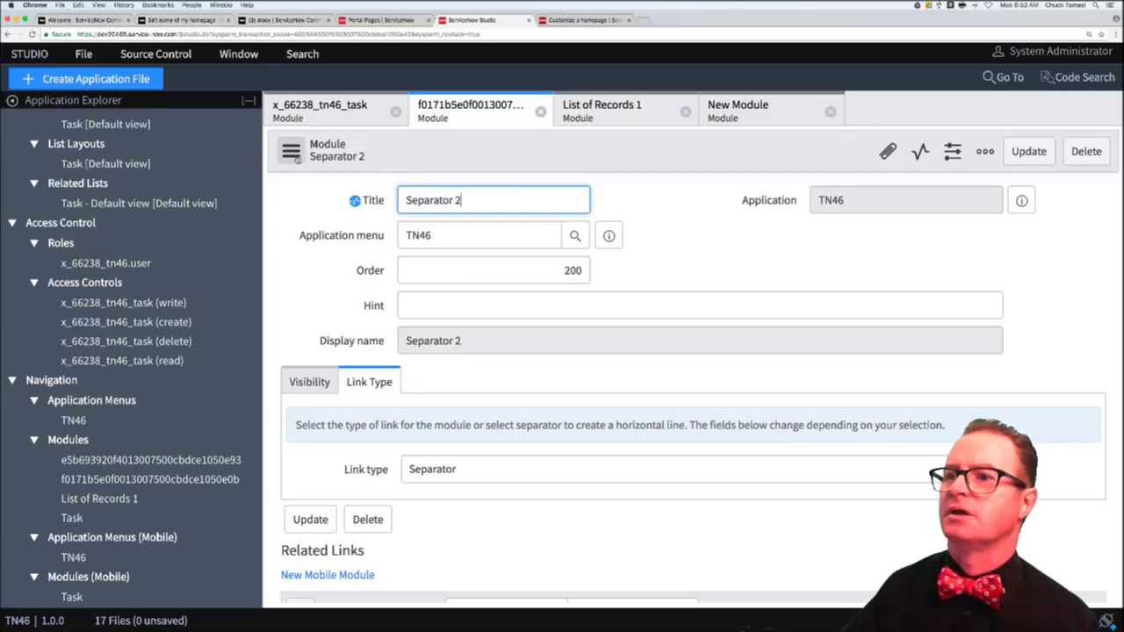
left_click(290, 152)
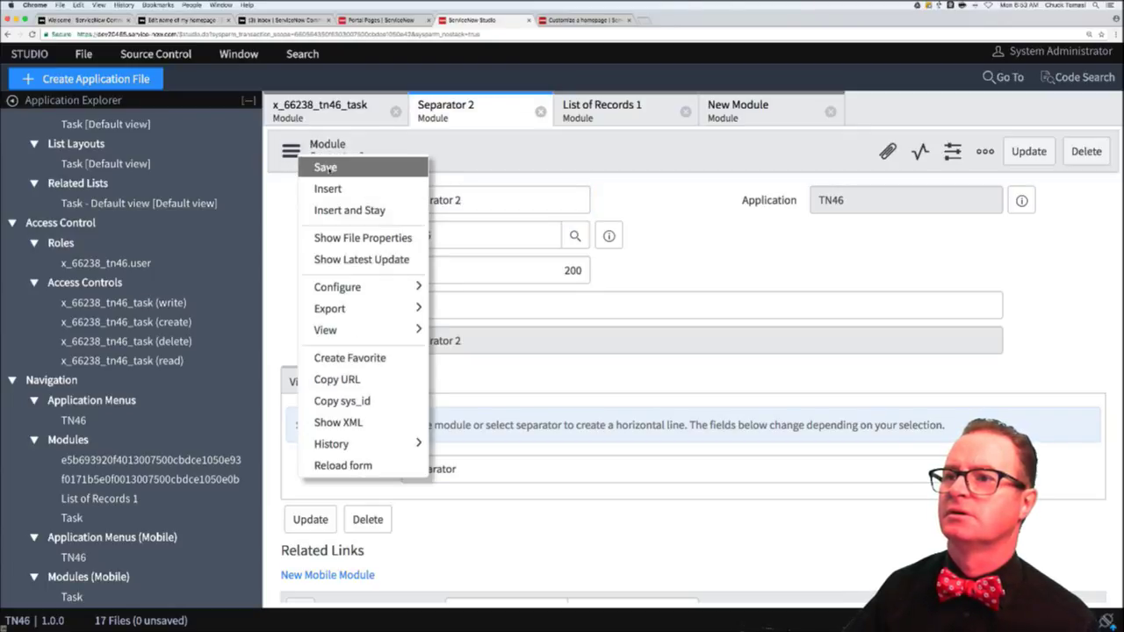
left_click(325, 167)
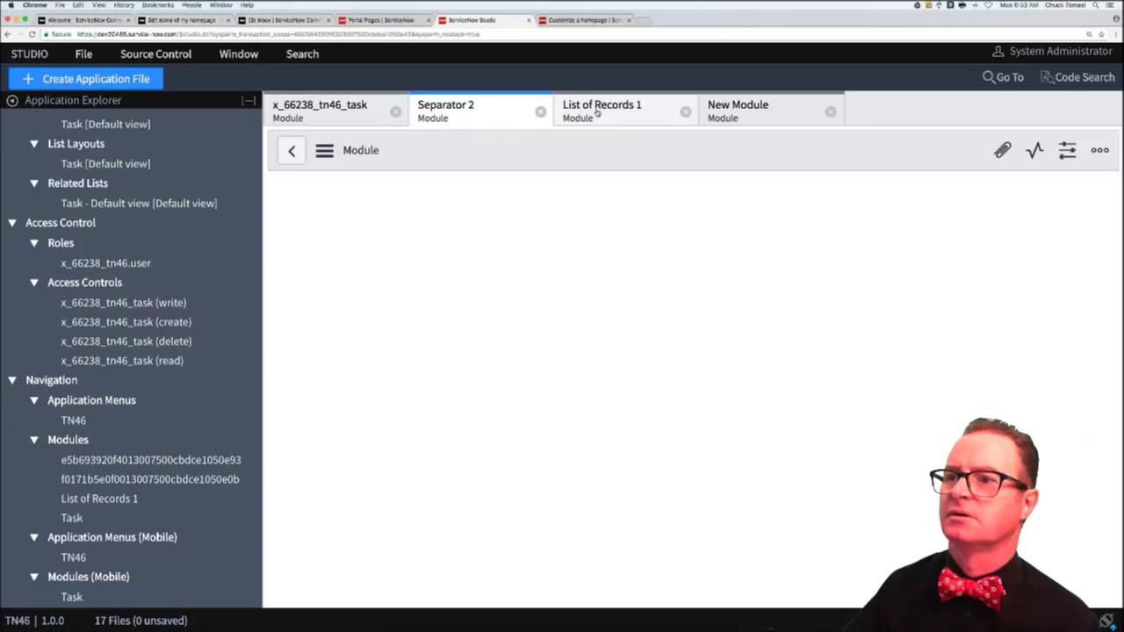
- Title the first separator module 'Separator 1' and save it
left_click(328, 114)
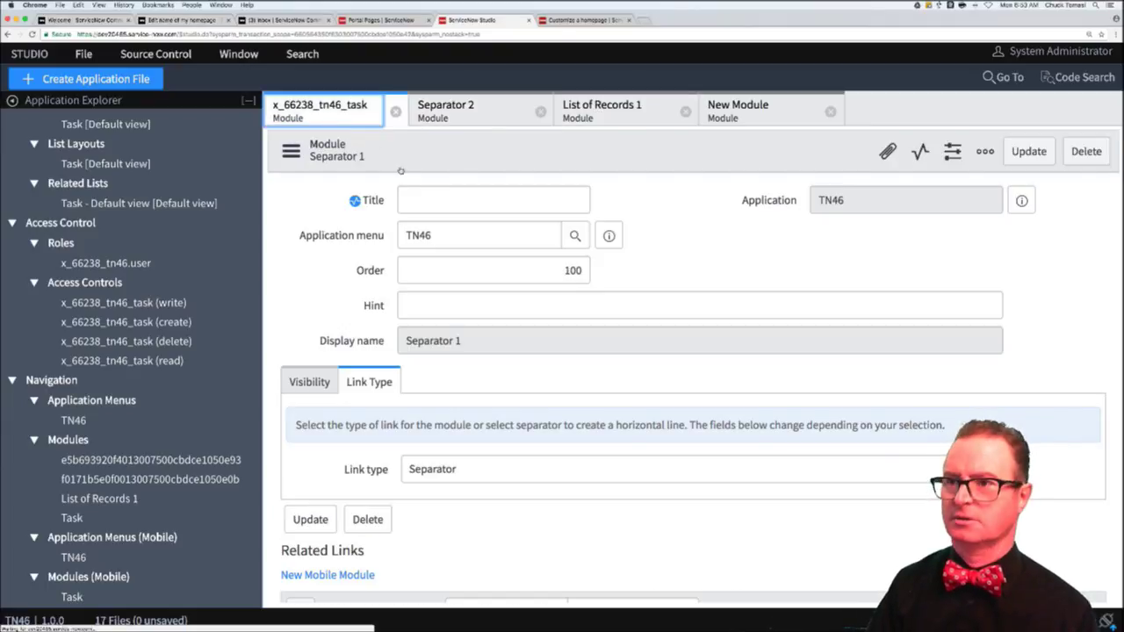
left_click(437, 200)
type("Seaprator")
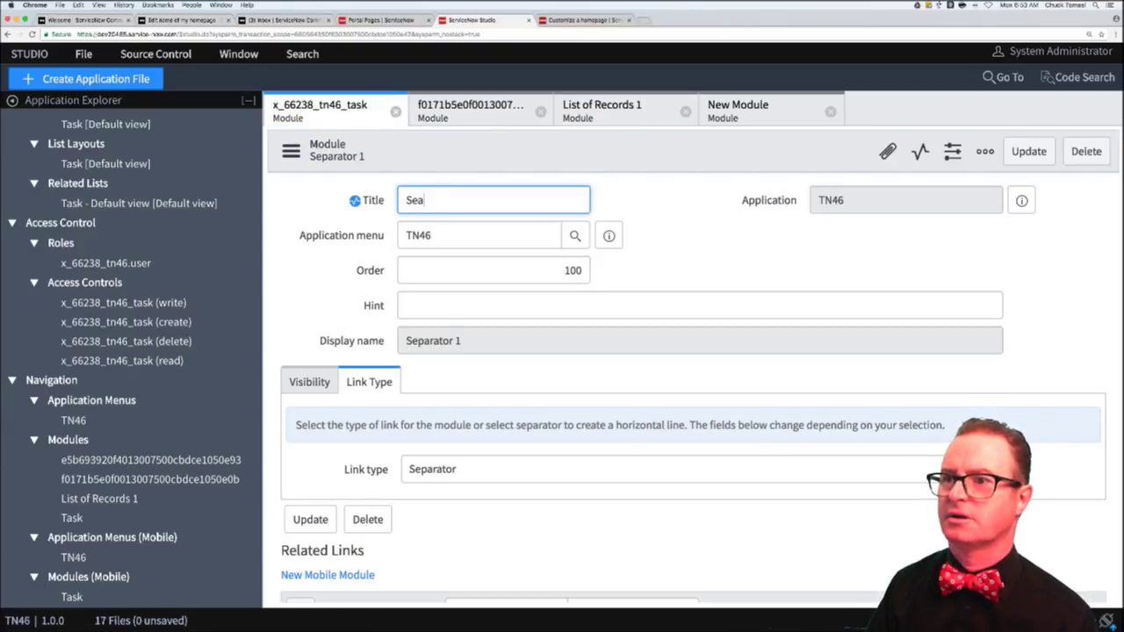
key("BackSpace")
key("BackSpace")
key("BackSpace")
key("BackSpace")
key("BackSpace")
key("BackSpace")
key("BackSpace")
key("BackSpace")
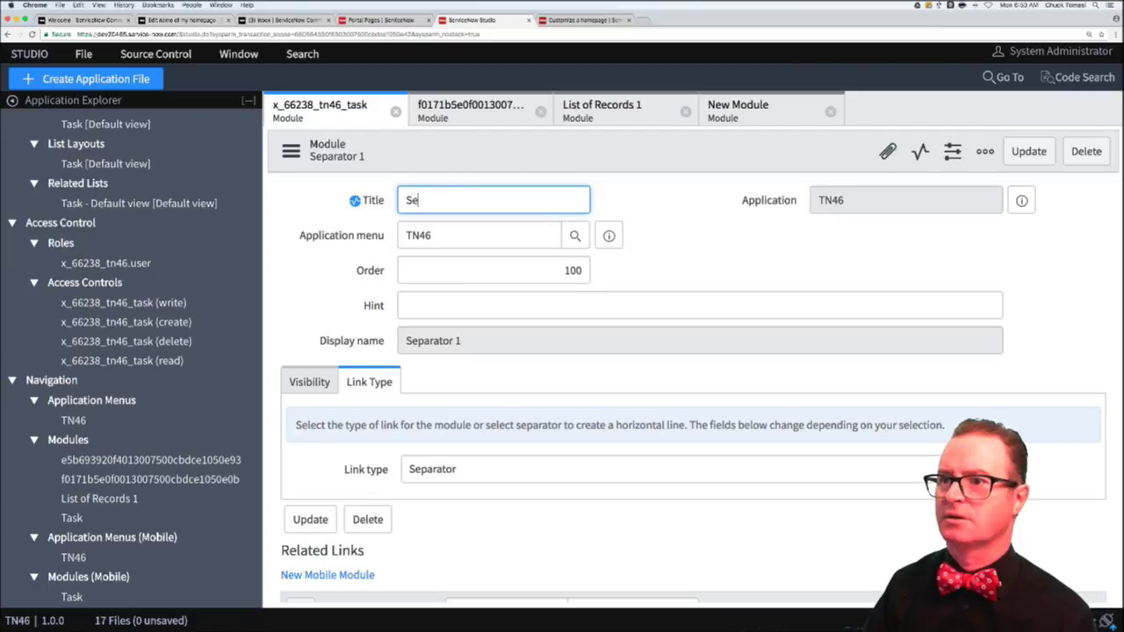
type("parator 2")
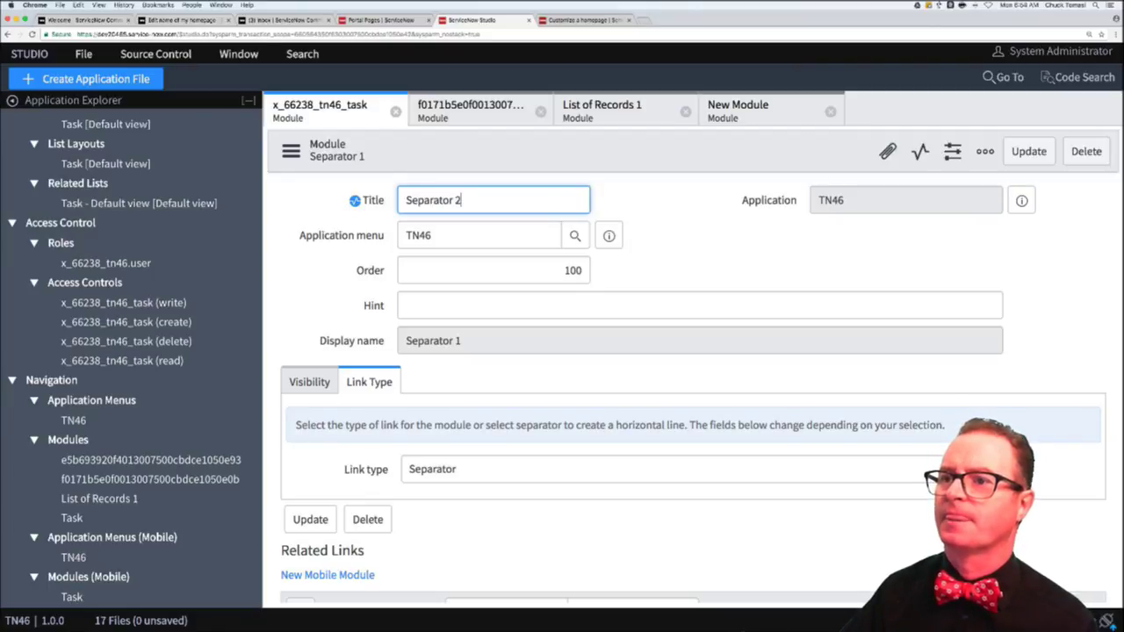
key("BackSpace")
type("1")
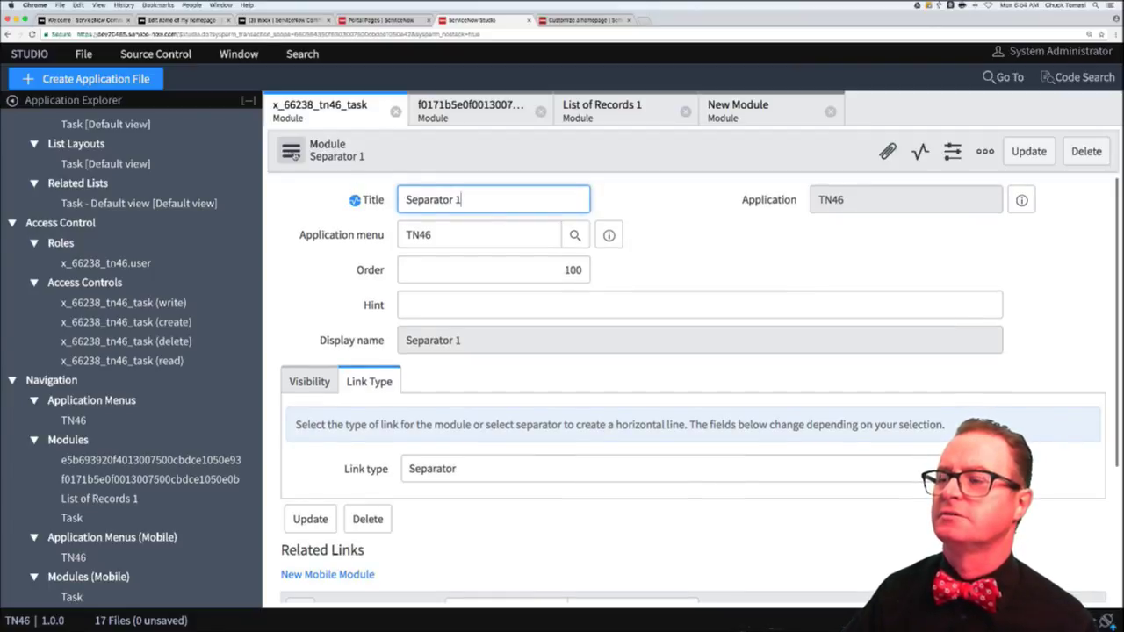
left_click(291, 151)
left_click(296, 168)
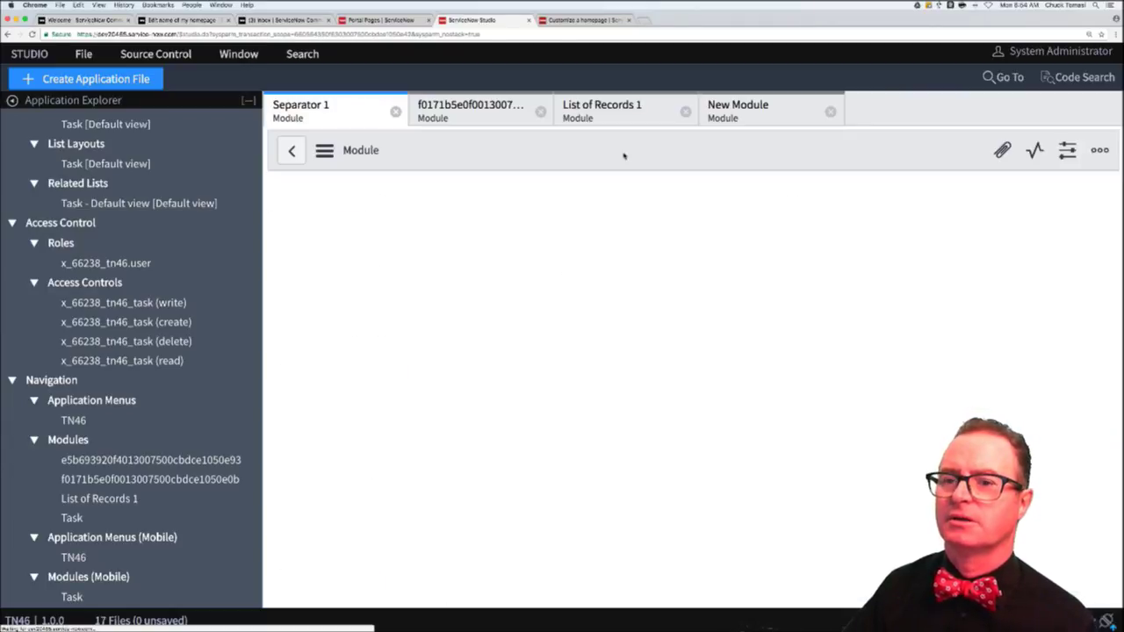
left_click(395, 21)
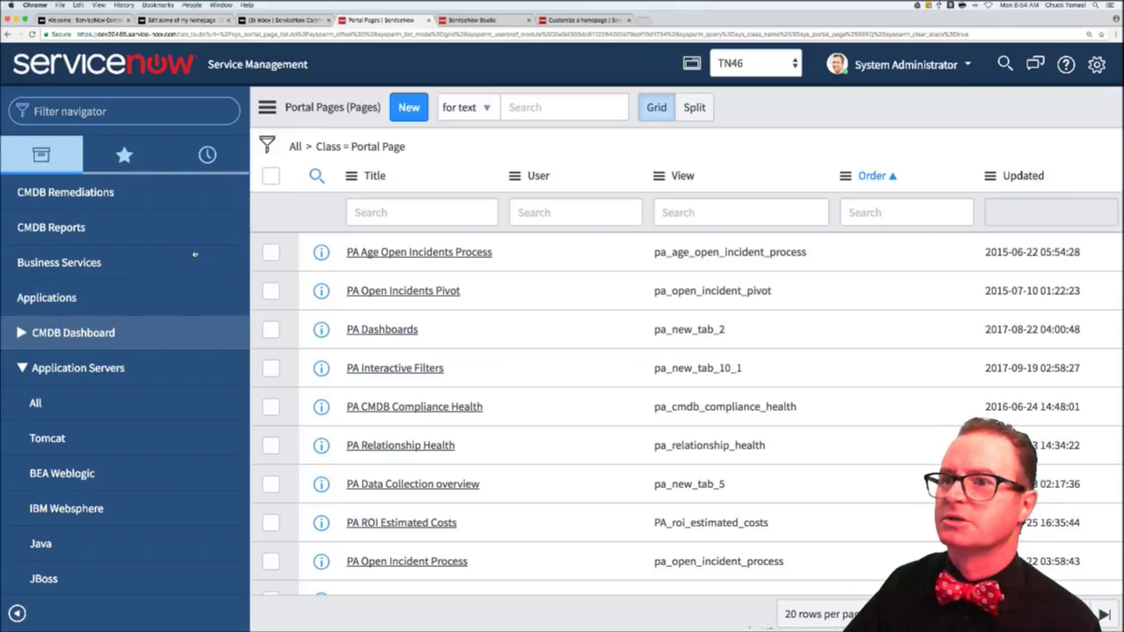
- Reload and filter the navigator to tn46, leaving only Task and List of Records 1 listed
left_click(192, 245)
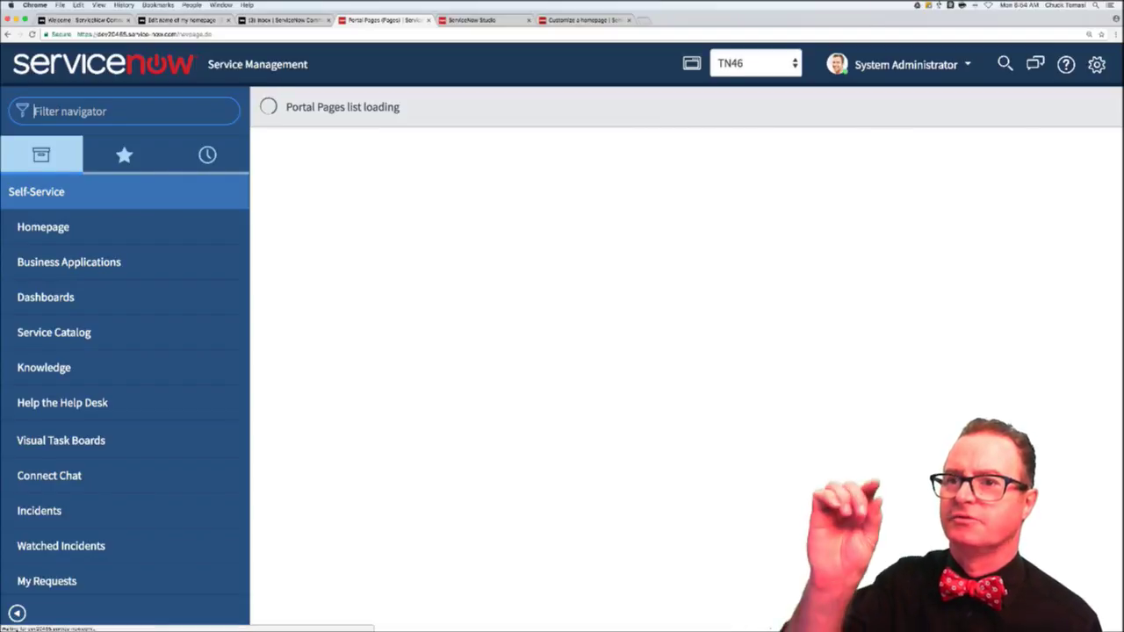
type("tn")
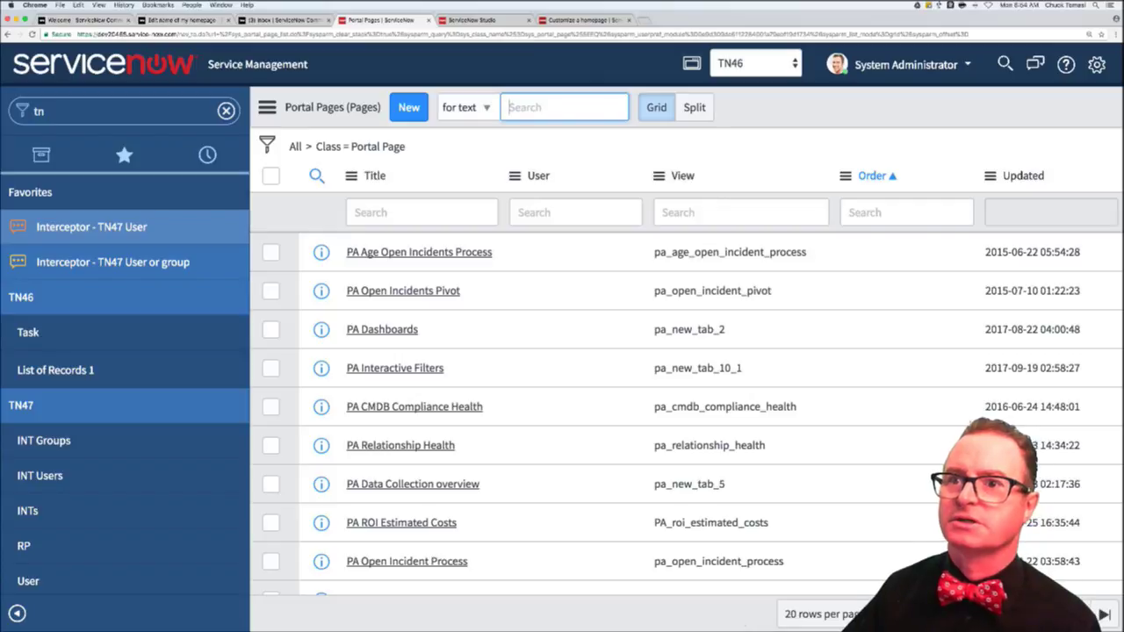
type("46")
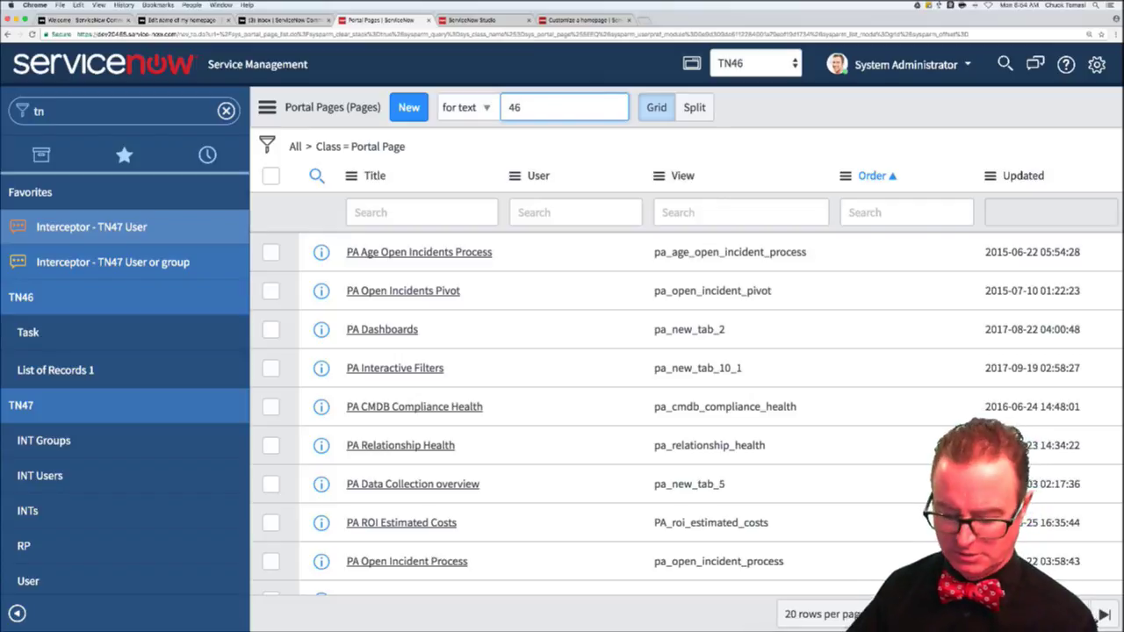
double_click(89, 107)
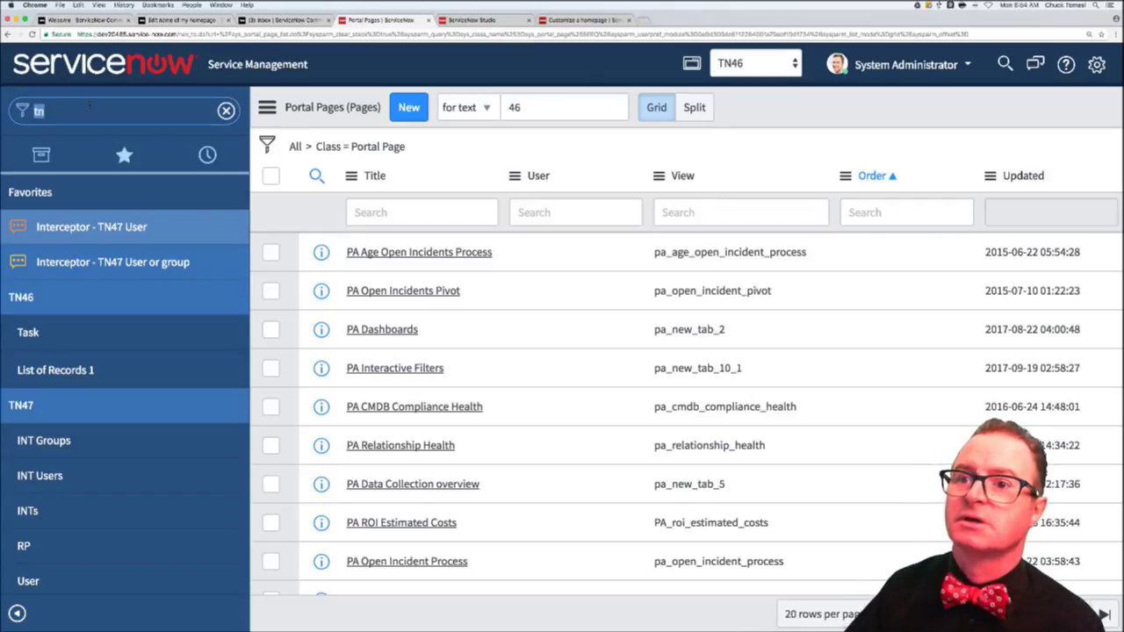
type("tn46")
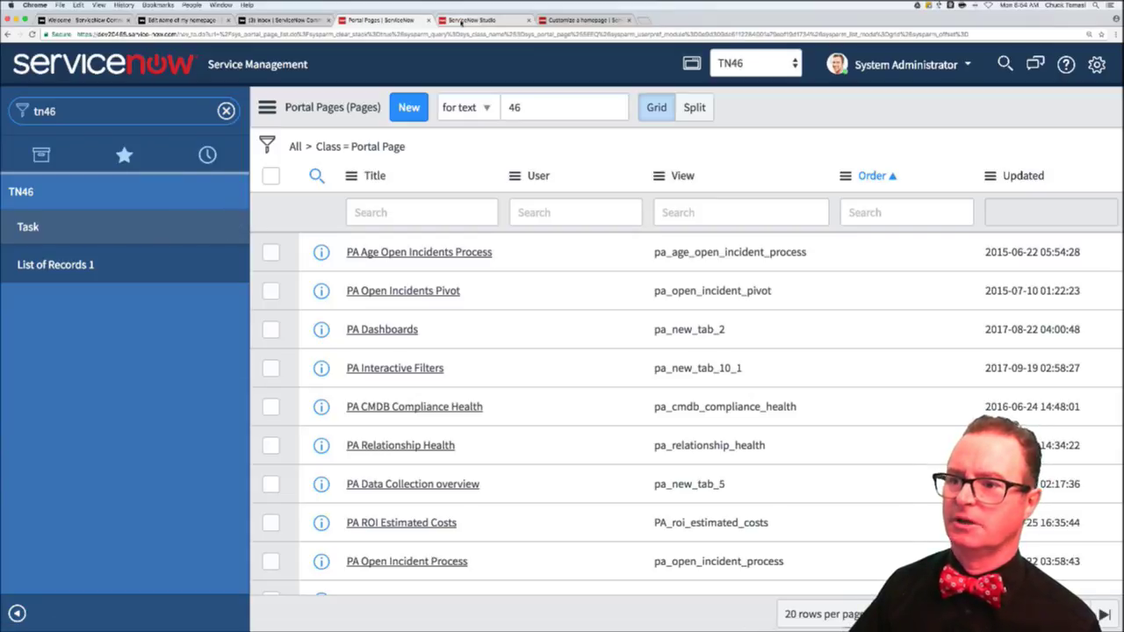
left_click(281, 20)
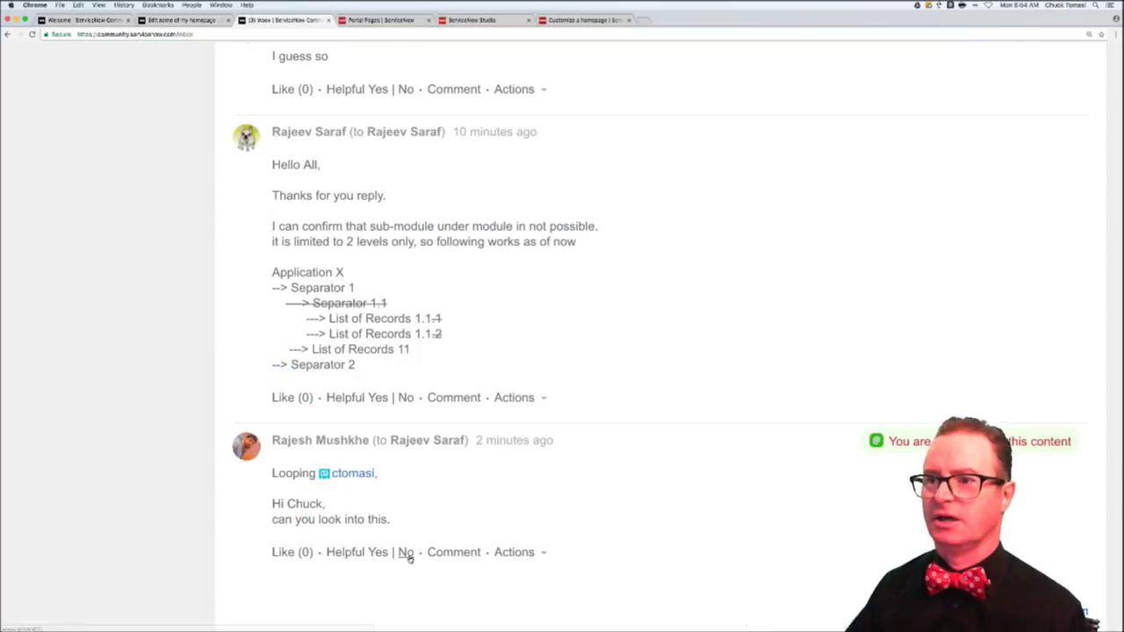
- Begin a reply with a greeting and 'At this point, it's my understanding that you can only indent one level with separat…'
scroll(432, 371, "down", 2)
left_click(434, 382)
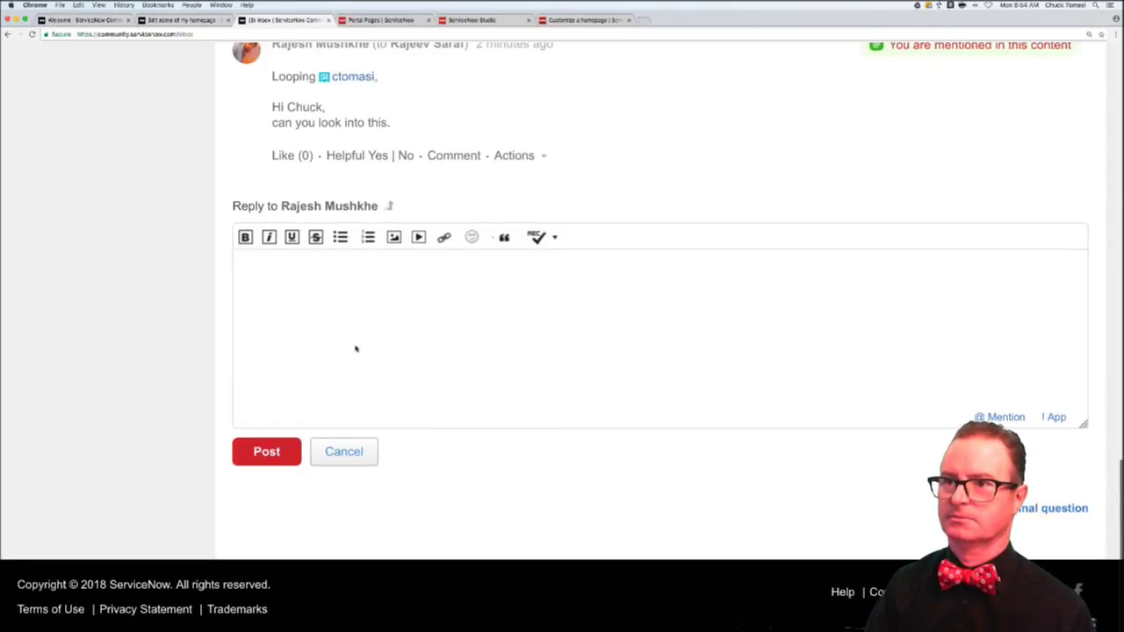
type("Hi Rajes")
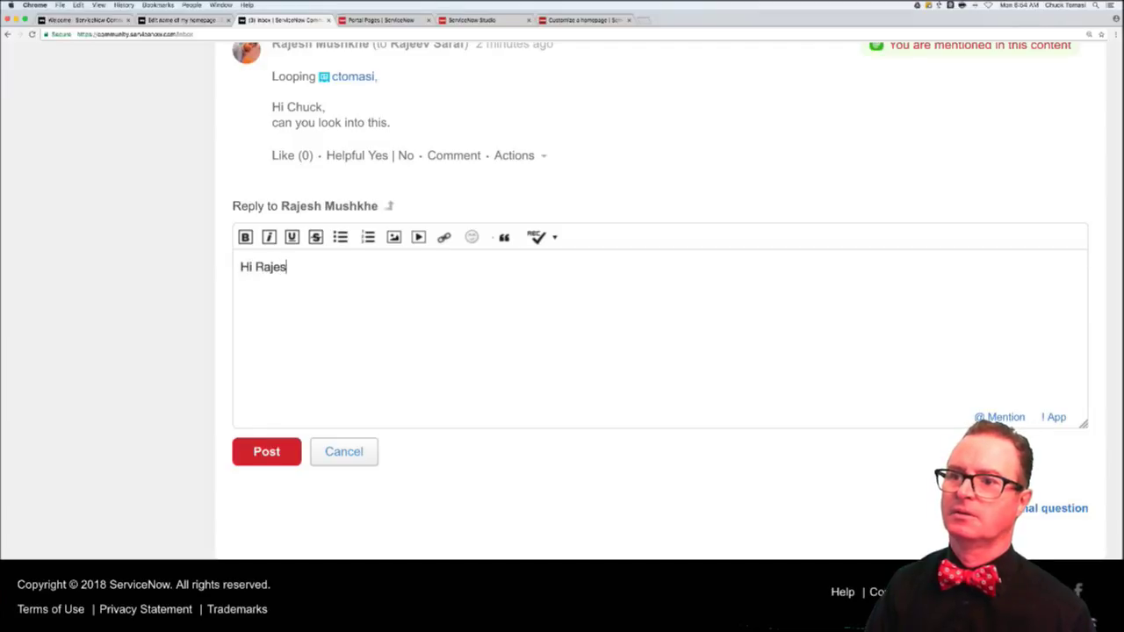
type("h,")
key("Return")
key("Return")
type("At this poin")
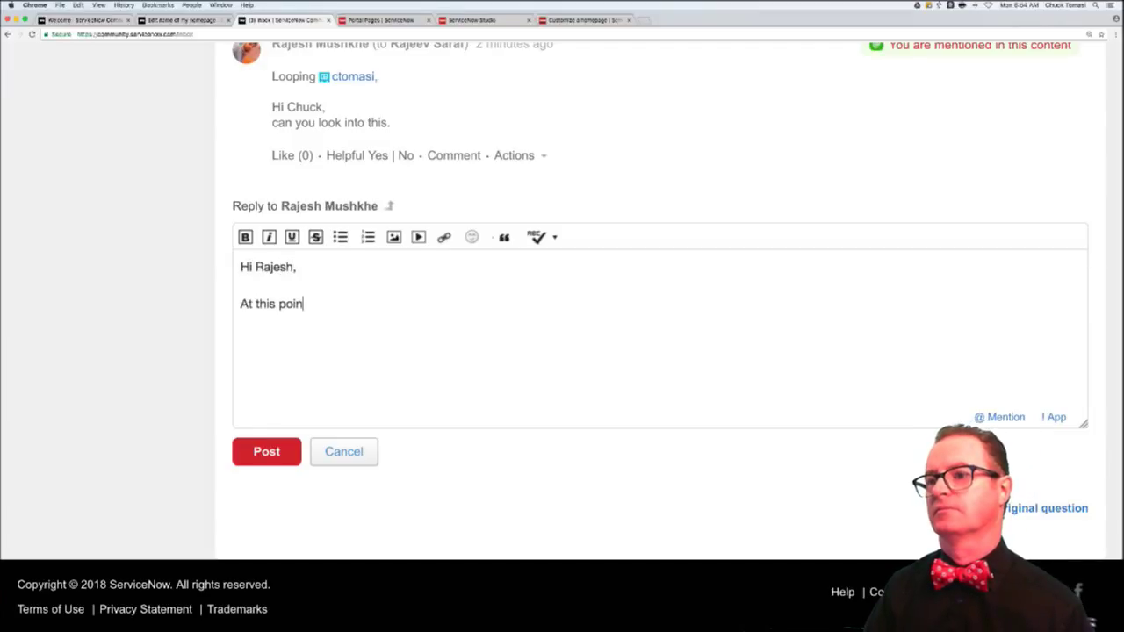
type("t, it's my undertstand")
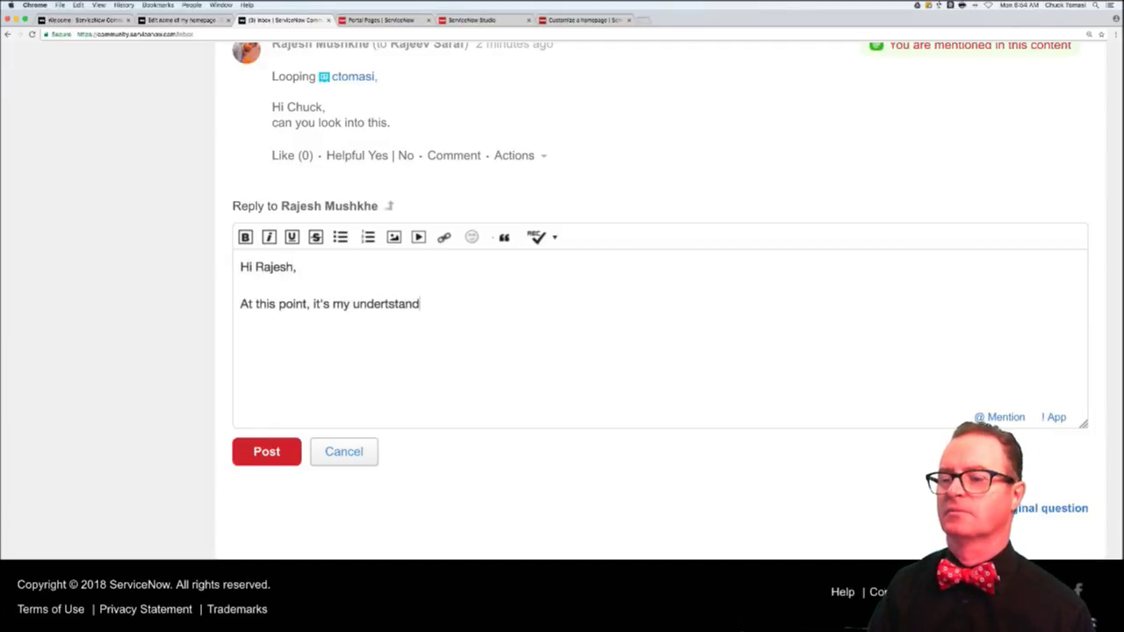
type("ing that you ")
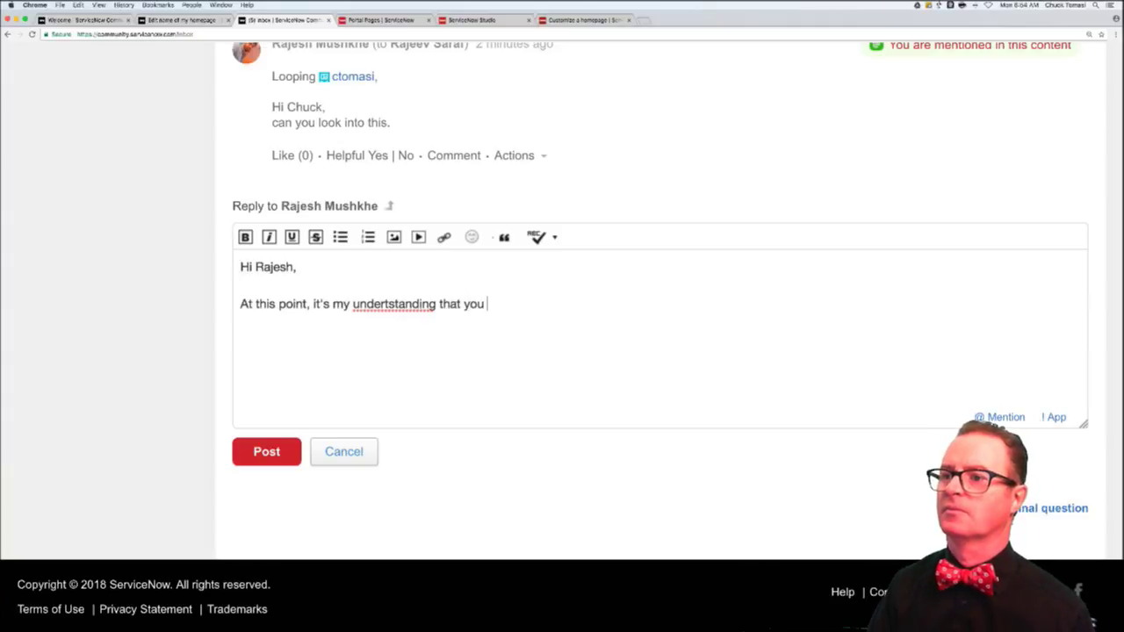
type("can only ind")
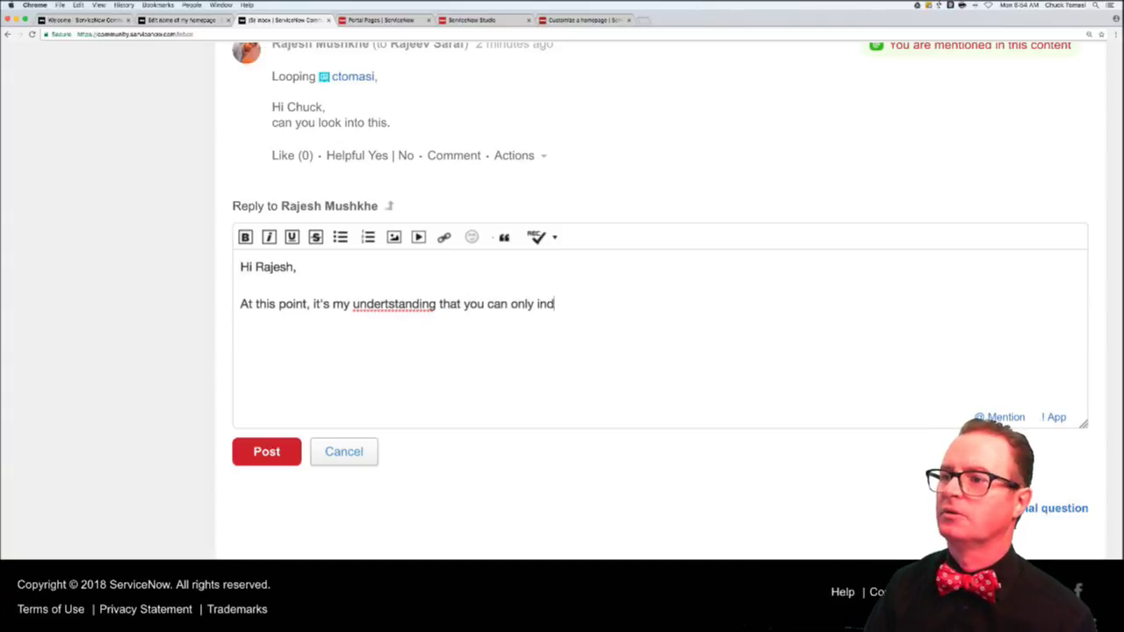
type("ent one level w")
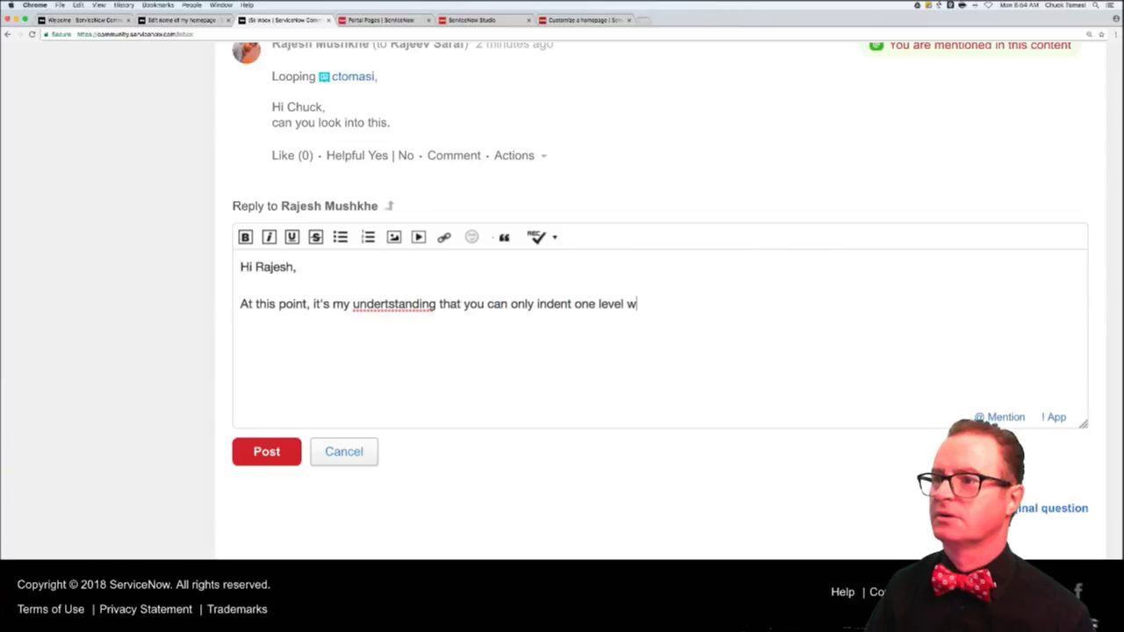
type("ith se")
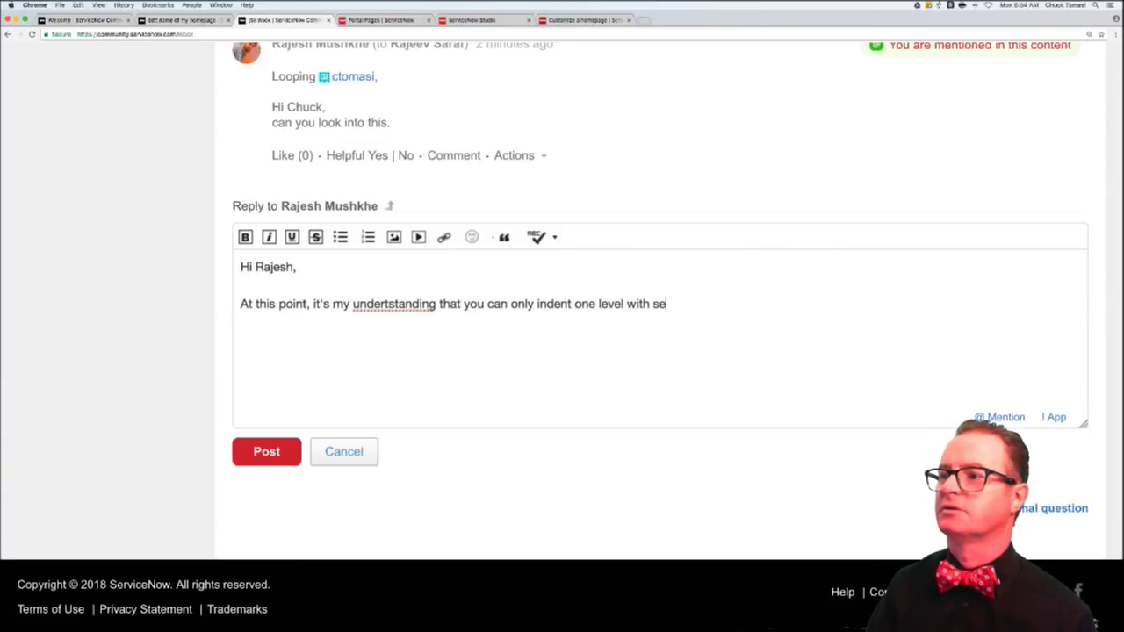
type("parators. H")
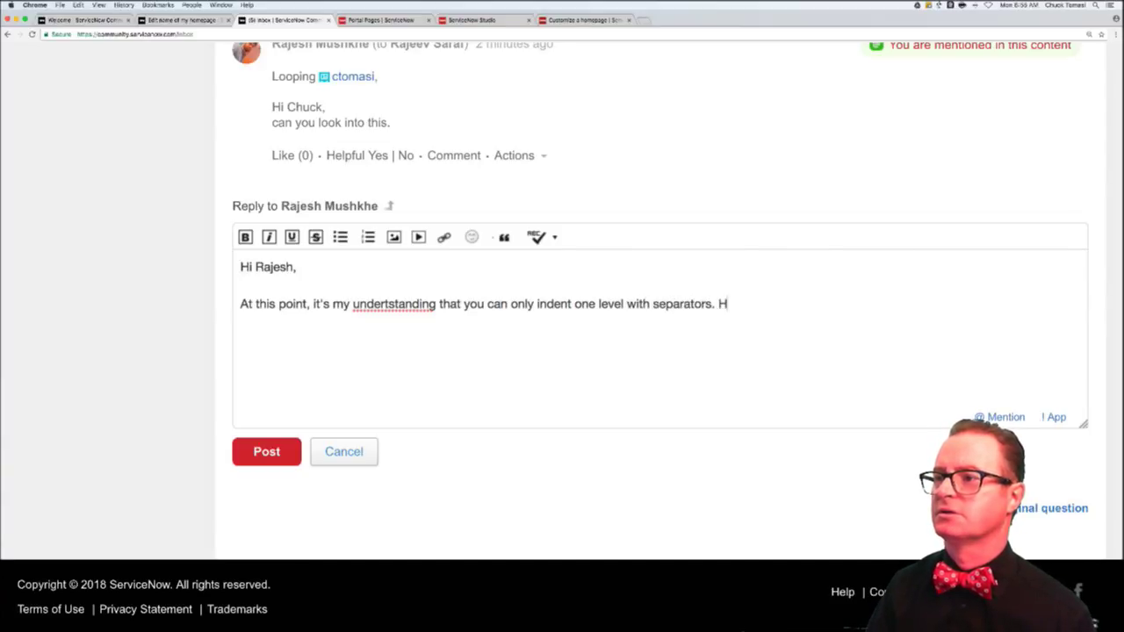
type("ave you seen evide")
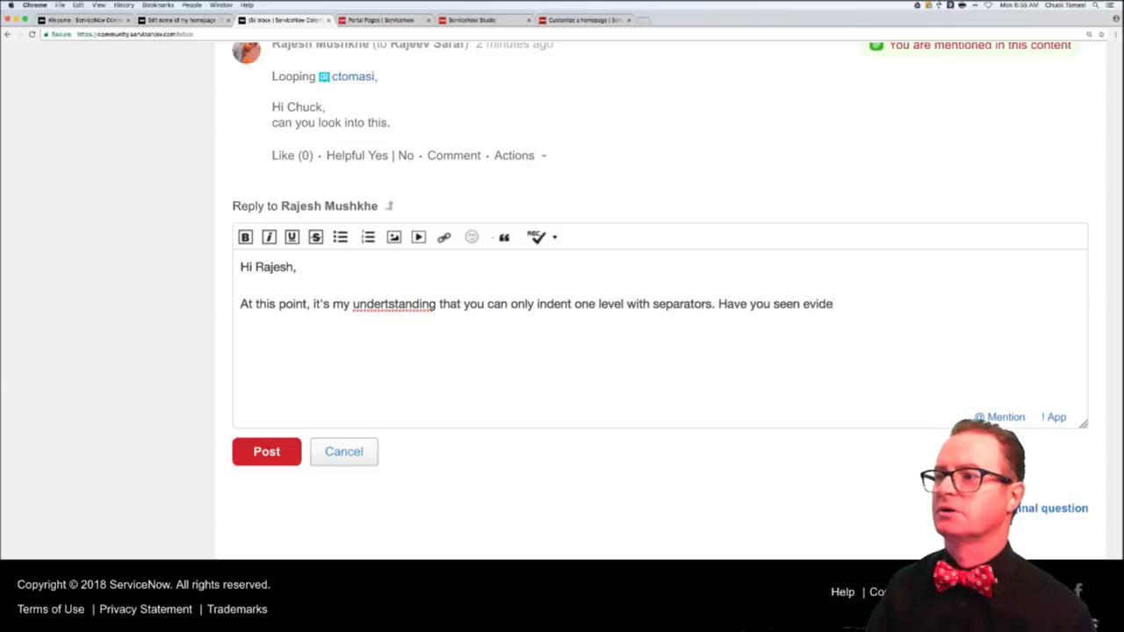
type("nce to the con")
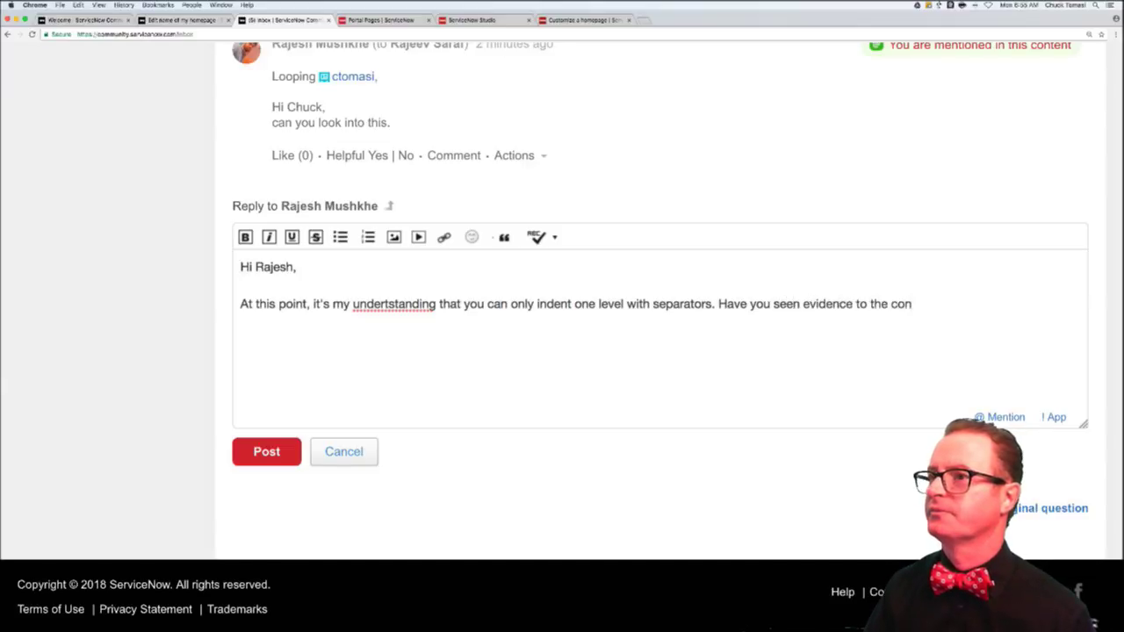
type("trary?")
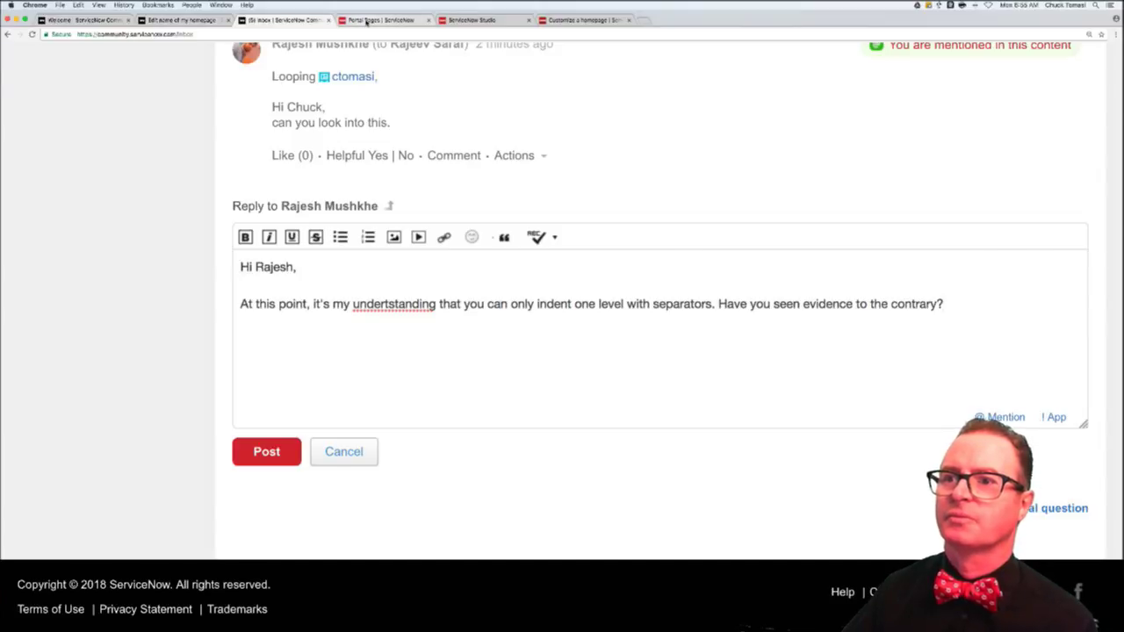
- Clear the tn46 navigator filter and scroll the full menu, expanding CMDB Dashboard
left_click(366, 21)
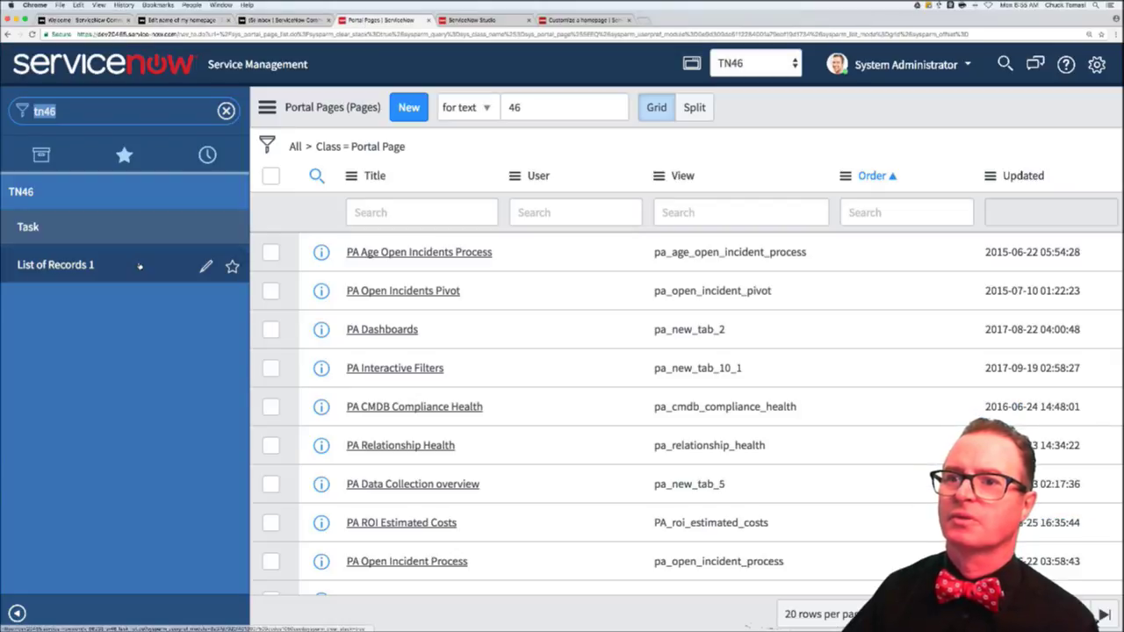
left_click(228, 110)
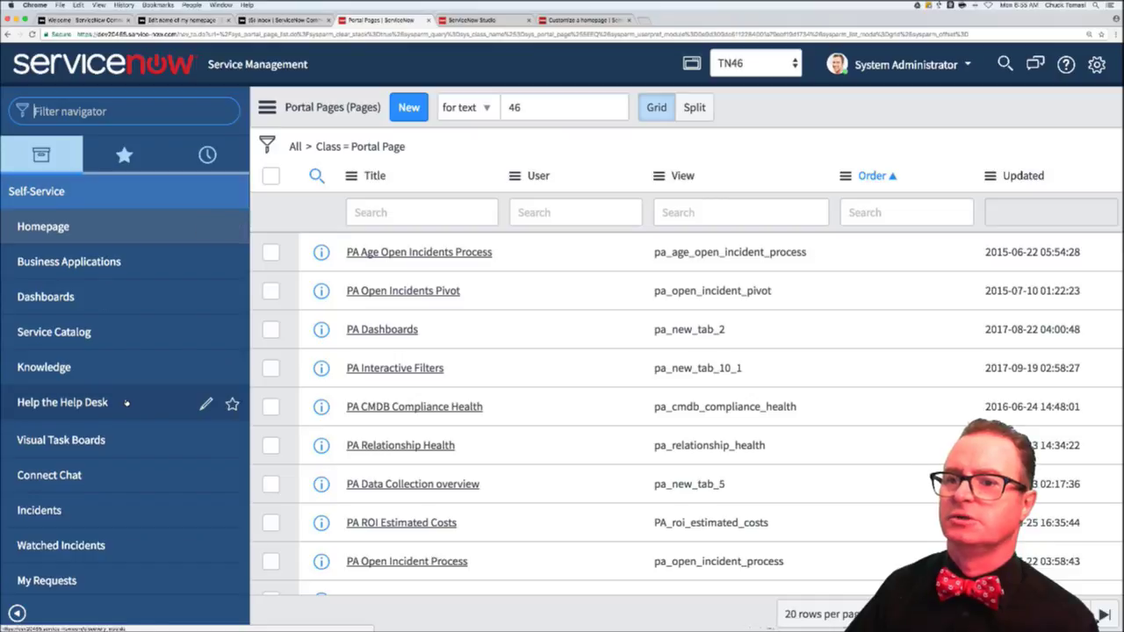
scroll(127, 402, "down", 10)
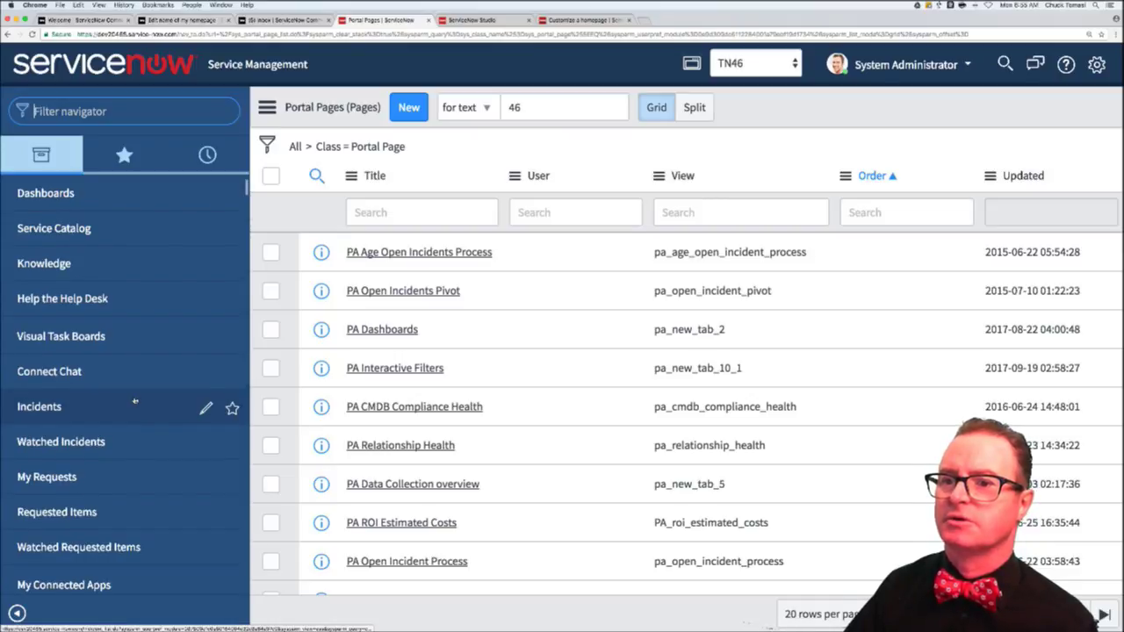
scroll(135, 401, "down", 6)
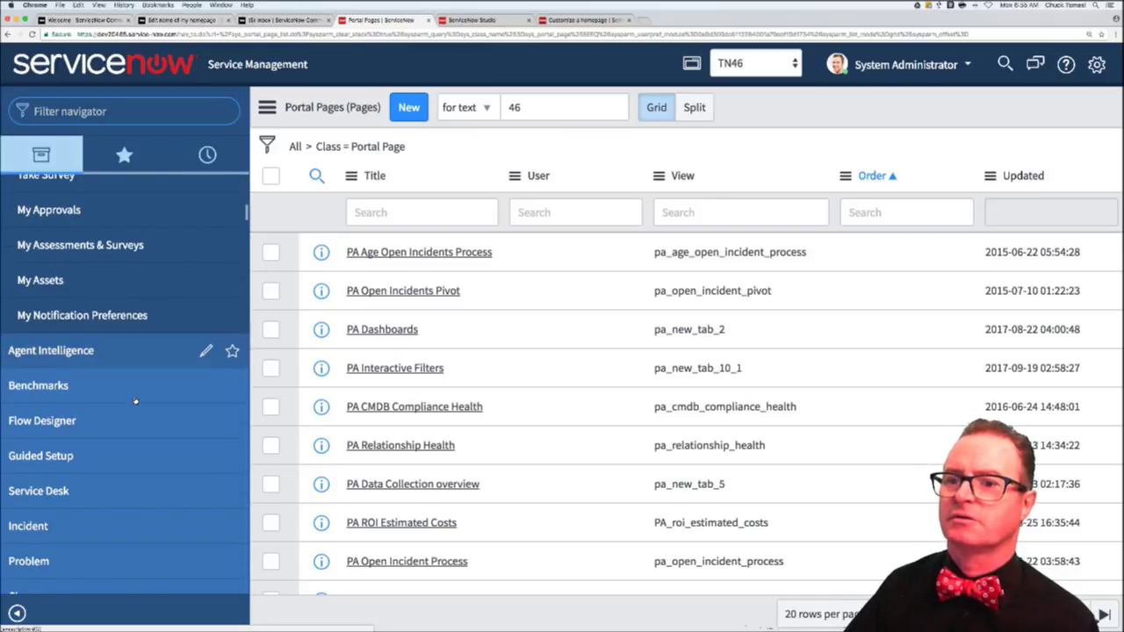
scroll(135, 402, "down", 3)
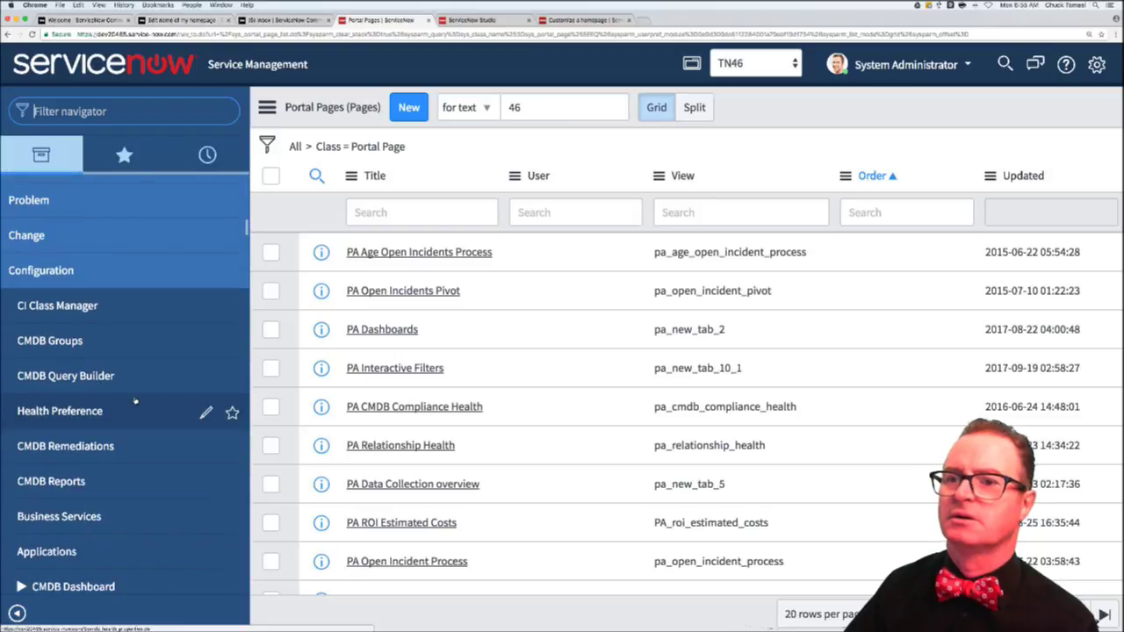
scroll(135, 401, "down", 2)
scroll(43, 359, "down", 2)
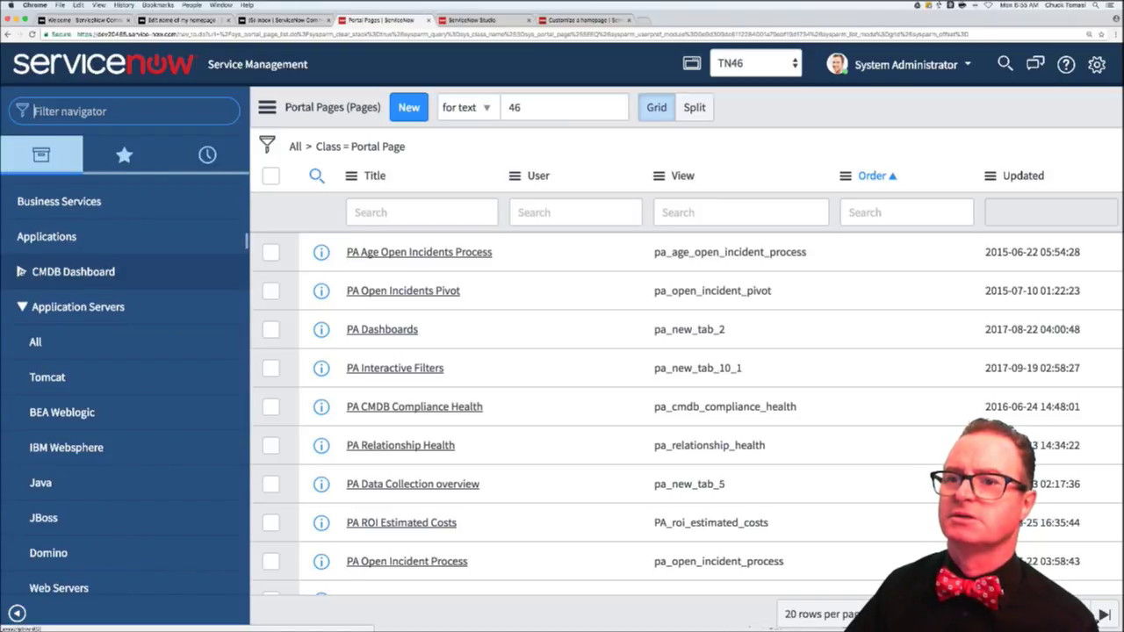
left_click(21, 272)
scroll(132, 351, "down", 3)
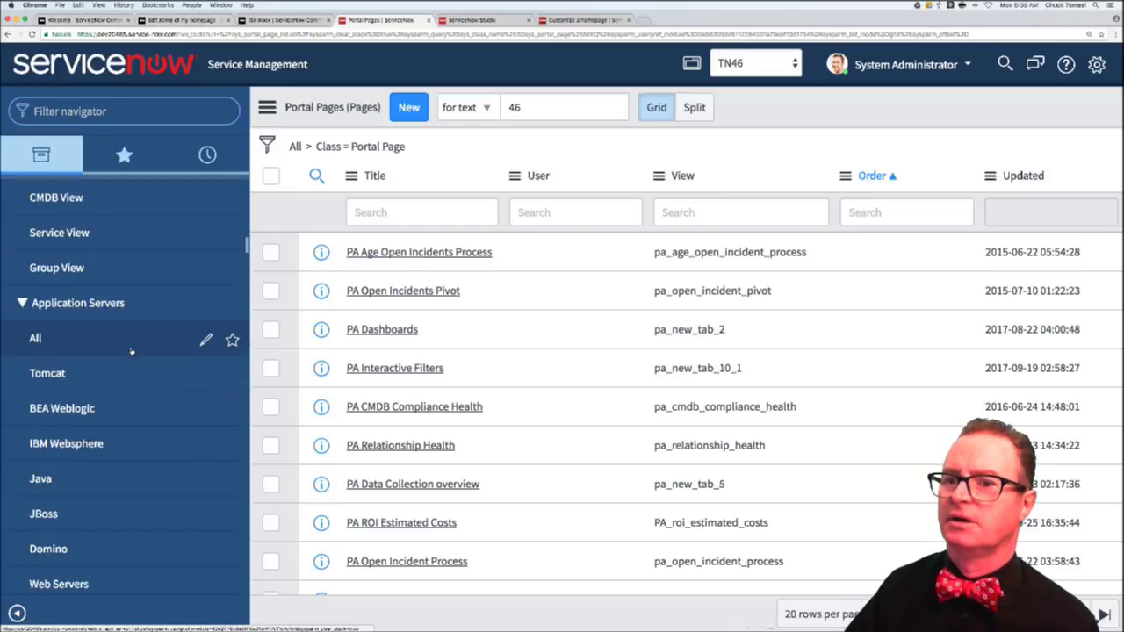
scroll(131, 352, "down", 9)
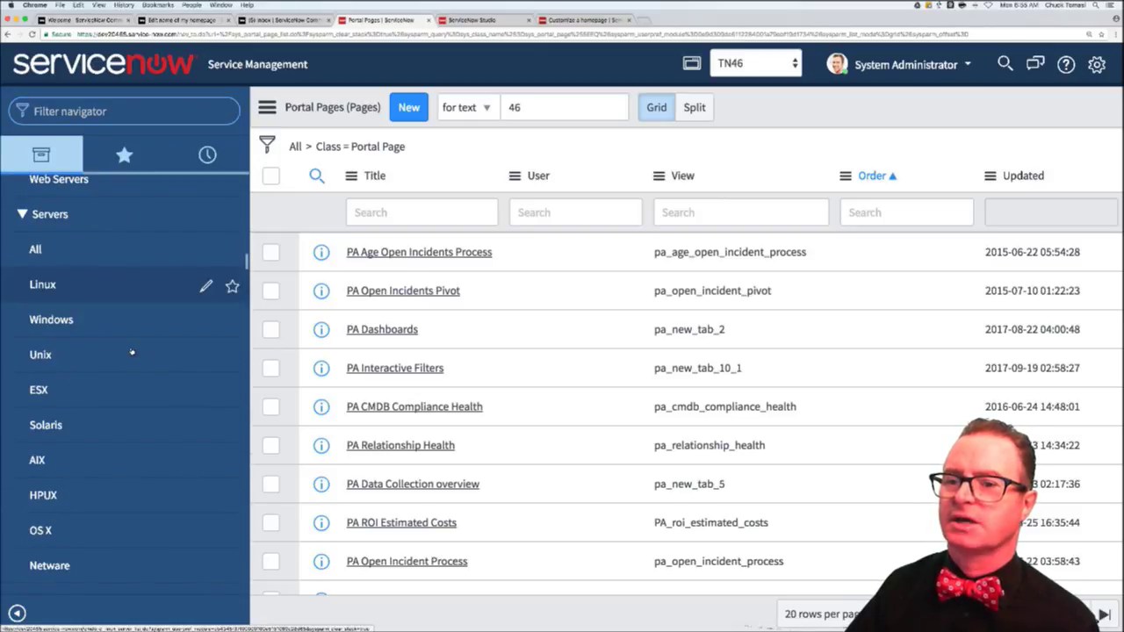
scroll(132, 352, "down", 7)
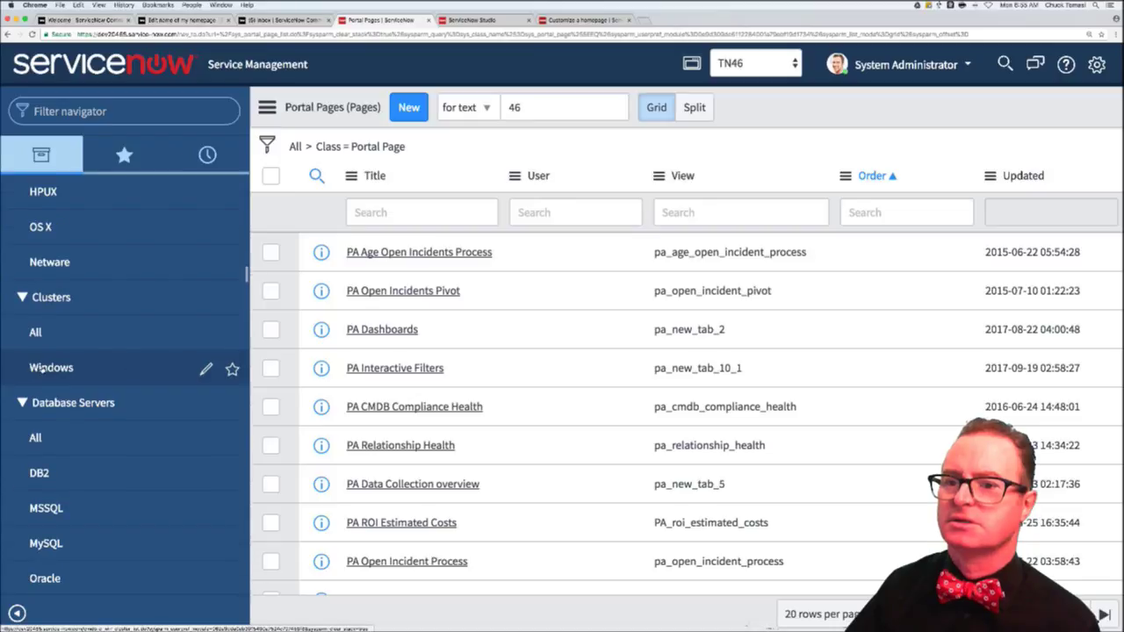
scroll(69, 387, "down", 1)
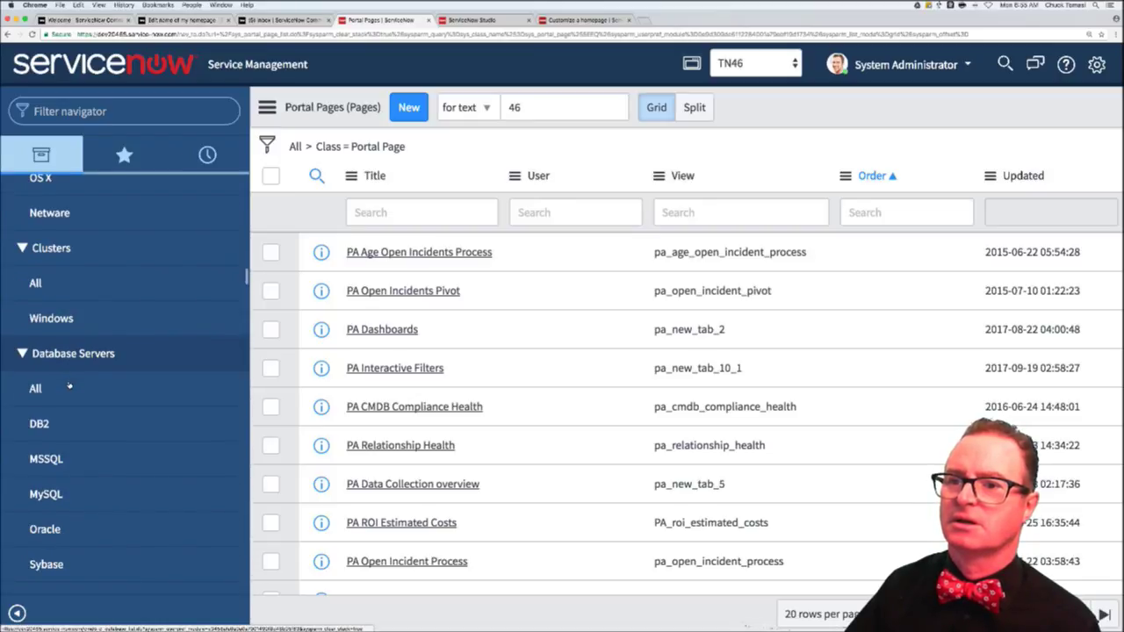
scroll(69, 387, "down", 7)
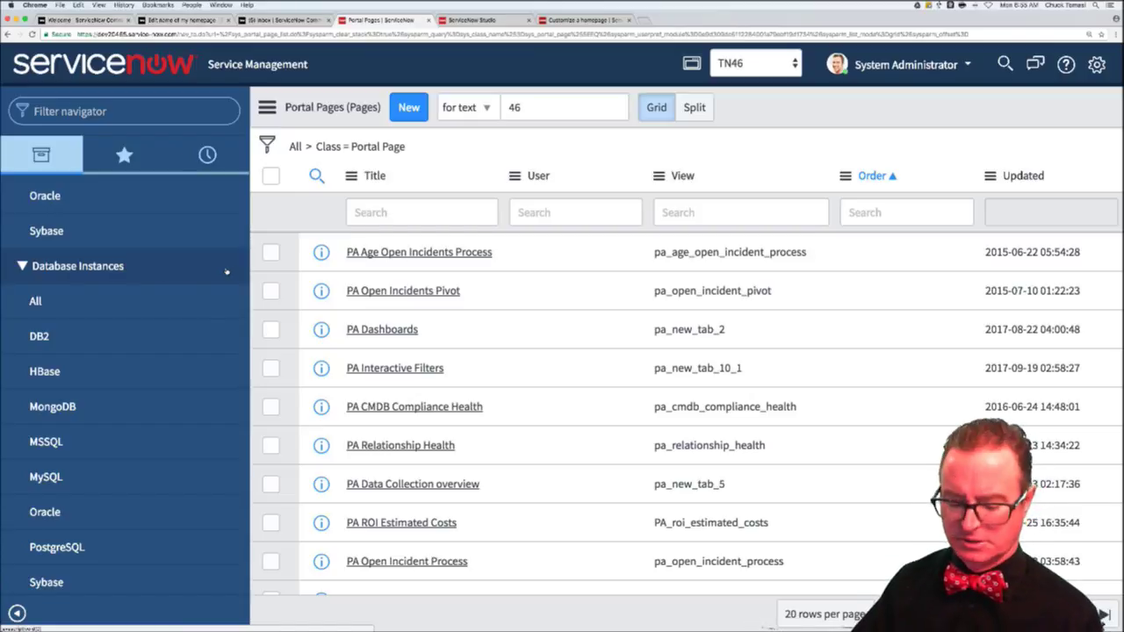
- Enter sys_app_menu.list in the navigator filter, which gives a page-not-found for sys_app_menu_list.do
left_click(126, 113)
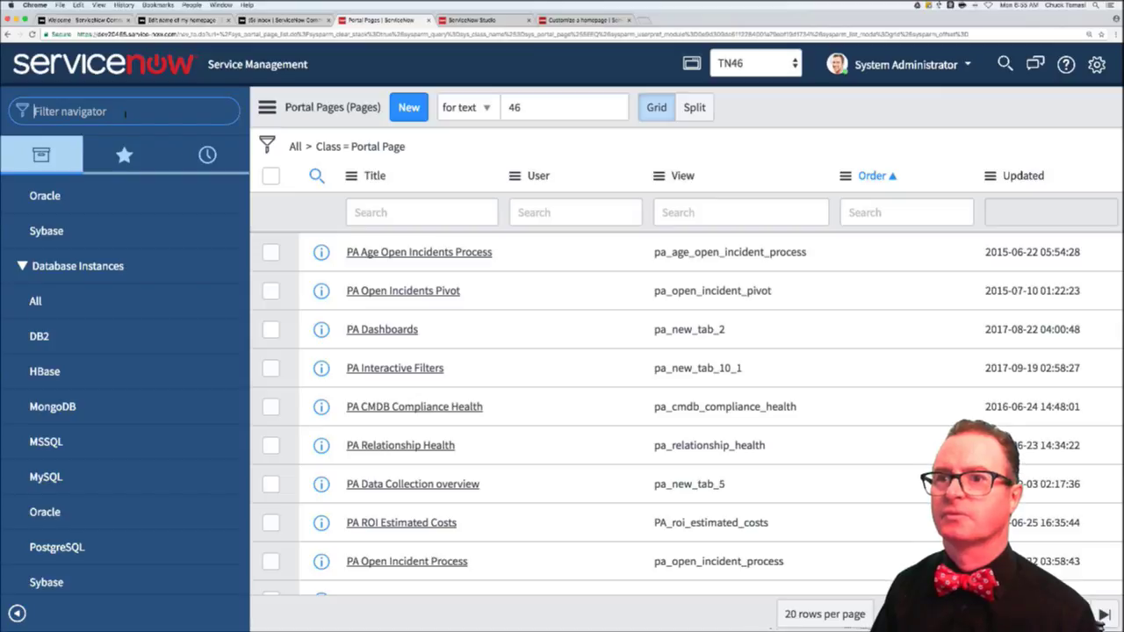
type("sys")
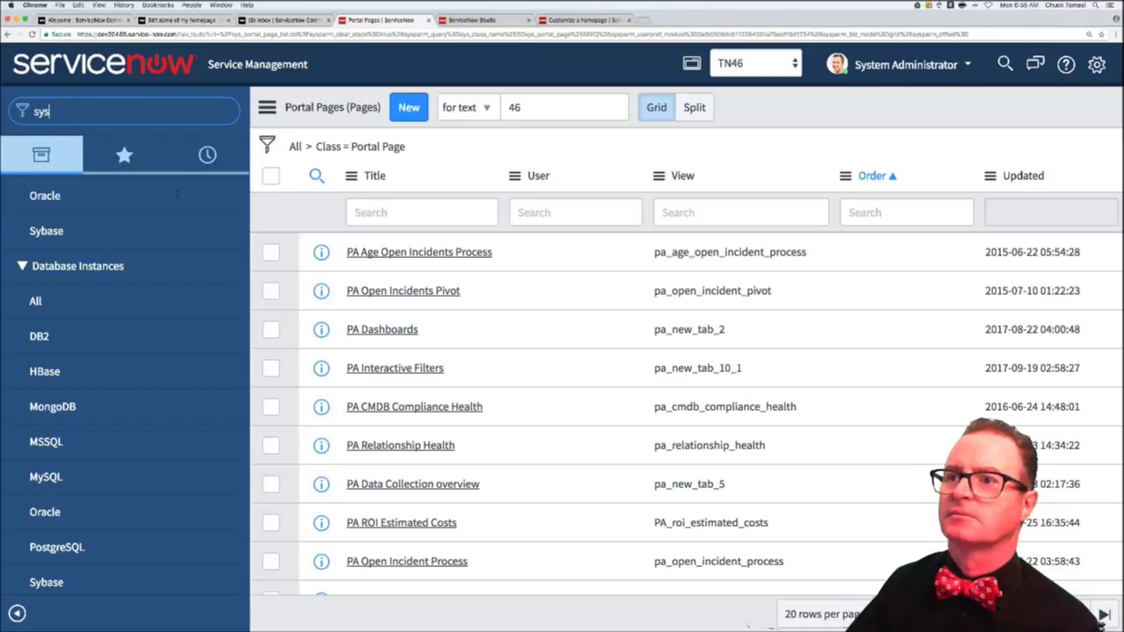
type("_app_menu.list")
key("Return")
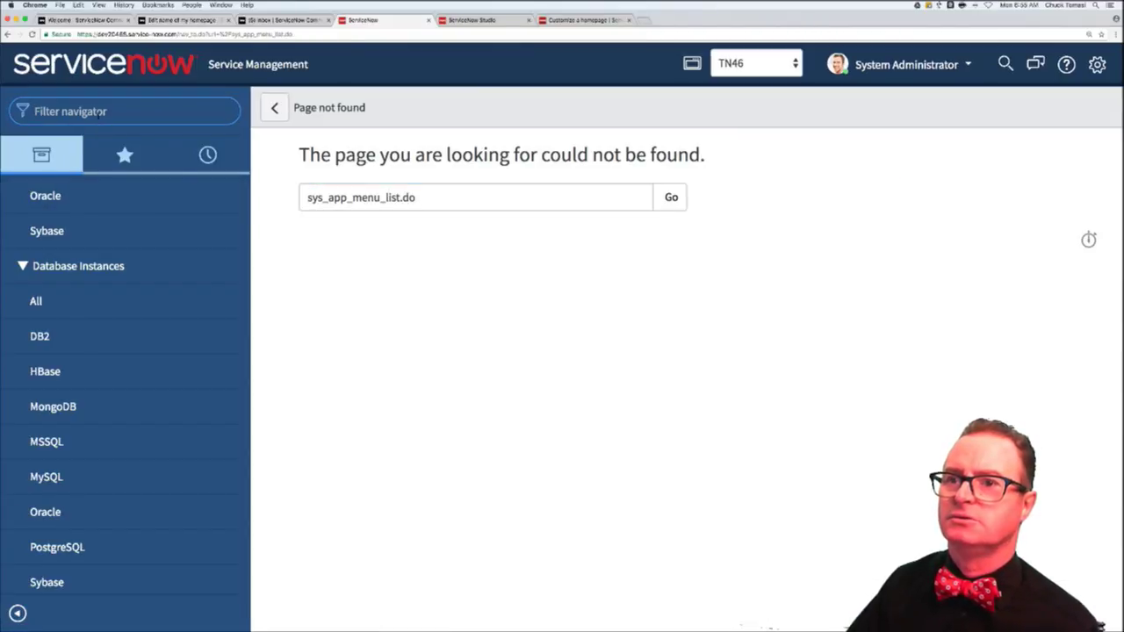
scroll(135, 290, "up", 1)
scroll(135, 289, "up", 9)
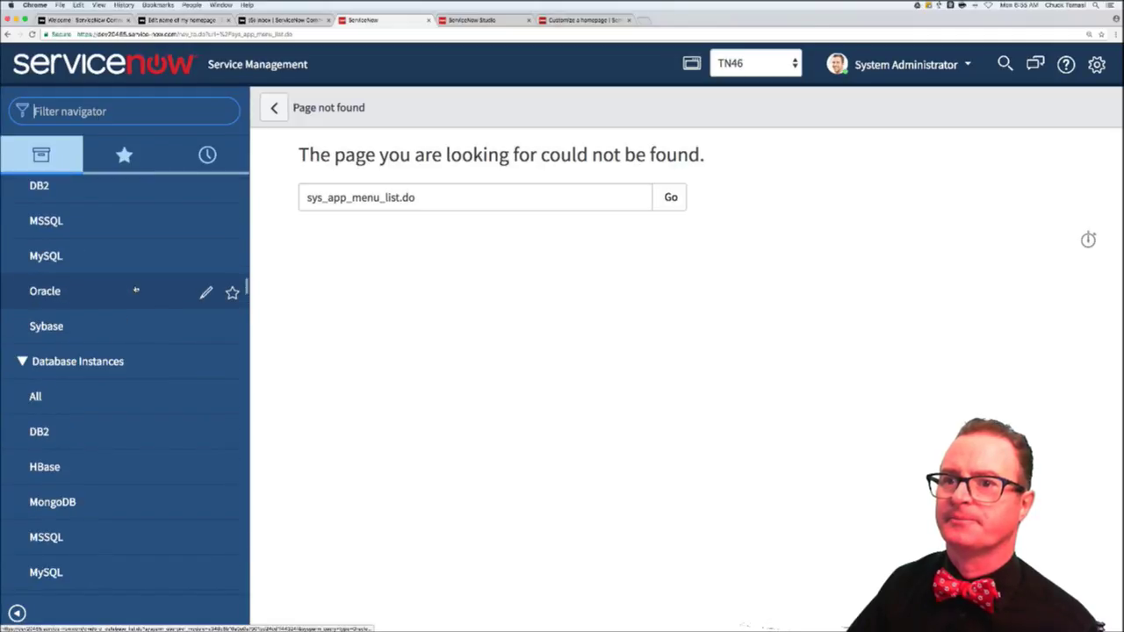
scroll(135, 293, "up", 7)
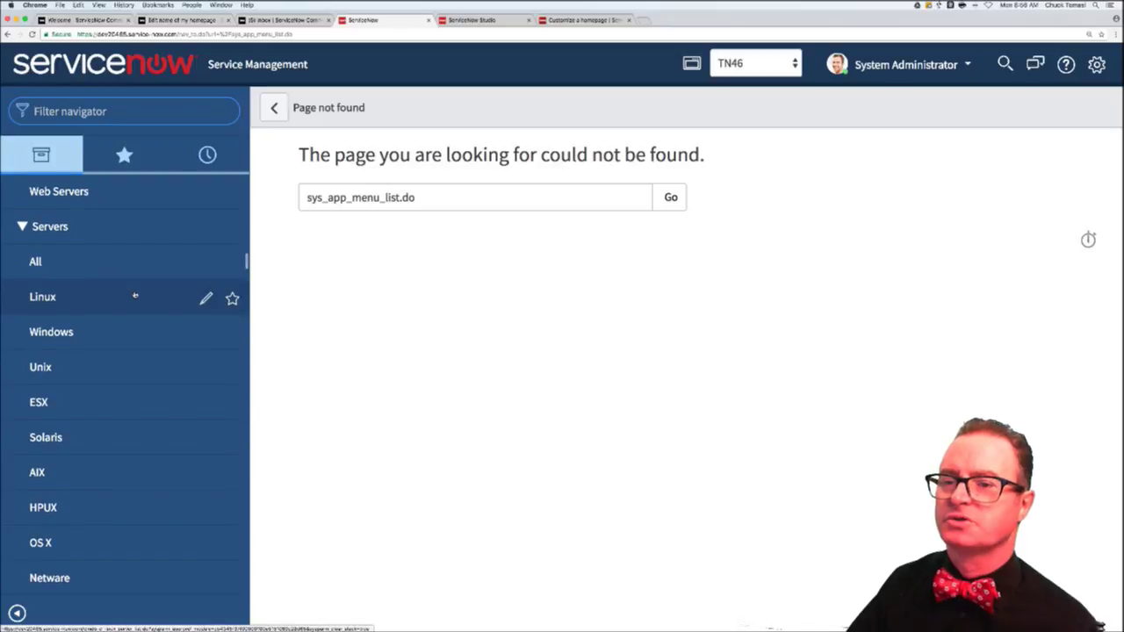
scroll(135, 293, "up", 6)
scroll(135, 294, "up", 5)
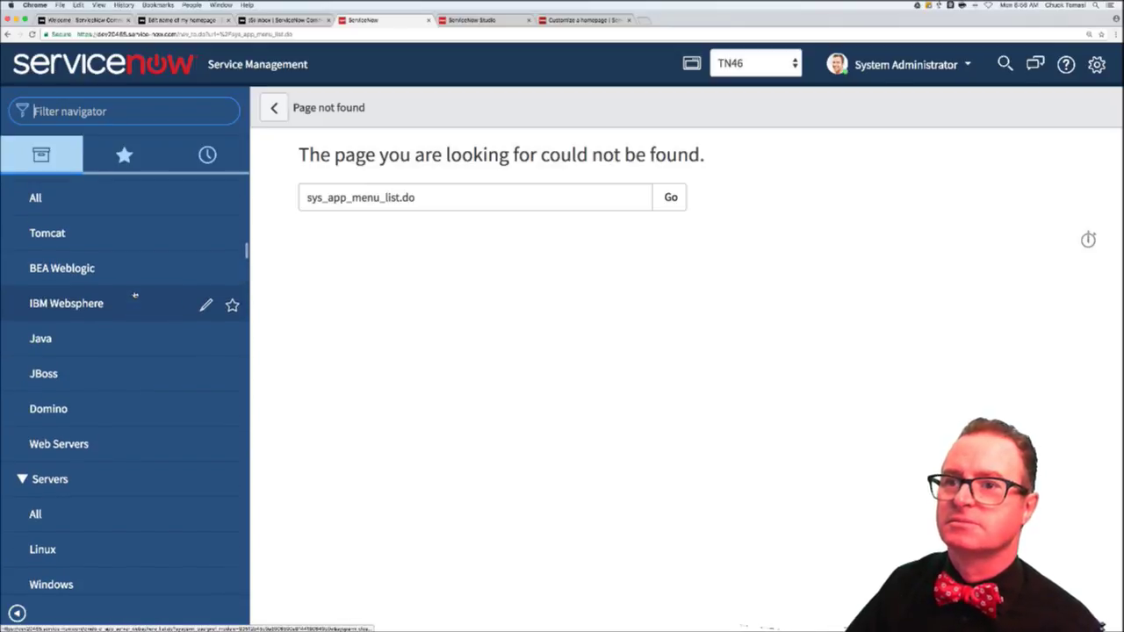
scroll(135, 295, "up", 6)
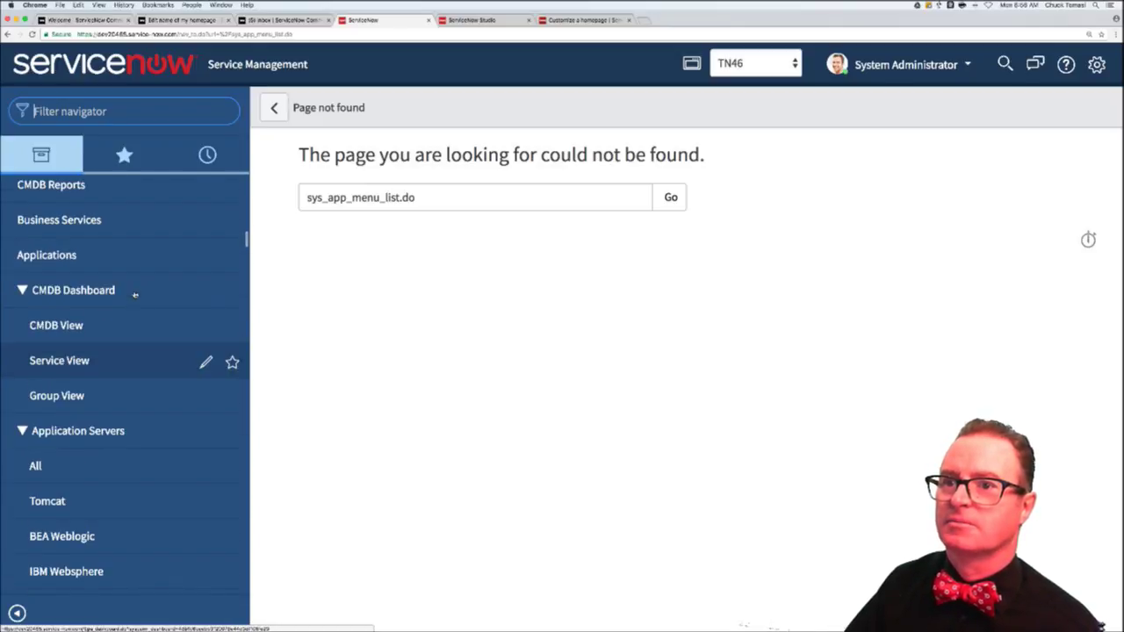
scroll(135, 295, "up", 4)
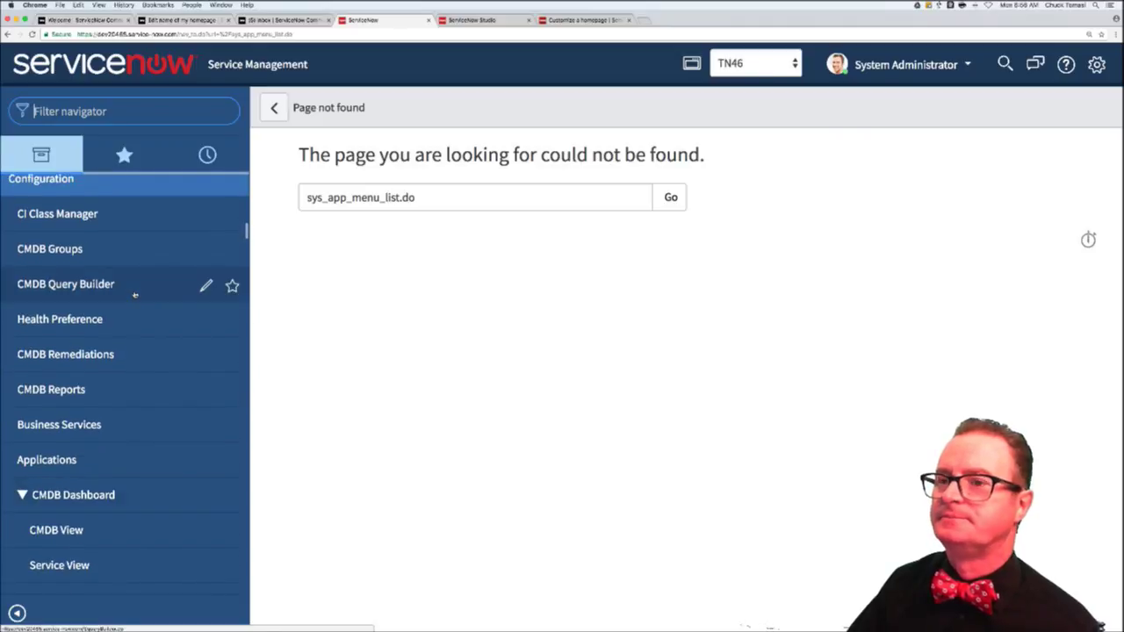
left_click(191, 238)
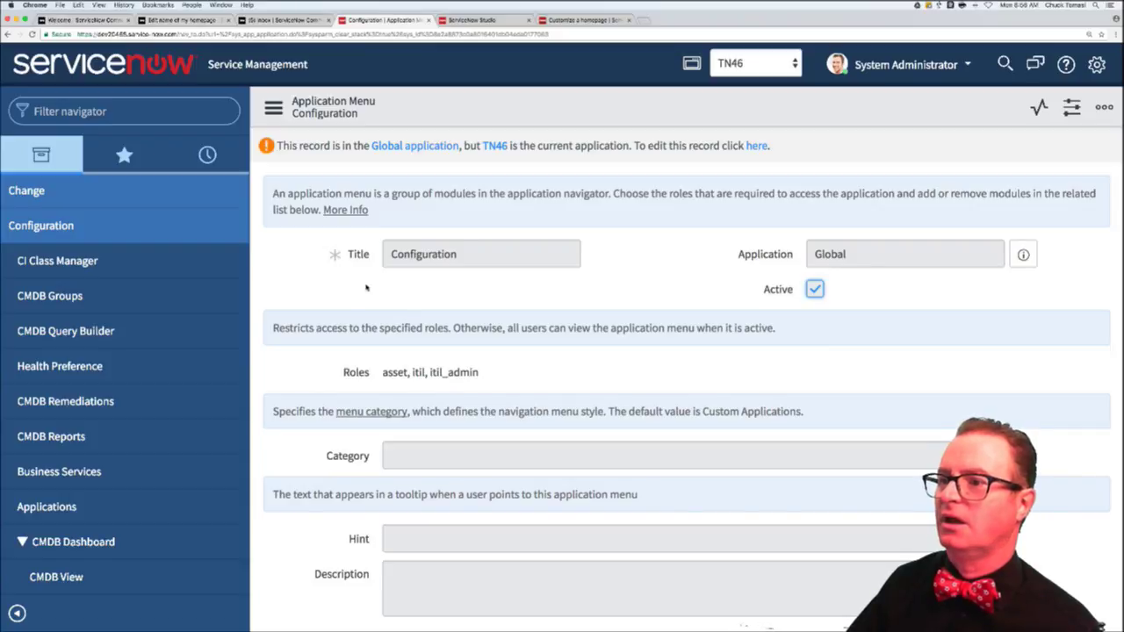
scroll(366, 288, "down", 5)
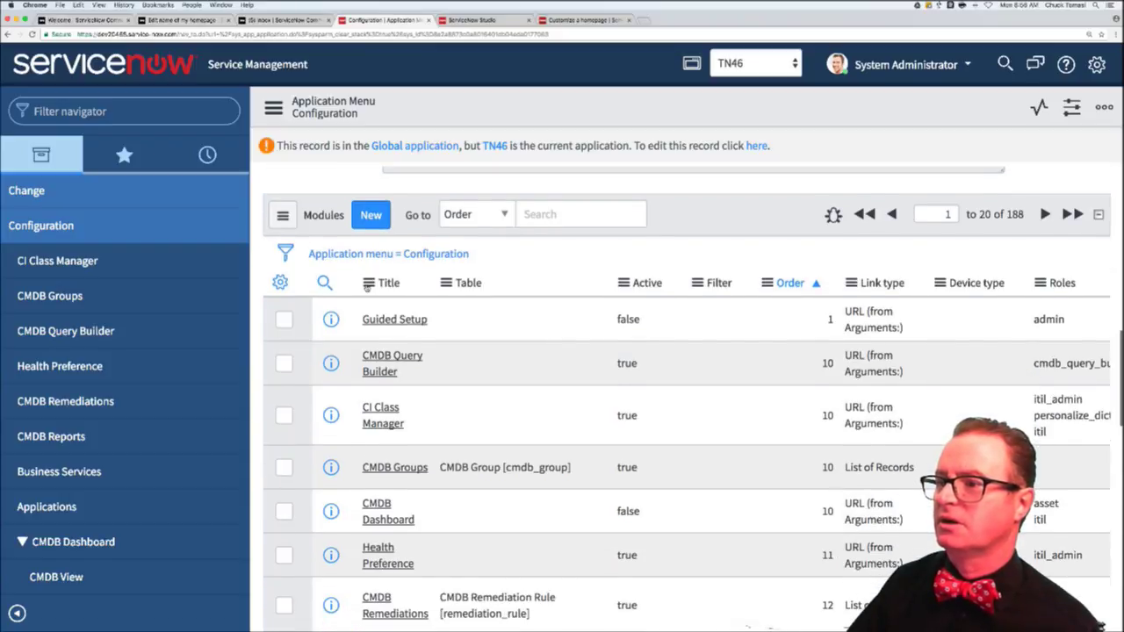
scroll(366, 287, "down", 4)
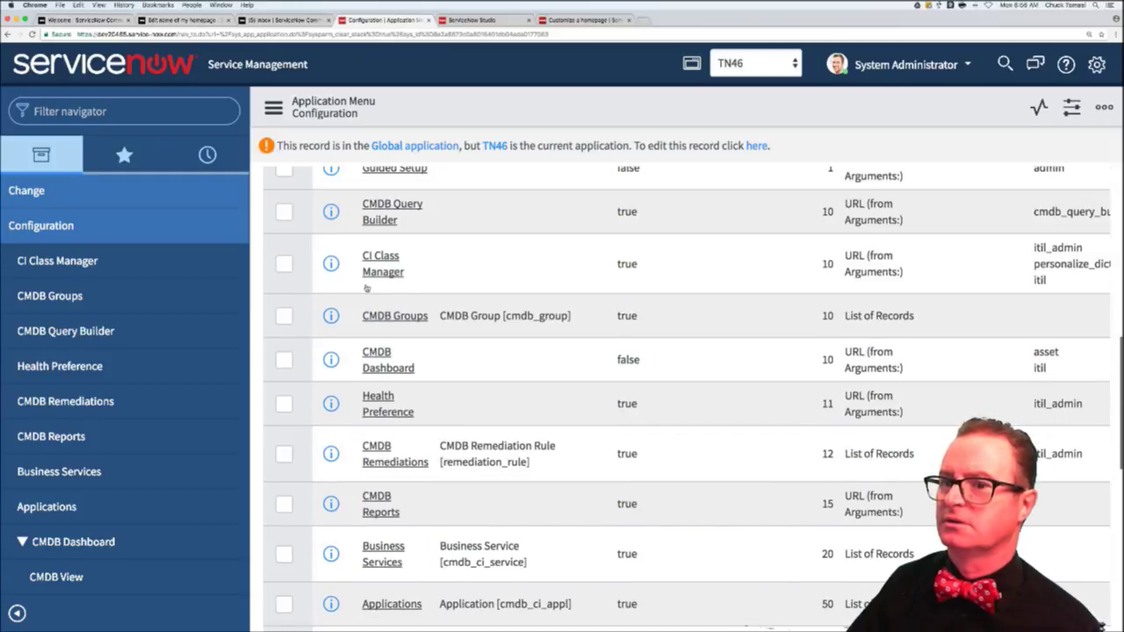
scroll(366, 287, "down", 3)
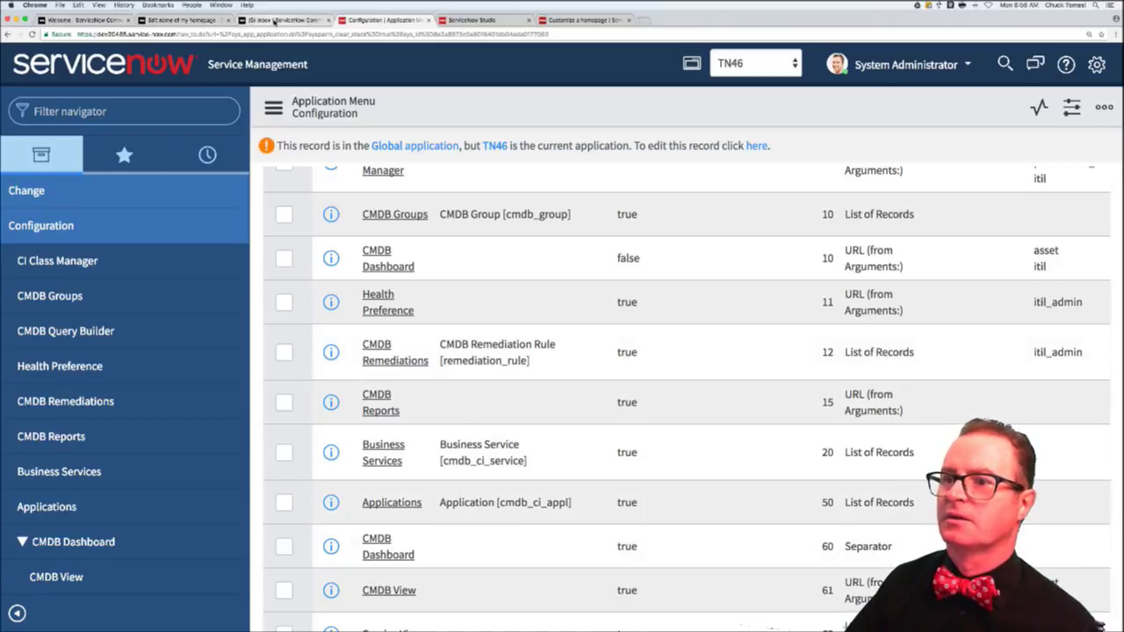
- Correct the 'undertstanding' typo and post the one-indent-level separator reply
left_click(275, 20)
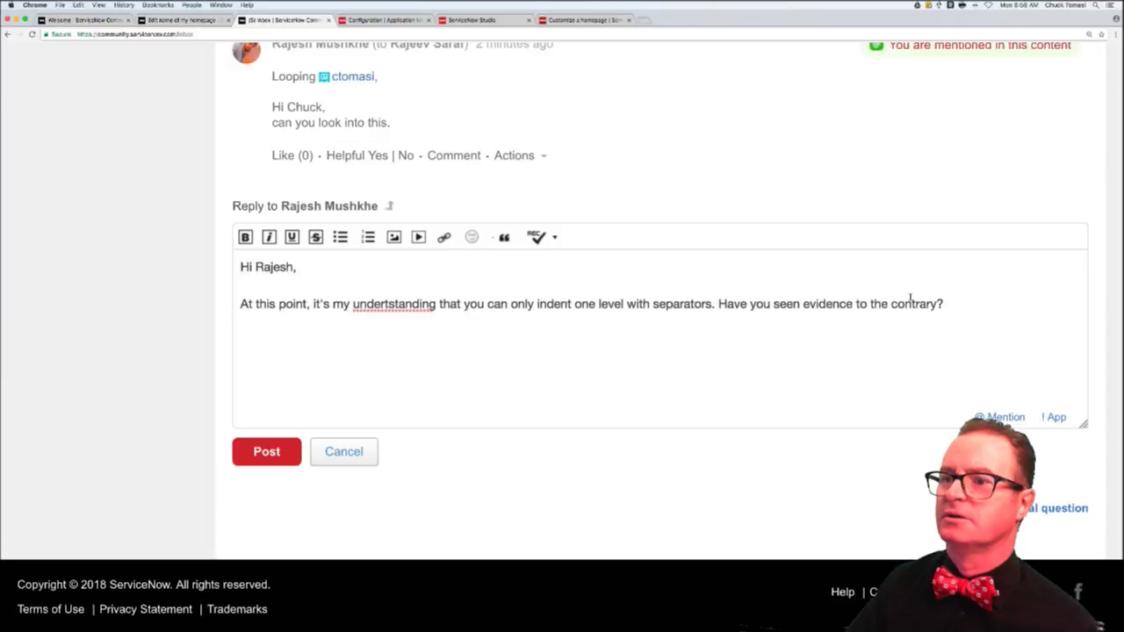
left_click(392, 303)
key("BackSpace")
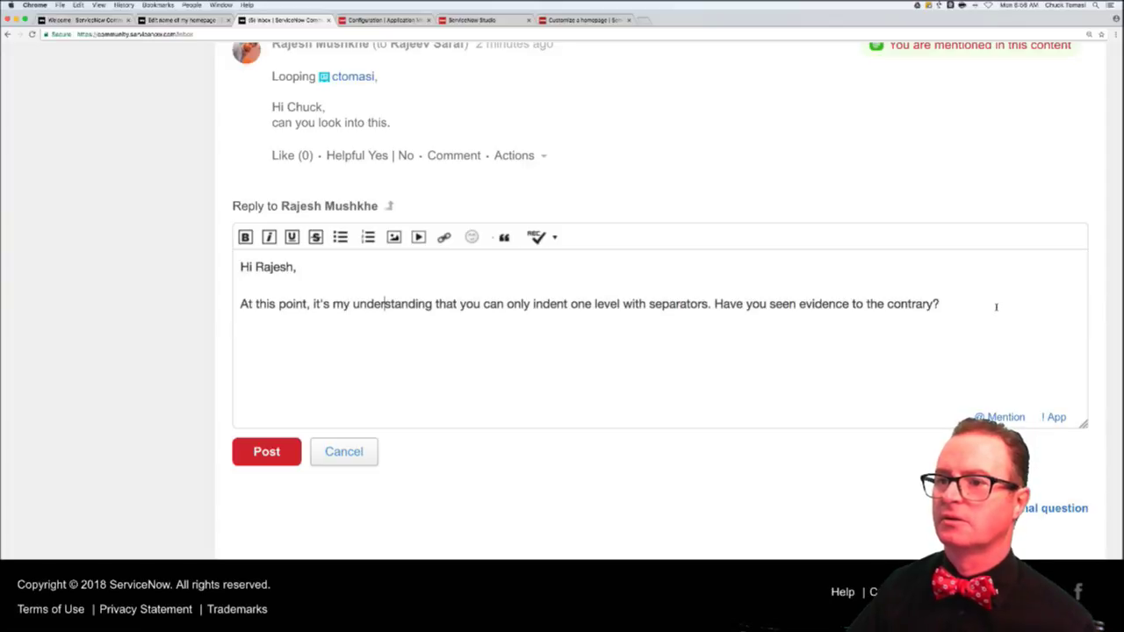
left_click(263, 451)
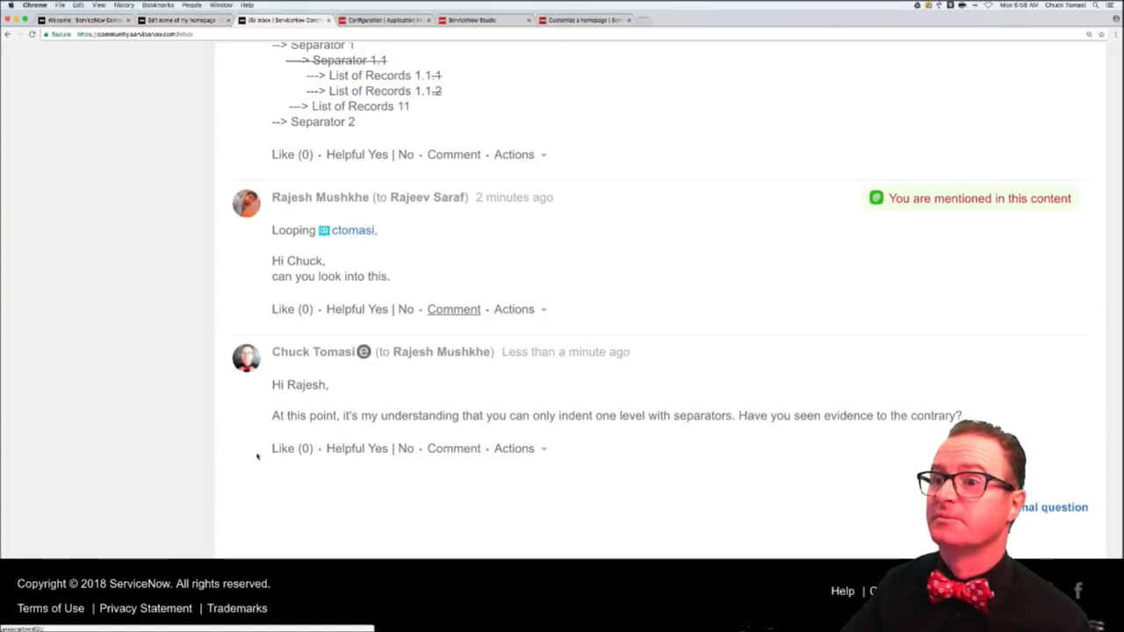
scroll(416, 319, "up", 3)
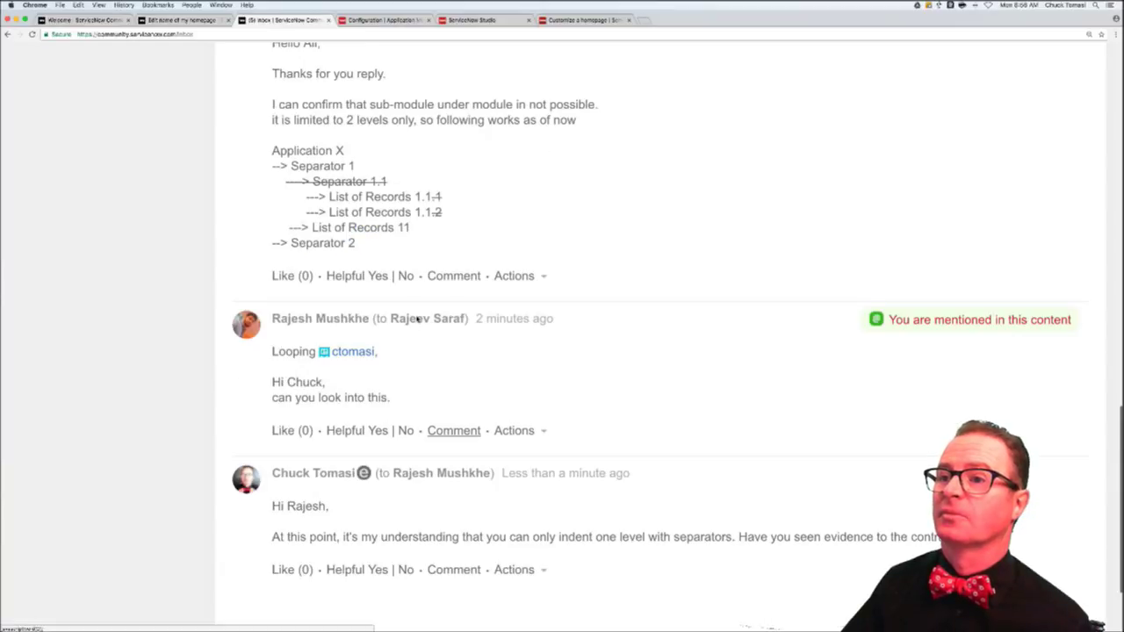
scroll(417, 319, "up", 15)
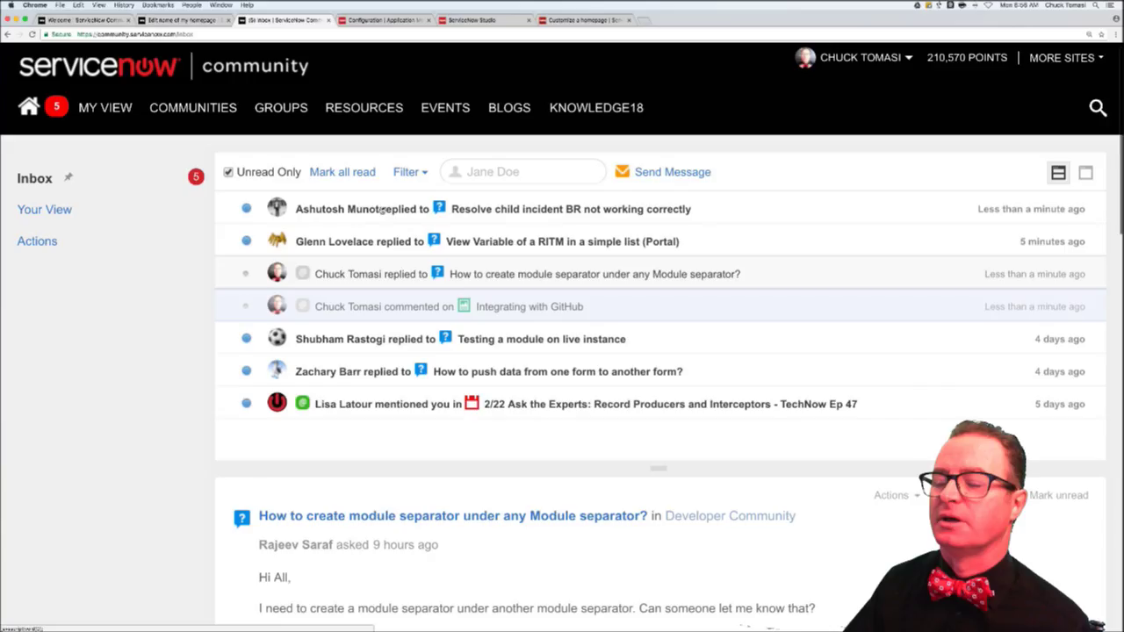
scroll(382, 209, "up", 1)
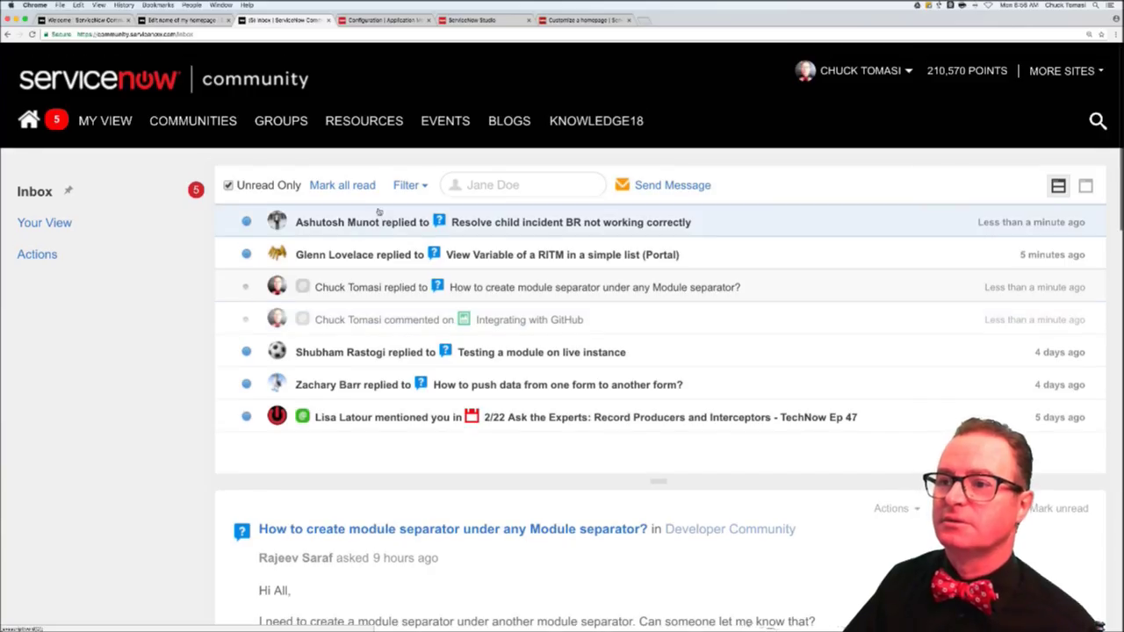
- Open the 'Resolve child incident BR not working correctly' notification and read through its replies
left_click(523, 223)
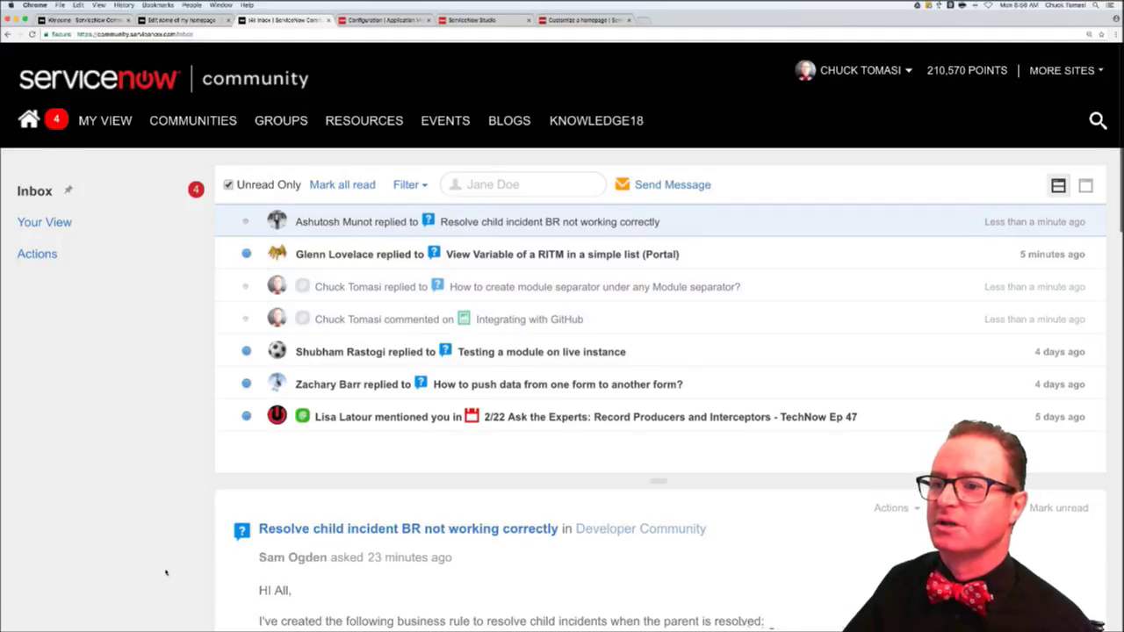
scroll(165, 572, "down", 5)
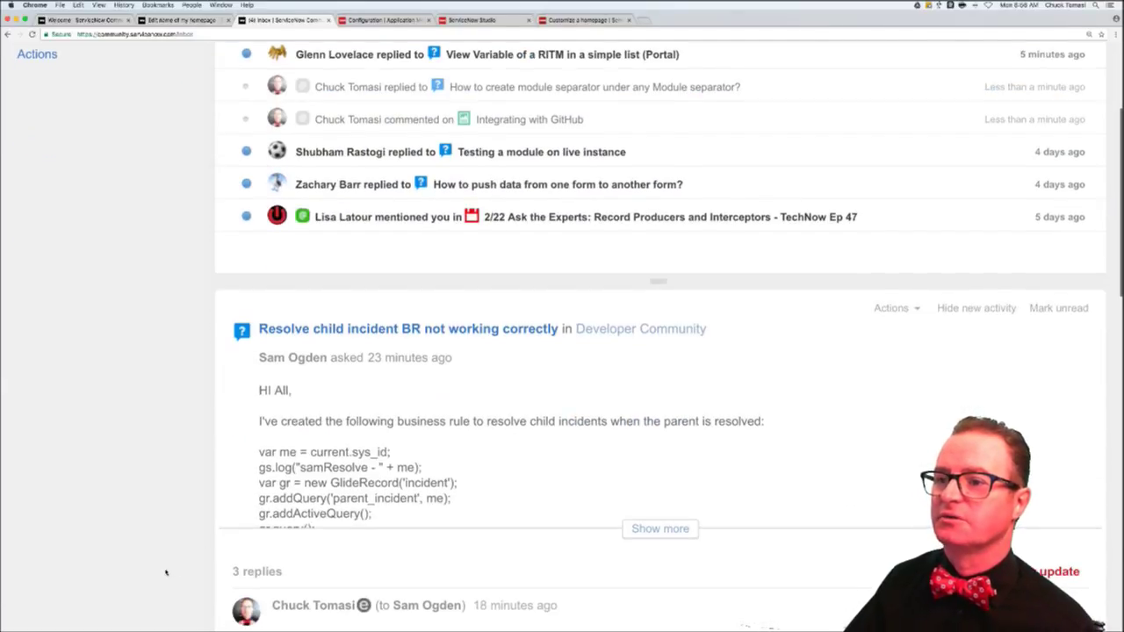
scroll(165, 572, "down", 1)
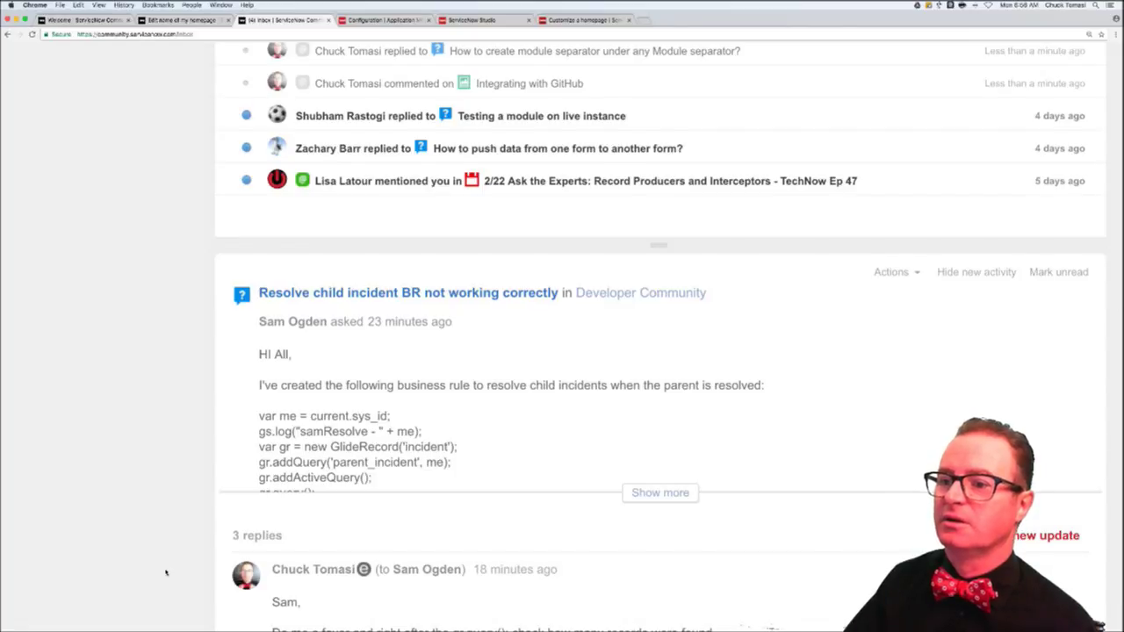
scroll(165, 573, "down", 18)
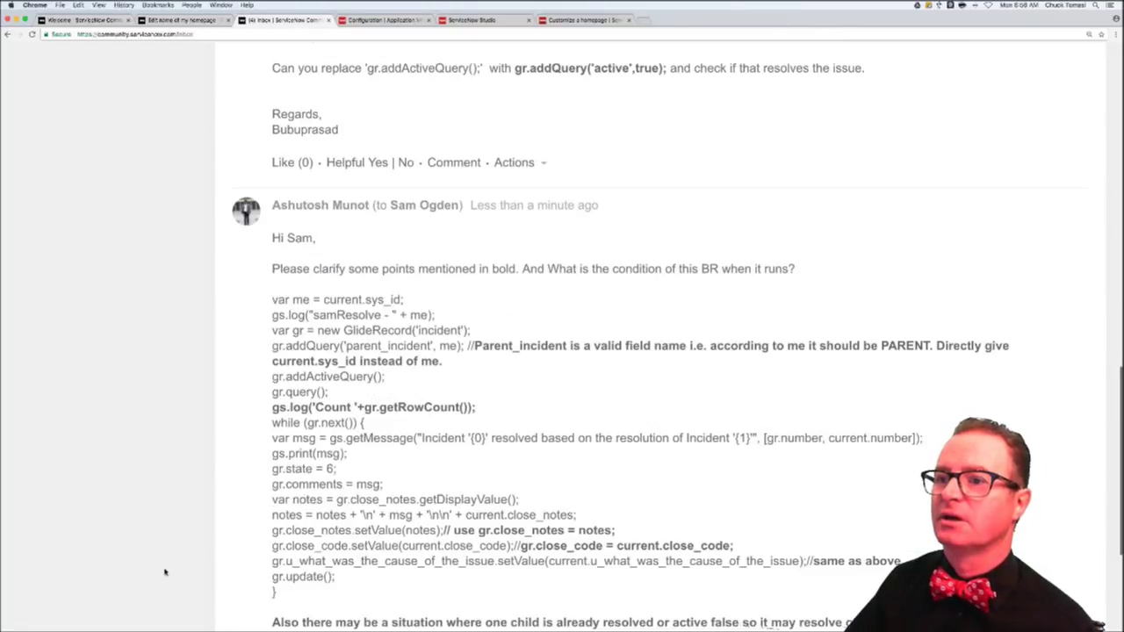
scroll(165, 572, "down", 6)
scroll(165, 573, "up", 3)
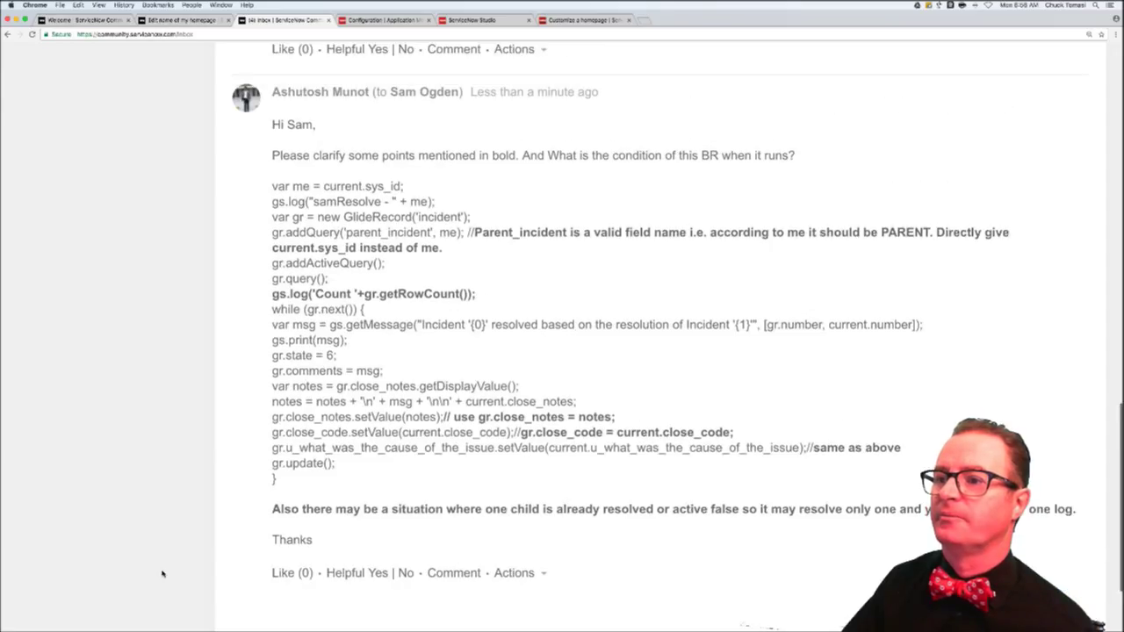
scroll(215, 365, "up", 1)
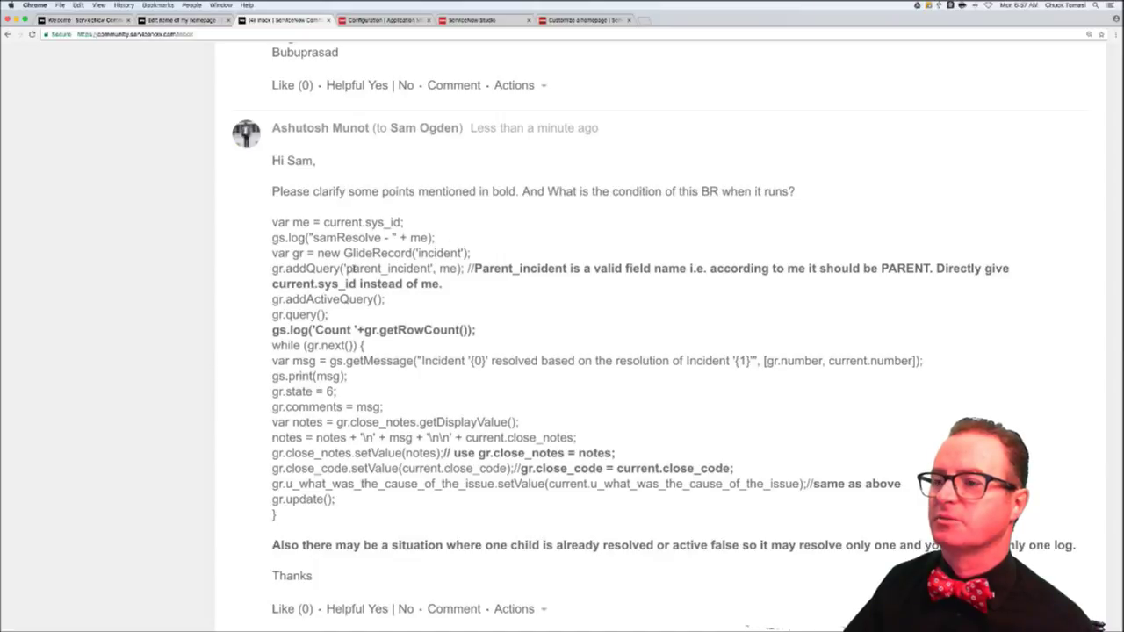
- Highlight the parent_incident query and the earlier reply's getRowCount call in the code
left_click_drag(329, 273, 511, 270)
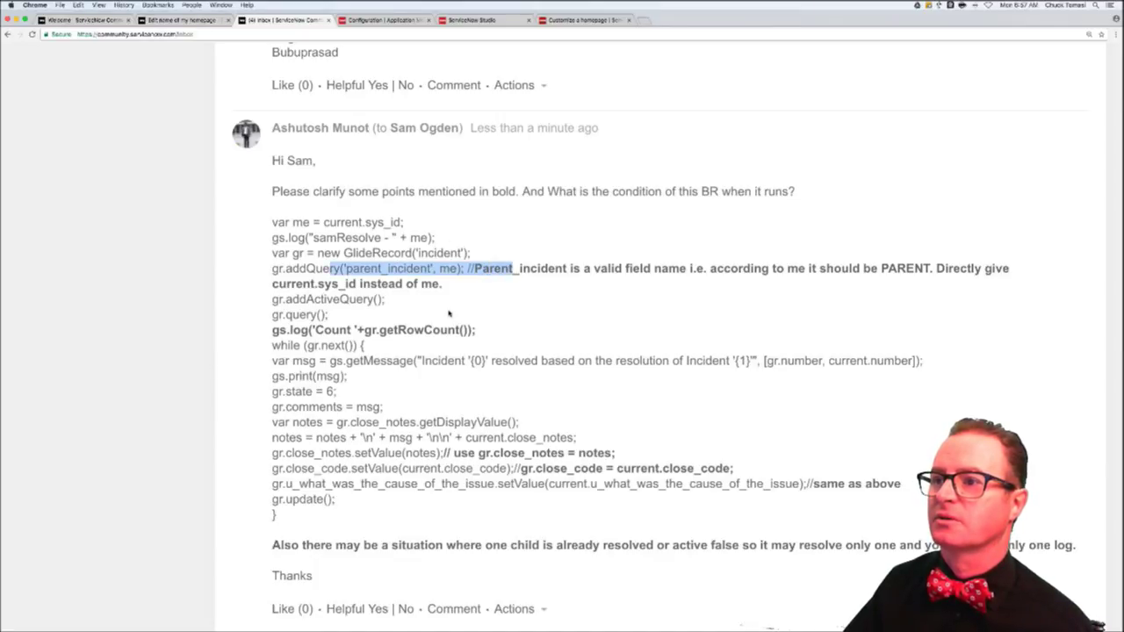
scroll(449, 313, "up", 5)
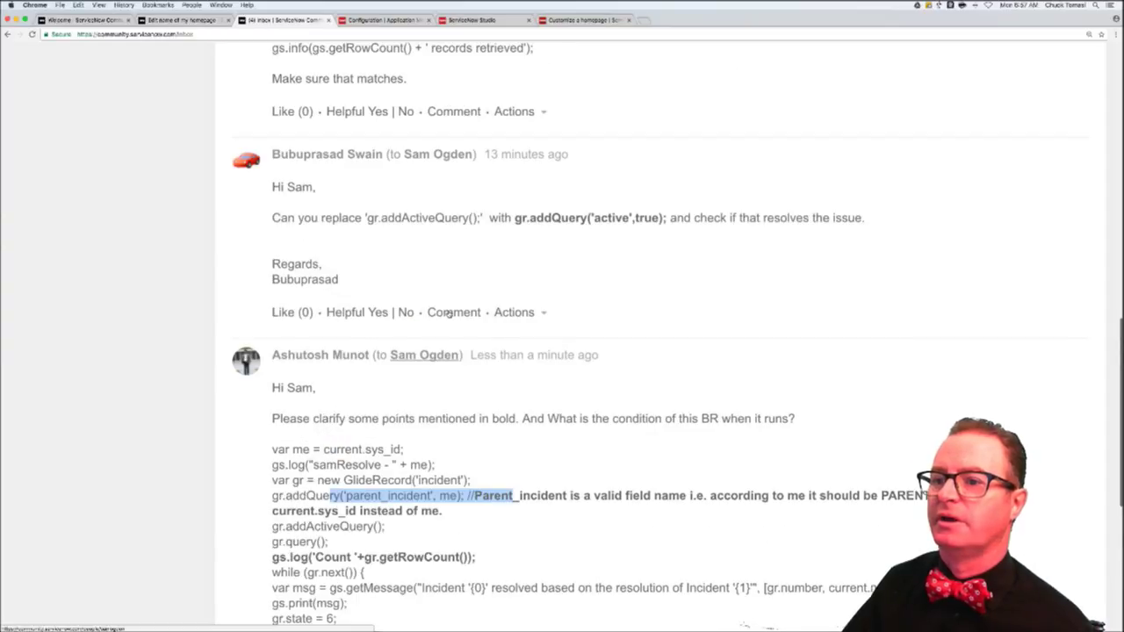
scroll(448, 312, "up", 4)
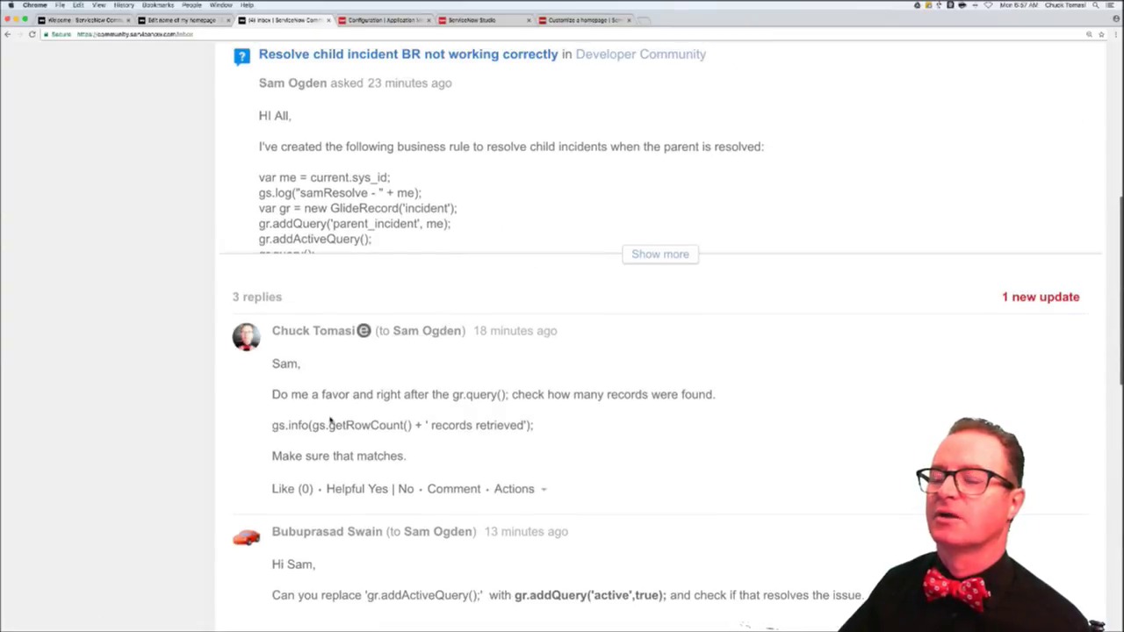
left_click_drag(330, 426, 432, 425)
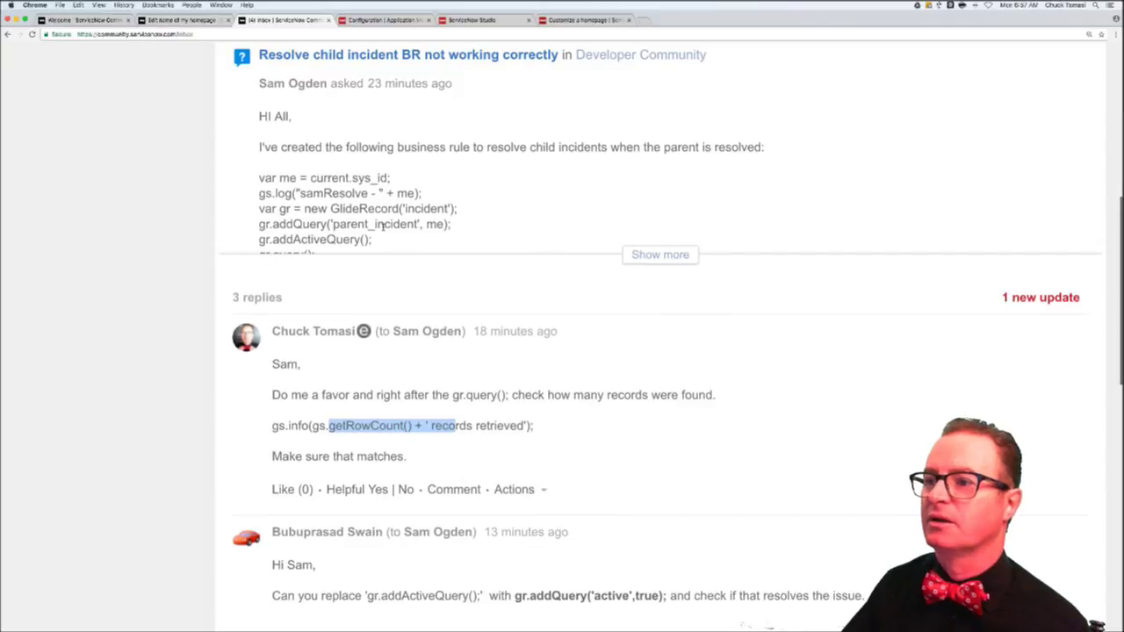
scroll(380, 225, "up", 7)
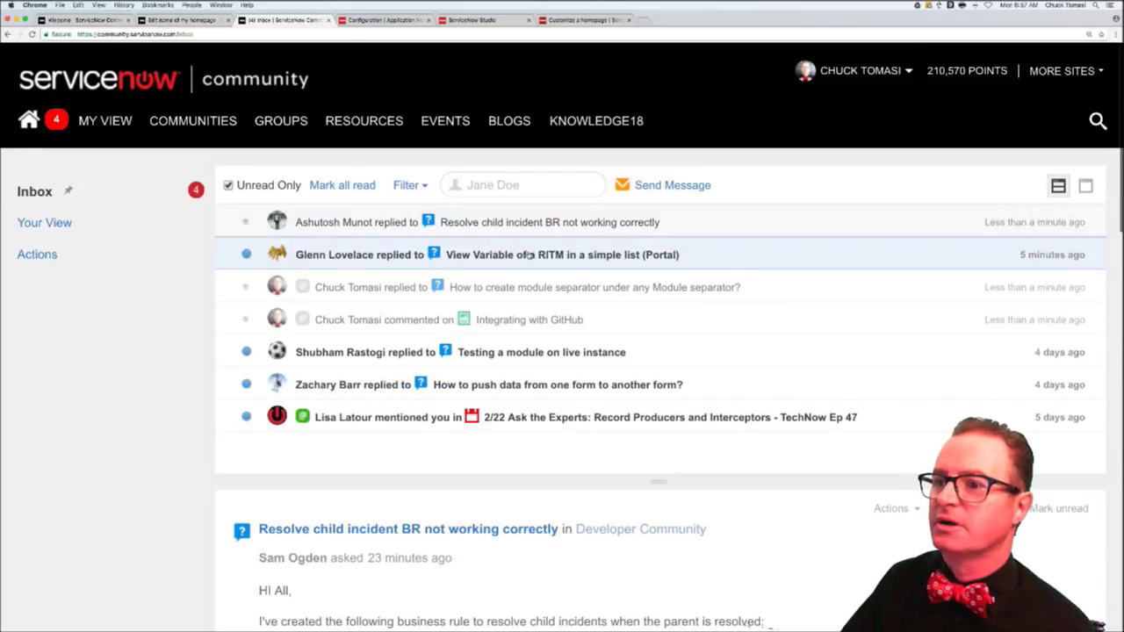
- Open the 'View Variable of a RITM' notification and scroll to its newest reply
left_click(530, 255)
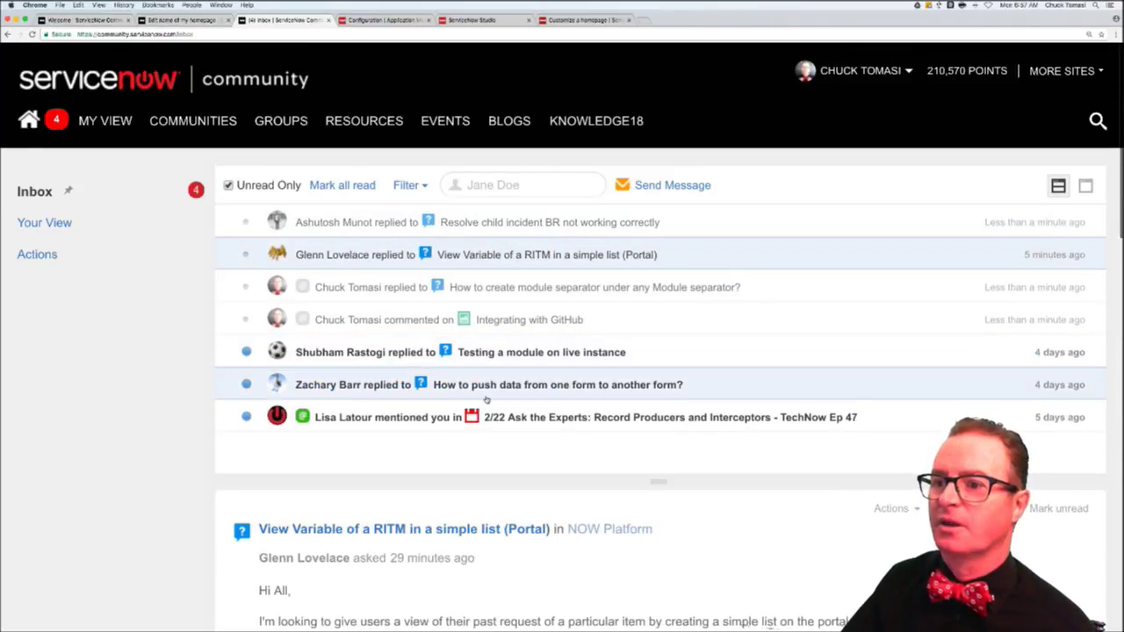
scroll(158, 536, "down", 10)
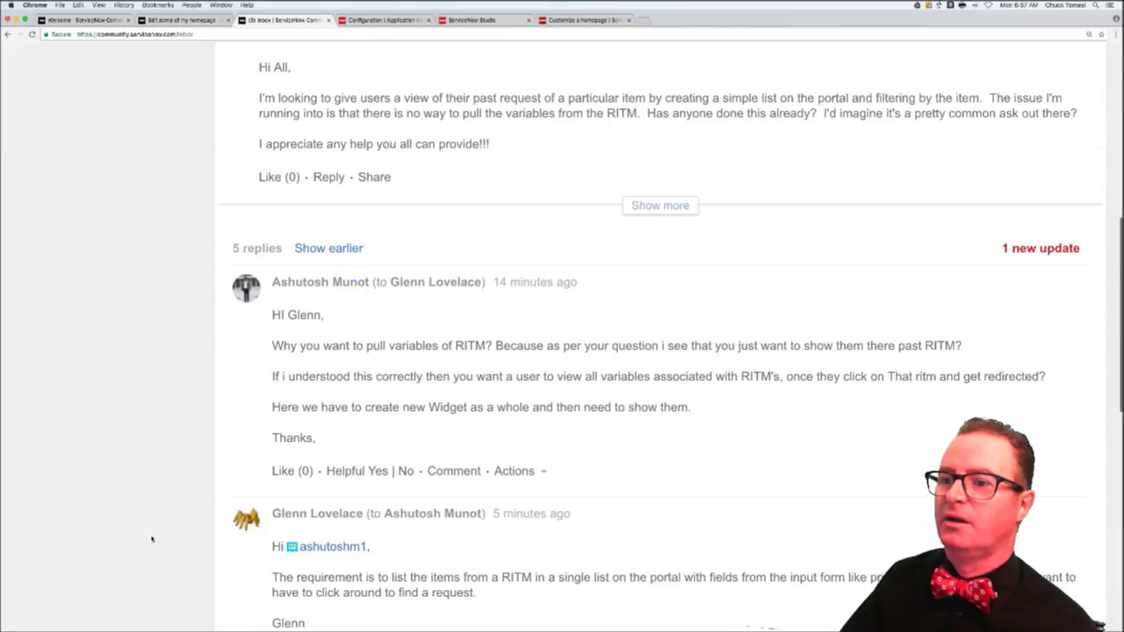
scroll(151, 539, "down", 4)
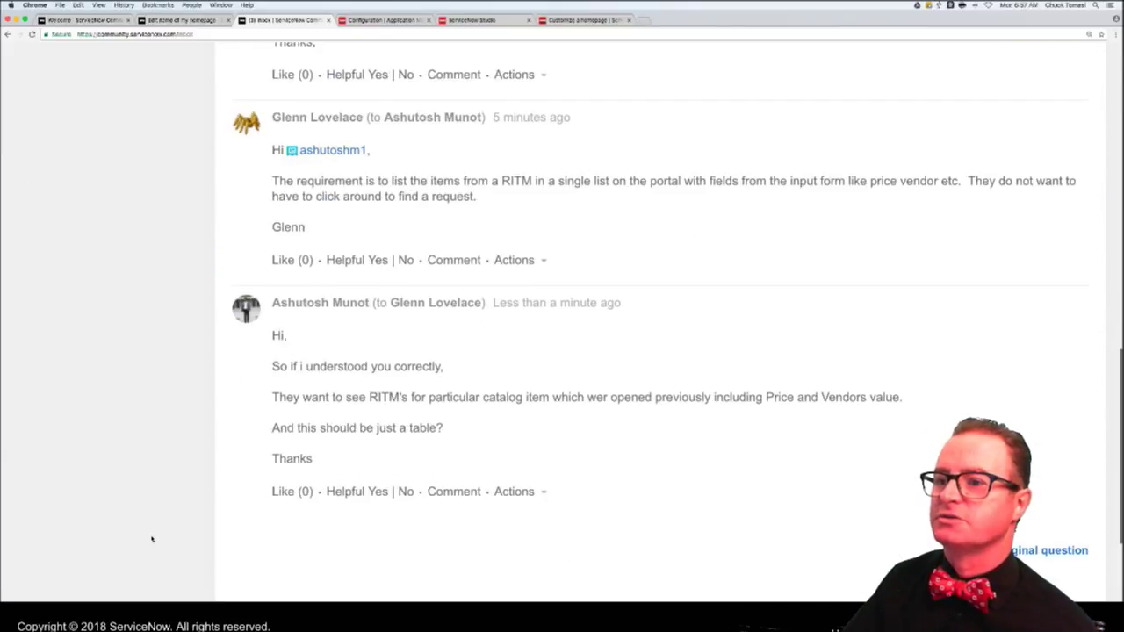
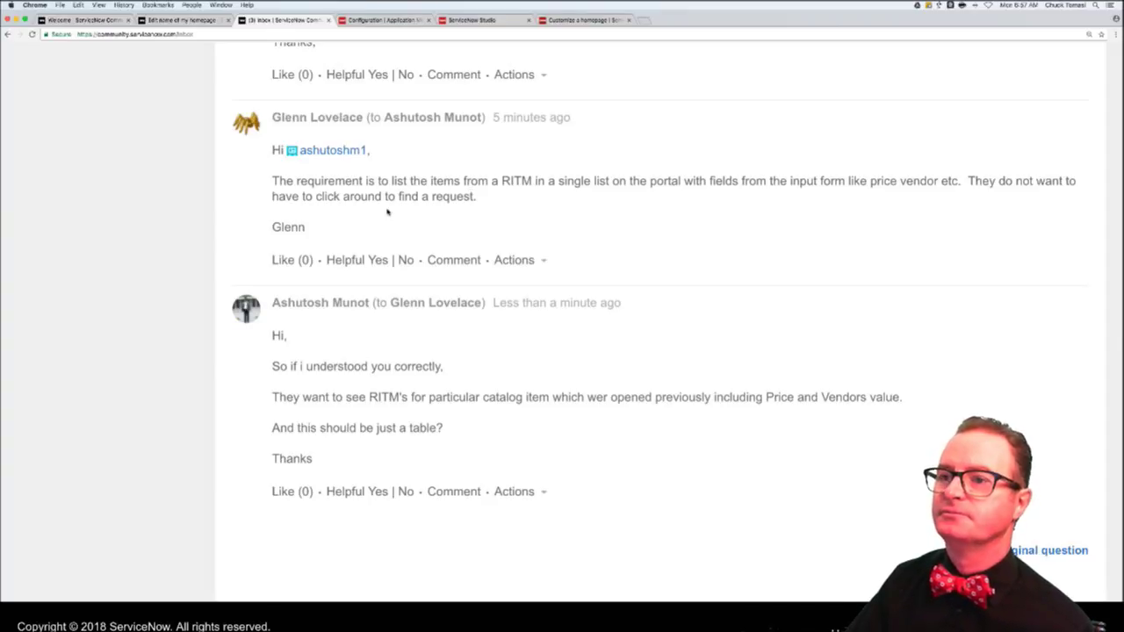
- Open the unread 'Testing a module on live instance' thread and read through its two replies
scroll(386, 211, "up", 15)
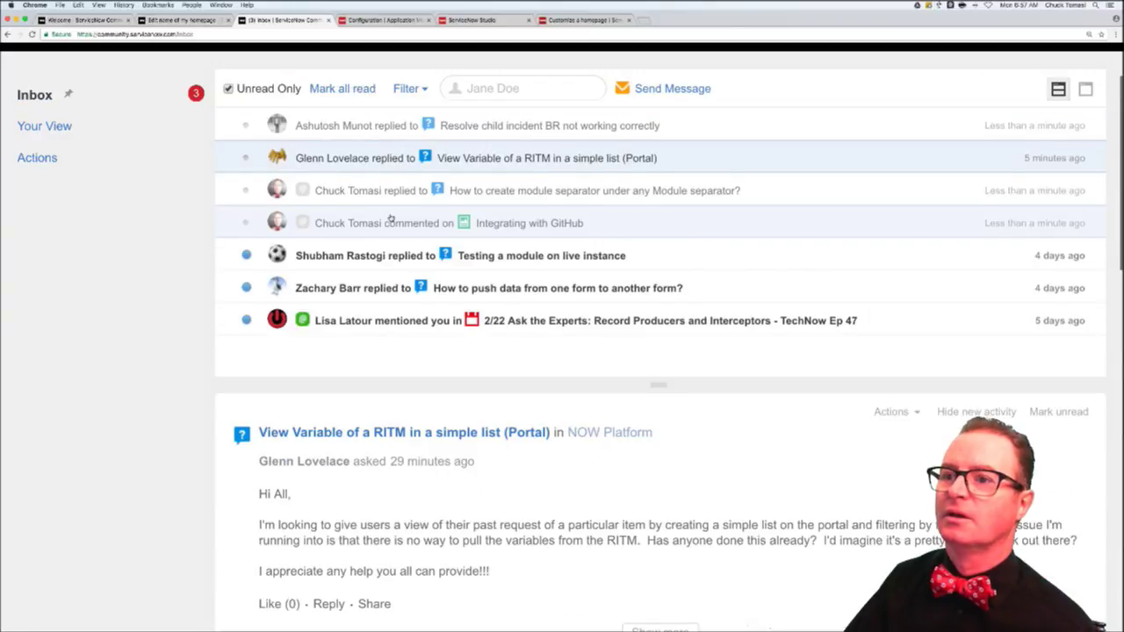
scroll(391, 218, "up", 3)
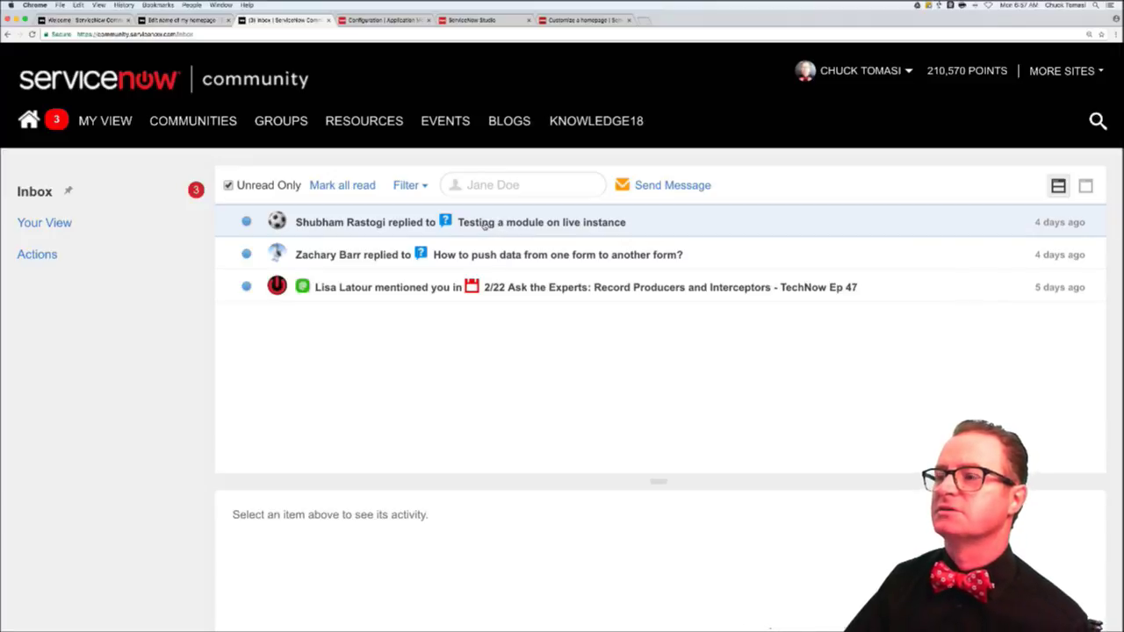
left_click(484, 225)
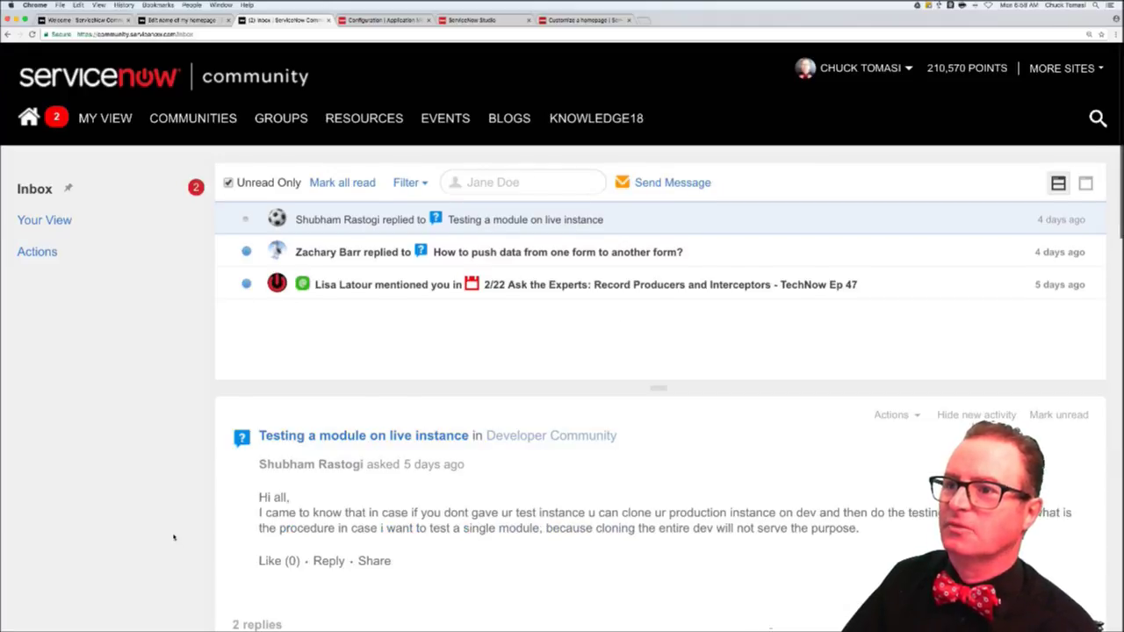
scroll(174, 538, "down", 5)
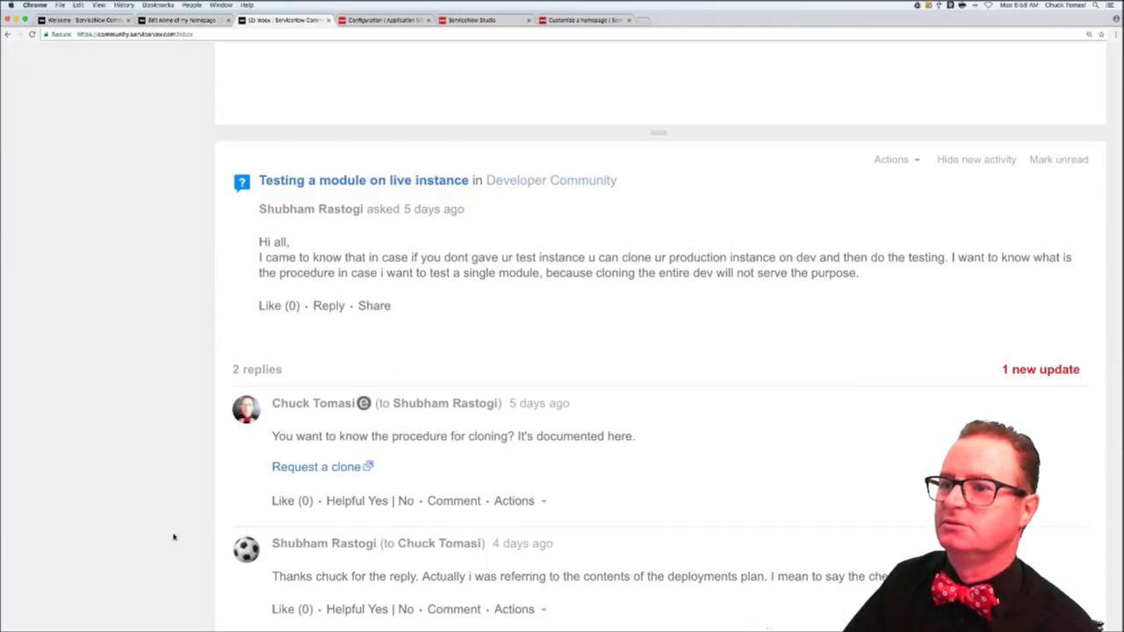
scroll(173, 538, "down", 2)
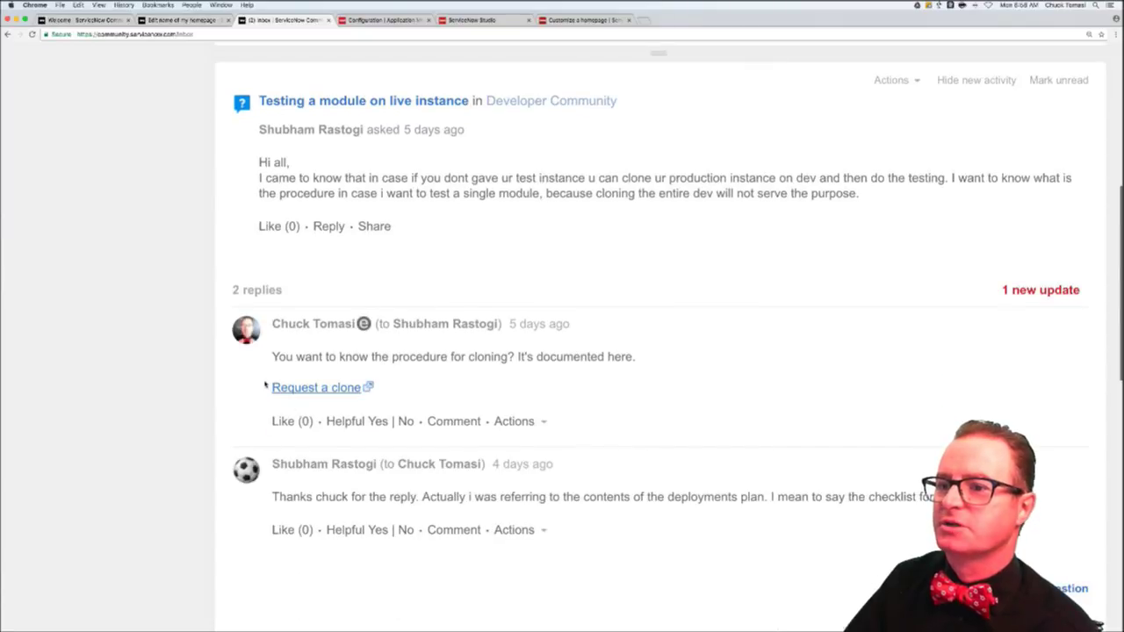
scroll(195, 380, "down", 1)
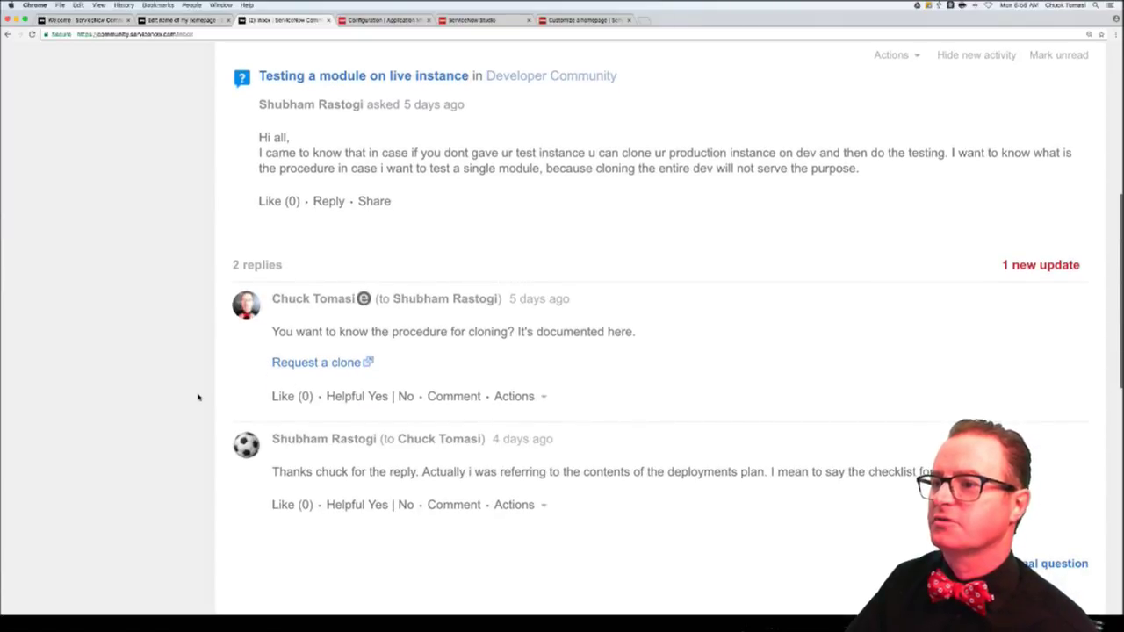
scroll(228, 413, "down", 1)
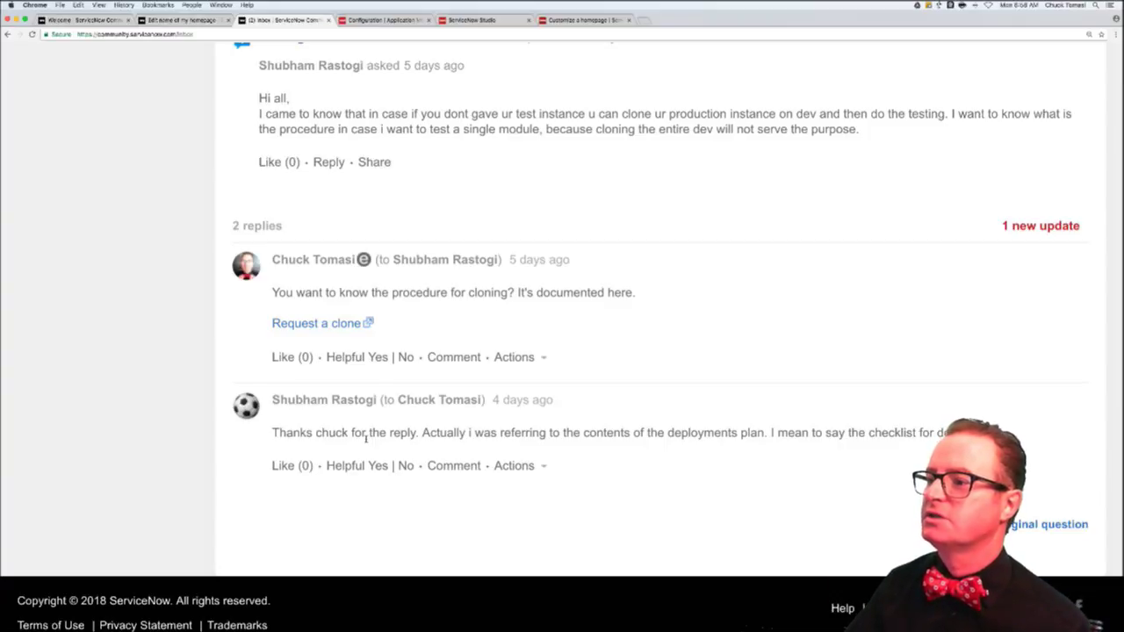
- Comment on the latest reply: export any/all records using XML from one instance and import them to the other
left_click(453, 465)
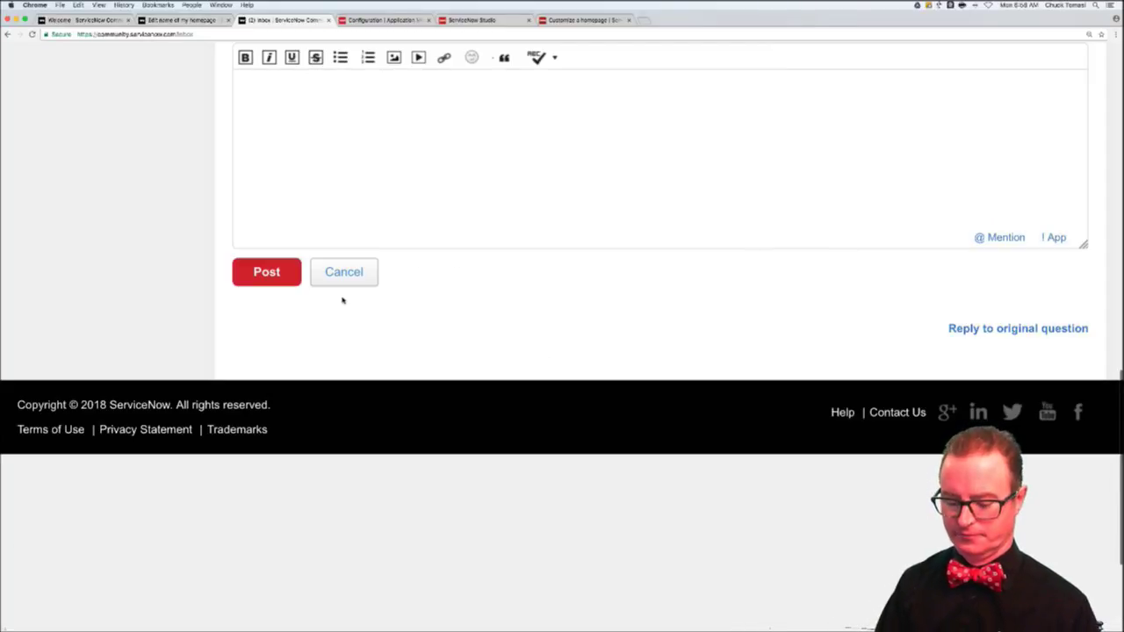
left_click(370, 203)
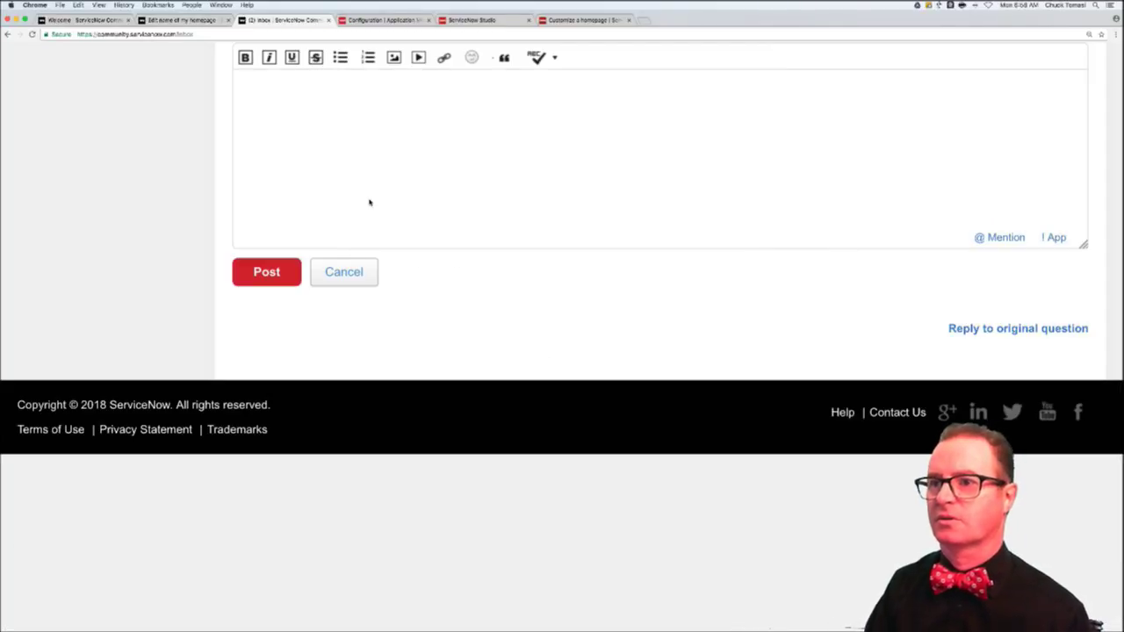
type("I'm not sure exact")
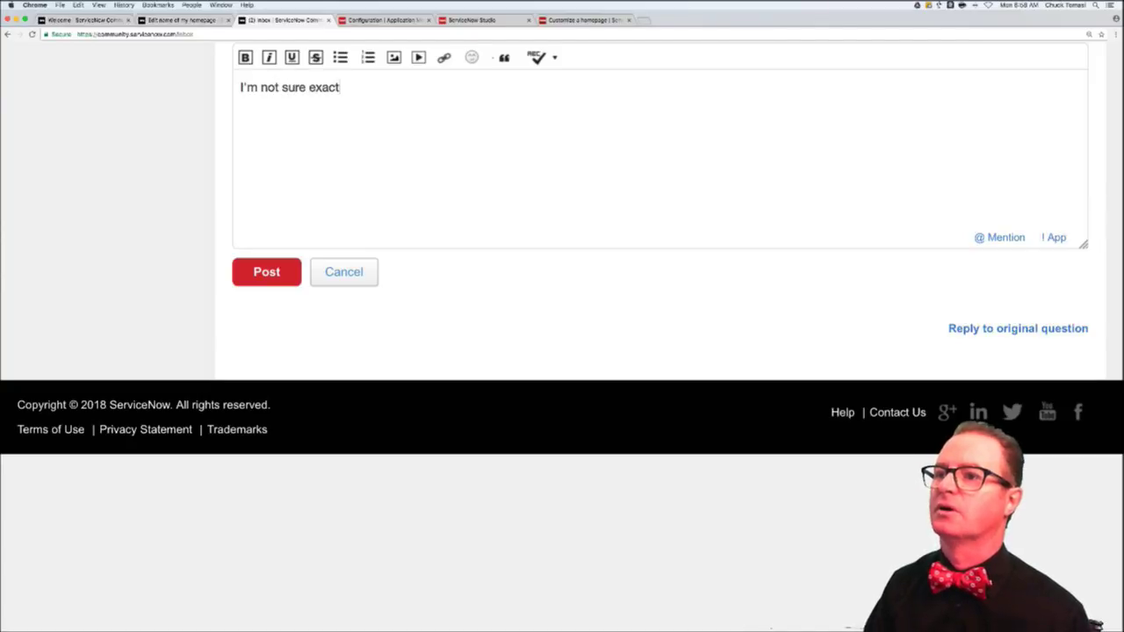
type("ly what table you a")
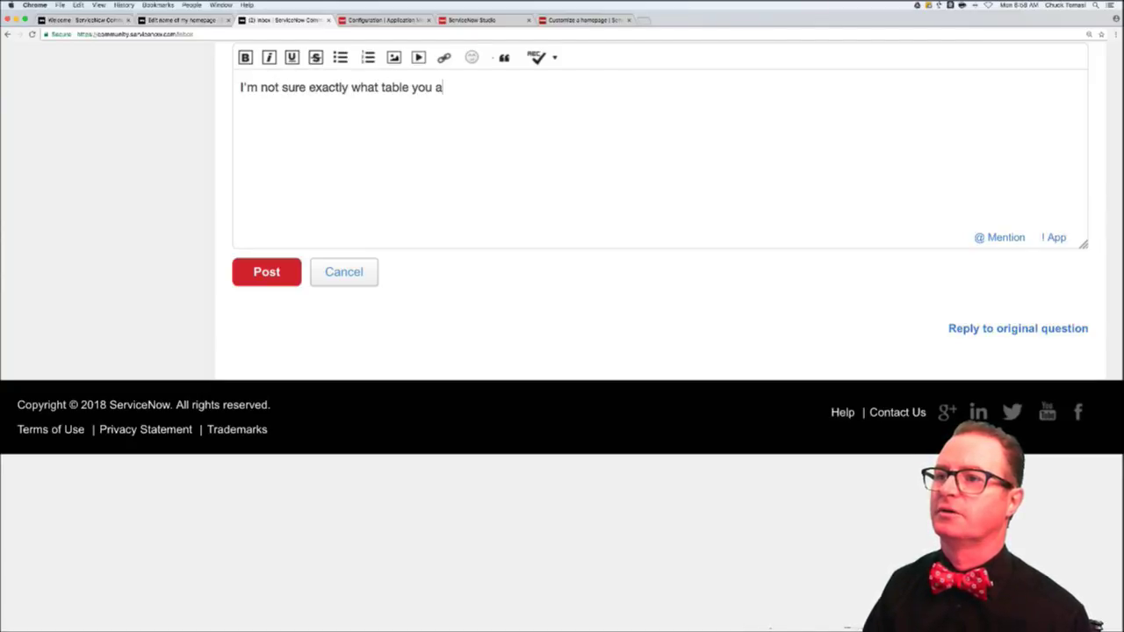
type("re refer")
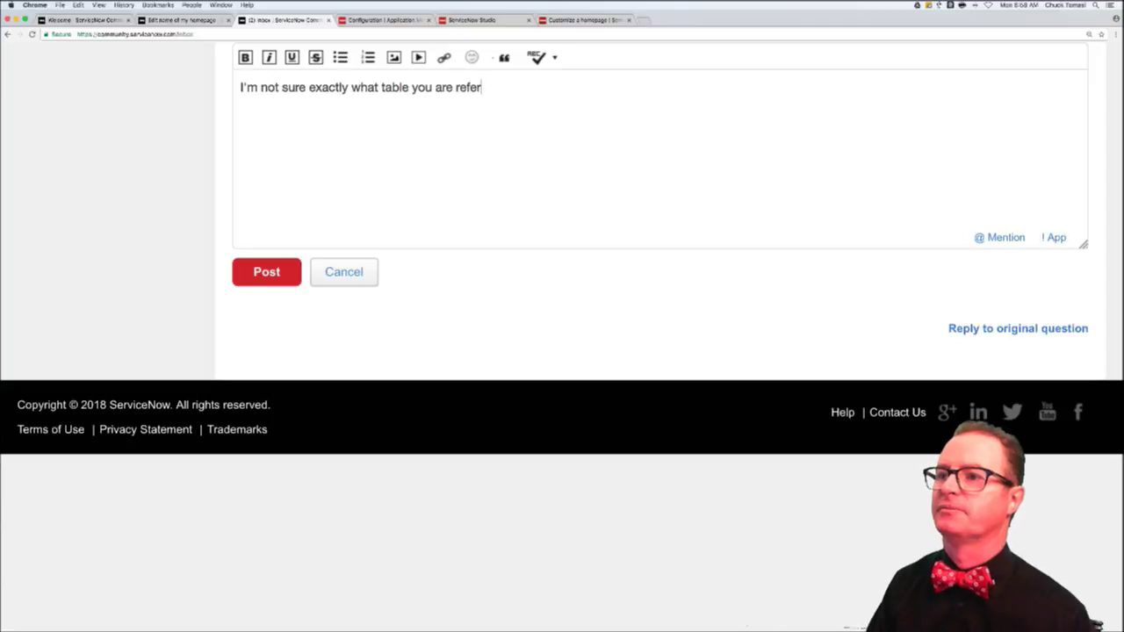
type("ring to, bho")
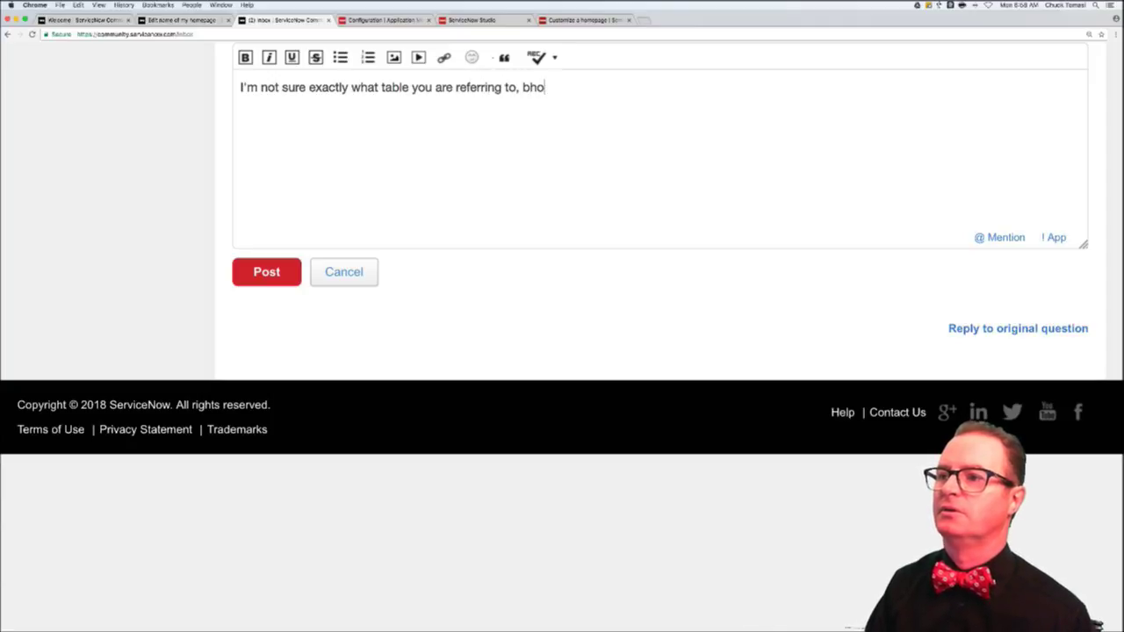
key("BackSpace")
key("BackSpace")
key("BackSpace")
type("however you sh")
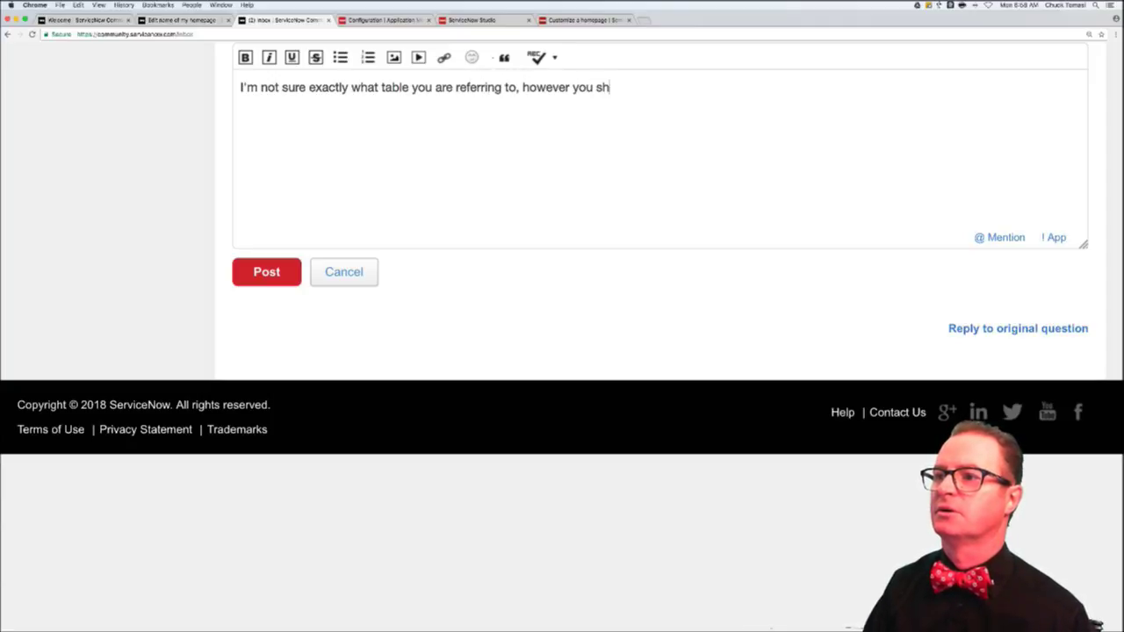
type("ould also")
key("BackSpace")
key("BackSpace")
key("BackSpace")
key("BackSpace")
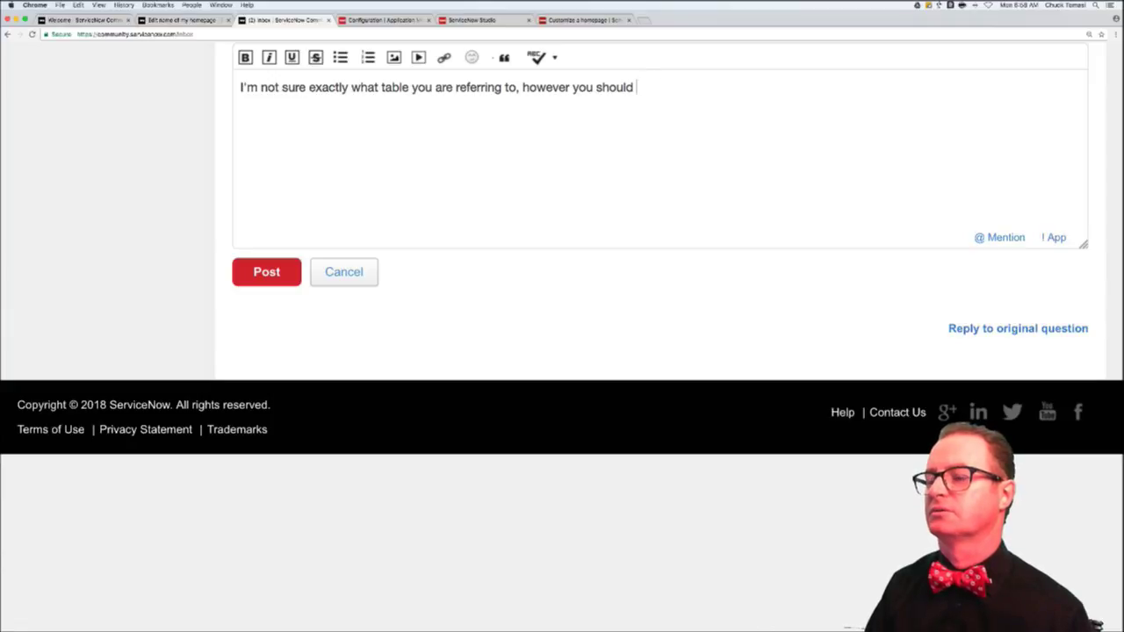
type("be able to export a")
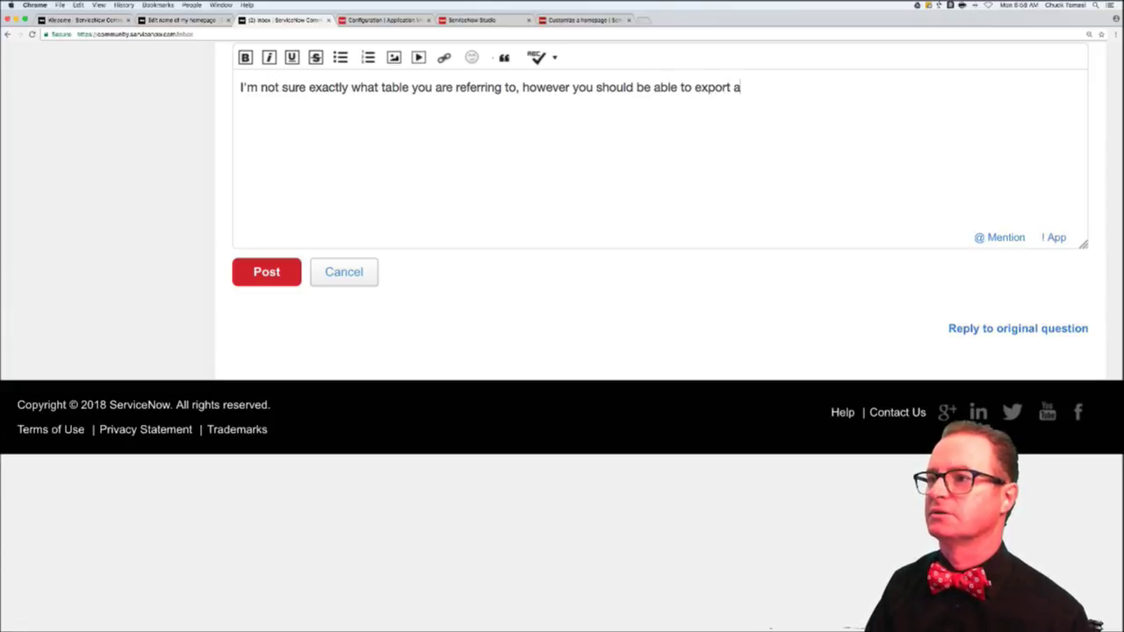
type("ny/all reco")
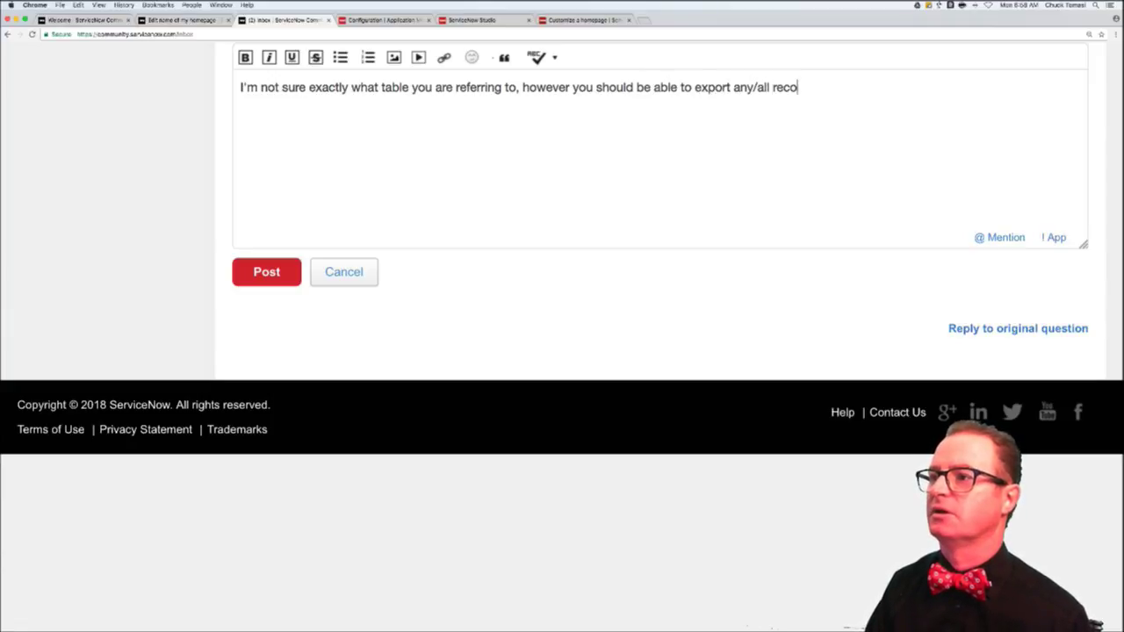
type("rds using XML and")
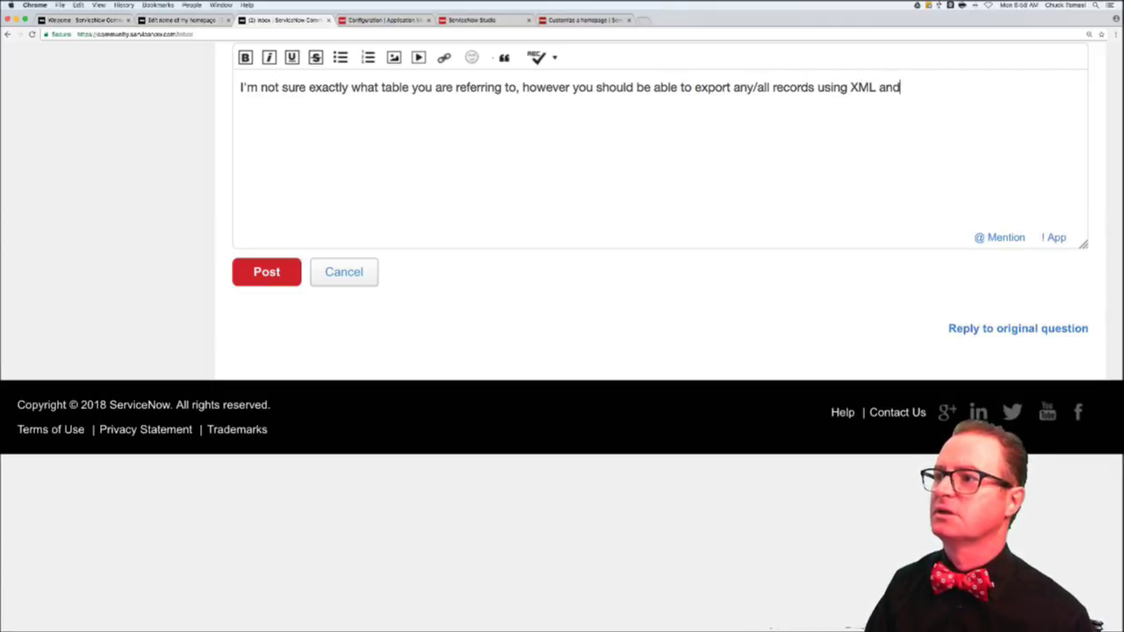
key("BackSpace")
key("BackSpace")
key("BackSpace")
type("from one inst")
type("ance")
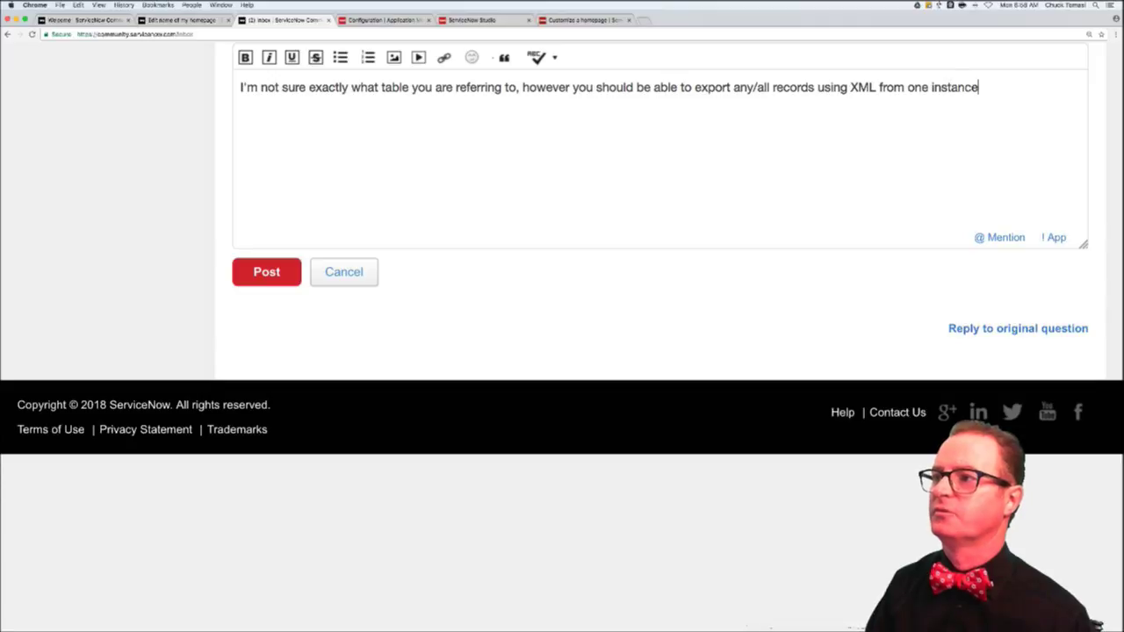
type(" and import them t")
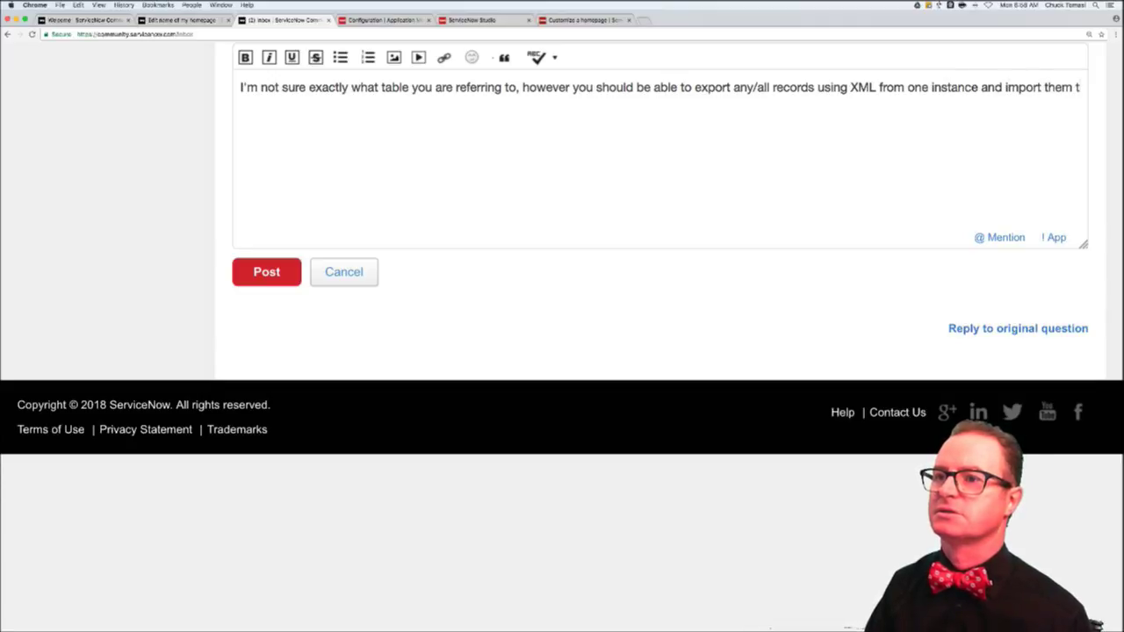
type("o the other instance.")
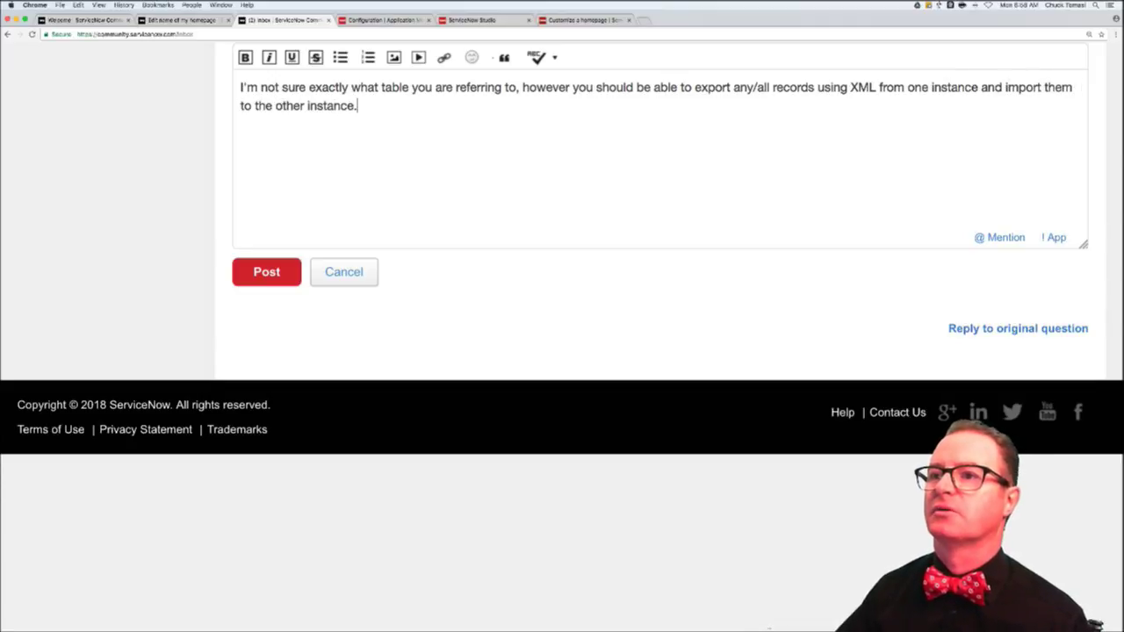
key("Return")
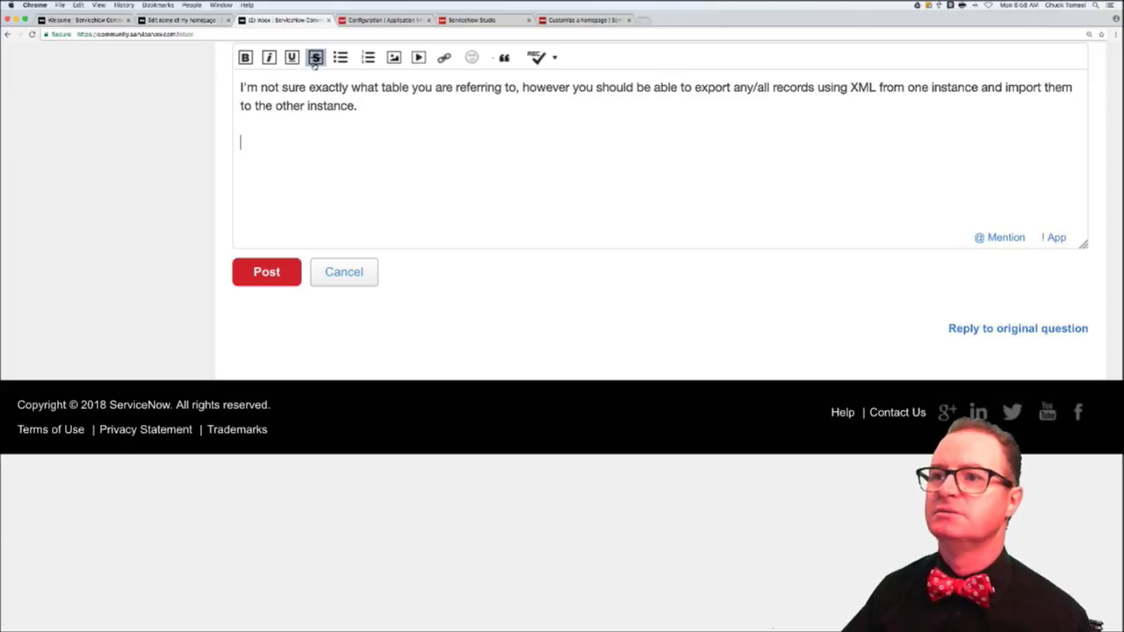
- Switch to the Configuration application menu page and dismiss the Title column sorting options
left_click(377, 20)
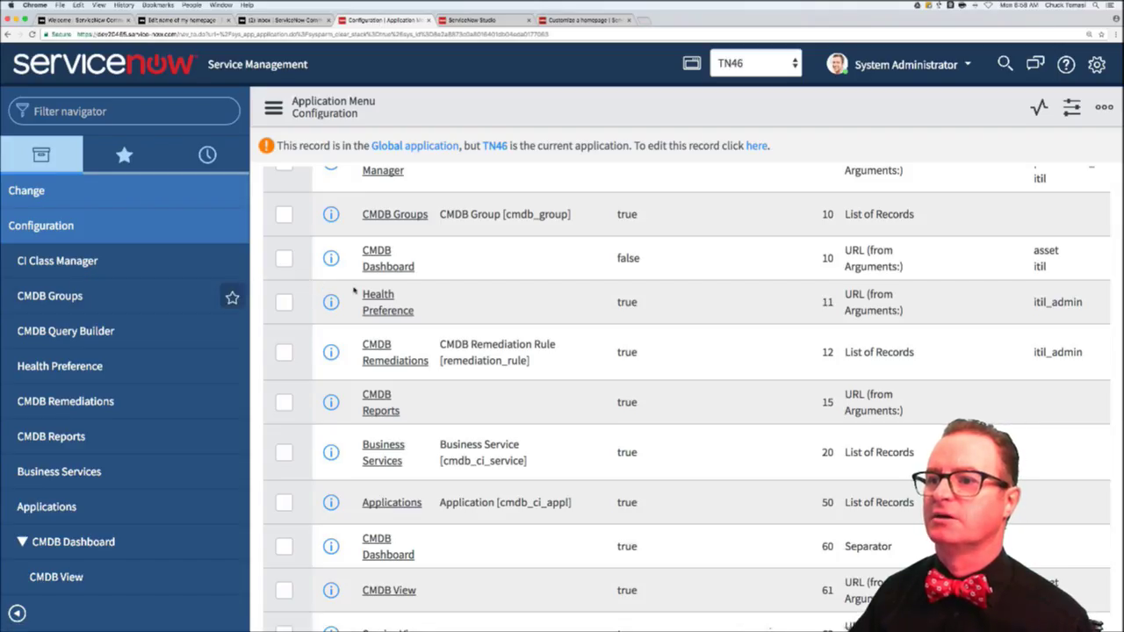
scroll(361, 295, "up", 2)
scroll(361, 295, "up", 5)
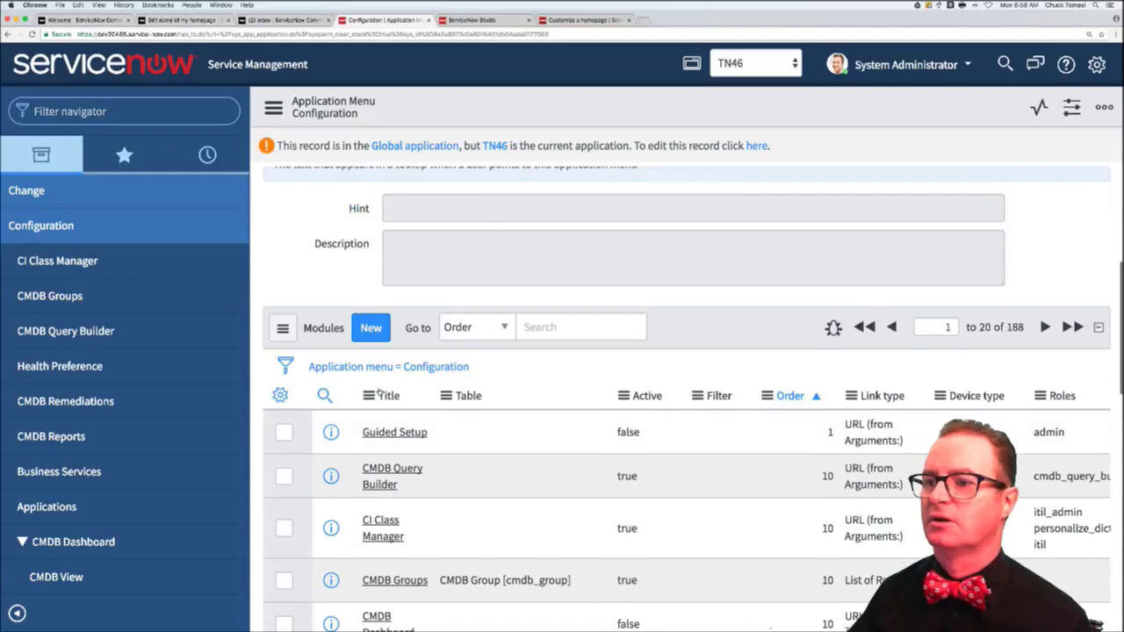
left_click(370, 399)
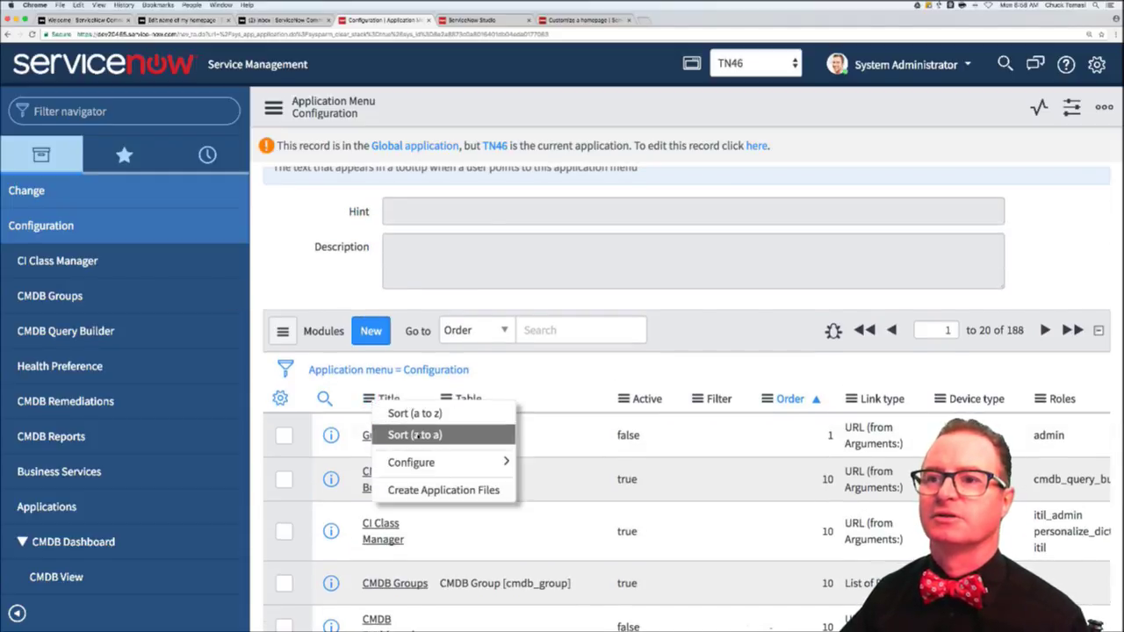
key("Escape")
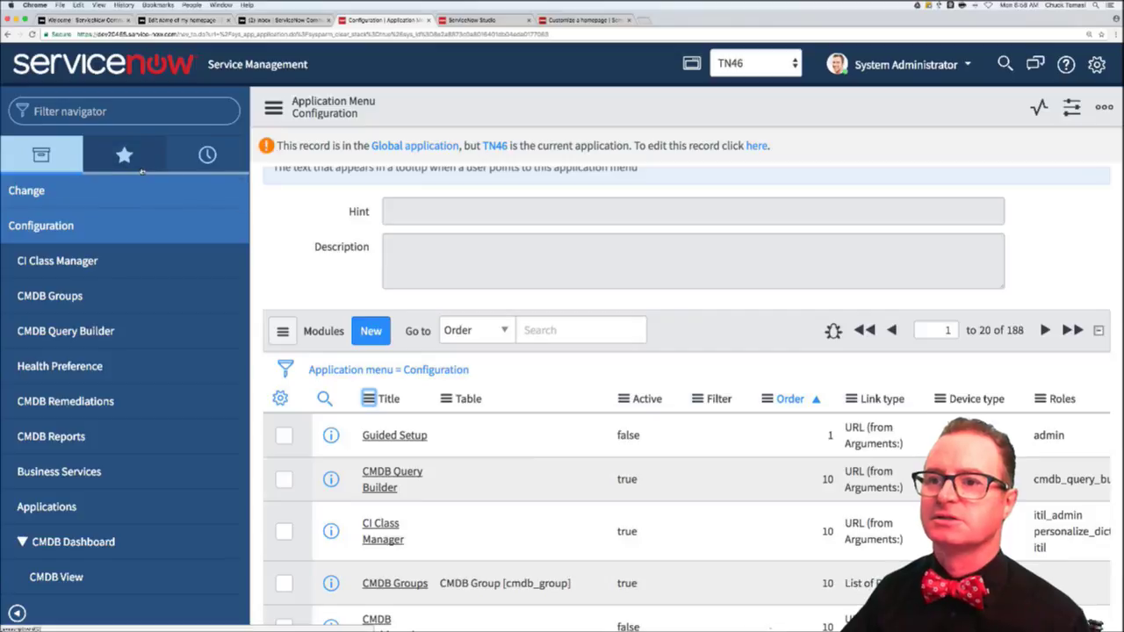
- Open Incident - Open from Favorites and show the incidents list's actions menu
left_click(124, 156)
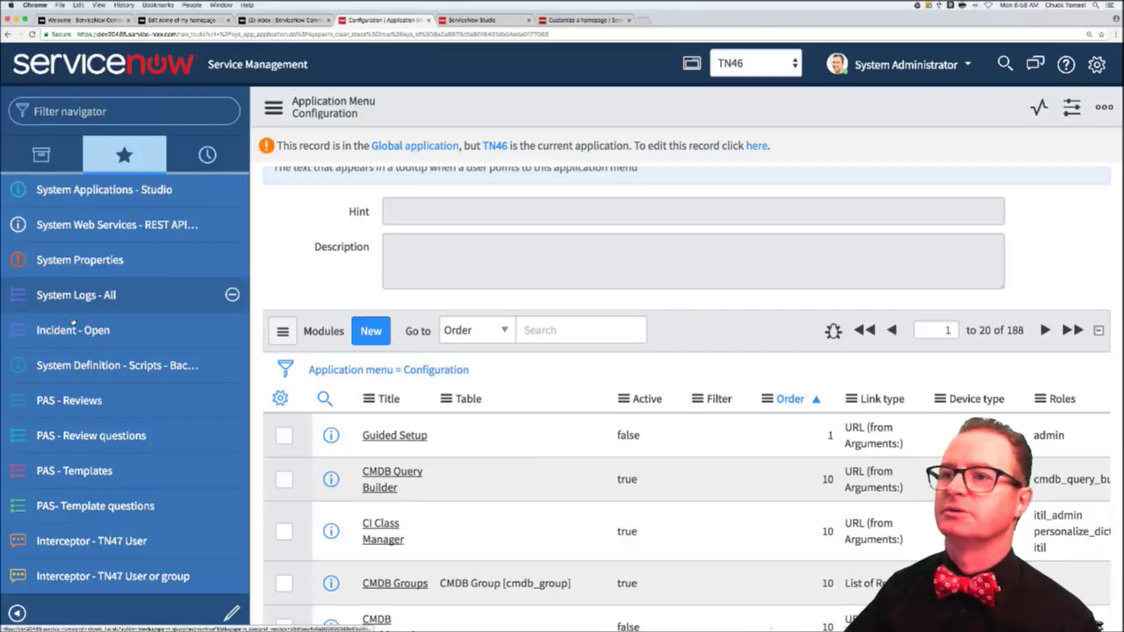
left_click(73, 329)
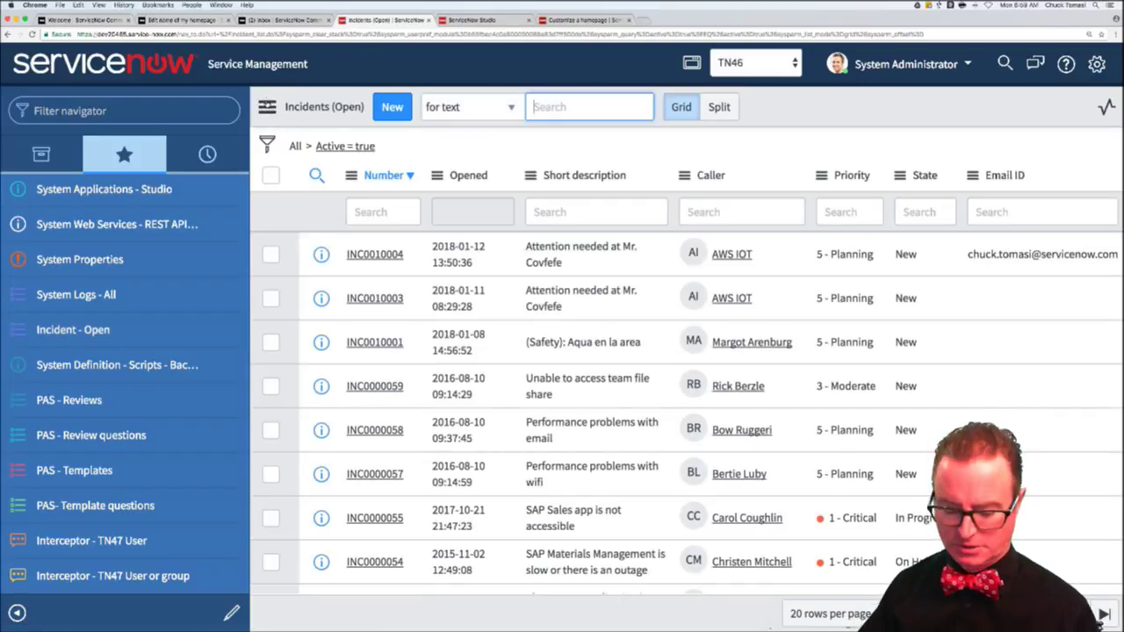
left_click(267, 106)
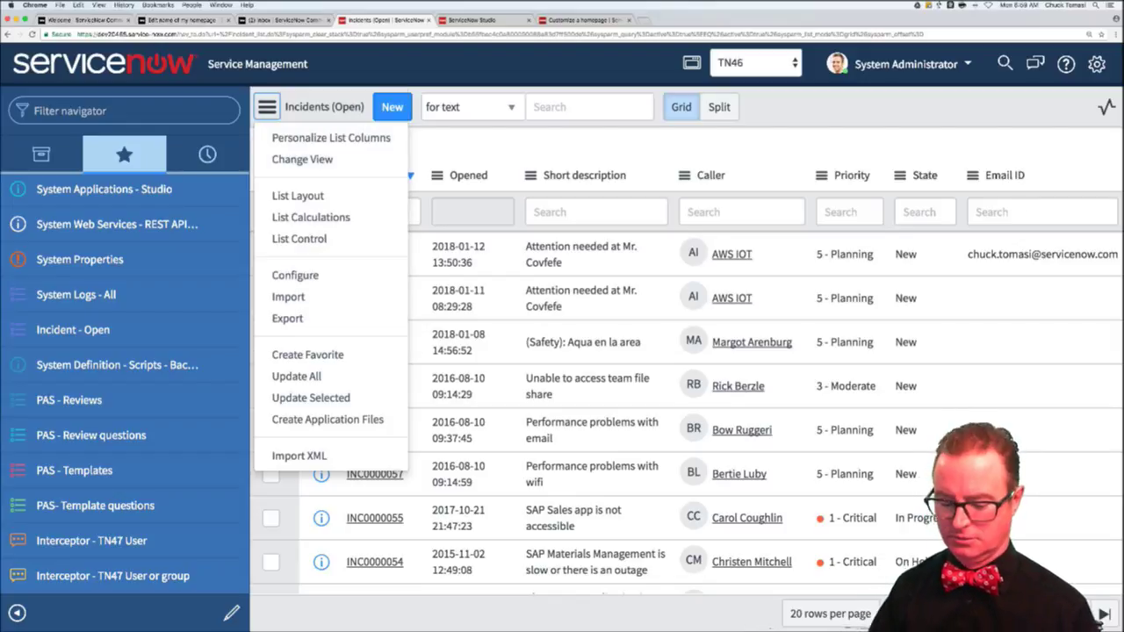
left_click(253, 23)
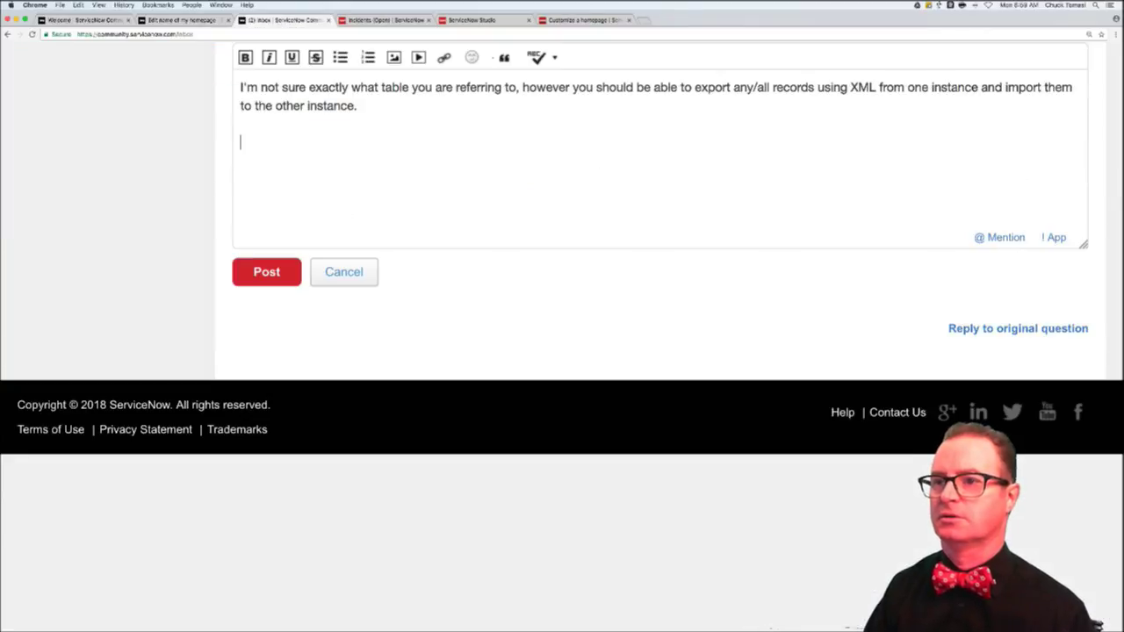
- Add 'Here's a couple screenshots how to export the XML of the incident table...' and paste the Incidents menu screenshot
type("Here's a coup")
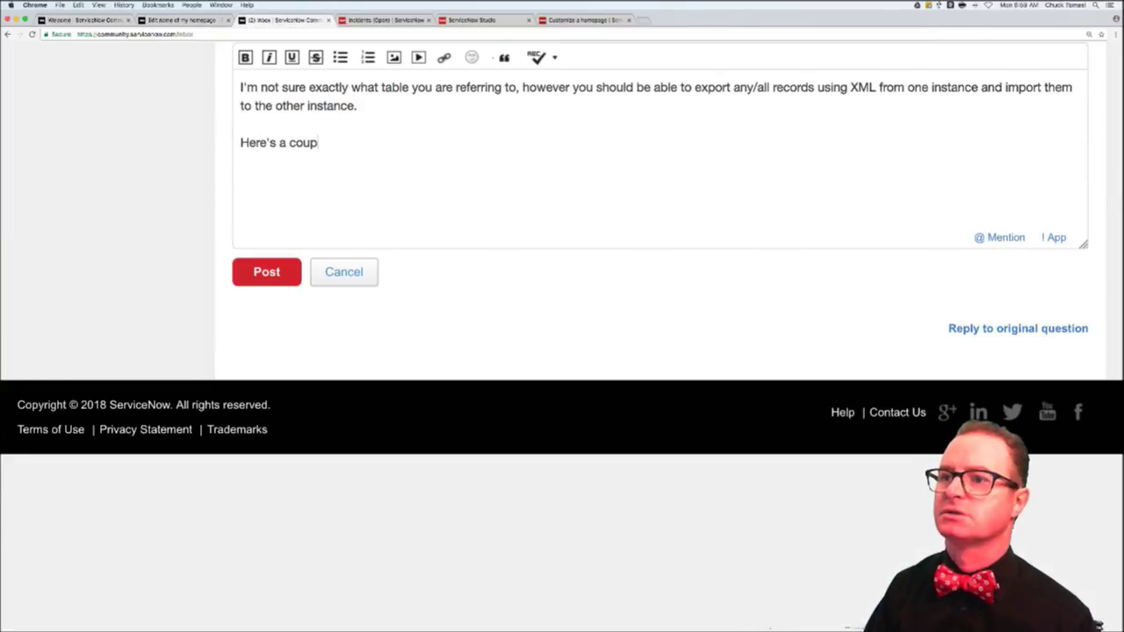
type("le screenshots ")
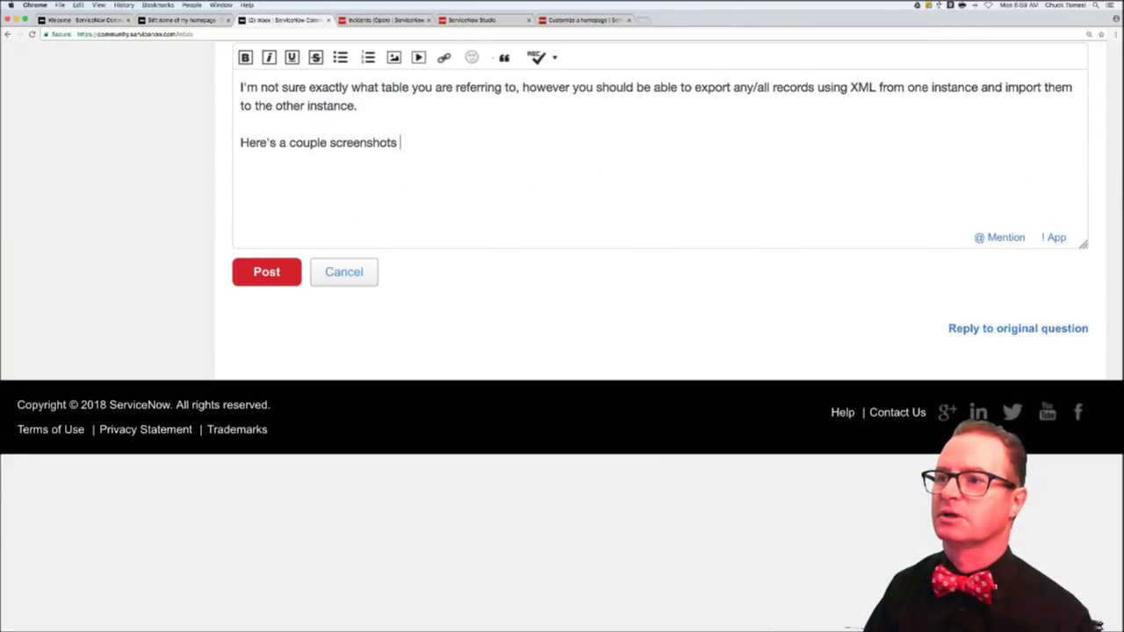
type("how to export the ")
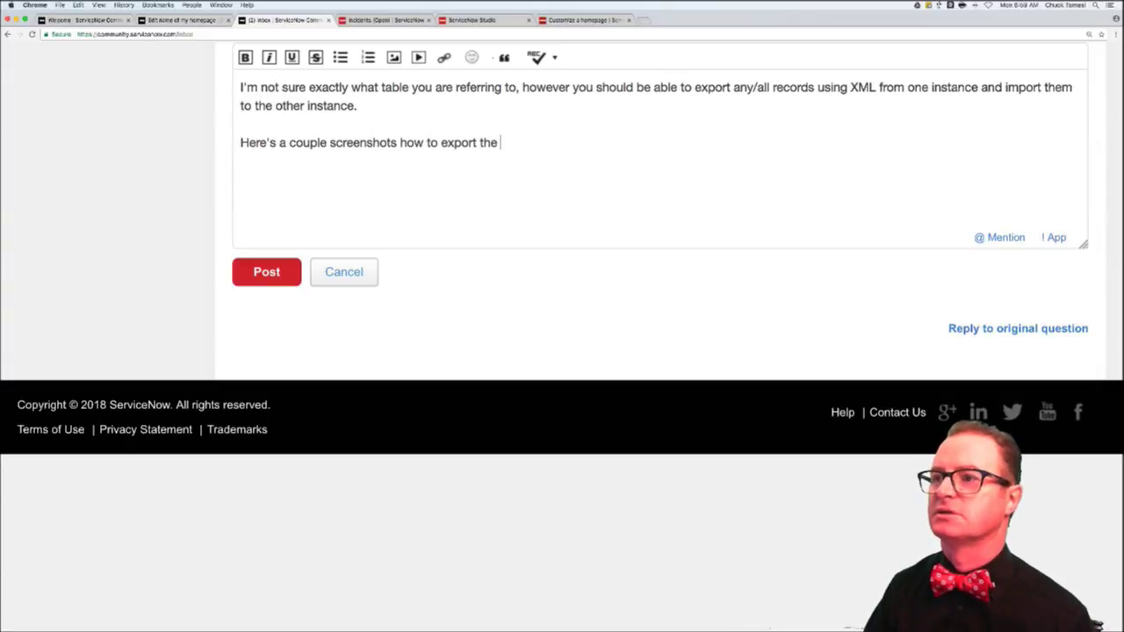
type("XML of the incid")
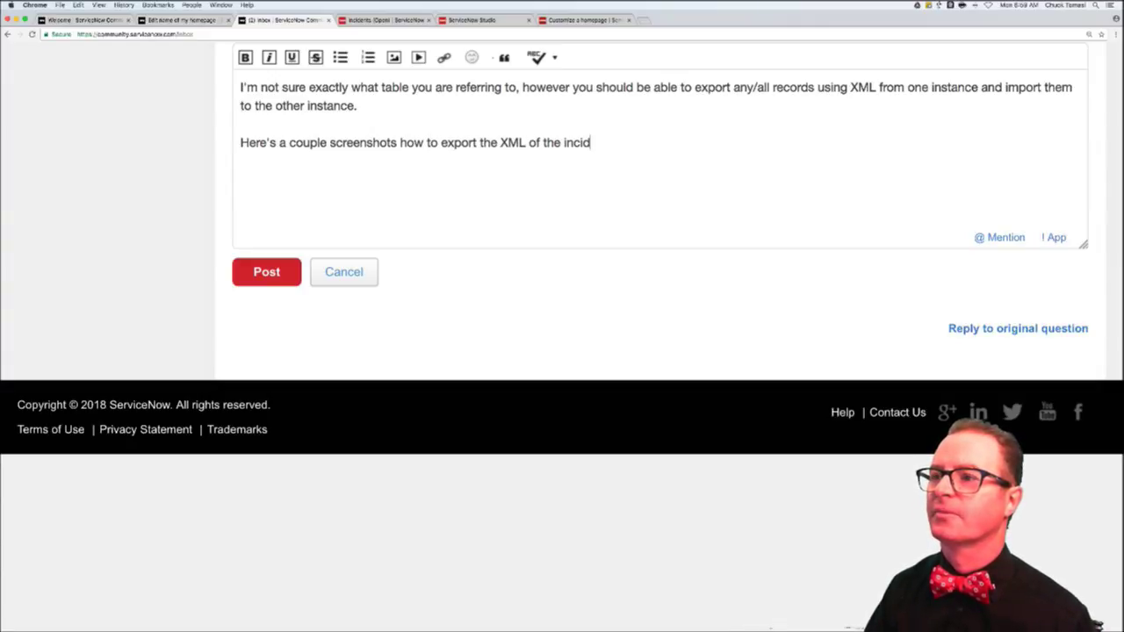
type("ent table..")
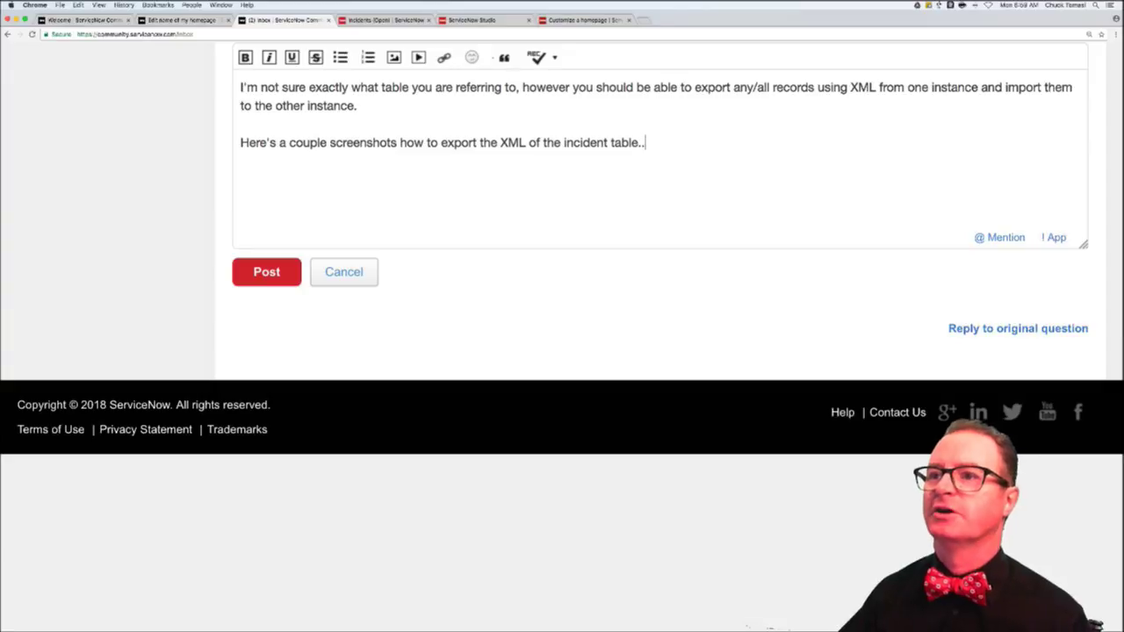
type(".")
key("Return")
key("Return")
key("ctrl+v")
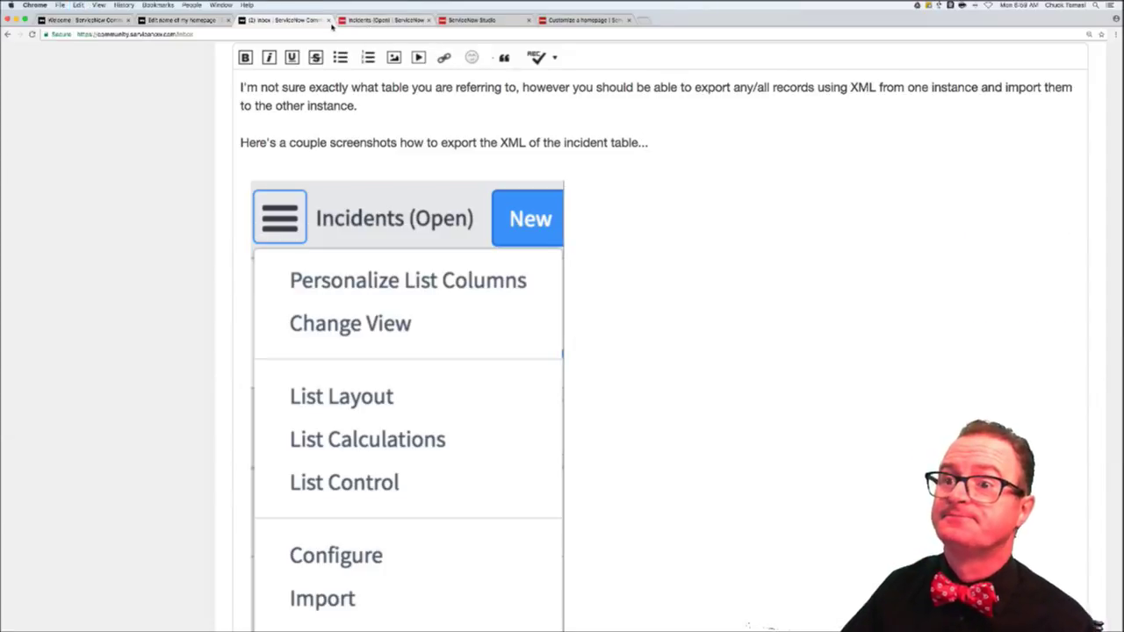
left_click(196, 23)
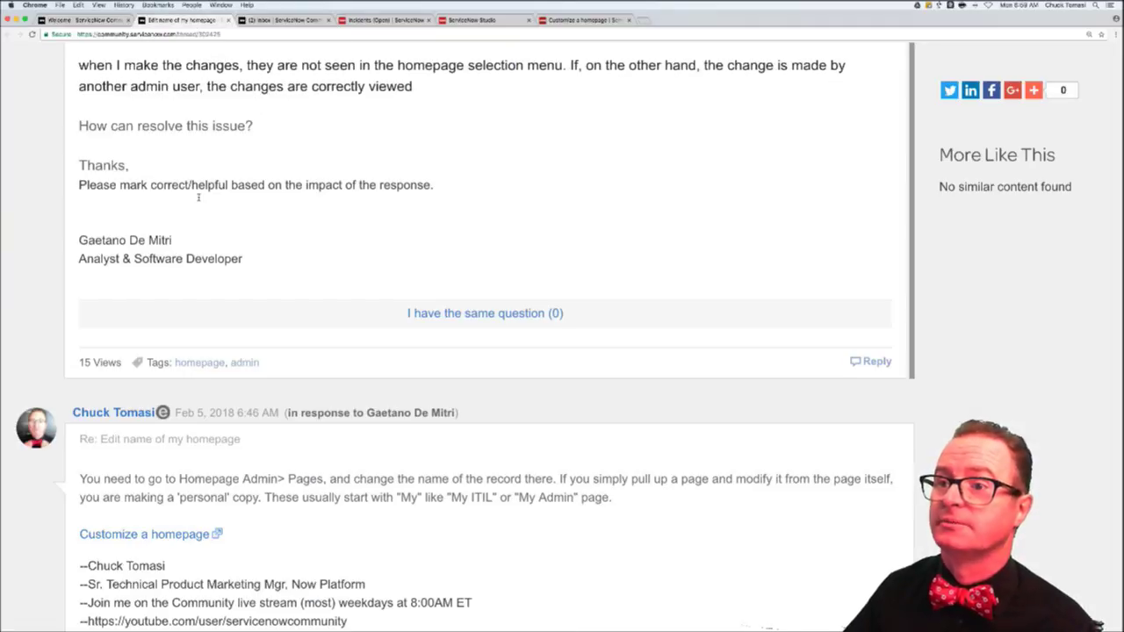
- Bring up the Choose Export Format options via Export in the open incidents list menu
left_click(380, 21)
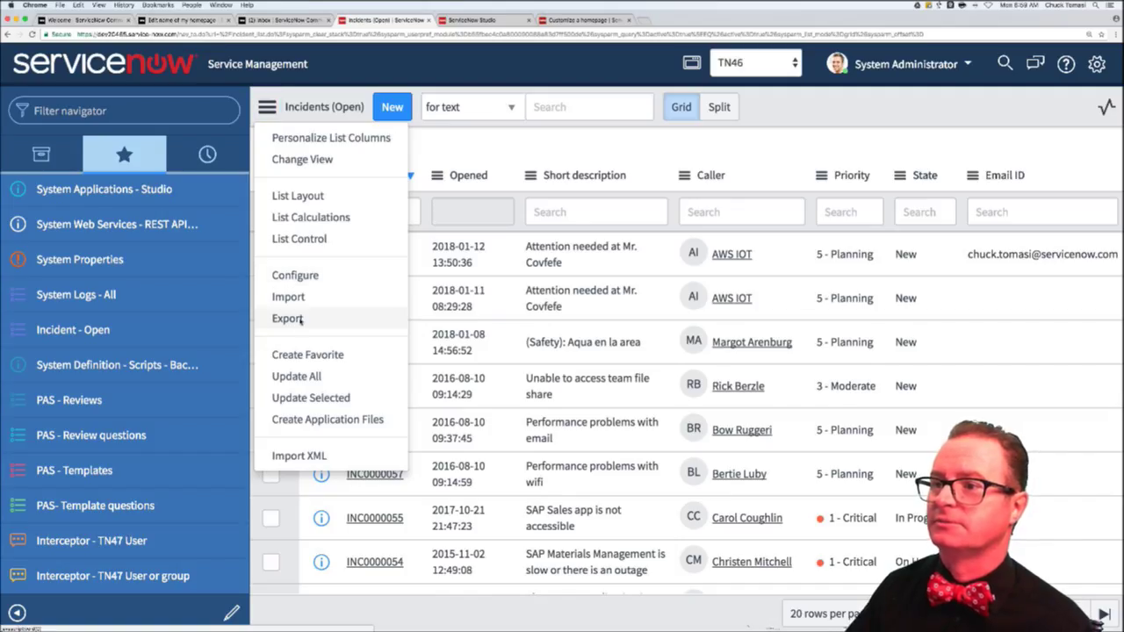
left_click(295, 320)
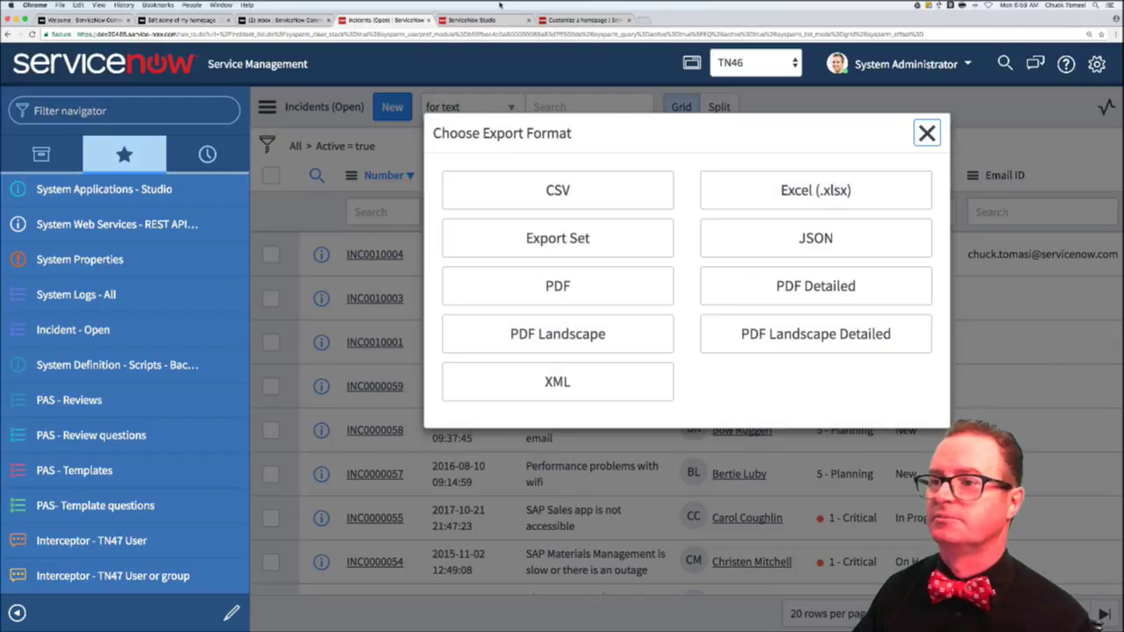
left_click(321, 25)
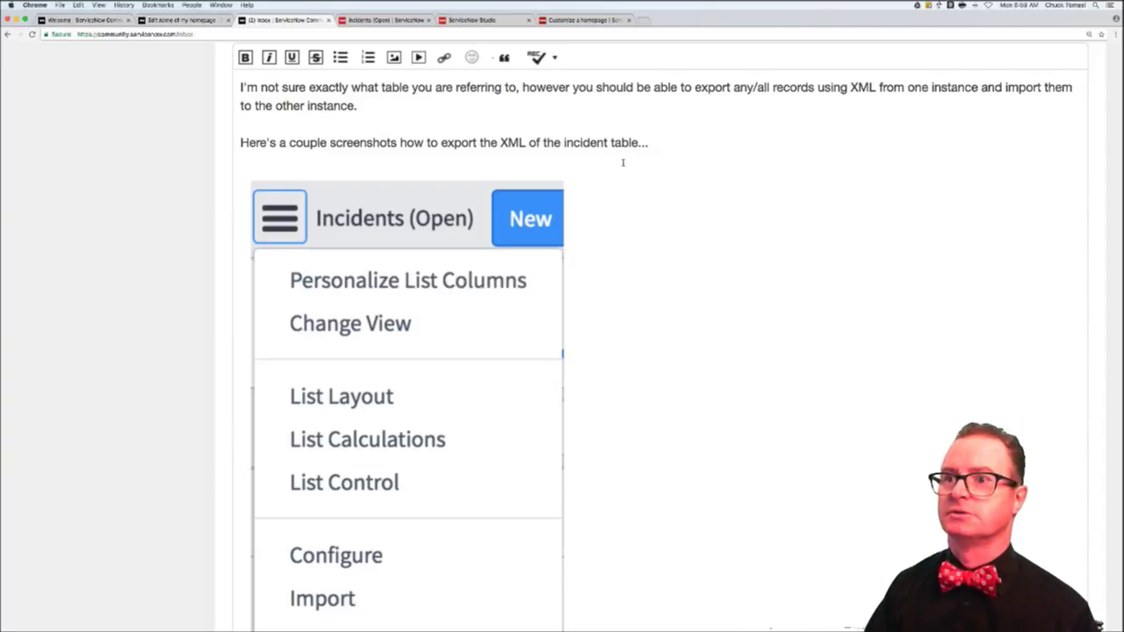
- Add the line 'Use the list menu to choose Export… your mileage may vary' below the intro
left_click(589, 164)
key("Return")
type("Use t")
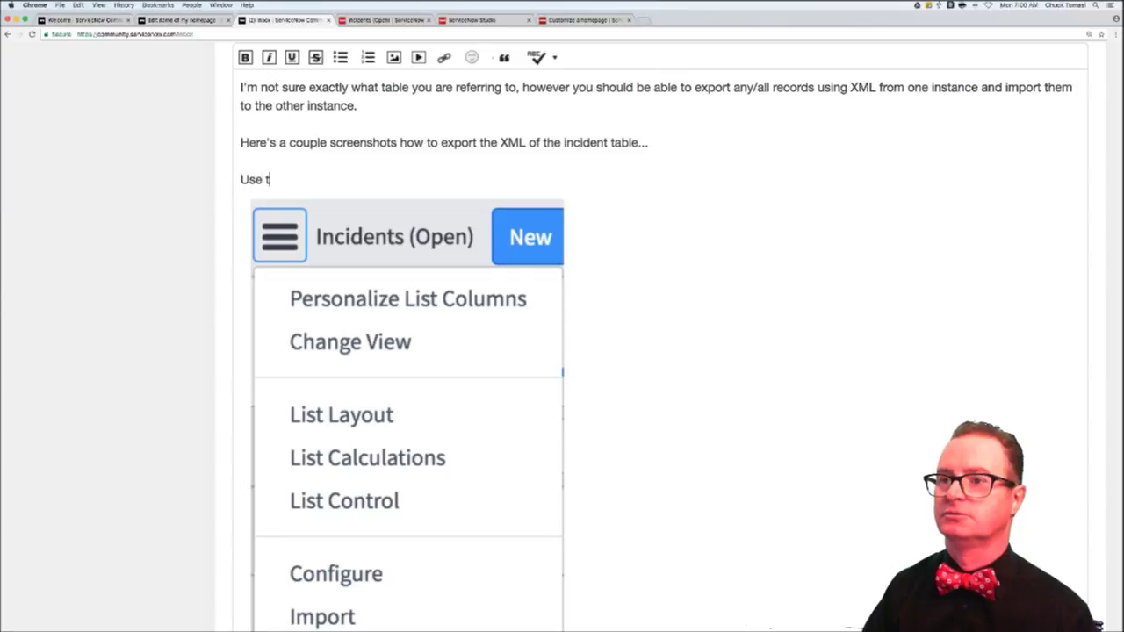
type("he list menu")
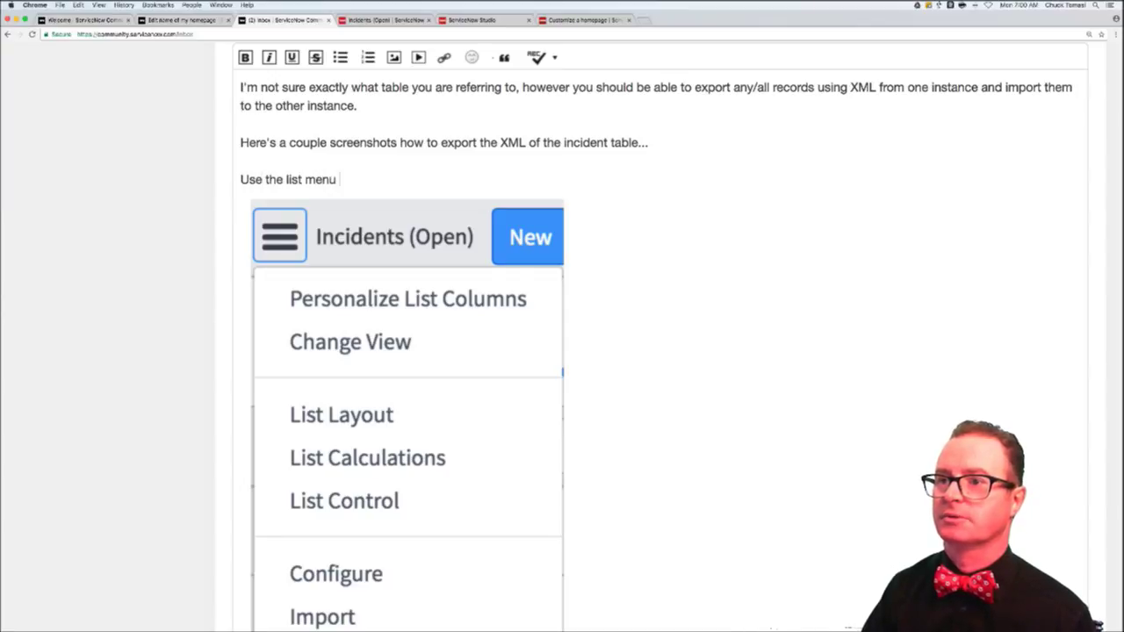
type(" to choose Exp")
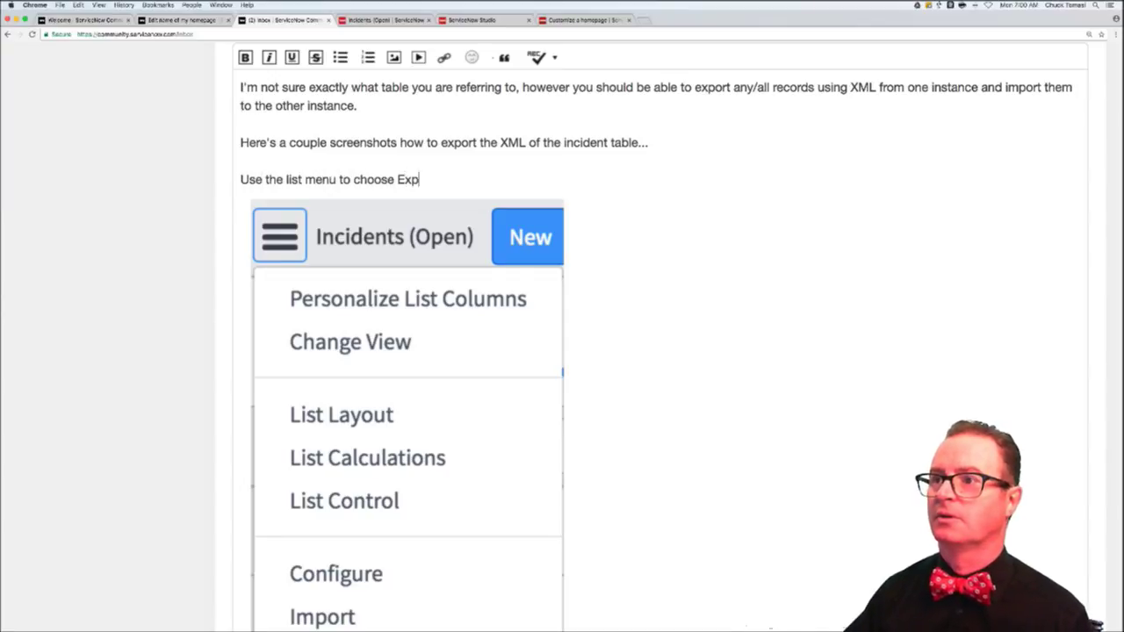
type("ort")
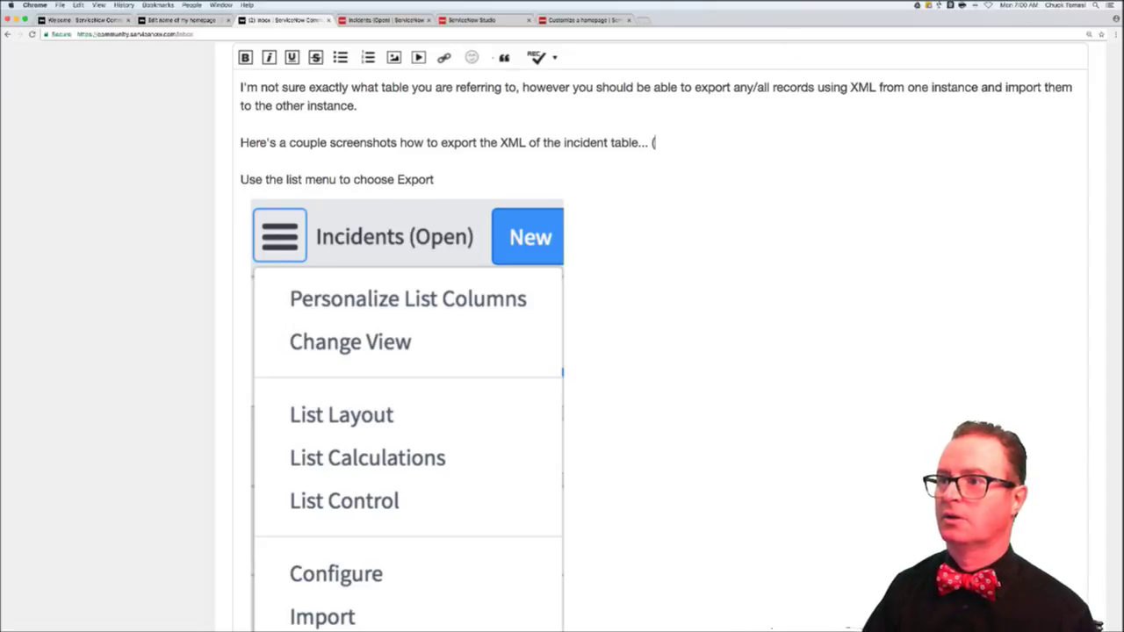
type("list v3 shown ")
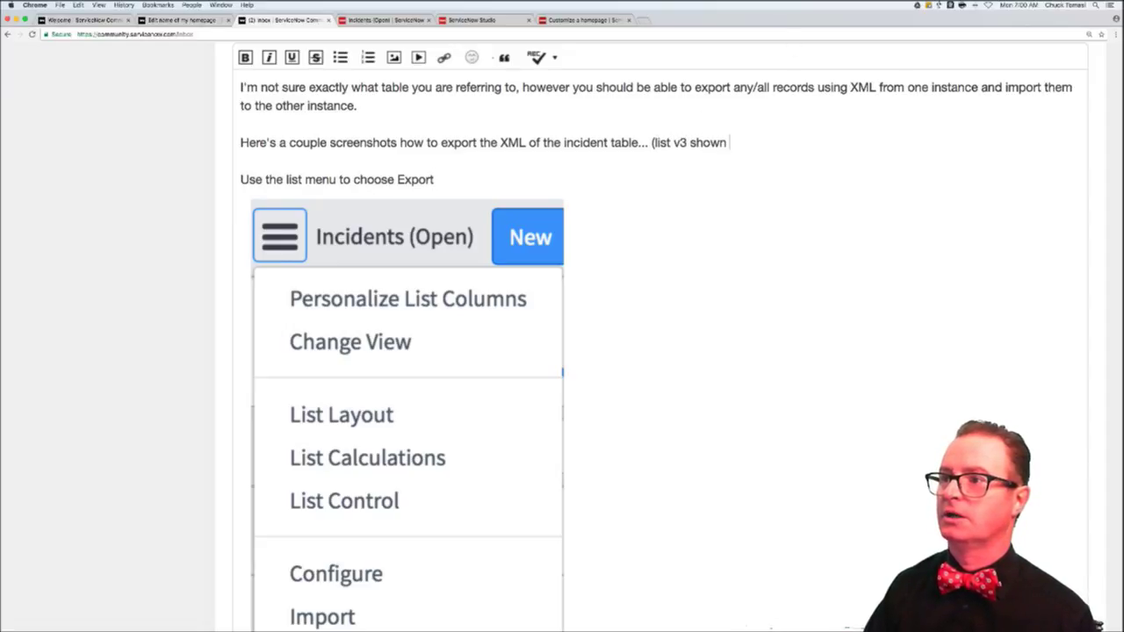
type("here, your m")
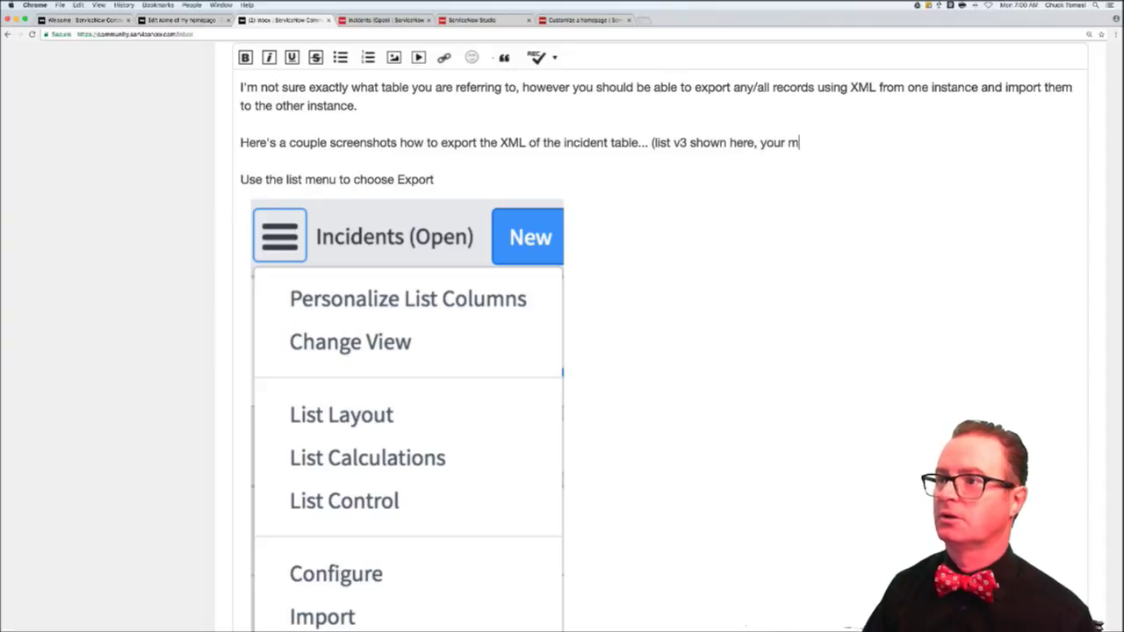
type("ile")
key("BackSpace")
key("BackSpace")
type("lage ")
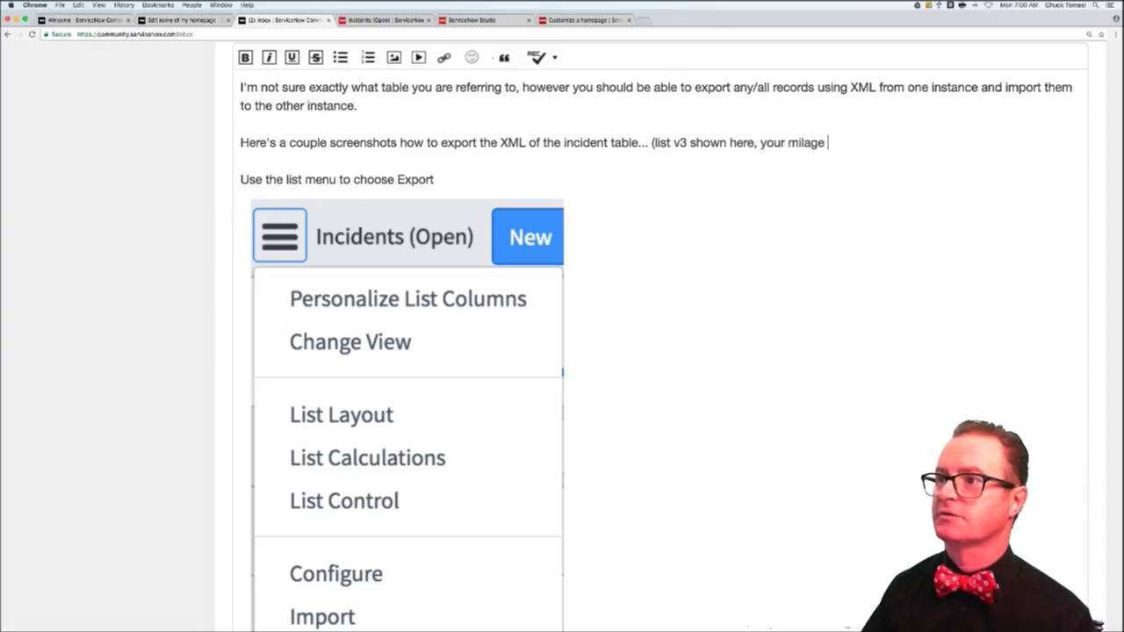
type("may vary.")
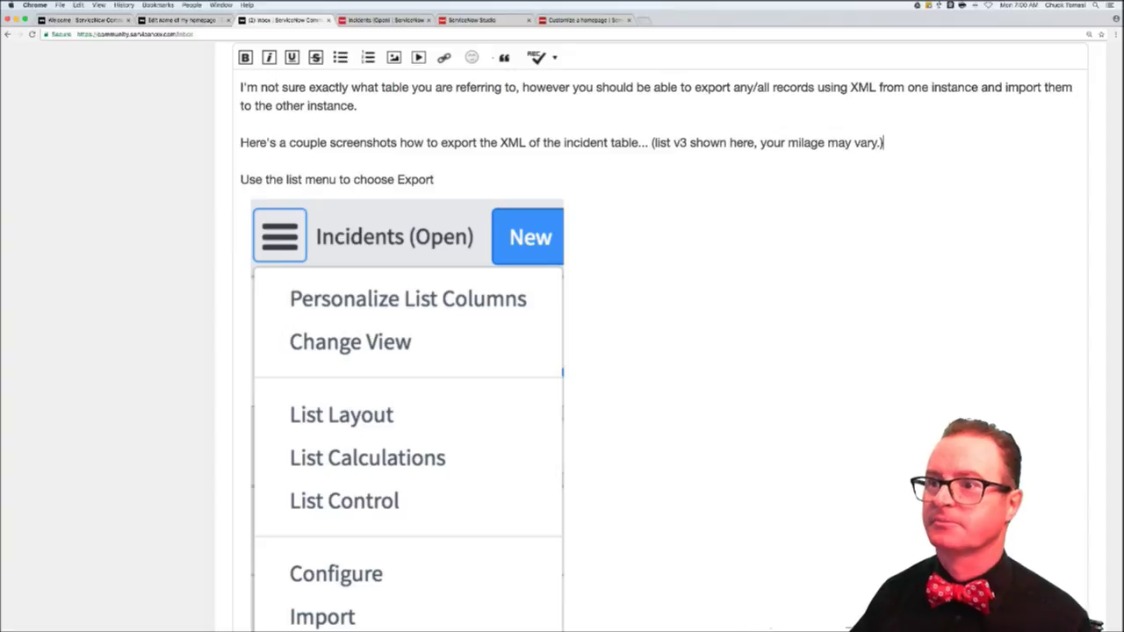
scroll(589, 324, "down", 10)
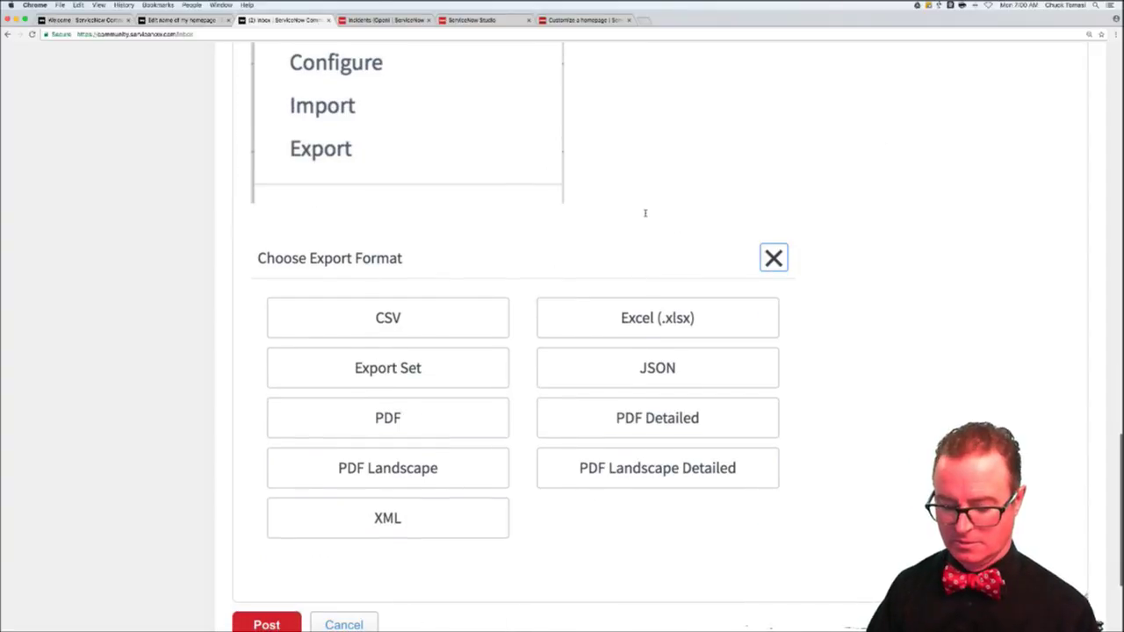
- Add 'Click XML, then click Download' below the first screenshot and post the reply
left_click(644, 213)
key("Return")
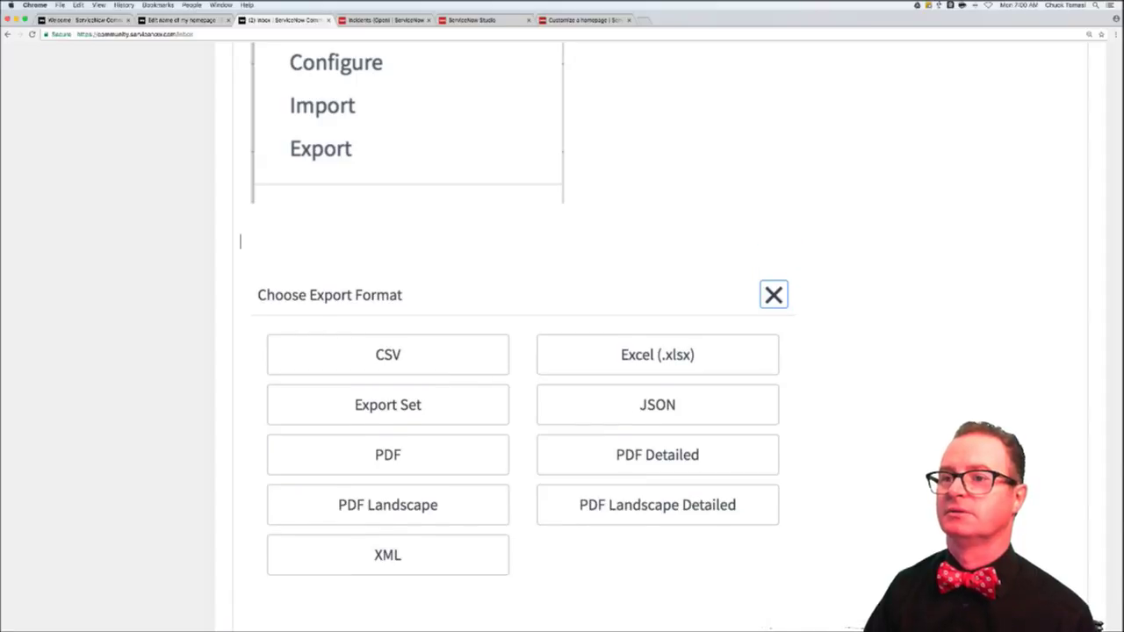
type("Click XML,")
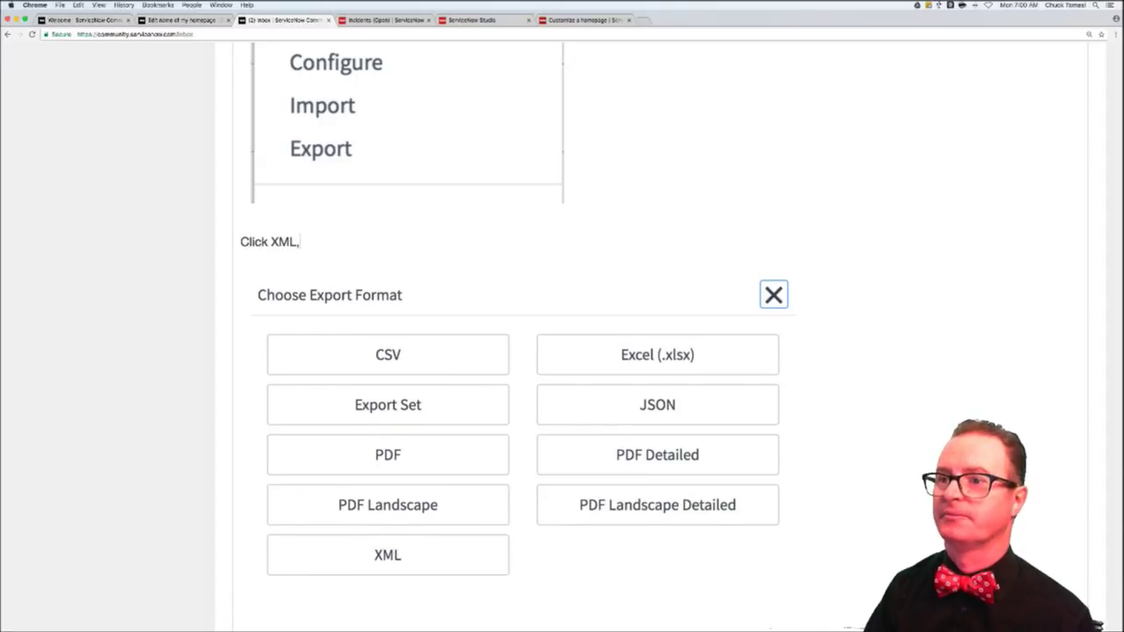
type(" then click Downoa")
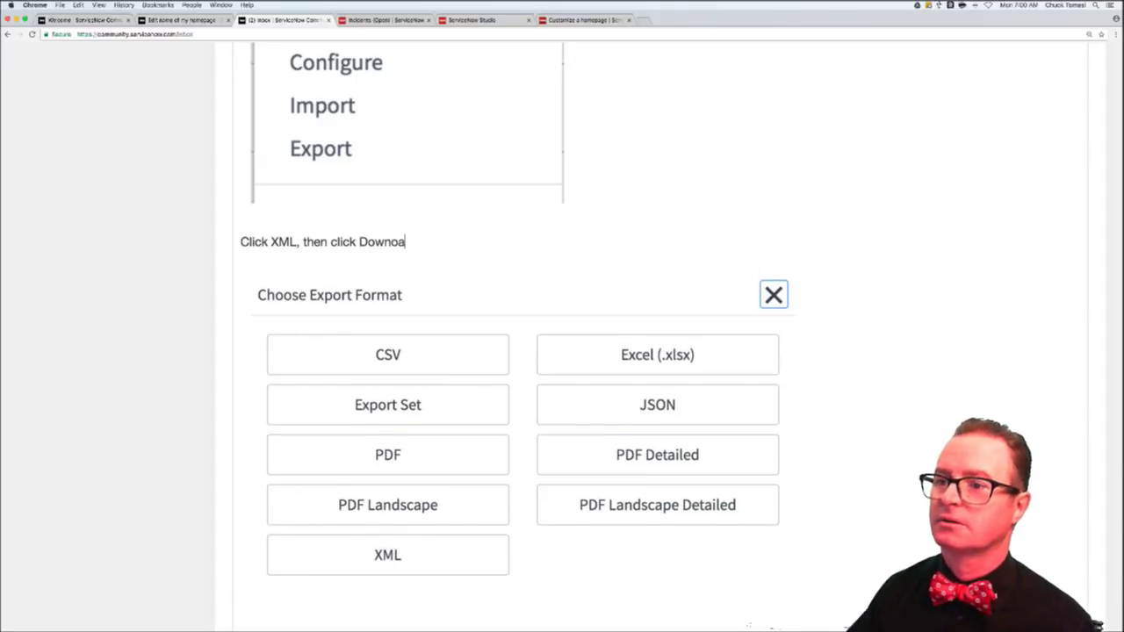
key("BackSpace")
key("BackSpace")
type("load")
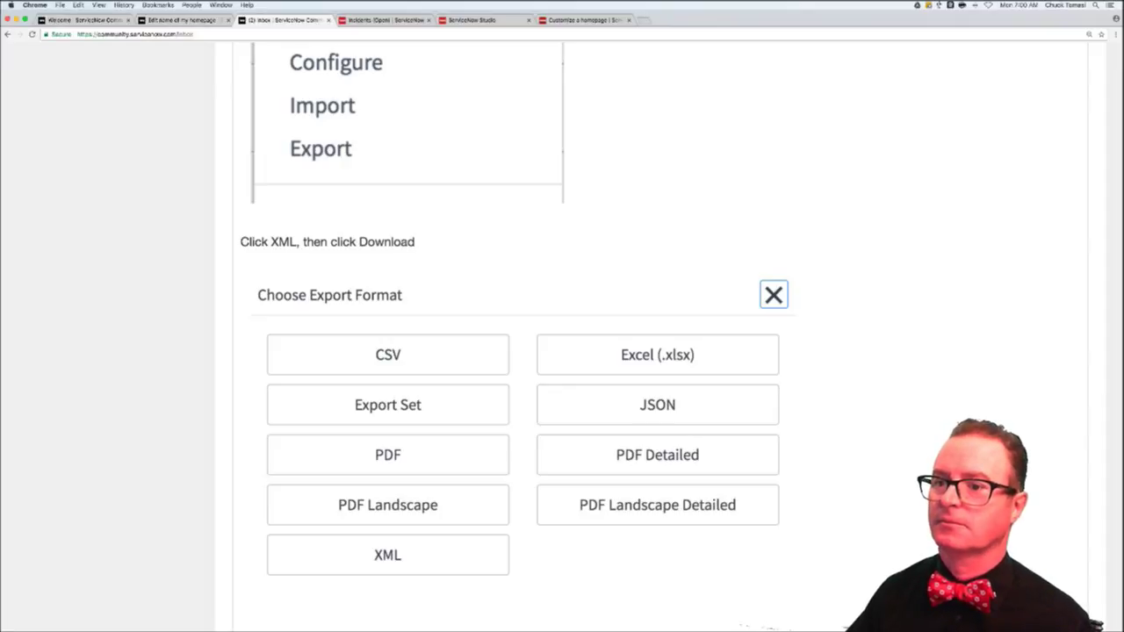
scroll(248, 394, "down", 3)
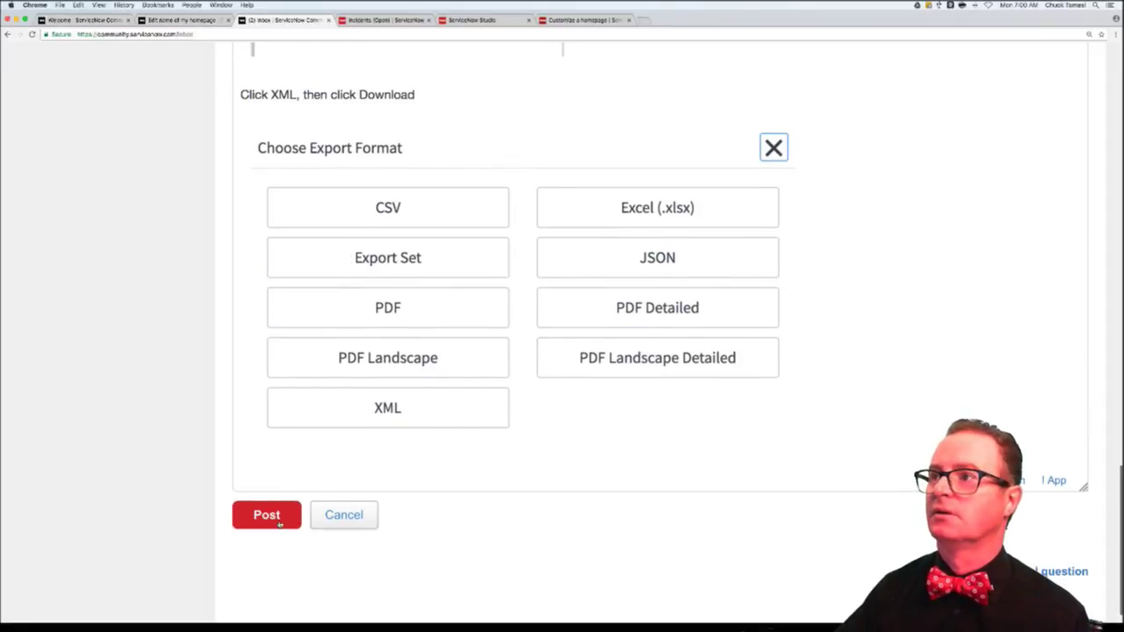
left_click(279, 525)
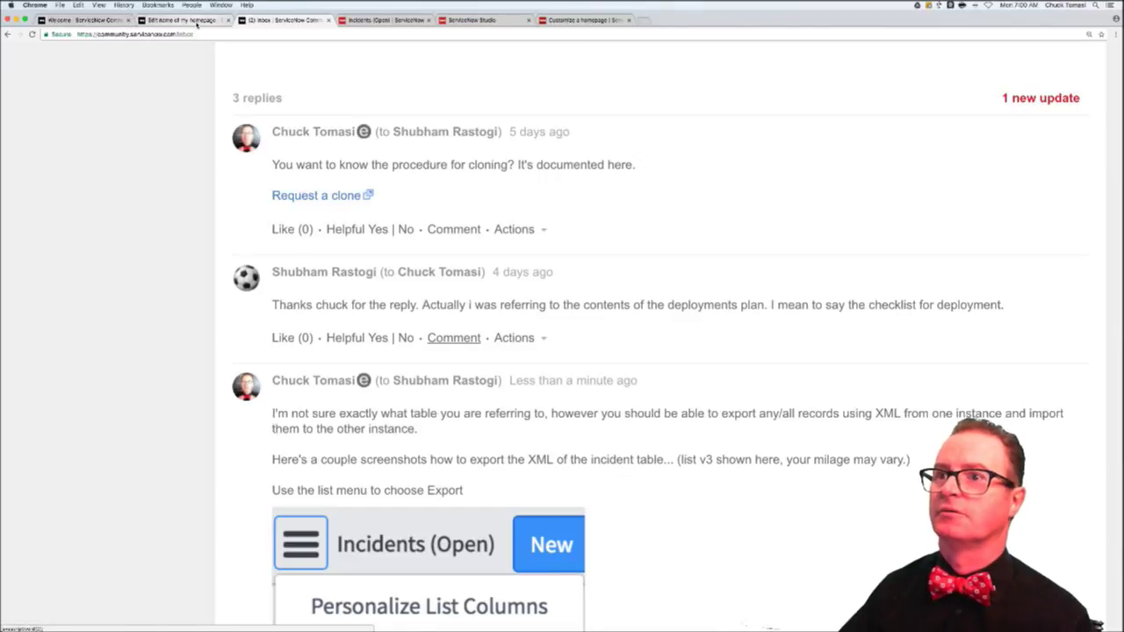
- Close the homepage-renaming thread and open 'How to push data from one form to another form?' from the inbox
left_click(197, 21)
key("super+w")
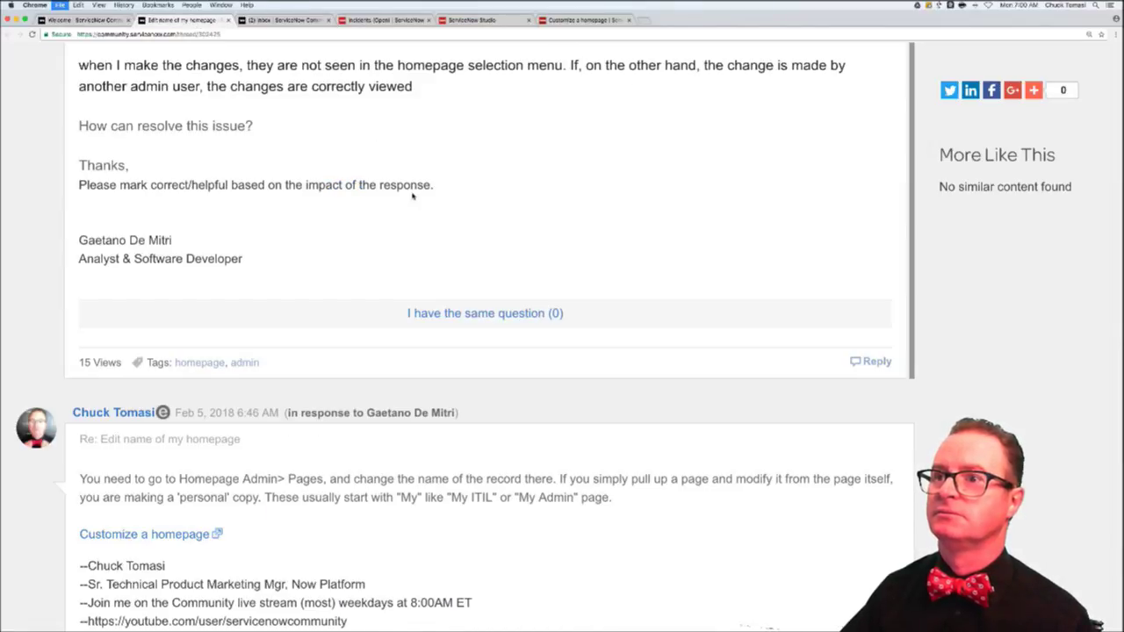
scroll(277, 106, "up", 10)
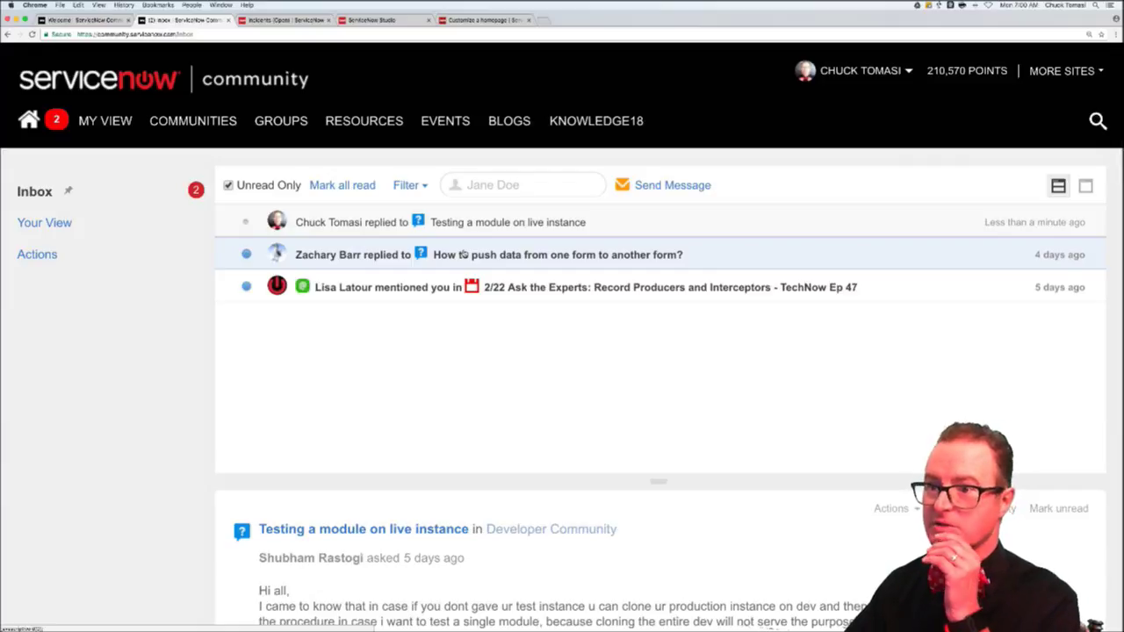
left_click(454, 253)
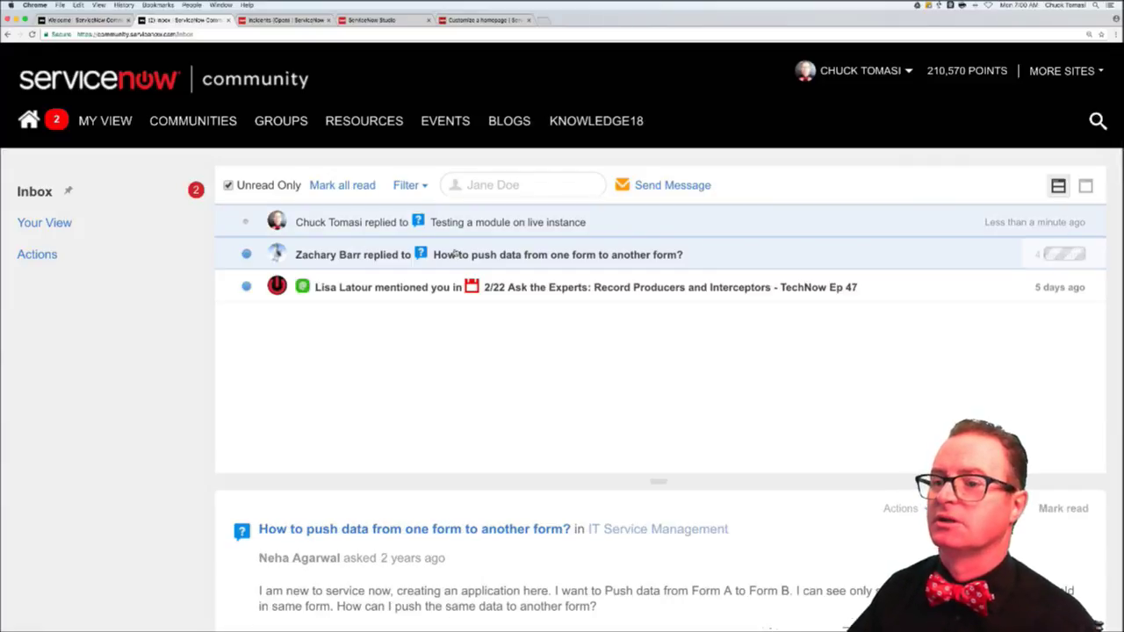
- Review the post's 'Order Date' business rule screenshots on proc_po_item, then start a comment on it
scroll(439, 567, "down", 5)
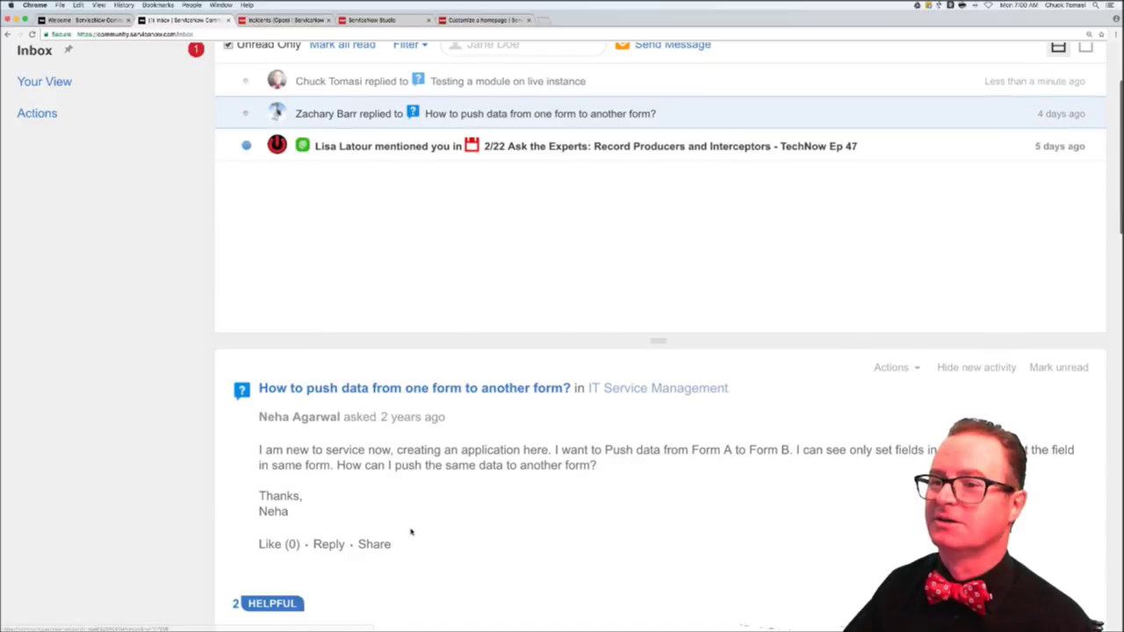
scroll(436, 351, "down", 8)
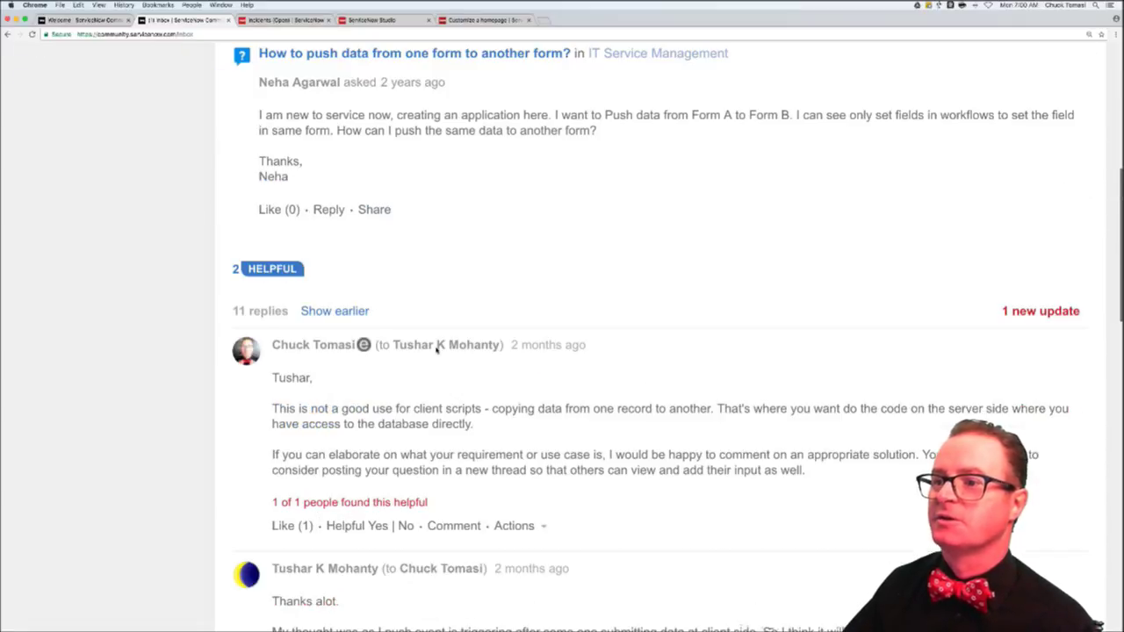
scroll(437, 350, "down", 3)
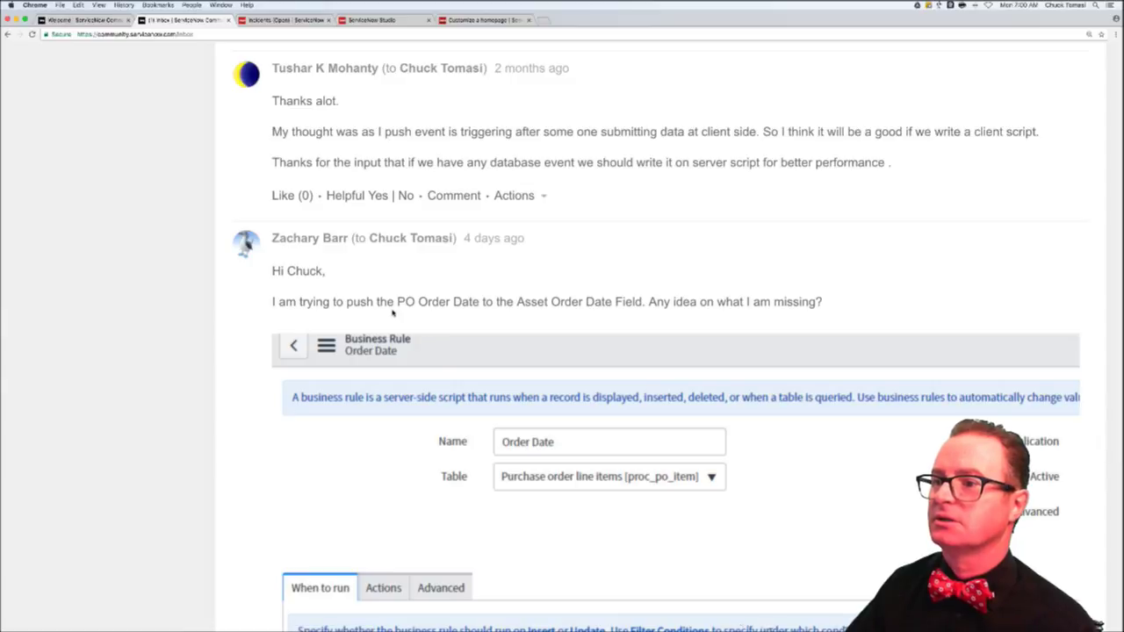
scroll(392, 312, "down", 7)
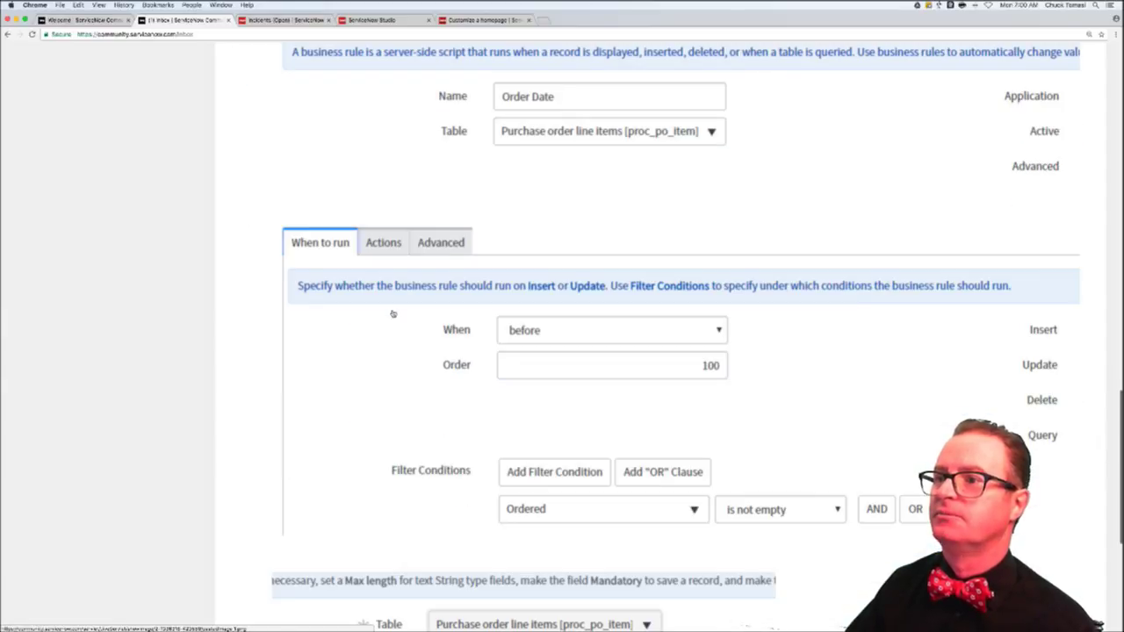
scroll(392, 313, "down", 5)
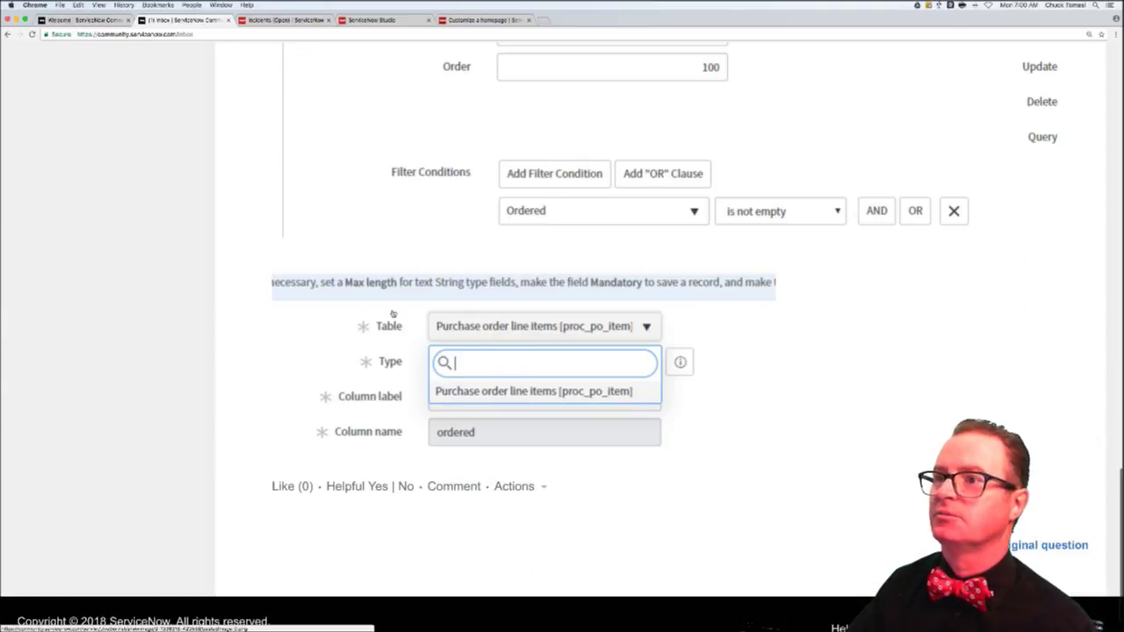
scroll(392, 315, "up", 10)
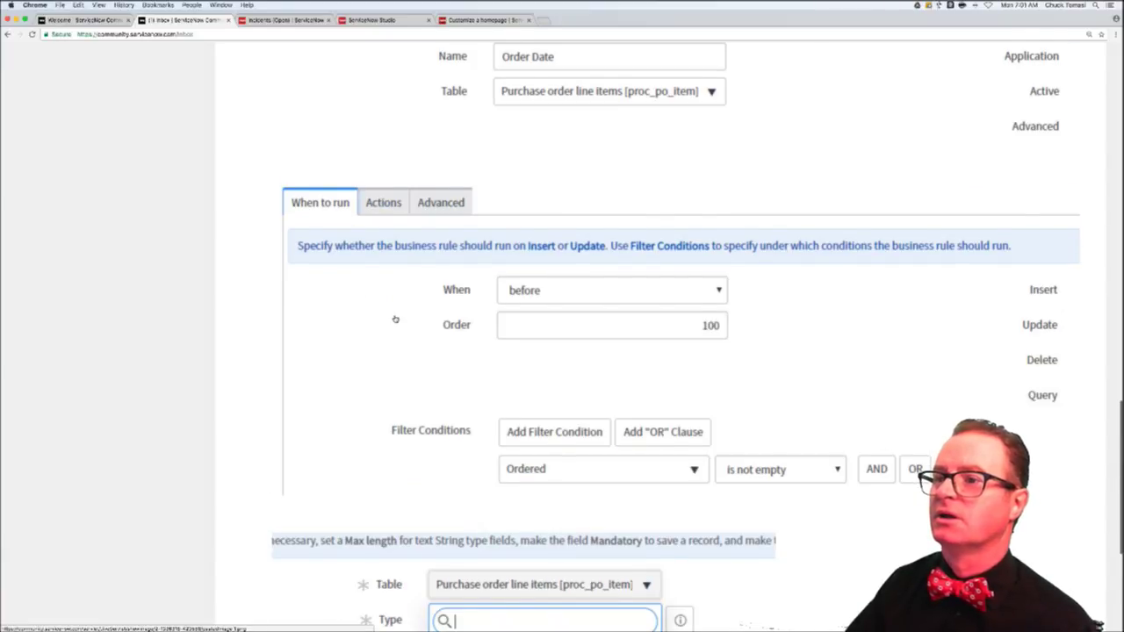
scroll(395, 321, "up", 3)
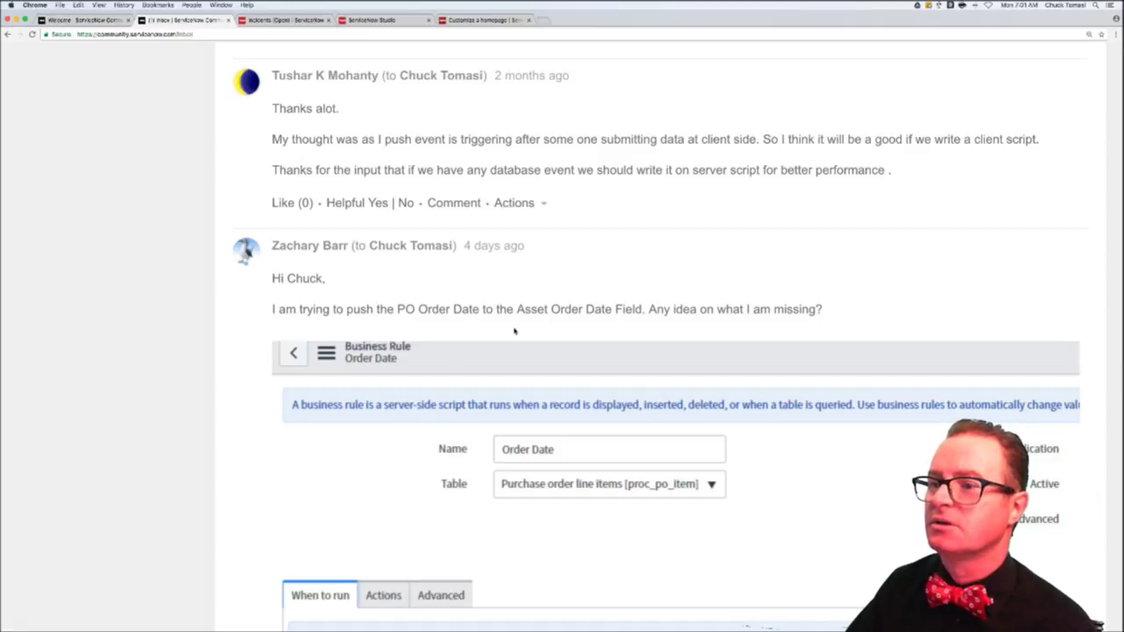
scroll(515, 331, "down", 5)
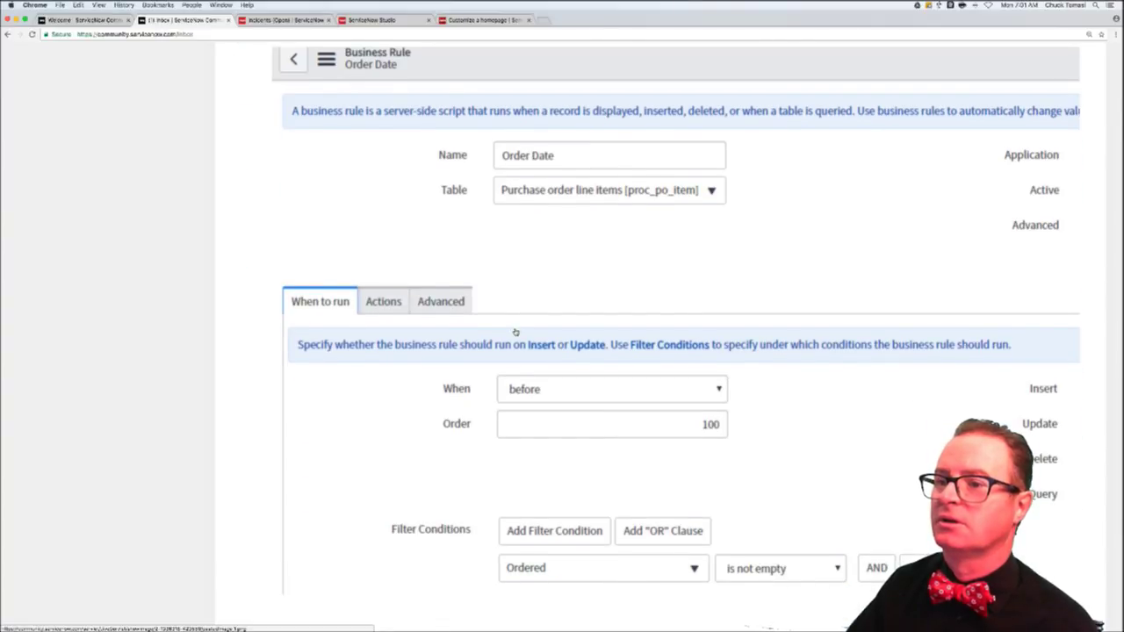
scroll(516, 331, "down", 5)
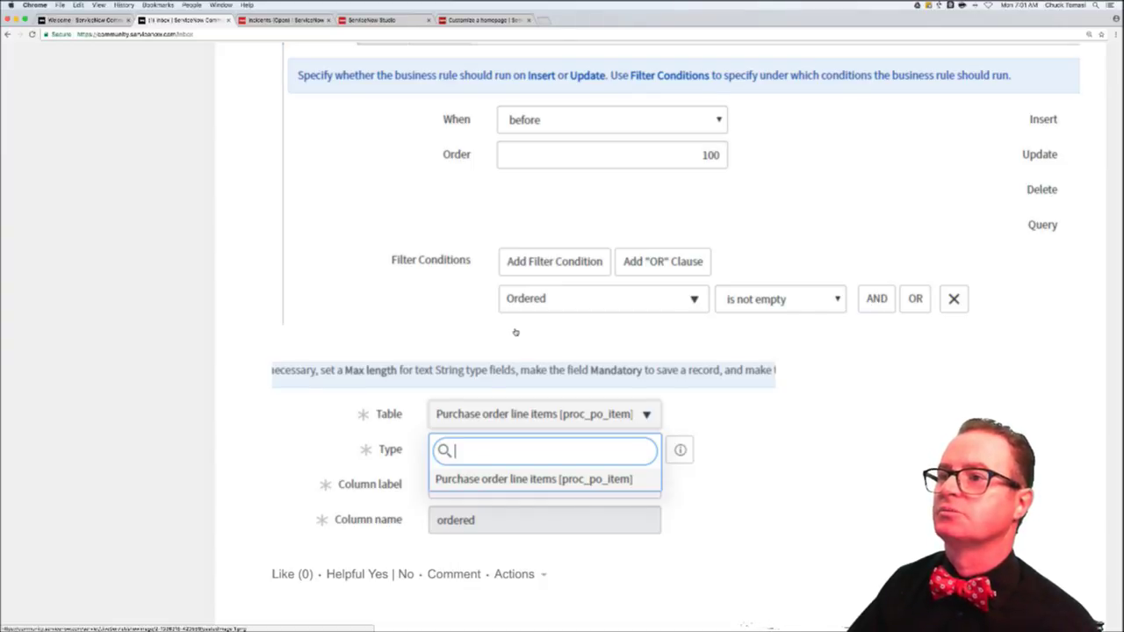
scroll(462, 292, "up", 5)
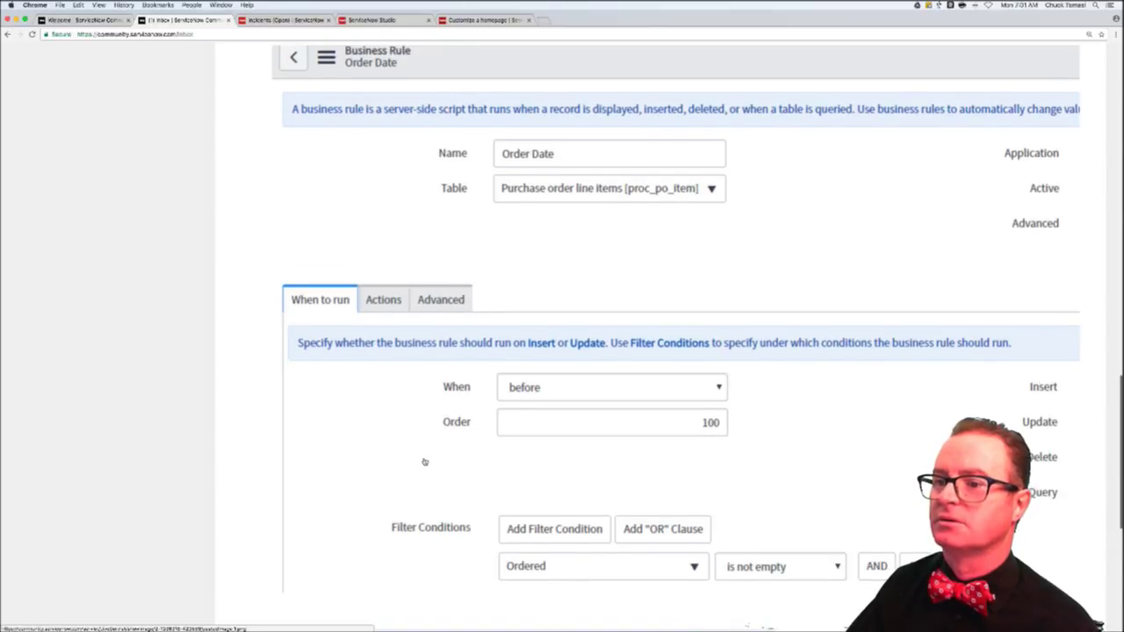
scroll(424, 461, "down", 5)
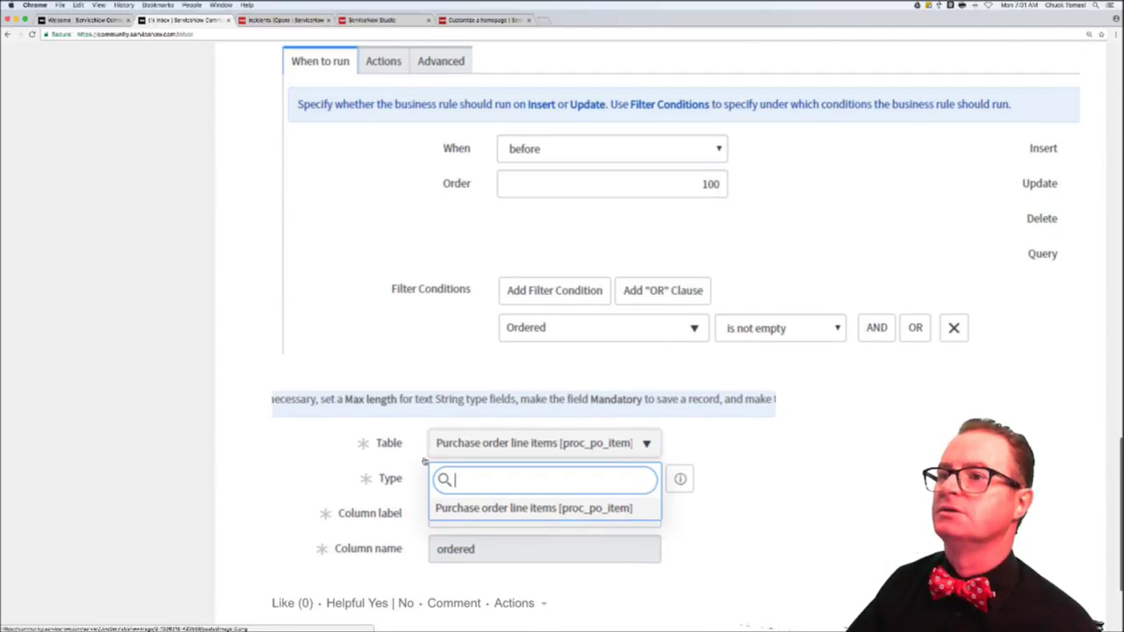
scroll(424, 461, "up", 7)
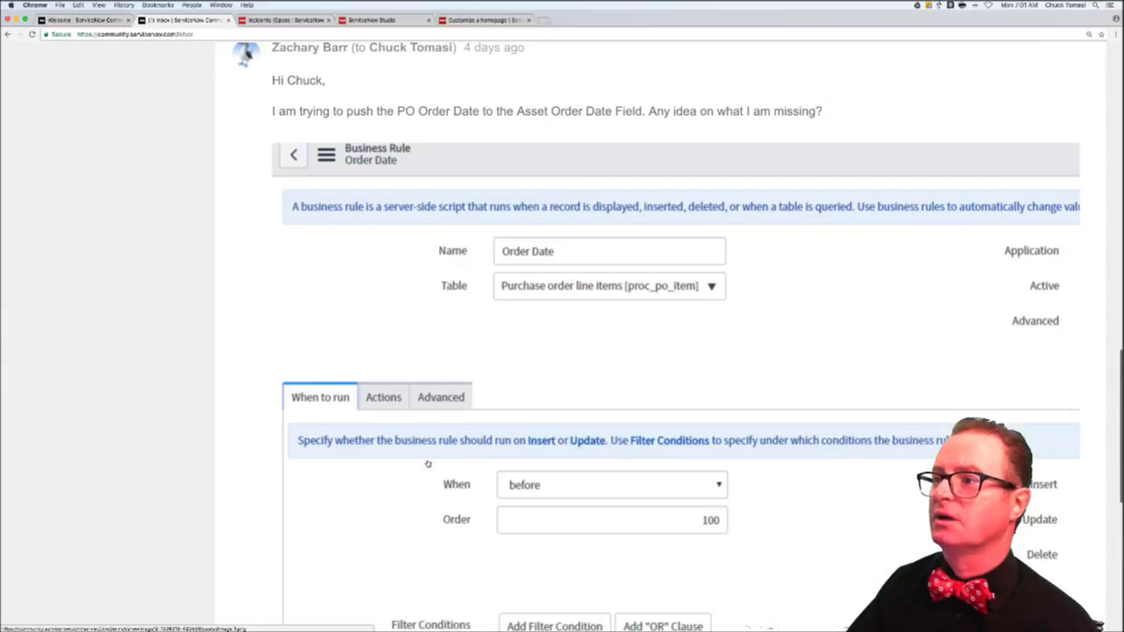
scroll(428, 463, "up", 1)
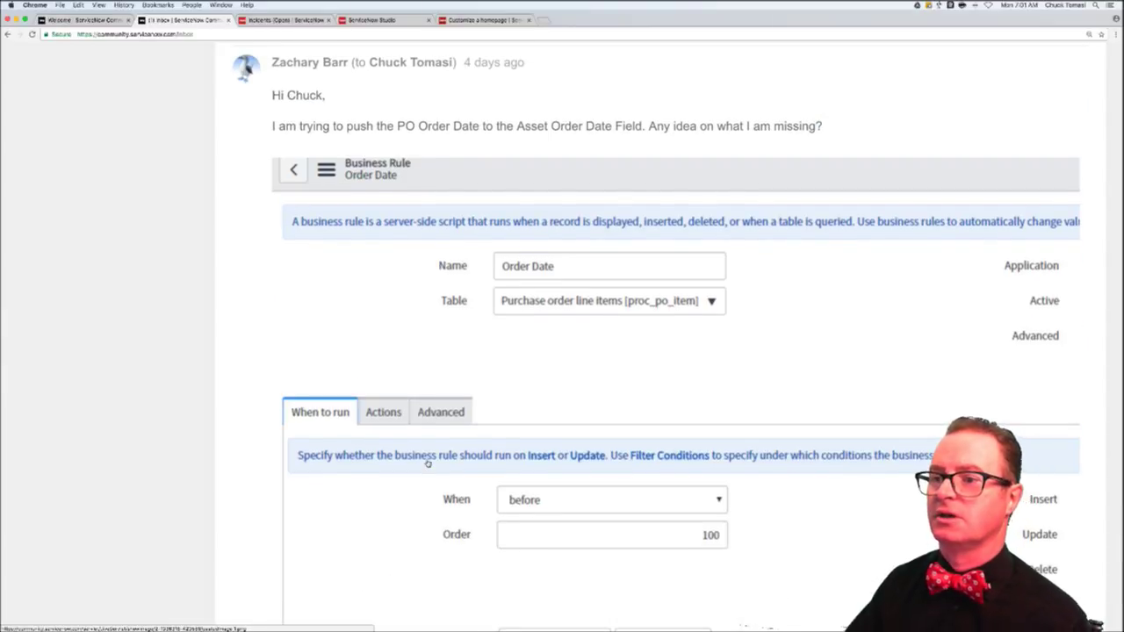
scroll(428, 464, "up", 2)
scroll(435, 492, "down", 11)
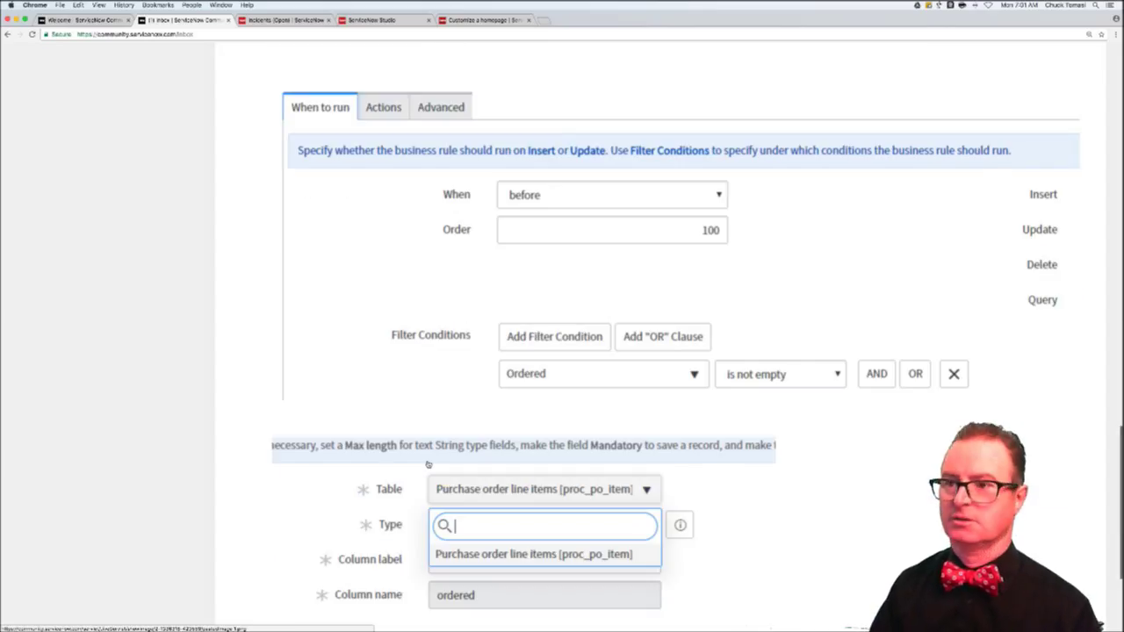
left_click(452, 492)
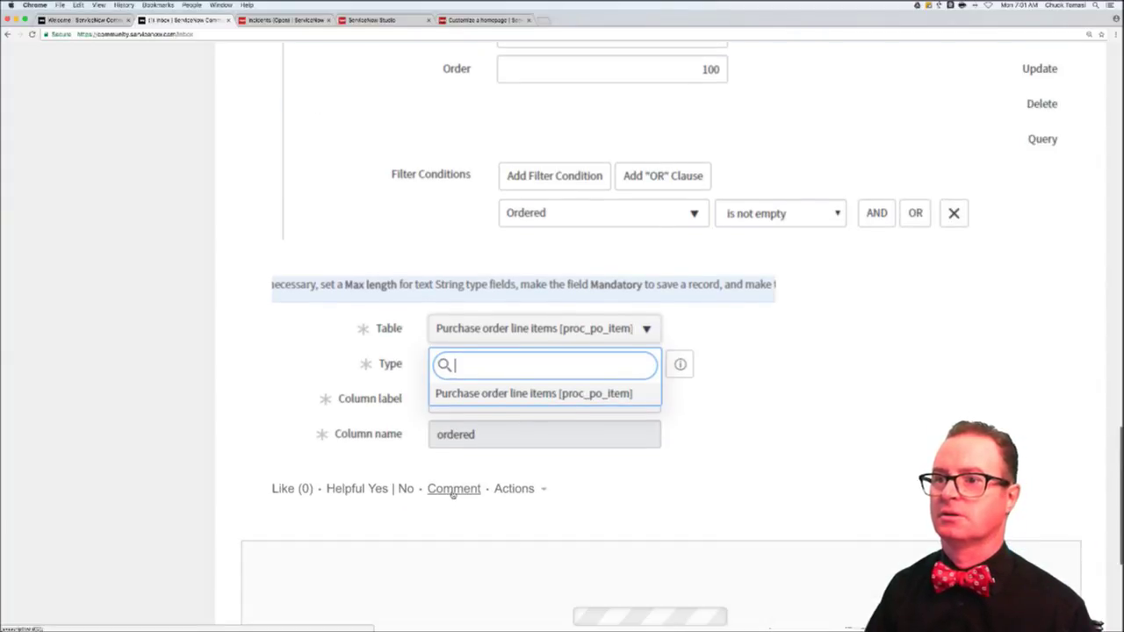
- Post a reply greeting the poster, admitting unfamiliarity with the data model, and asking 'Is Asset Order Date on the same table?'
type("Is Asset")
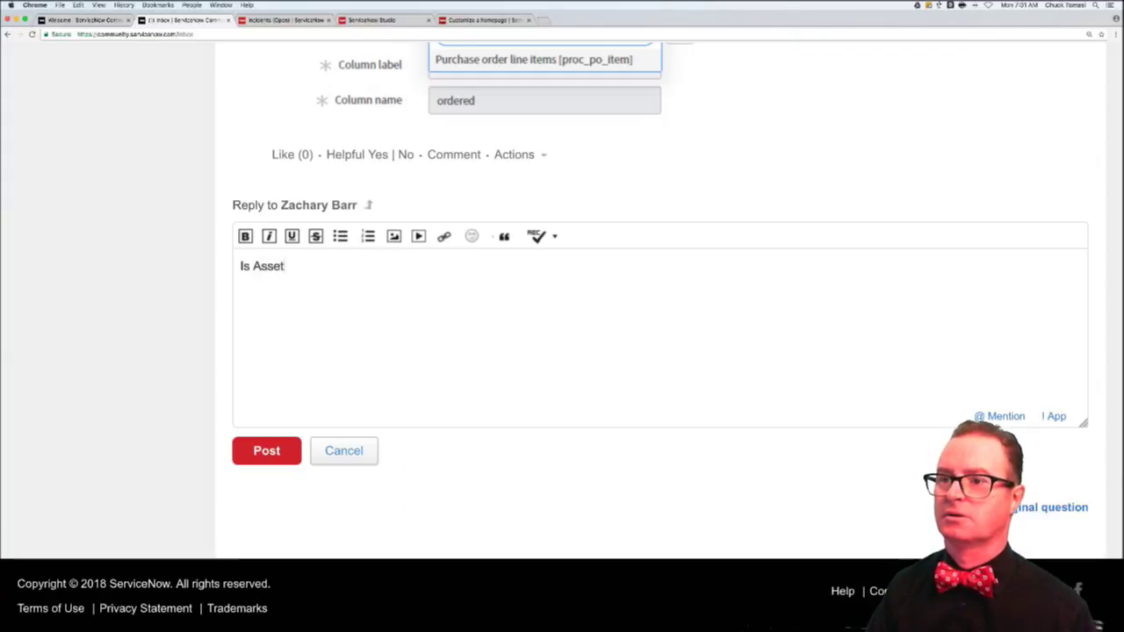
type(" Order Date on th")
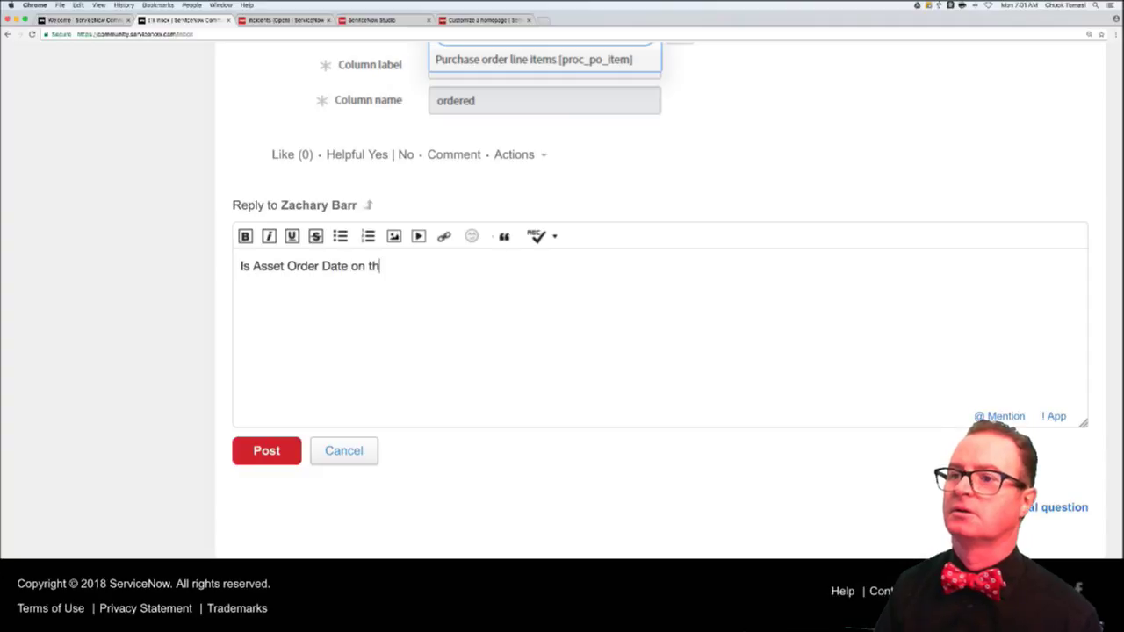
type("e same tbale")
key("BackSpace")
key("BackSpace")
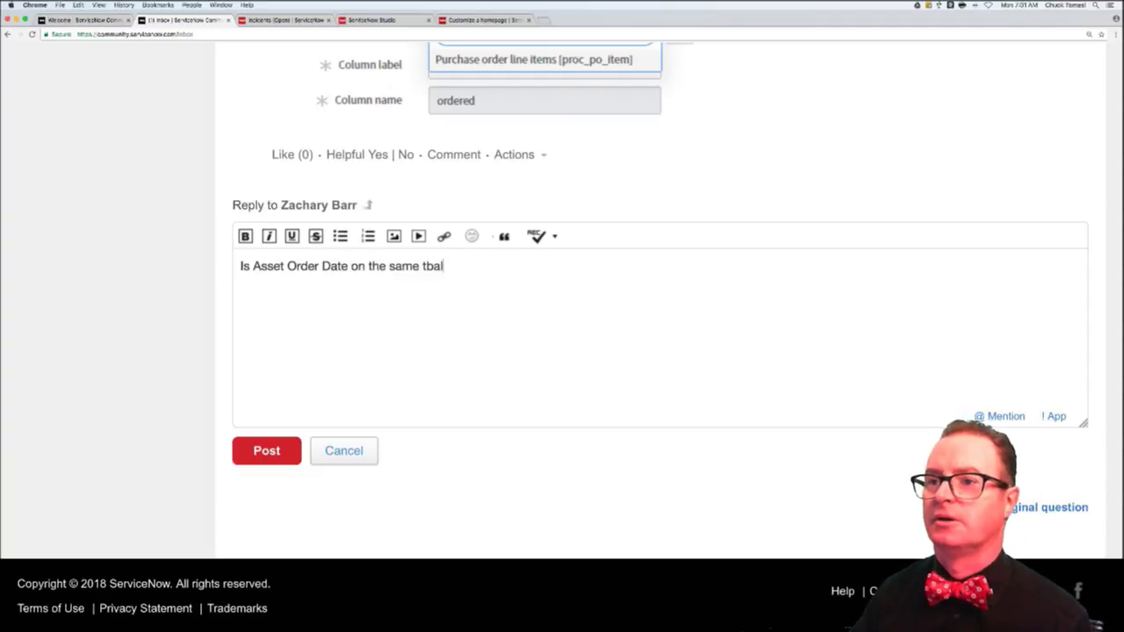
key("BackSpace")
key("BackSpace")
type("able?")
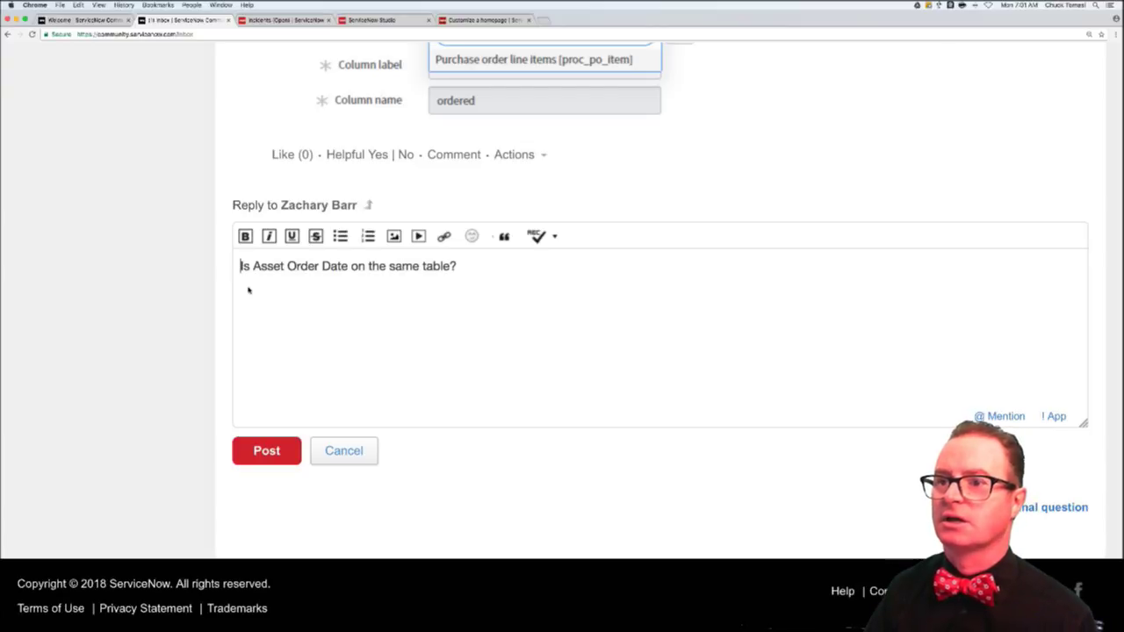
type("Hi ")
type("Zachary")
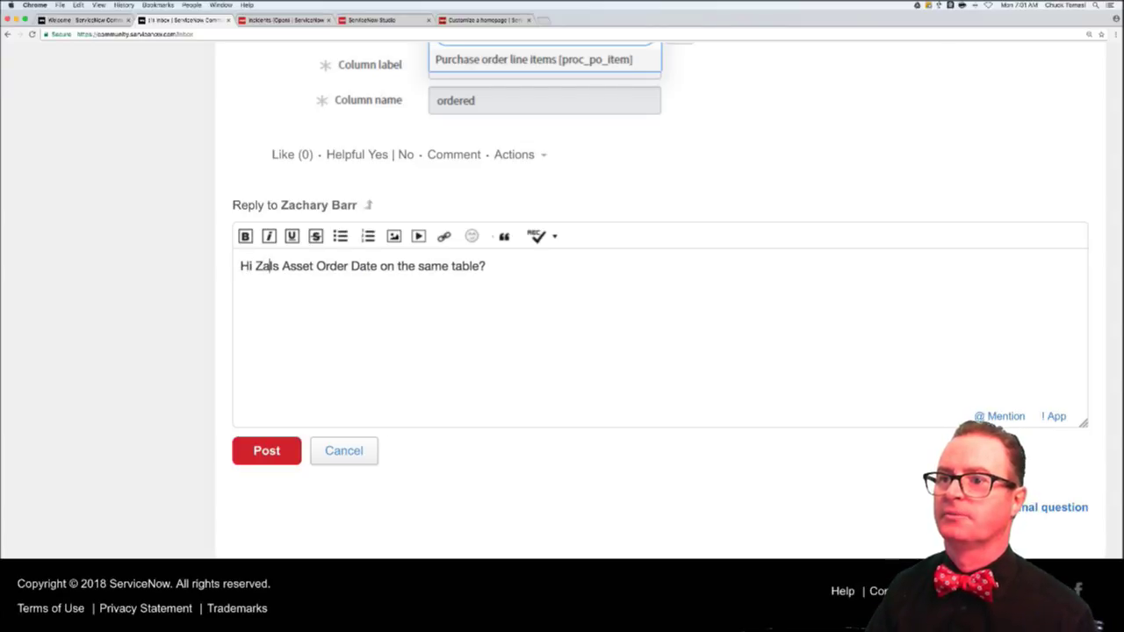
type(",")
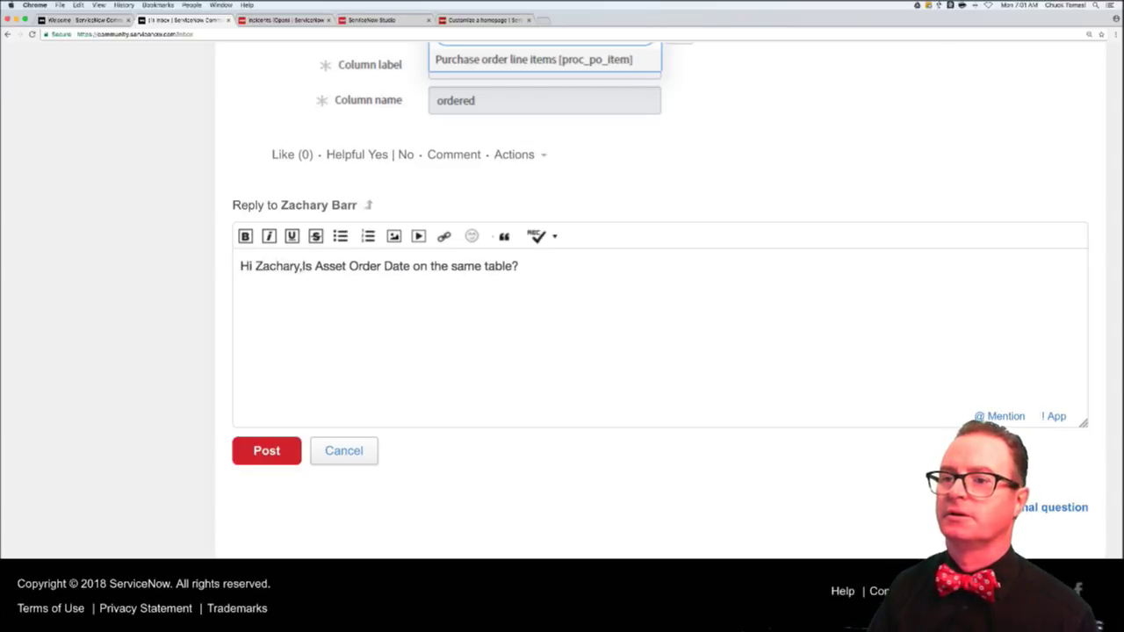
key("Return")
key("Return")
type("Sorry, I'm ")
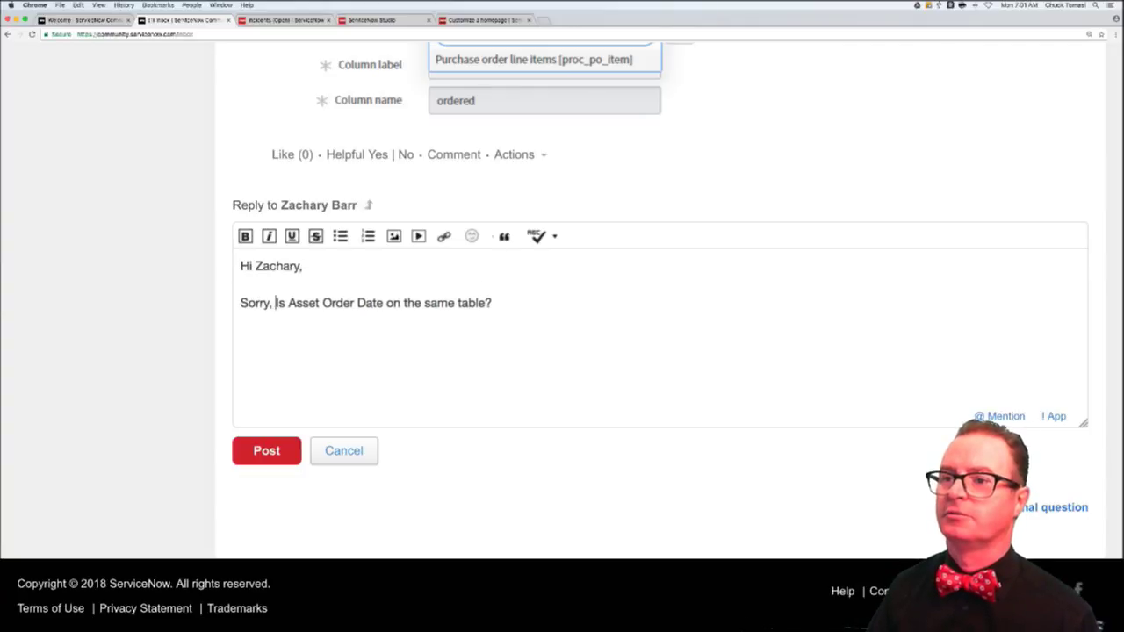
type("not ")
type("familiar with t")
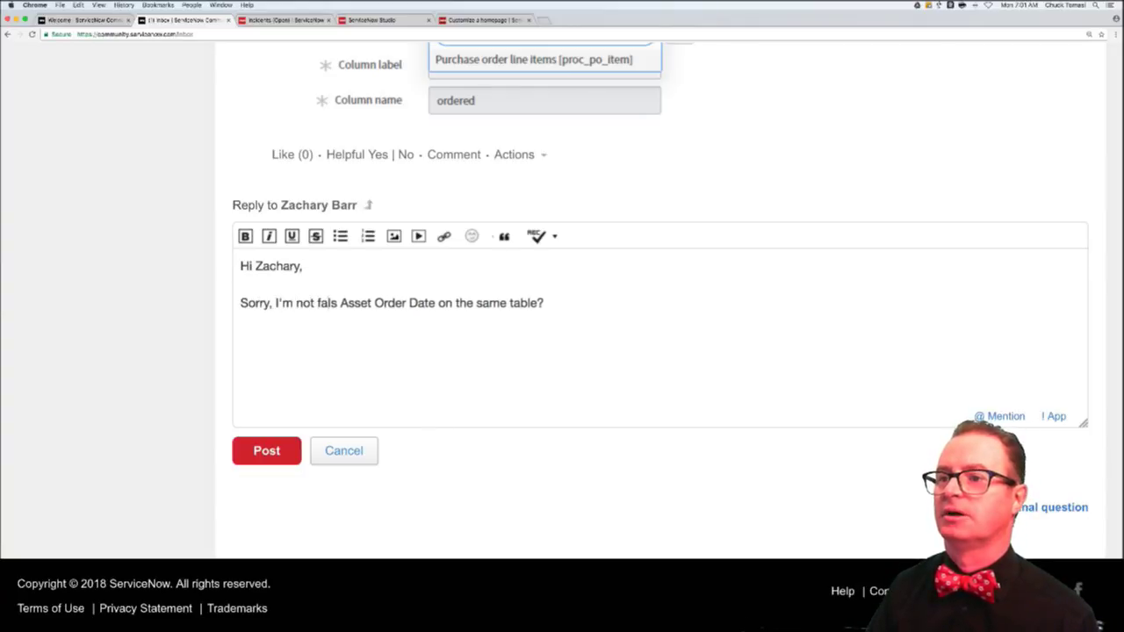
type("he da")
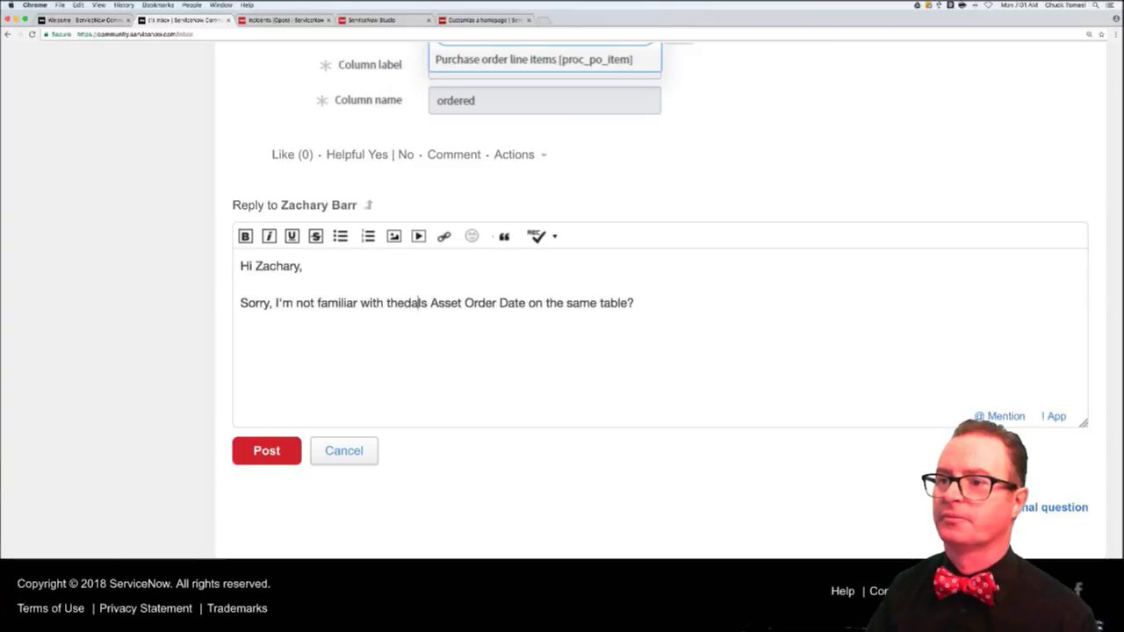
key("BackSpace")
key("BackSpace")
type("data model.")
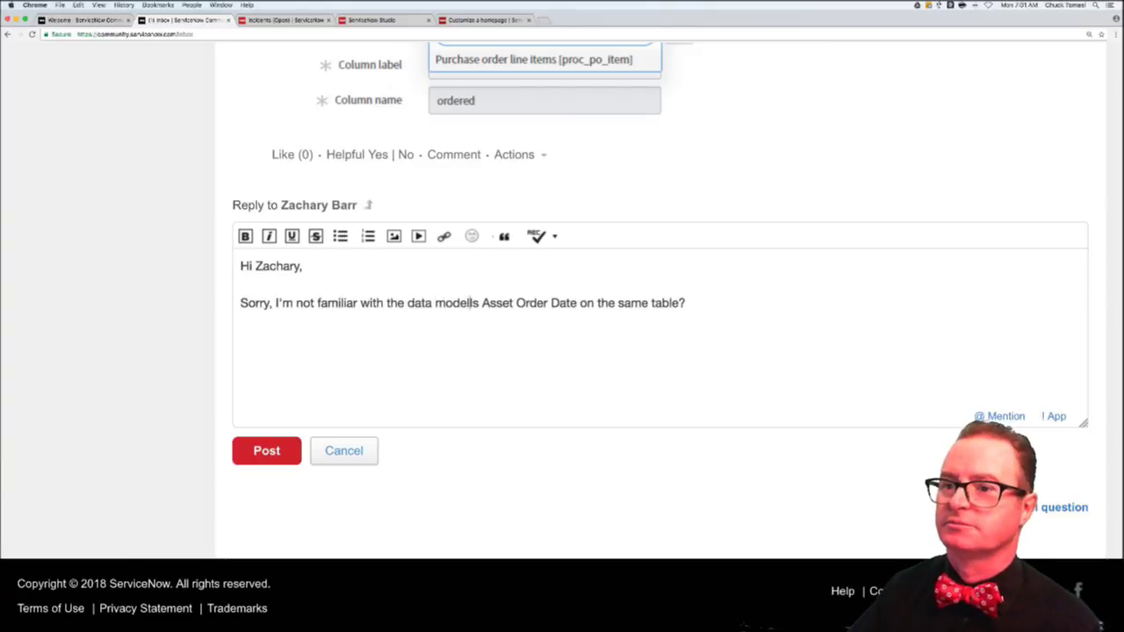
left_click(267, 445)
- Open the TechNow Ep 47 Record Producers and Interceptors event mention, then a new browser tab
scroll(478, 385, "up", 7)
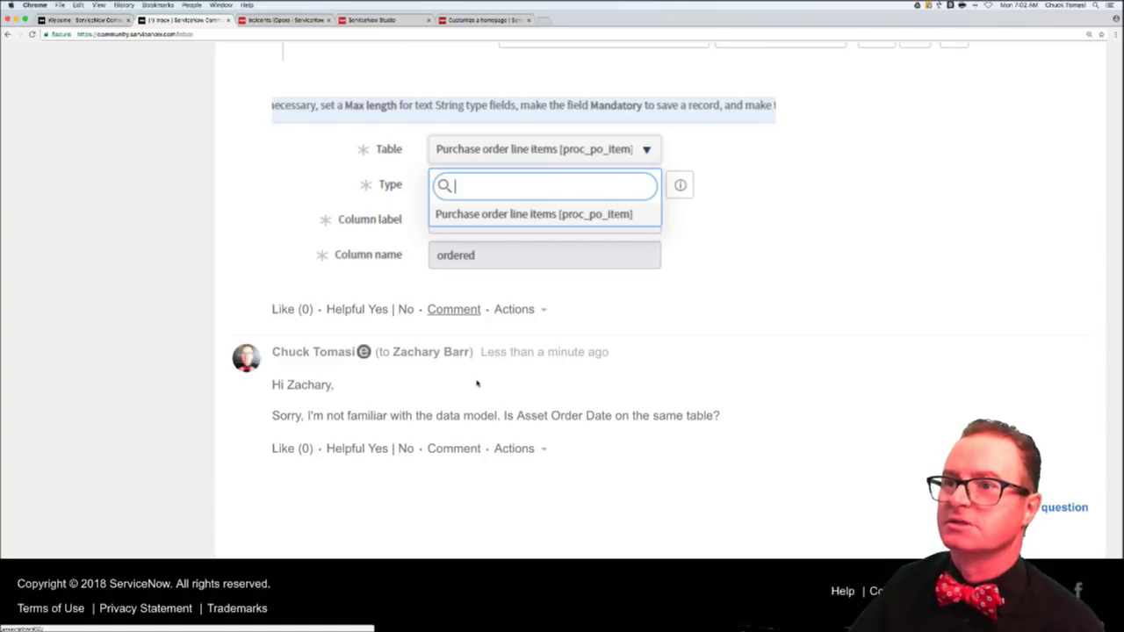
scroll(477, 385, "up", 15)
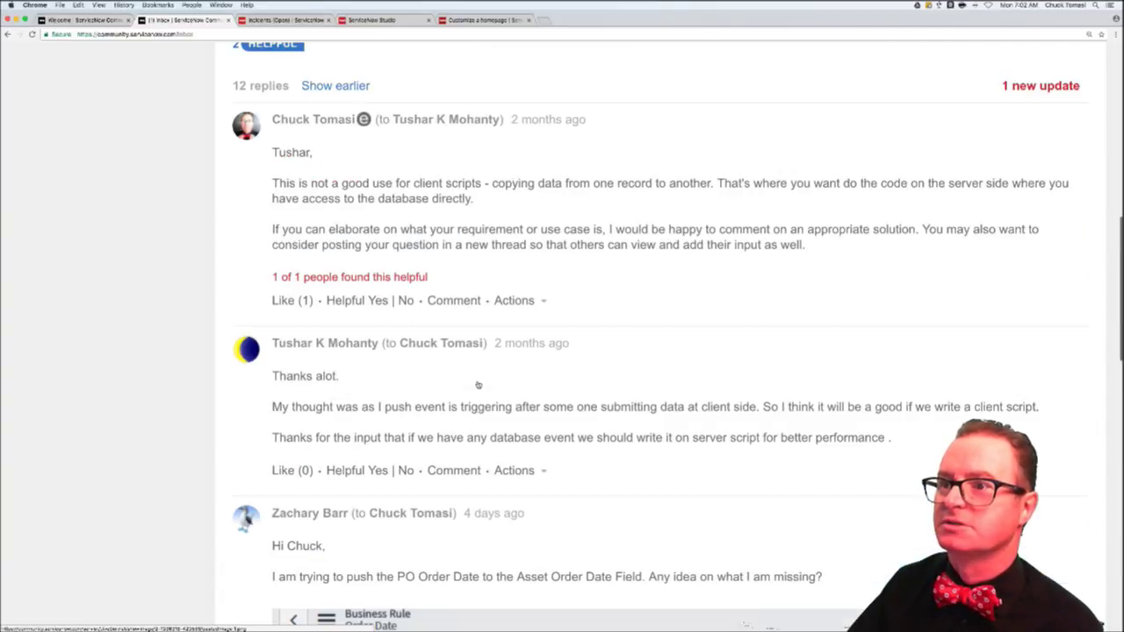
scroll(477, 387, "up", 5)
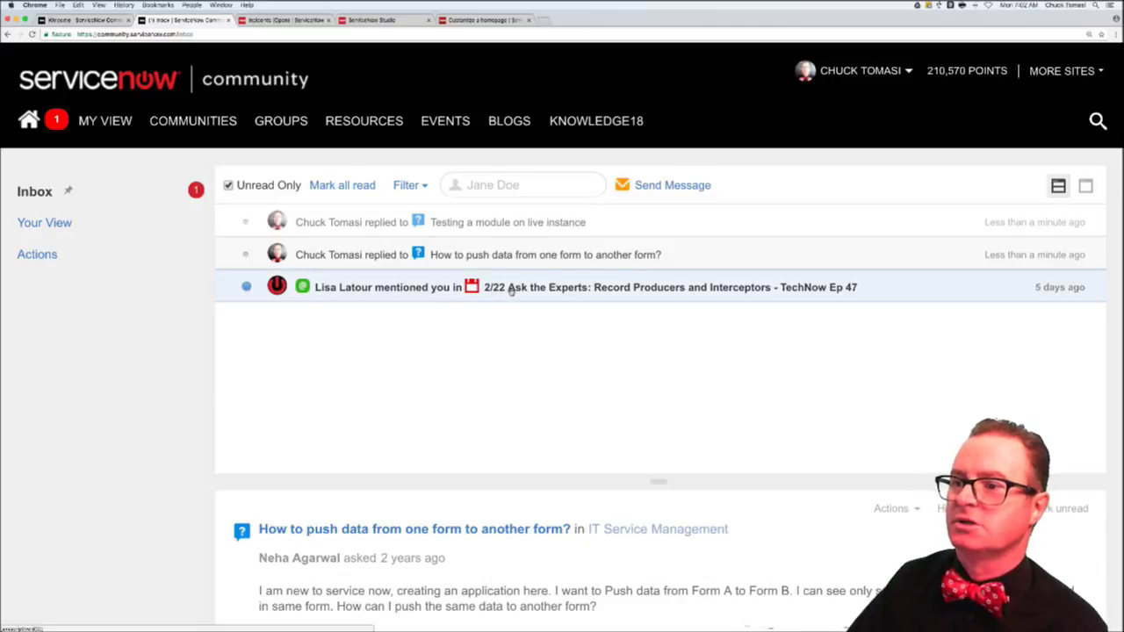
left_click(511, 293)
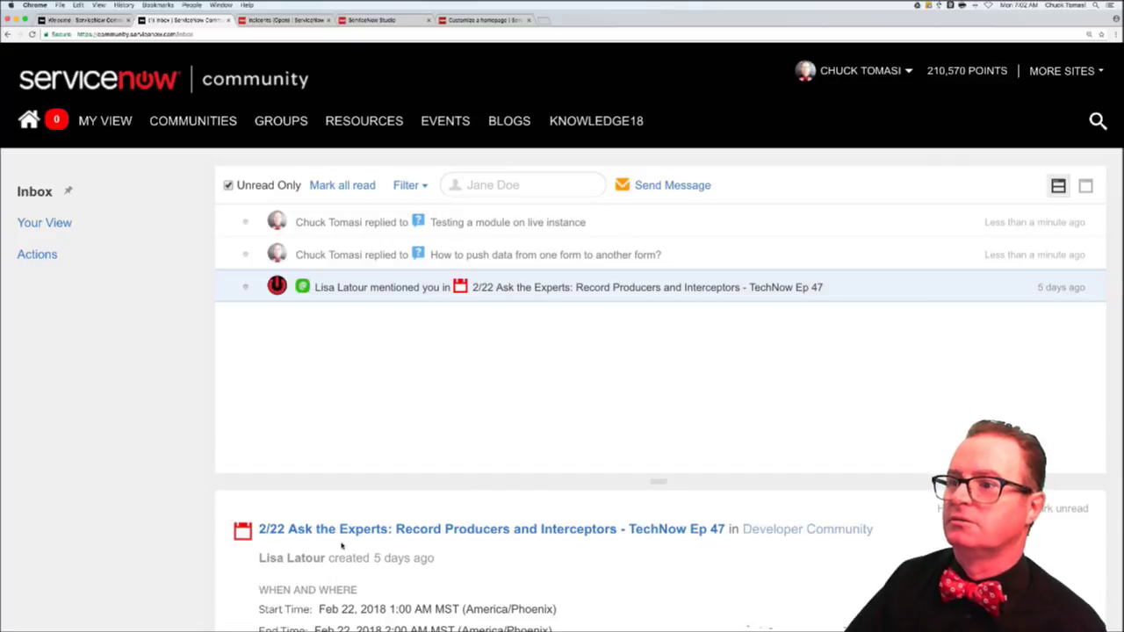
scroll(341, 546, "down", 3)
scroll(341, 546, "down", 3)
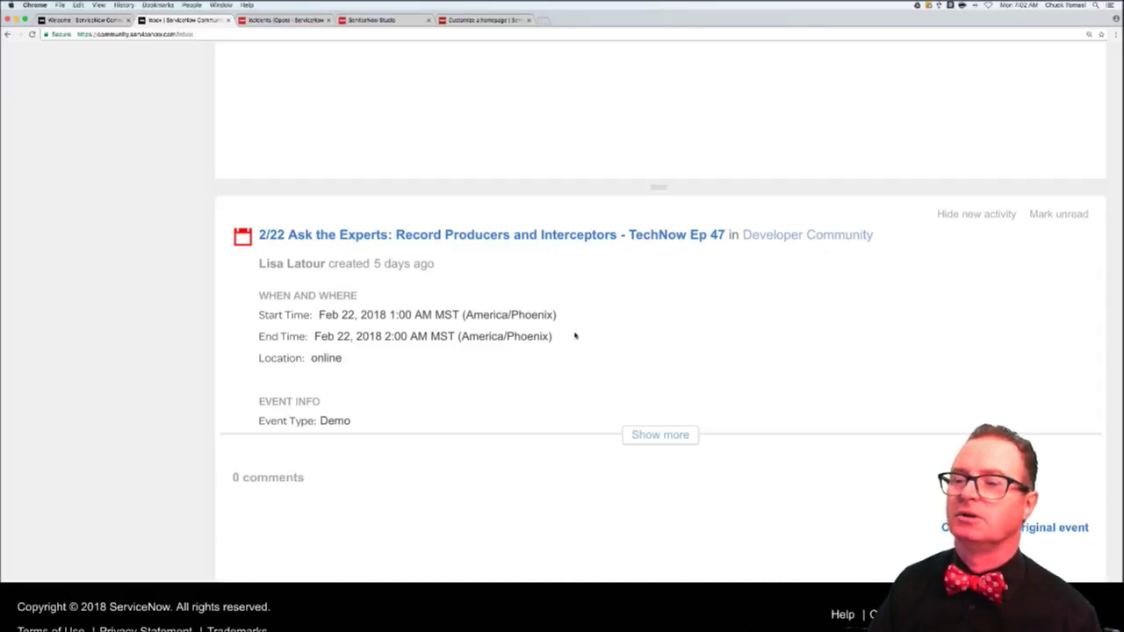
key("super+t")
- Load the TechNow Episode List blog via 'comm' and browse from Jelly part 1 to episode 53
type("community.servicenow.com/community/develop/blog/2016/06/17/technow-episode-listing")
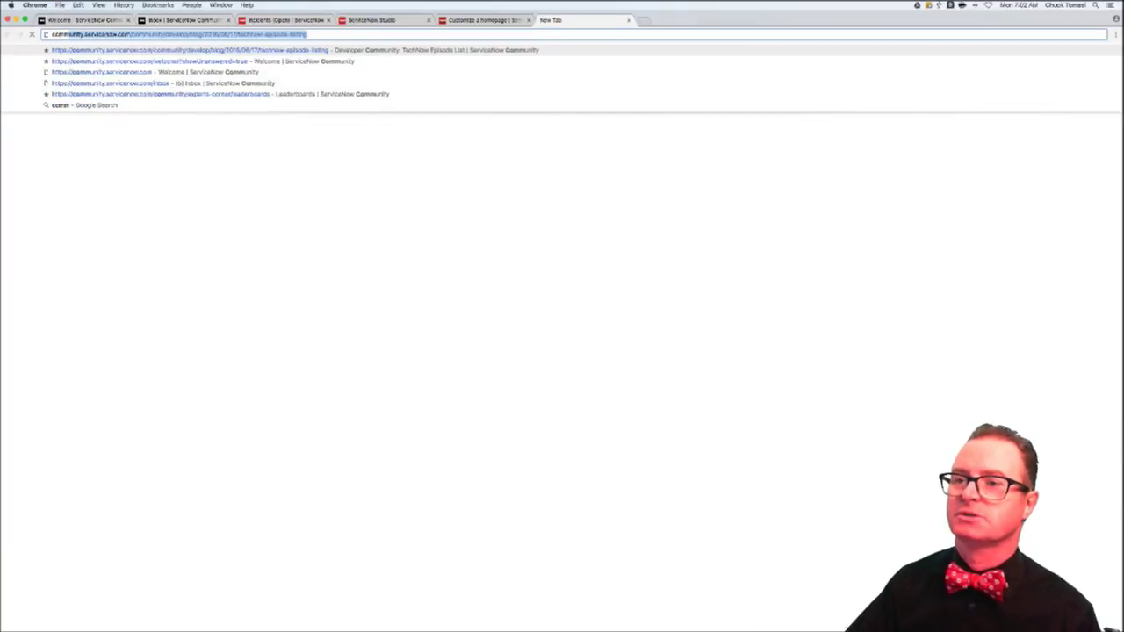
key("Return")
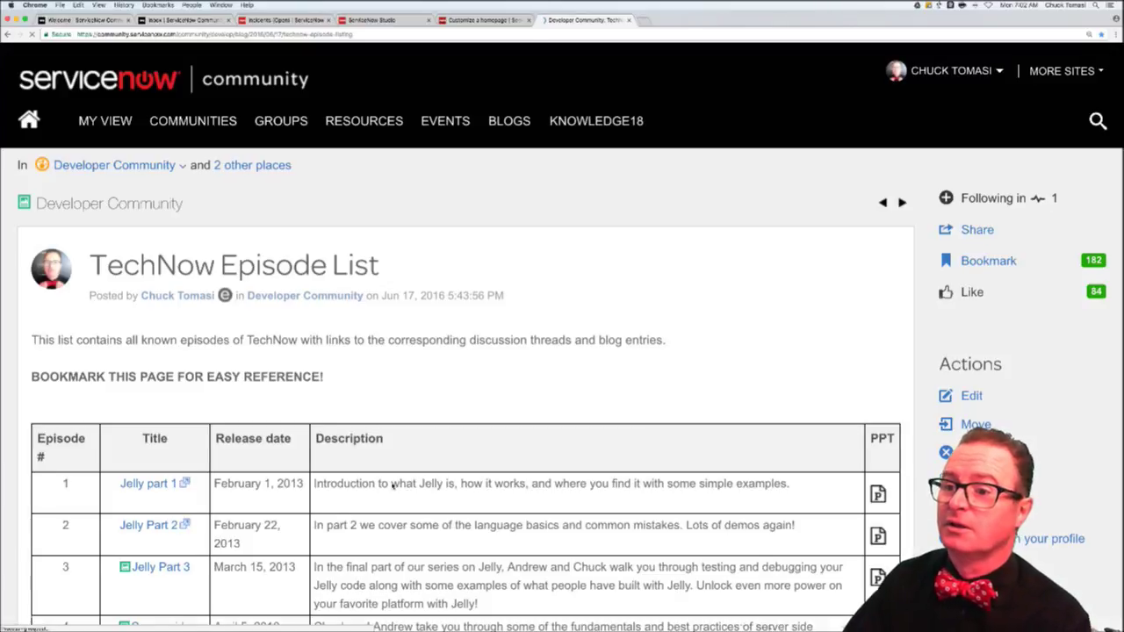
scroll(387, 484, "down", 3)
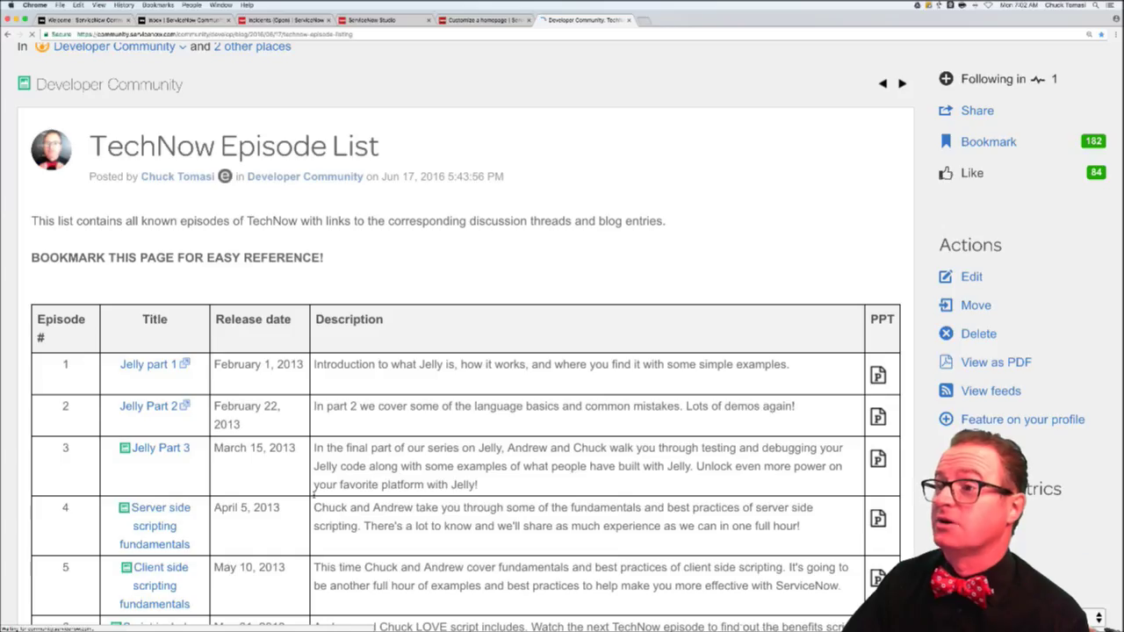
scroll(317, 479, "down", 5)
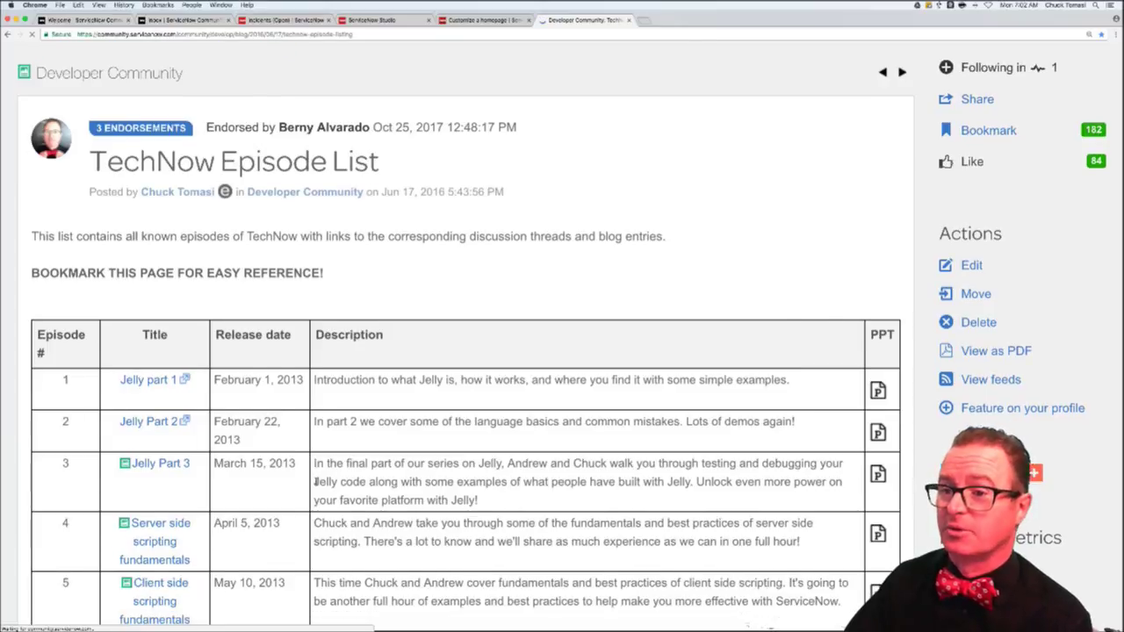
scroll(318, 475, "down", 7)
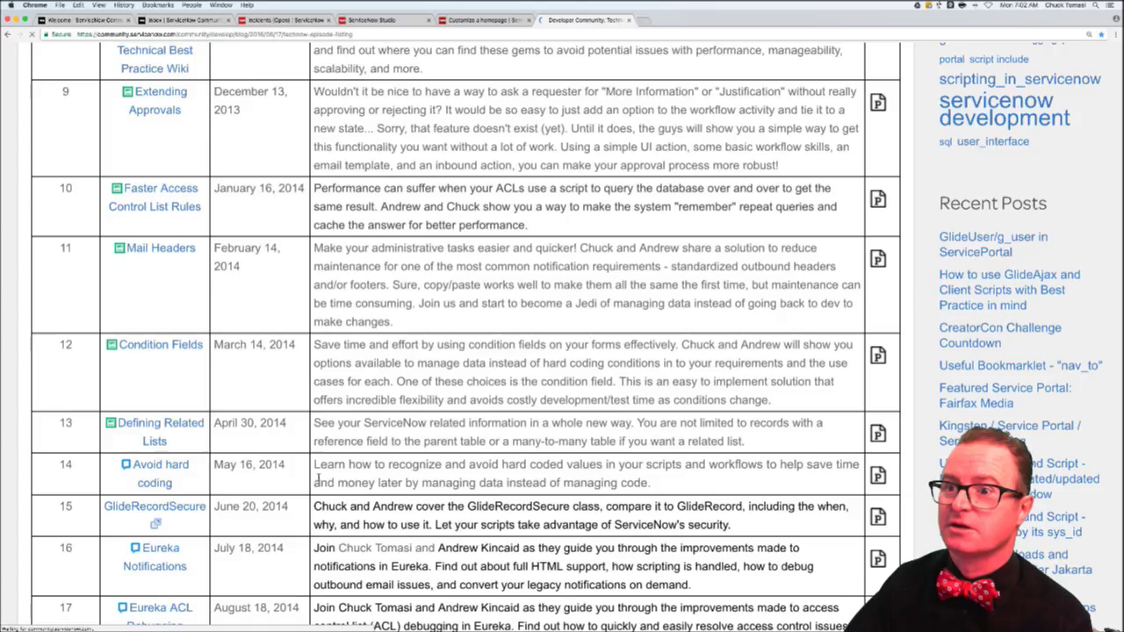
scroll(318, 480, "down", 9)
scroll(318, 478, "down", 11)
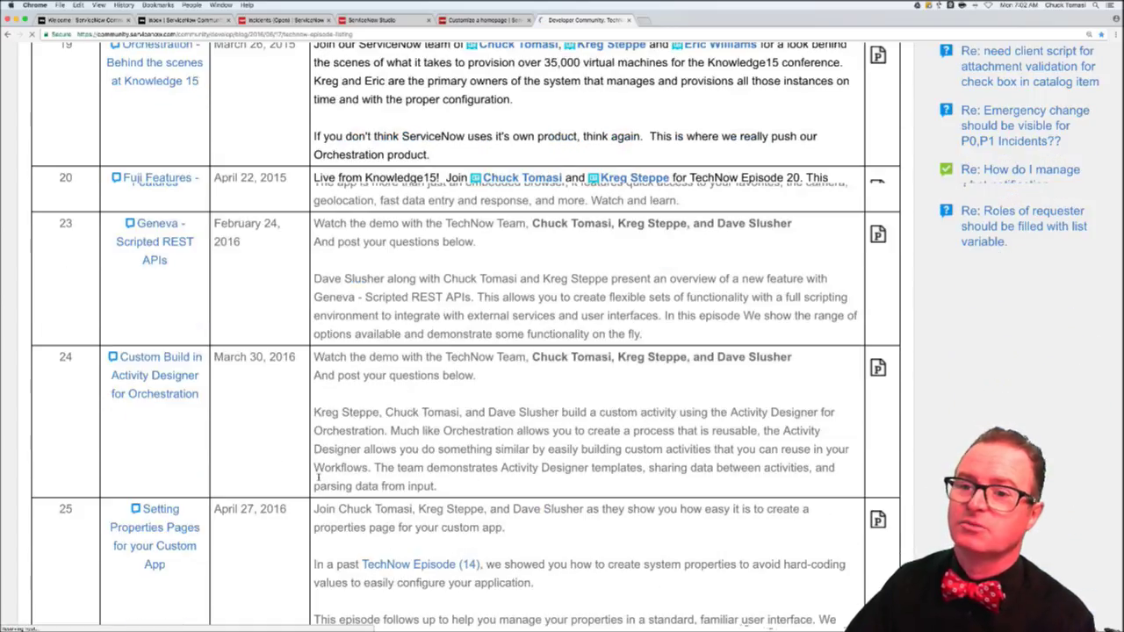
scroll(318, 477, "down", 13)
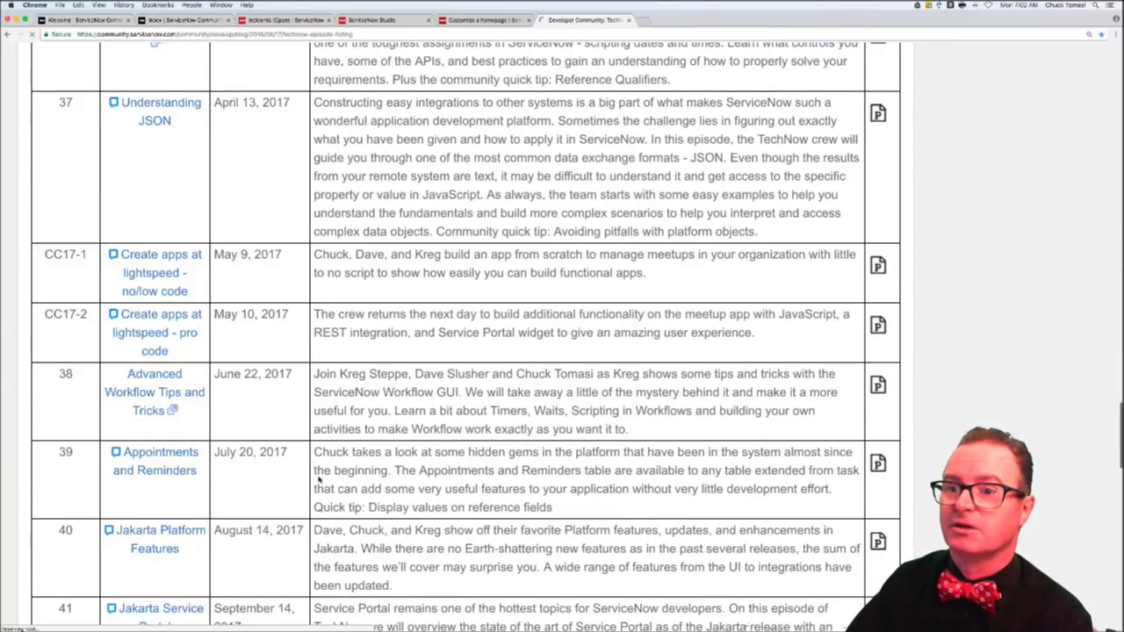
scroll(318, 476, "down", 8)
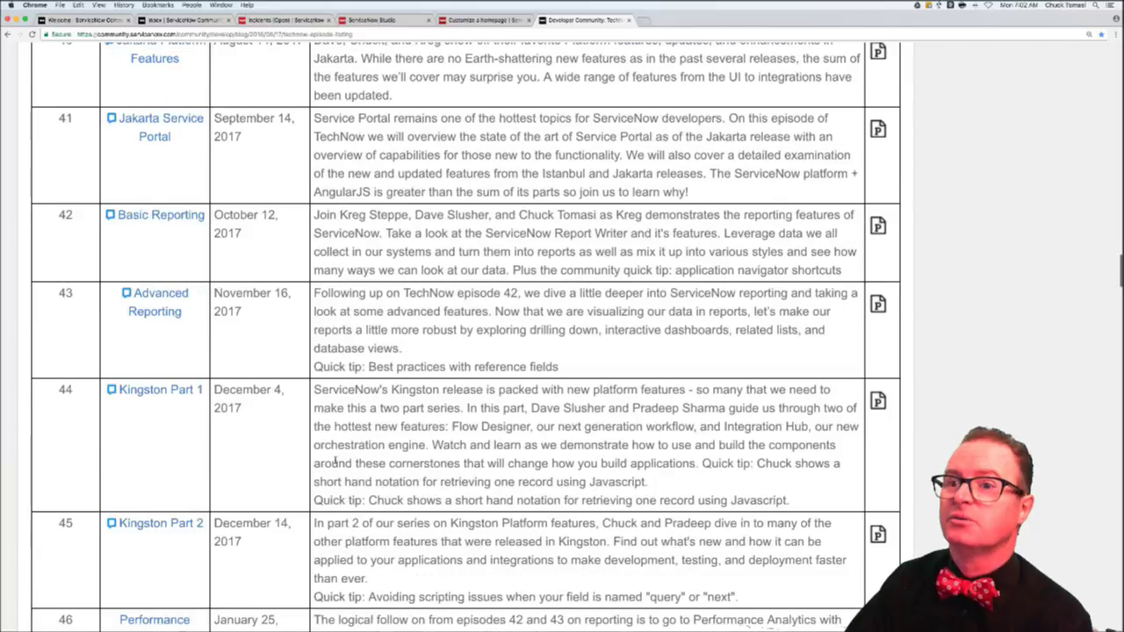
scroll(335, 463, "down", 10)
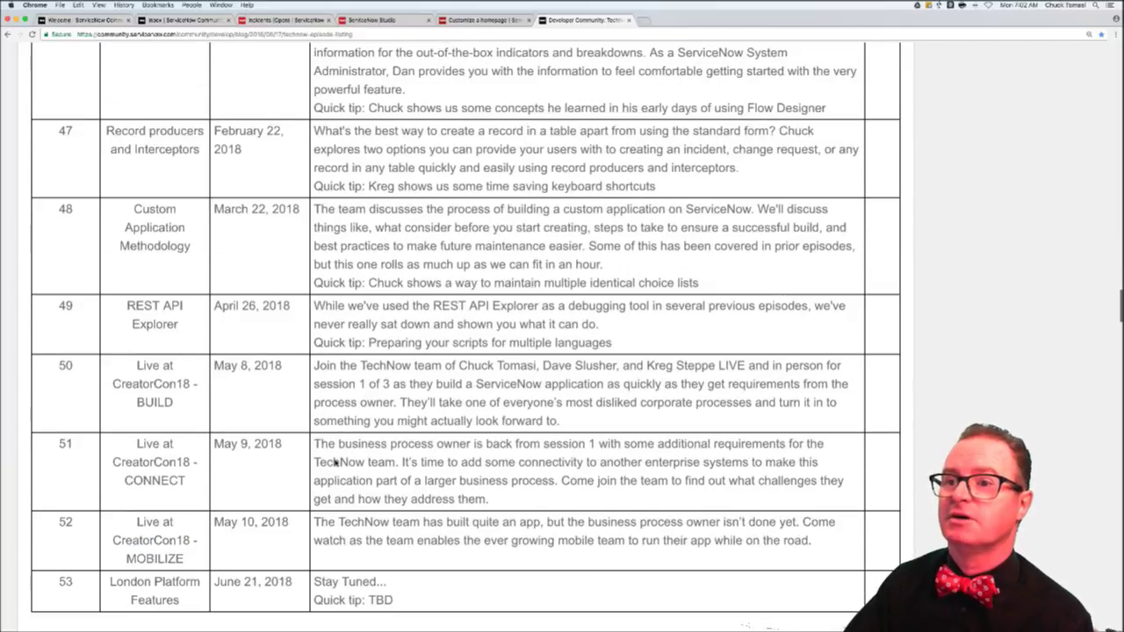
scroll(294, 365, "up", 3)
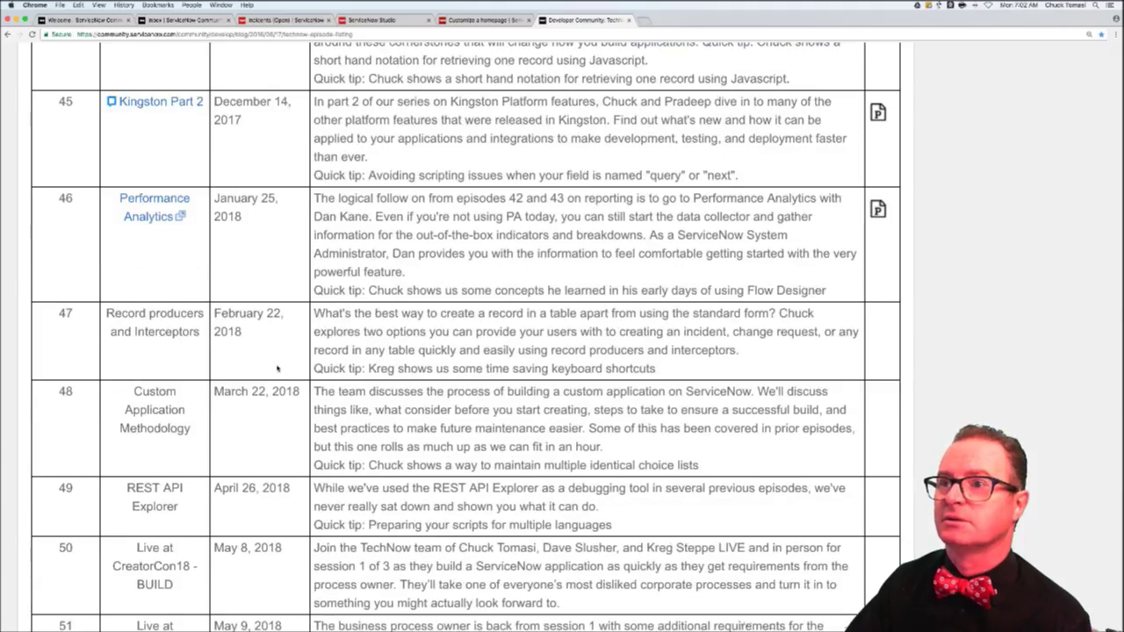